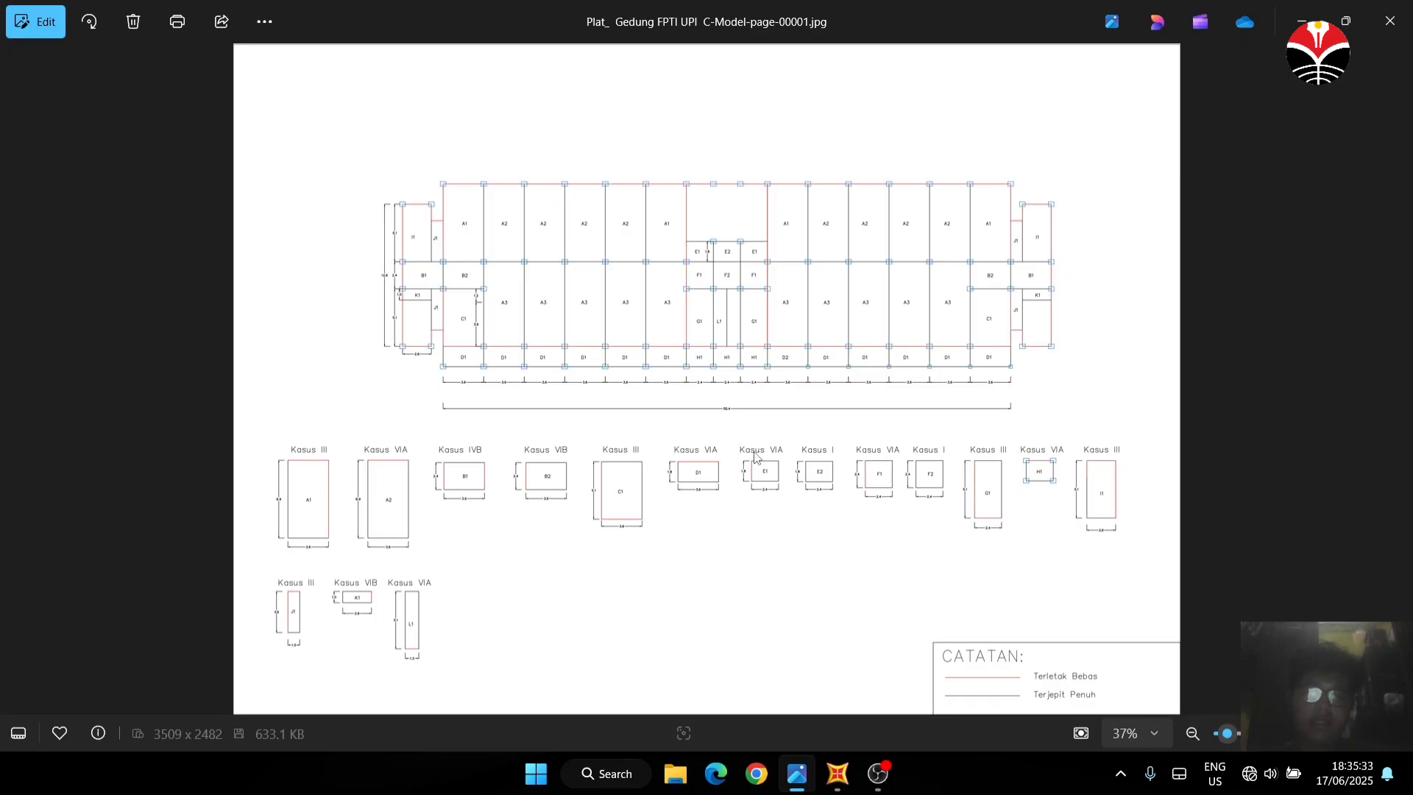
Switch to SAP2000 and open the GLOBAL coordinate system's grid data for viewing
left_click(837, 775)
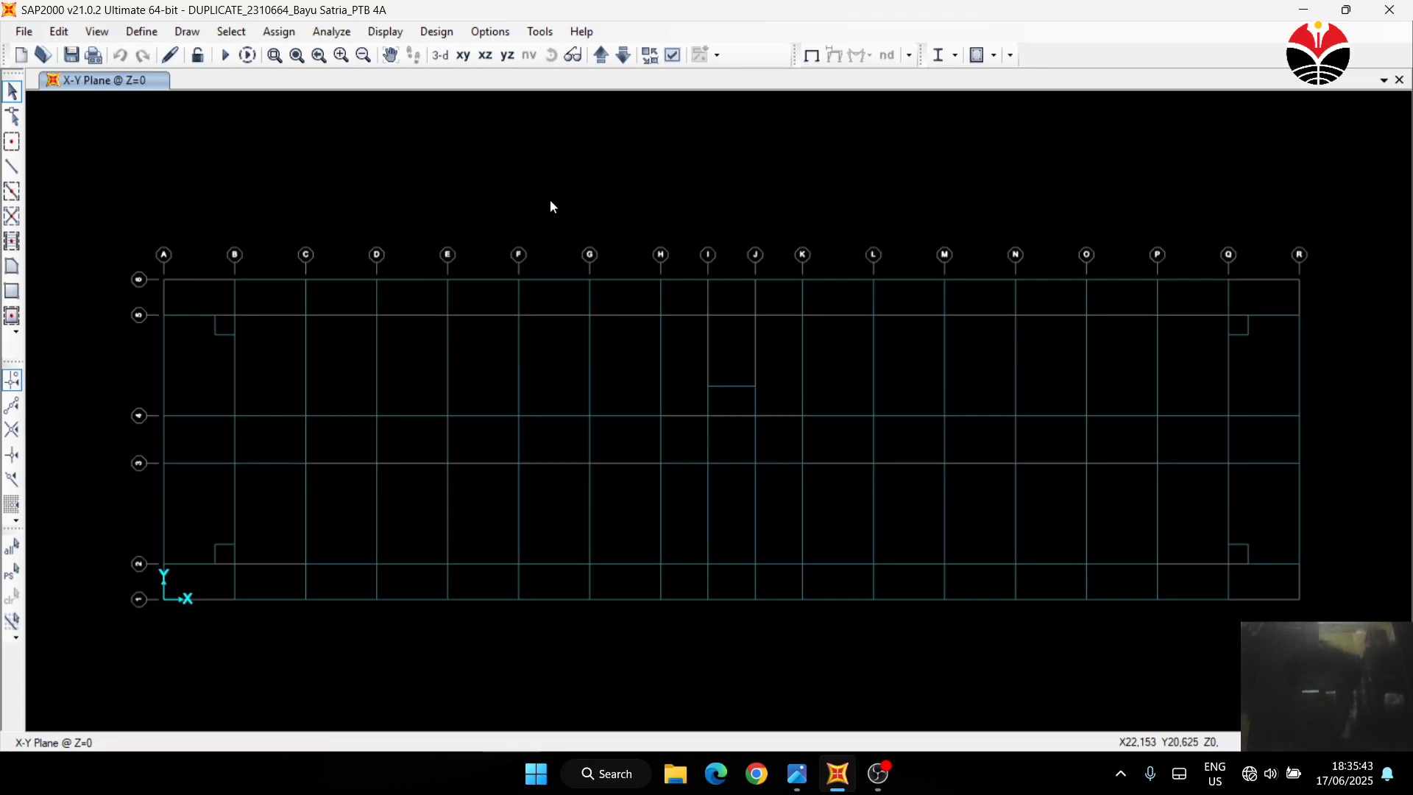
left_click(29, 33)
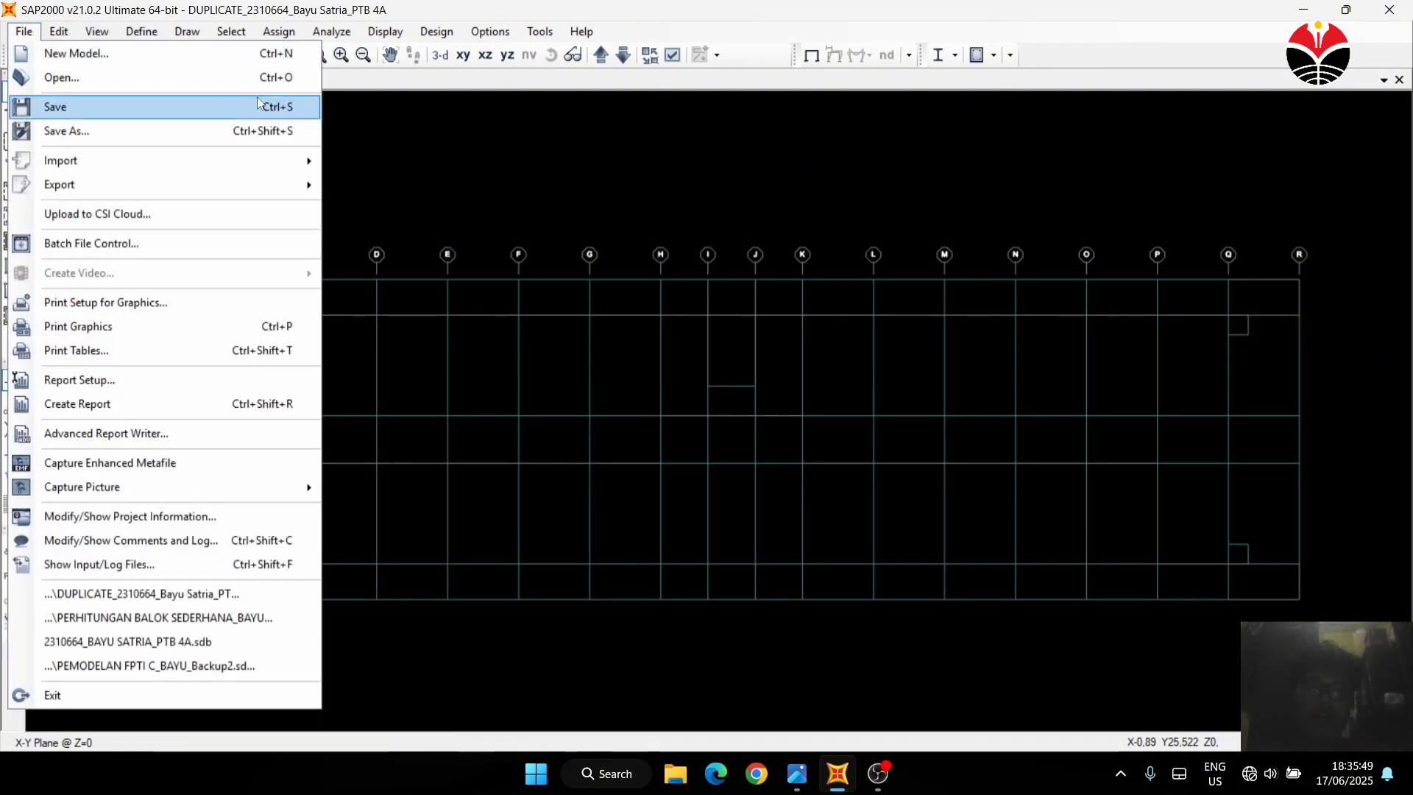
left_click(243, 32)
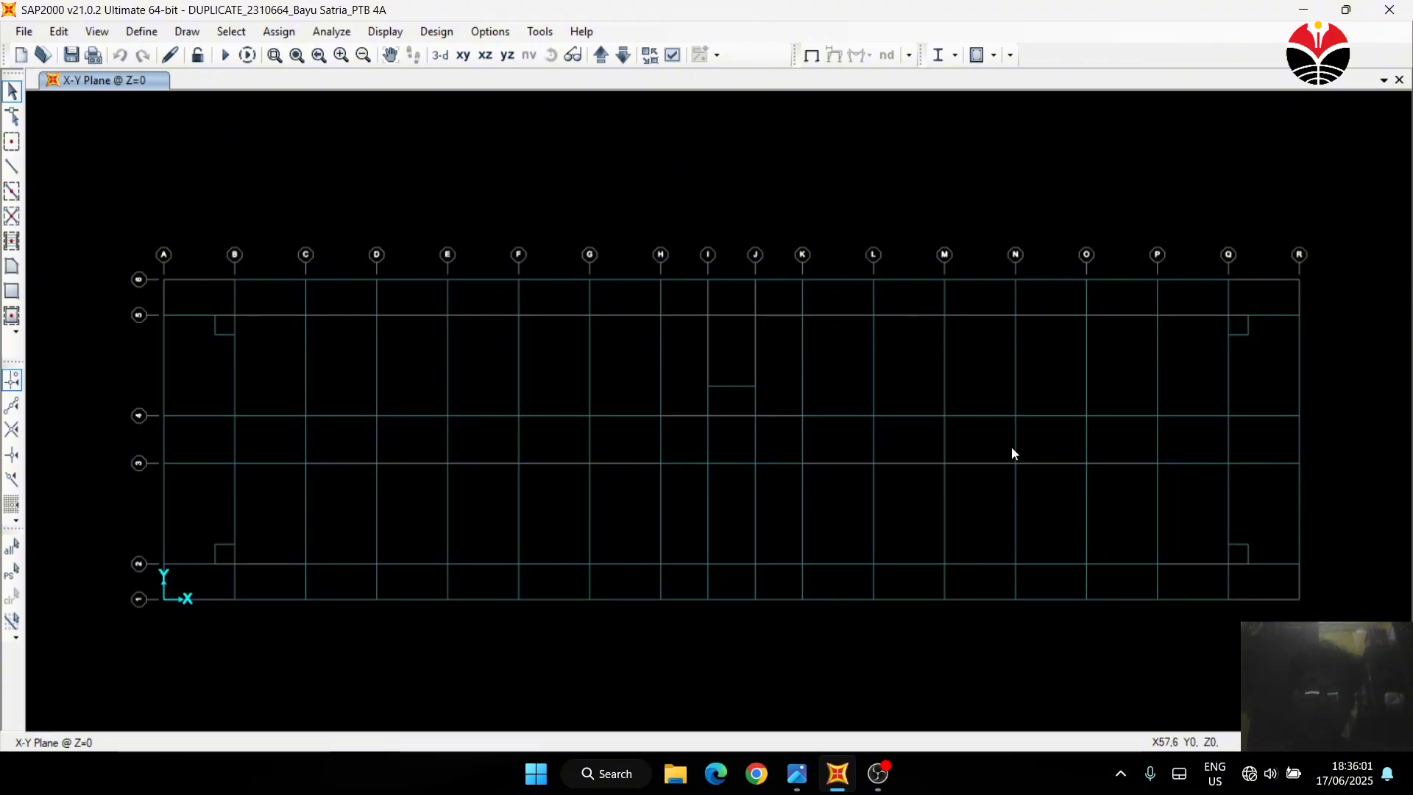
right_click(1300, 598)
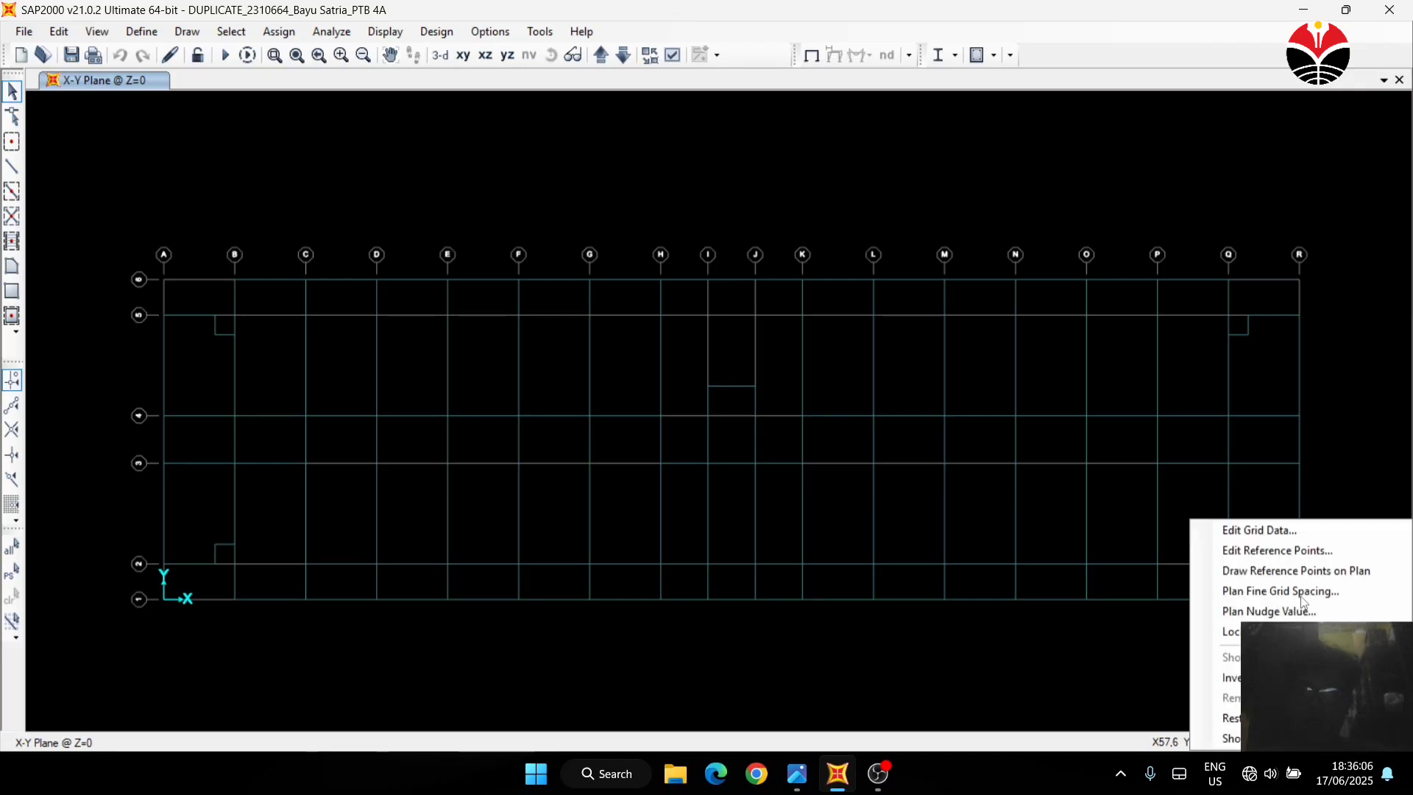
left_click(1240, 534)
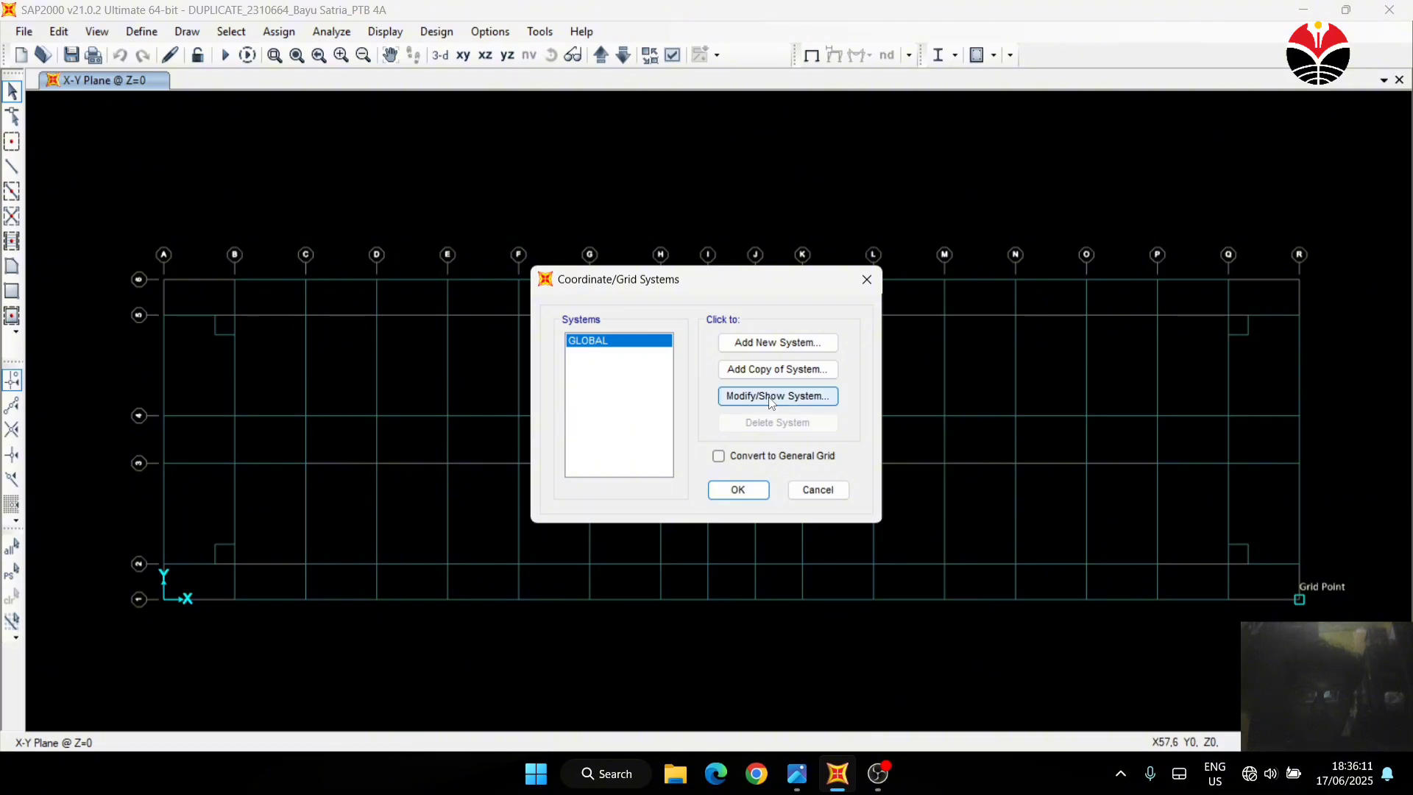
left_click(770, 401)
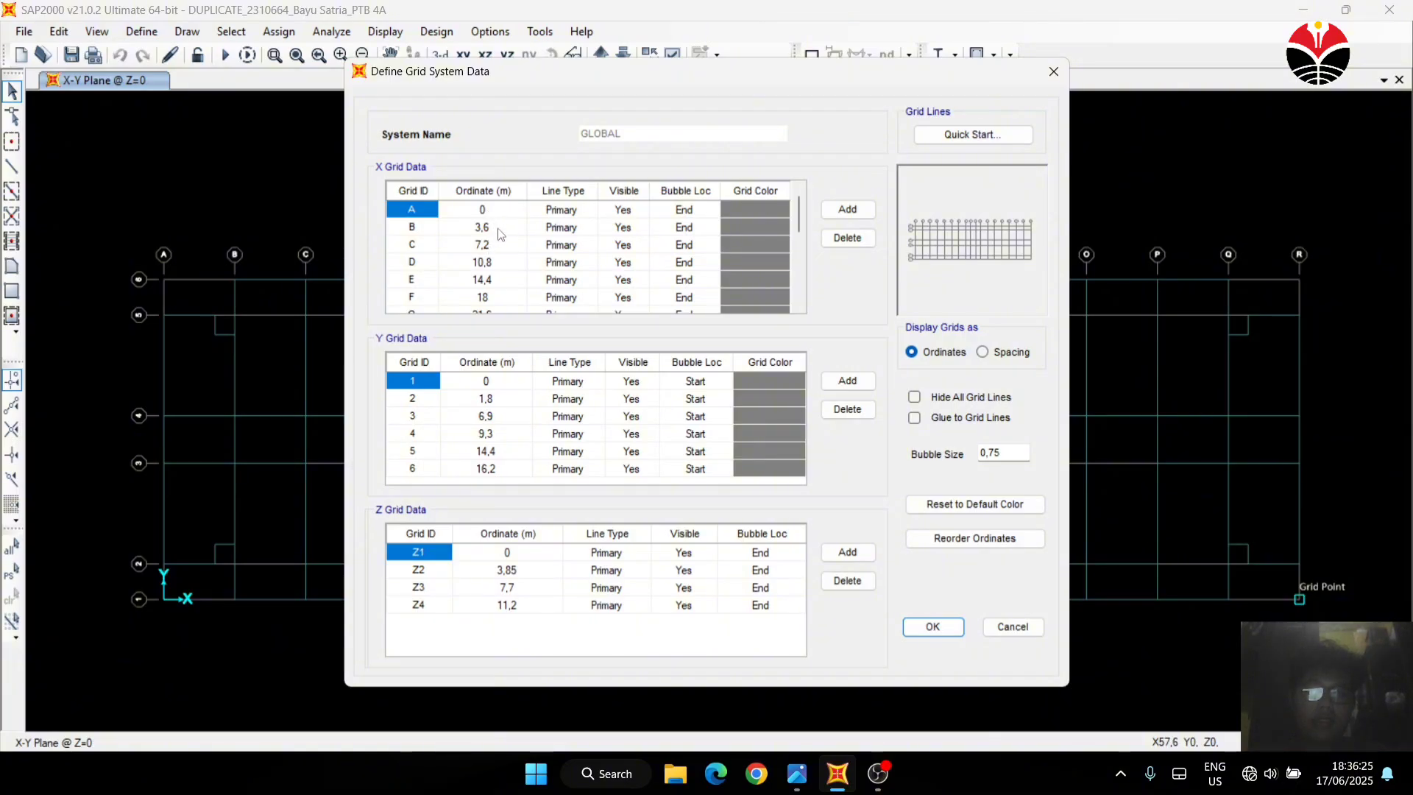
Examine the X grid ordinates for lines A through R and compare them with the plan view's grid lines
left_click_drag(478, 228, 499, 237)
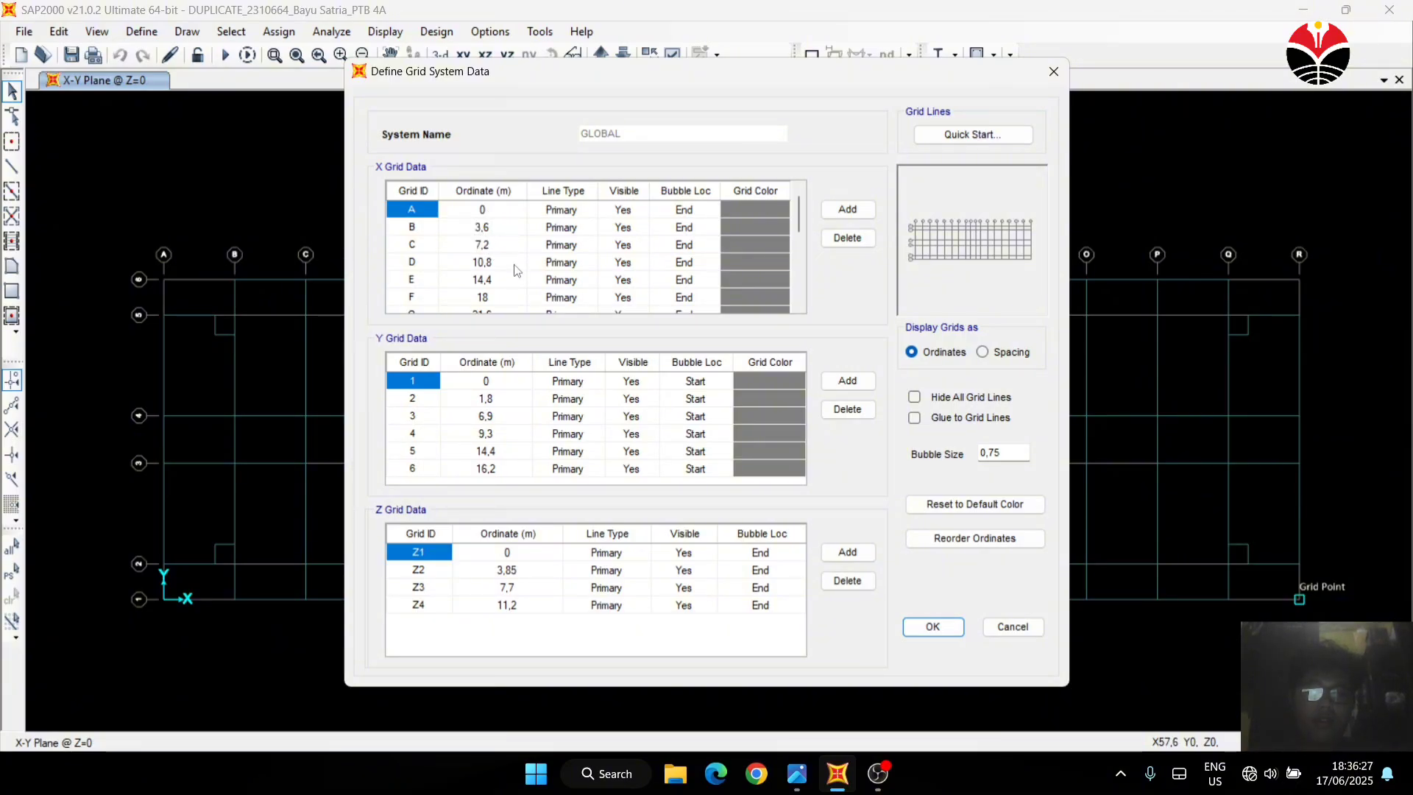
left_click_drag(615, 80, 952, 97)
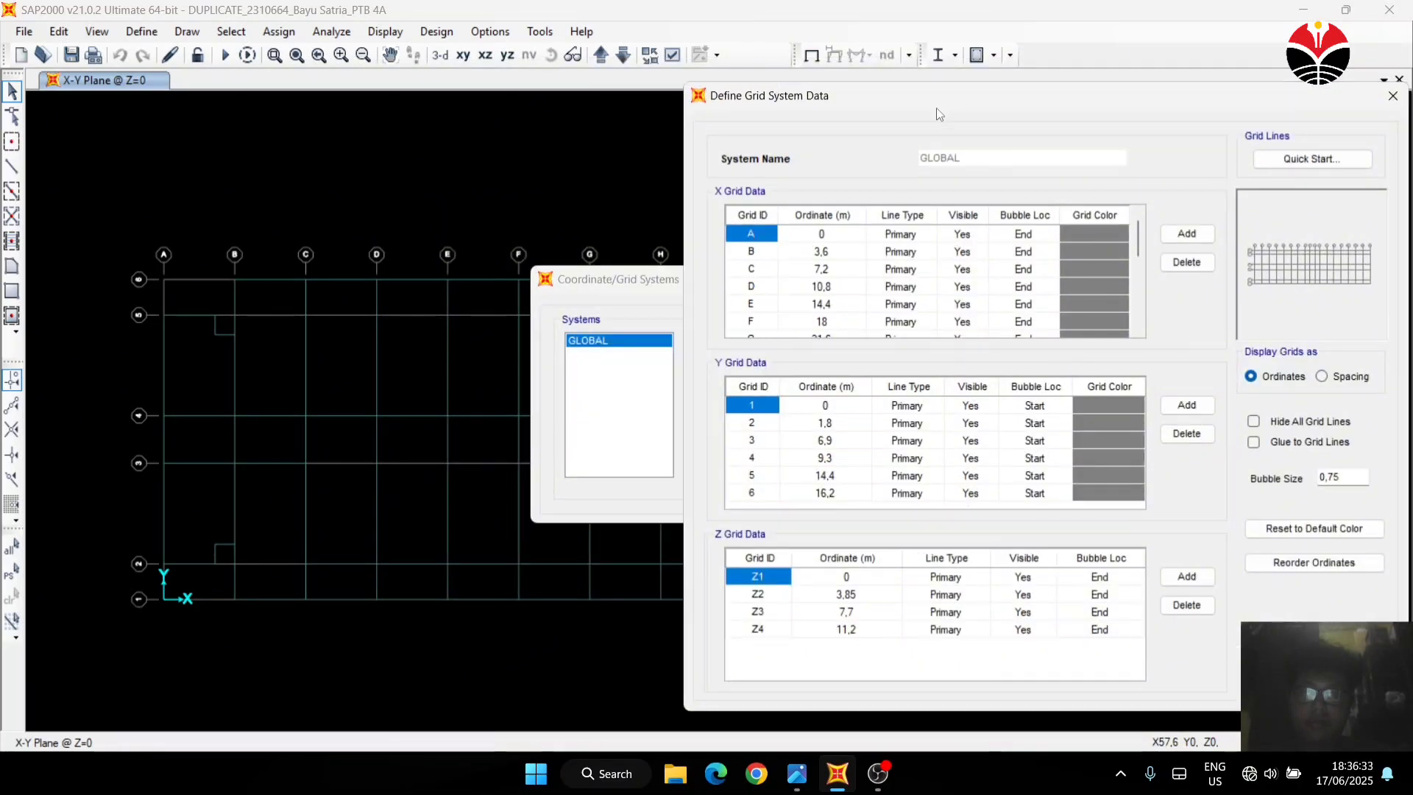
left_click(621, 294)
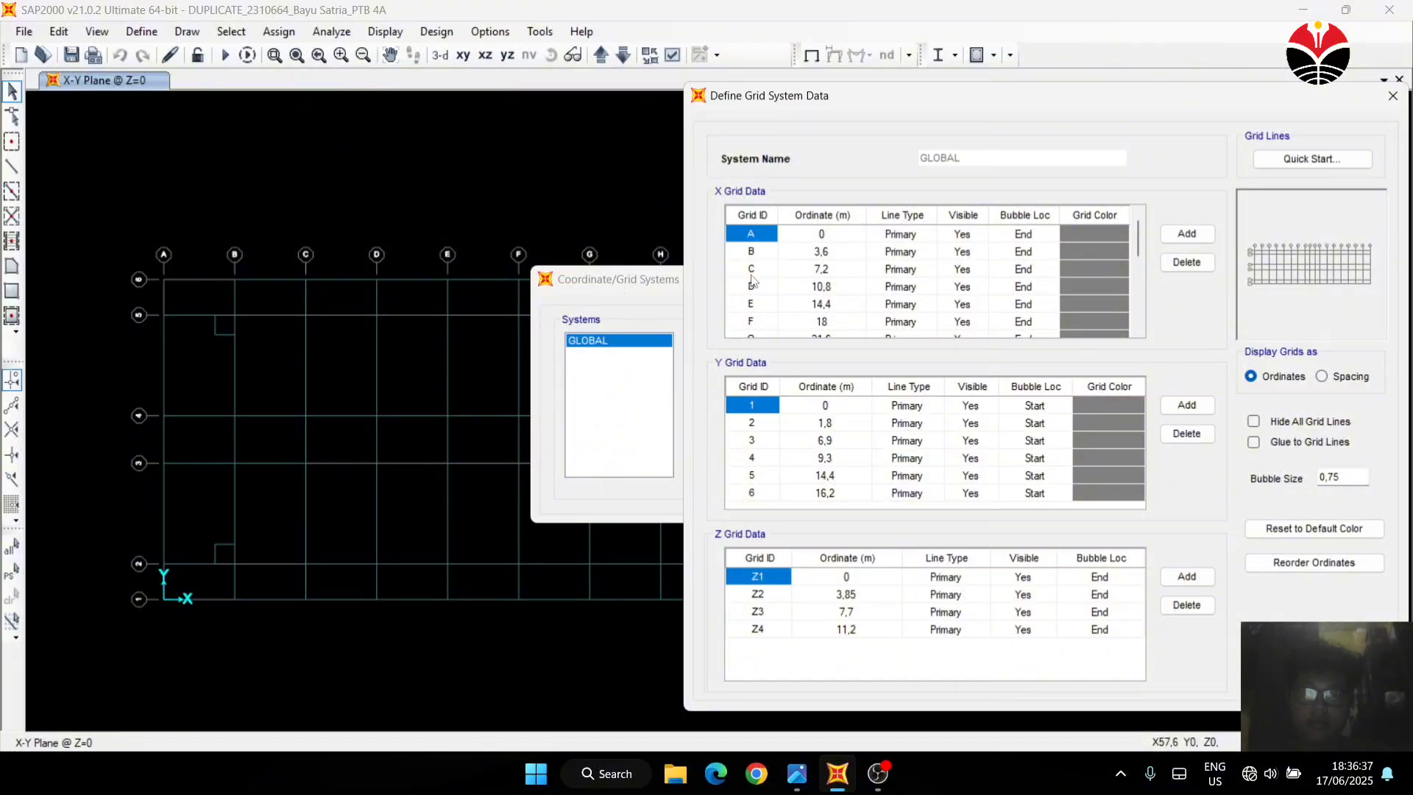
left_click_drag(832, 103, 488, 602)
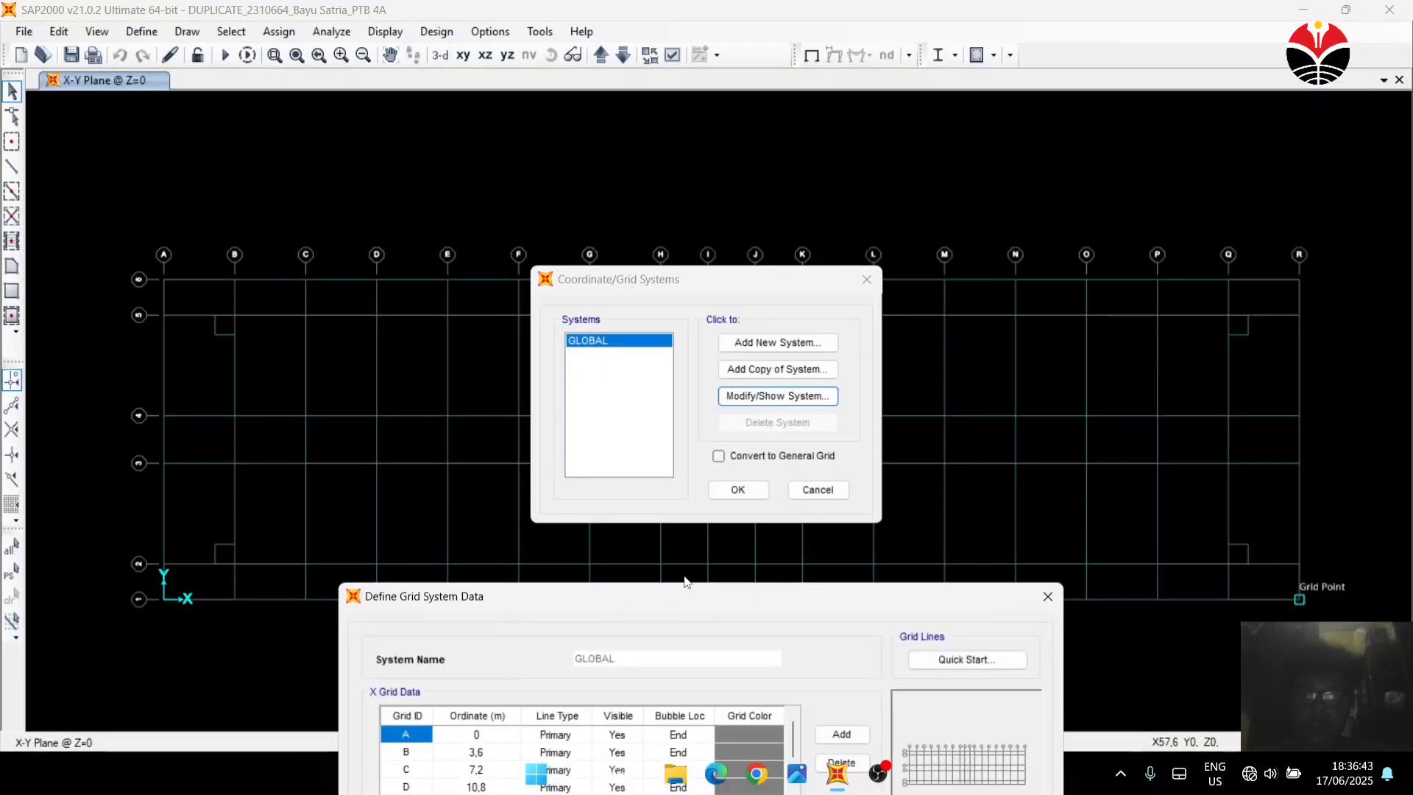
left_click_drag(668, 603, 710, 125)
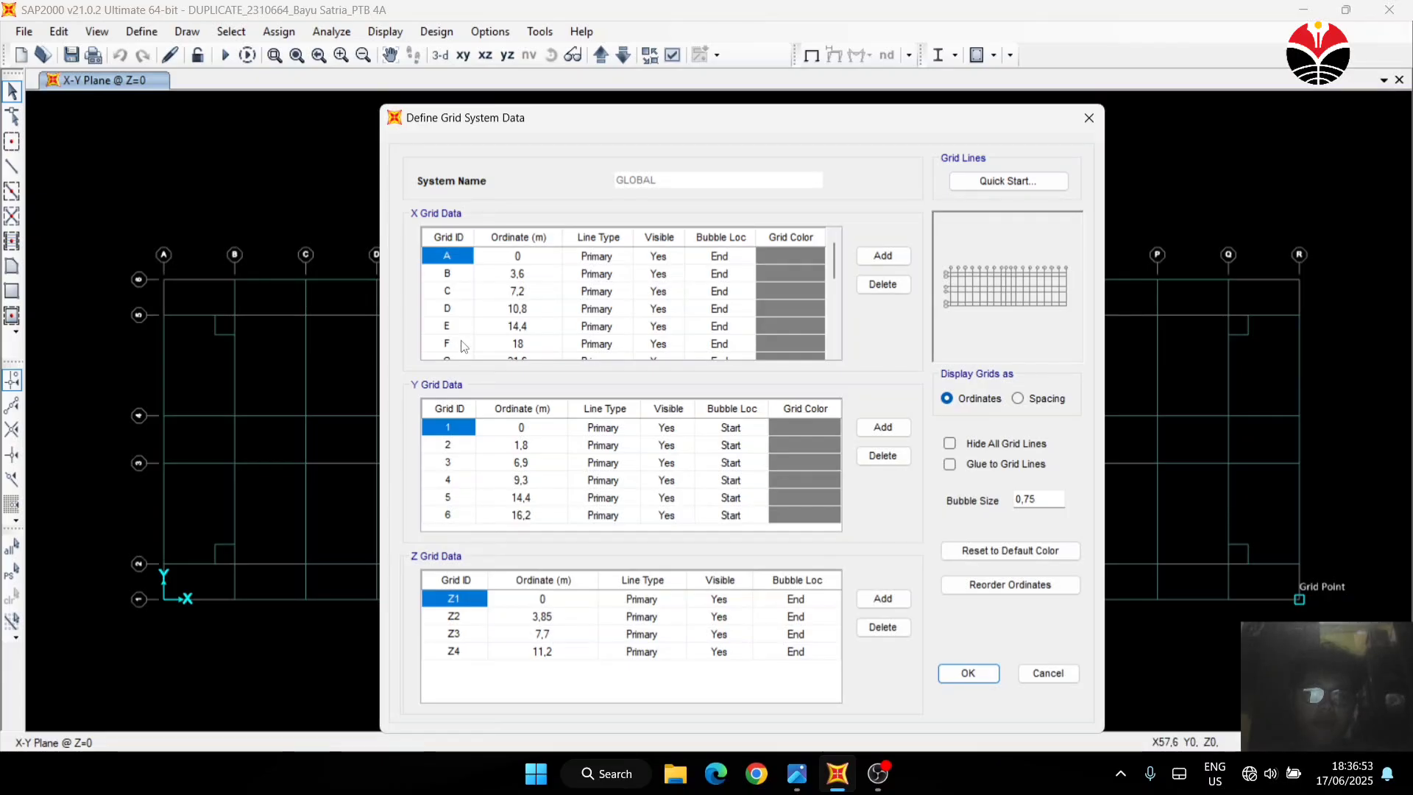
scroll(464, 346, "down", 1)
scroll(465, 346, "down", 1)
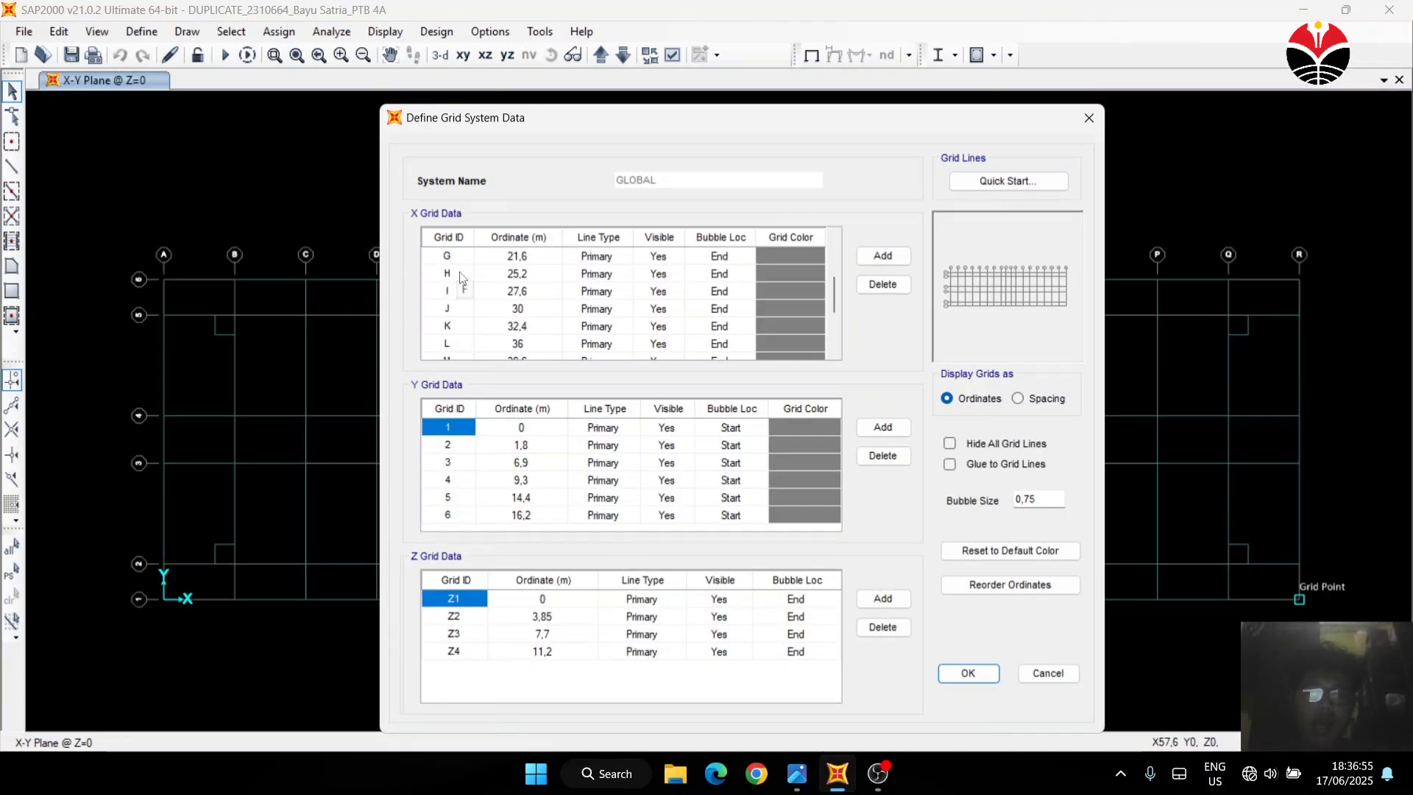
scroll(490, 278, "up", 1)
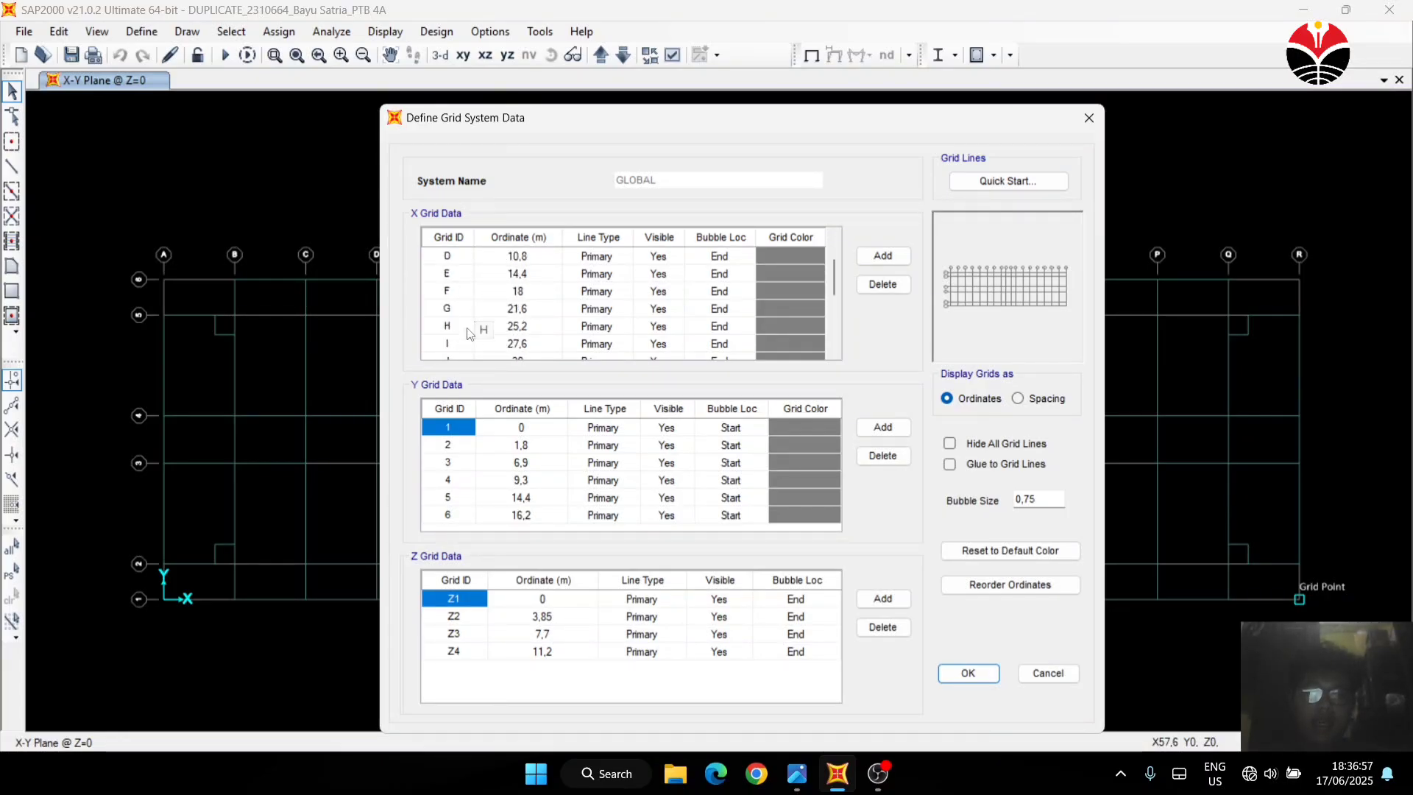
scroll(468, 334, "up", 1)
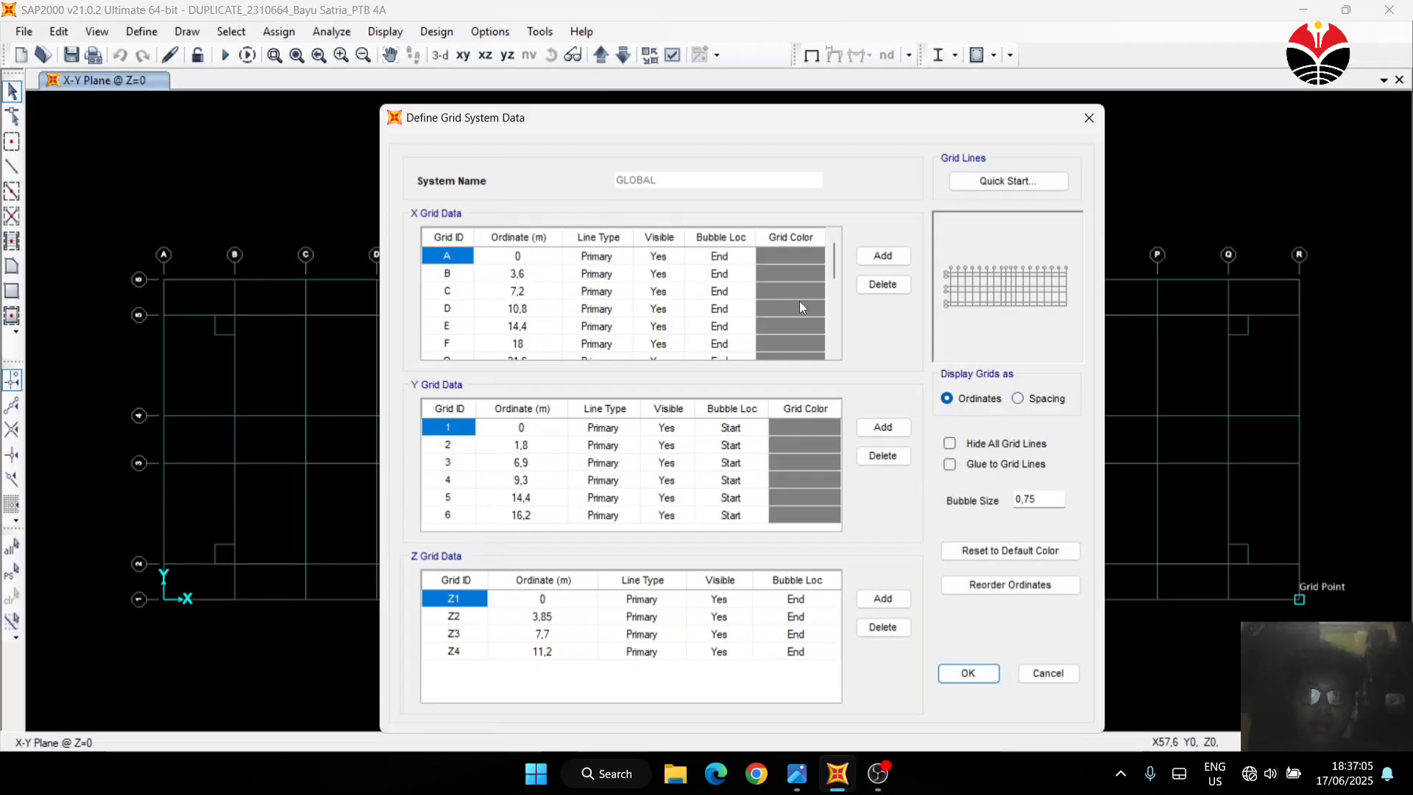
left_click(835, 322)
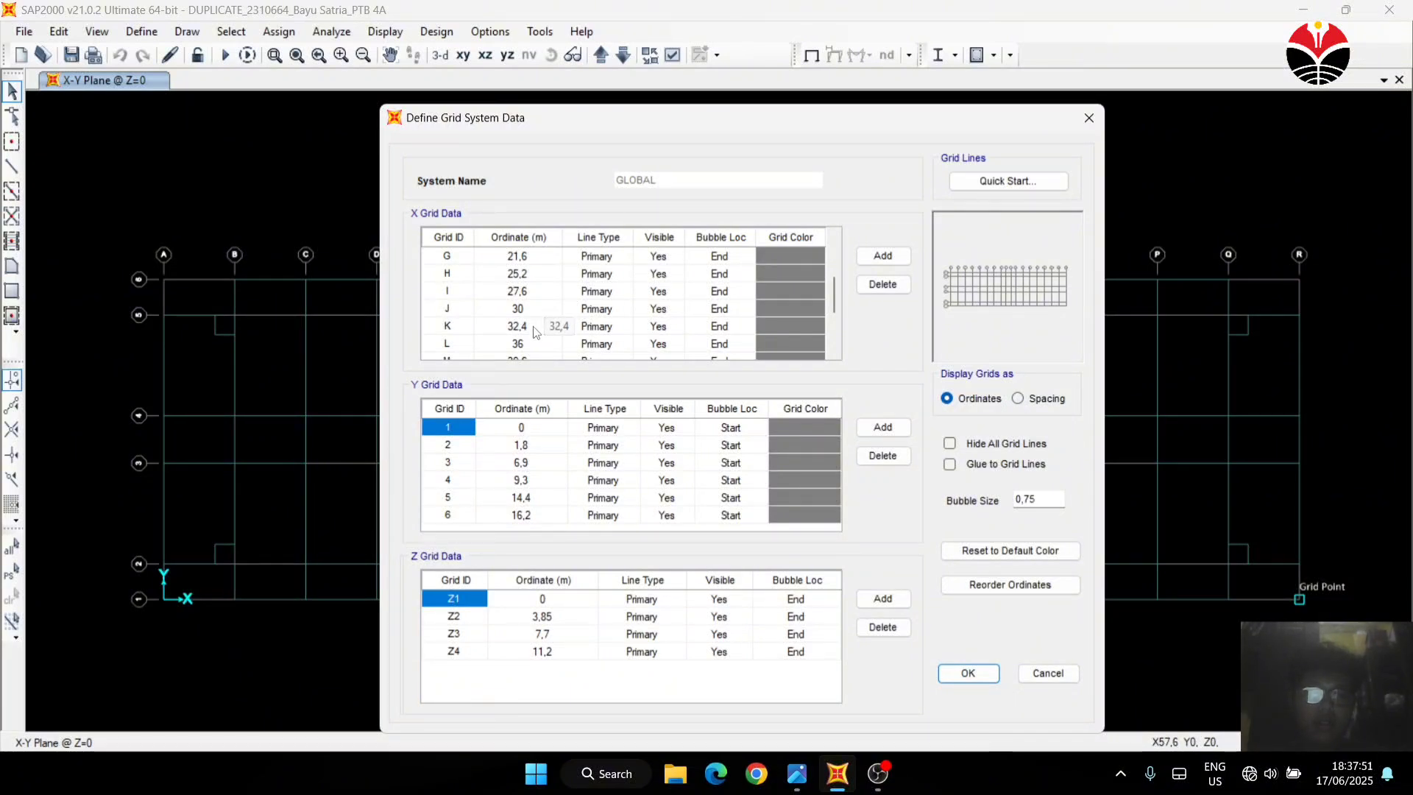
scroll(535, 330, "down", 1)
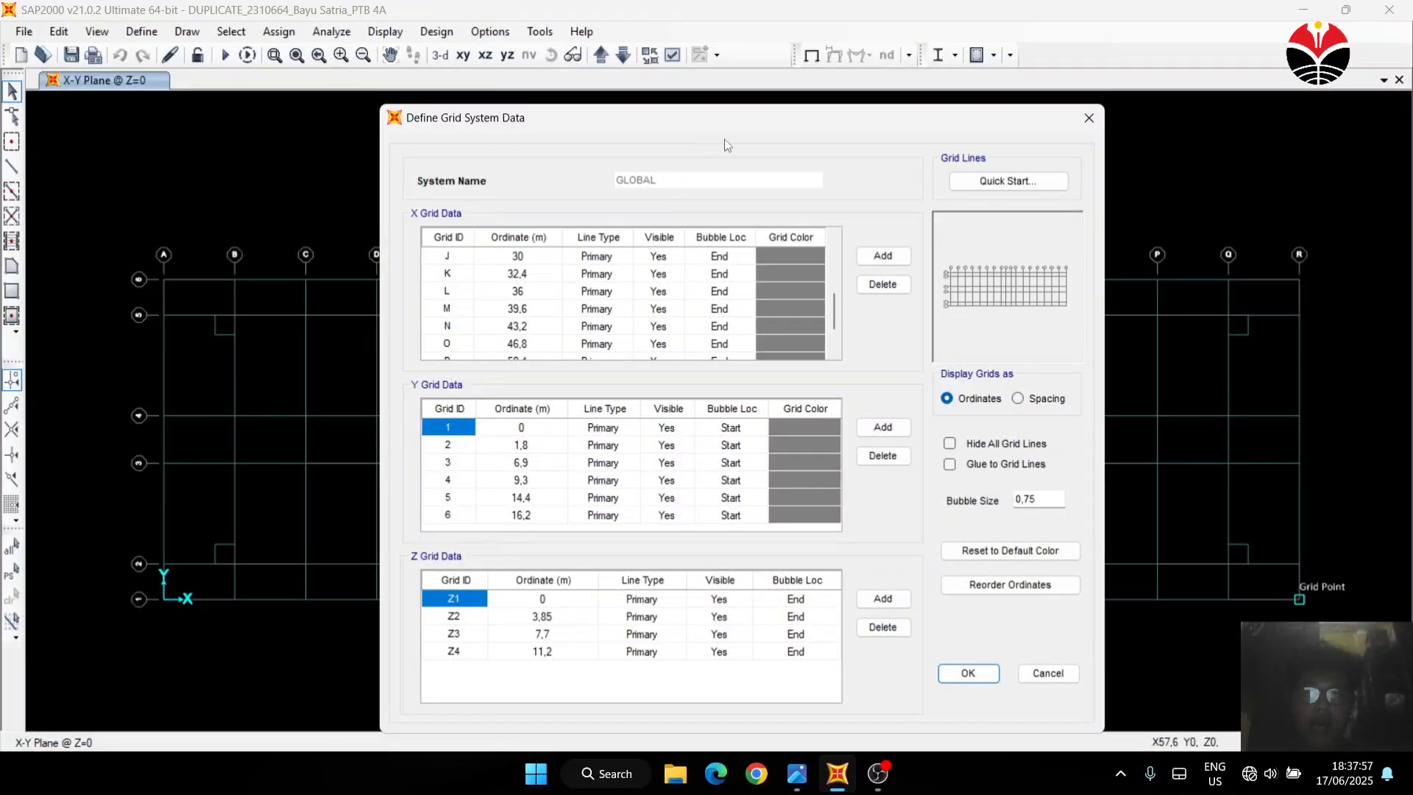
left_click_drag(736, 130, 683, 661)
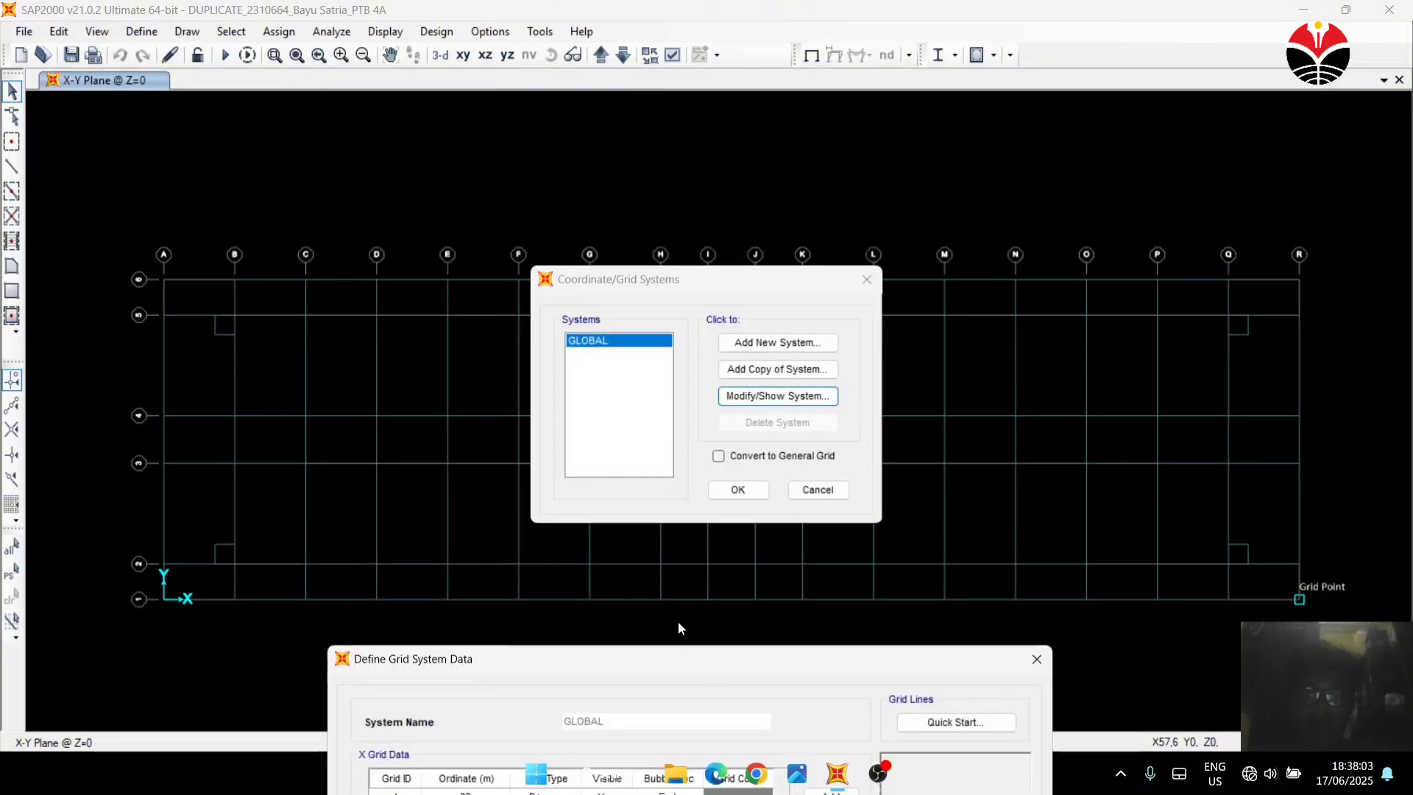
left_click_drag(669, 659, 675, 131)
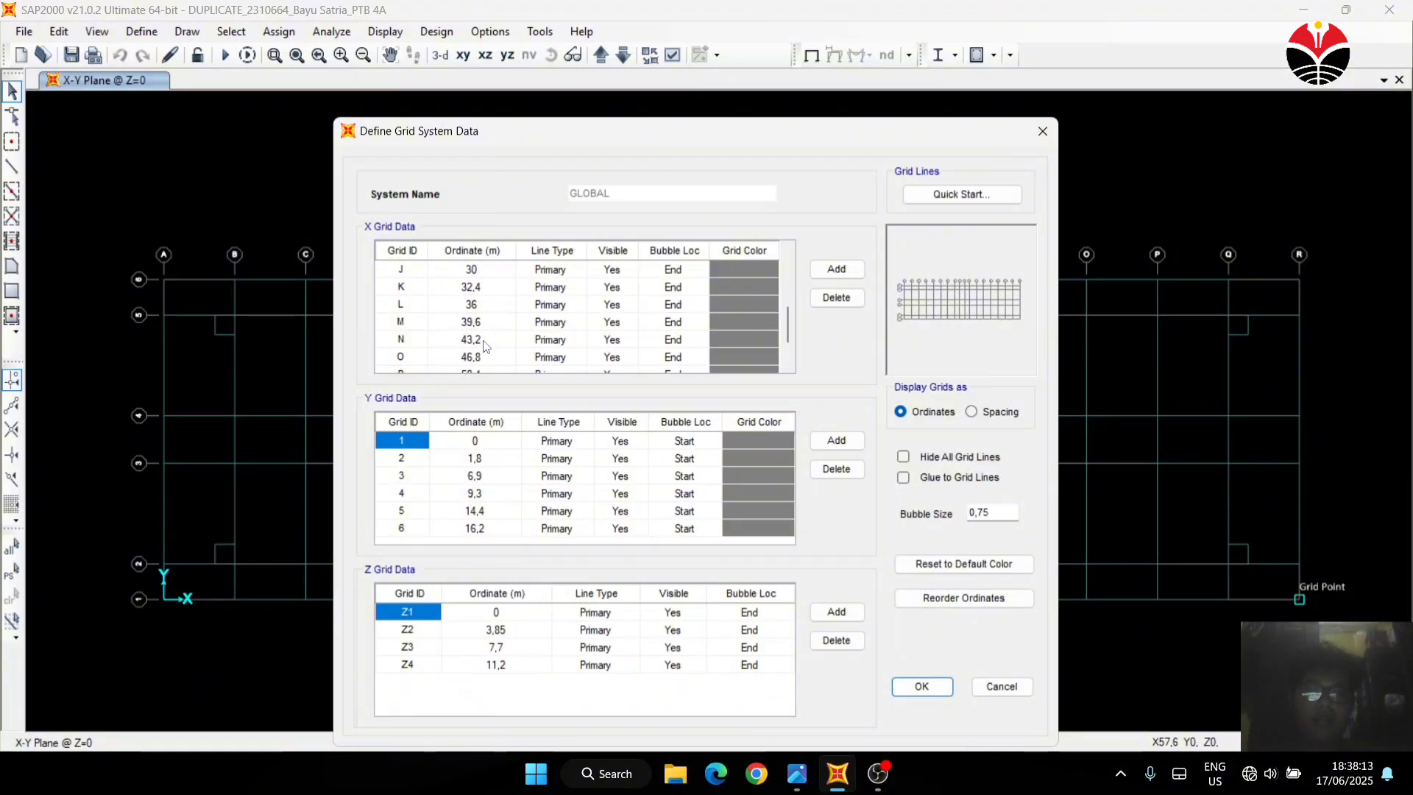
scroll(497, 346, "down", 1)
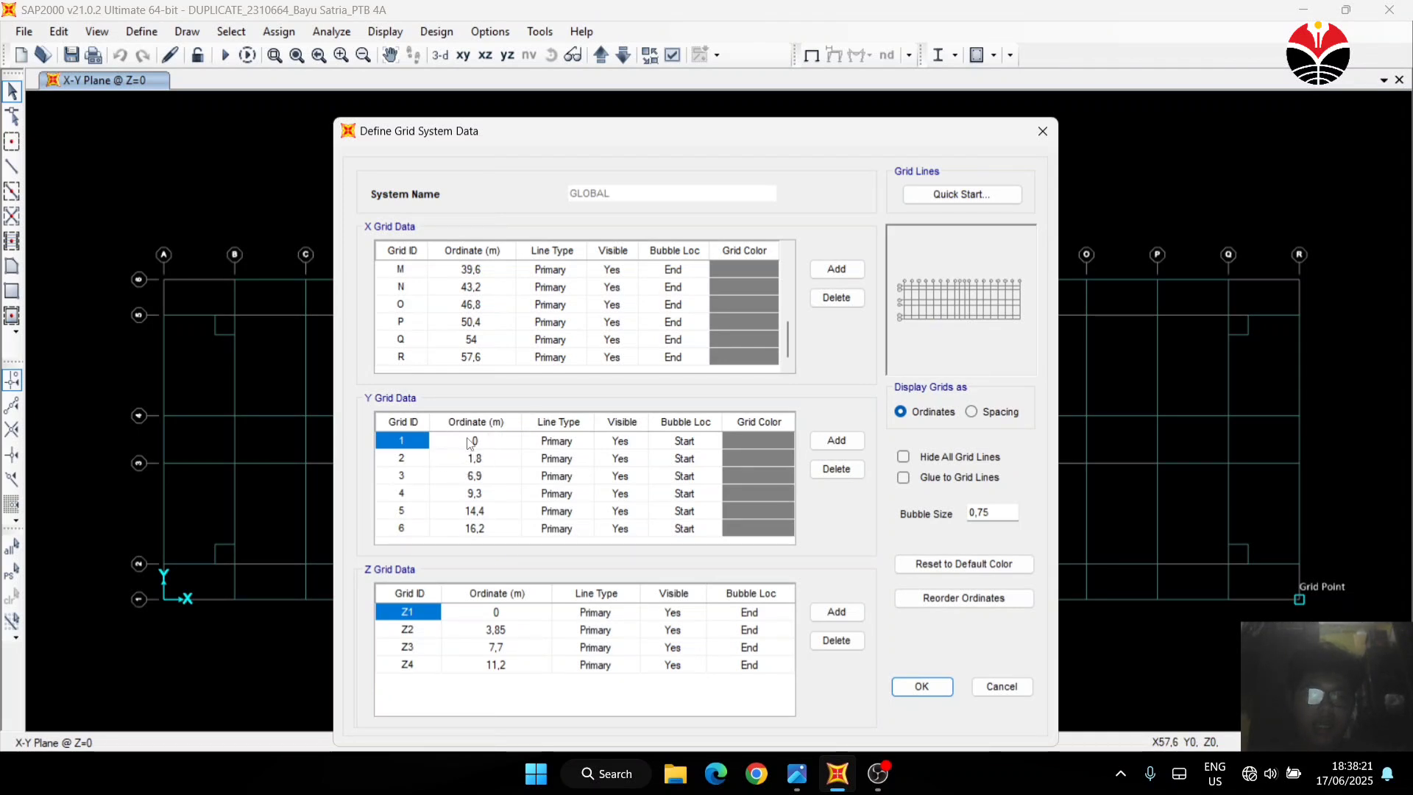
Review the Y grid ordinates for lines 2 through 6, accept the grid data and close the grid systems dialog
left_click(502, 462)
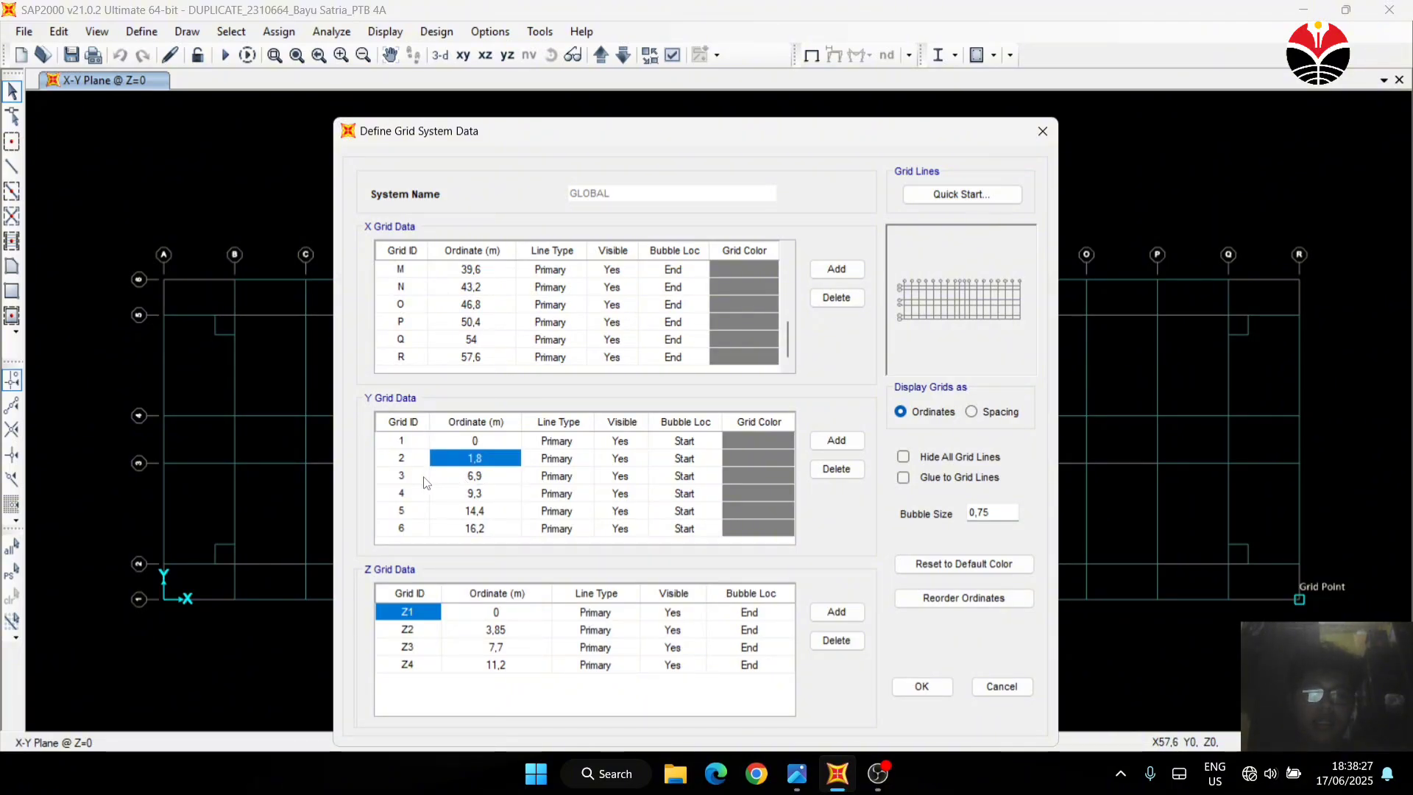
left_click(518, 482)
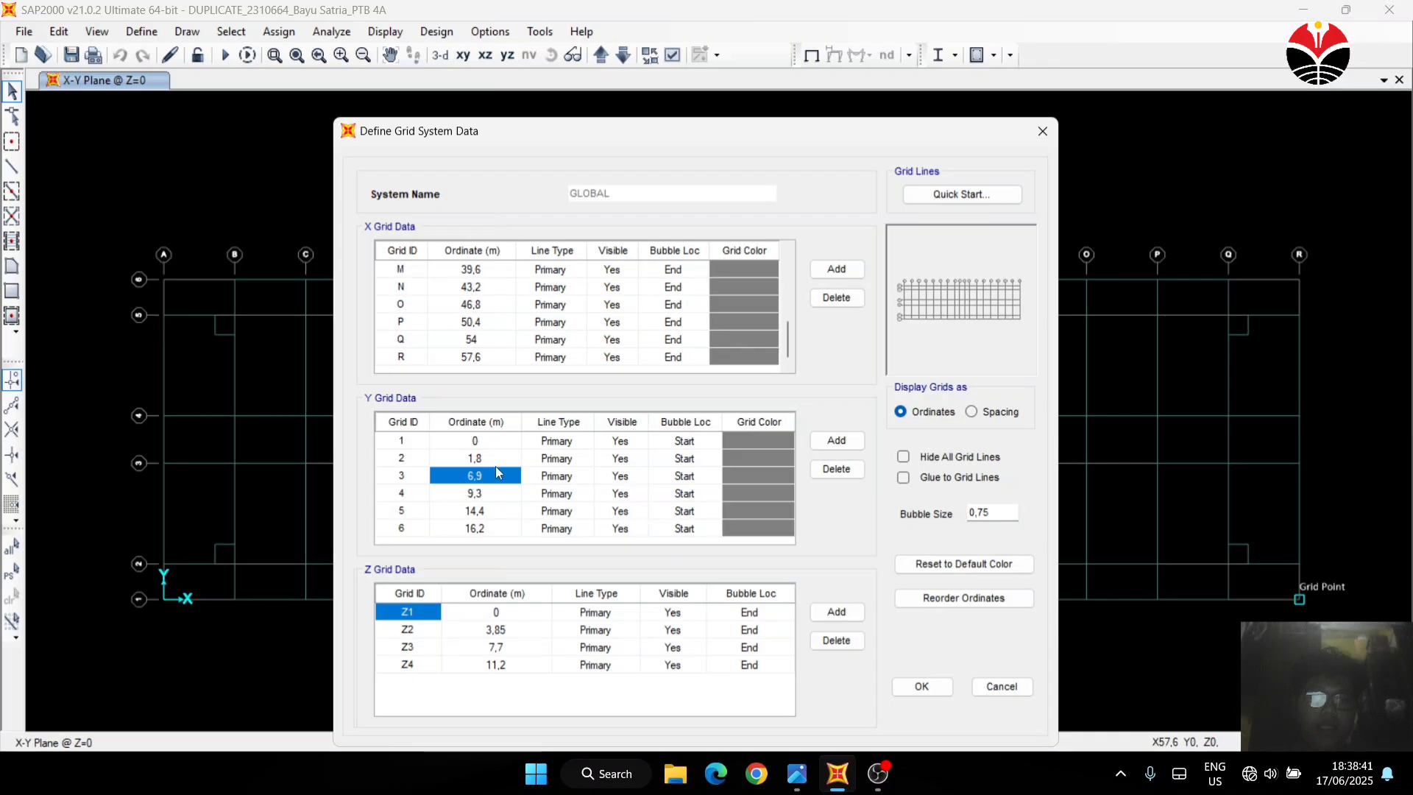
left_click(475, 497)
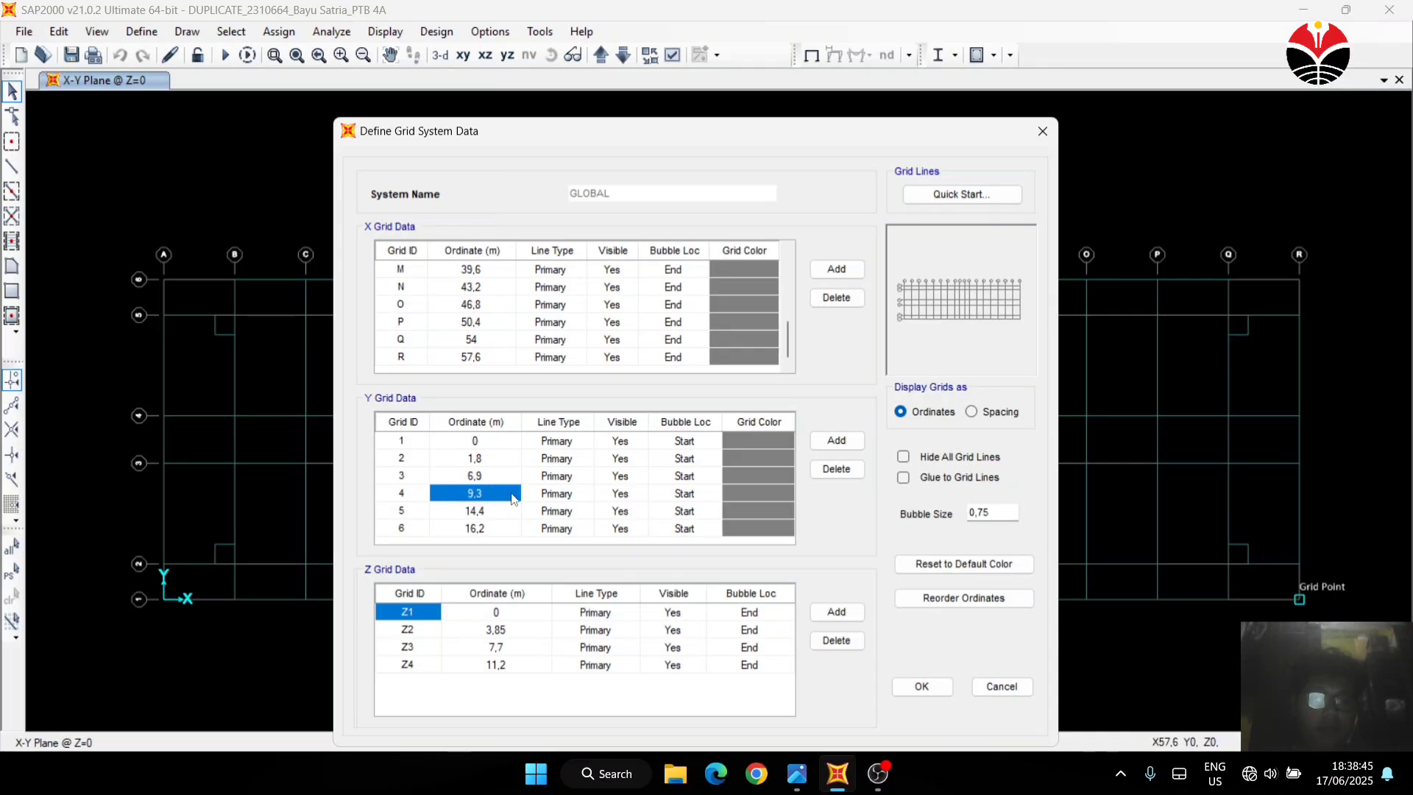
left_click(478, 513)
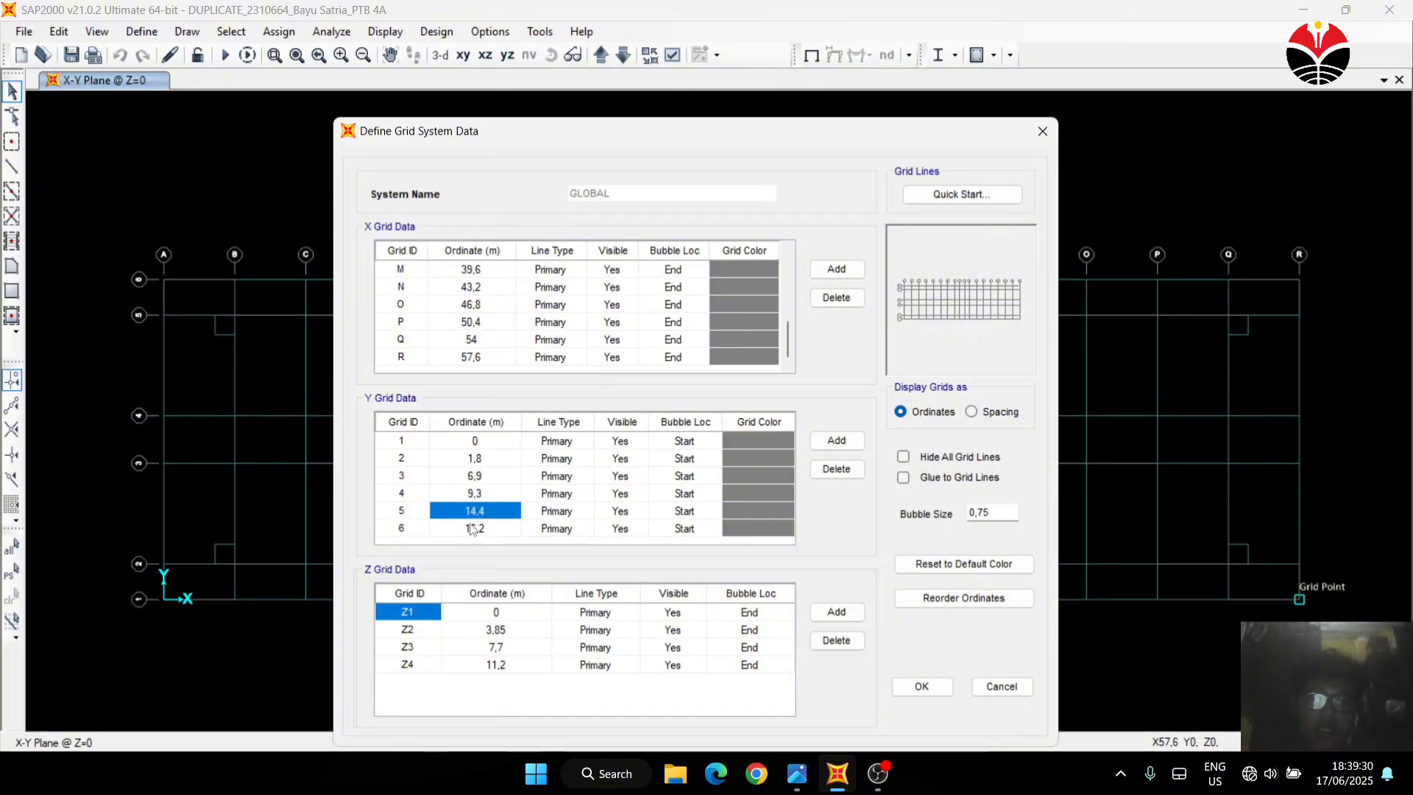
left_click(475, 530)
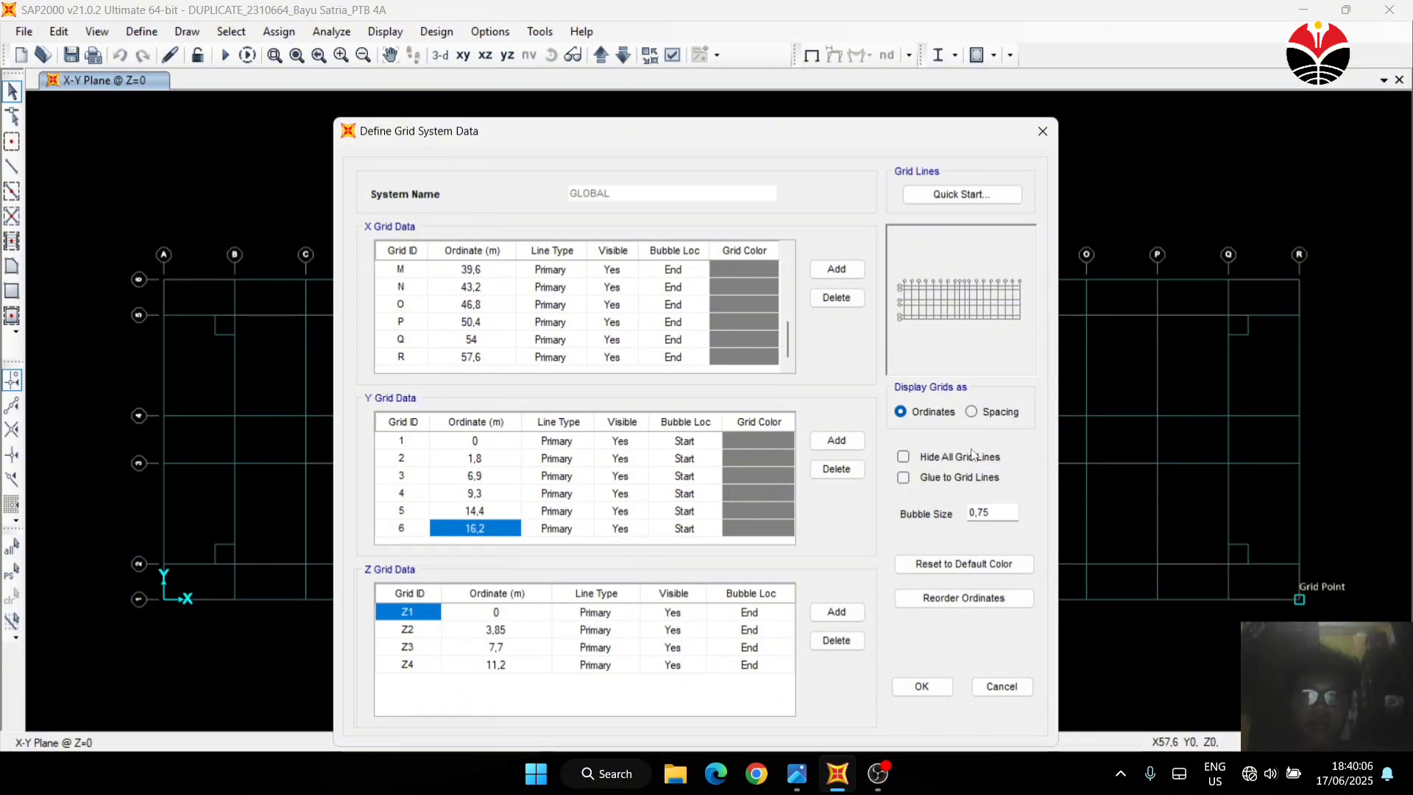
left_click(911, 690)
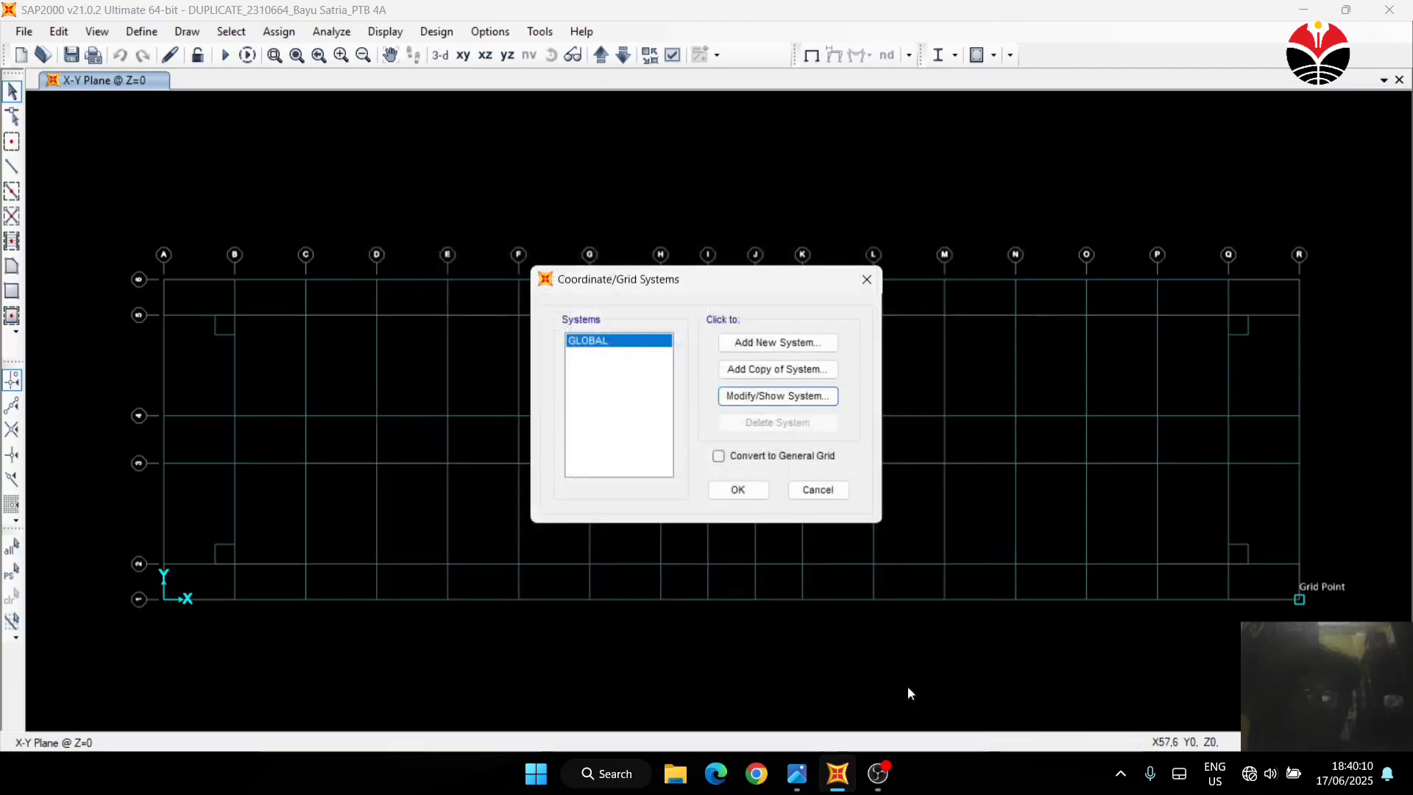
left_click(867, 279)
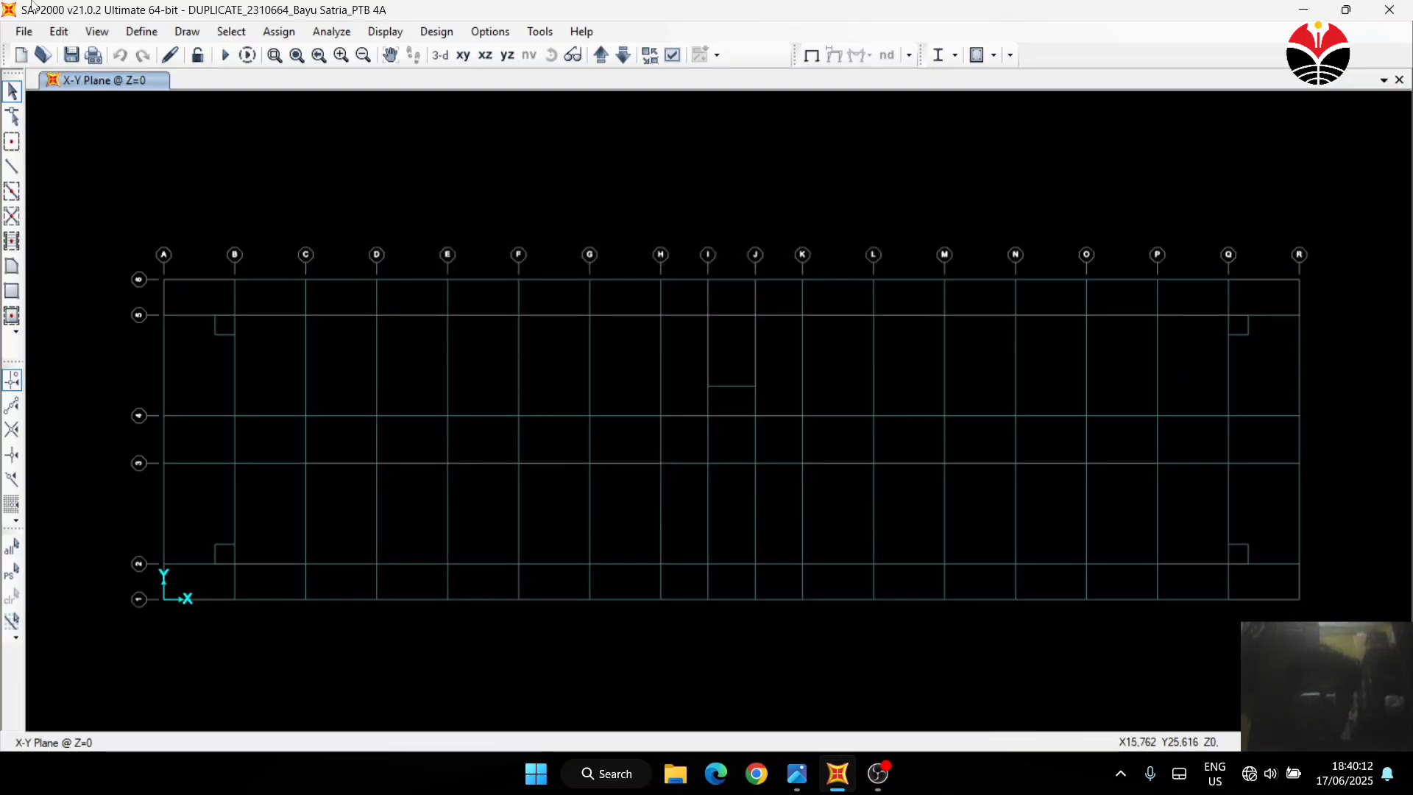
Inspect the concrete material f'c 15 MPa's weight, stiffness and compressive strength properties, and close the material definitions
left_click(140, 30)
left_click(140, 31)
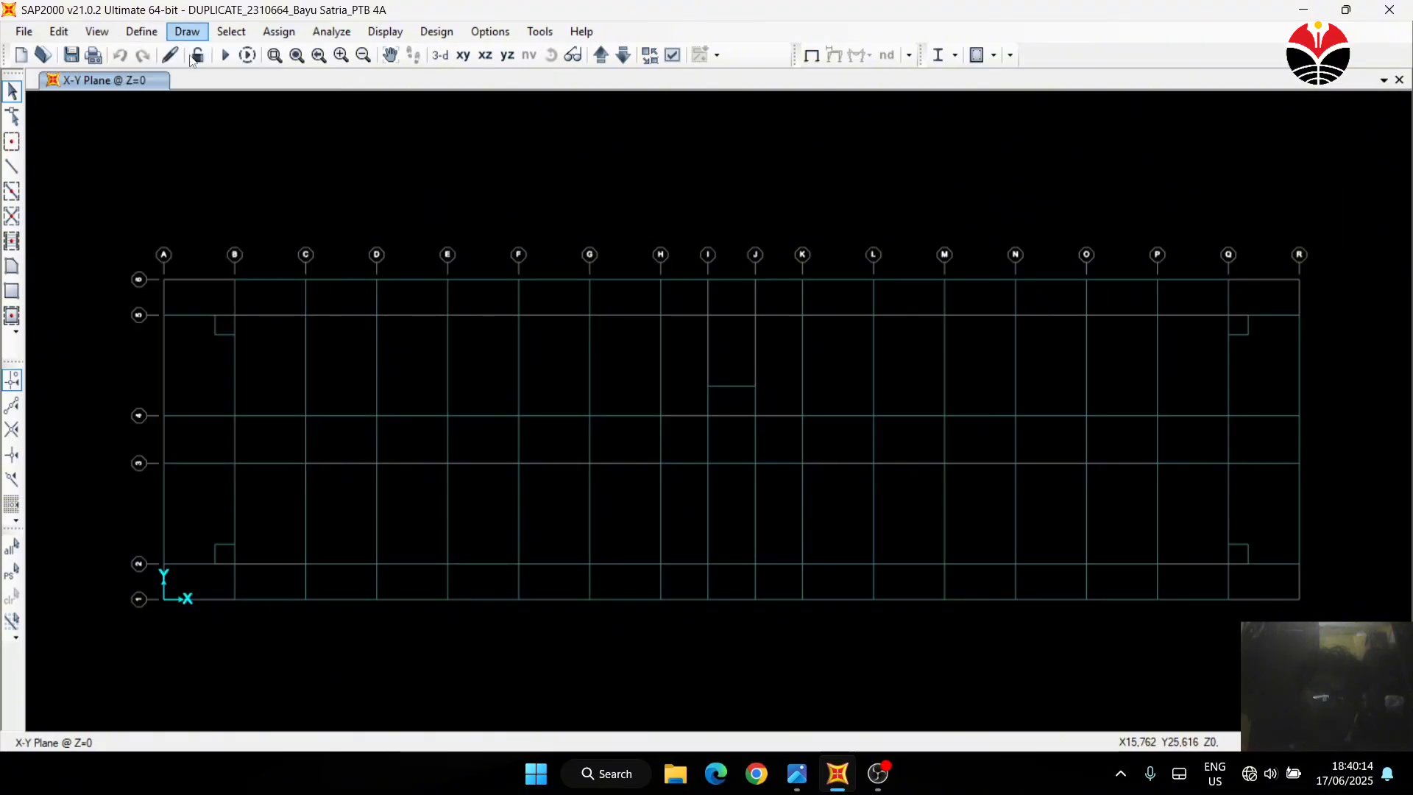
left_click(138, 31)
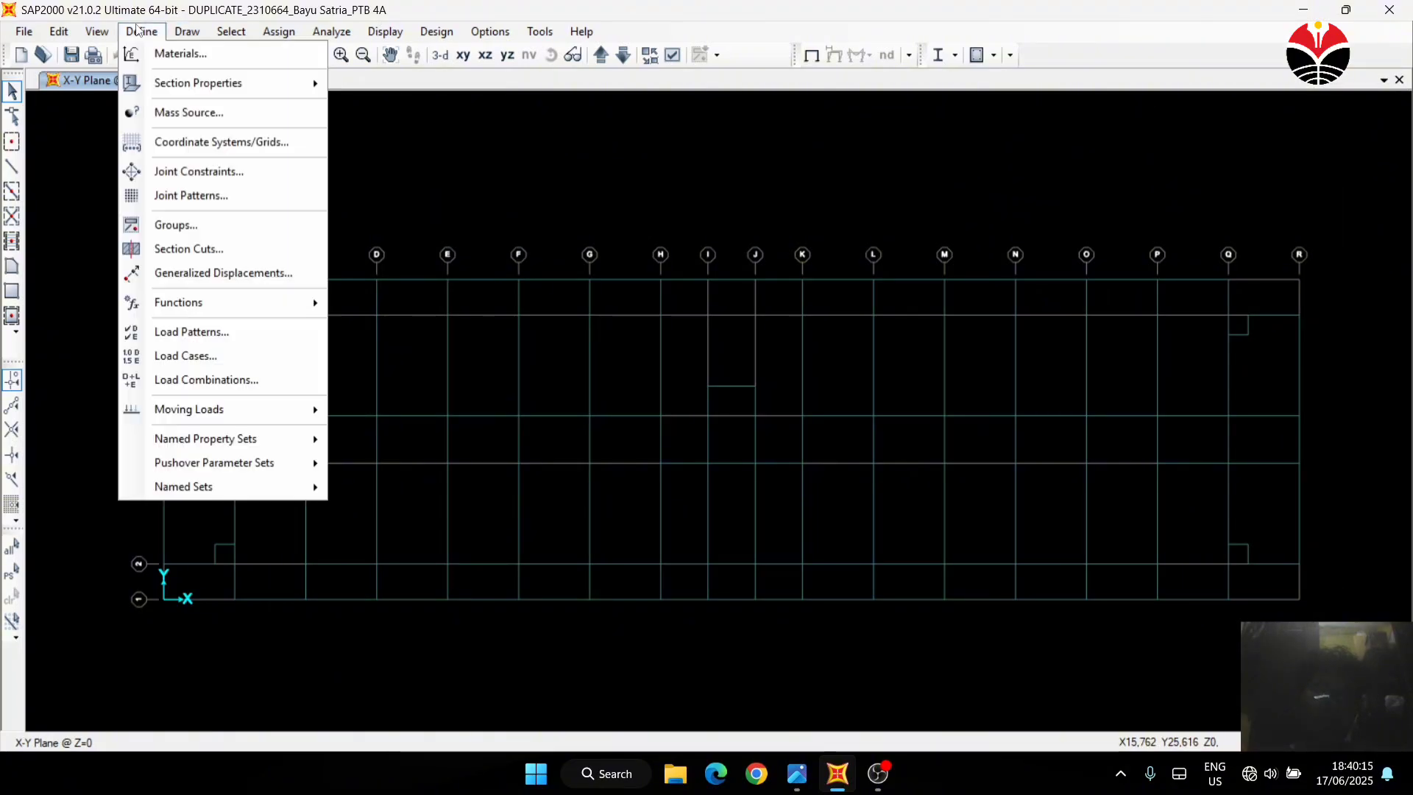
left_click(178, 60)
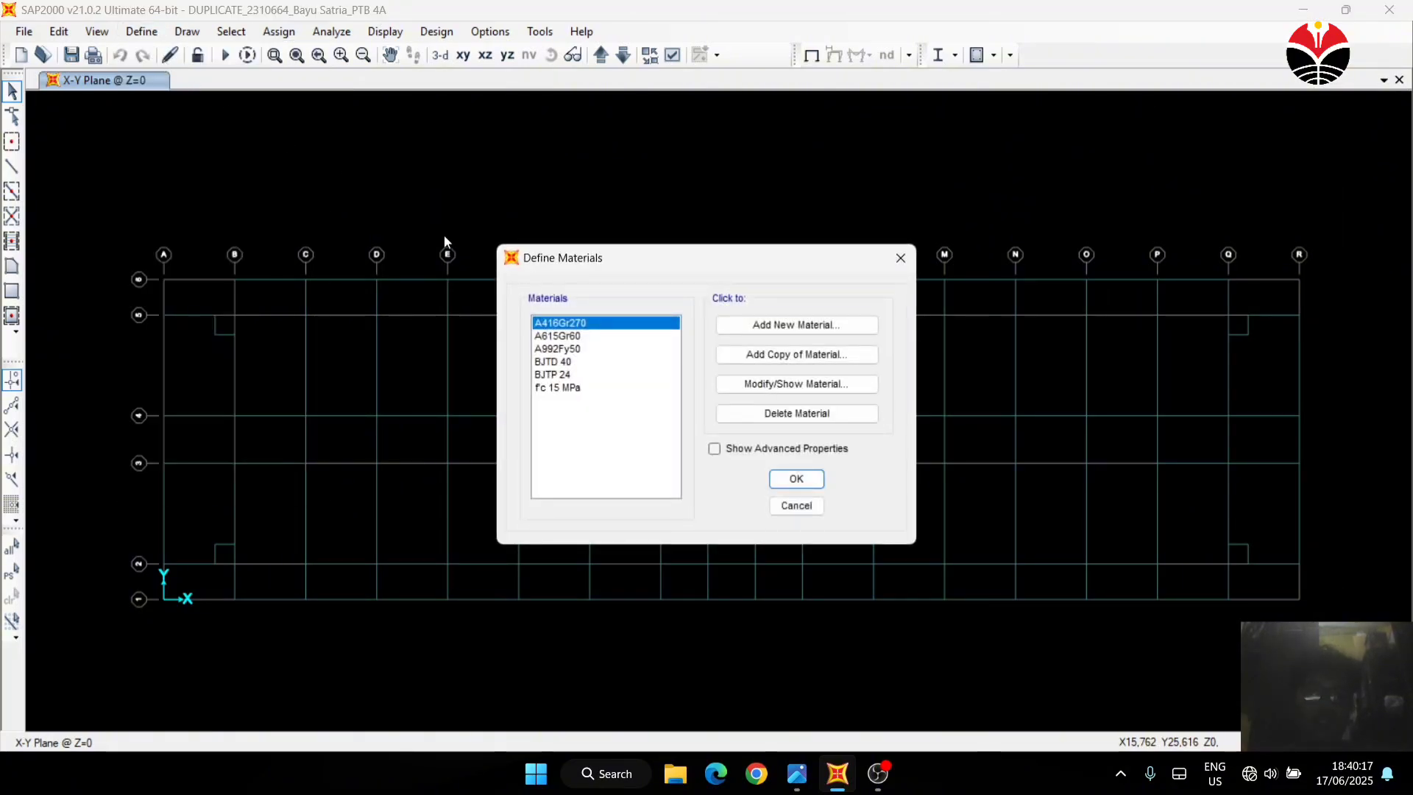
left_click(563, 387)
left_click(798, 388)
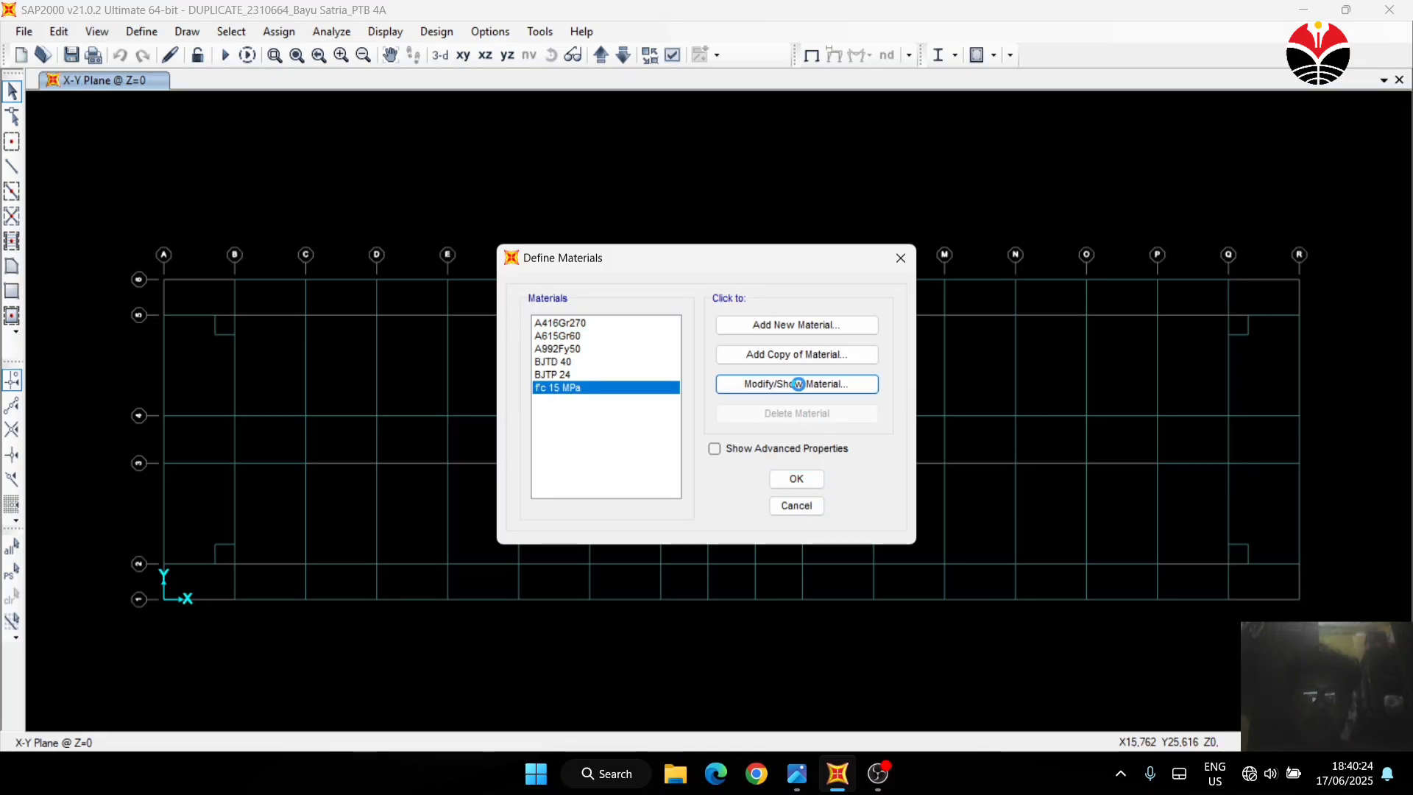
left_click(794, 383)
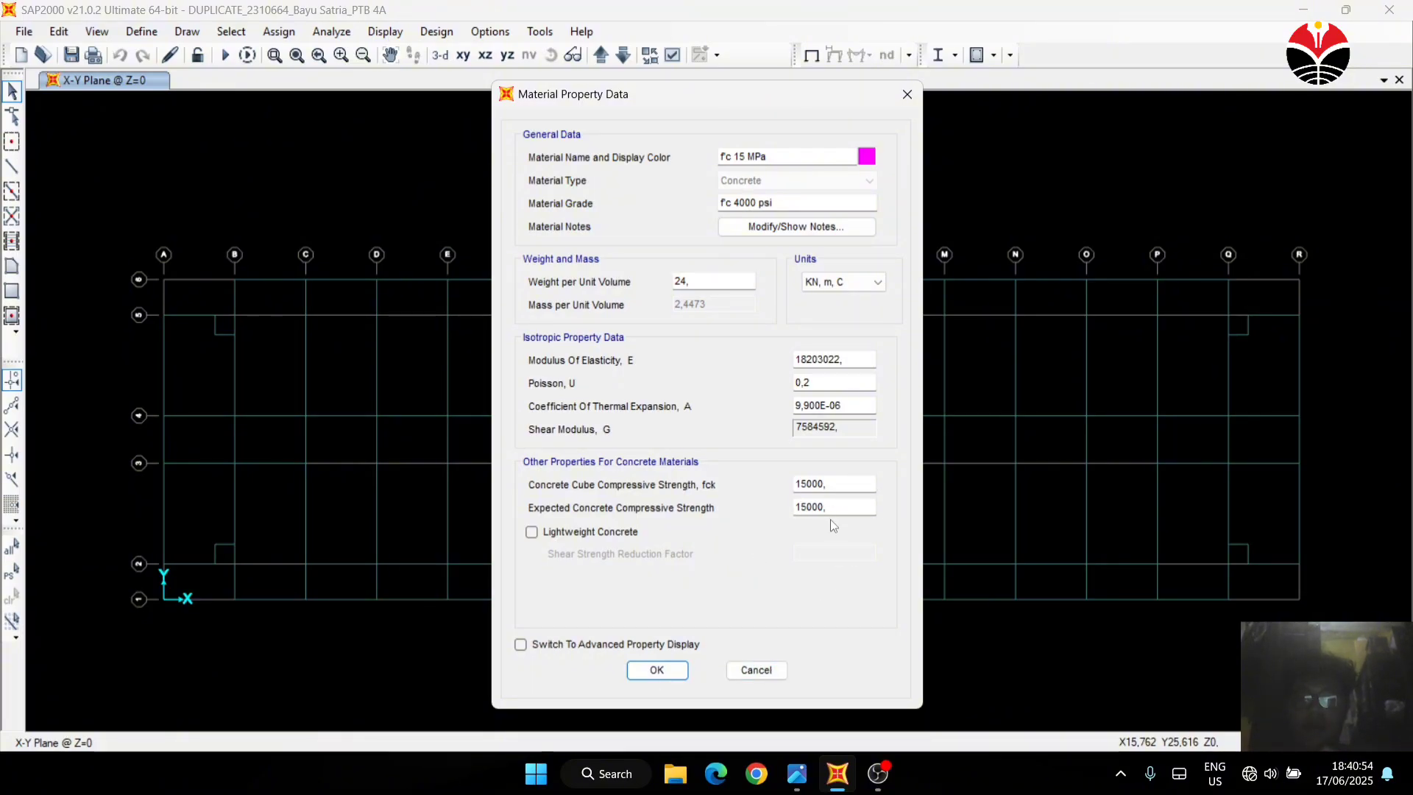
left_click(667, 671)
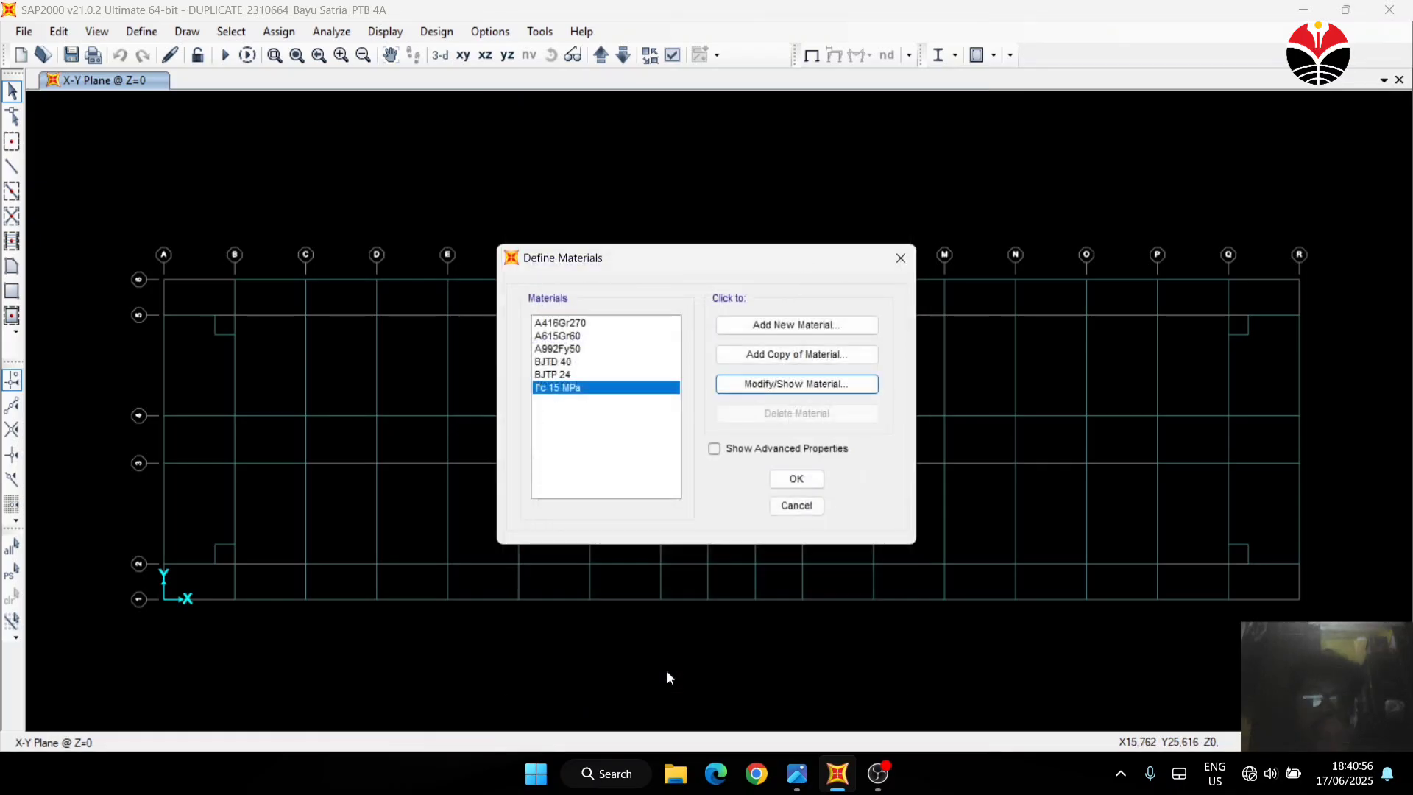
left_click(796, 478)
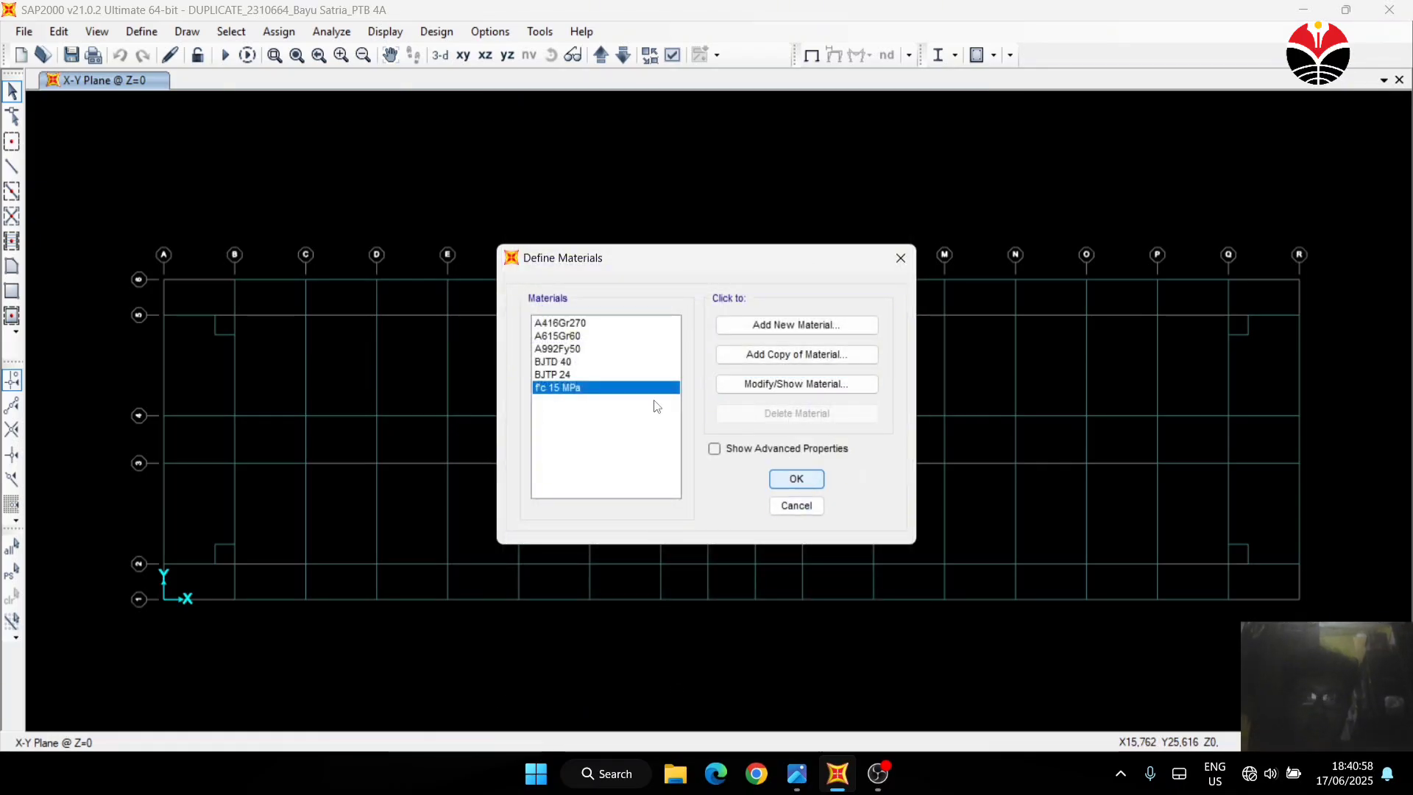
Open the frame section definitions and inspect the Sloof section's depth, width and material
left_click(149, 36)
left_click(150, 37)
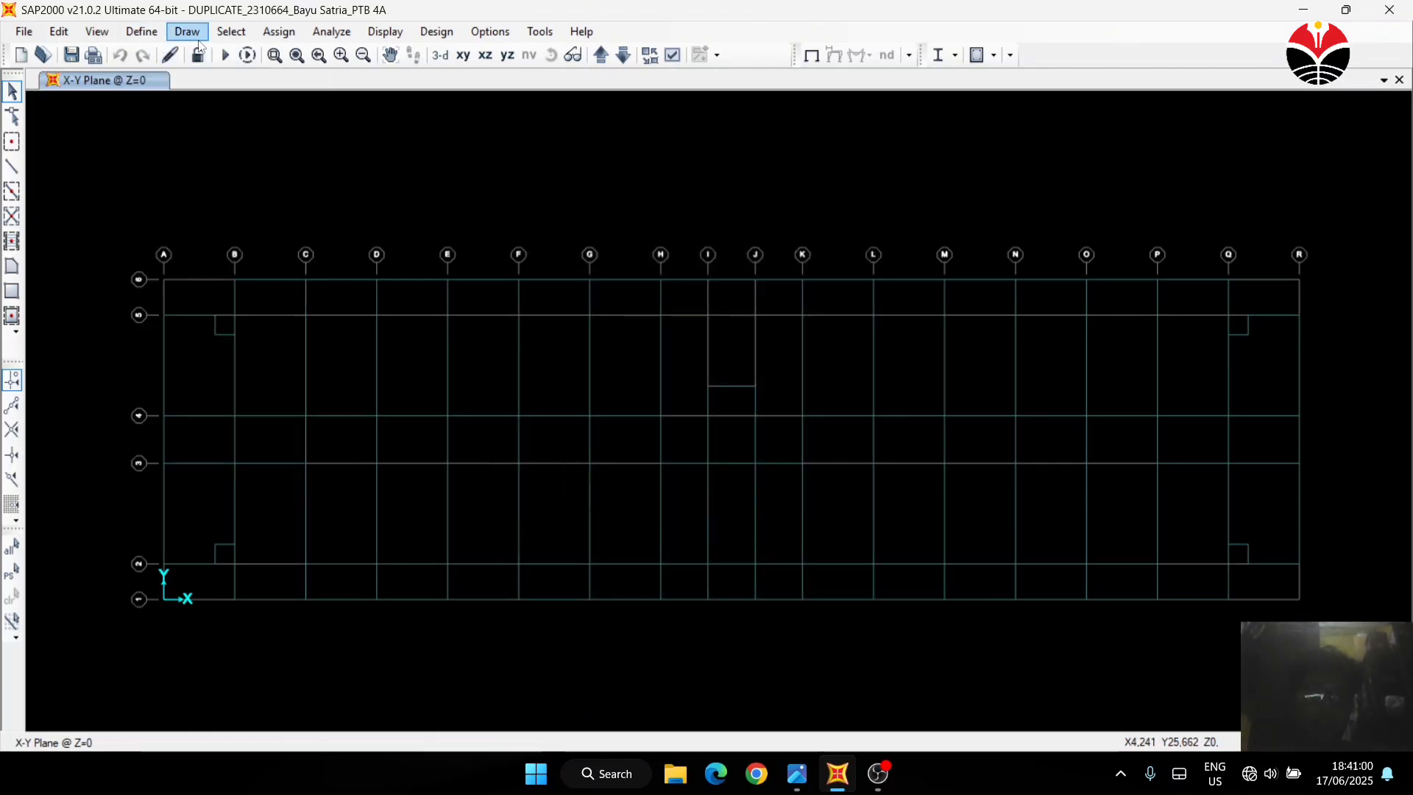
left_click(158, 33)
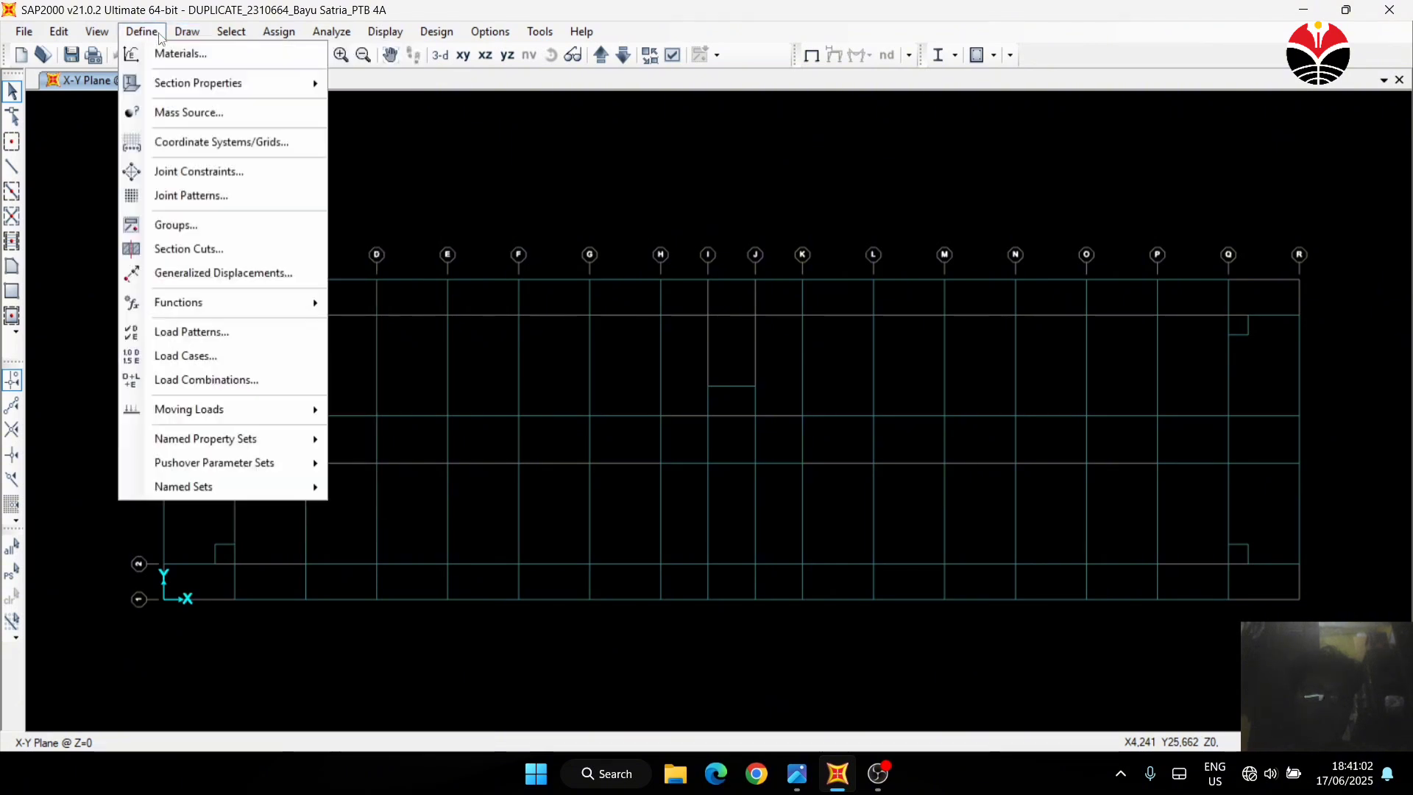
mouse_move(169, 81)
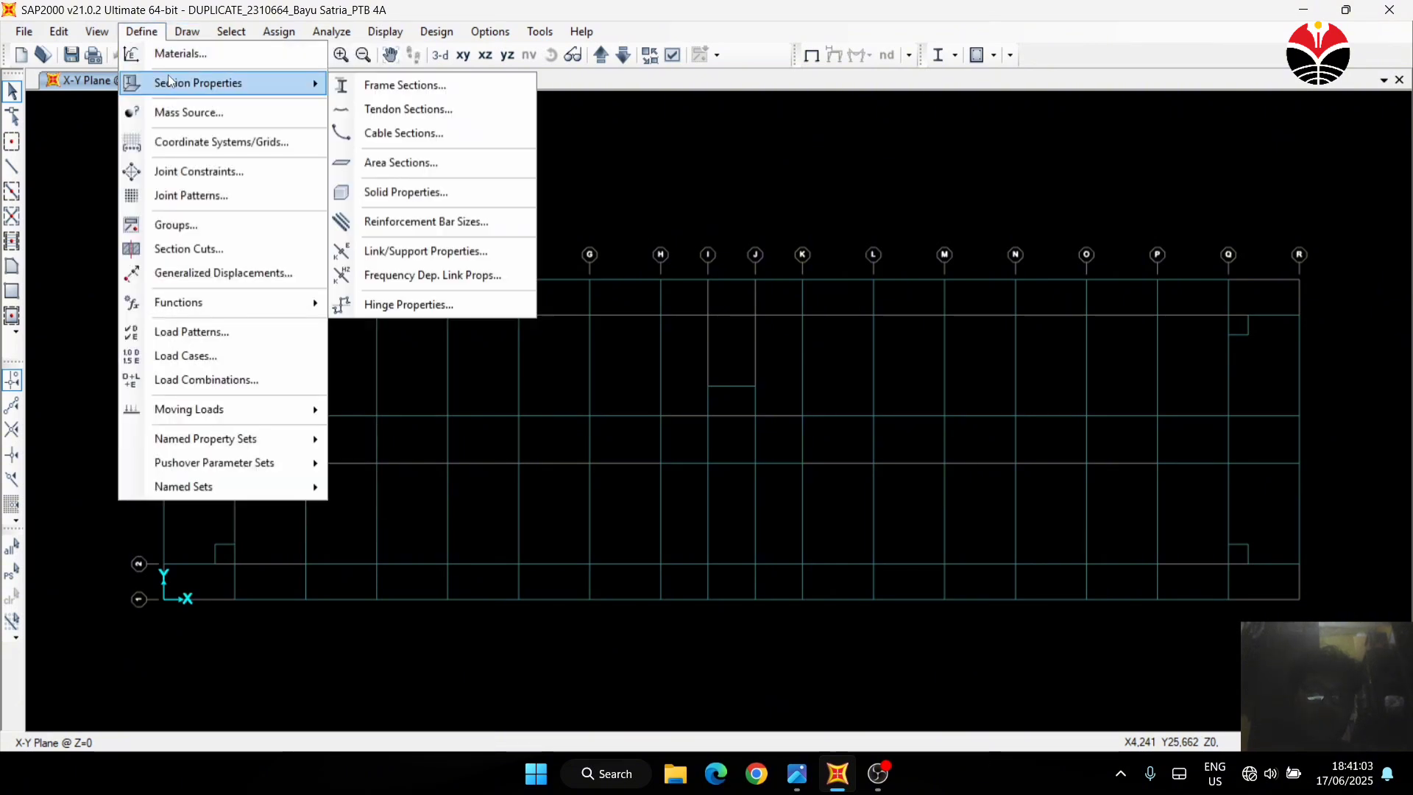
left_click(401, 88)
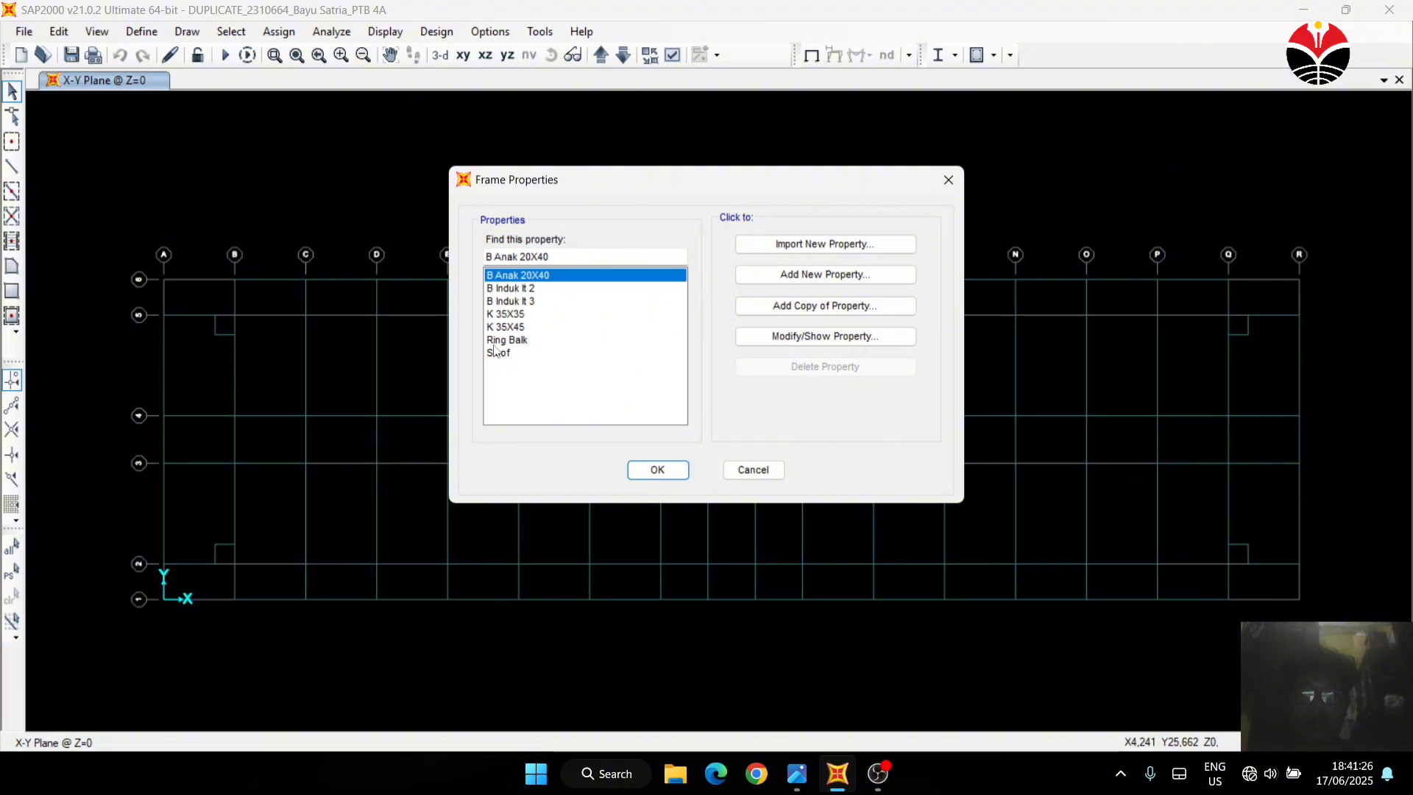
left_click(633, 354)
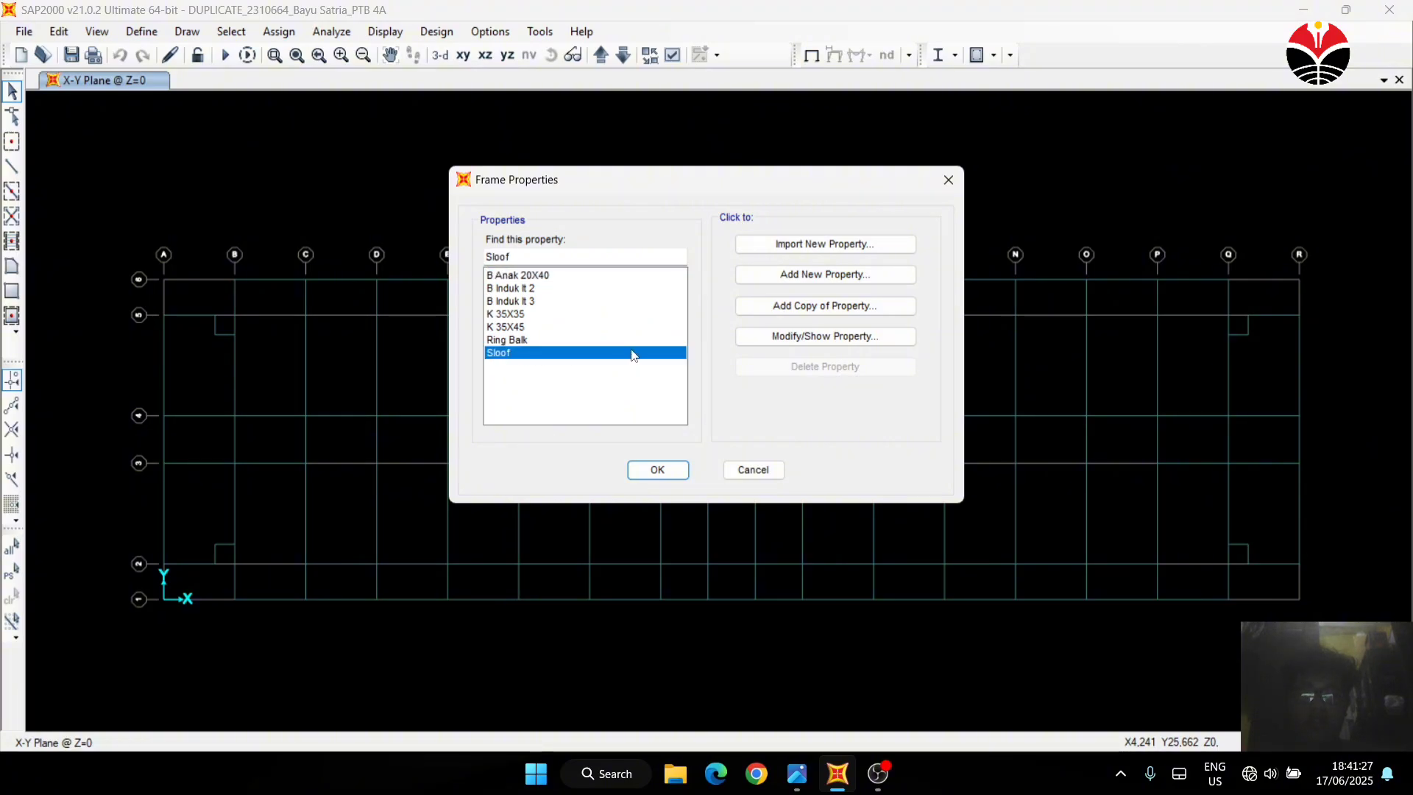
left_click(799, 337)
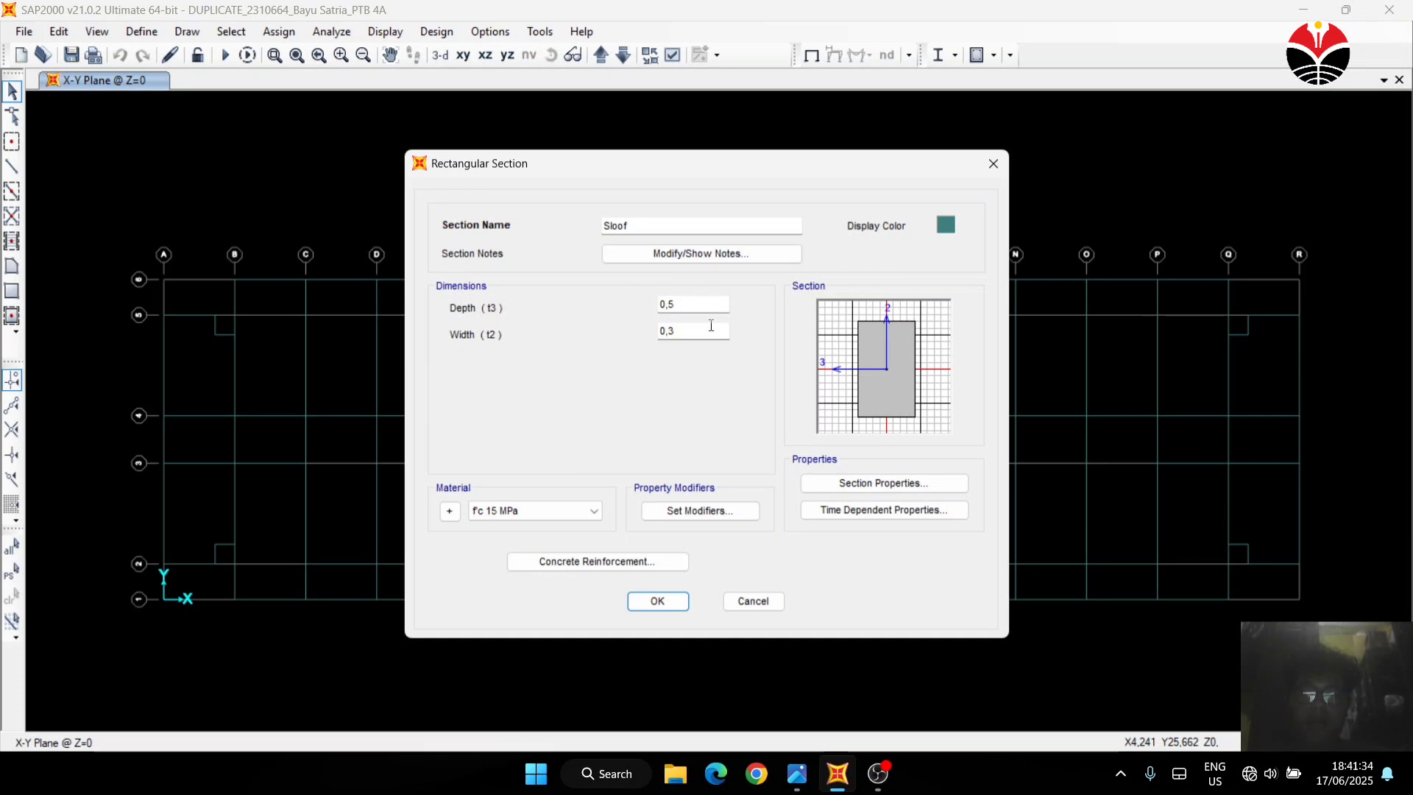
left_click(658, 600)
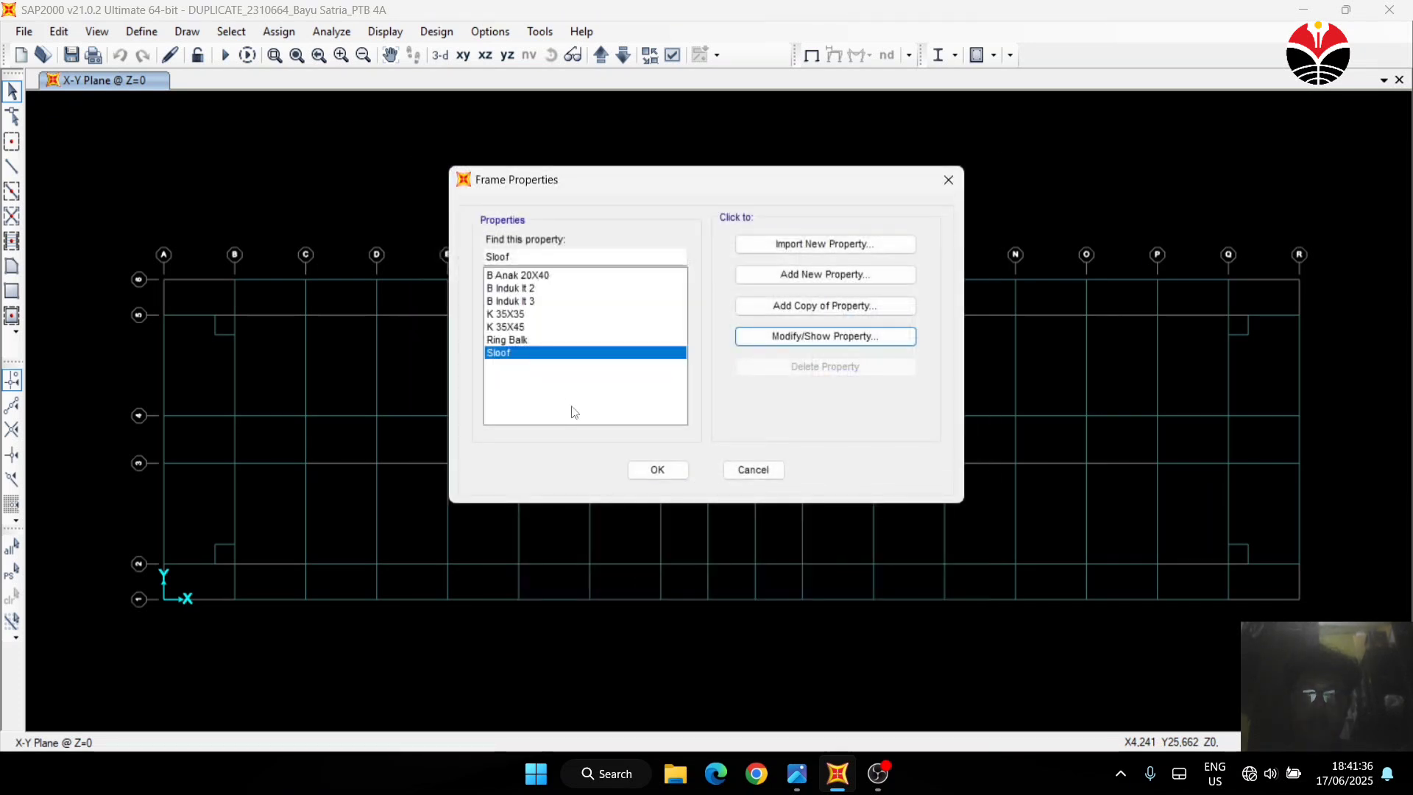
Inspect the Ring Balk section's dimensions and material, and close the frame section definitions
left_click(508, 340)
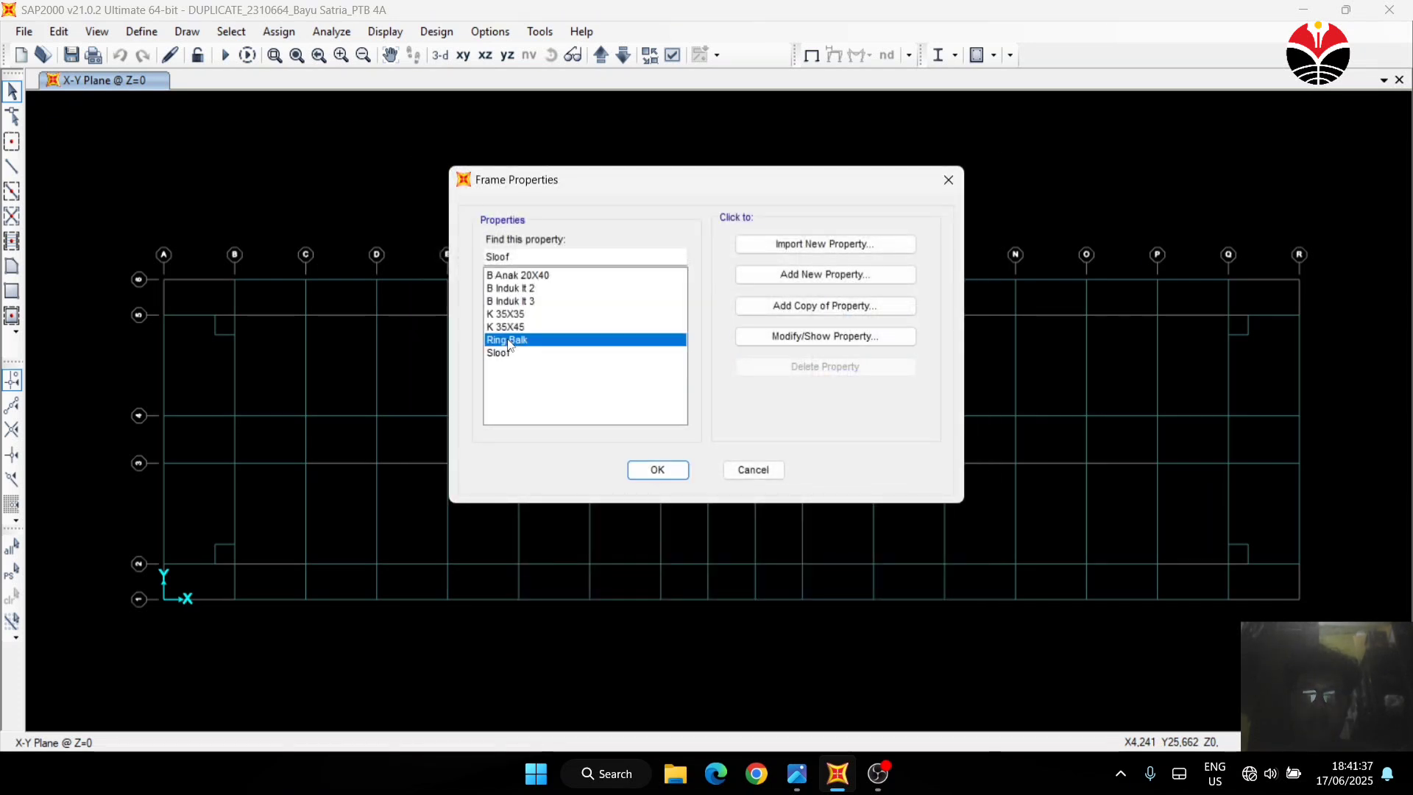
left_click(765, 337)
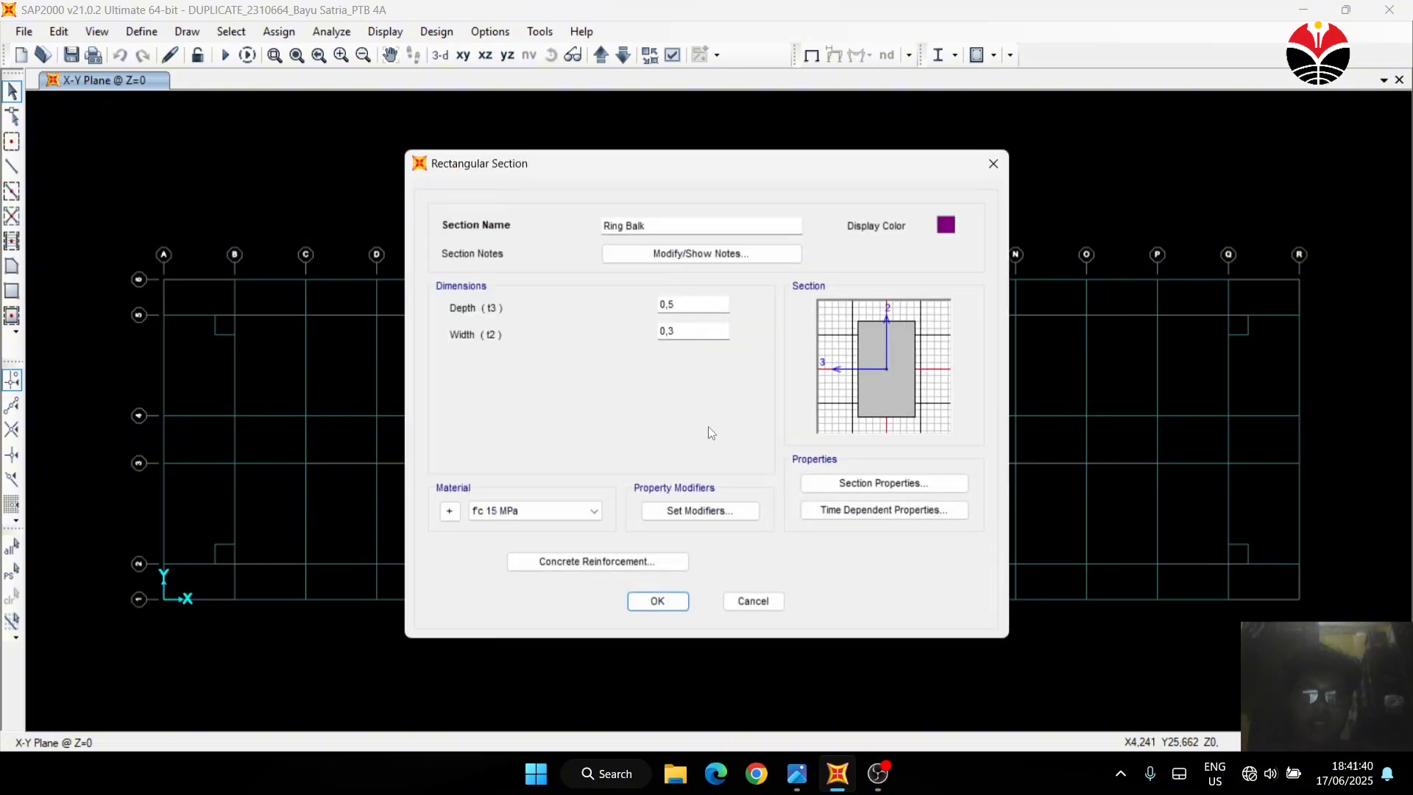
left_click(663, 597)
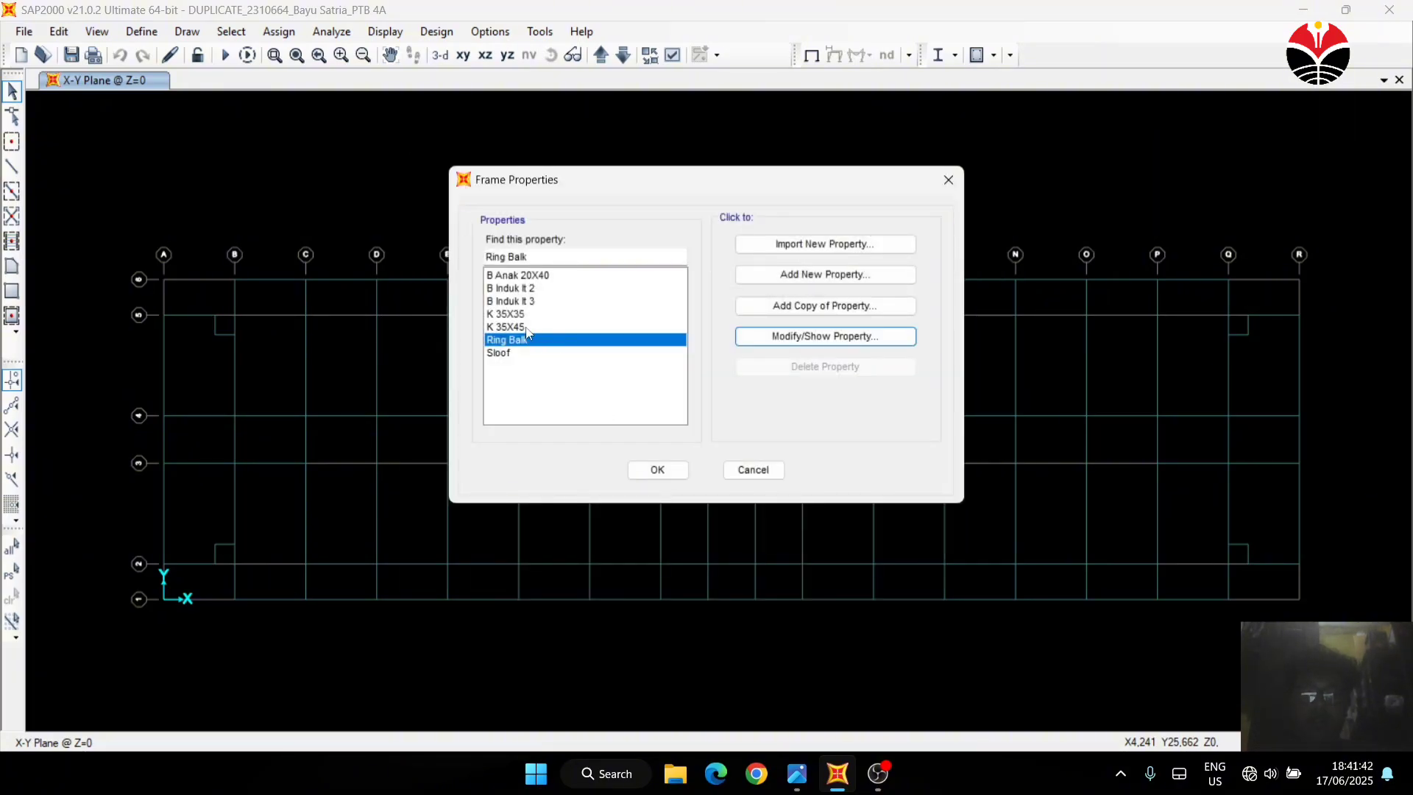
left_click(527, 329)
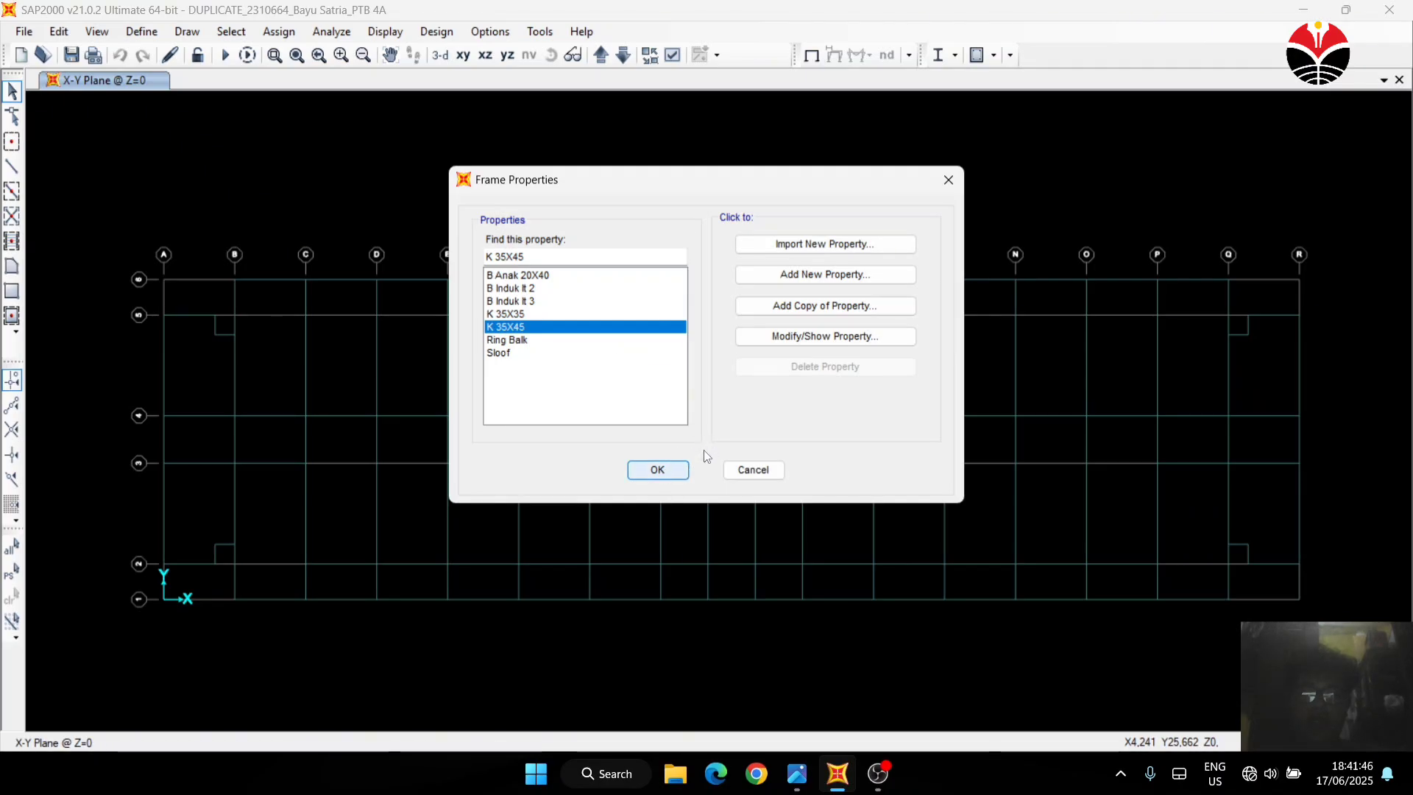
left_click(680, 468)
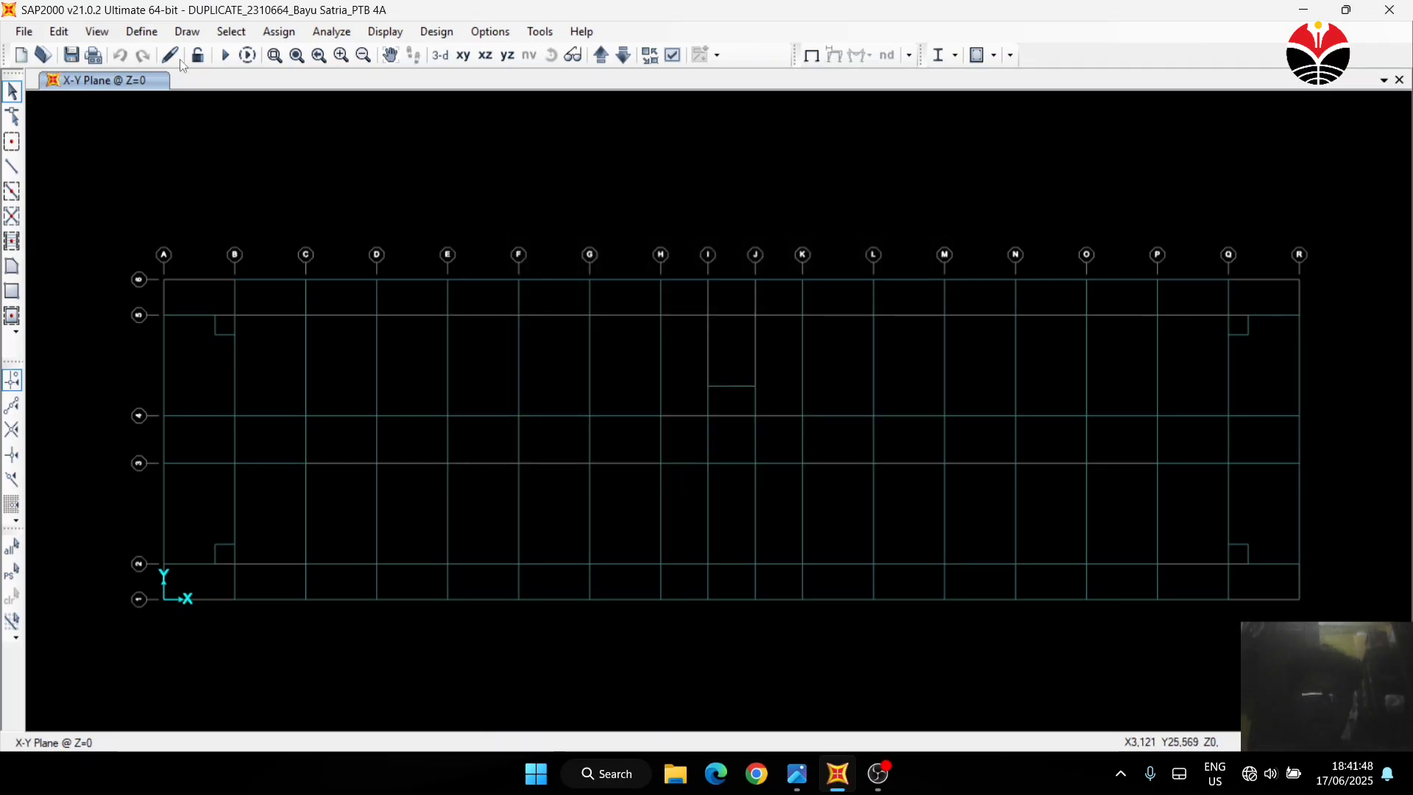
Reopen the frame section definitions and inspect the K 35X45 column section's dimensions, material and bar layout
left_click(142, 31)
mouse_move(282, 85)
left_click(405, 85)
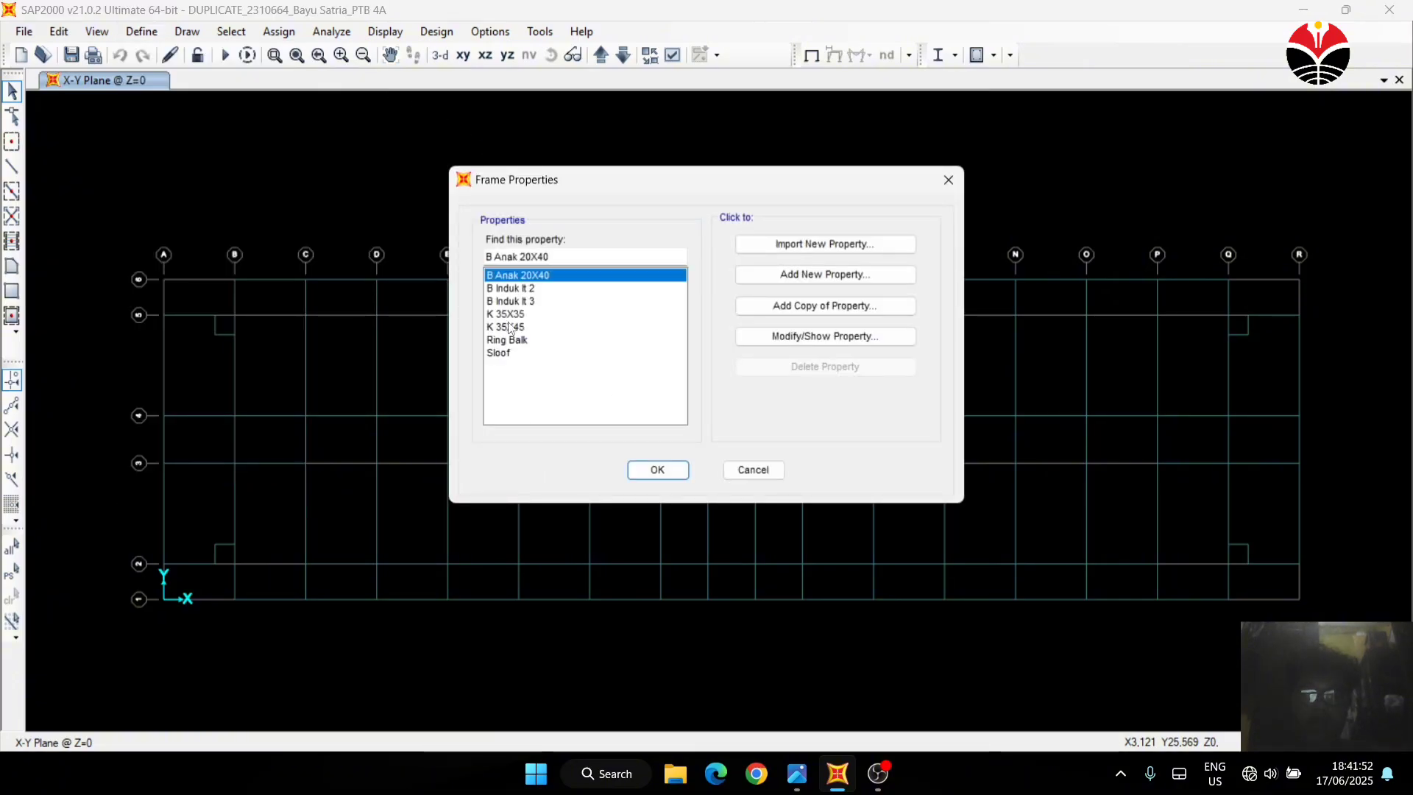
left_click(511, 327)
left_click(782, 338)
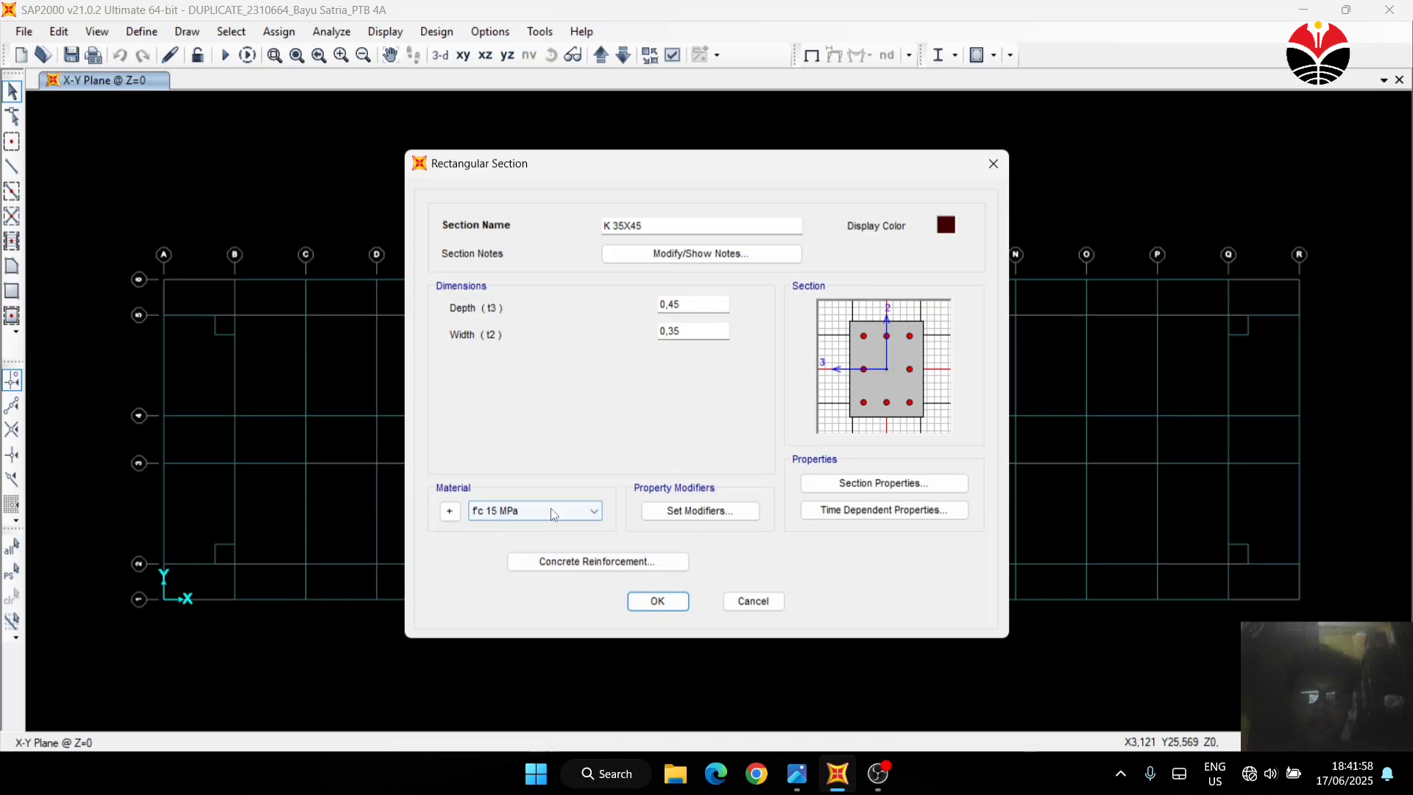
left_click(651, 600)
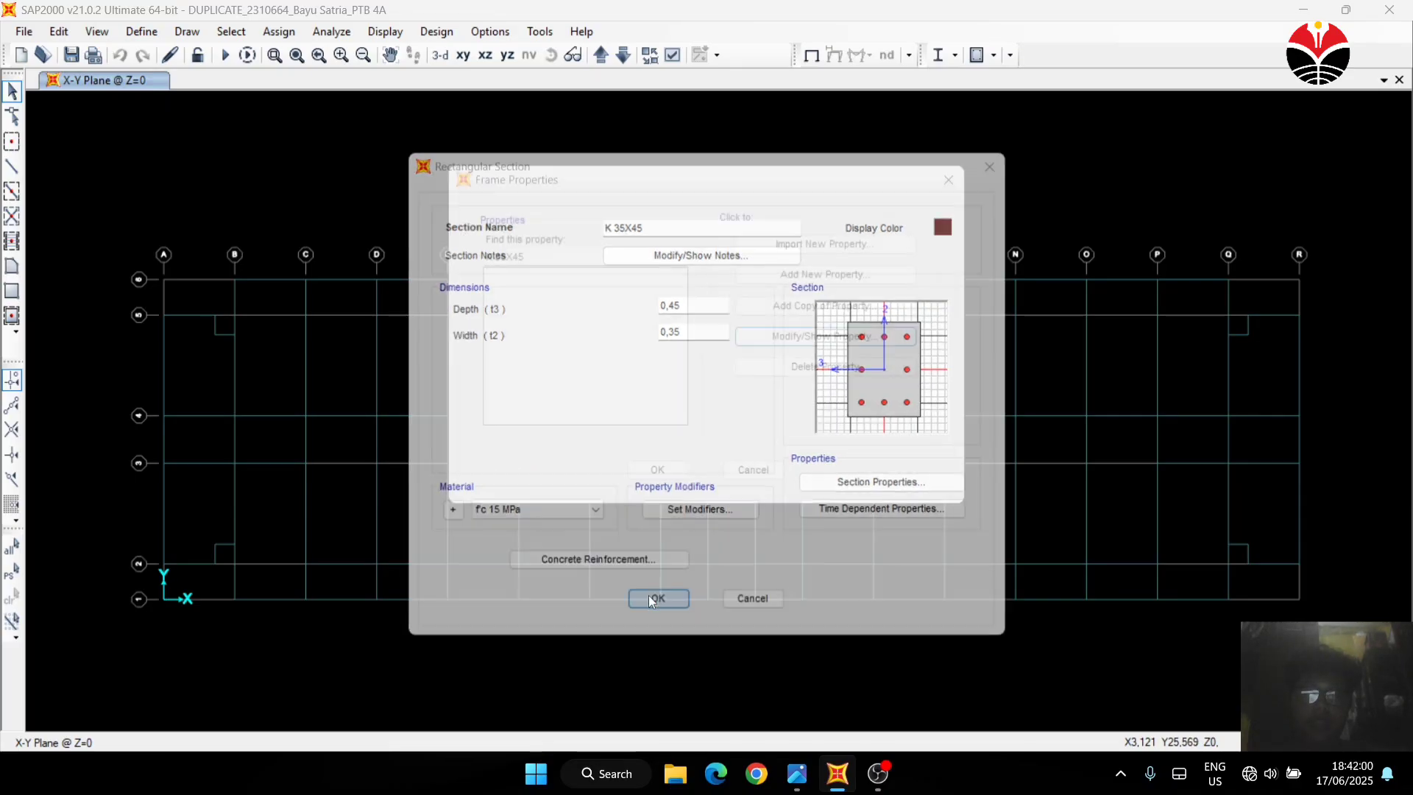
Inspect the K 35X35 column section's depth, width and material
left_click(584, 313)
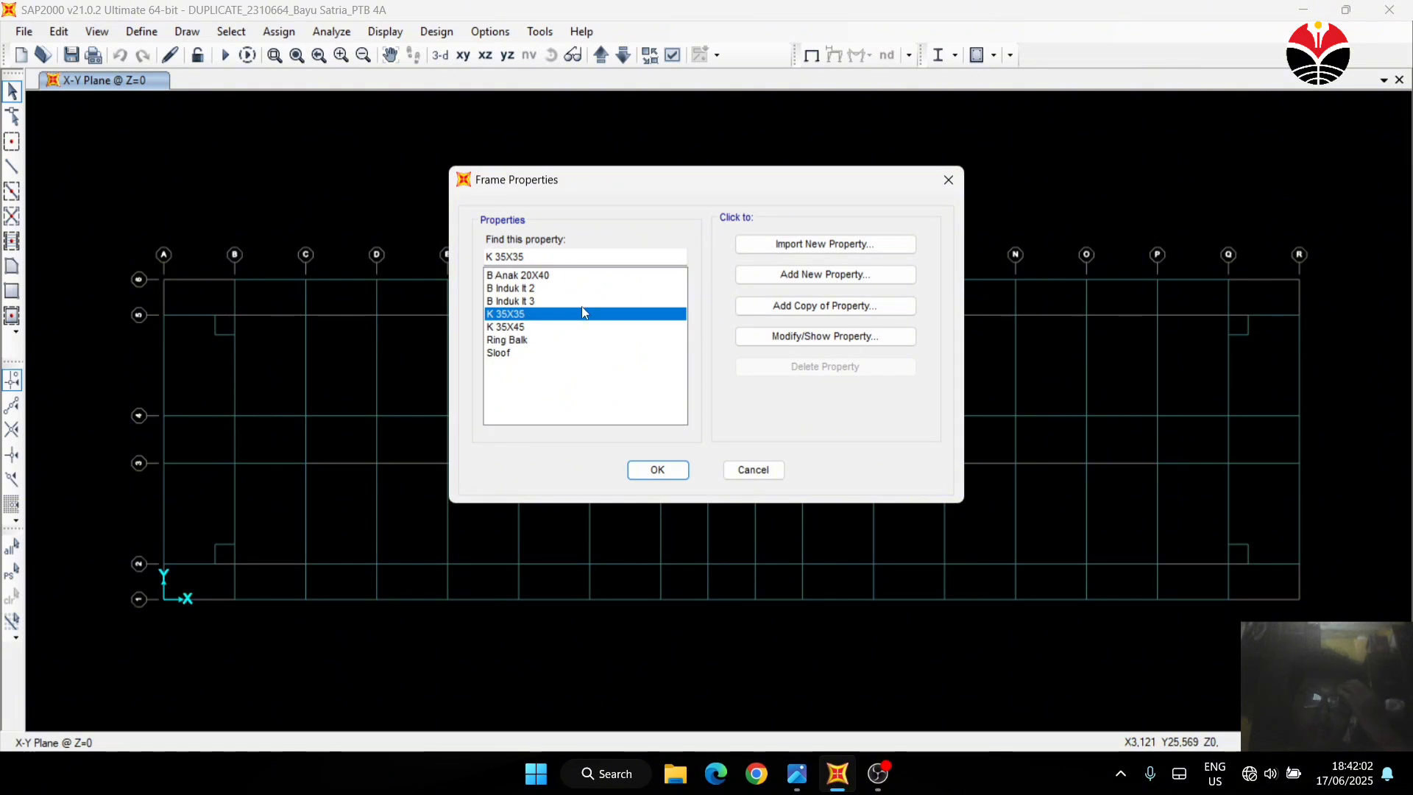
left_click(838, 335)
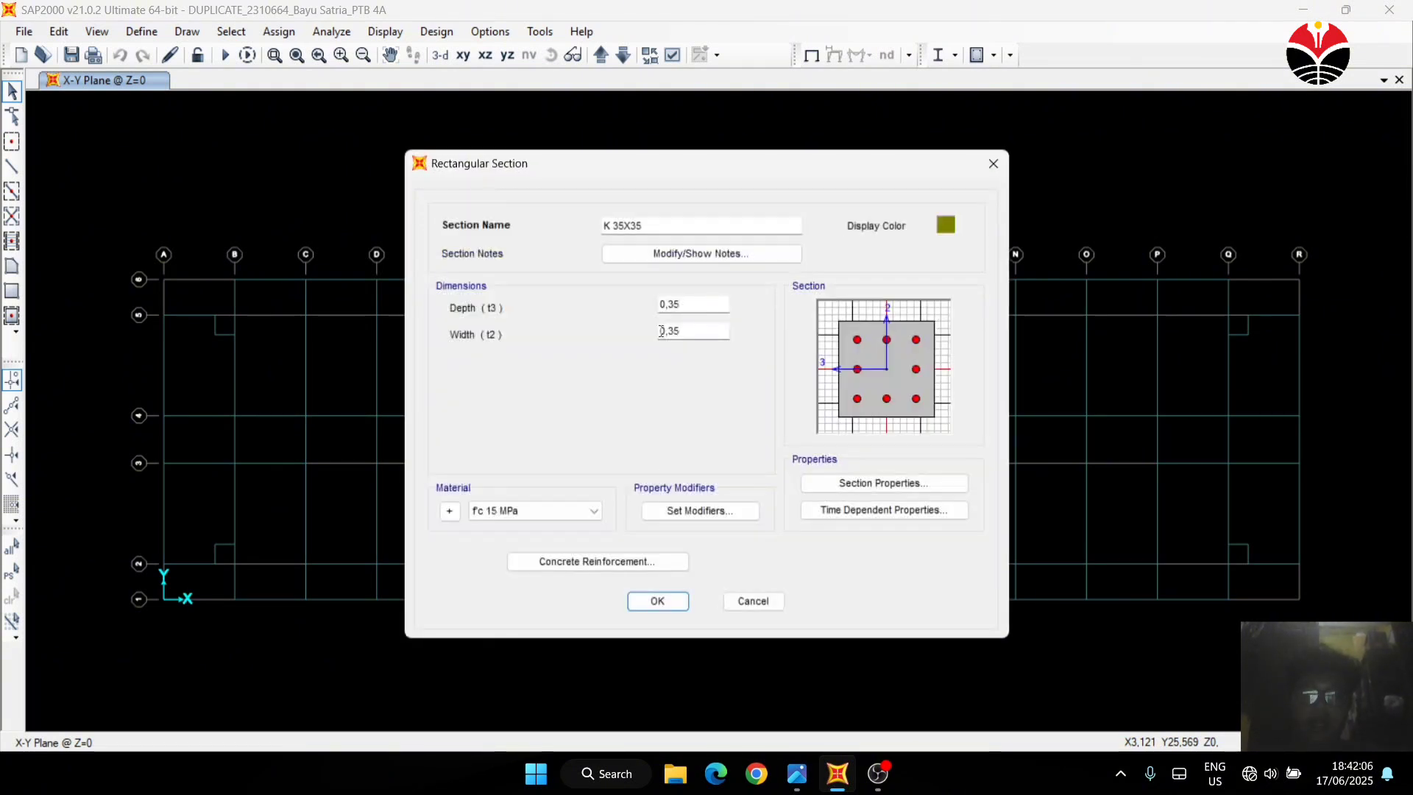
left_click(633, 602)
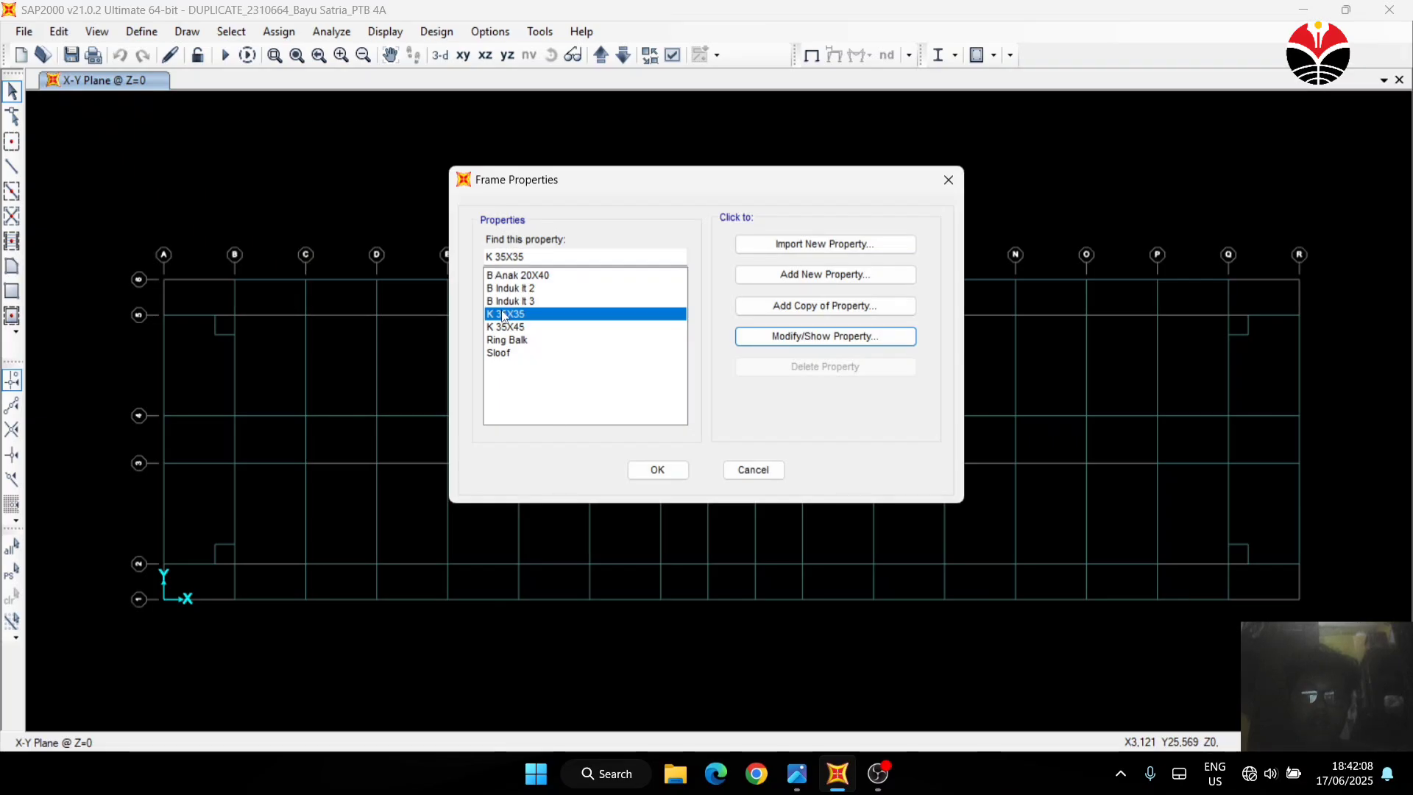
Inspect the main beam section B Induk lt 2's dimensions and material, and close the frame section definitions
left_click(509, 290)
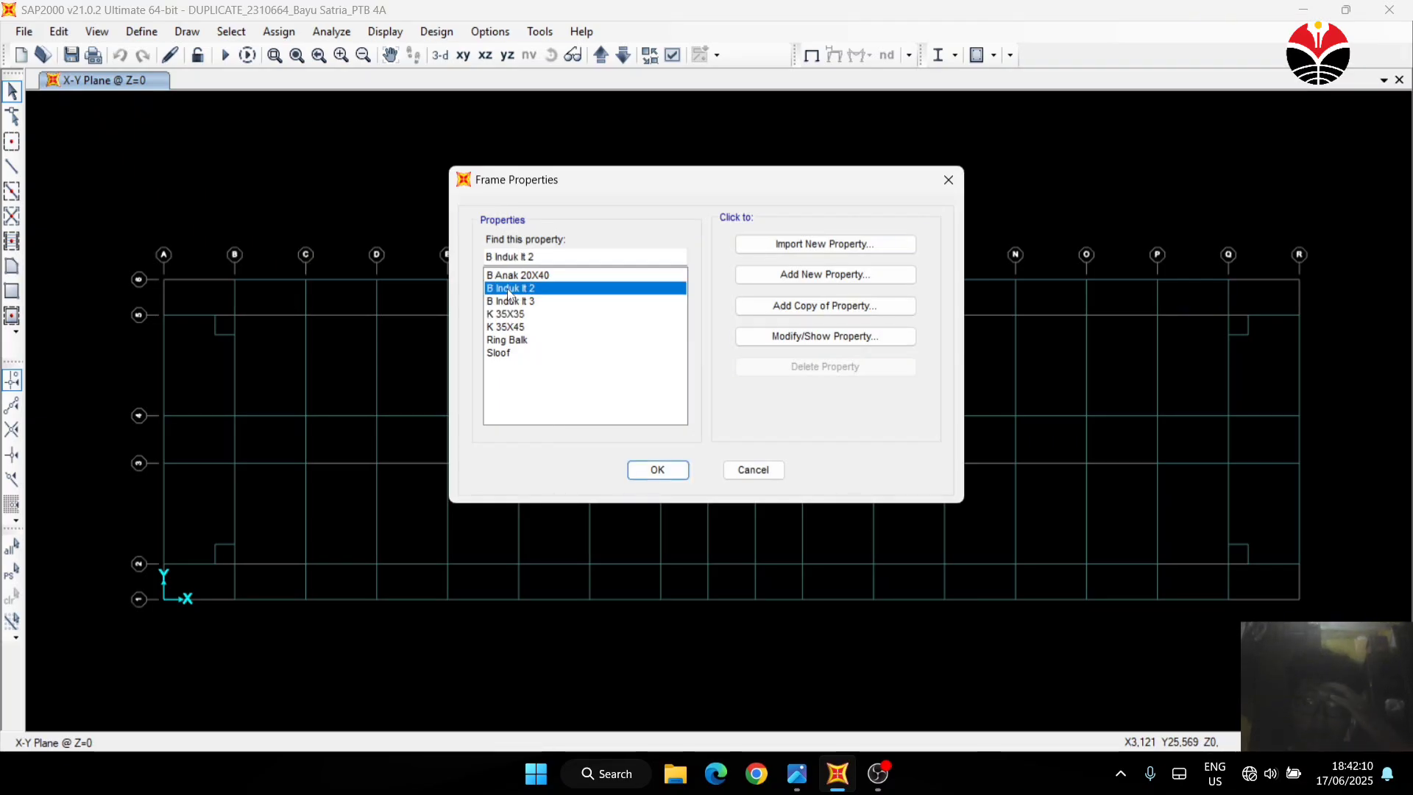
left_click(784, 337)
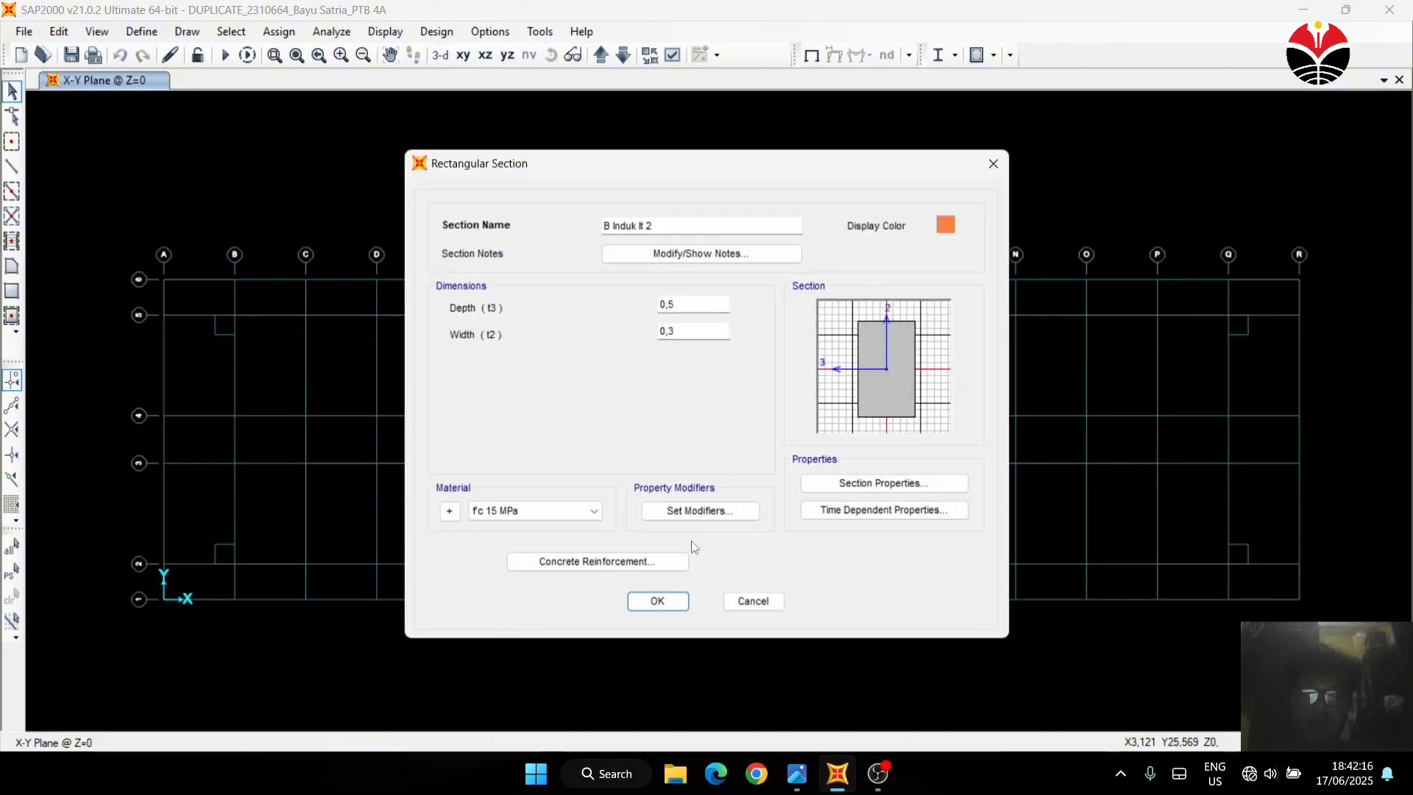
left_click(666, 602)
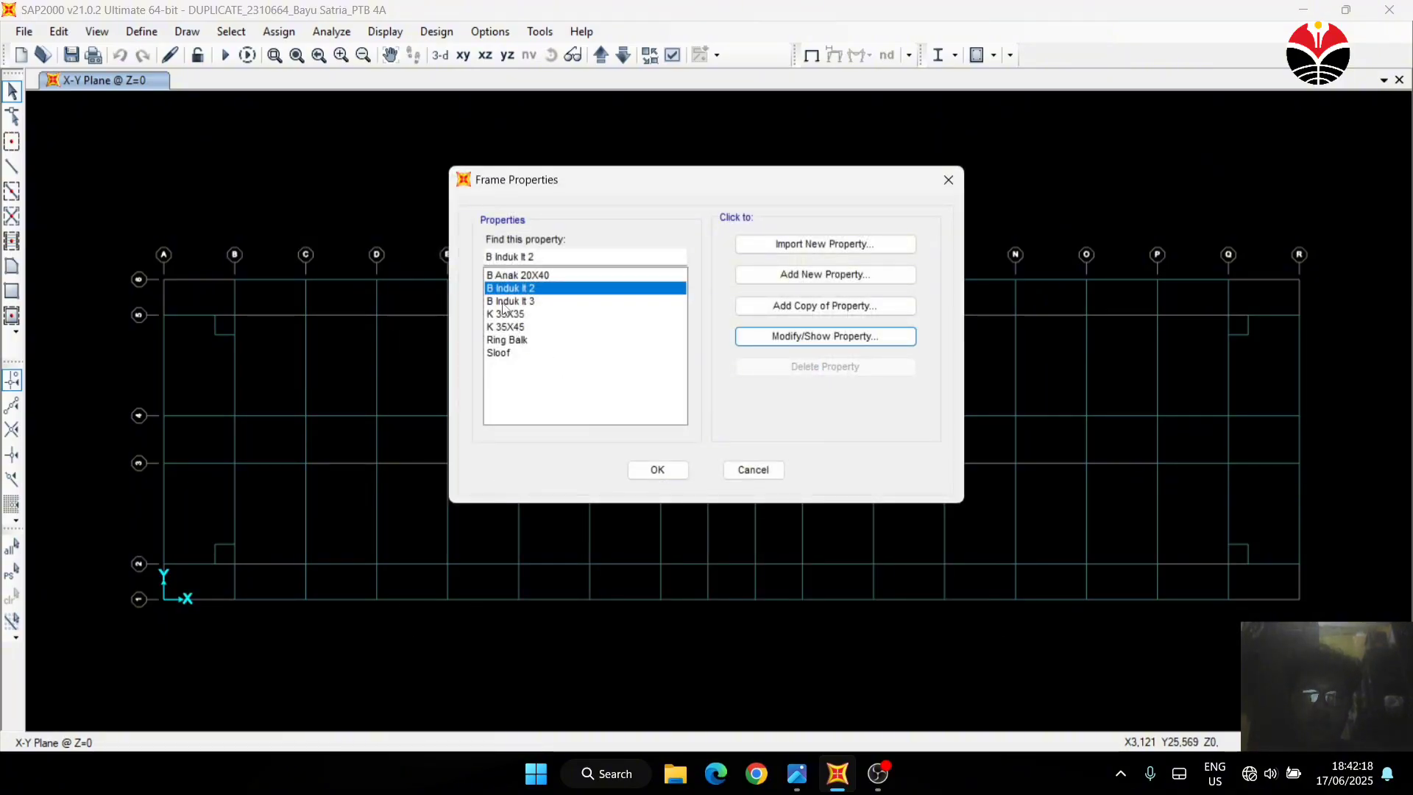
left_click(504, 302)
left_click(657, 469)
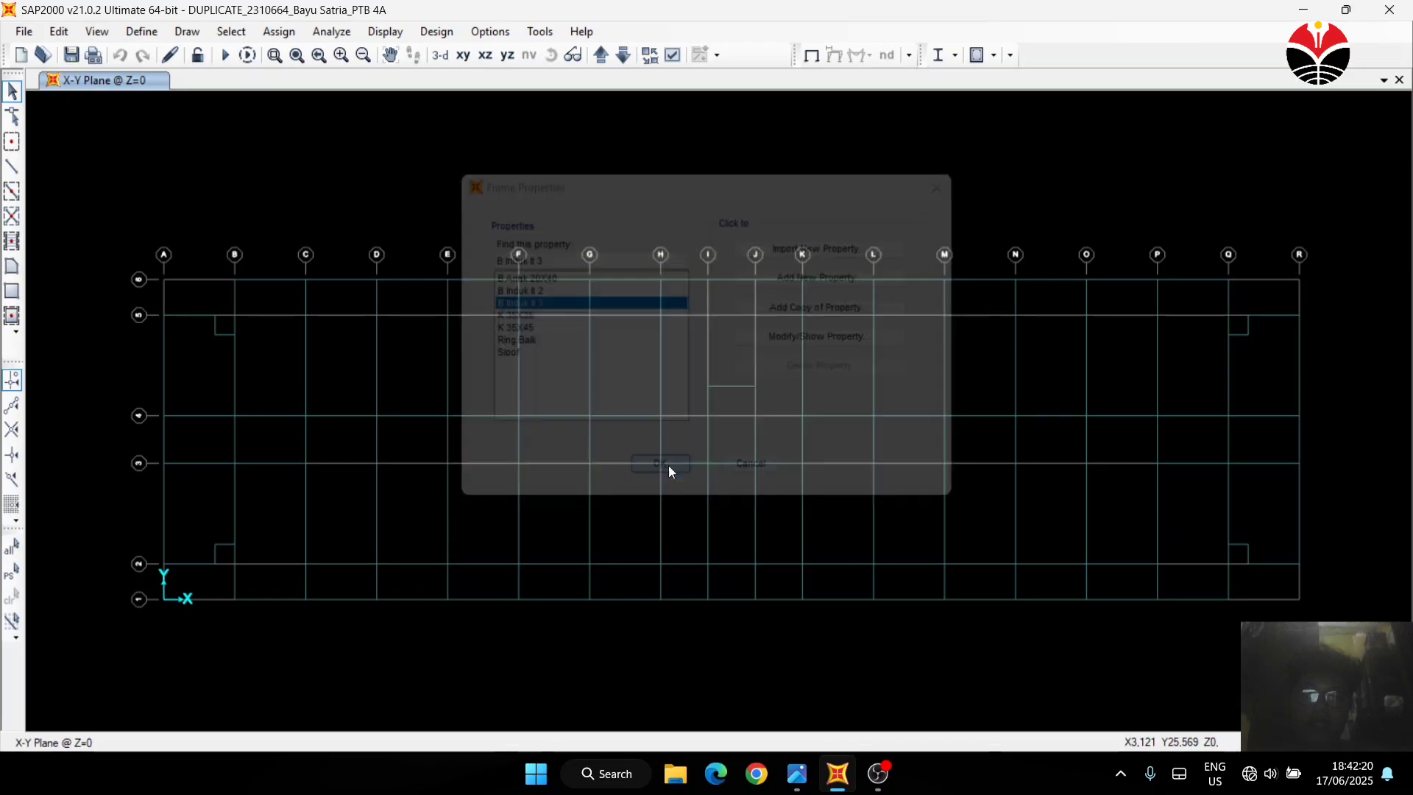
Open the frame section definitions again, inspect the secondary beam B Anak 20X40's dimensions and material, and close them
left_click(141, 31)
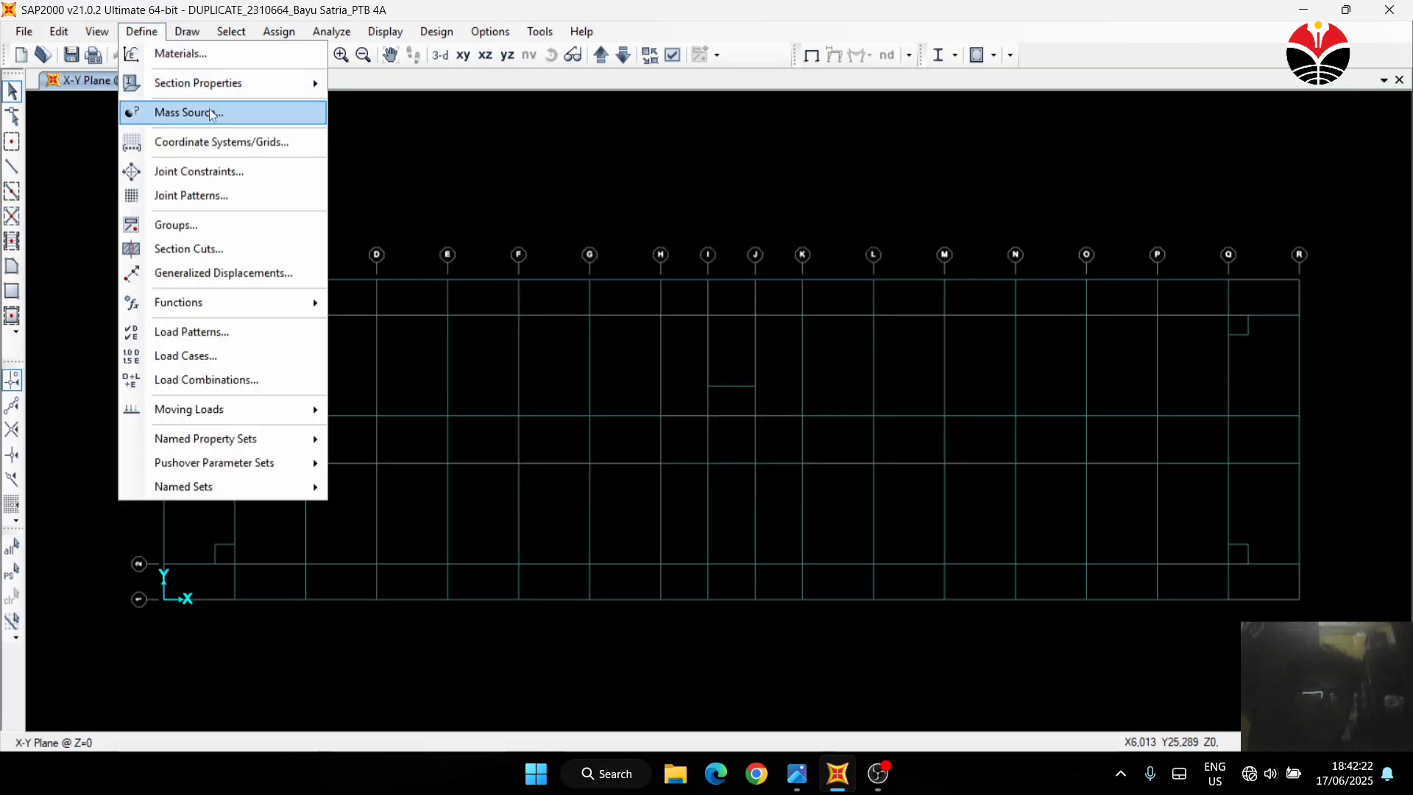
mouse_move(197, 83)
left_click(383, 83)
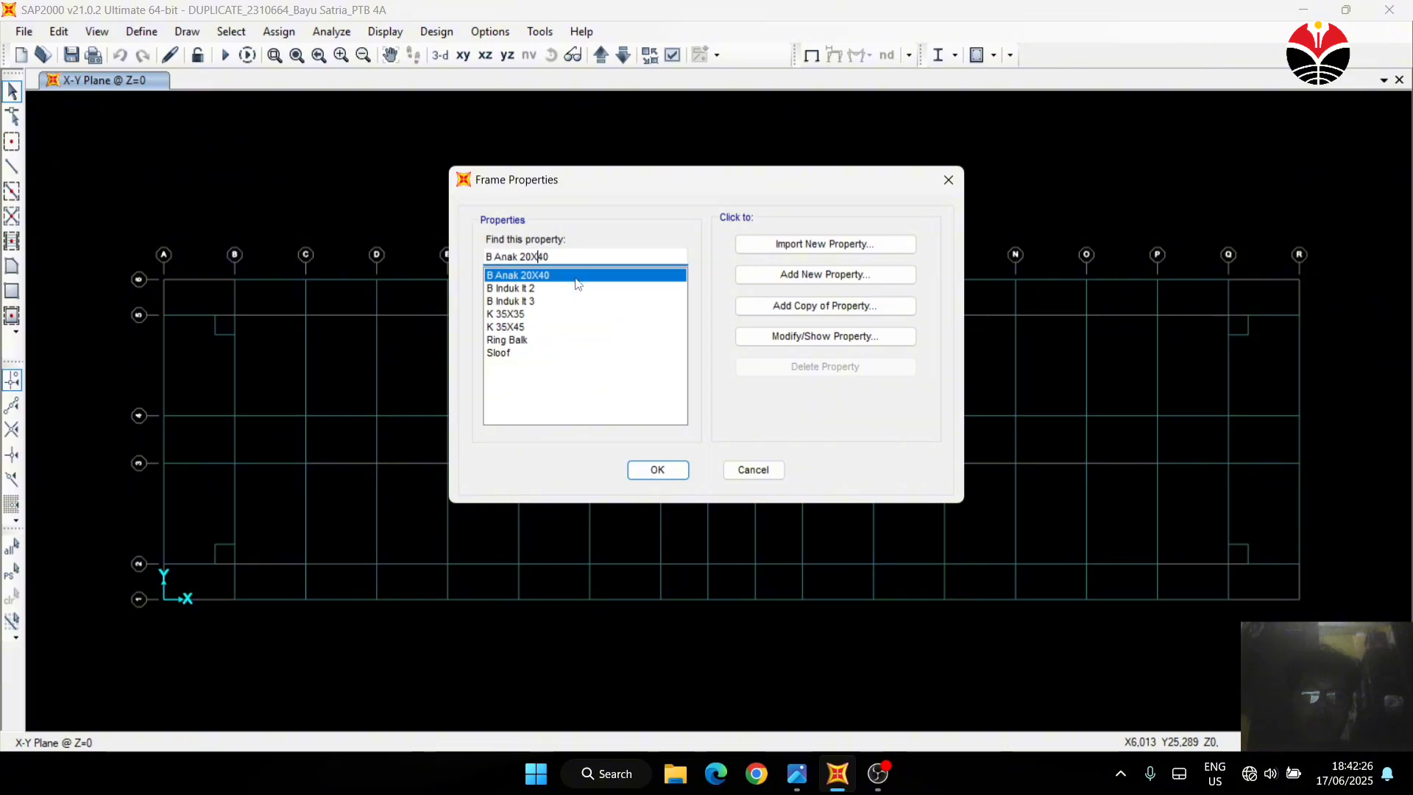
left_click(765, 336)
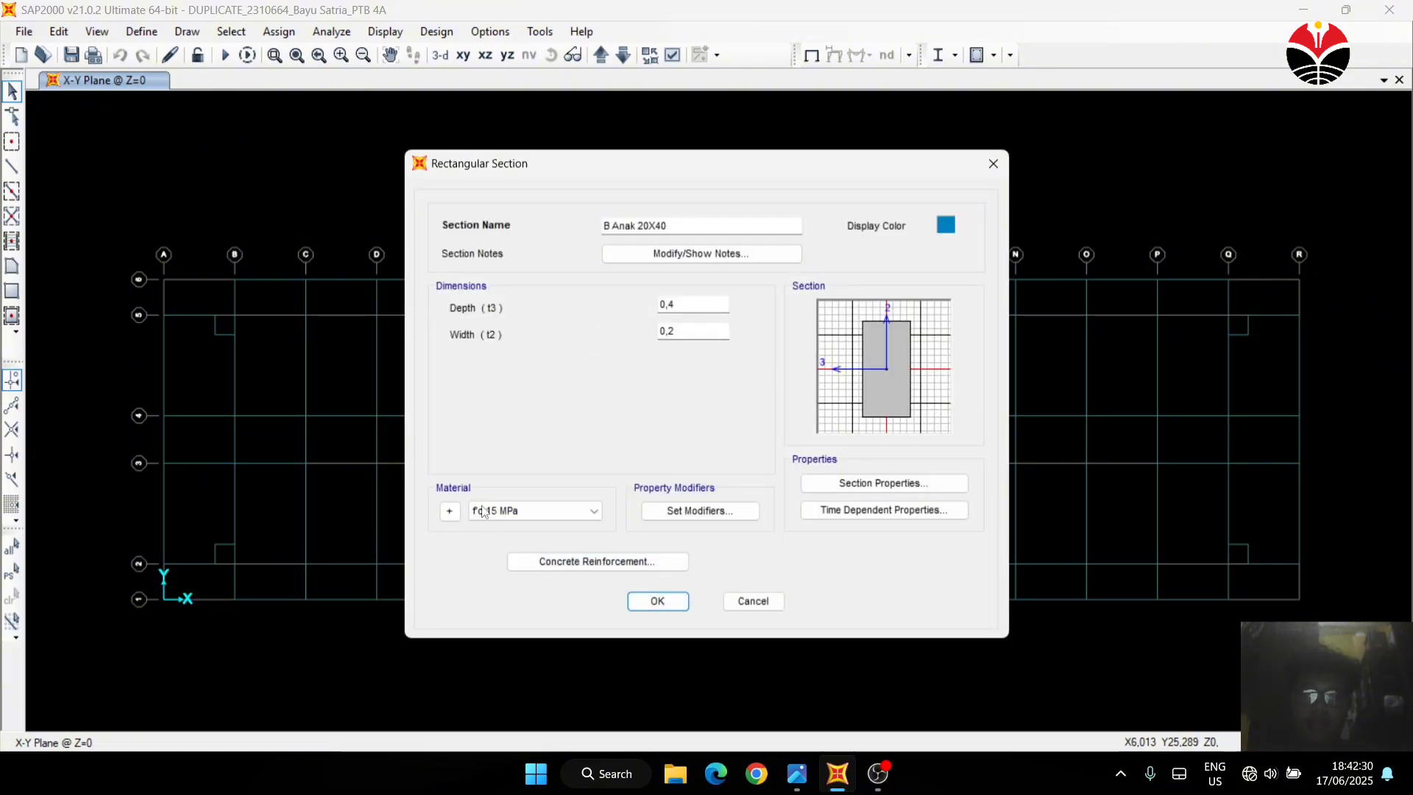
left_click(682, 602)
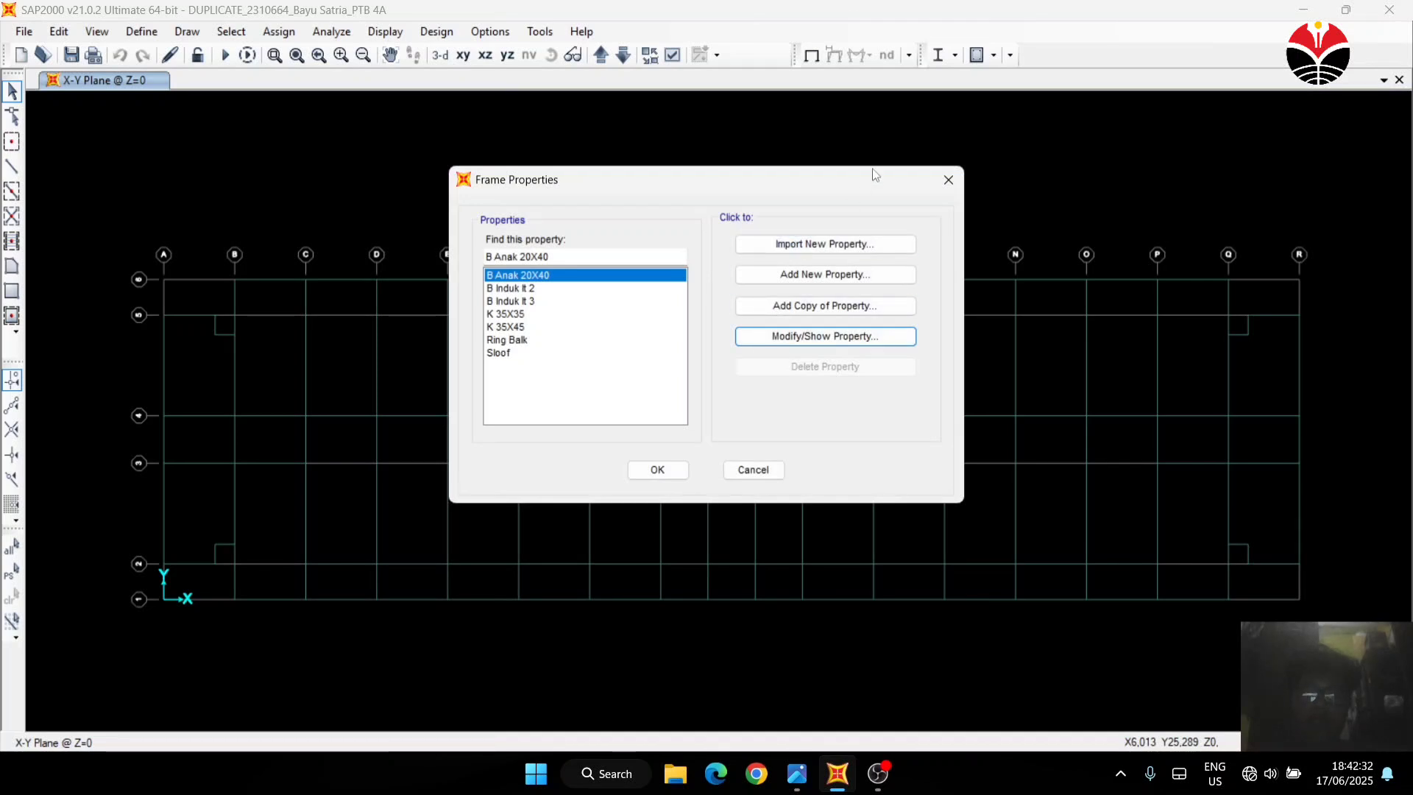
left_click(949, 180)
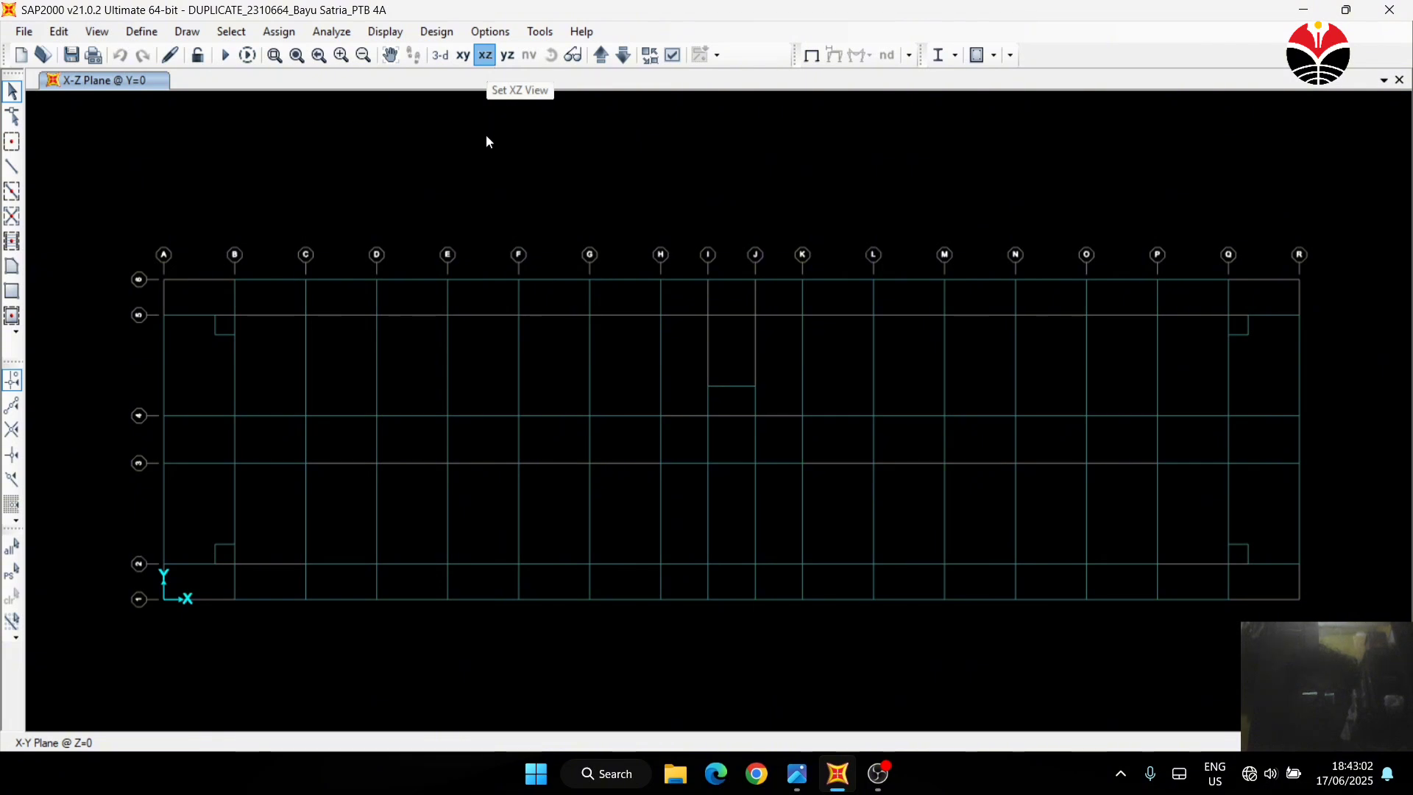
Show the X-Z elevation at Y=0 and select the columns of all three storeys along grid lines B to Q
left_click(491, 56)
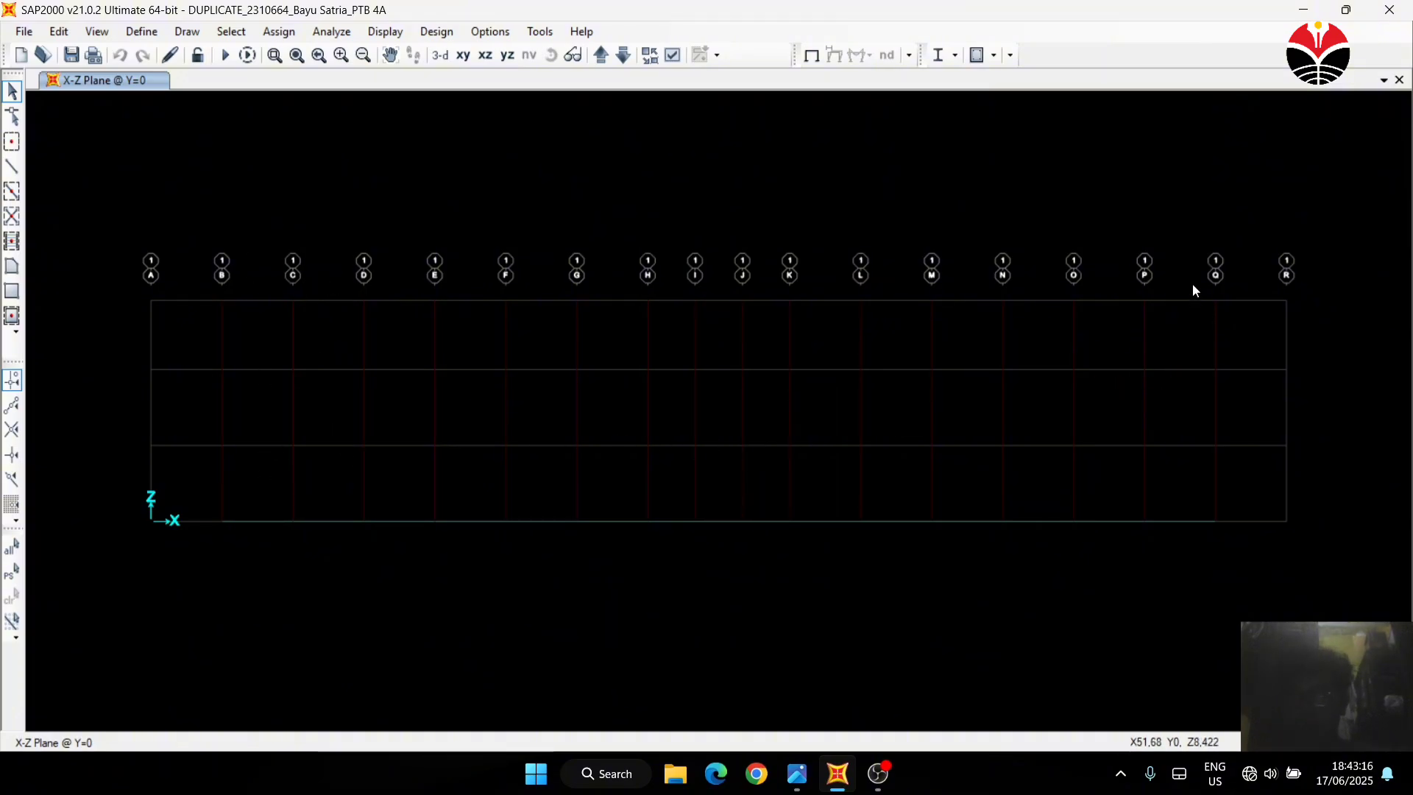
scroll(1225, 282, "up", 3)
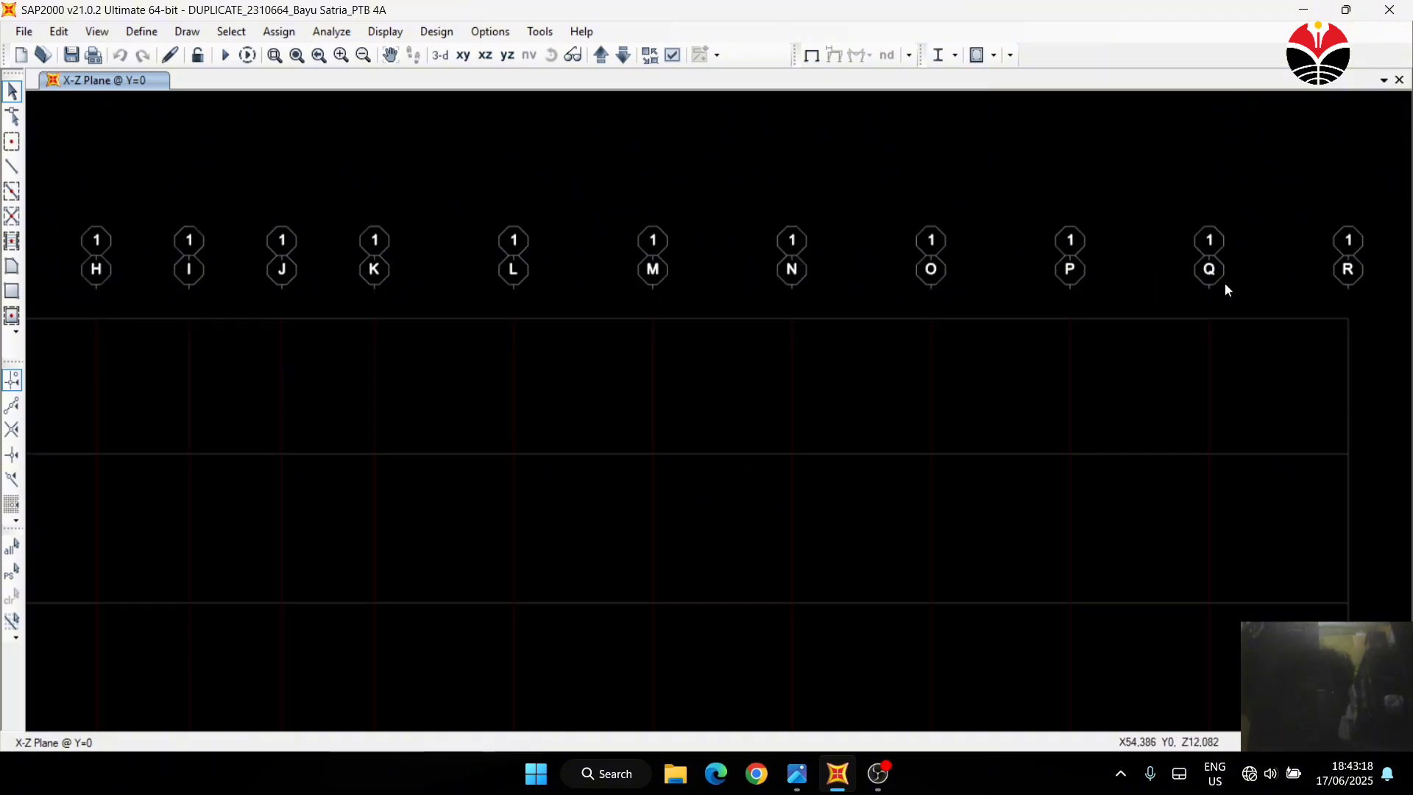
scroll(1225, 283, "down", 3)
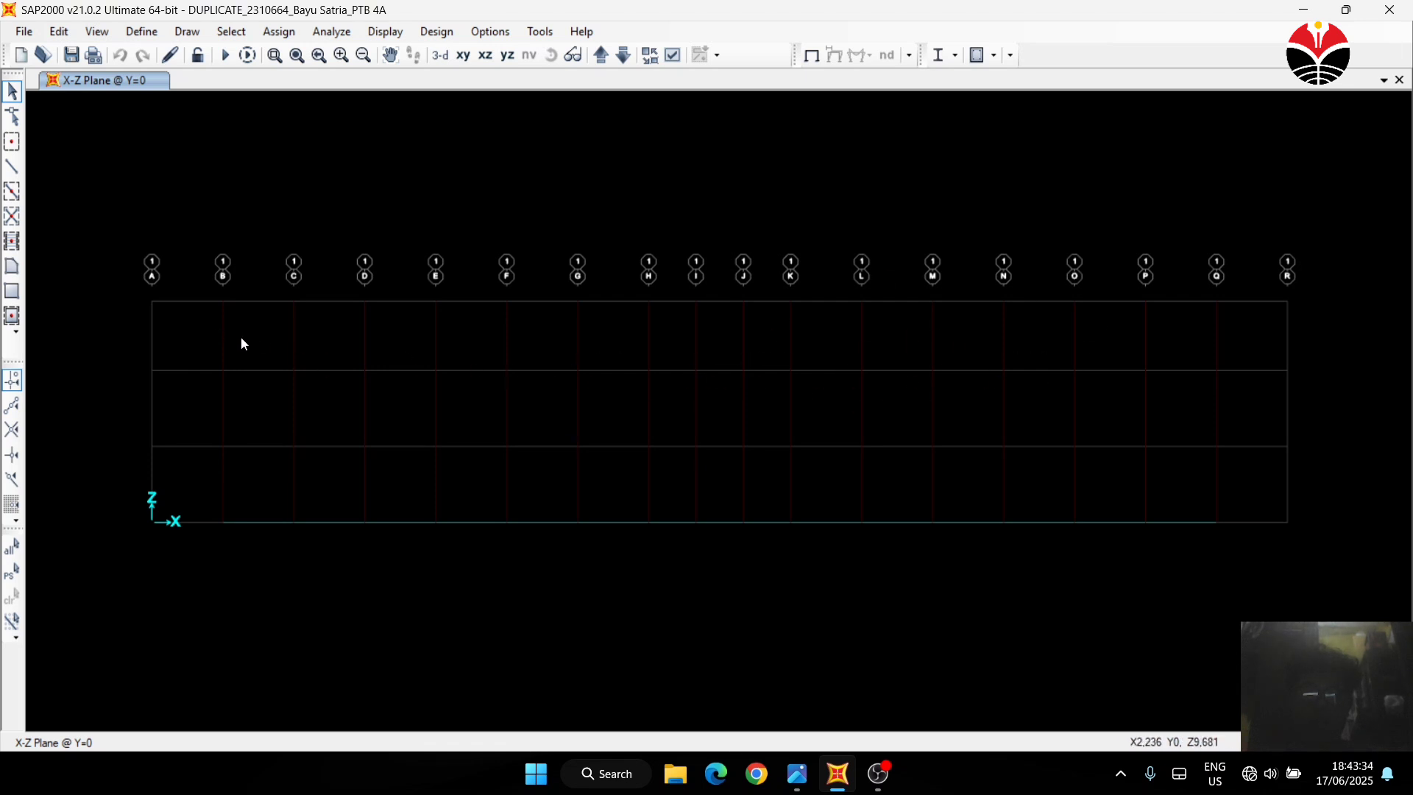
left_click_drag(894, 360, 203, 341)
left_click_drag(1252, 397, 797, 413)
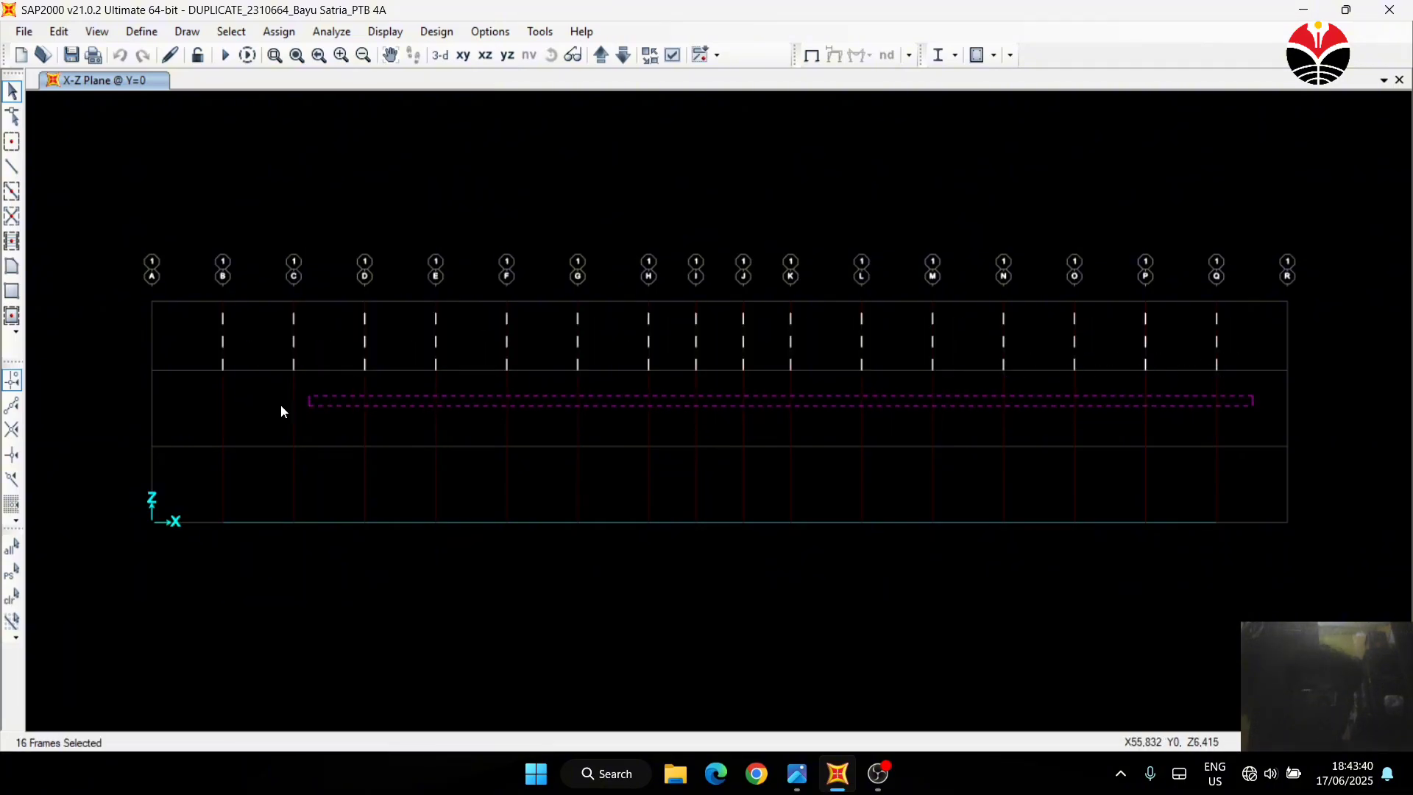
left_click_drag(282, 411, 206, 419)
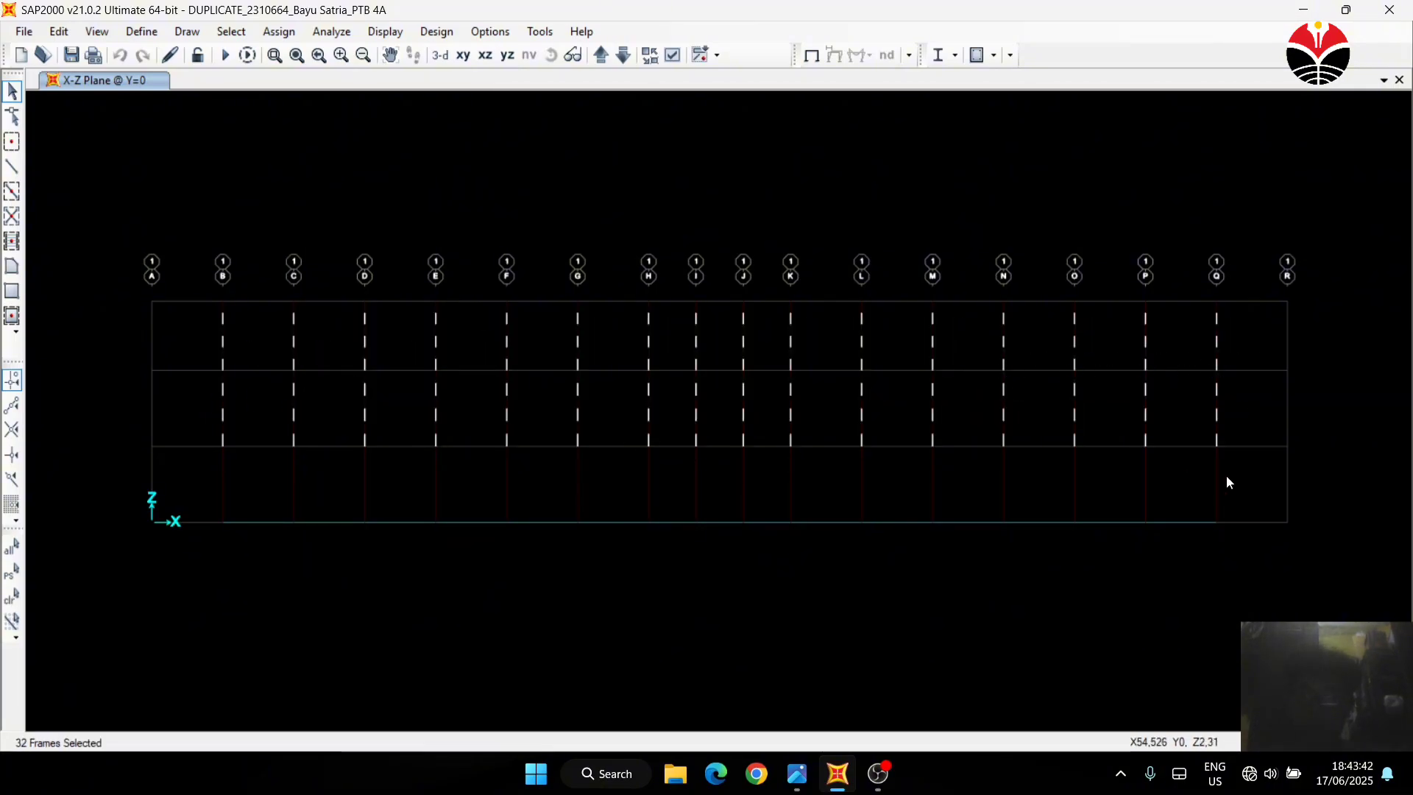
left_click_drag(1228, 482, 201, 491)
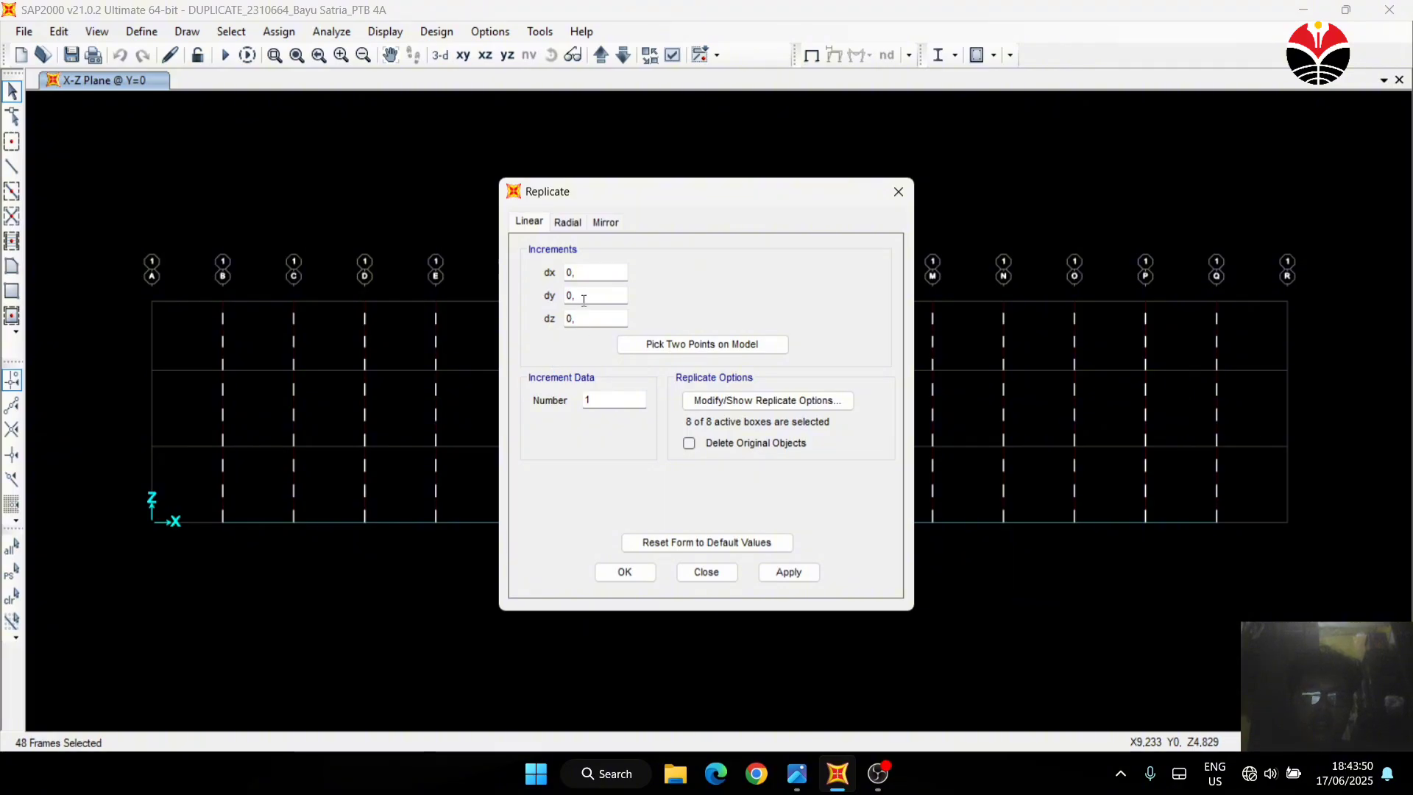
Dismiss the Replicate dialog without copying the selected columns and try to step to the adjacent elevation
left_click(897, 193)
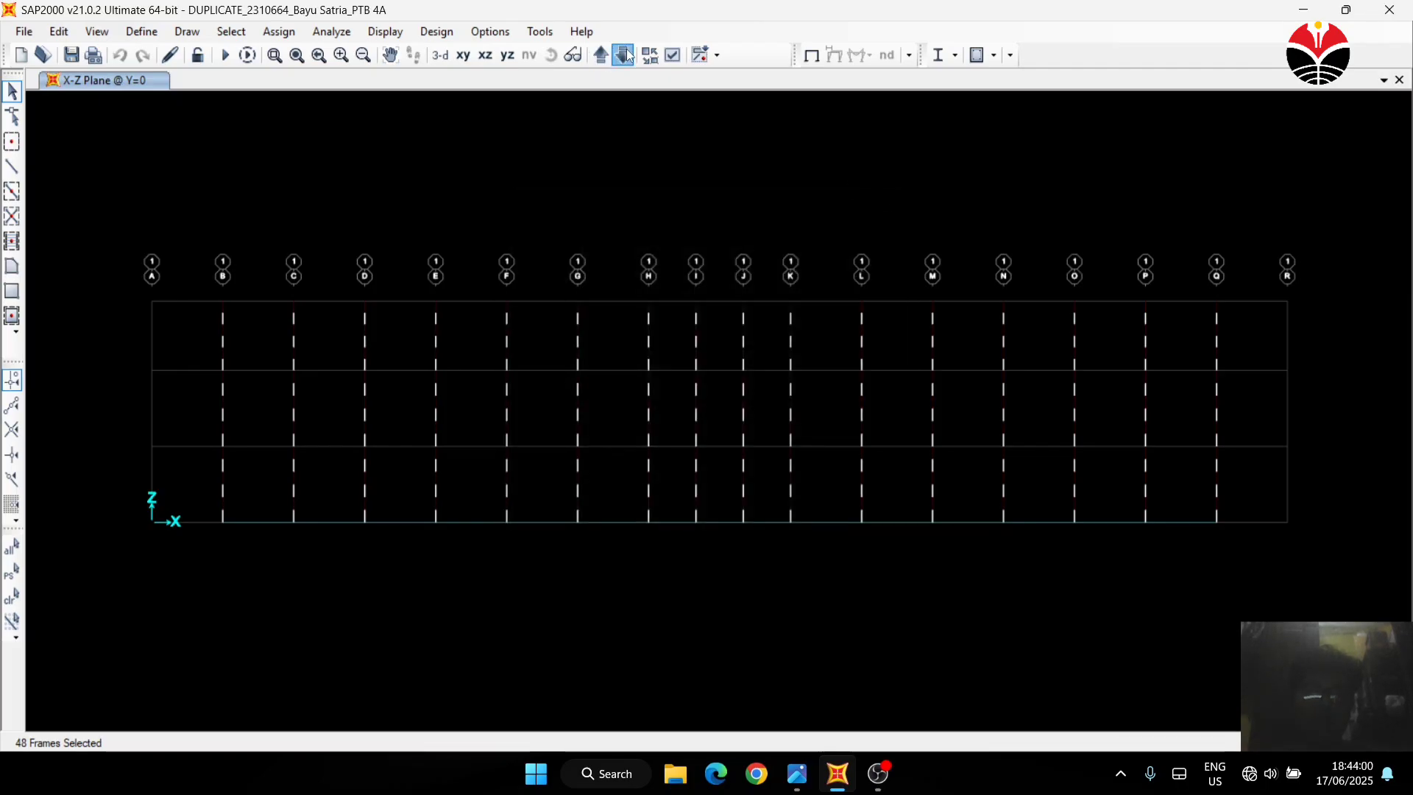
left_click(627, 55)
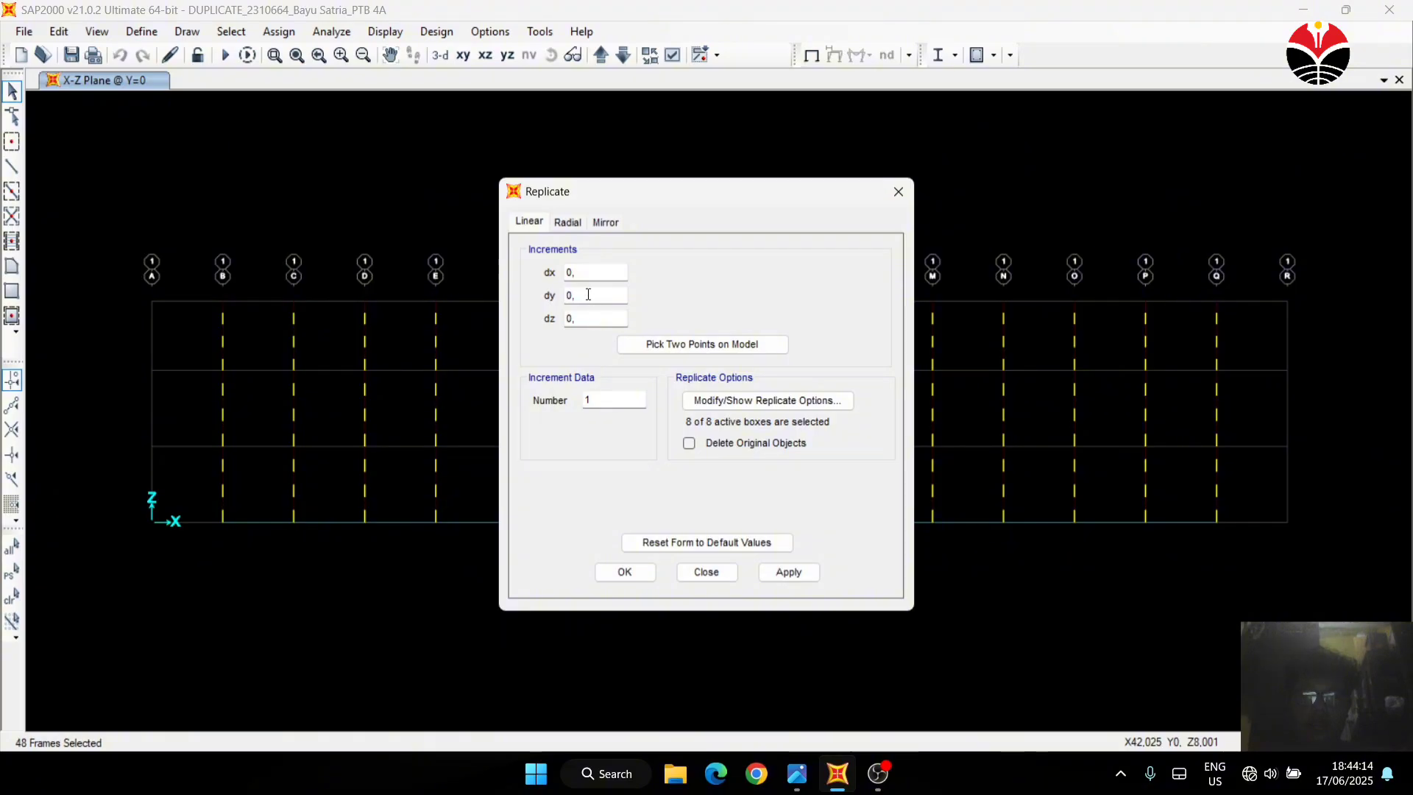
Replicate the selected columns once with a linear dy increment of 16,2, close the dialog, and undo the copy
left_click_drag(587, 296, 553, 296)
type("16")
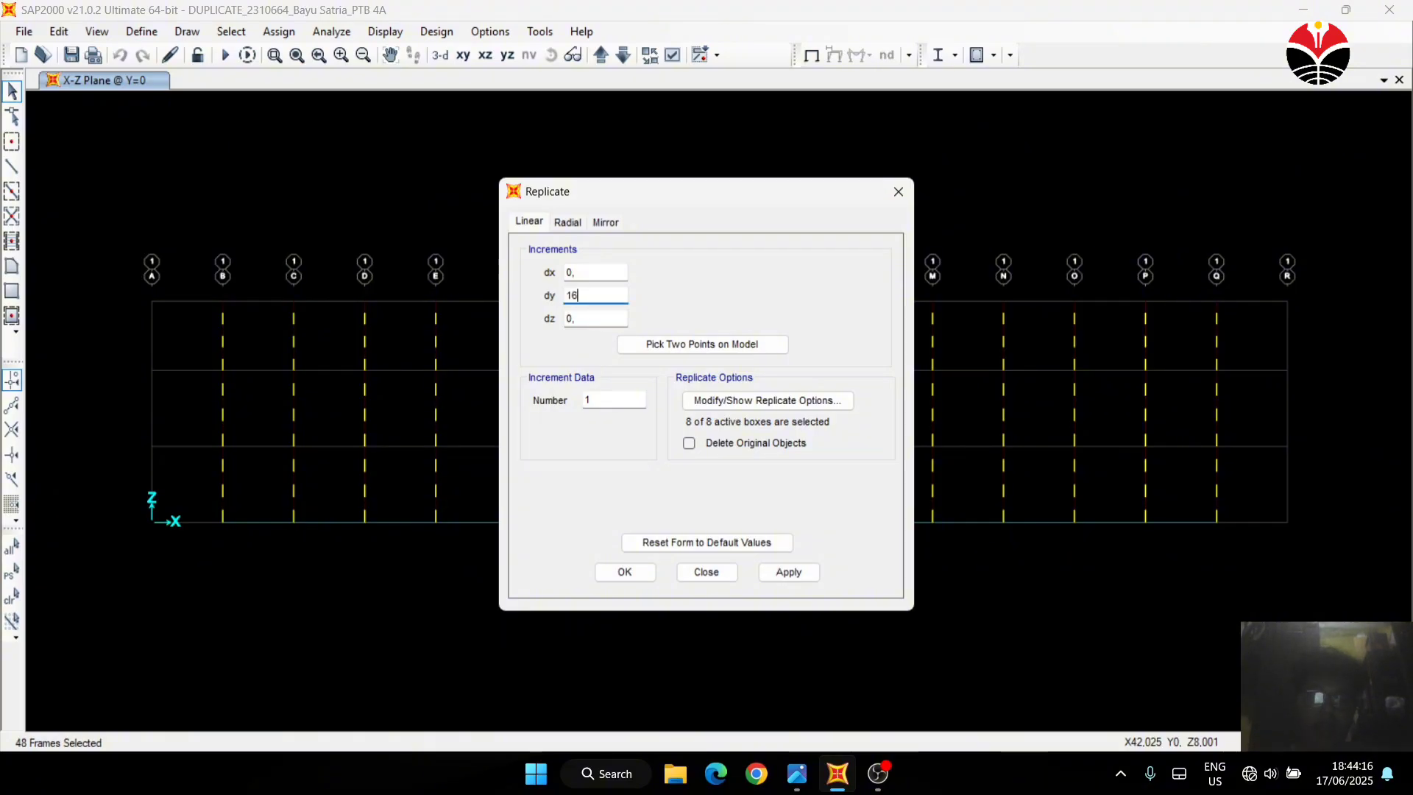
type(",2")
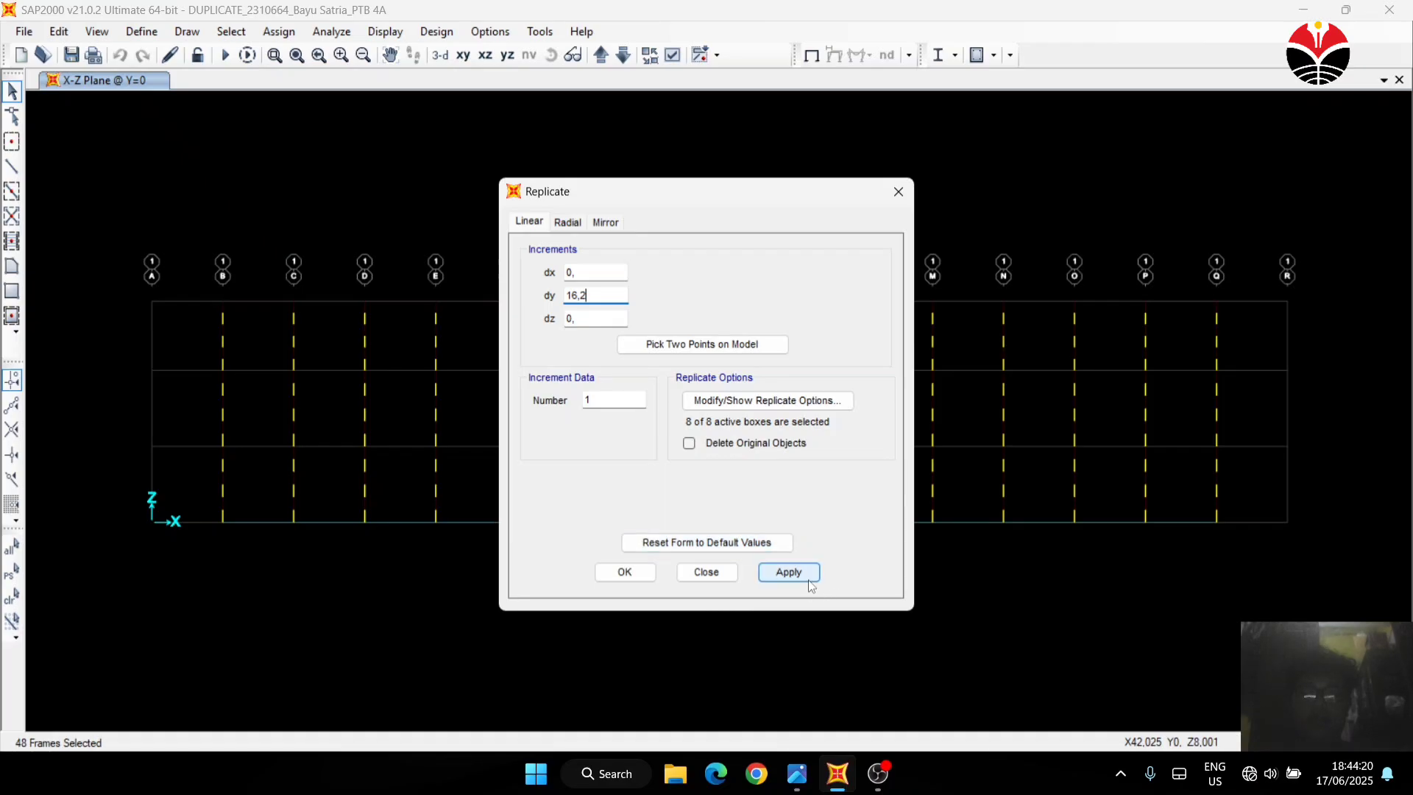
left_click(636, 576)
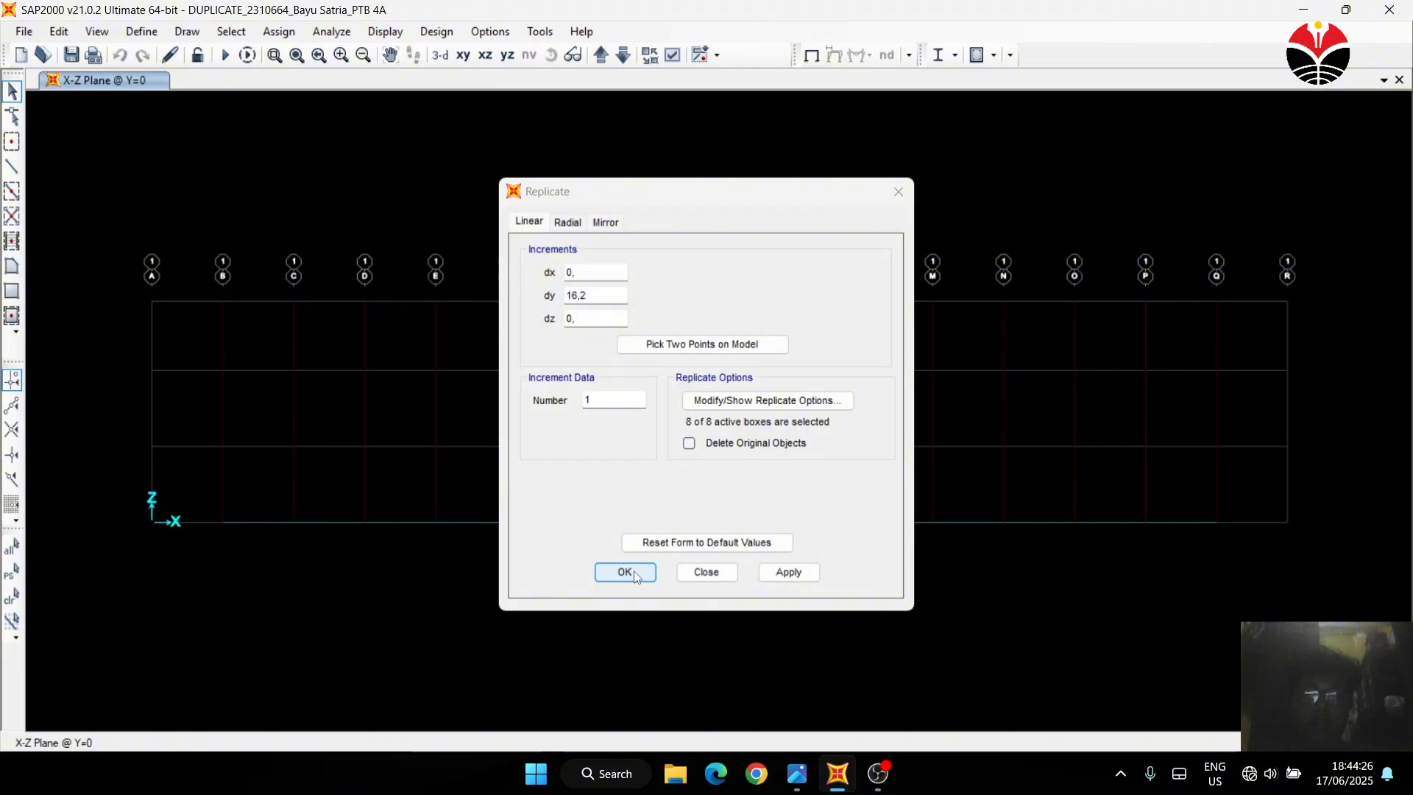
left_click(708, 572)
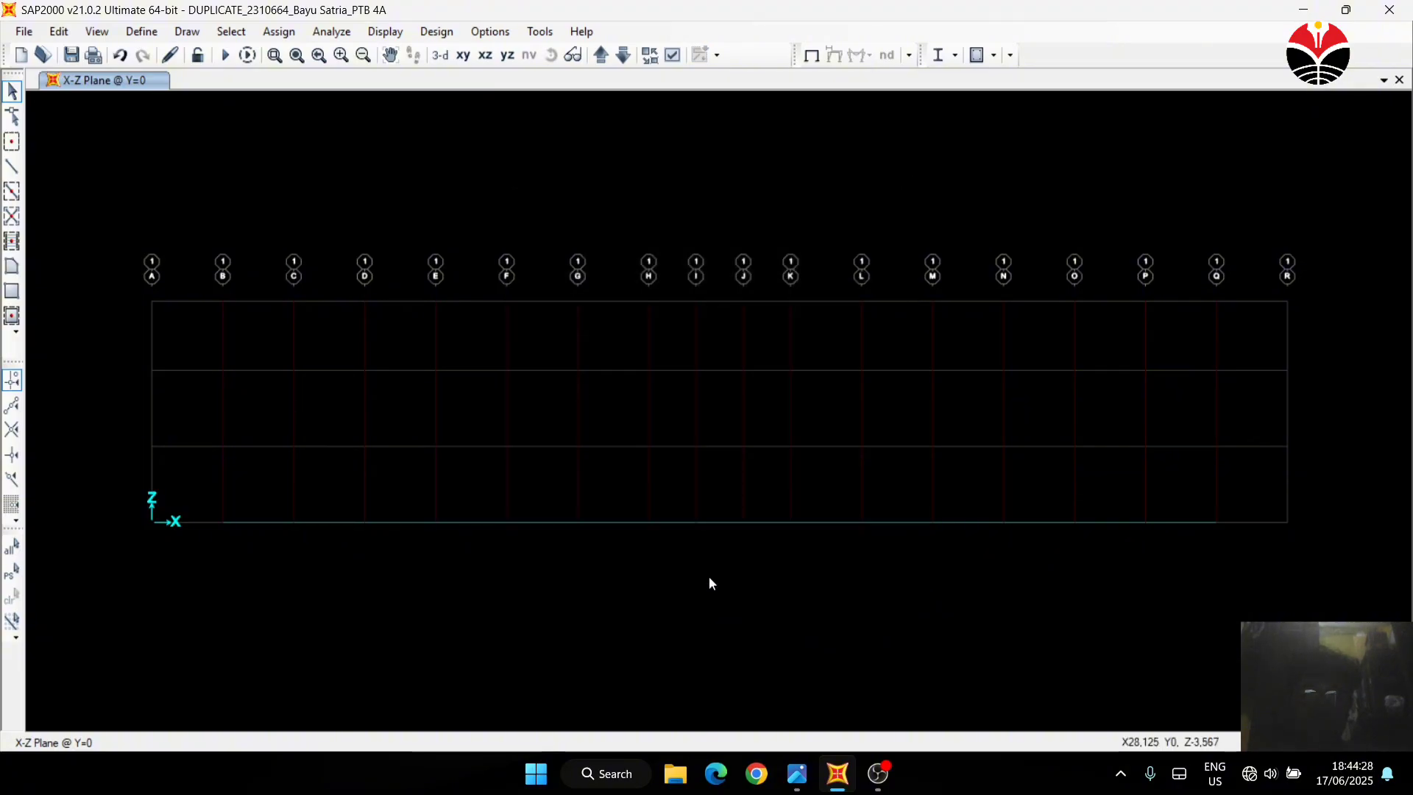
key("ctrl+z")
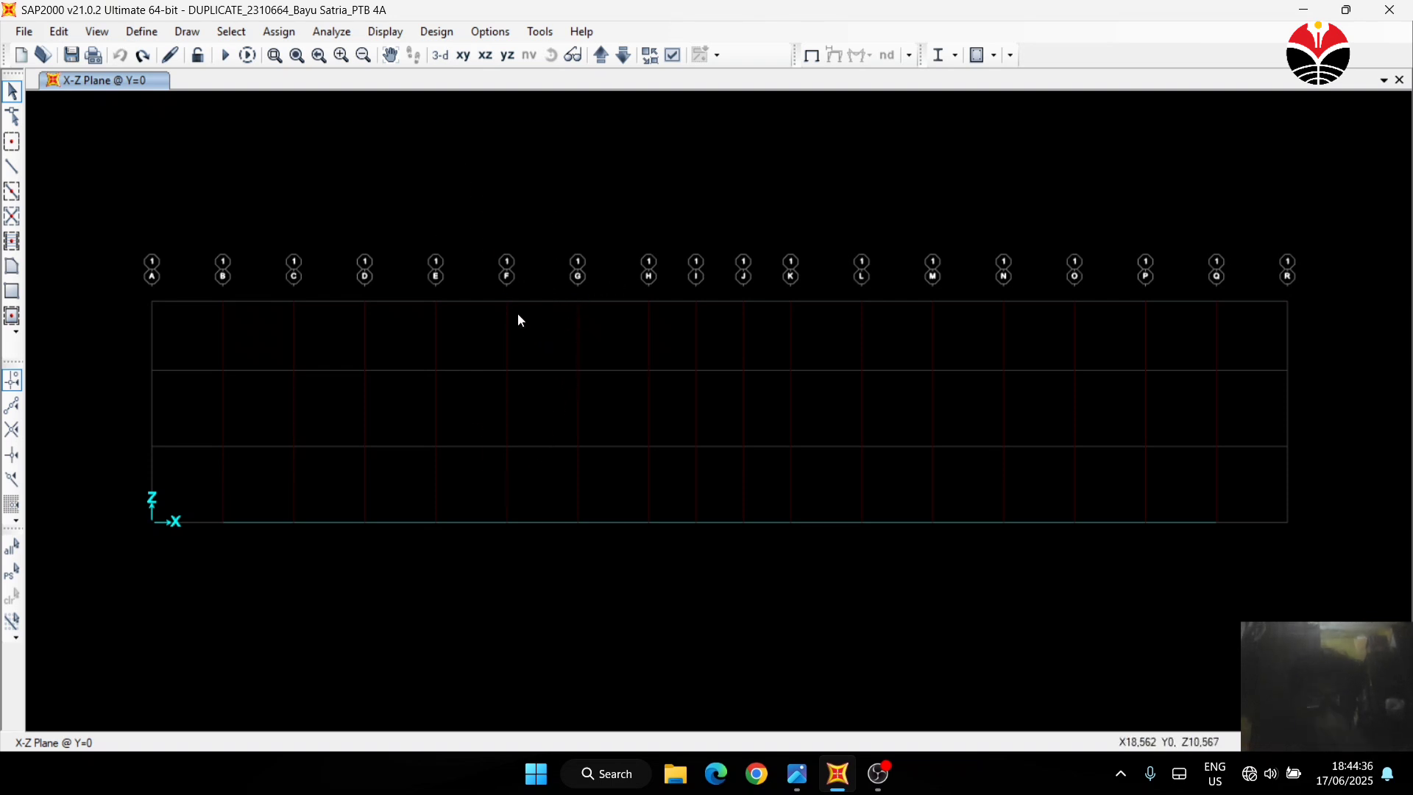
Step through the X-Z elevations from Y=16,2 to Y=1,8 to review the columns on grid lines 6 and 2
left_click(622, 56)
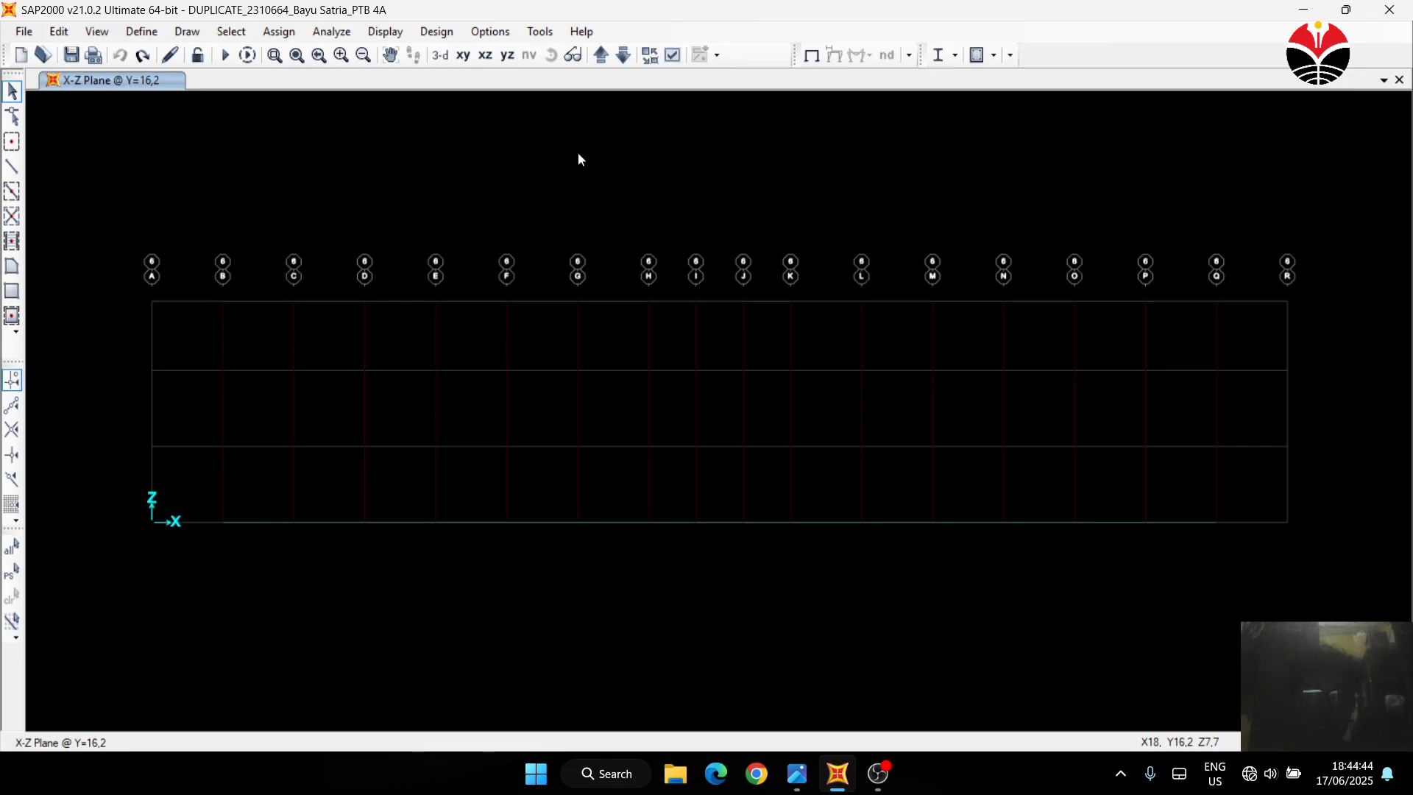
left_click(600, 55)
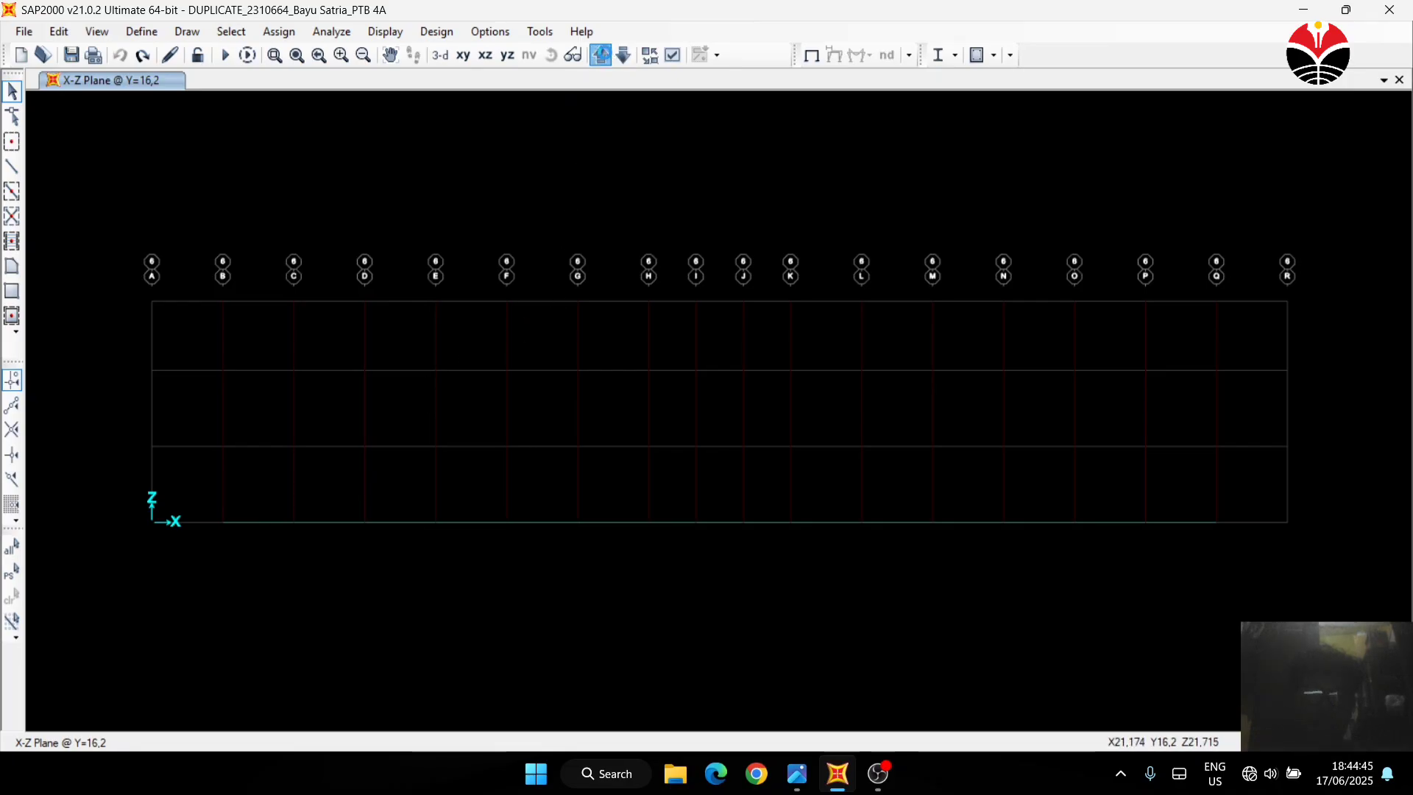
left_click(603, 59)
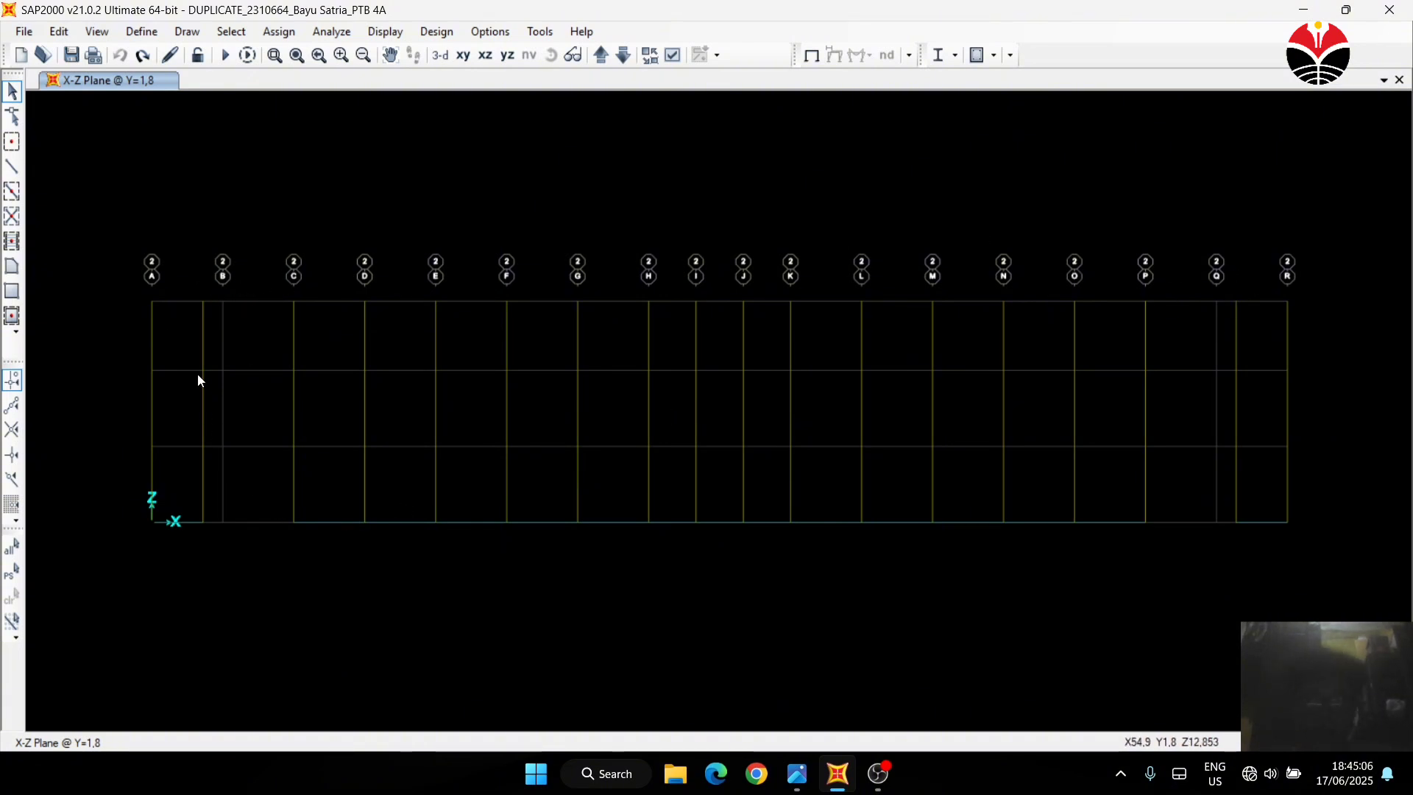
Select the three stacked columns between grid lines A and B at Y=1,8, check the available edit commands, and clear the selection
left_click(198, 333)
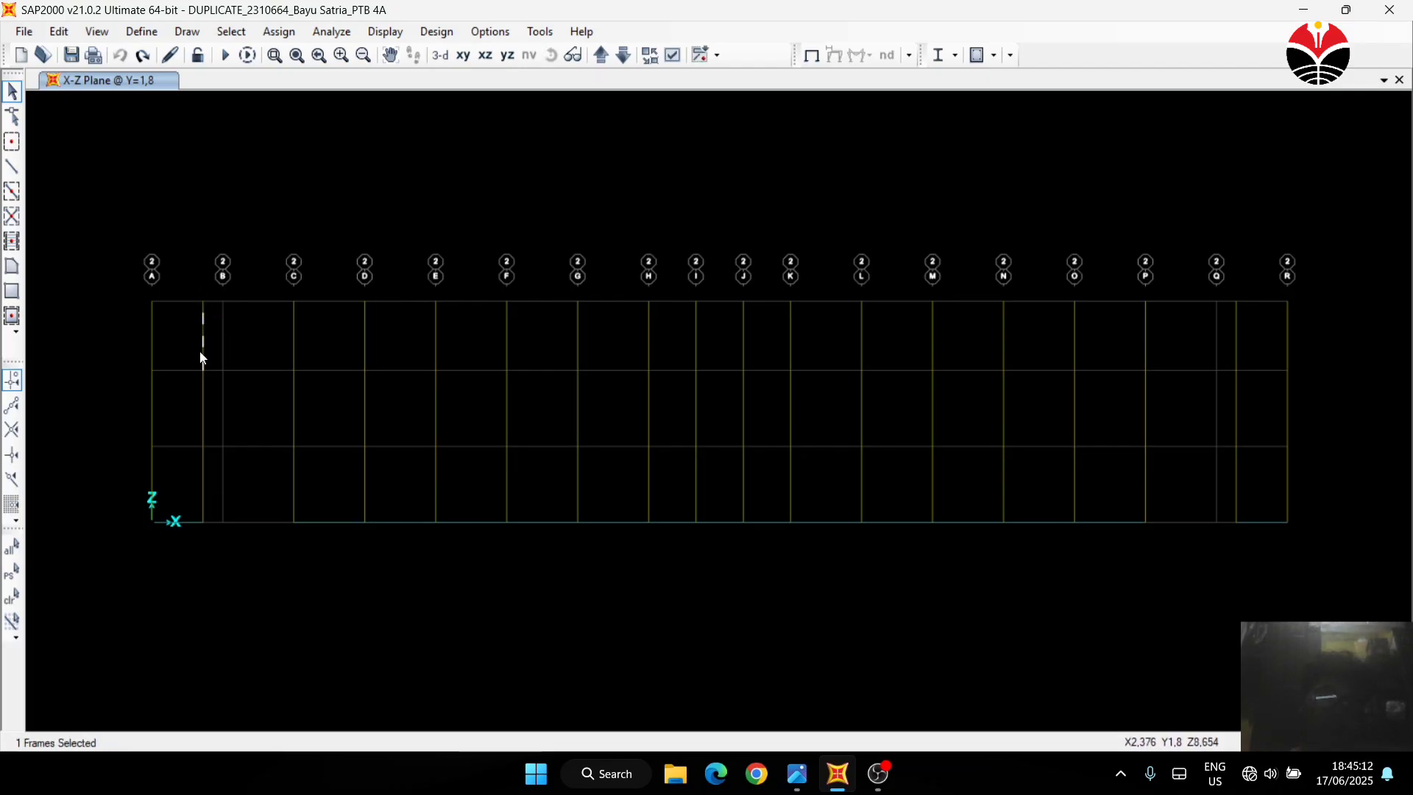
left_click(59, 31)
left_click(59, 31)
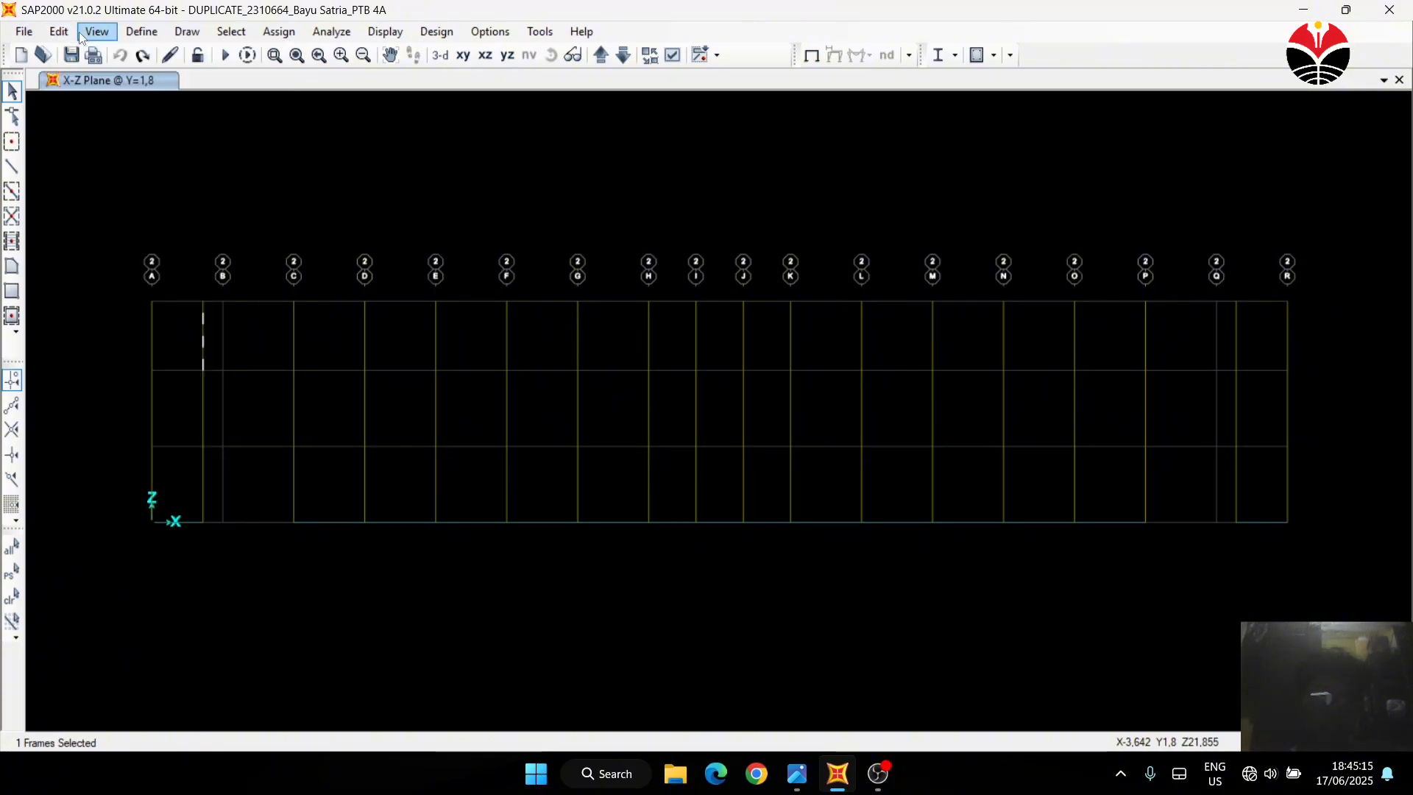
left_click(238, 316)
left_click(203, 353)
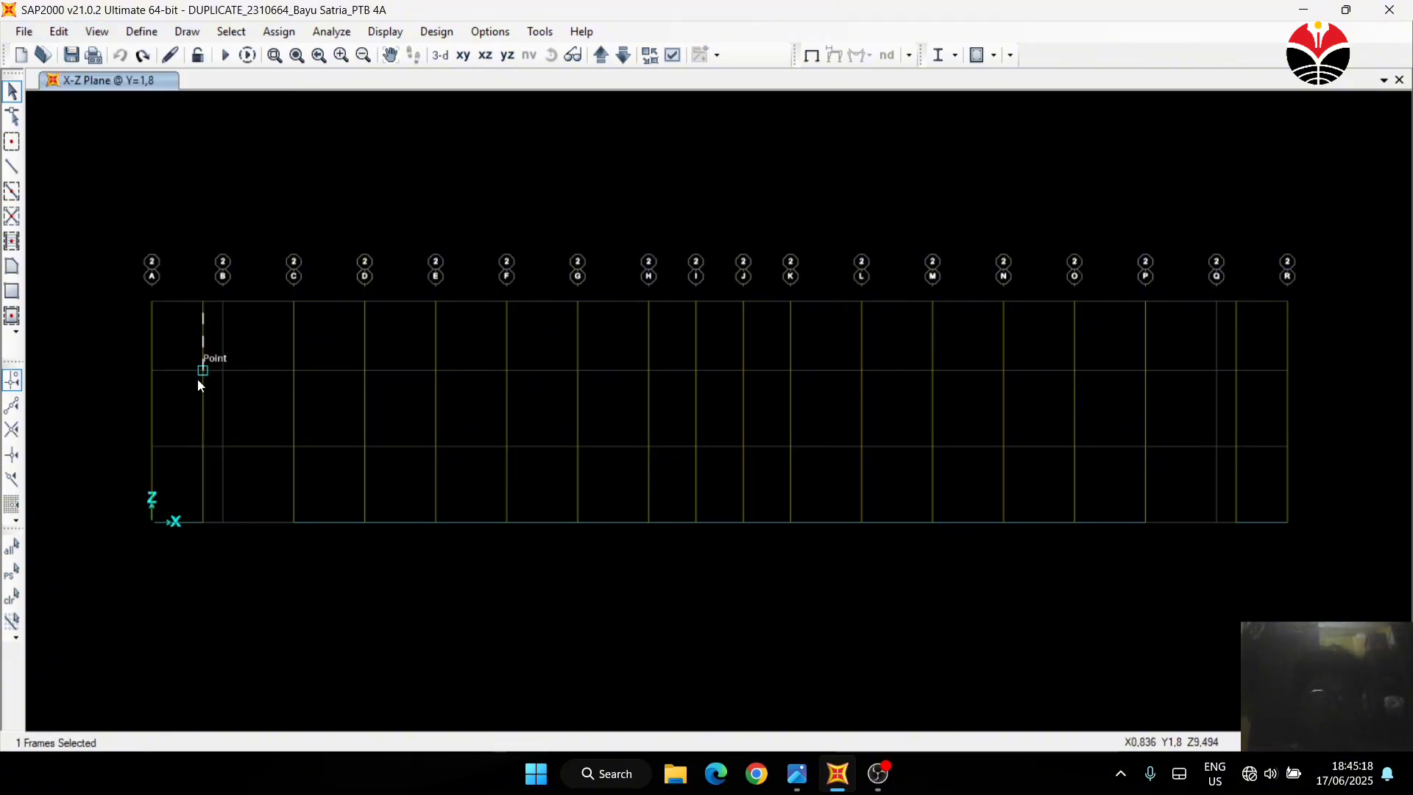
left_click(204, 416)
left_click(205, 473)
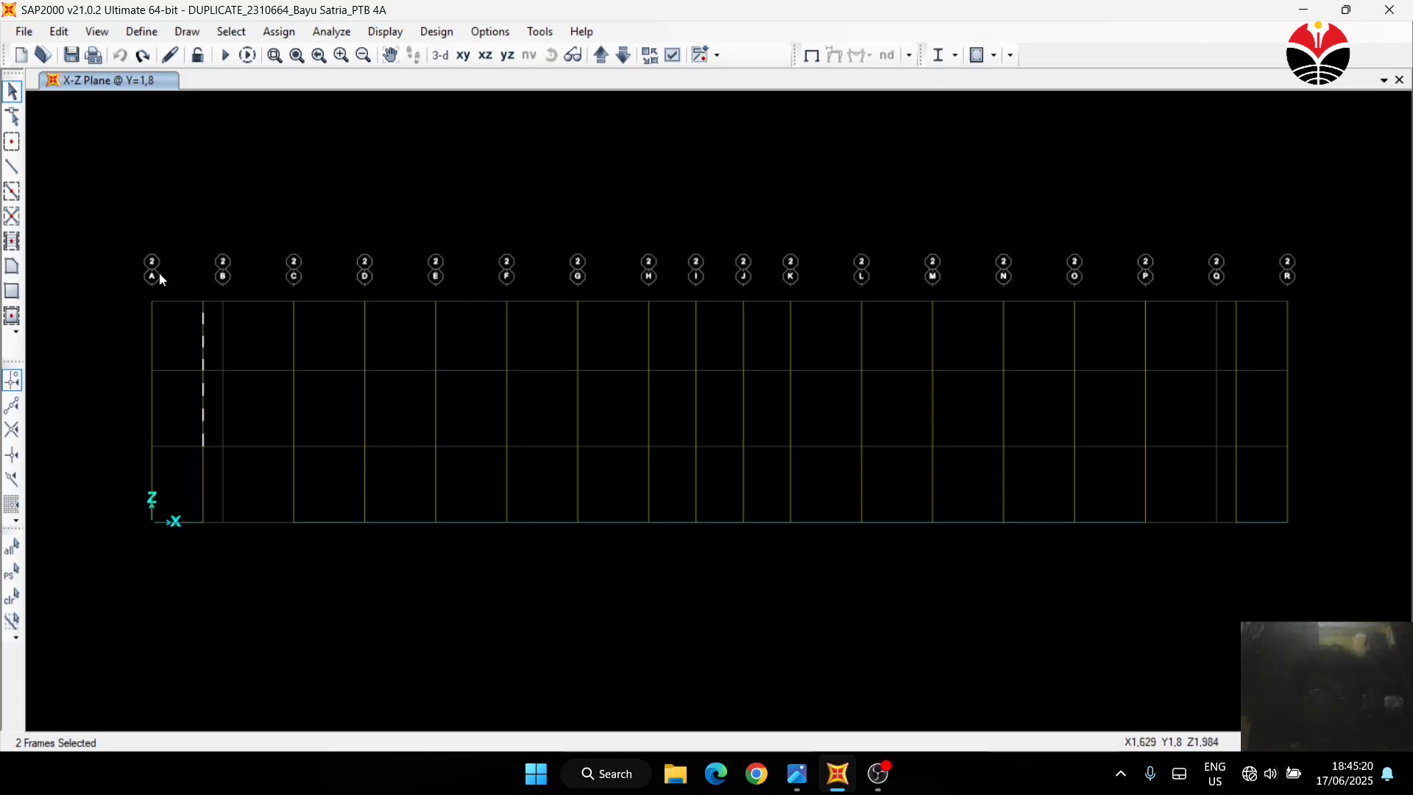
left_click(60, 32)
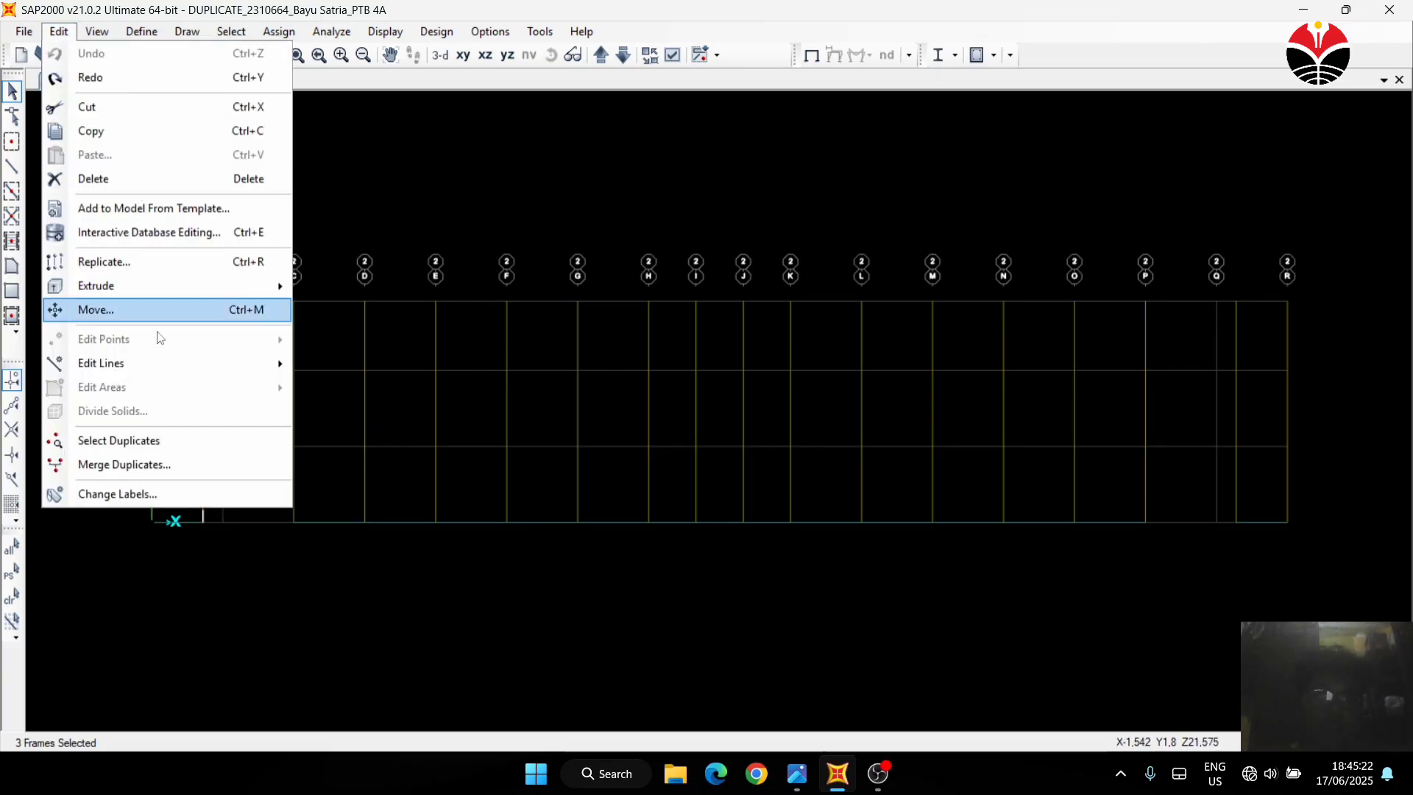
key("Escape")
key("Escape")
key("Escape")
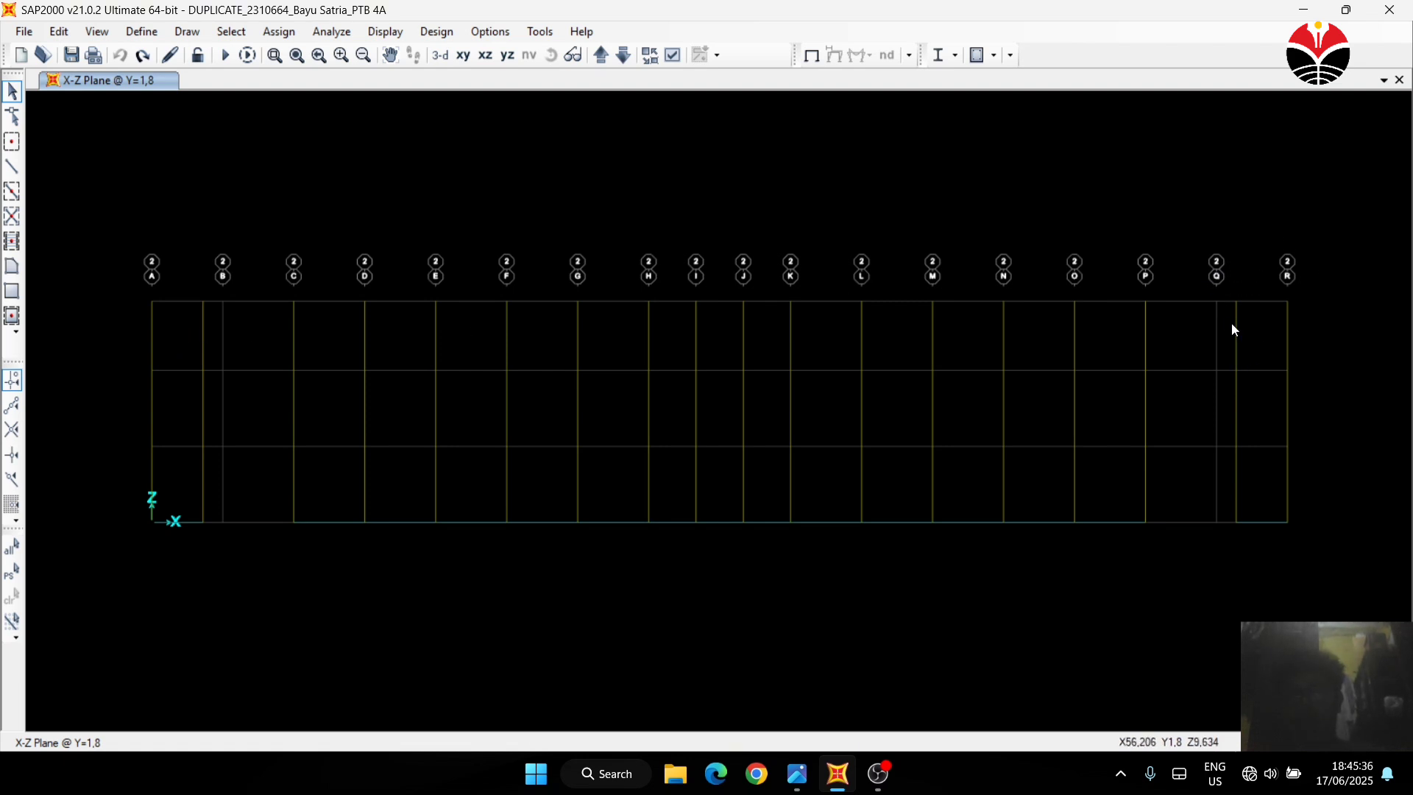
Review the column layouts in the X-Z elevations at Y=6,9 and Y=9,3 and continue to Y=16,2
left_click(602, 55)
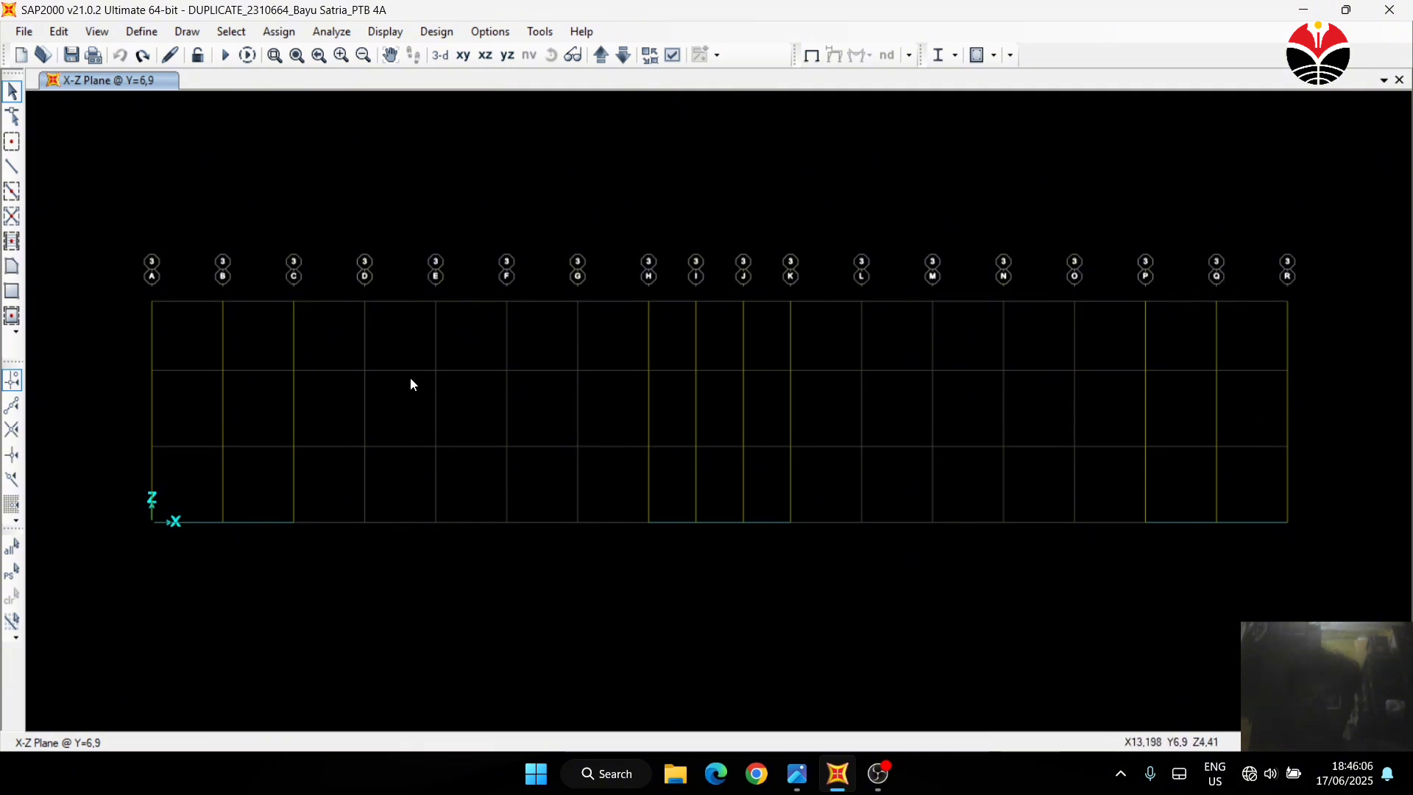
left_click(599, 57)
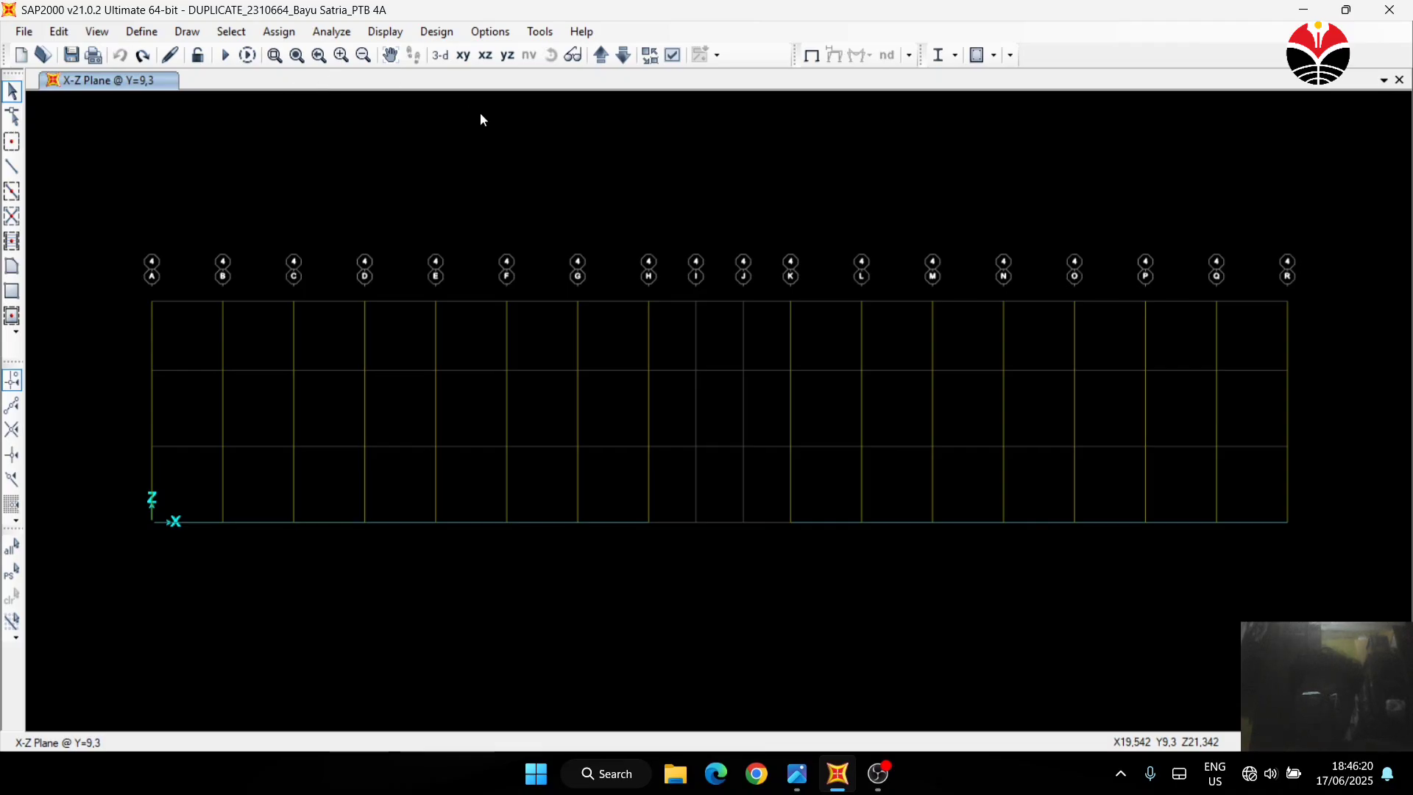
left_click(602, 55)
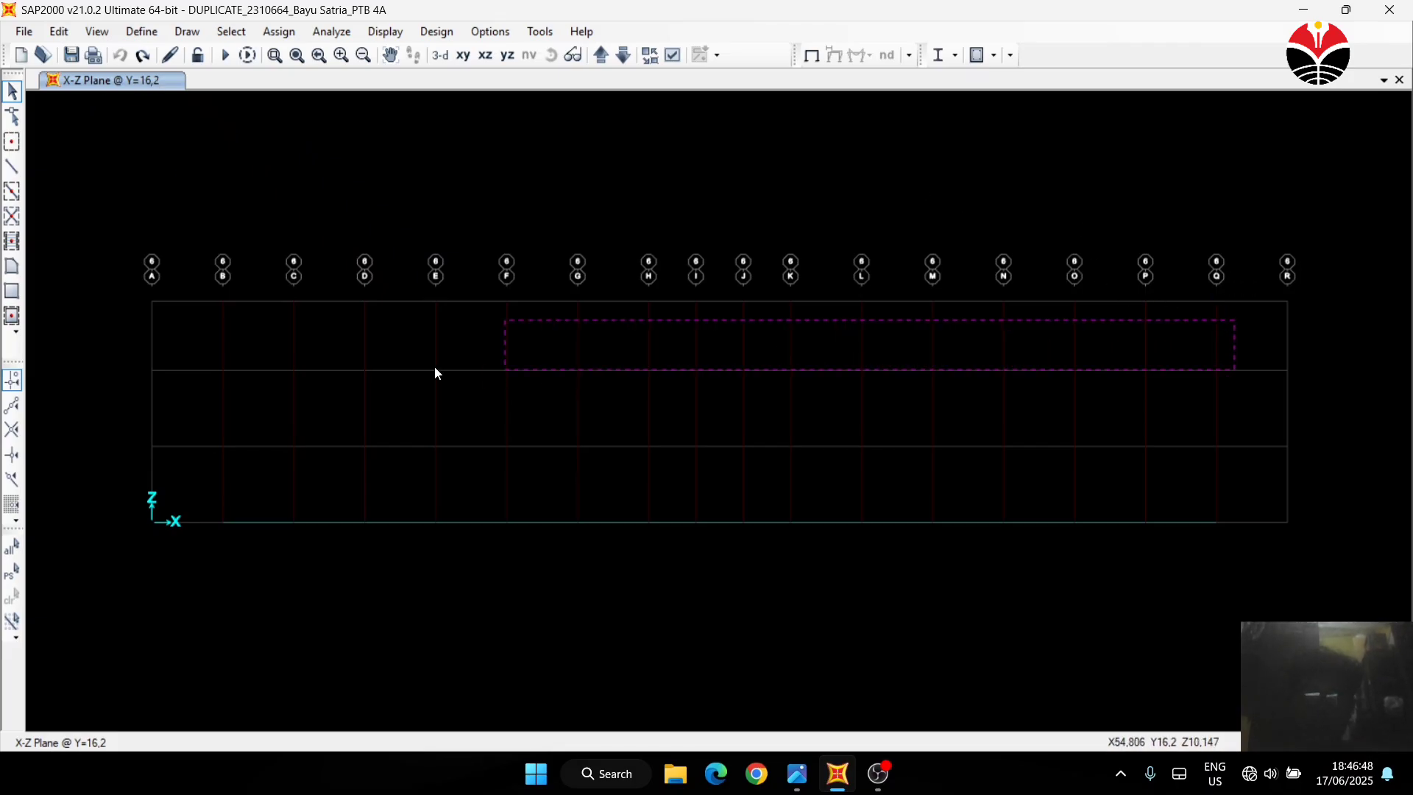
Select the top-storey columns along grid lines B to Q at Y=16,2, view the assignable frame sections, and cancel without assigning one
mouse_move(434, 372)
left_mouse_down()
mouse_move(172, 334)
mouse_move(184, 336)
left_mouse_up()
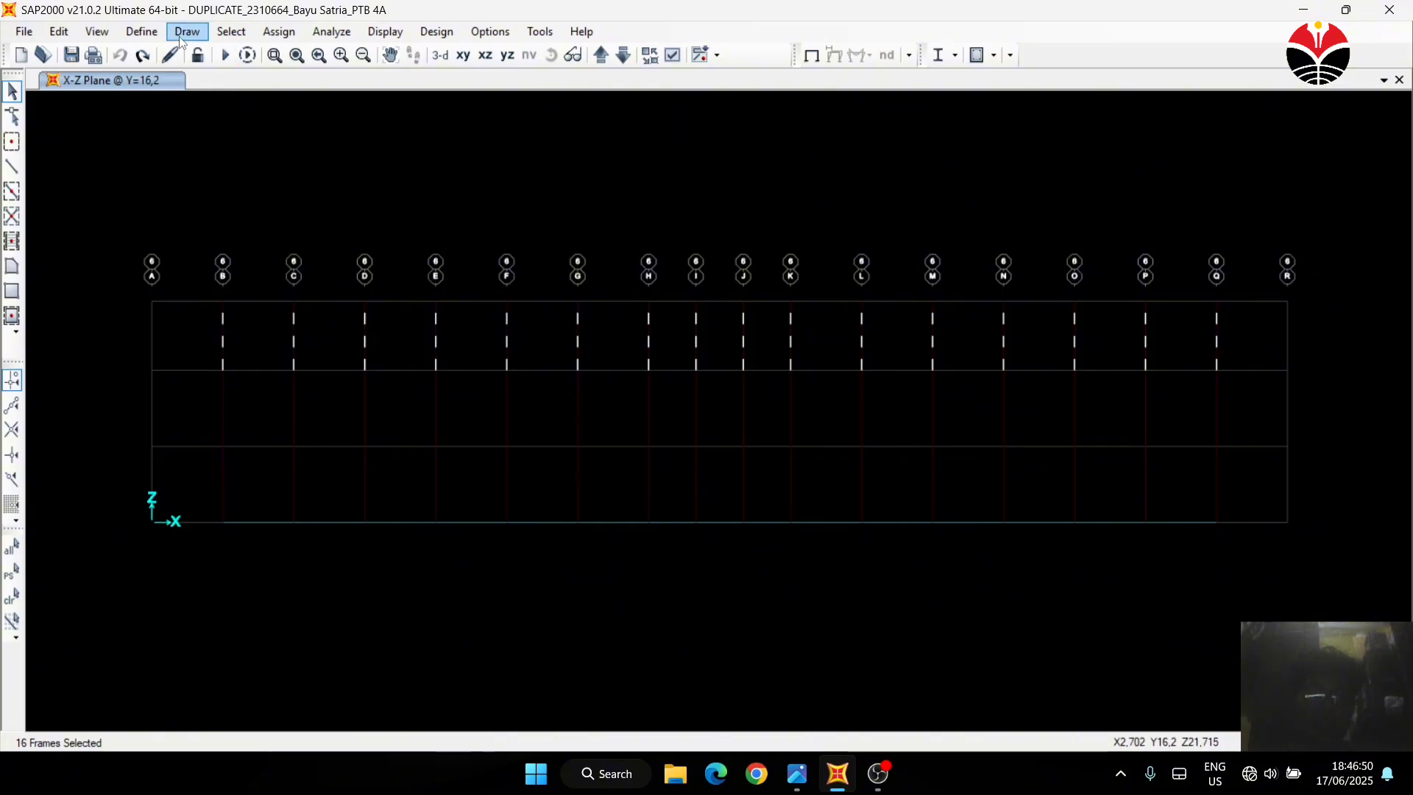
left_click(278, 31)
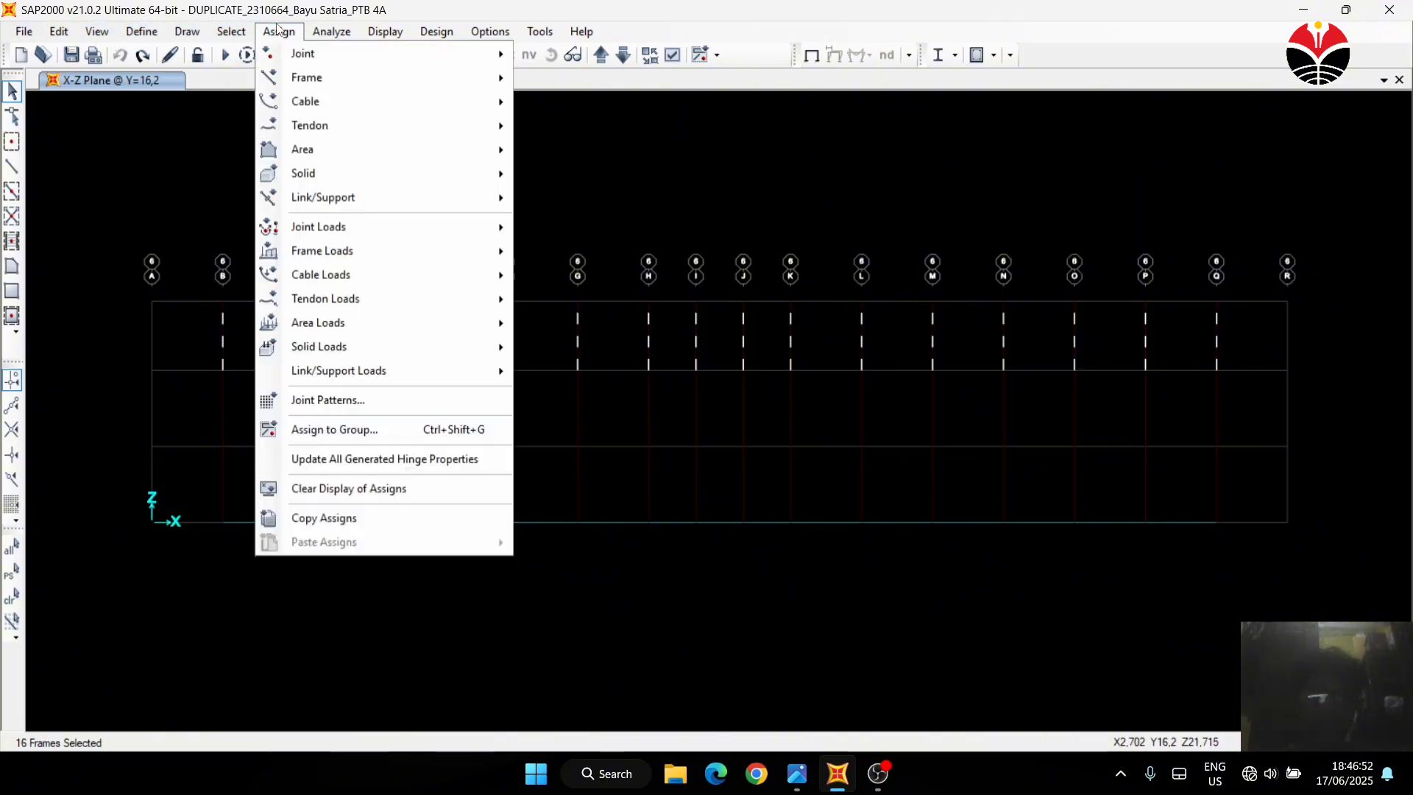
mouse_move(417, 74)
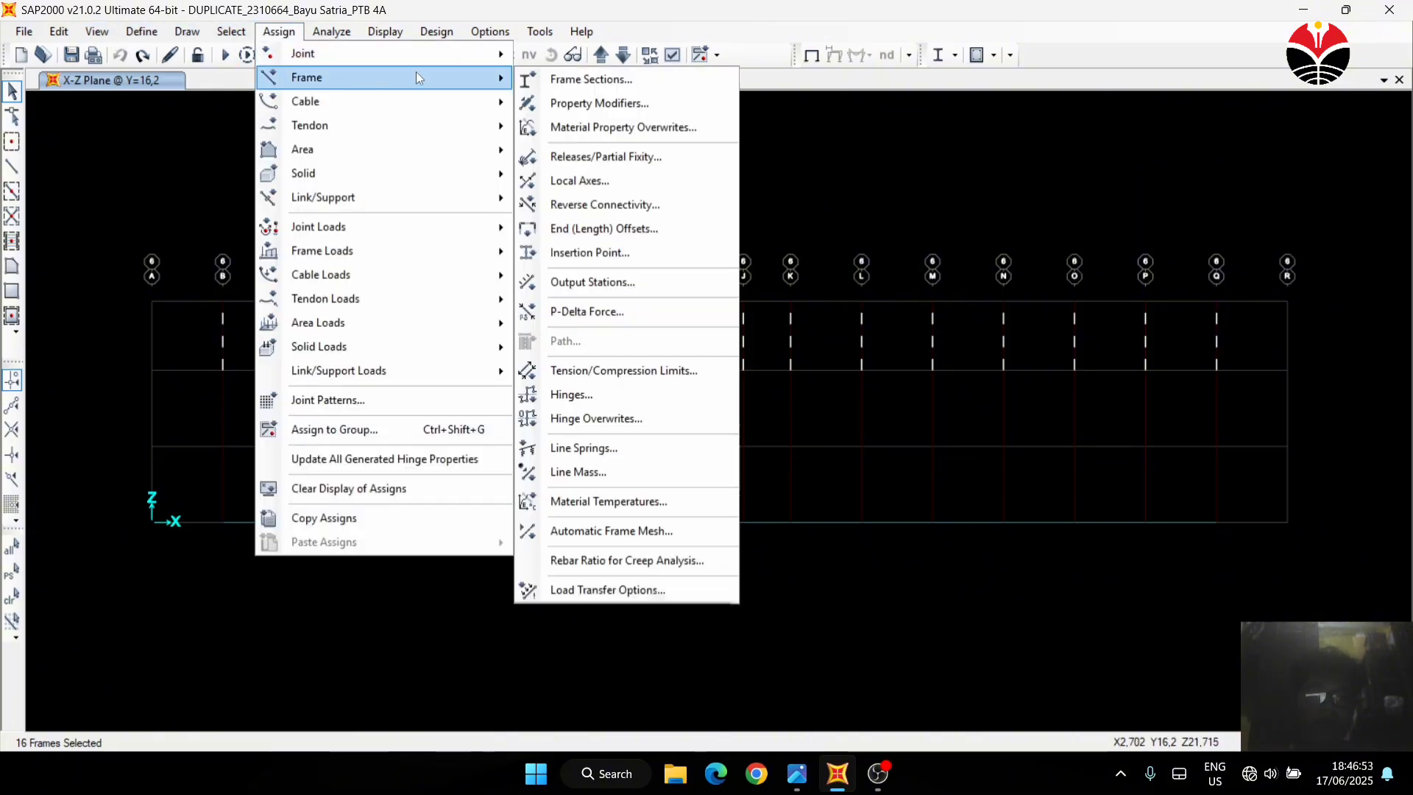
left_click(566, 81)
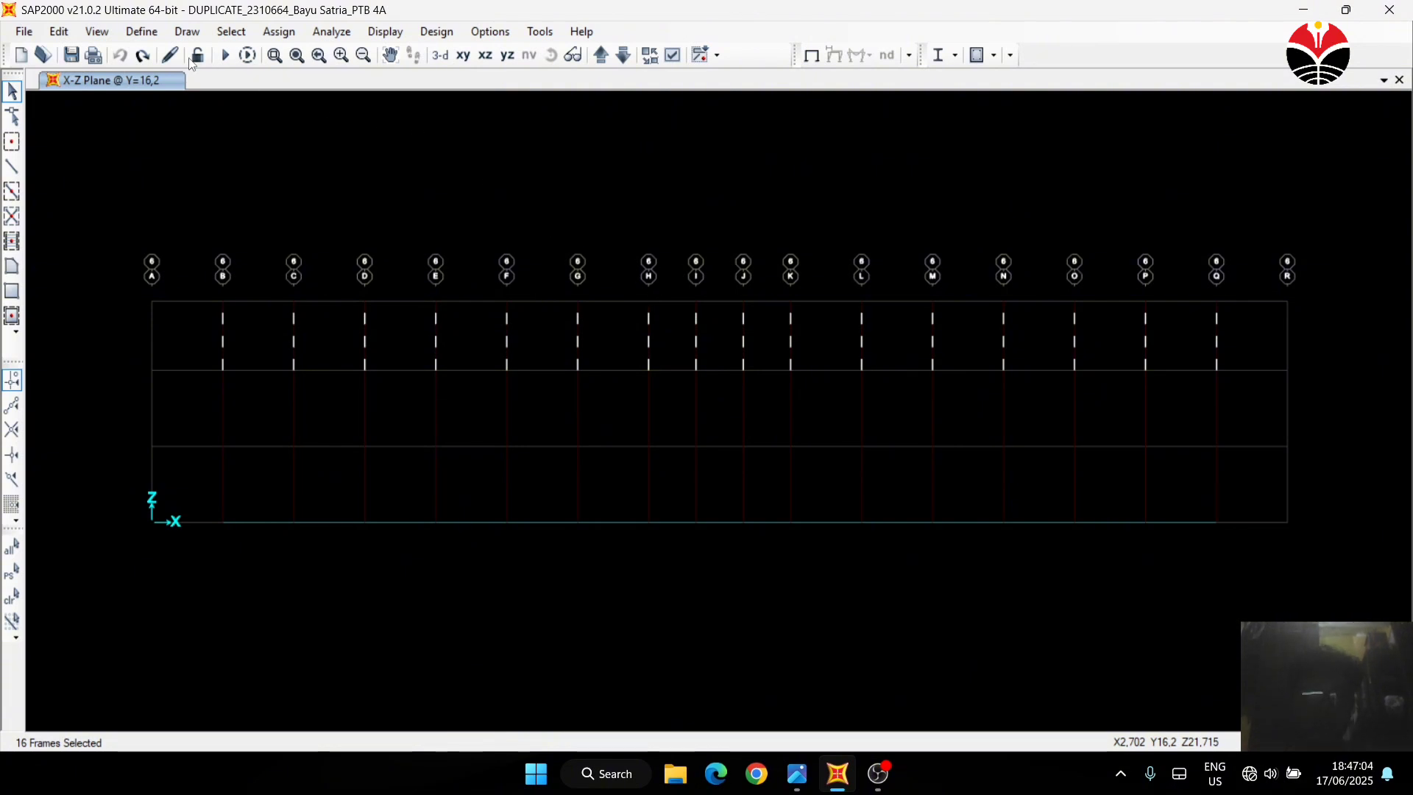
key("ctrl+shift+f")
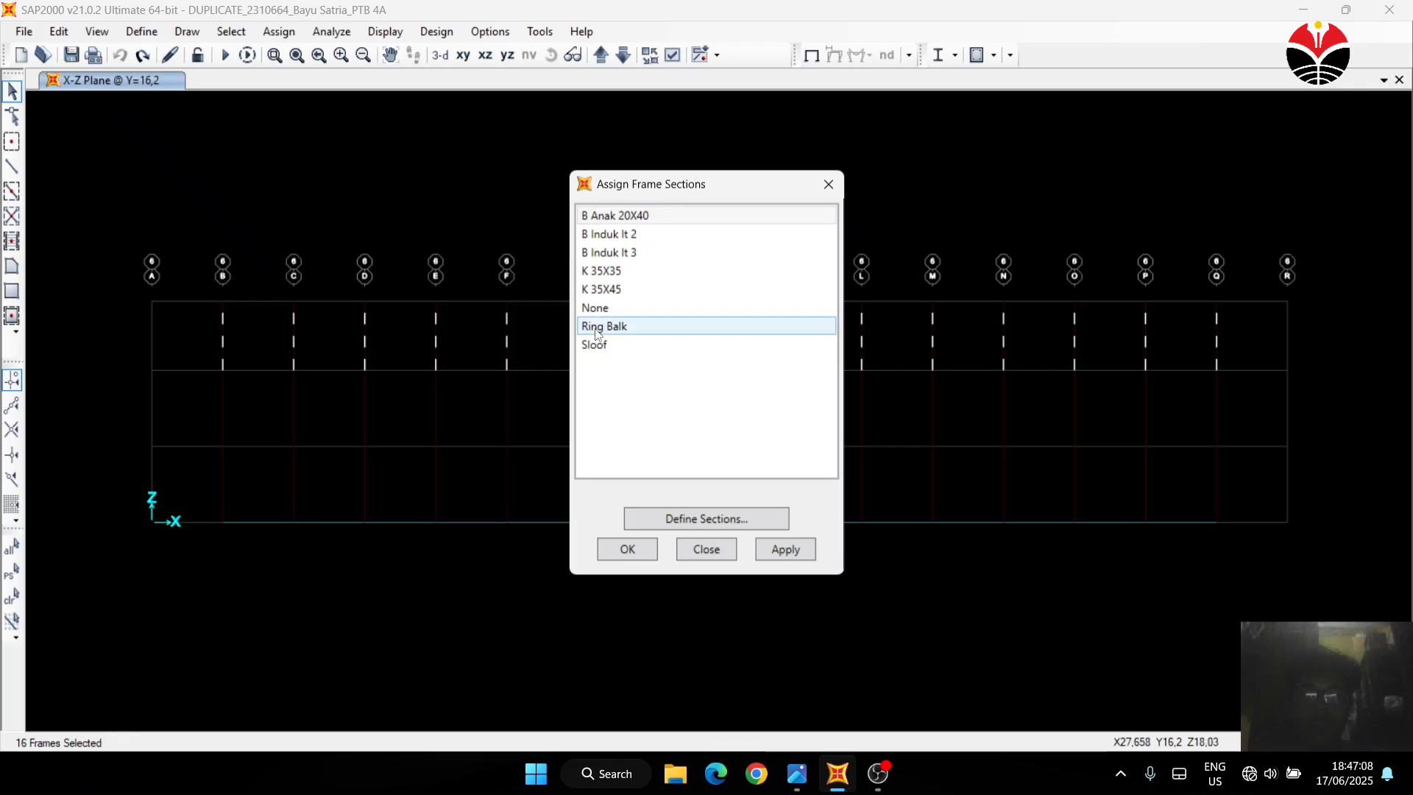
left_click(829, 185)
key("Escape")
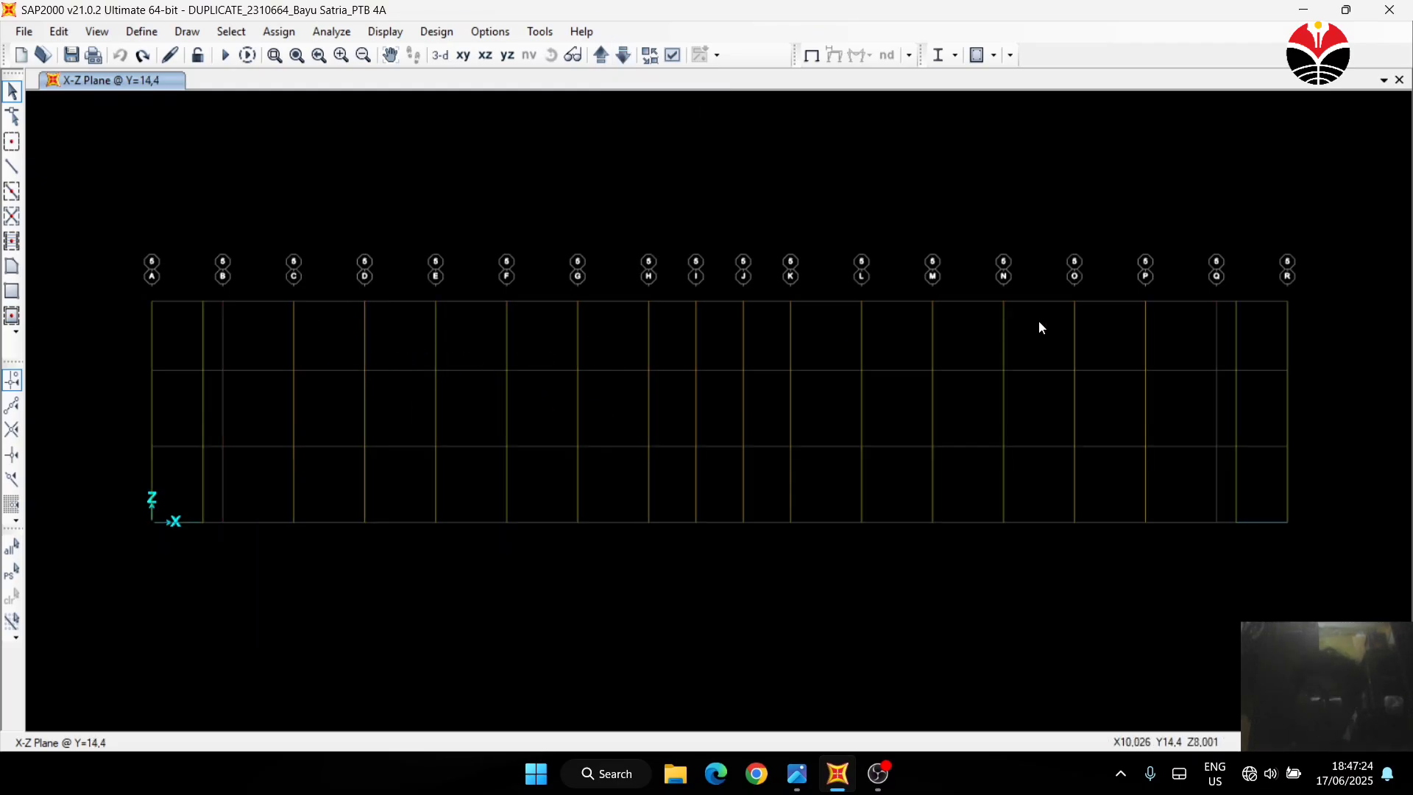
Select the top-storey column on grid line P at Y=14,4, view the assignable frame sections, and close the list without assigning one
left_click(1145, 335)
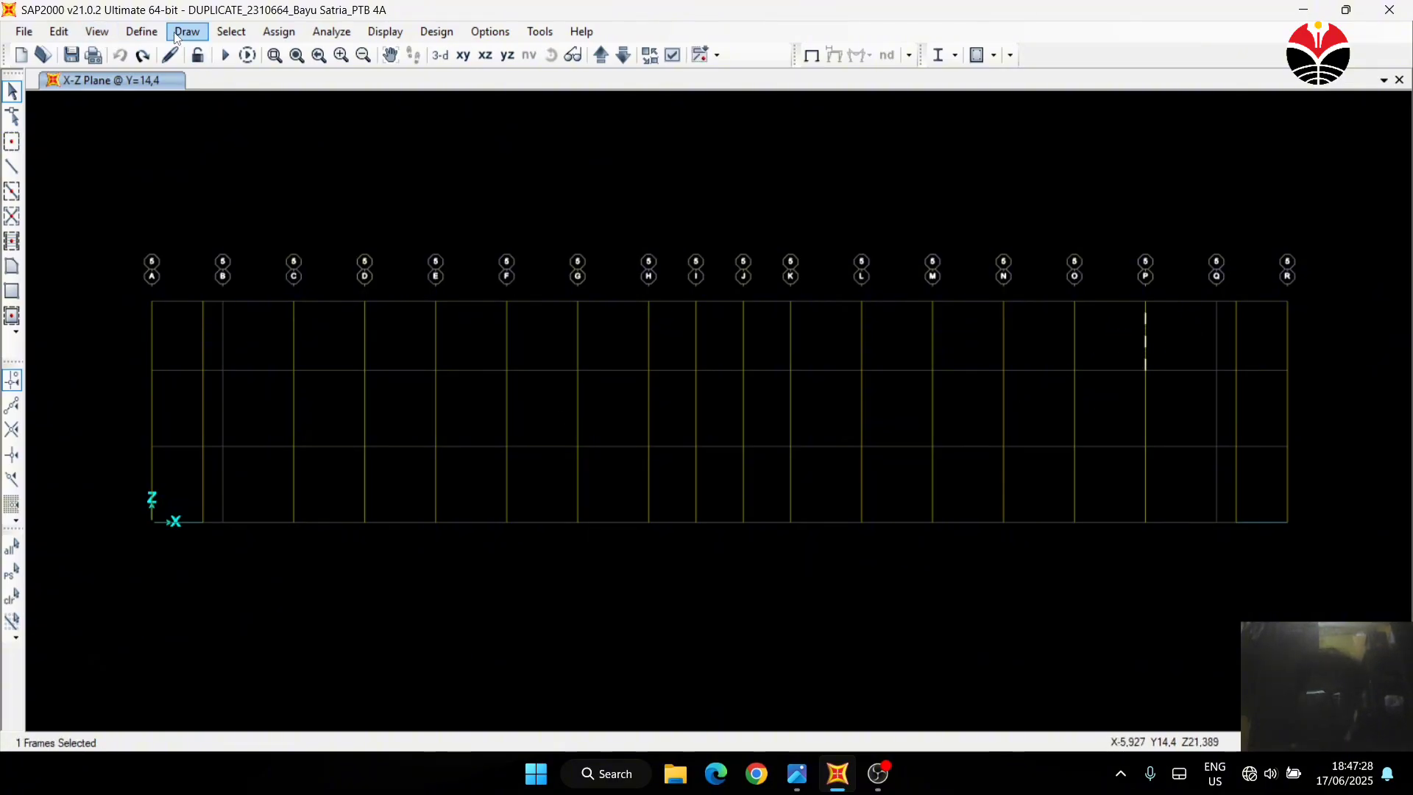
left_click(279, 31)
left_click(321, 73)
left_click(279, 31)
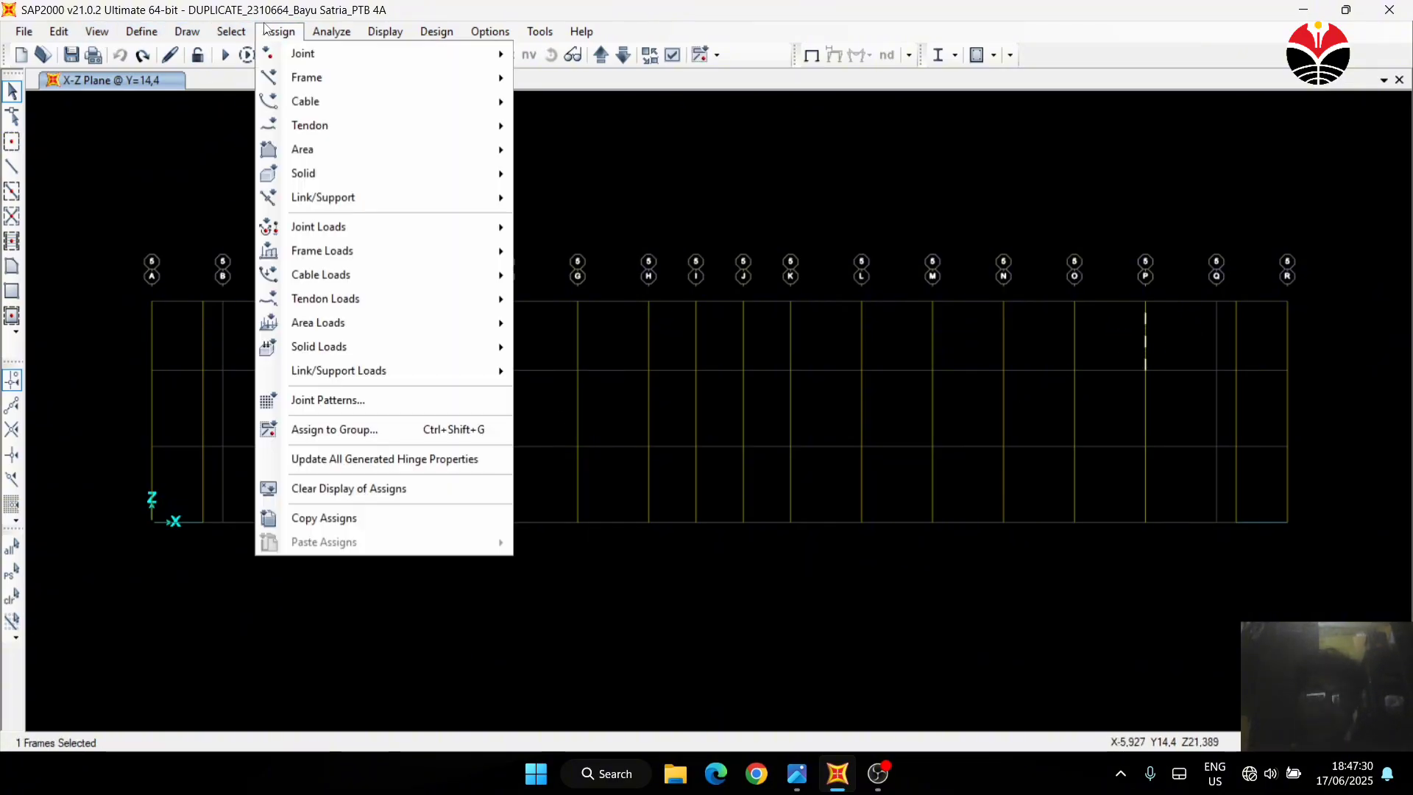
left_click(311, 73)
left_click(280, 32)
mouse_move(309, 77)
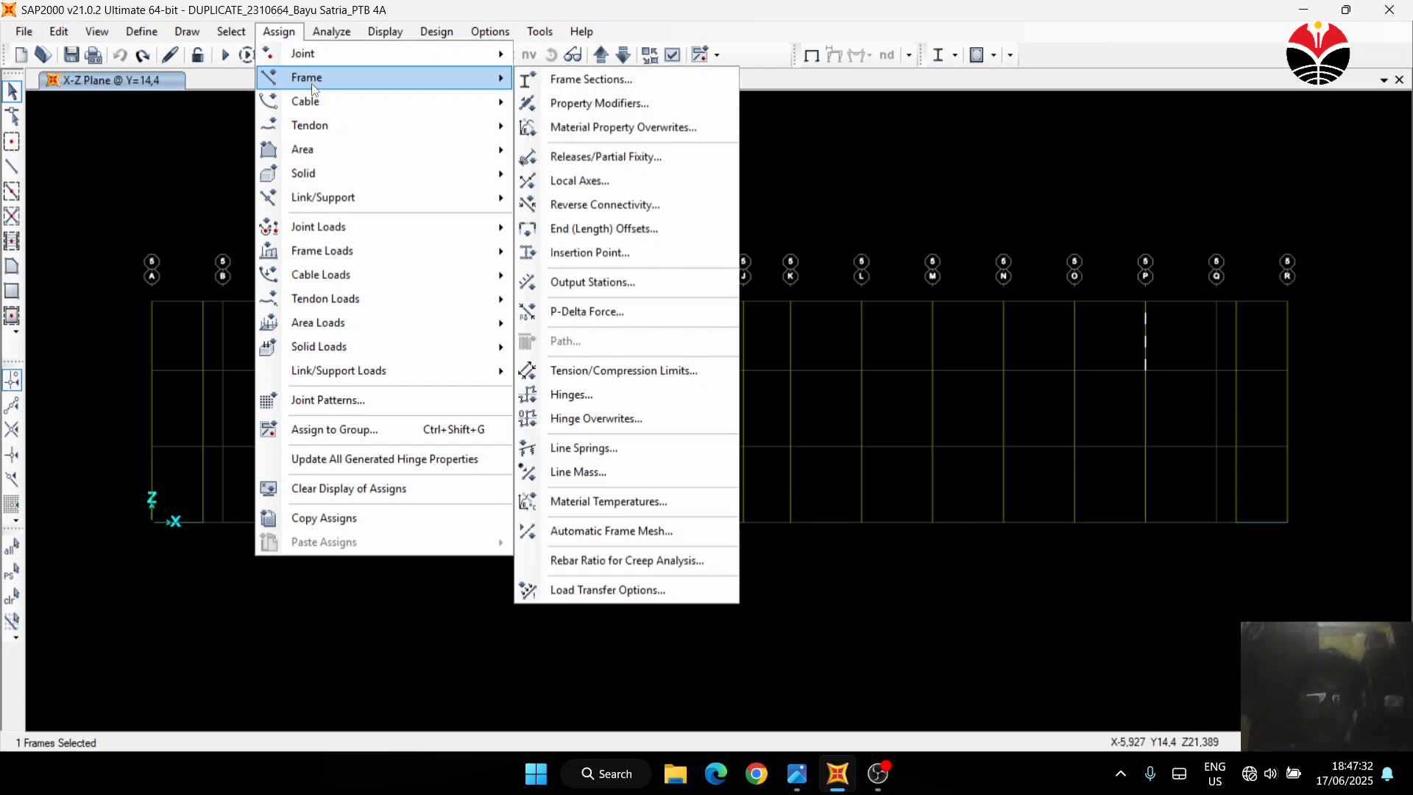
left_click(622, 81)
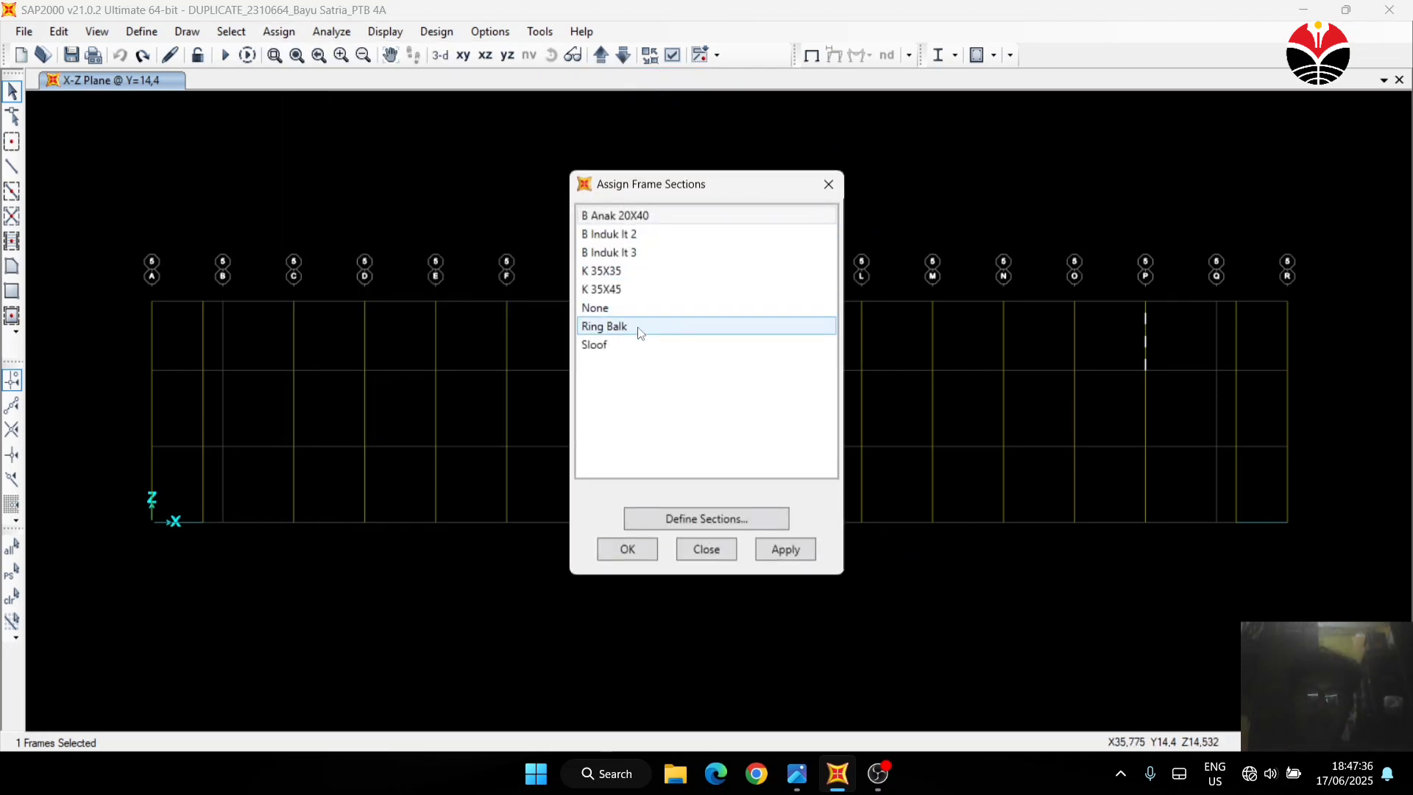
left_click(695, 254)
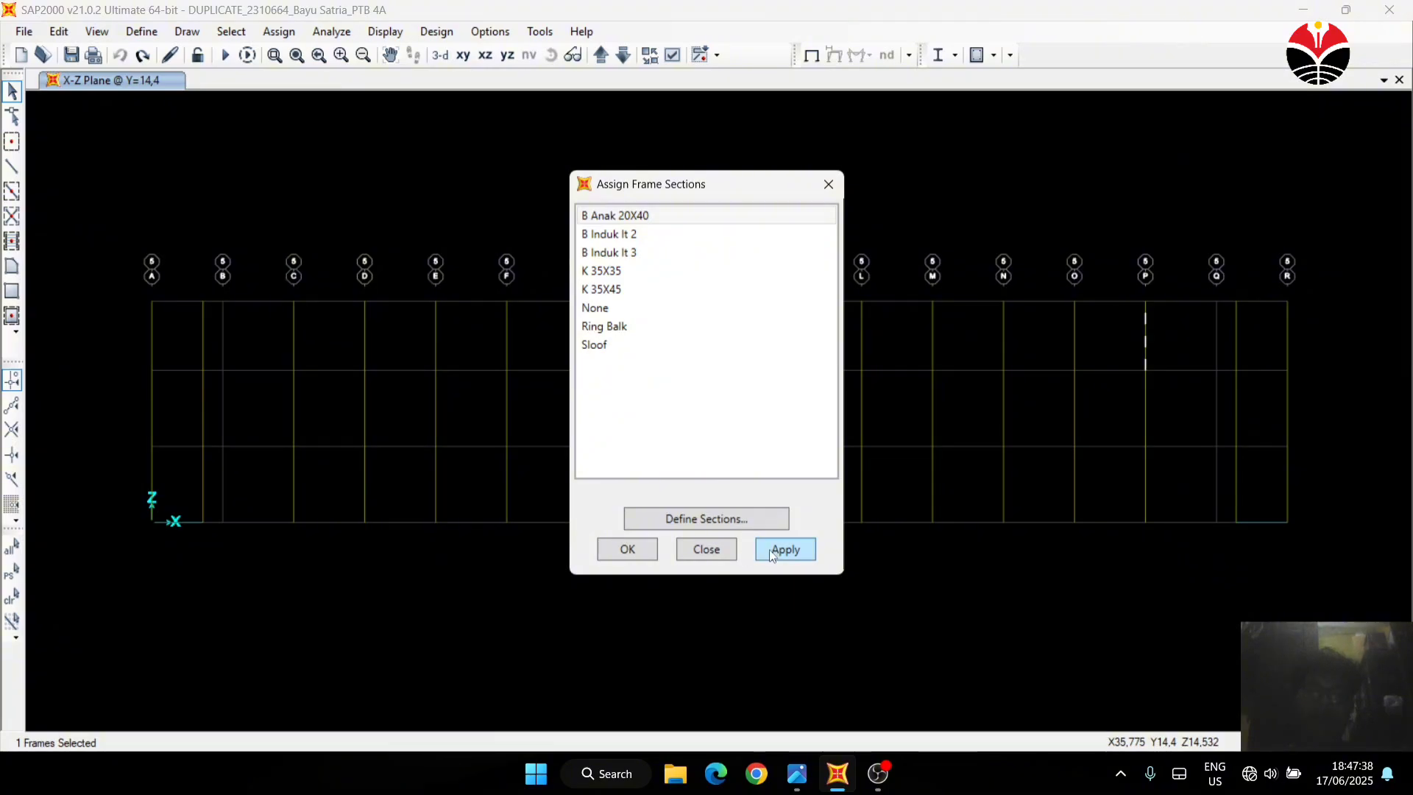
left_click(828, 186)
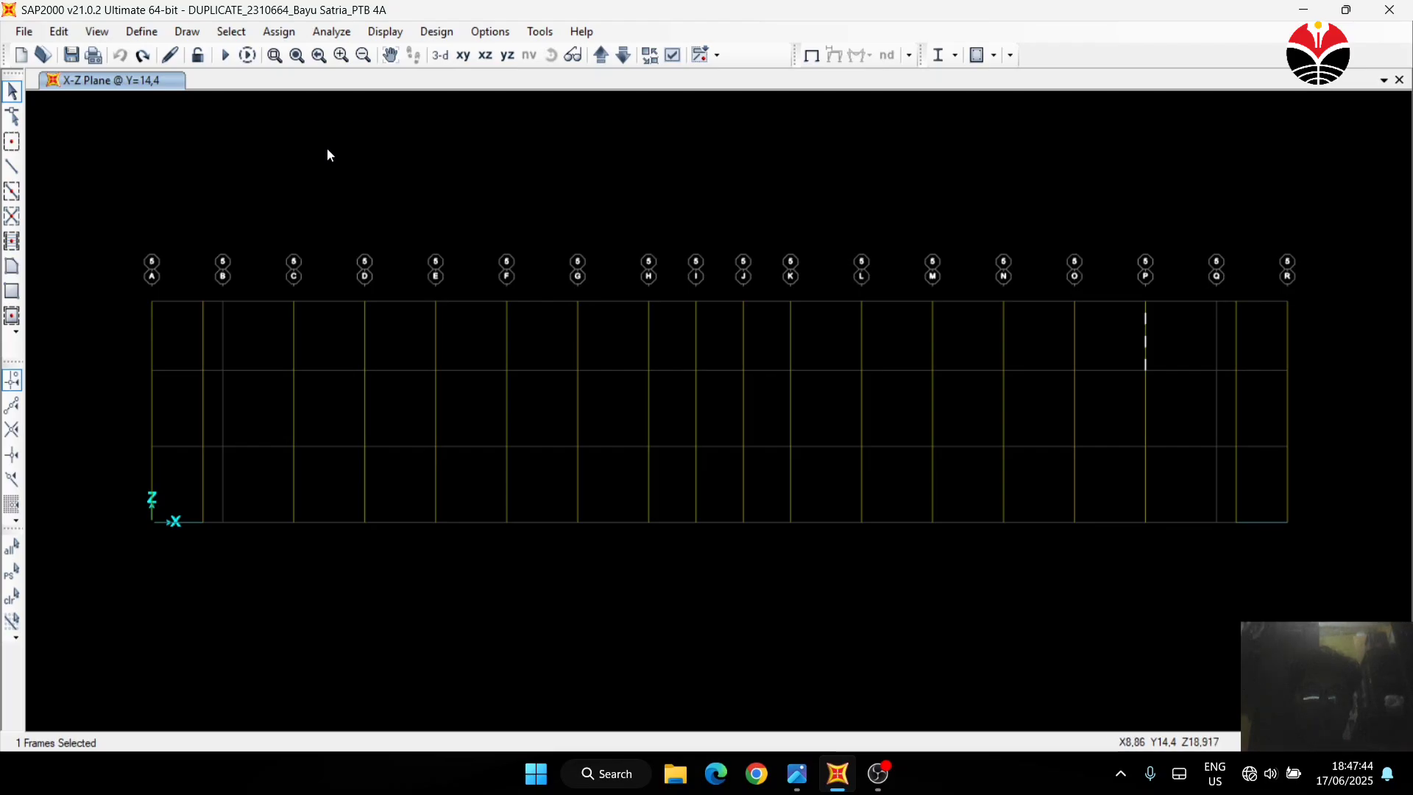
Select all frames with the K 35X35 and K 35X45 section properties
left_click(231, 32)
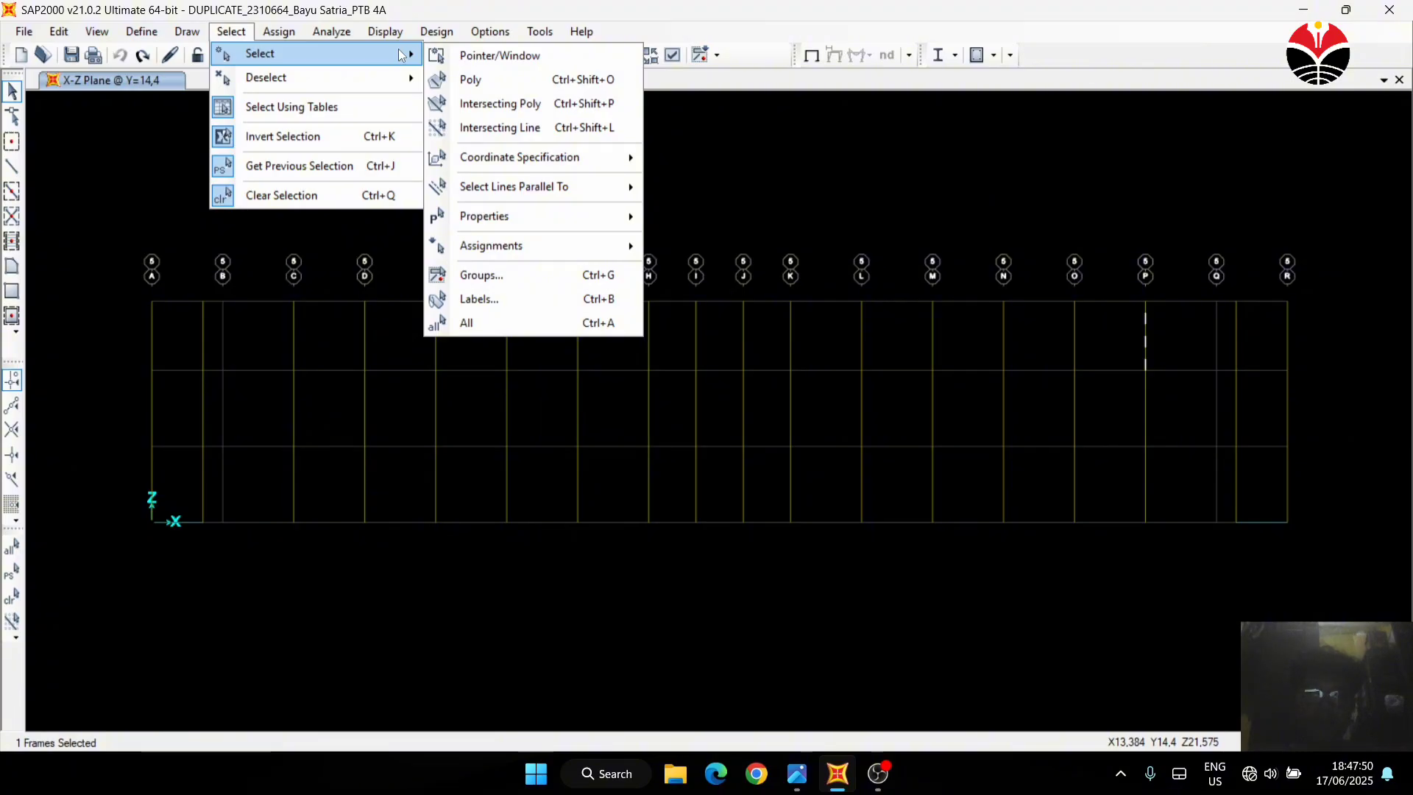
mouse_move(571, 215)
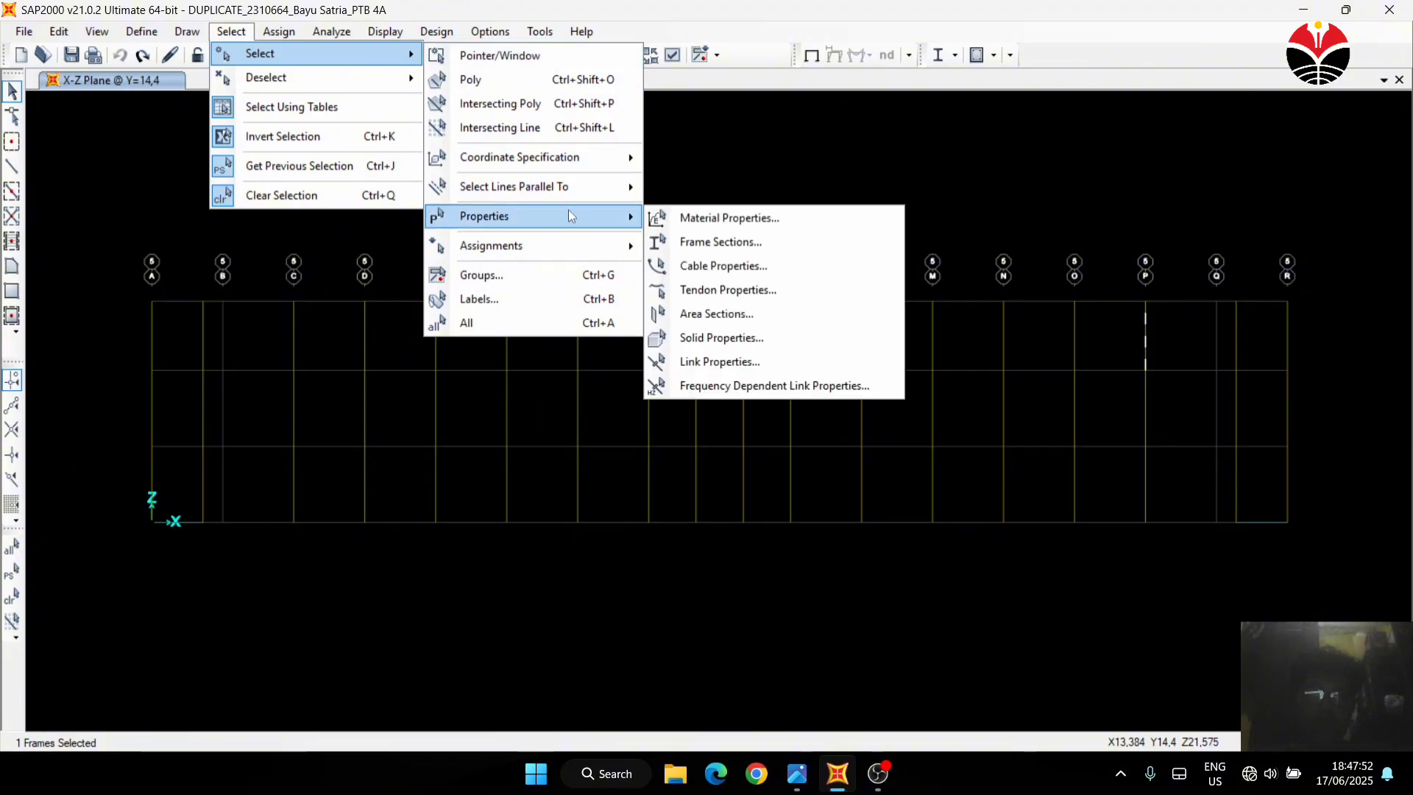
left_click(719, 239)
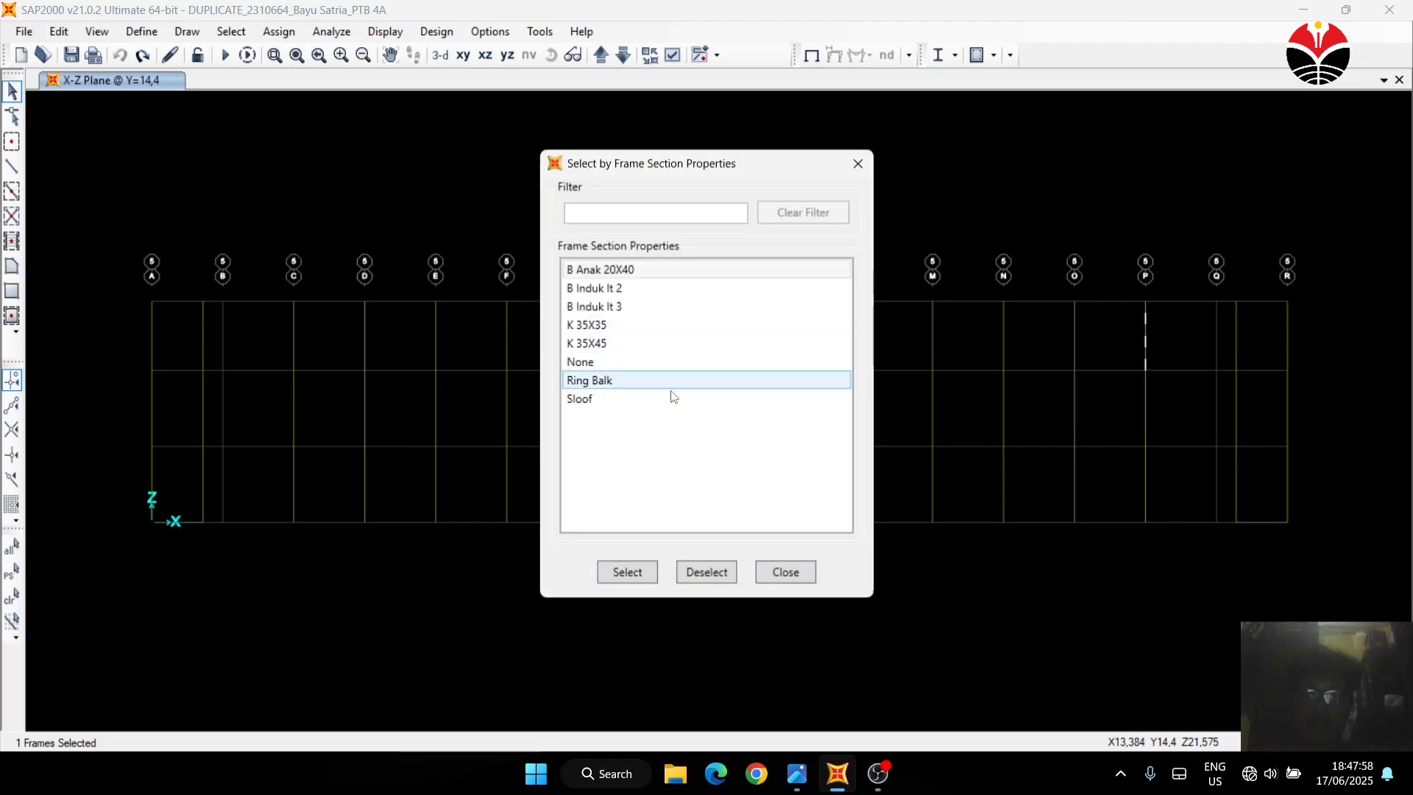
left_click(639, 326, "ctrl")
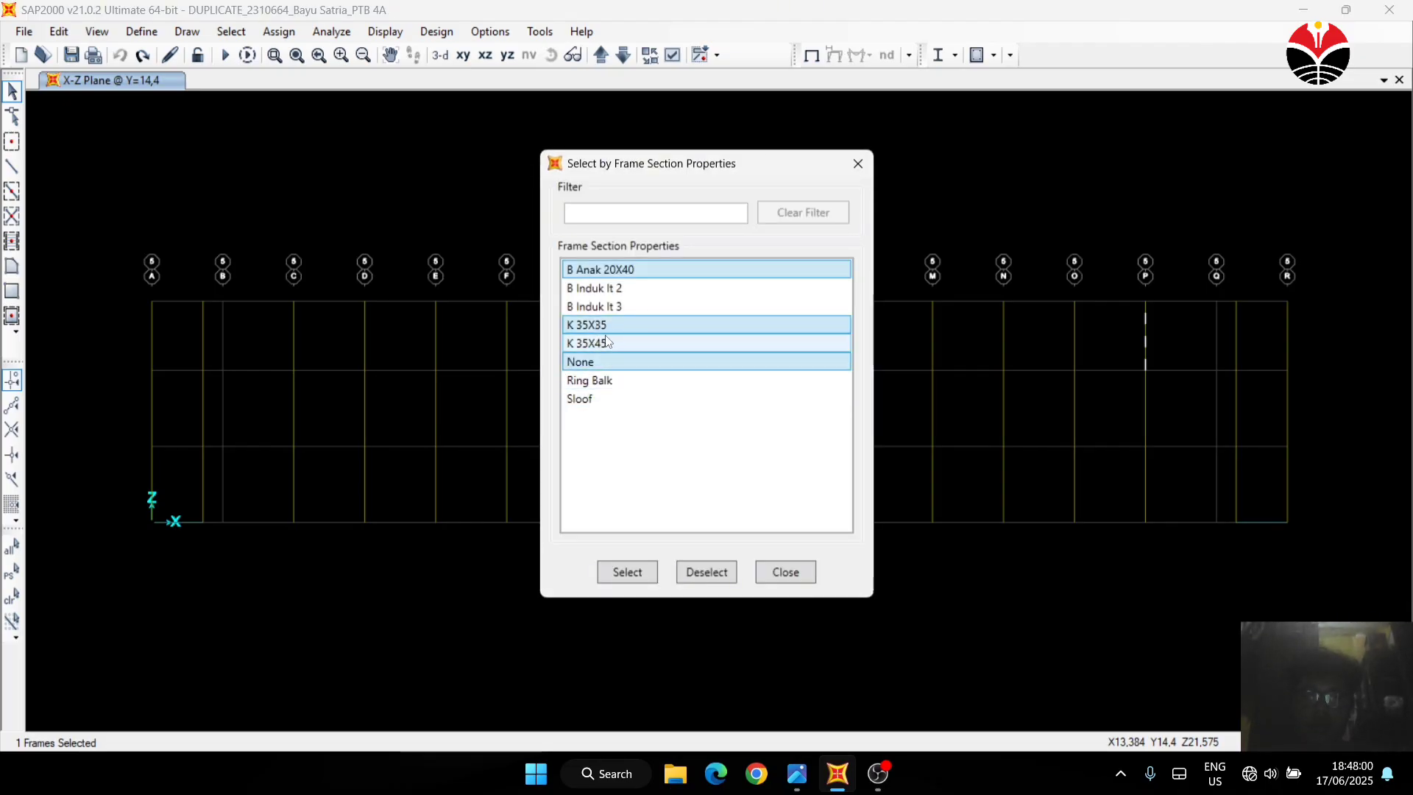
left_click(607, 343, "ctrl")
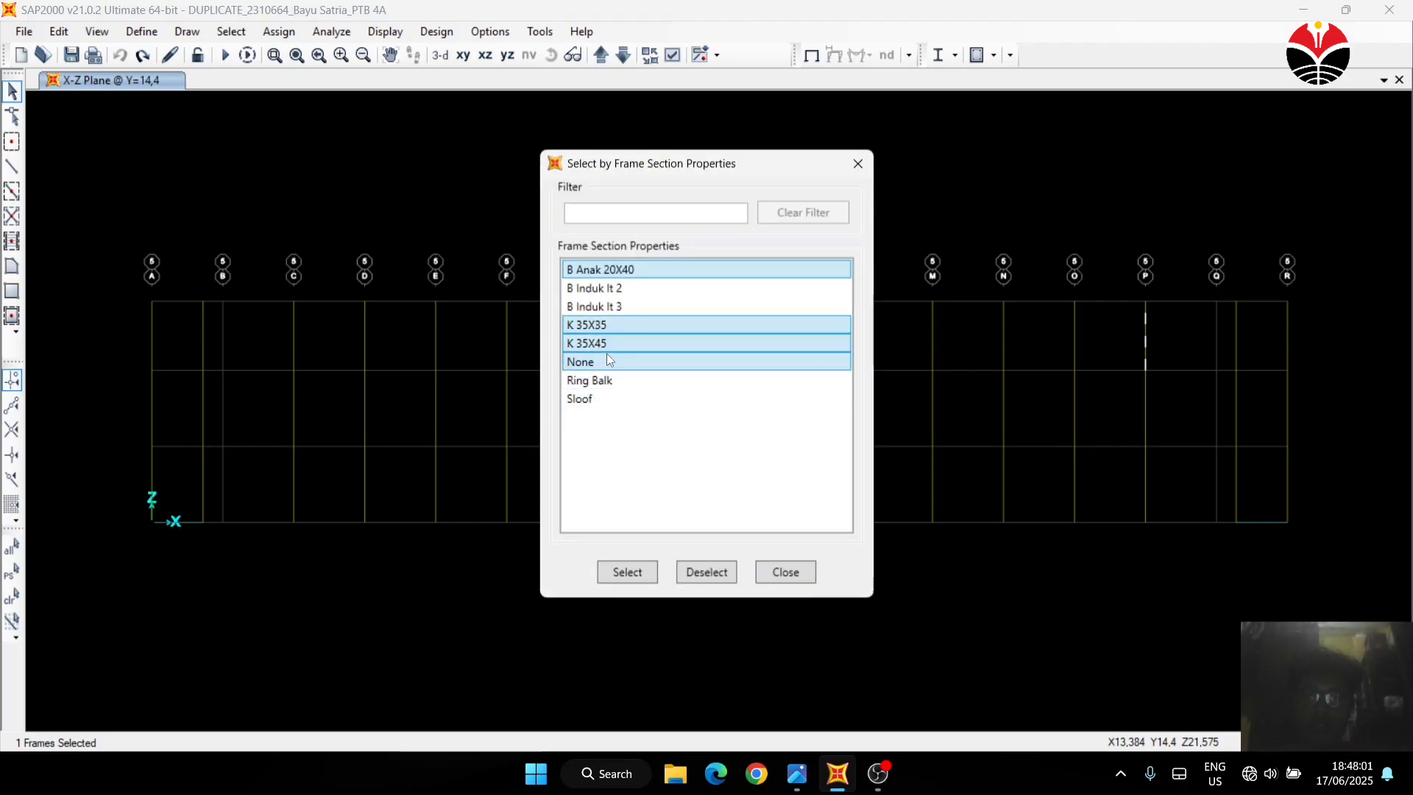
left_click(612, 270, "ctrl")
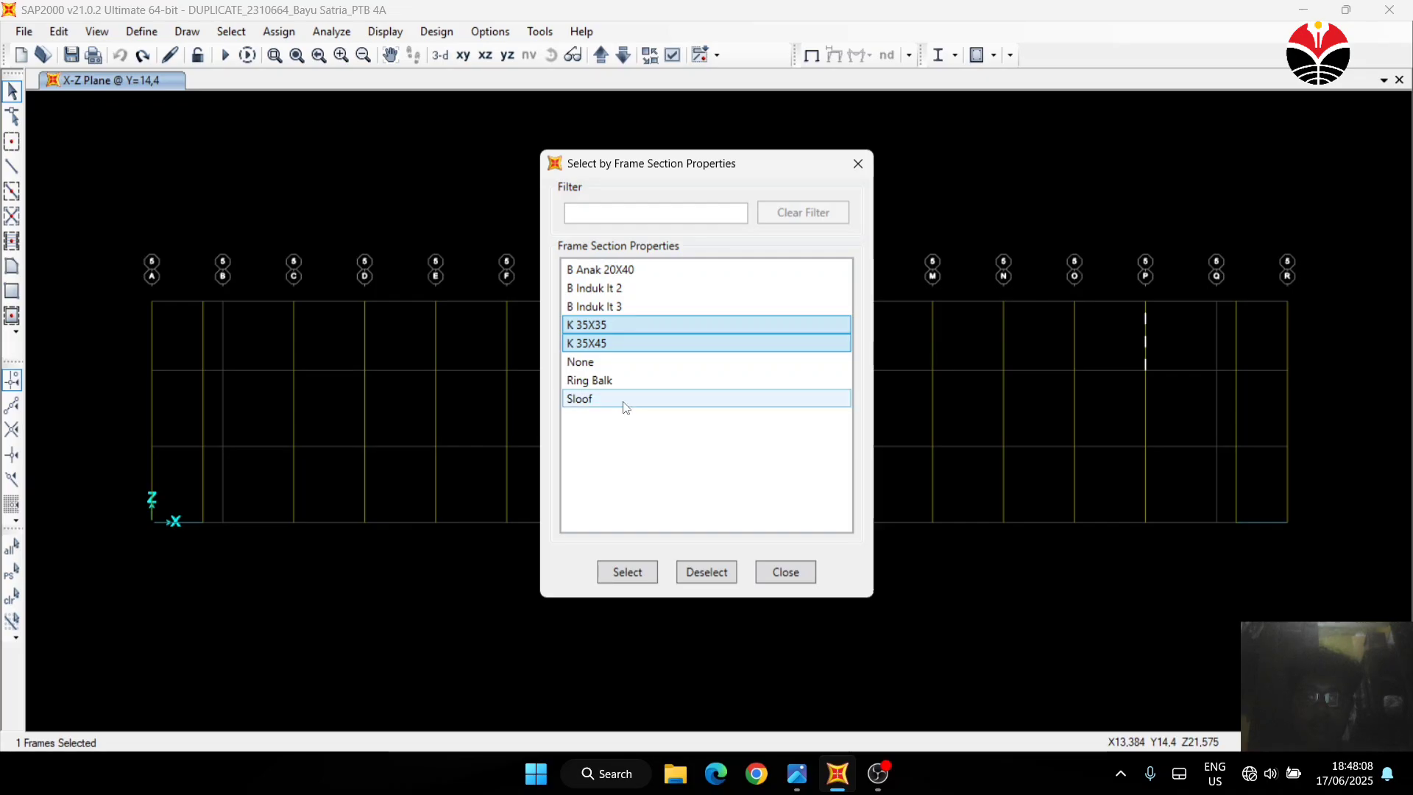
left_click(636, 580)
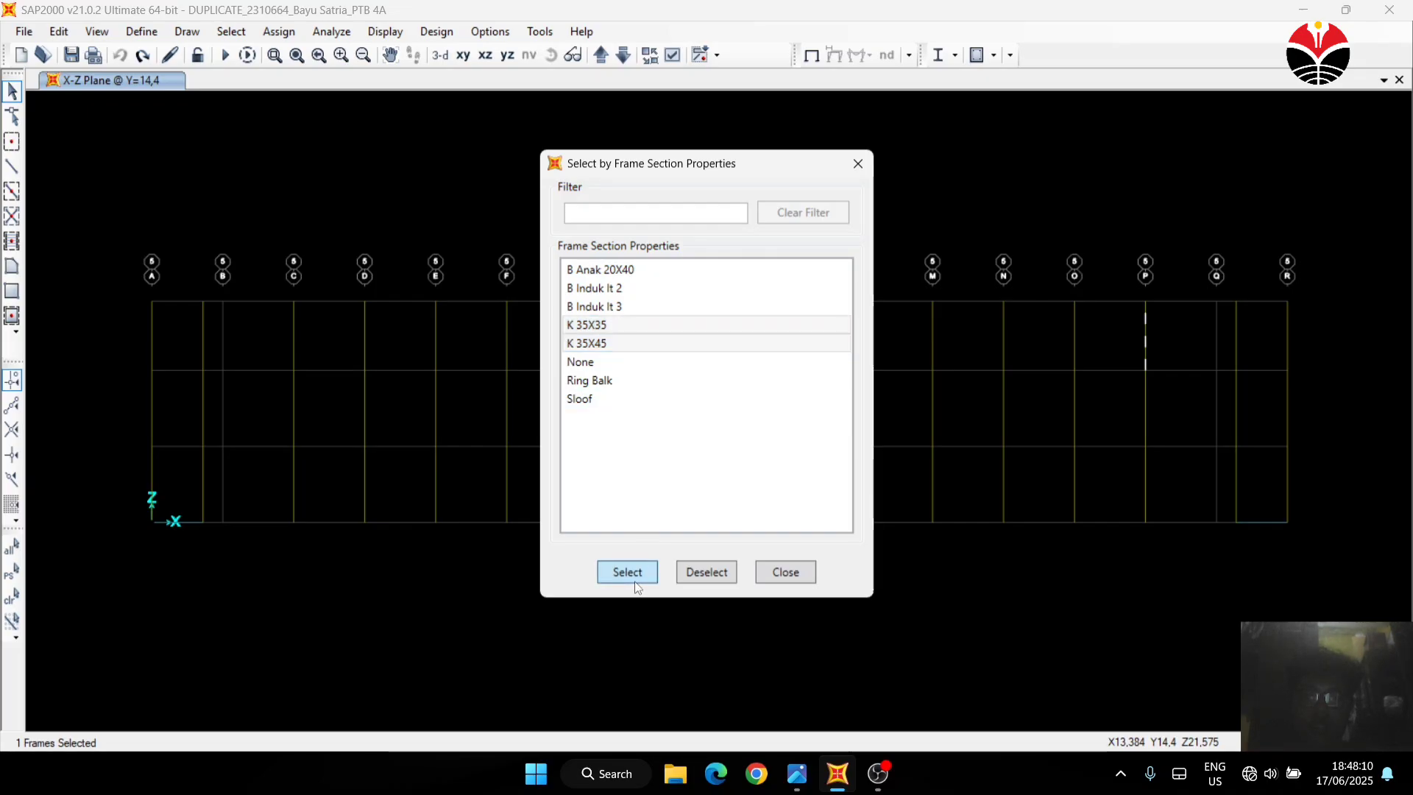
left_click(857, 166)
Show only the selected columns and view them in 3-D, rotated to a nearly frontal view along the building's length
right_click(855, 171)
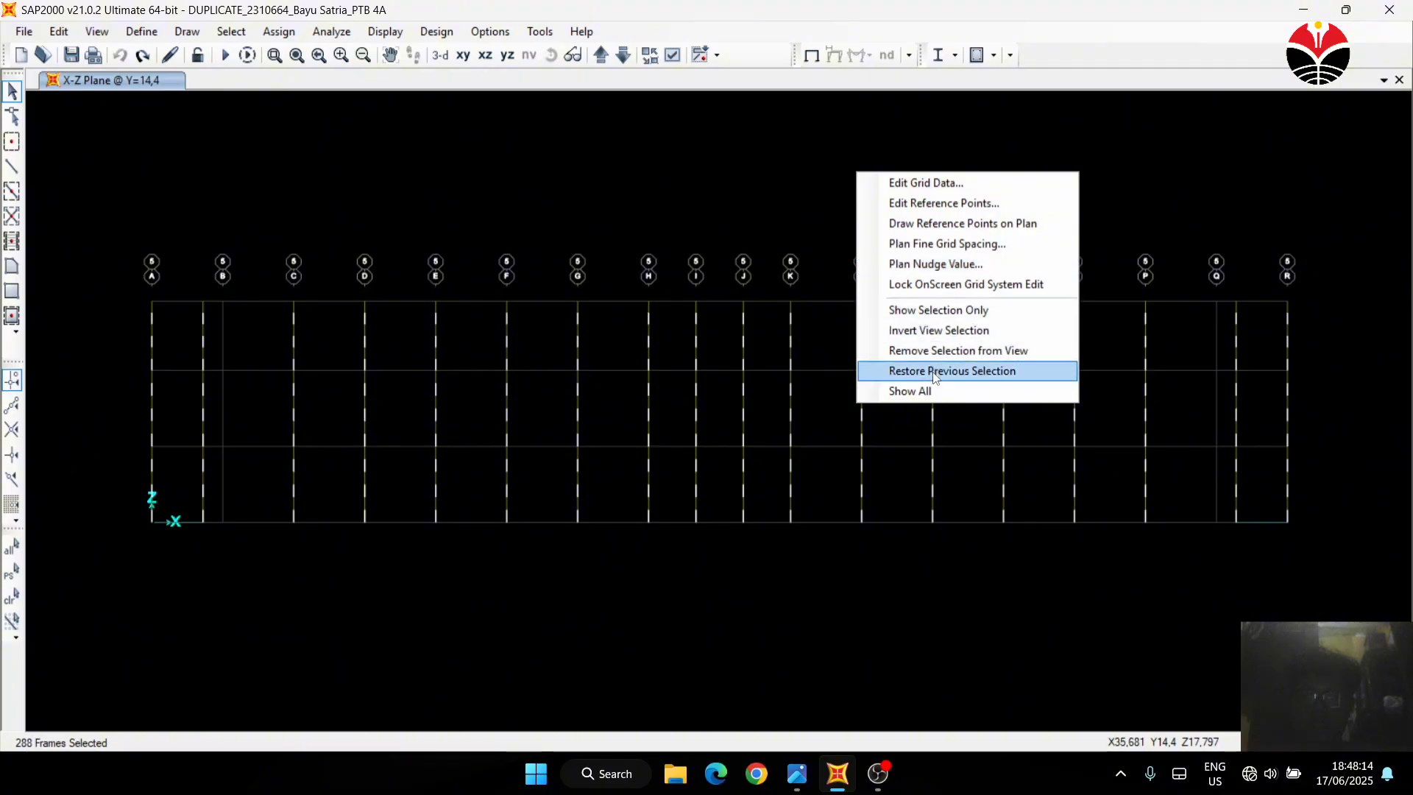
left_click(930, 312)
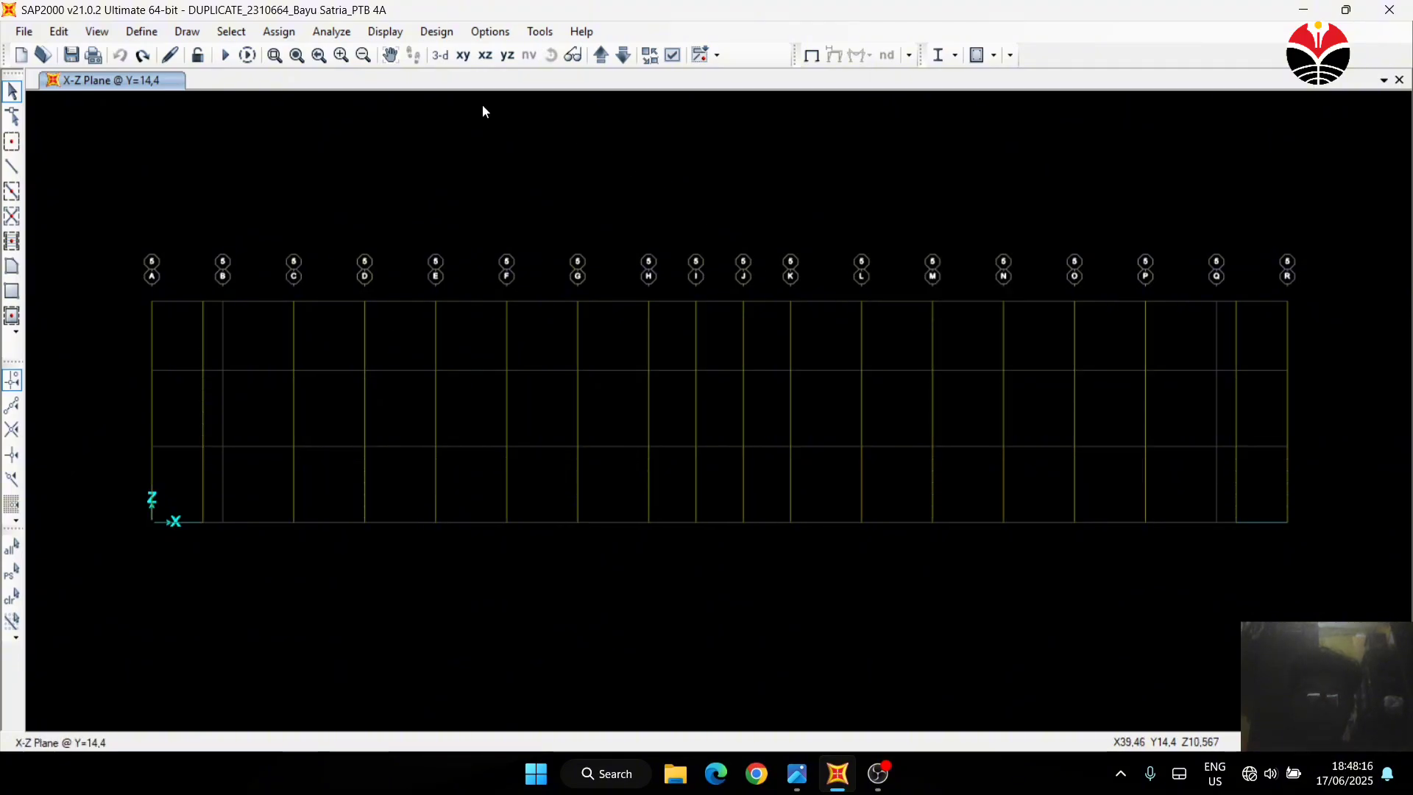
left_click(445, 55)
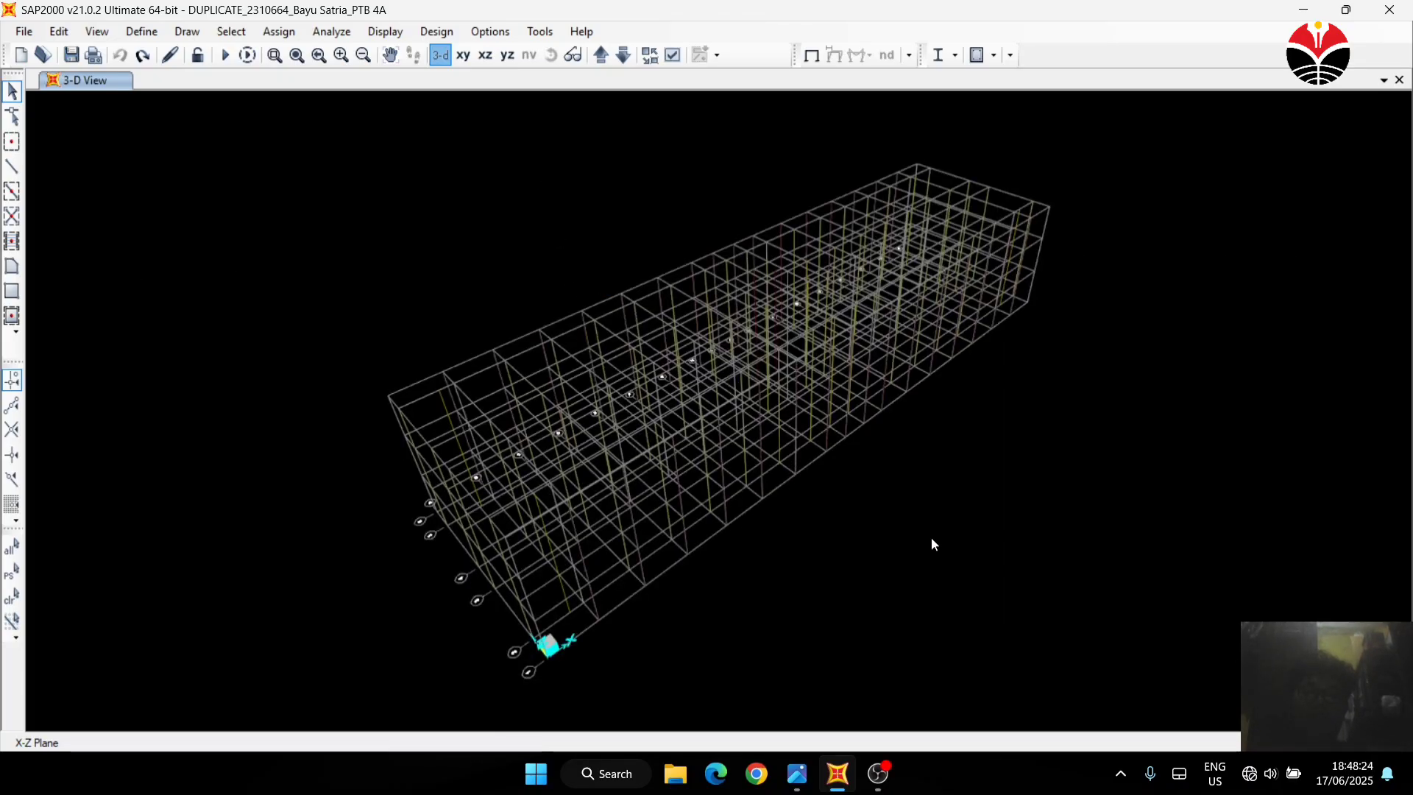
middle_click_drag(958, 554, 296, 268, "shift")
middle_click_drag(762, 255, 682, 287)
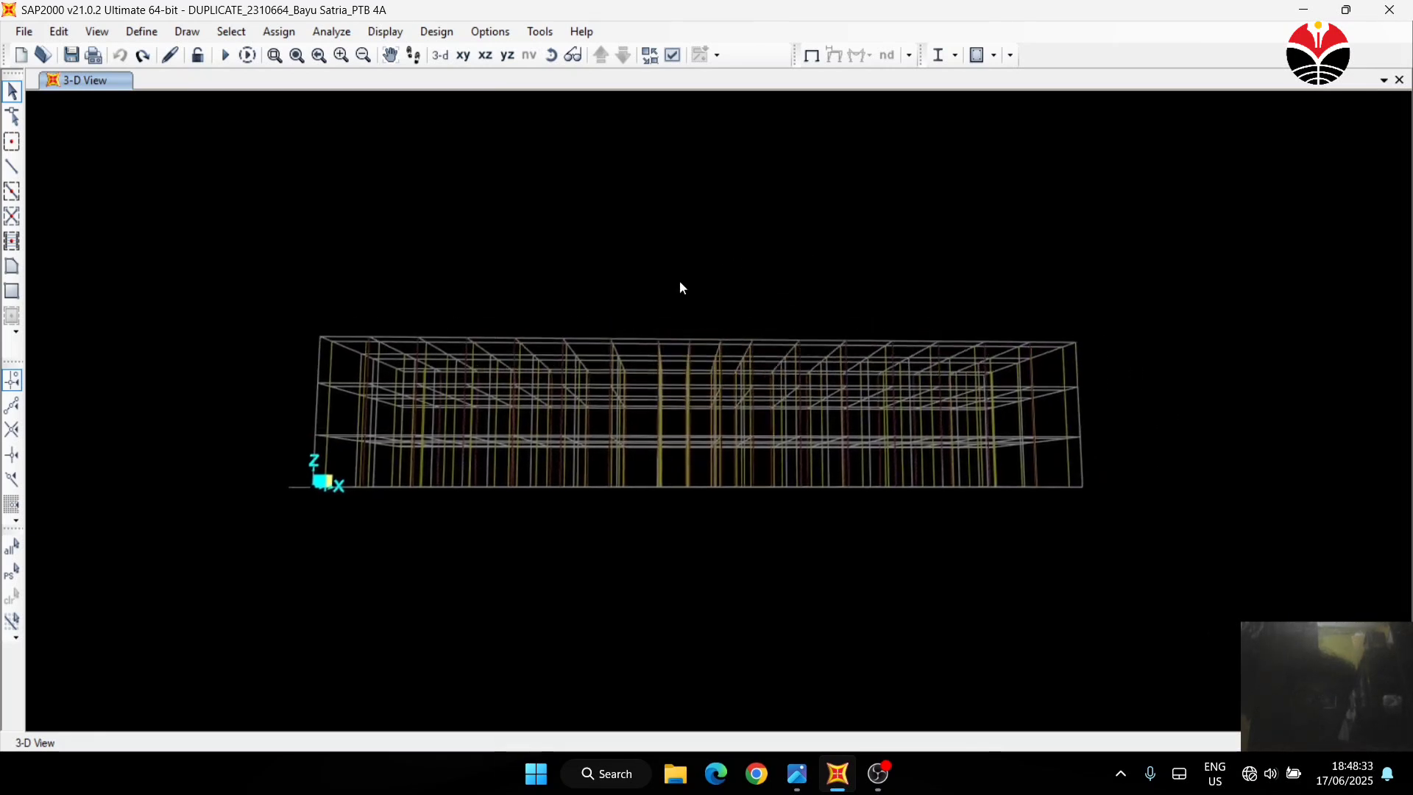
Hide the grid in the 3-D view so only the column frames are displayed
left_click(108, 37)
left_click(103, 32)
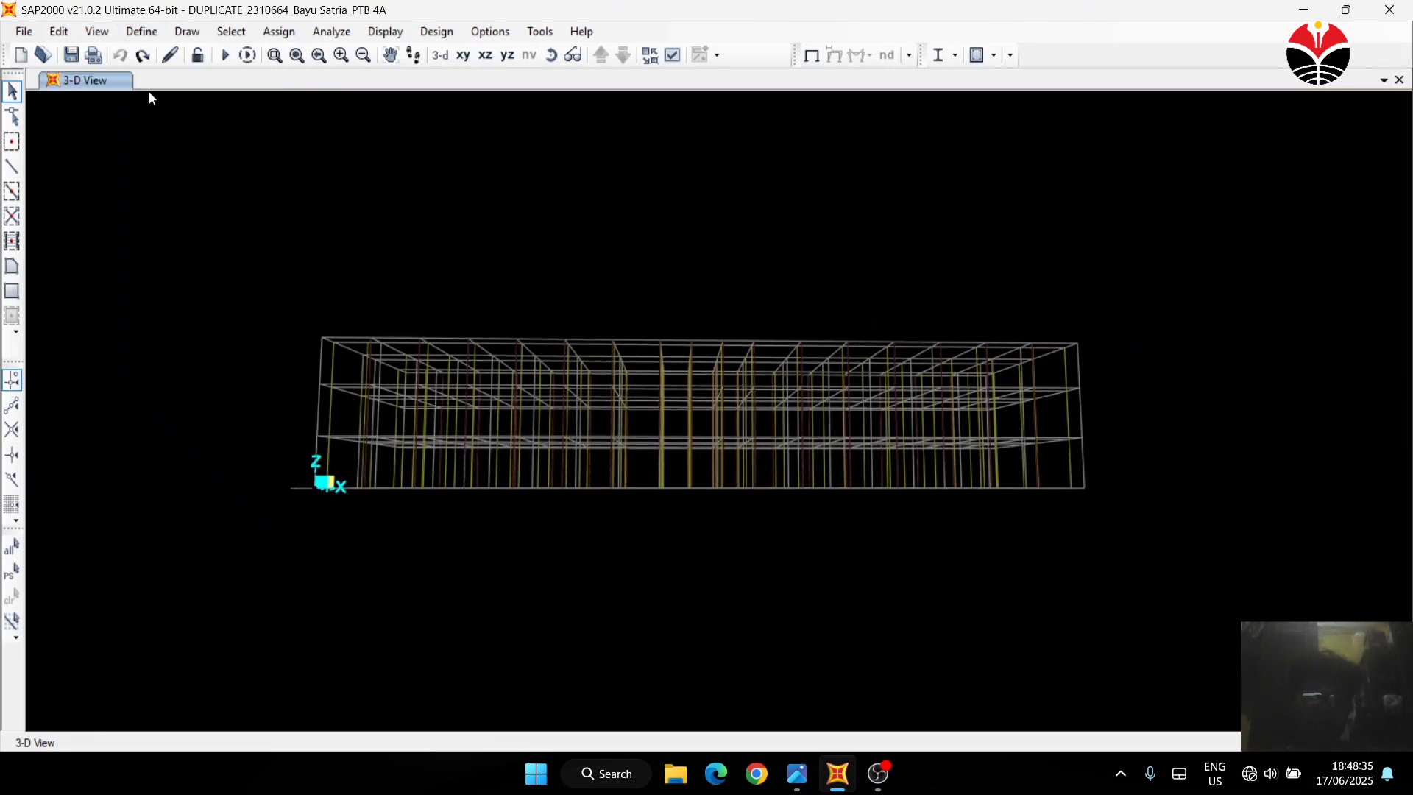
left_click(96, 33)
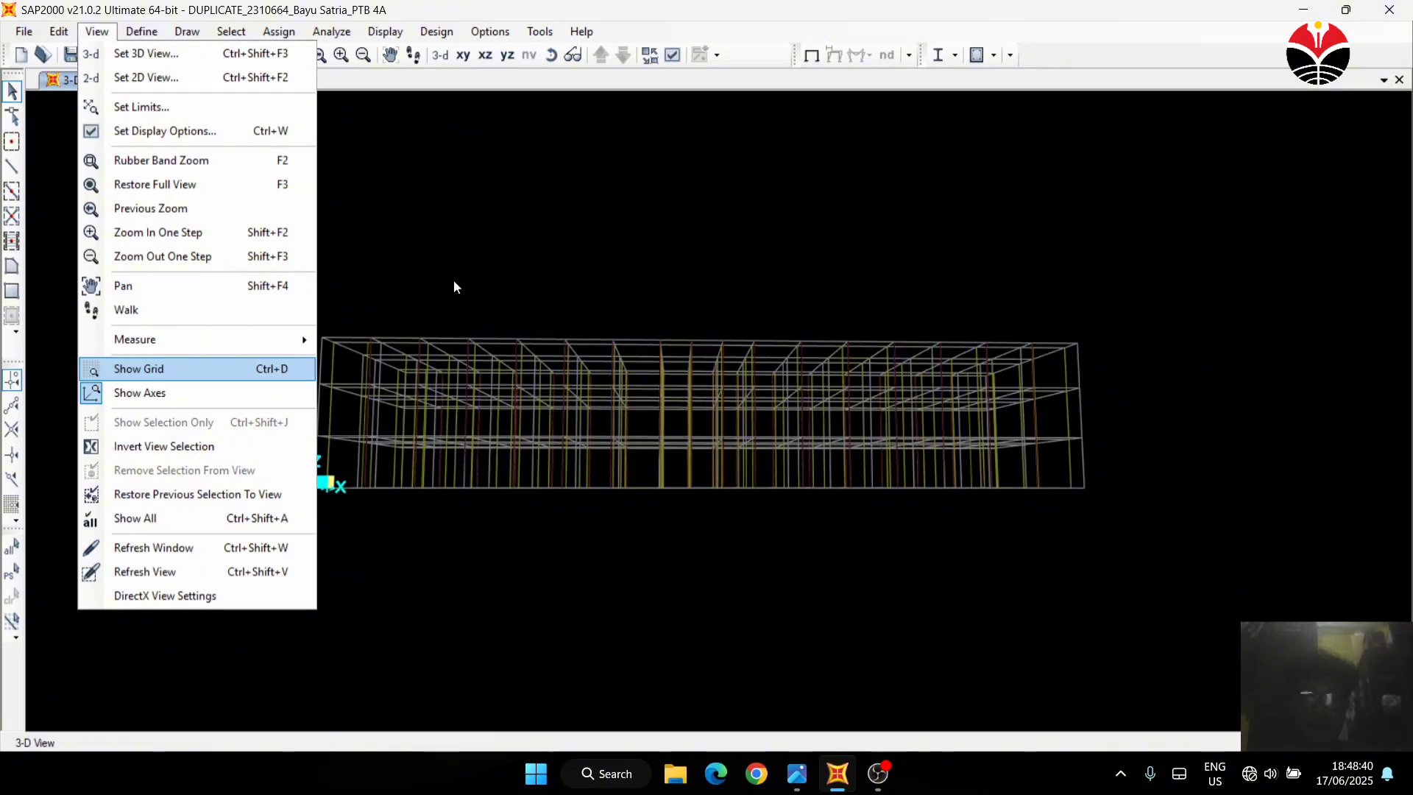
key("Return")
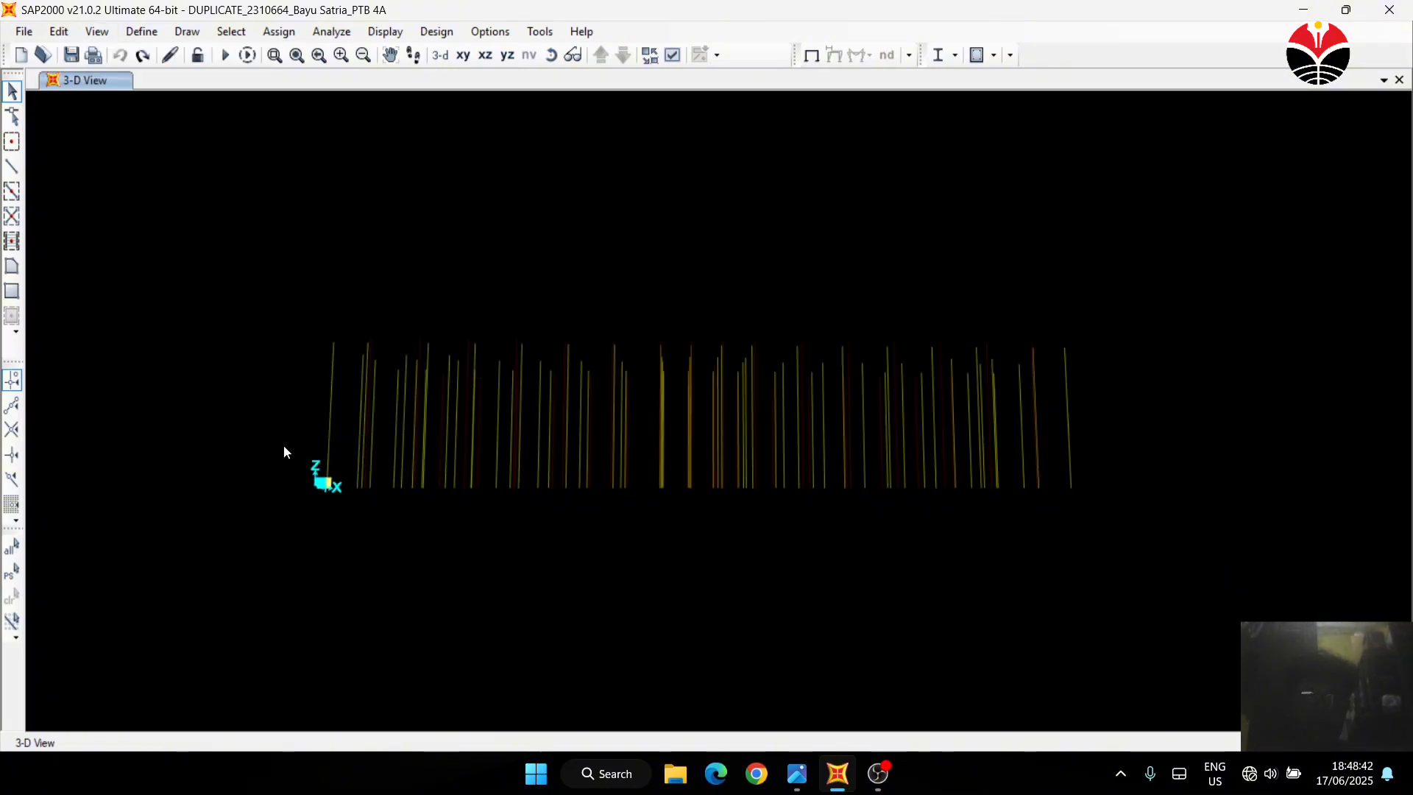
left_click_drag(284, 446, 485, 497)
left_click_drag(895, 537, 1145, 538)
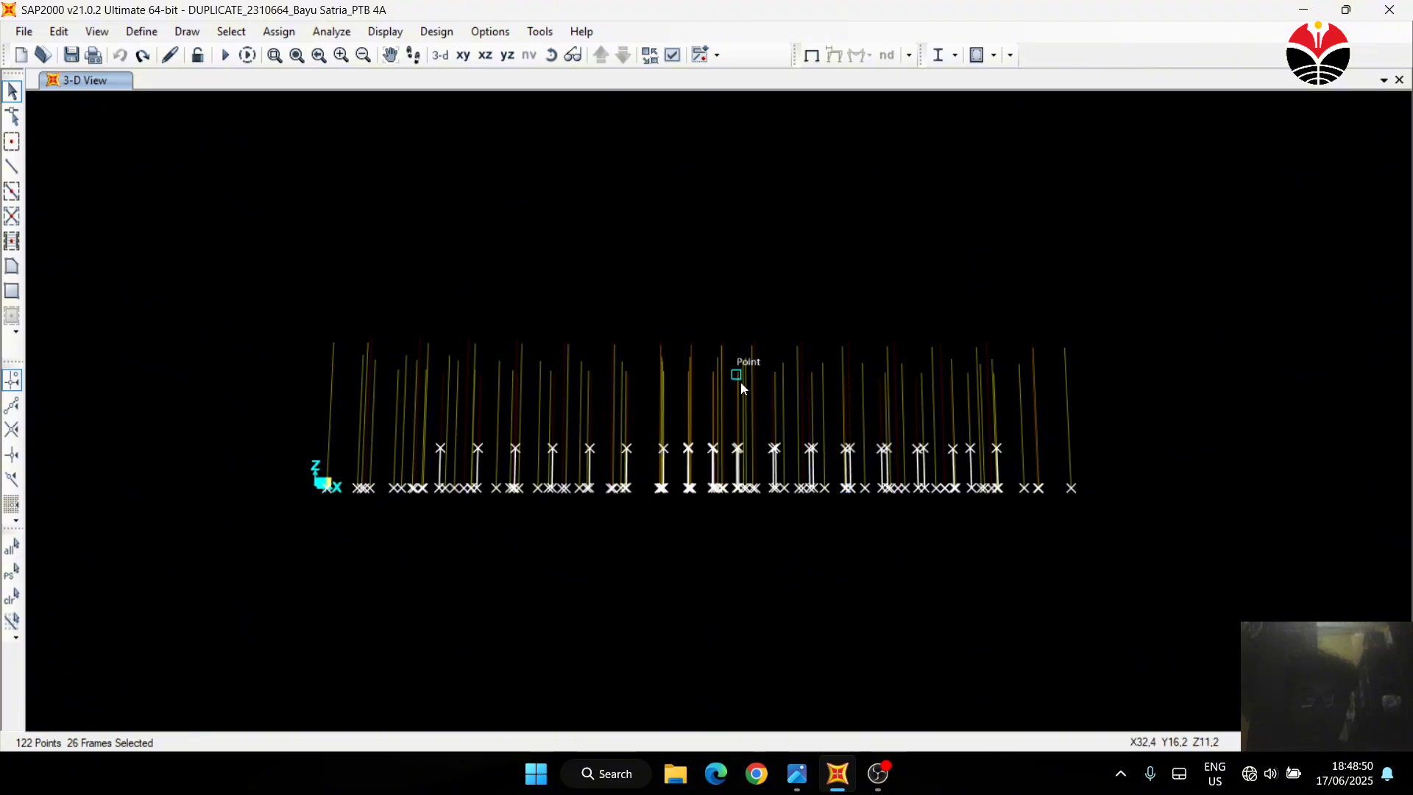
key("Delete")
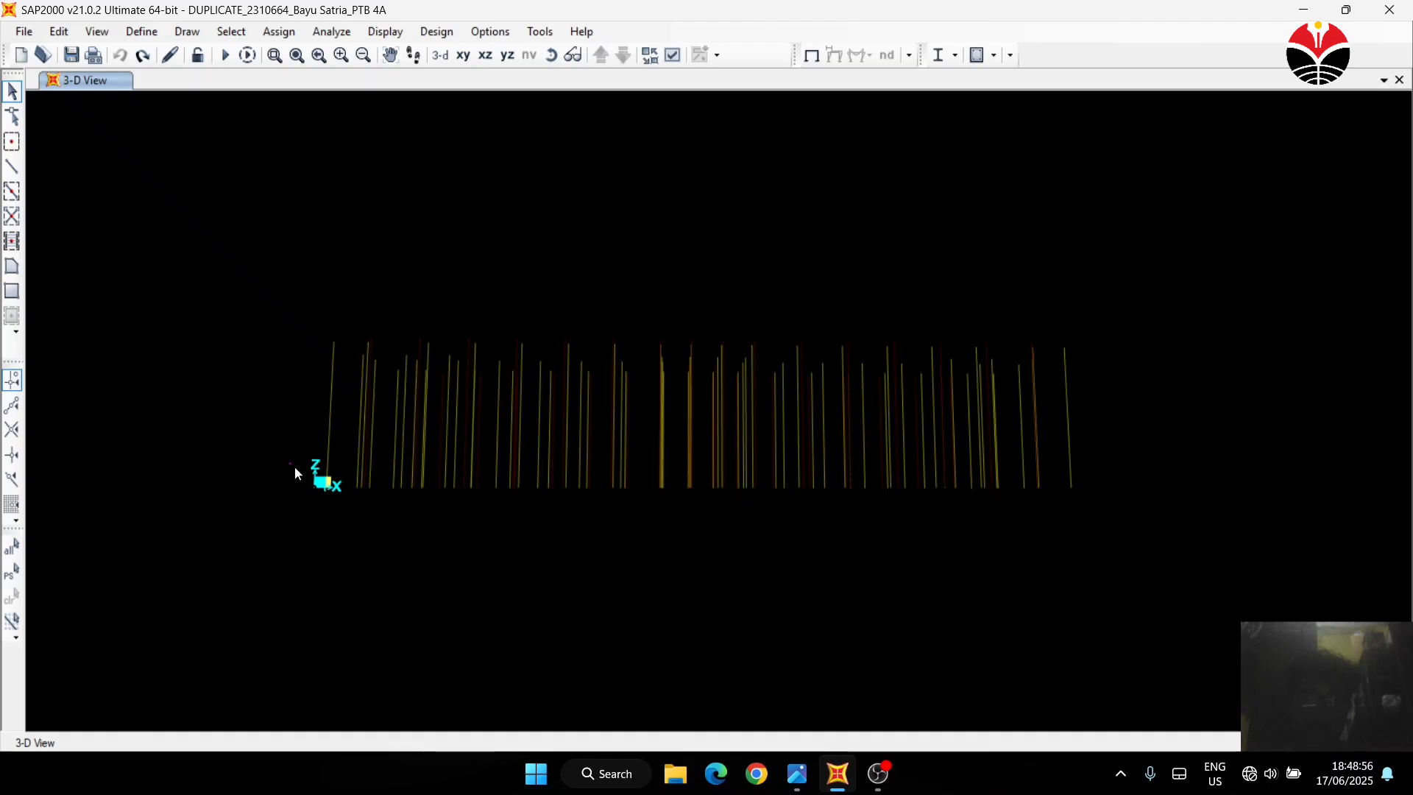
left_click_drag(289, 463, 500, 490)
left_click_drag(425, 455, 423, 456)
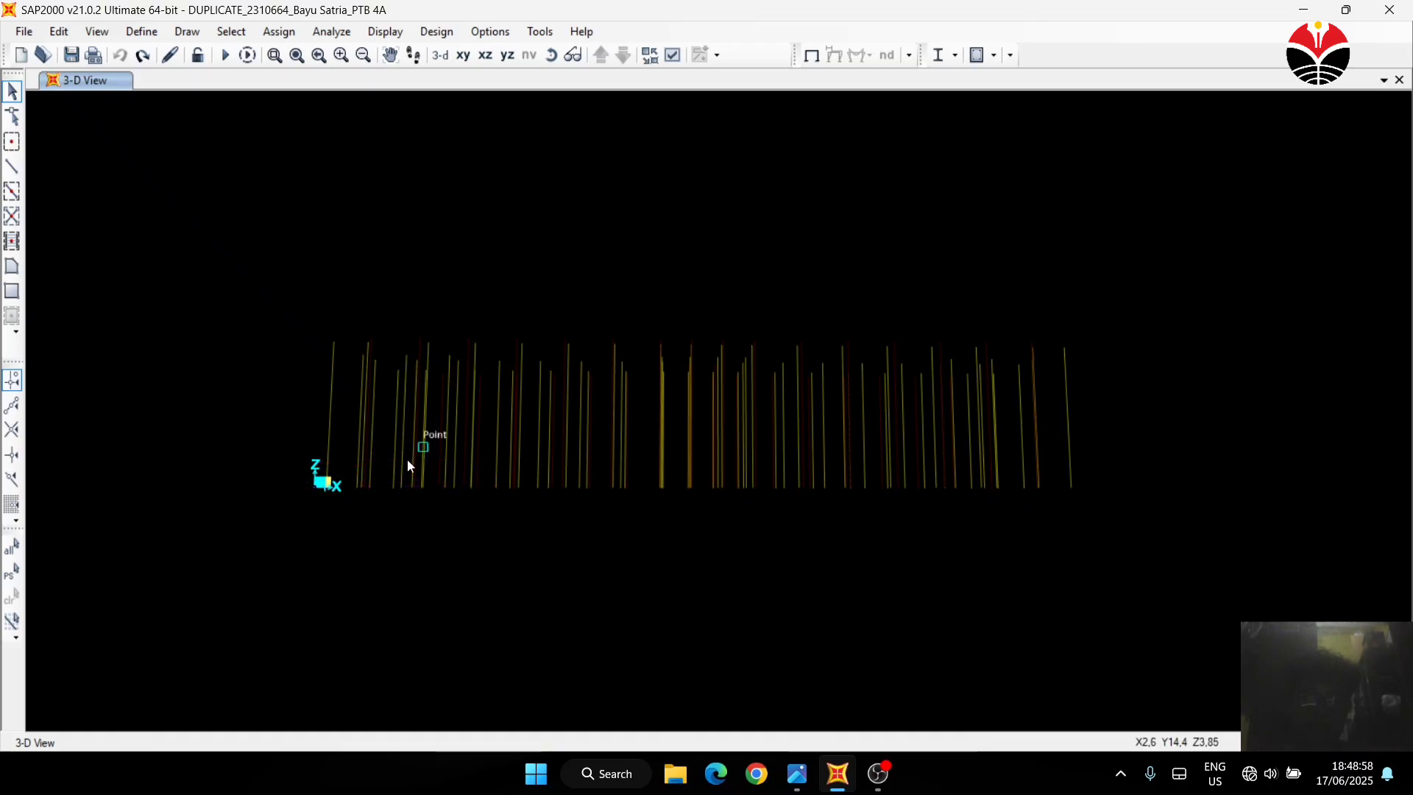
Select the base joints of all columns and assign fixed restraints in all three translations and all three rotations
left_click_drag(283, 474, 429, 507)
left_click_drag(647, 521, 1115, 517)
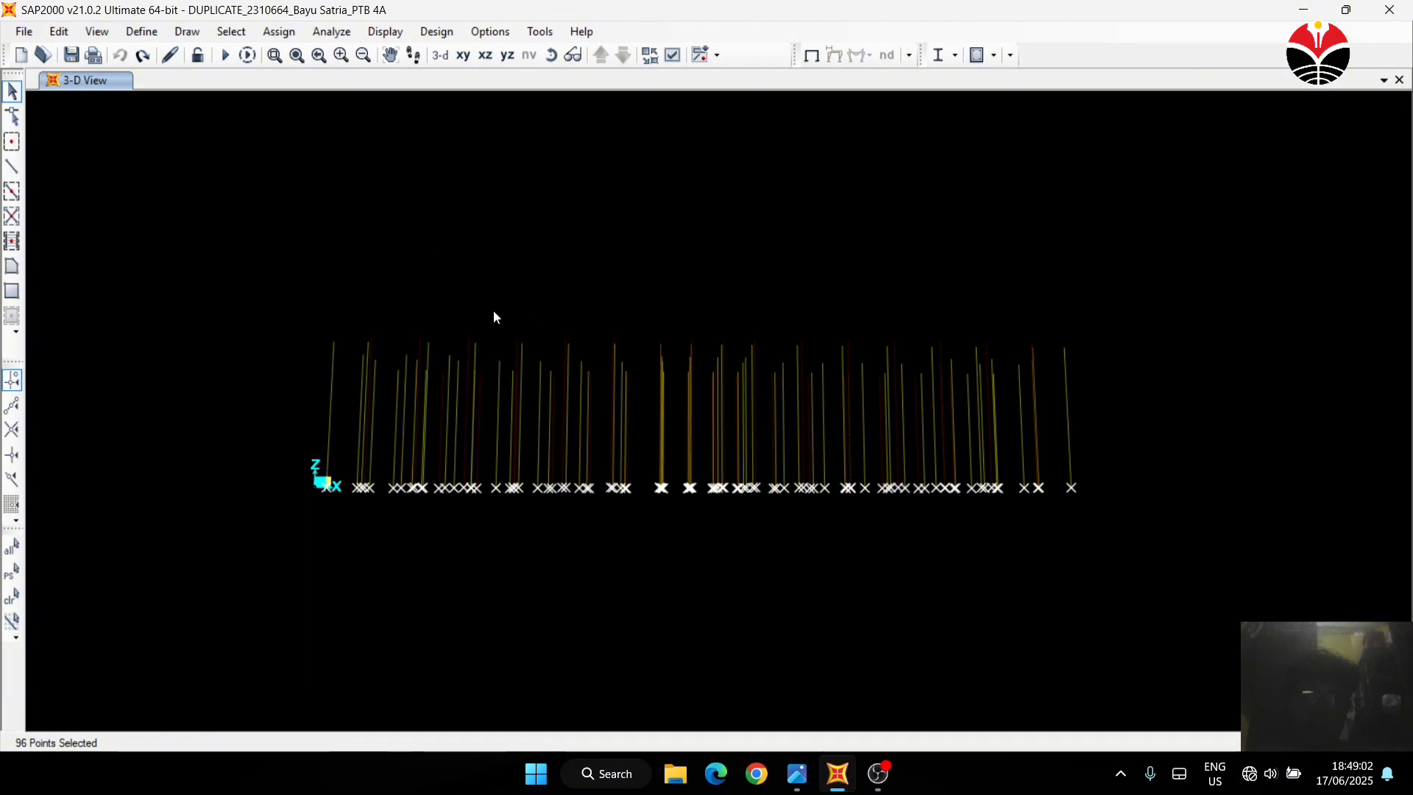
left_click(287, 32)
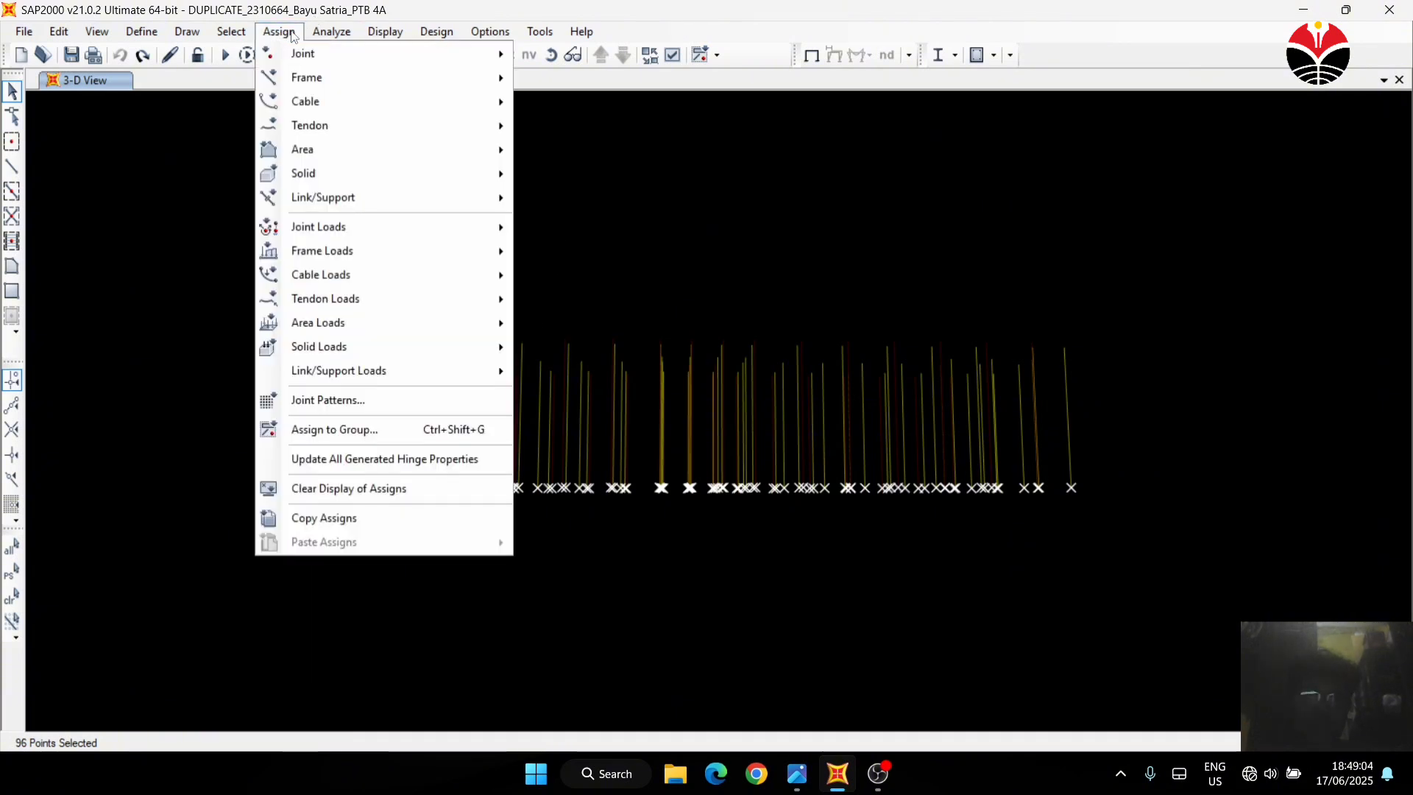
mouse_move(460, 58)
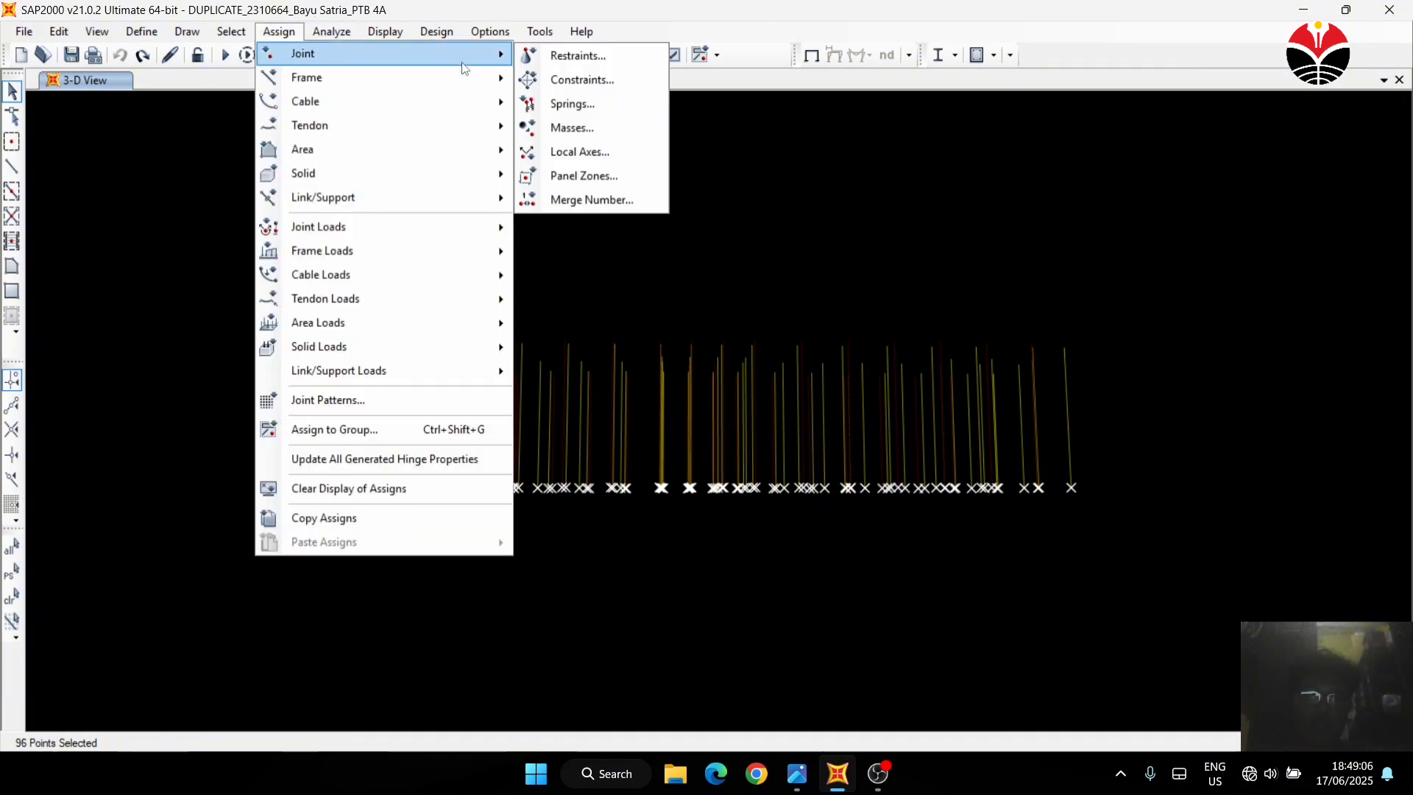
left_click(542, 59)
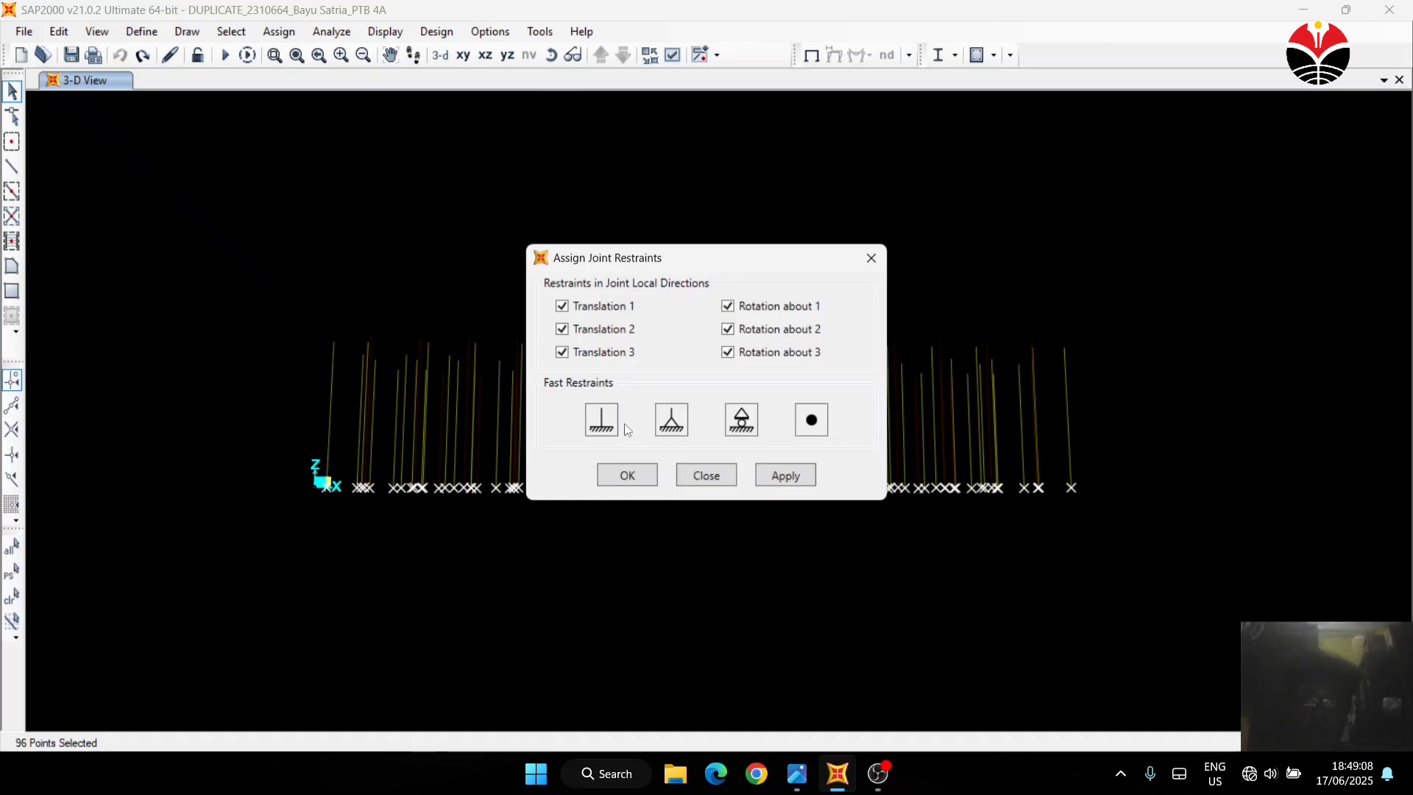
left_click(785, 476)
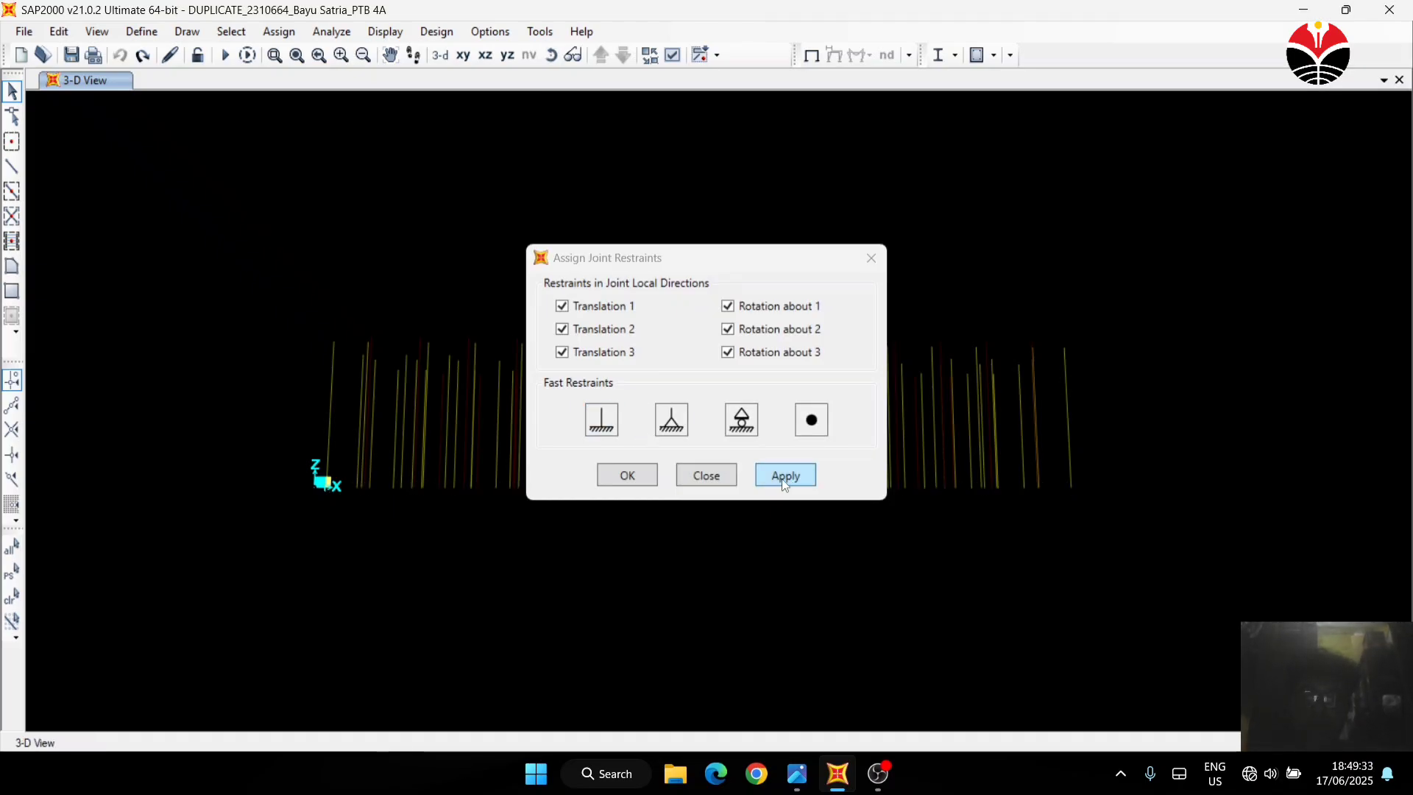
left_click(627, 475)
Bring all hidden elements back into view in the X-Y plan at Z=0
middle_click_drag(657, 352, 685, 243, "shift")
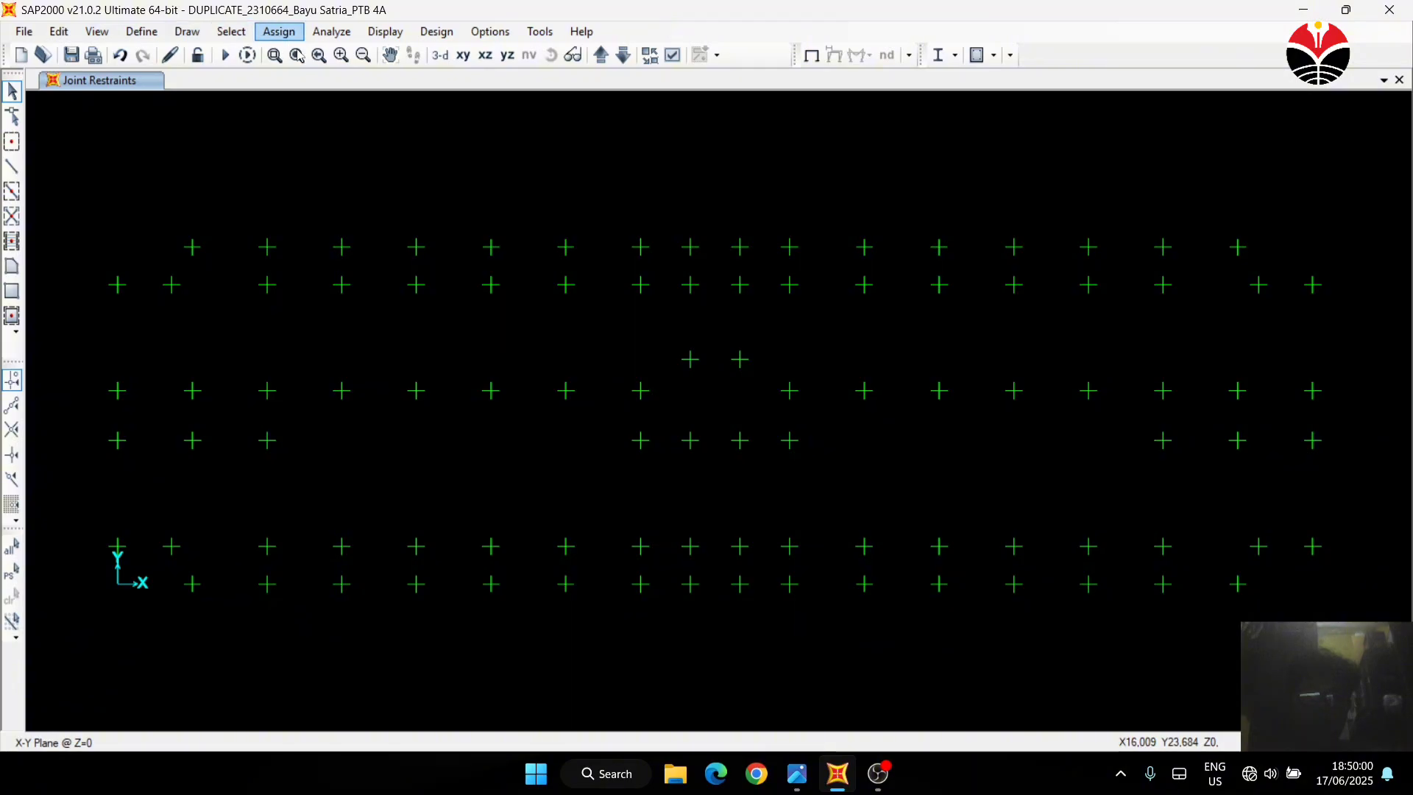
right_click(401, 171)
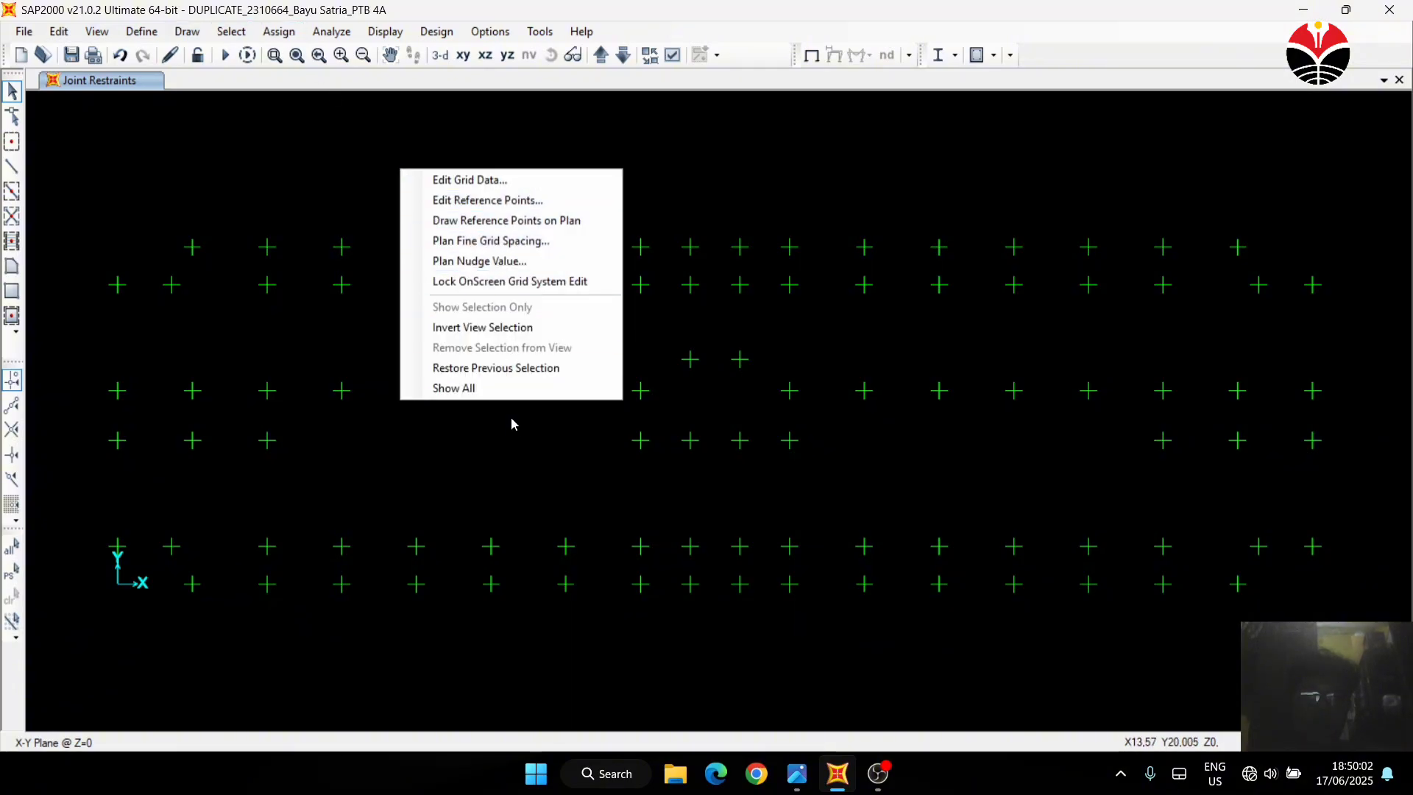
left_click(493, 391)
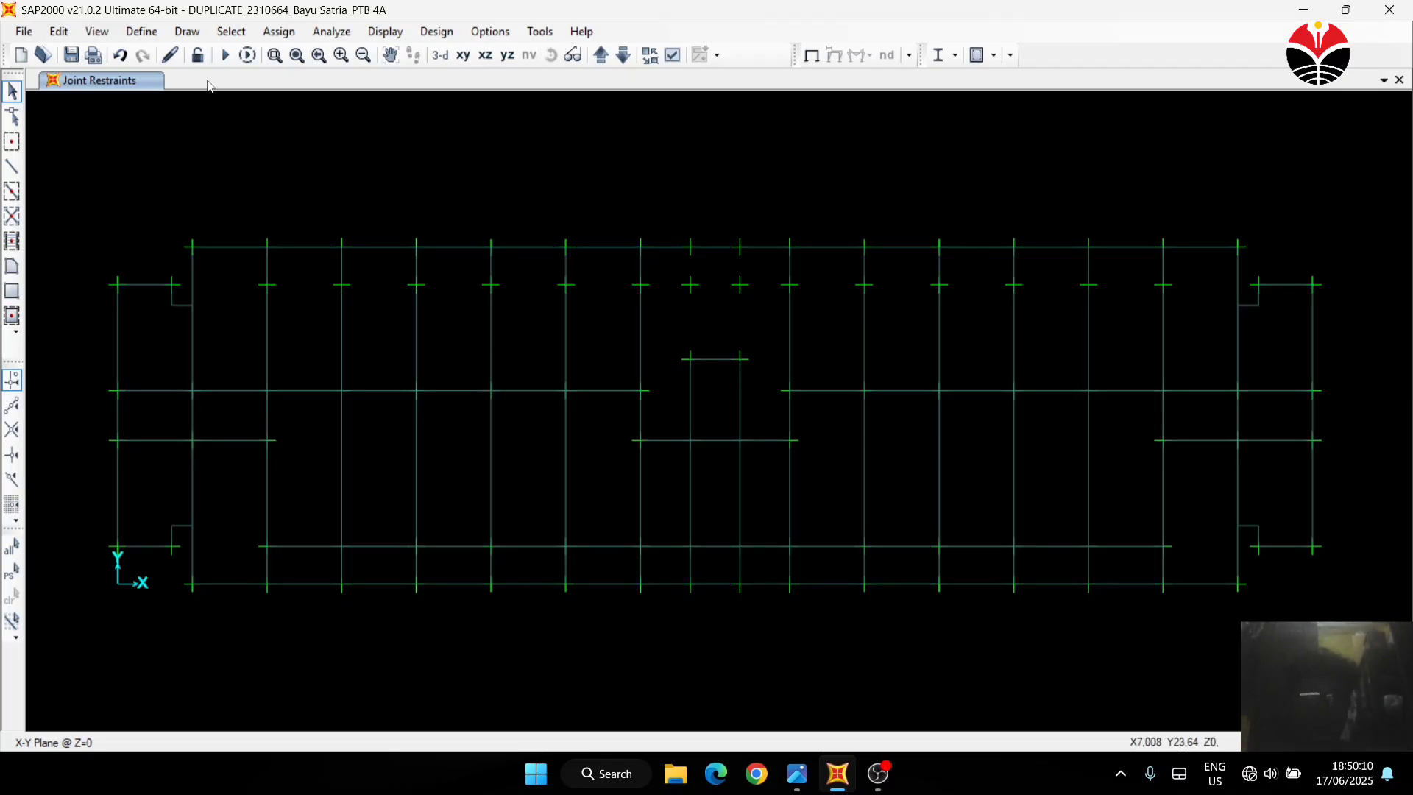
Select the beam frames by frame section property and show only that selection in the plan at Z=0
left_click(231, 31)
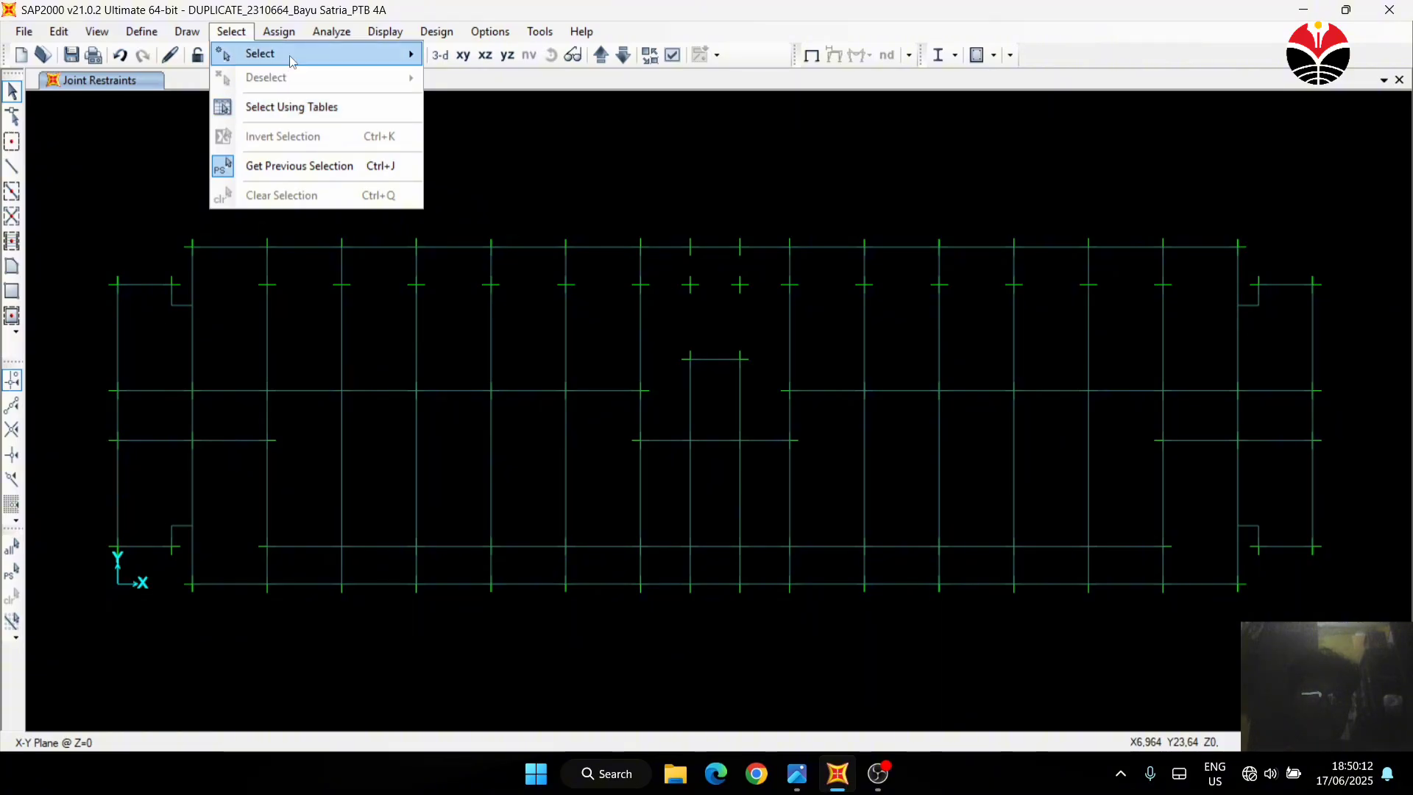
mouse_move(401, 53)
mouse_move(535, 216)
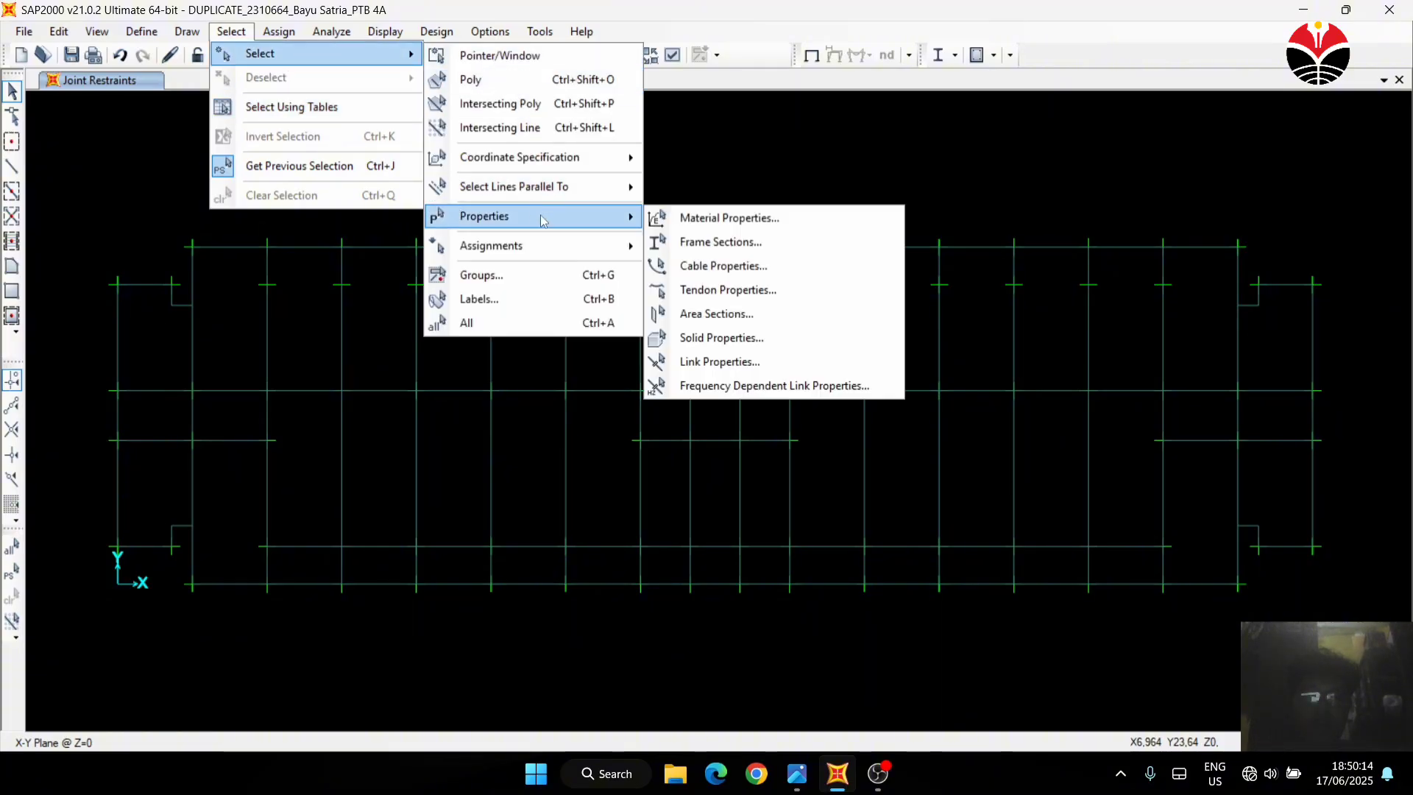
left_click(721, 241)
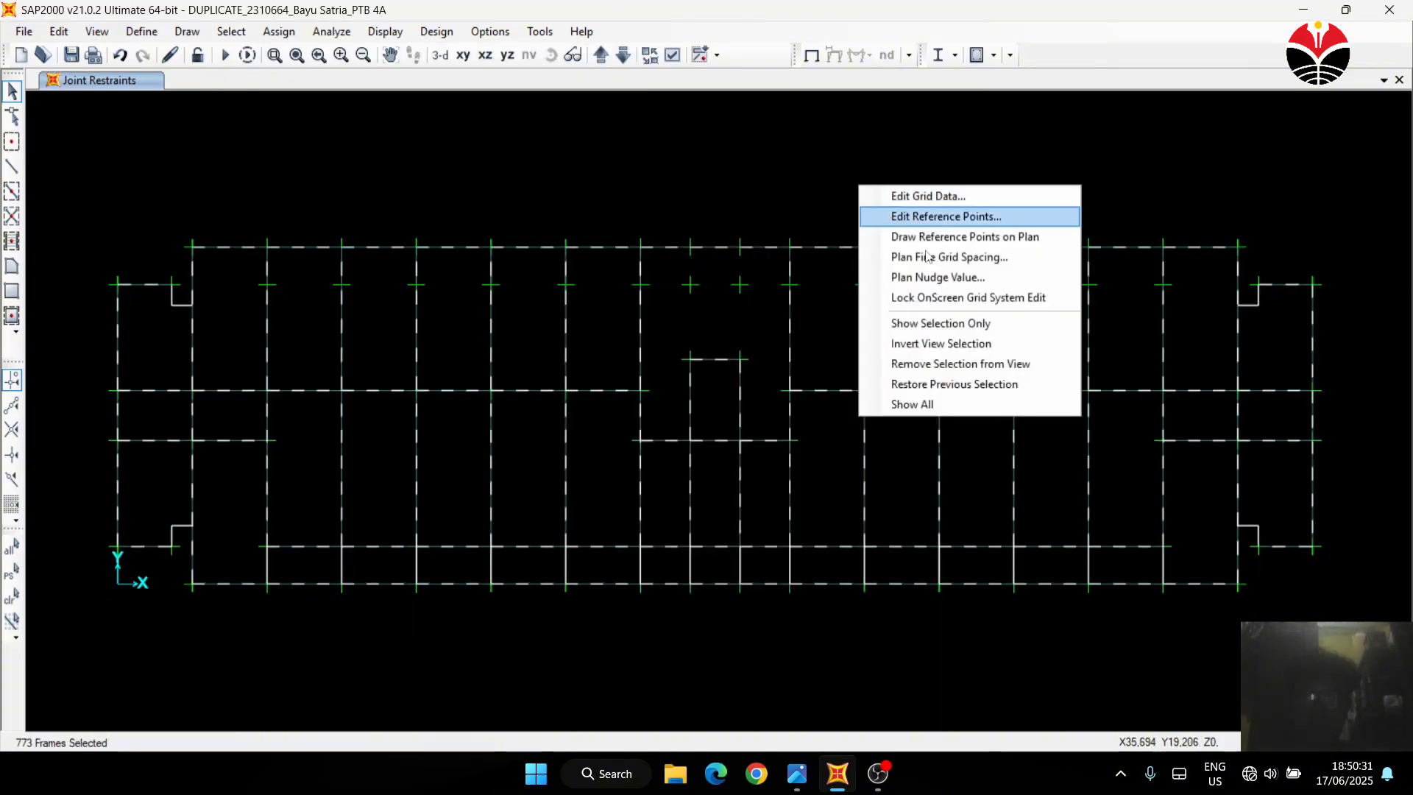
left_click(937, 321)
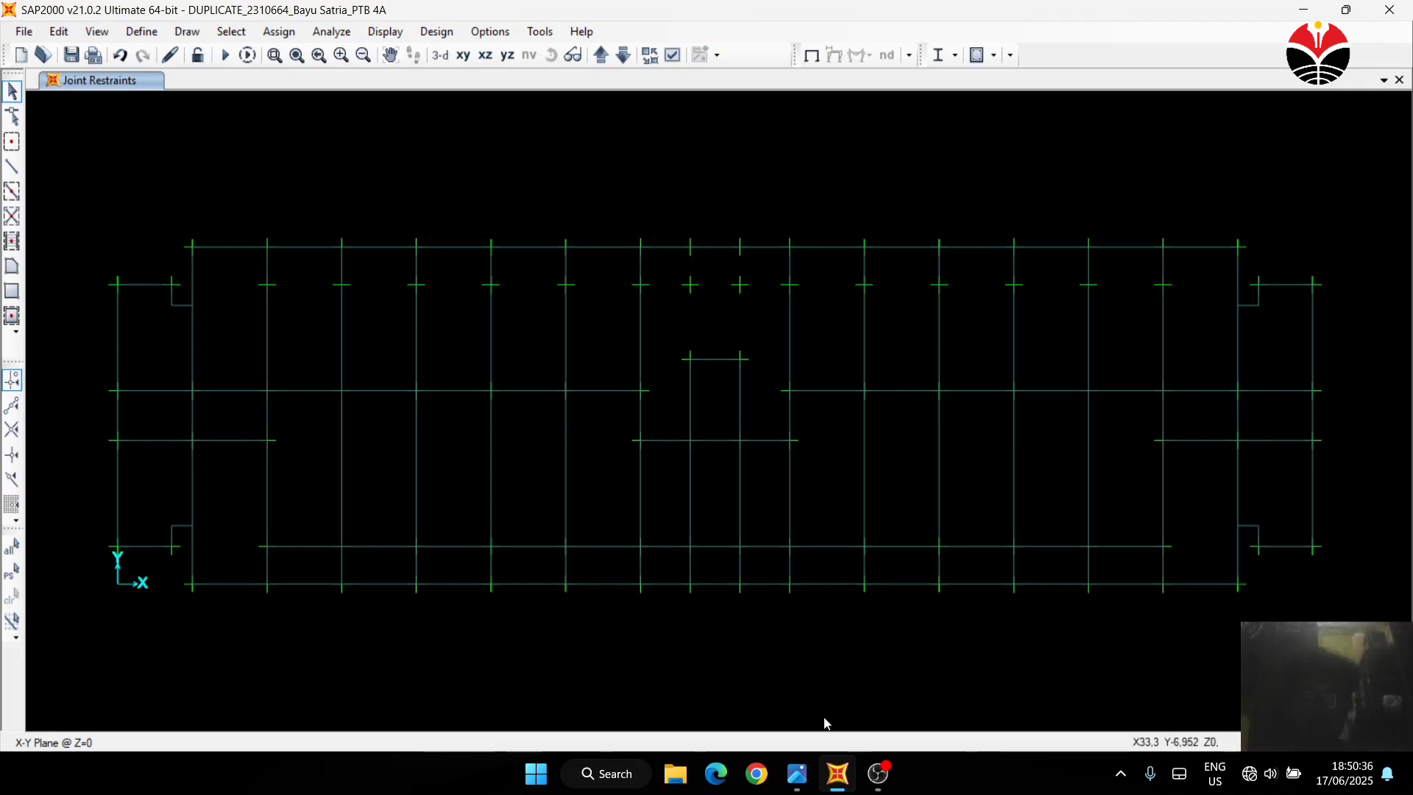
Examine the slab layout drawing of Gedung FPTI UPI C in the image viewer and return to SAP2000
left_click(803, 775)
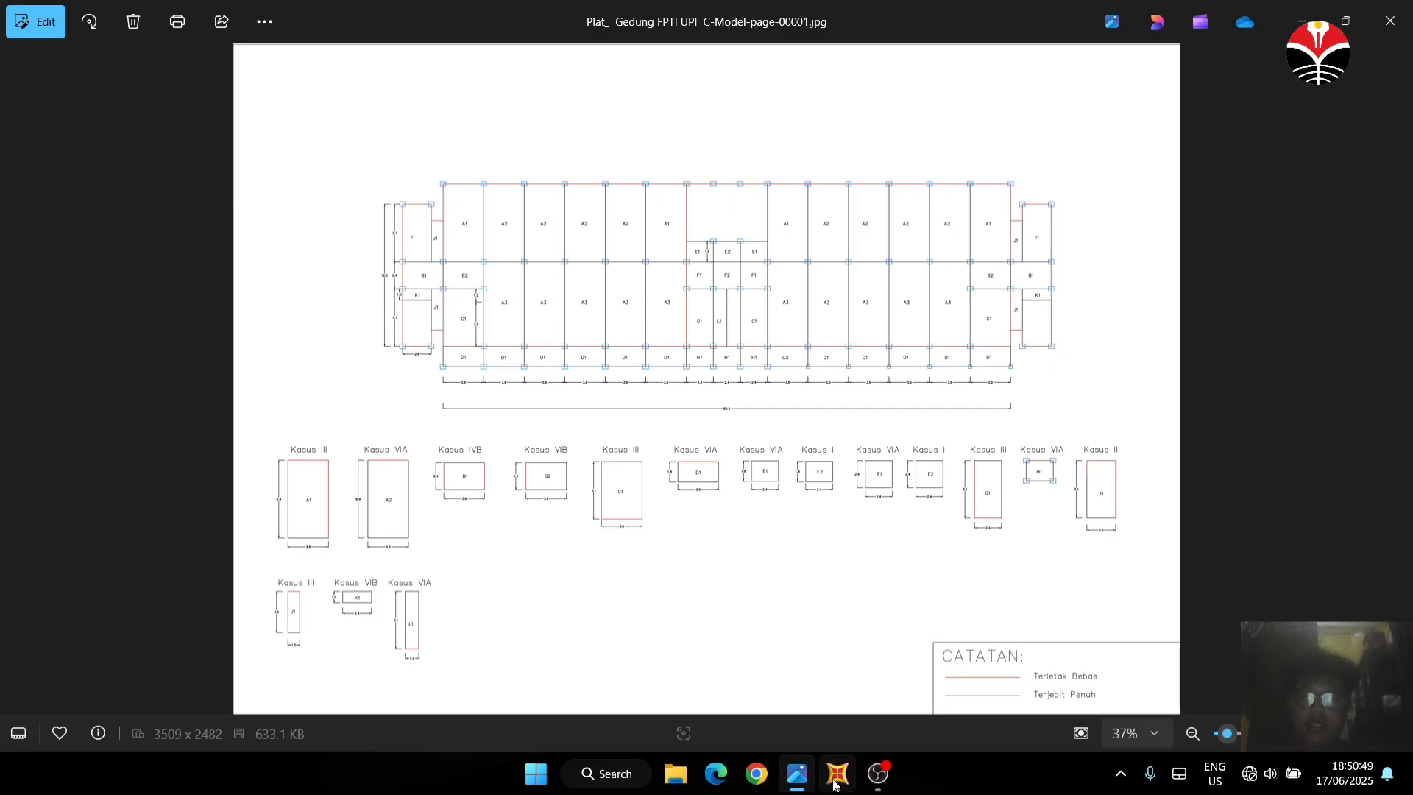
mouse_move(835, 784)
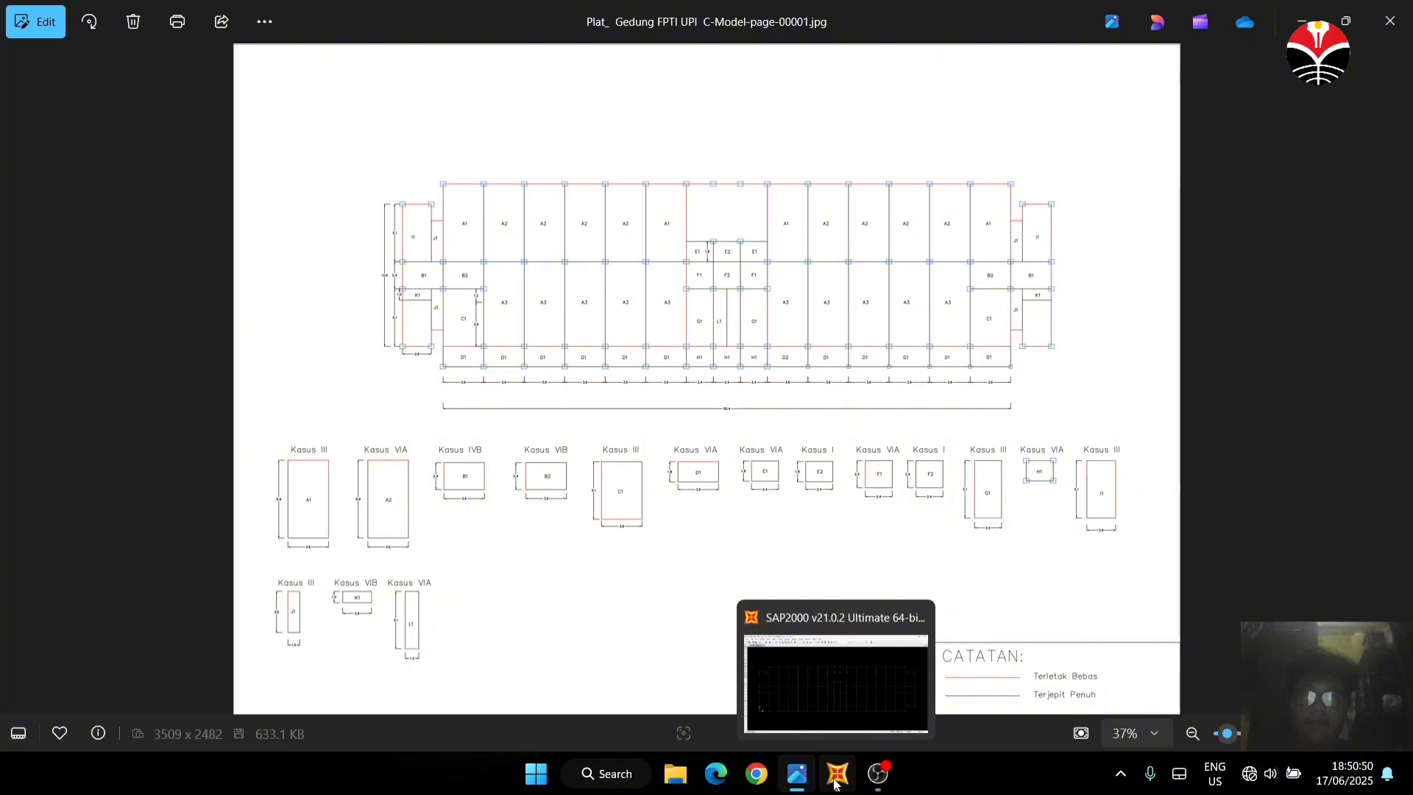
left_click(835, 780)
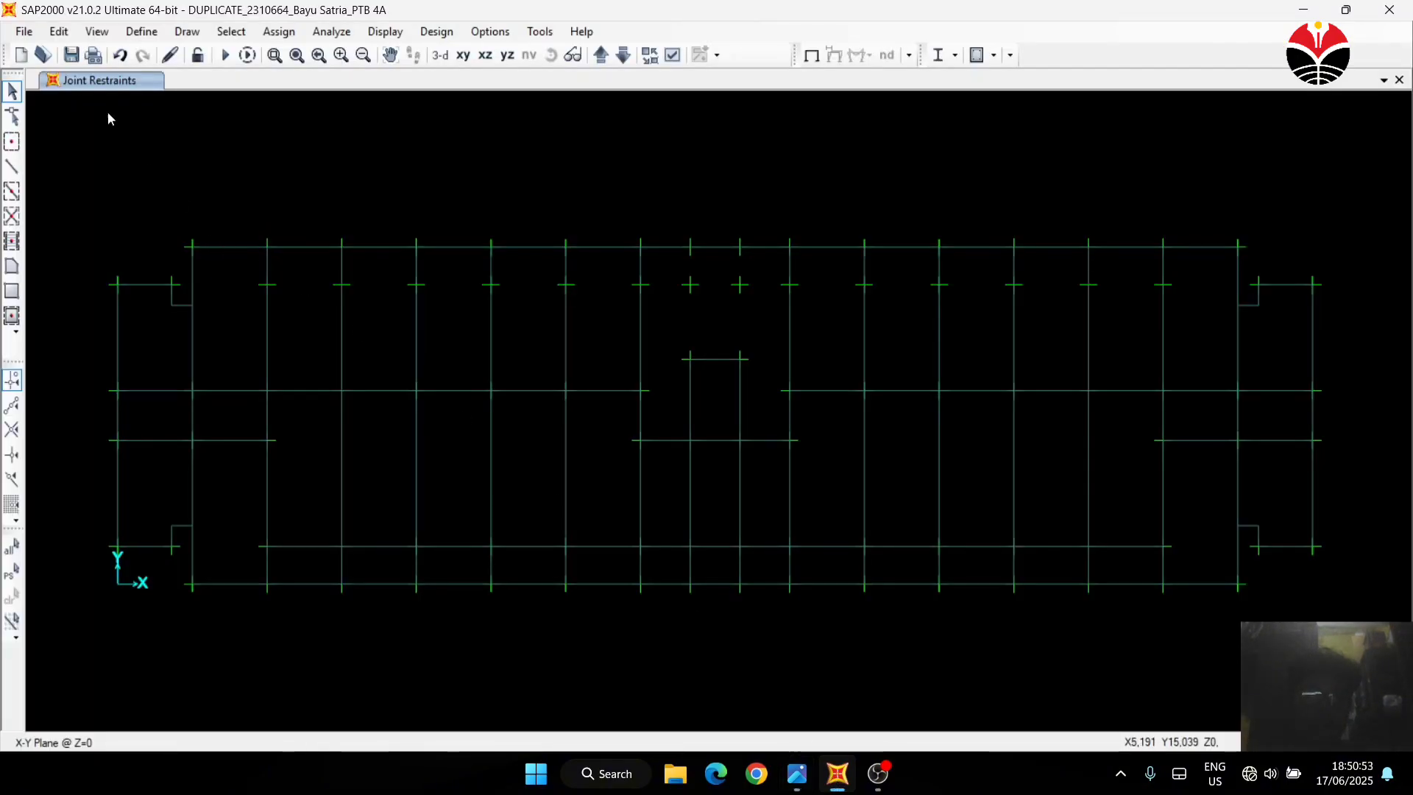
Turn the grid lines back on in the X-Y plan at Z=0 and check the beam layout against them
left_click(97, 31)
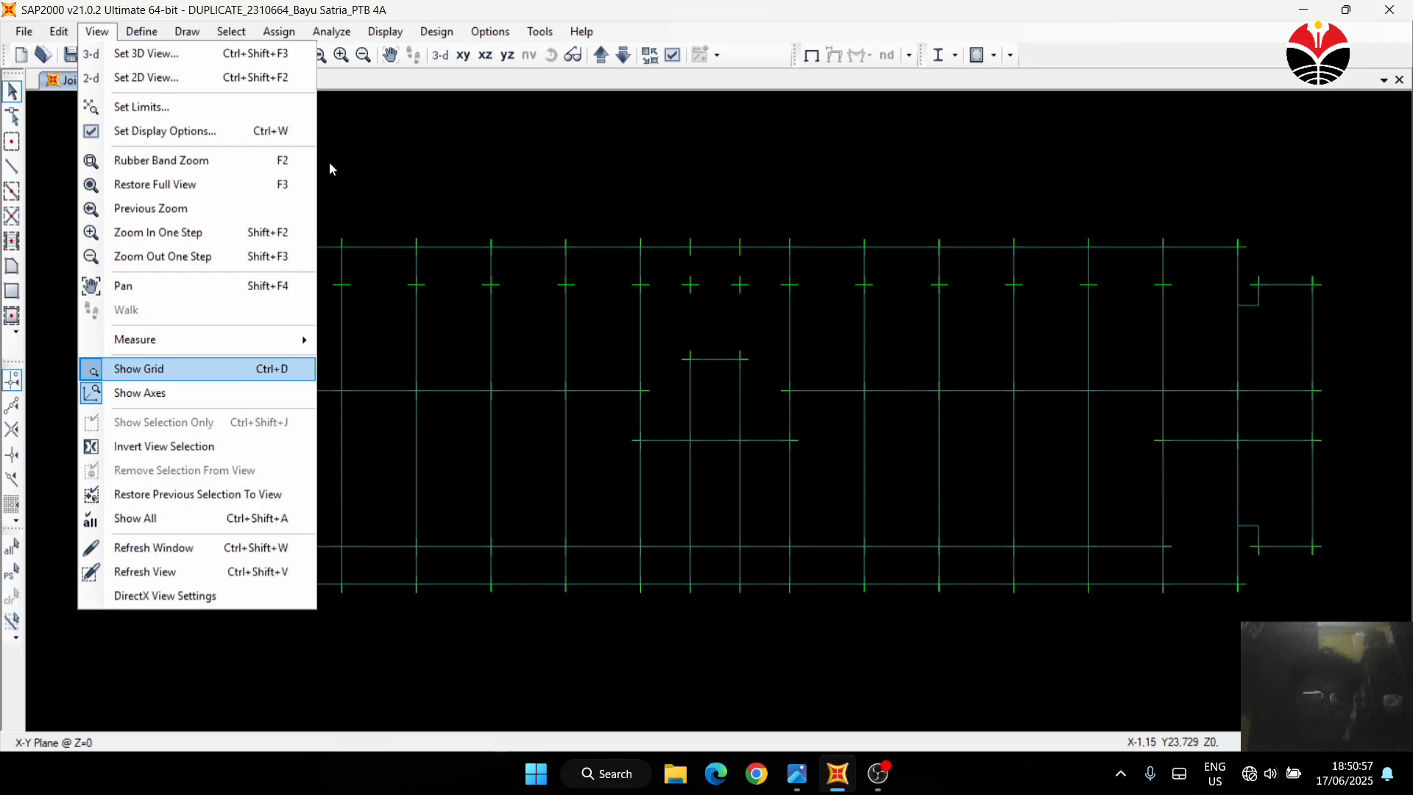
key("ctrl+d")
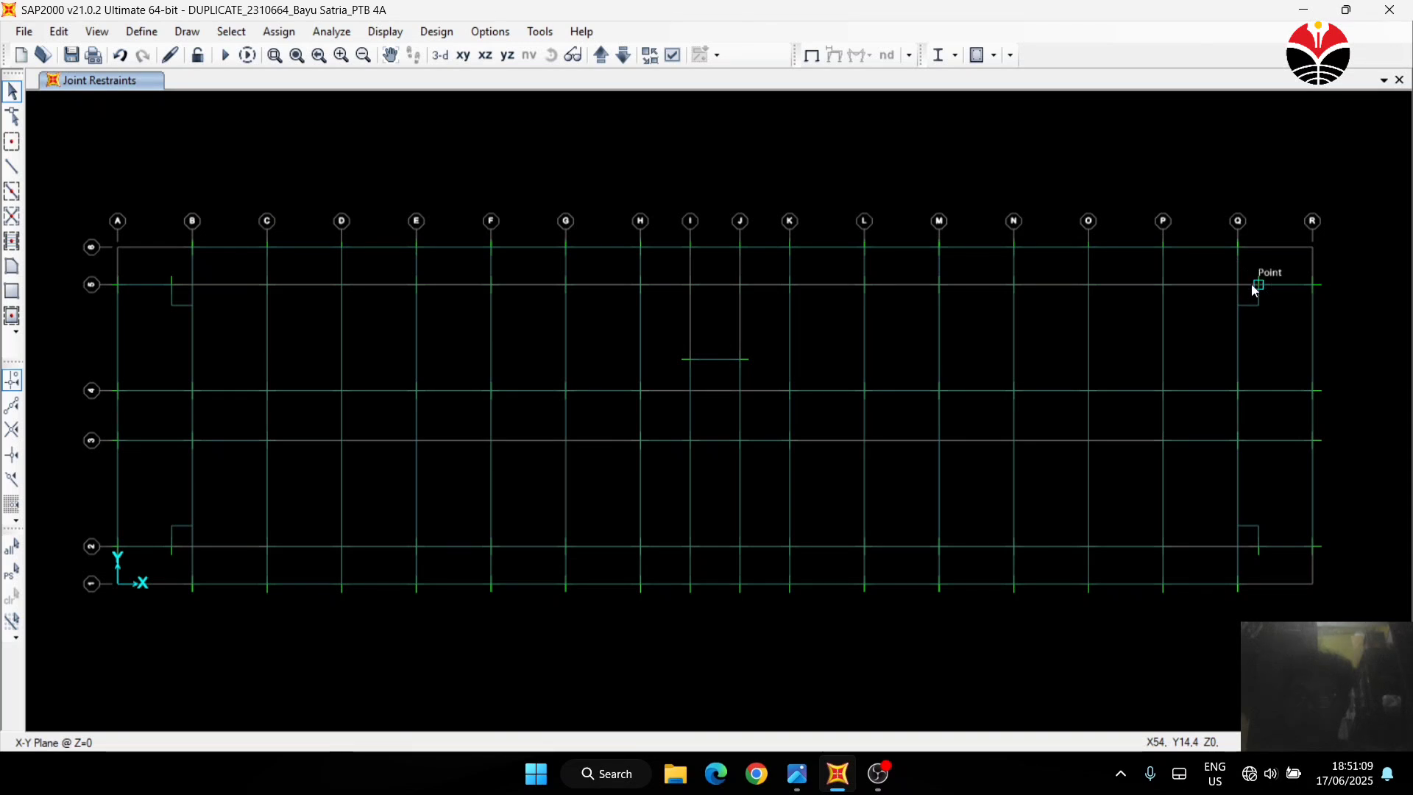
scroll(1244, 296, "up", 3)
scroll(863, 353, "down", 2)
scroll(832, 352, "down", 4)
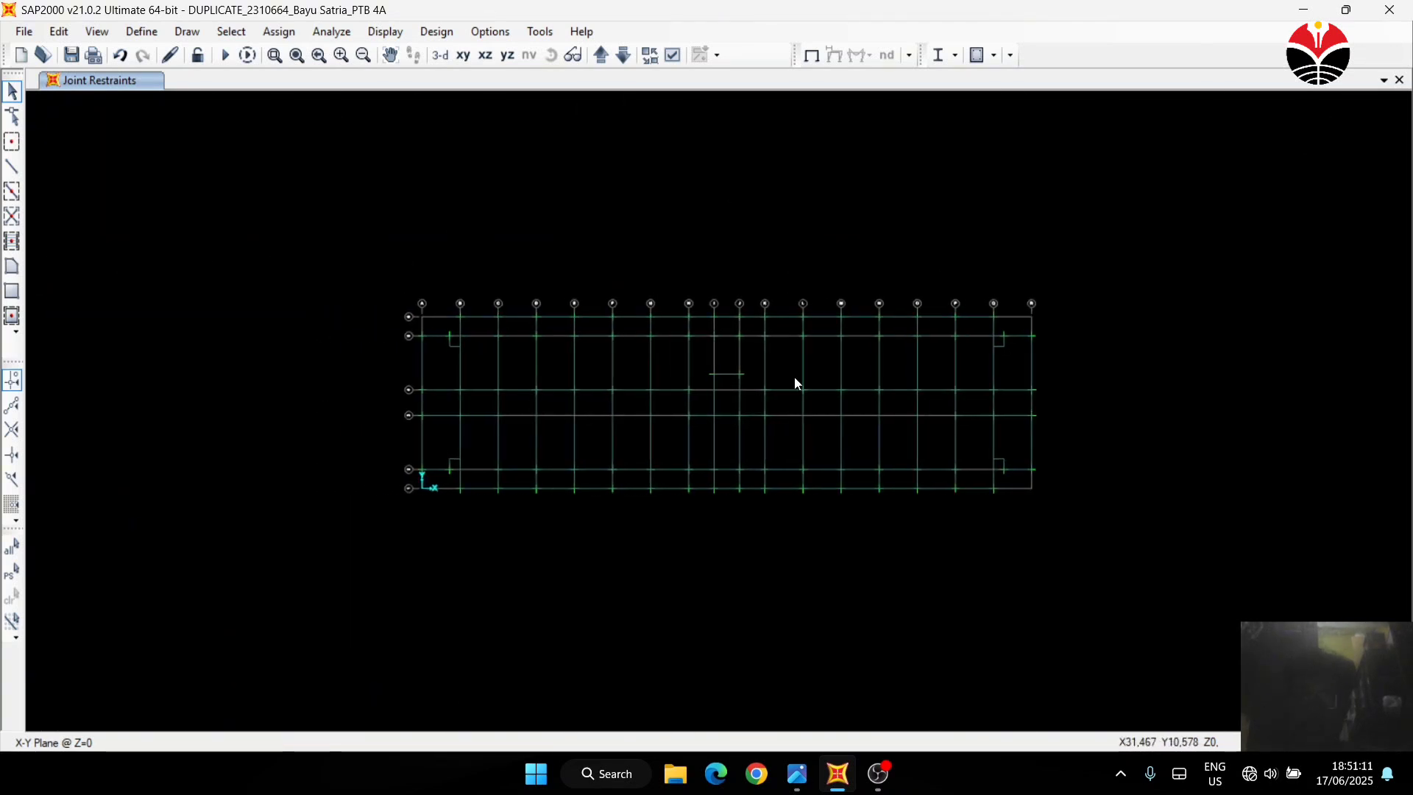
Examine the beam layout against the grid lines in the Z=0 plan, first around grids A to D near line 5, and across the whole plan
scroll(469, 336, "up", 4)
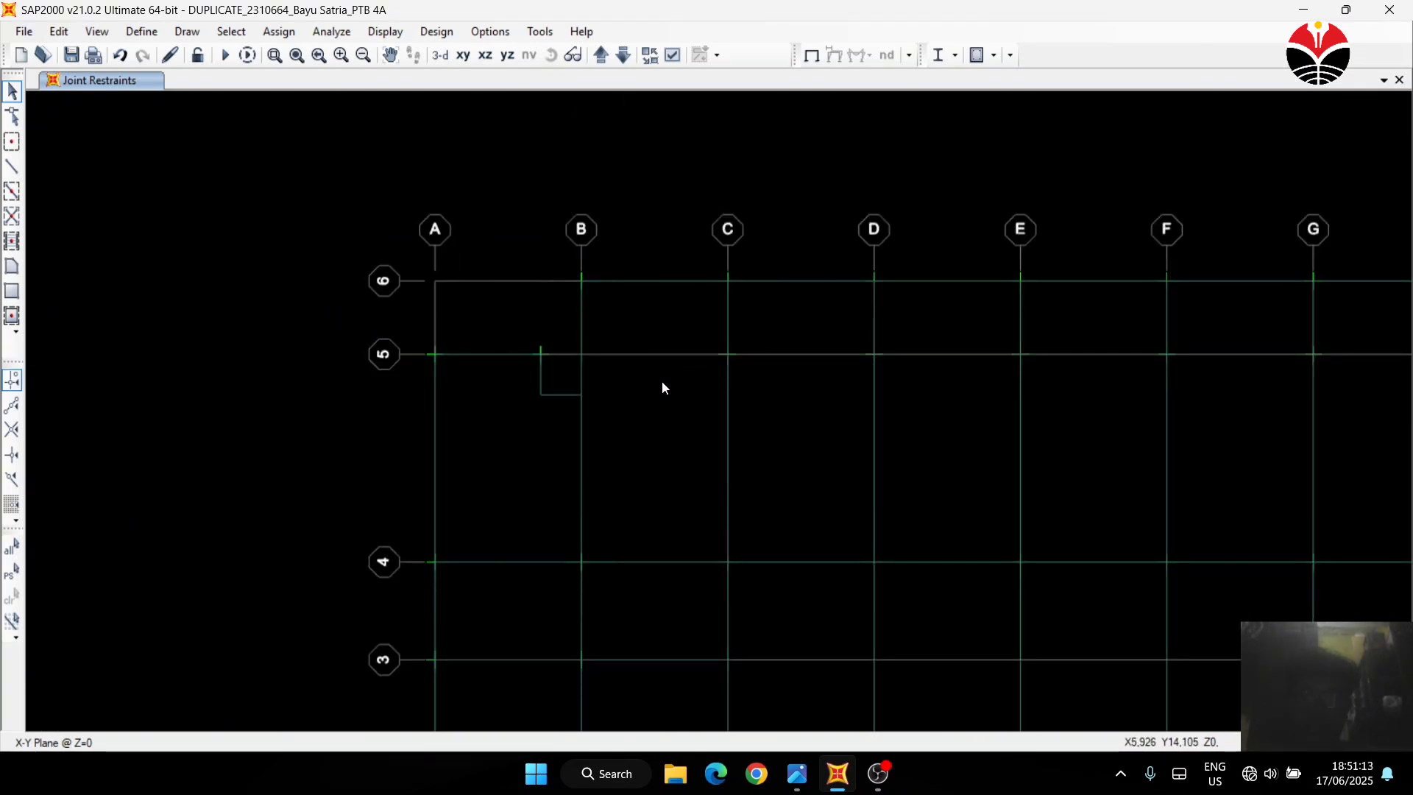
mouse_move(526, 455)
middle_mouse_down()
mouse_move(528, 410)
mouse_move(527, 432)
middle_mouse_up()
scroll(543, 377, "up", 2)
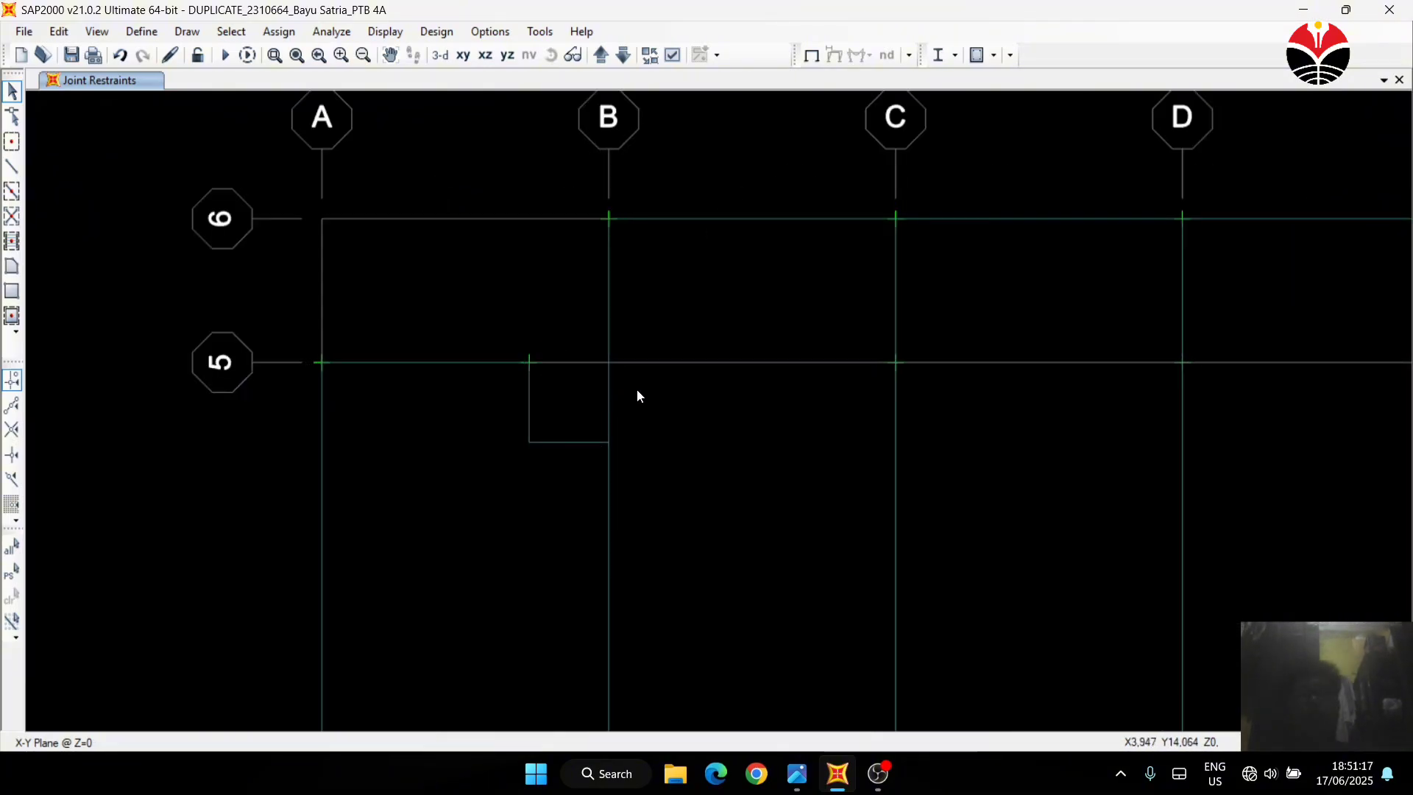
scroll(613, 390, "down", 5)
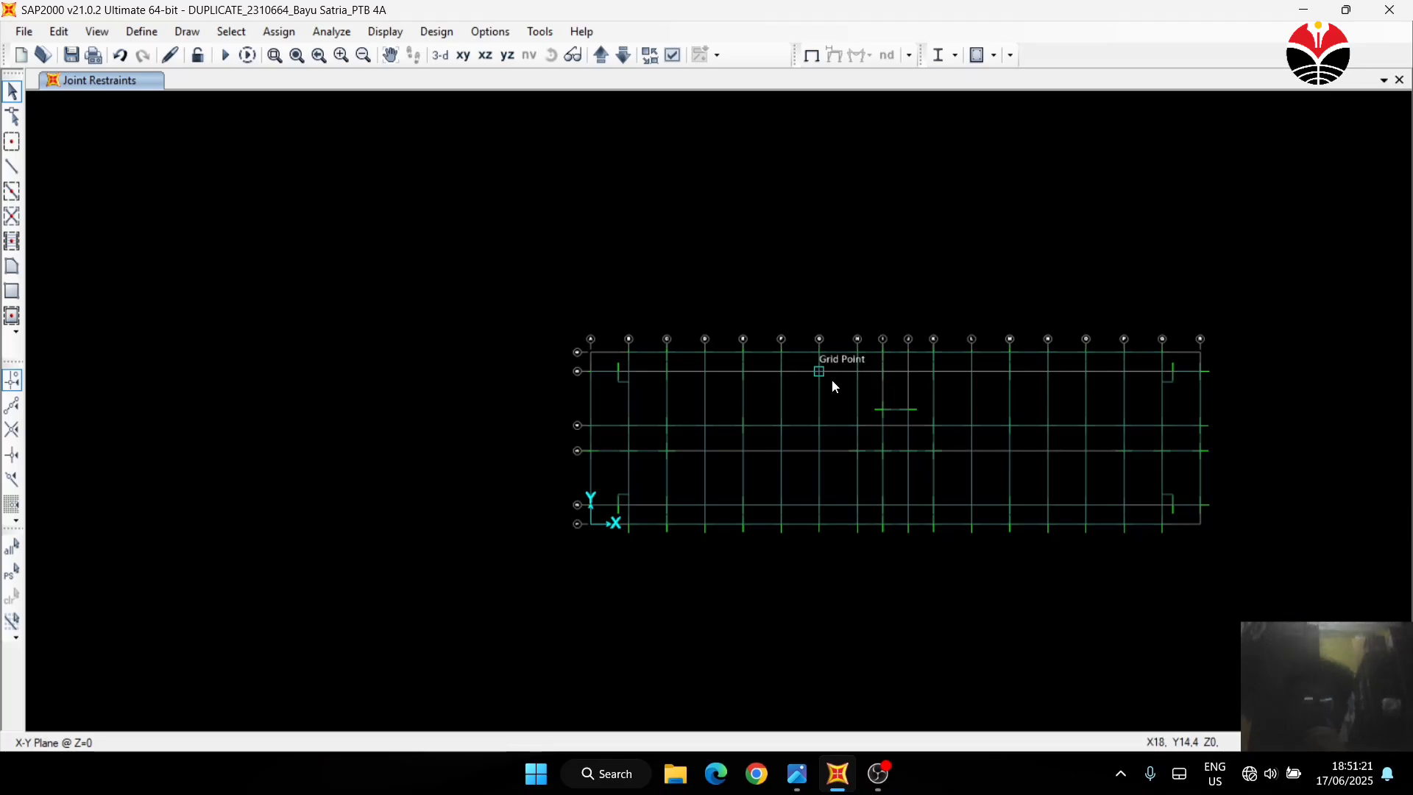
scroll(679, 376, "up", 5)
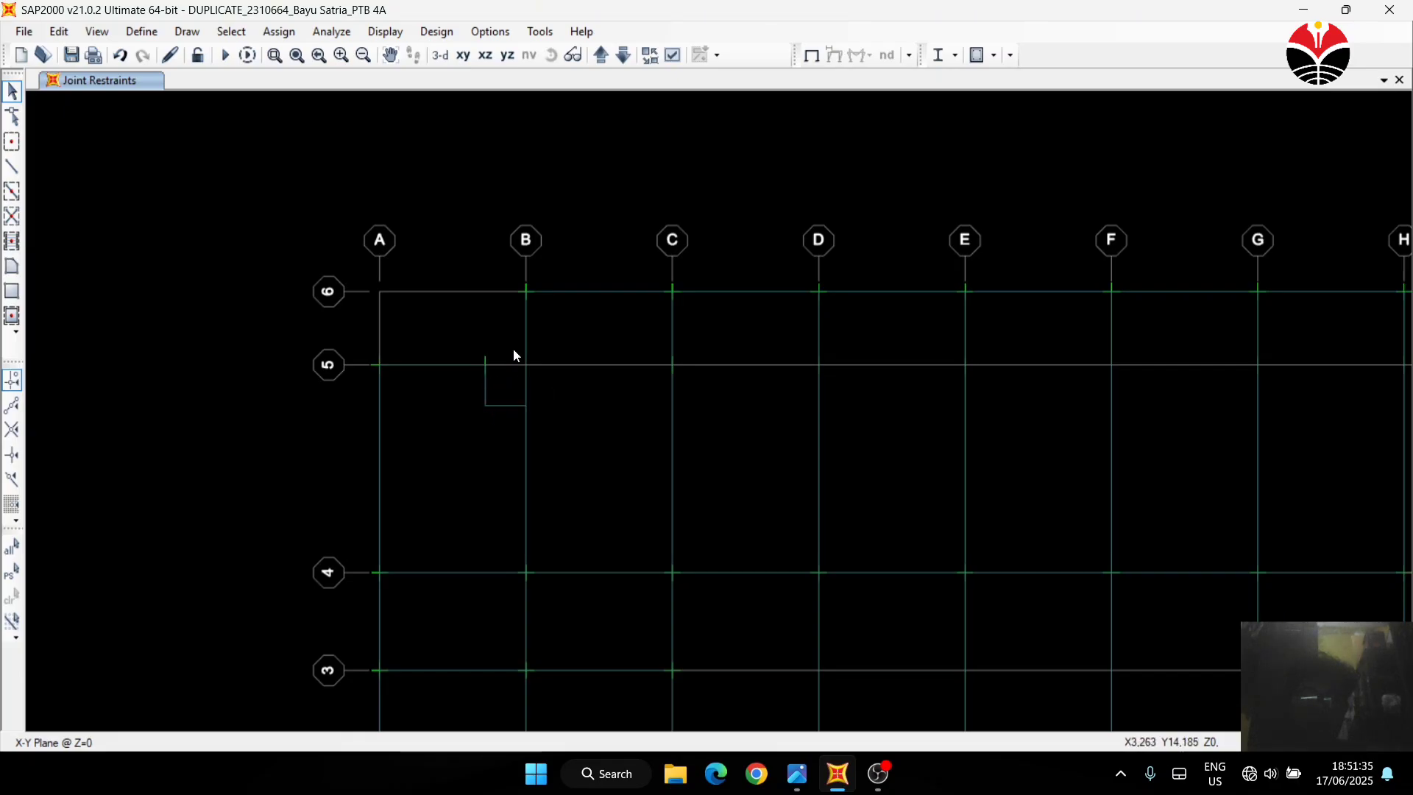
scroll(586, 356, "down", 6)
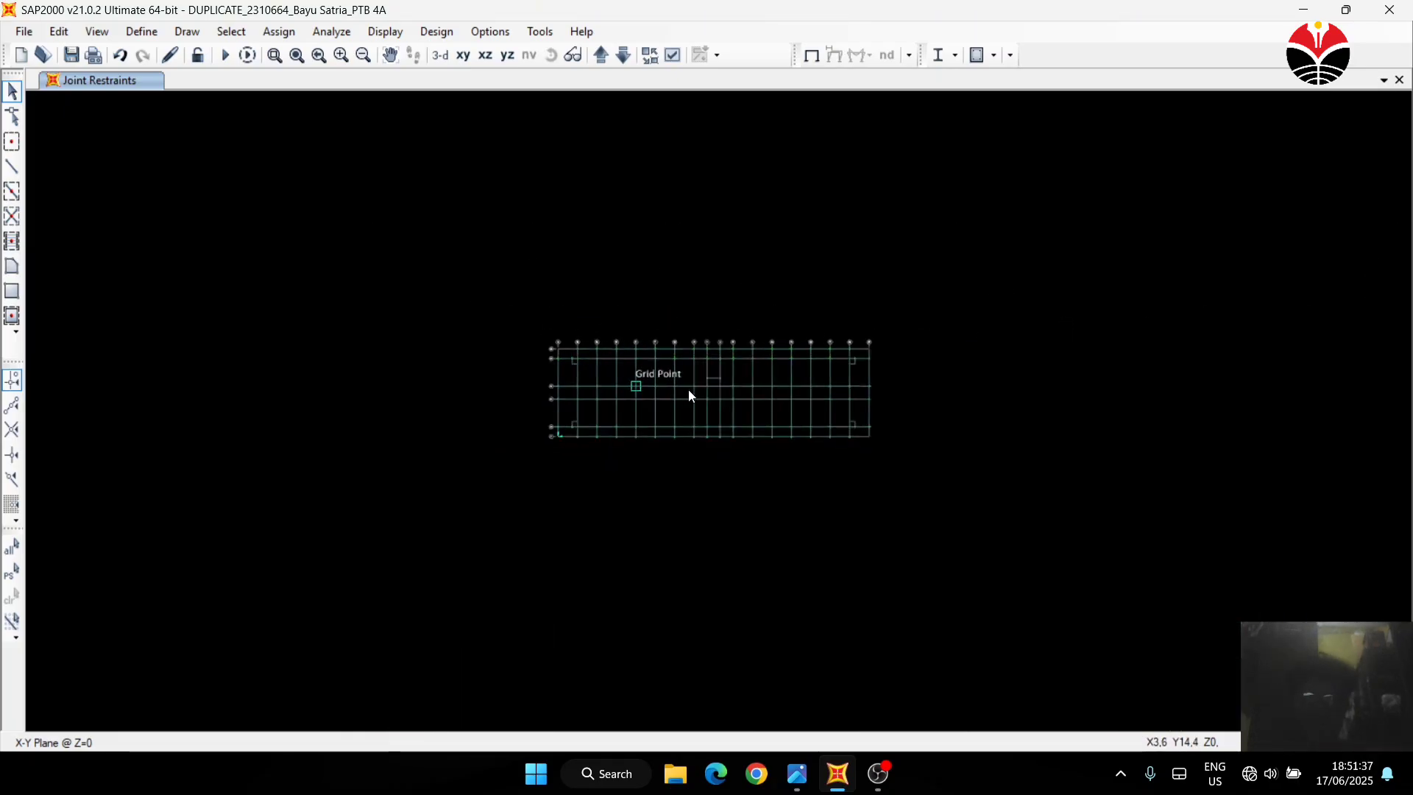
scroll(708, 387, "up", 4)
middle_click_drag(625, 382, 630, 439)
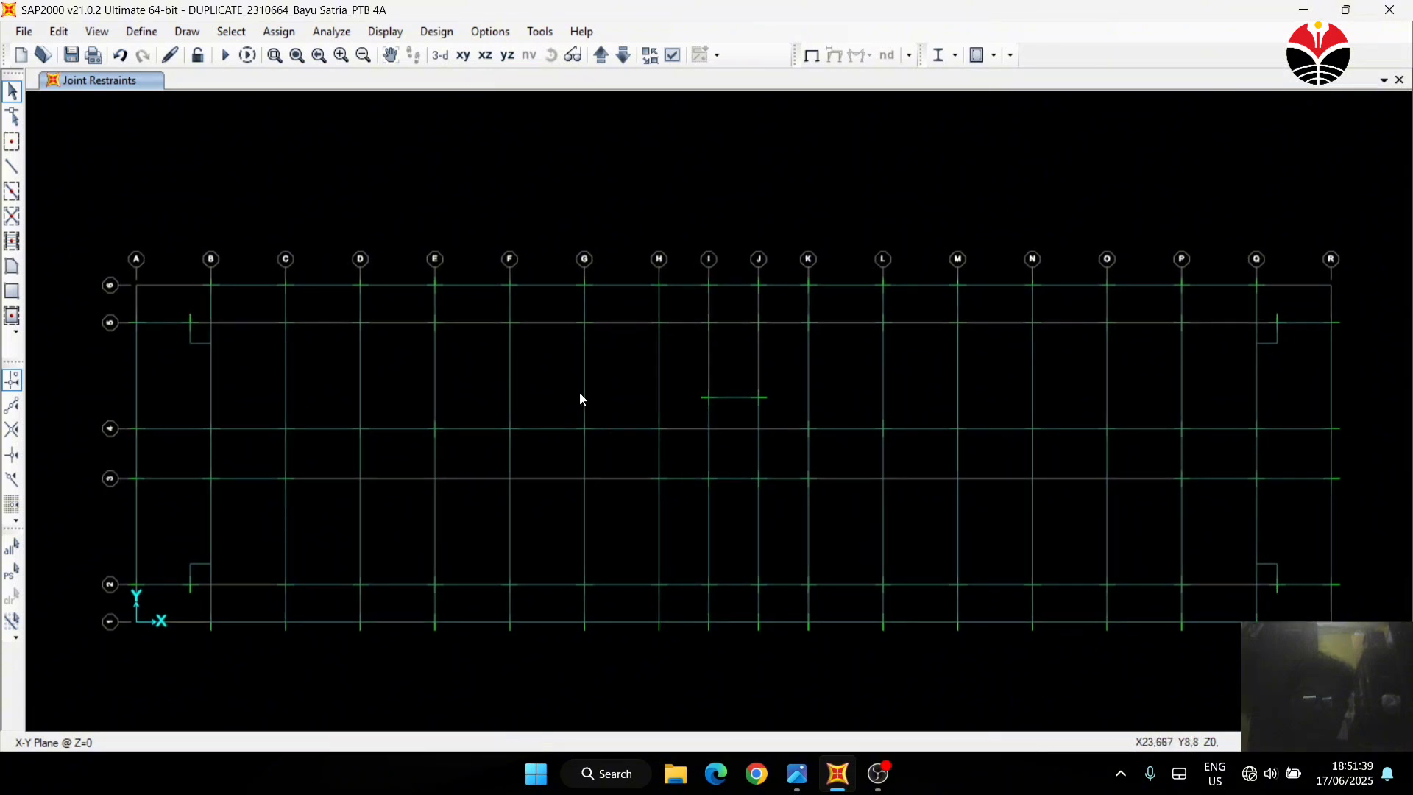
middle_click_drag(563, 410, 594, 370)
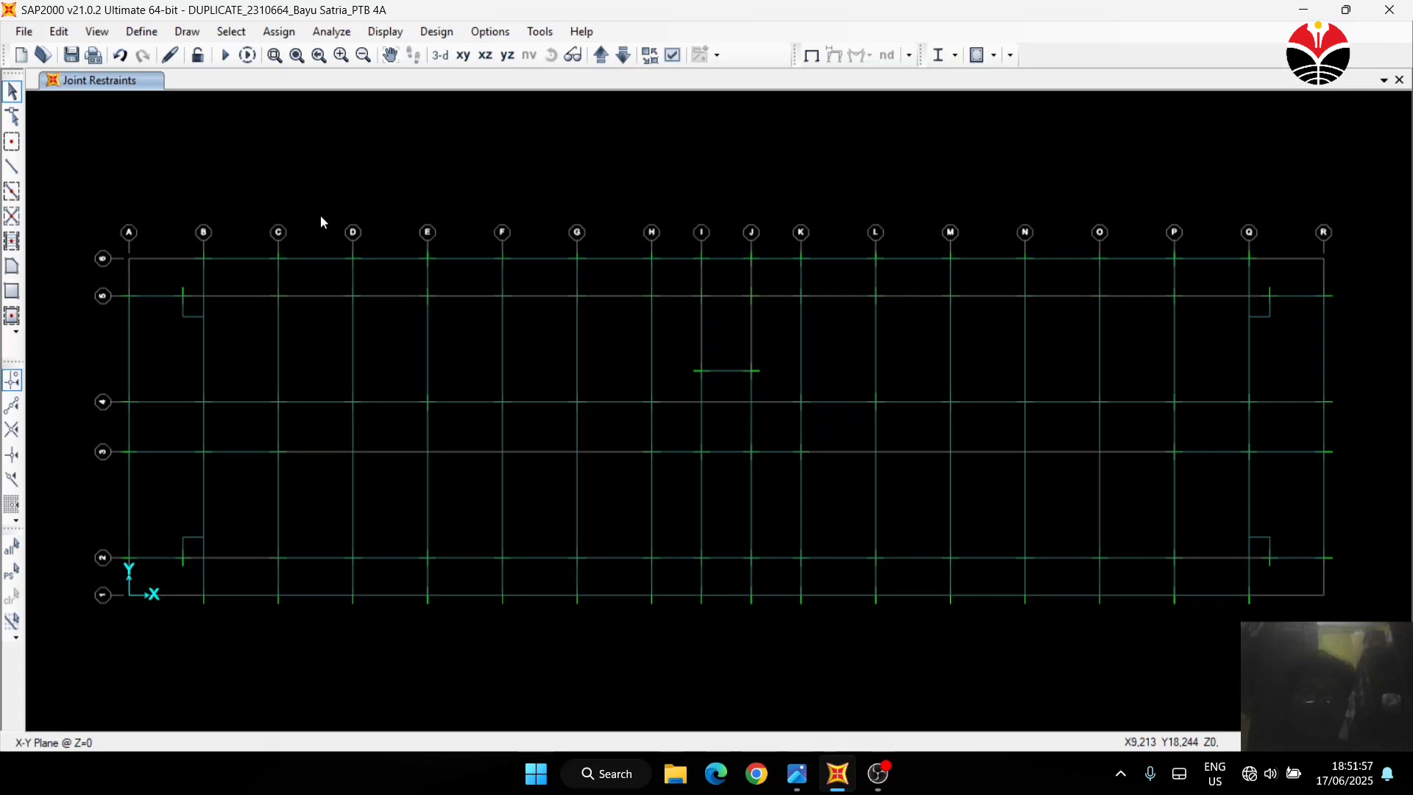
Select all frames that have the Sloof frame section property
left_click(235, 36)
mouse_move(272, 53)
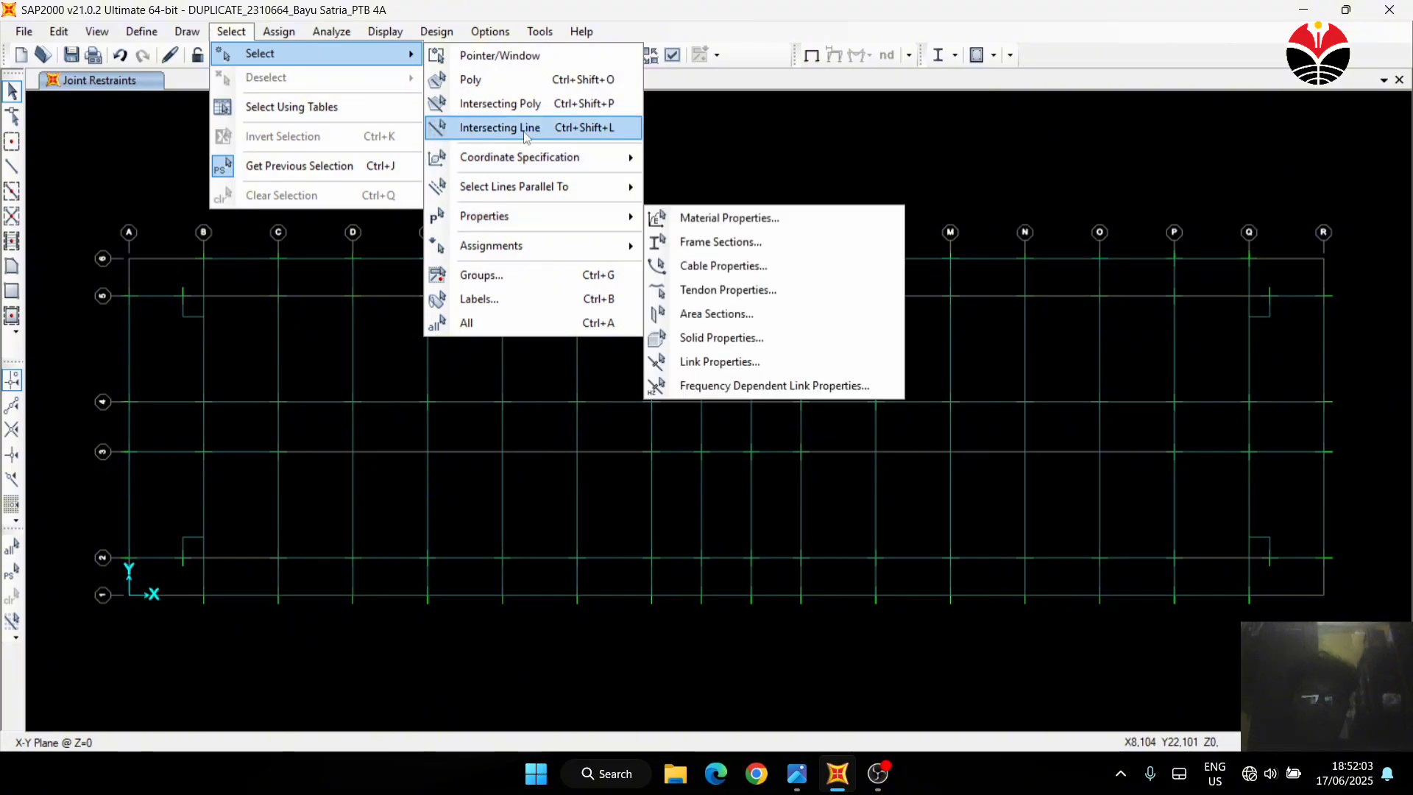
mouse_move(549, 219)
left_click(701, 237)
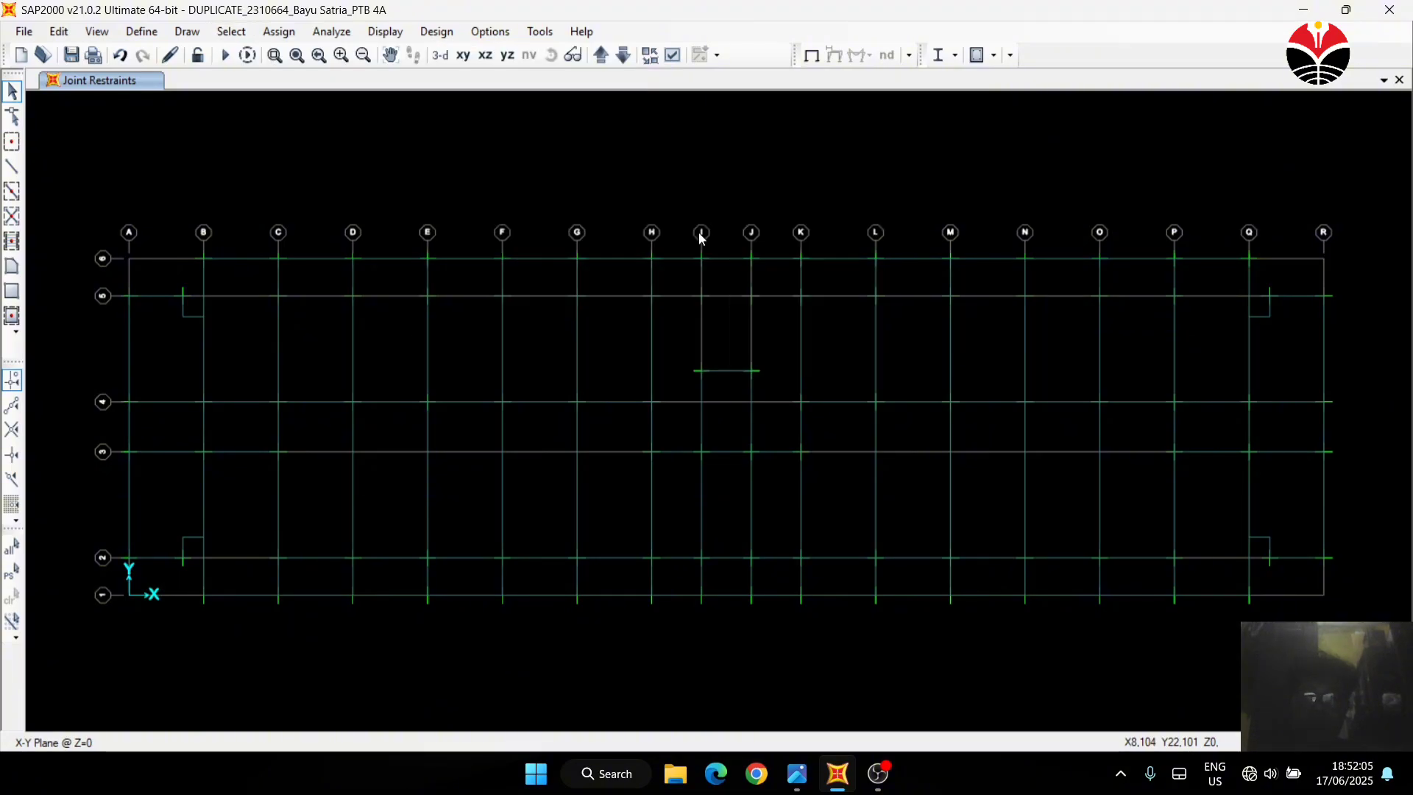
left_click(588, 397)
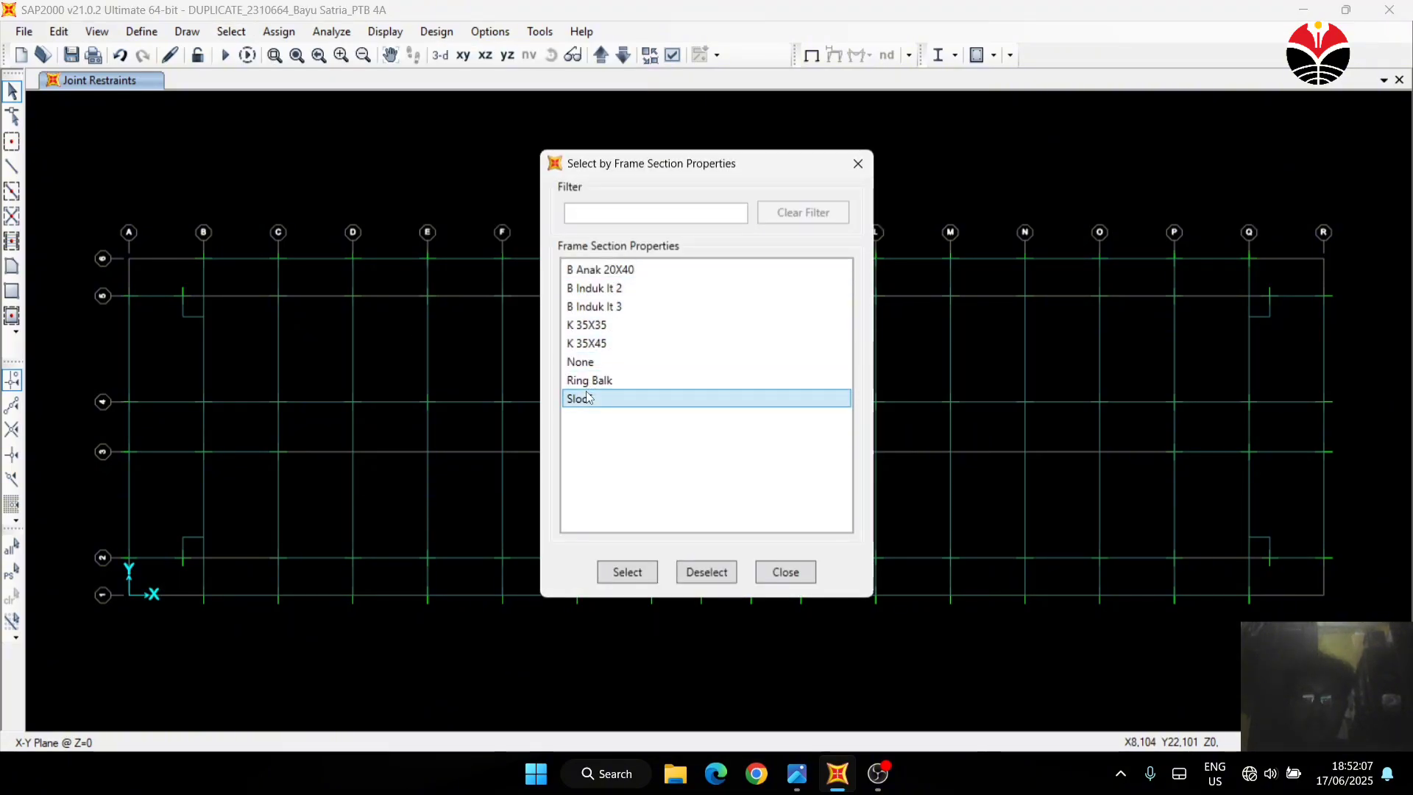
left_click(627, 572)
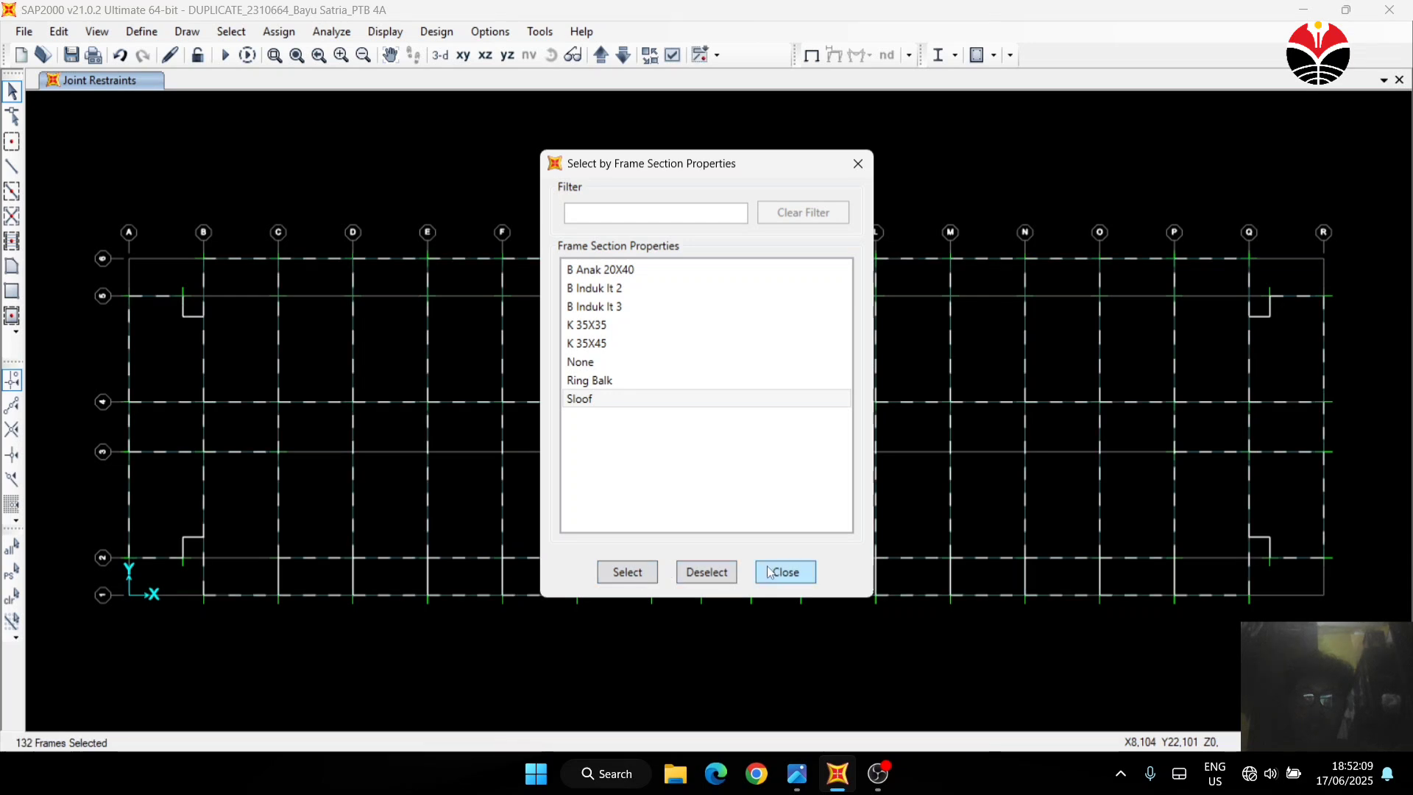
left_click(785, 572)
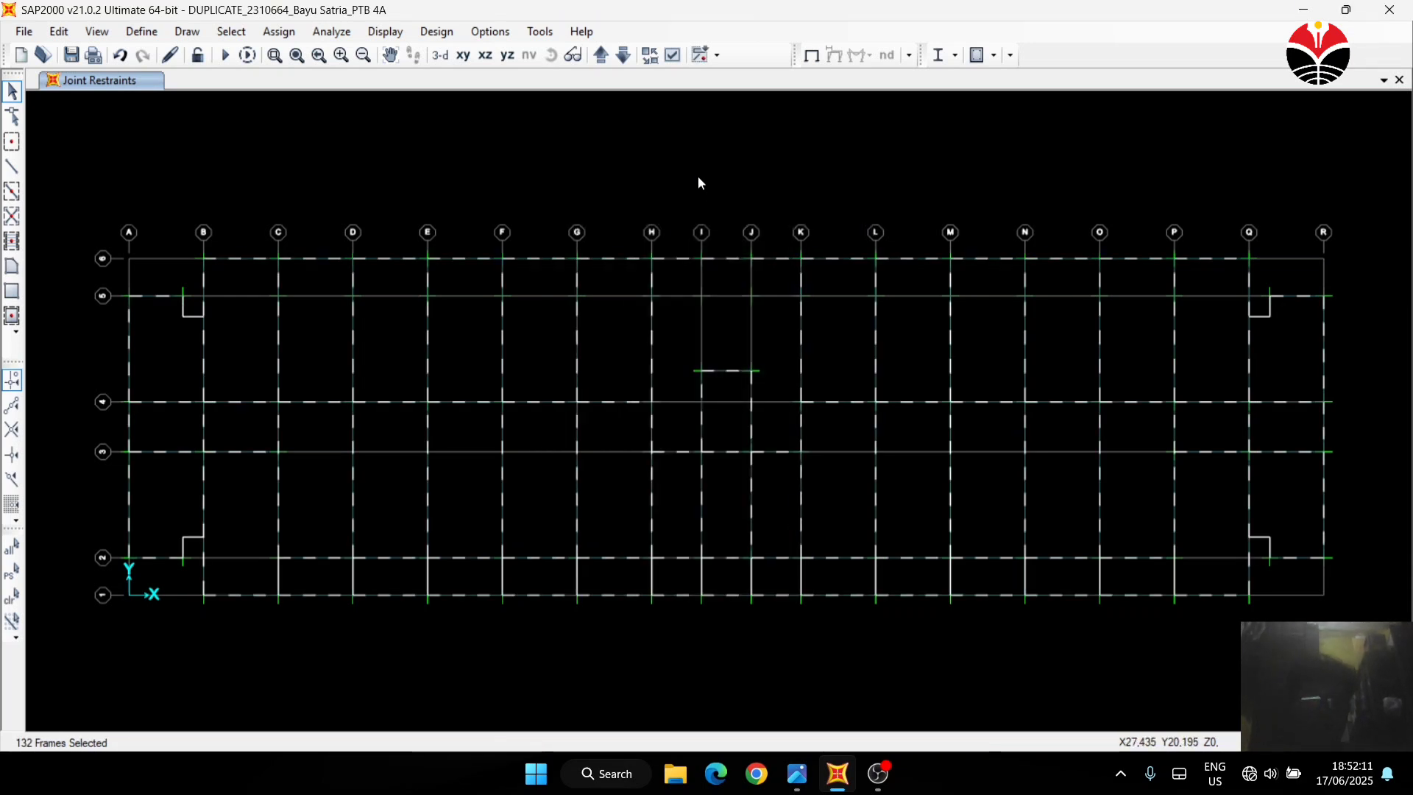
Set up a linear replicate of the selected Sloof beams with dy 0 and dz 3,85
right_click(698, 175)
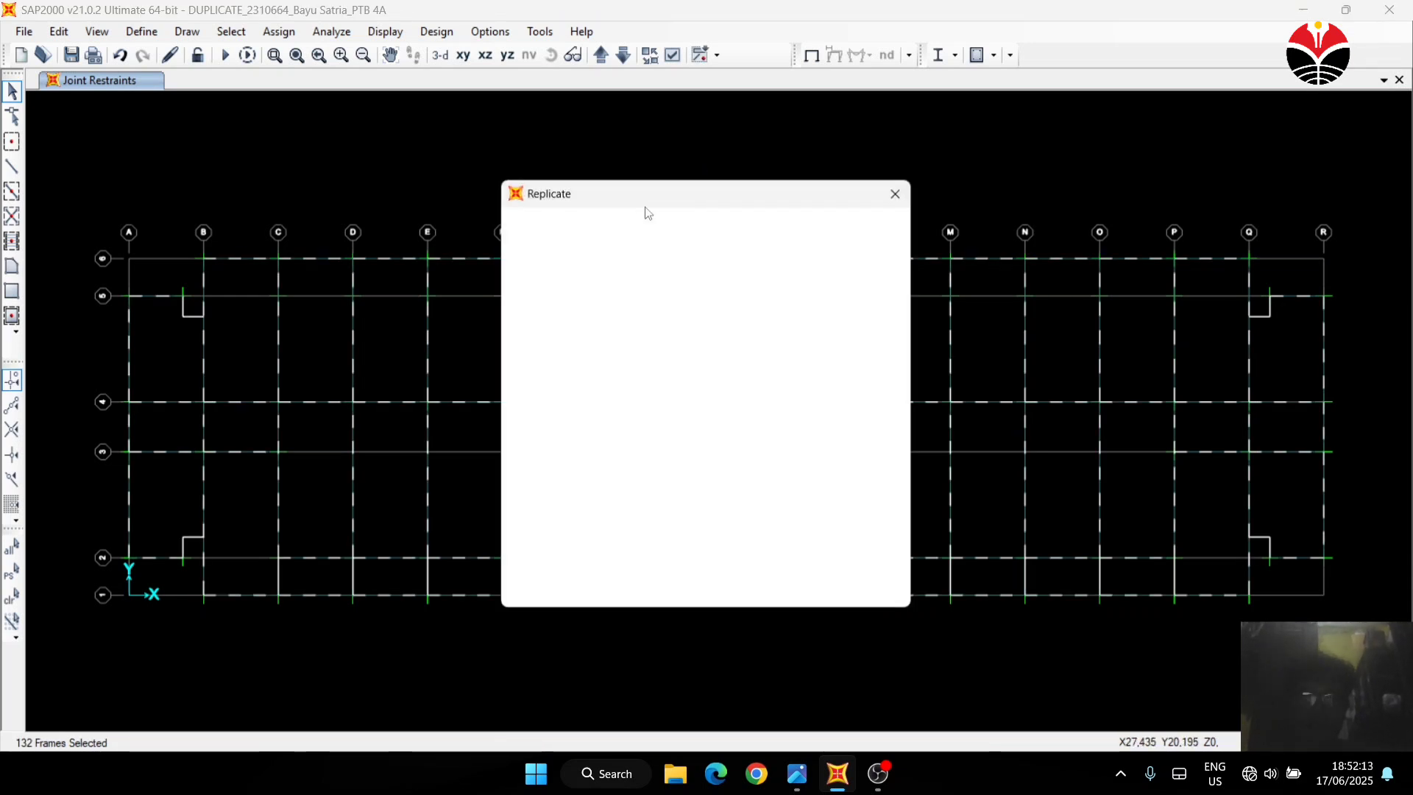
double_click(578, 296)
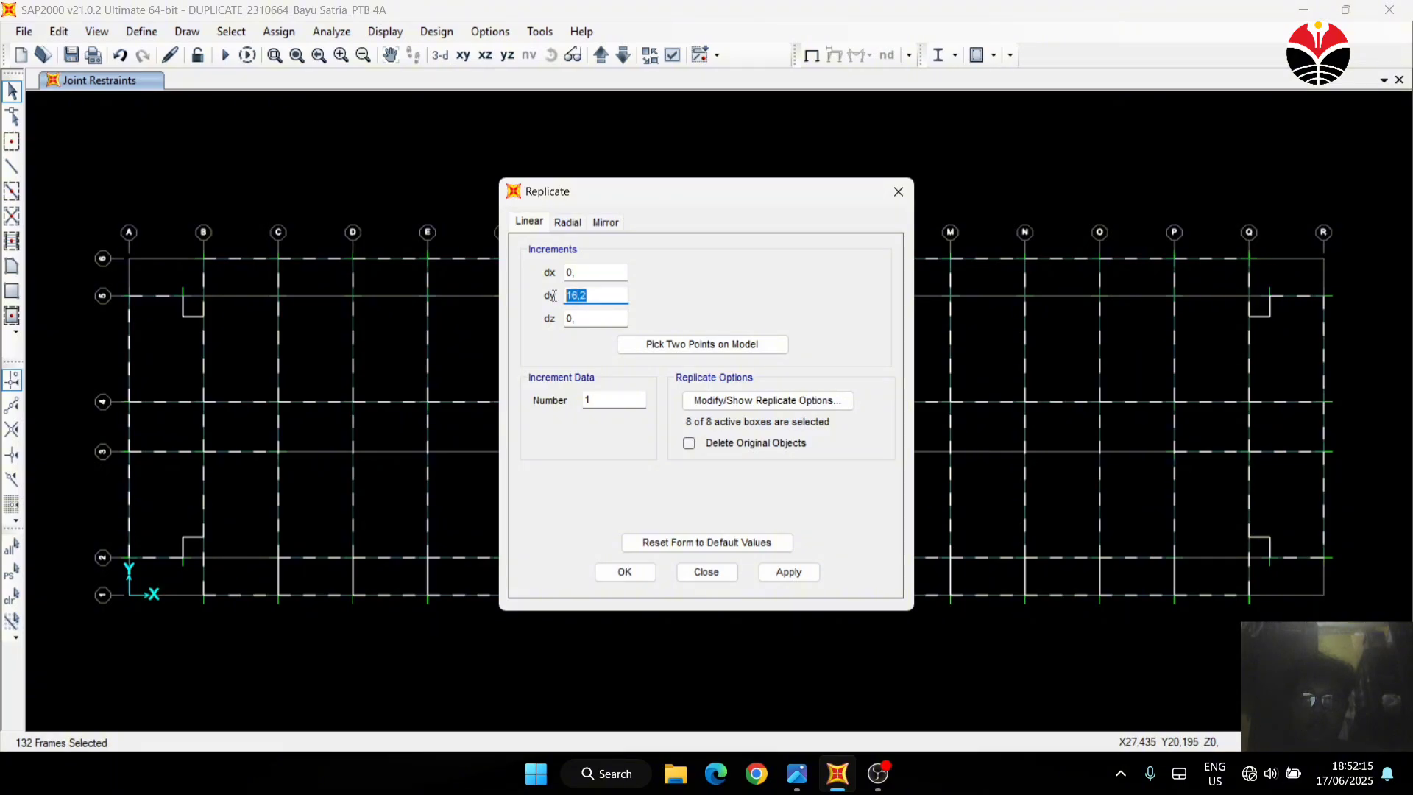
key("BackSpace")
type("0")
left_click(607, 316)
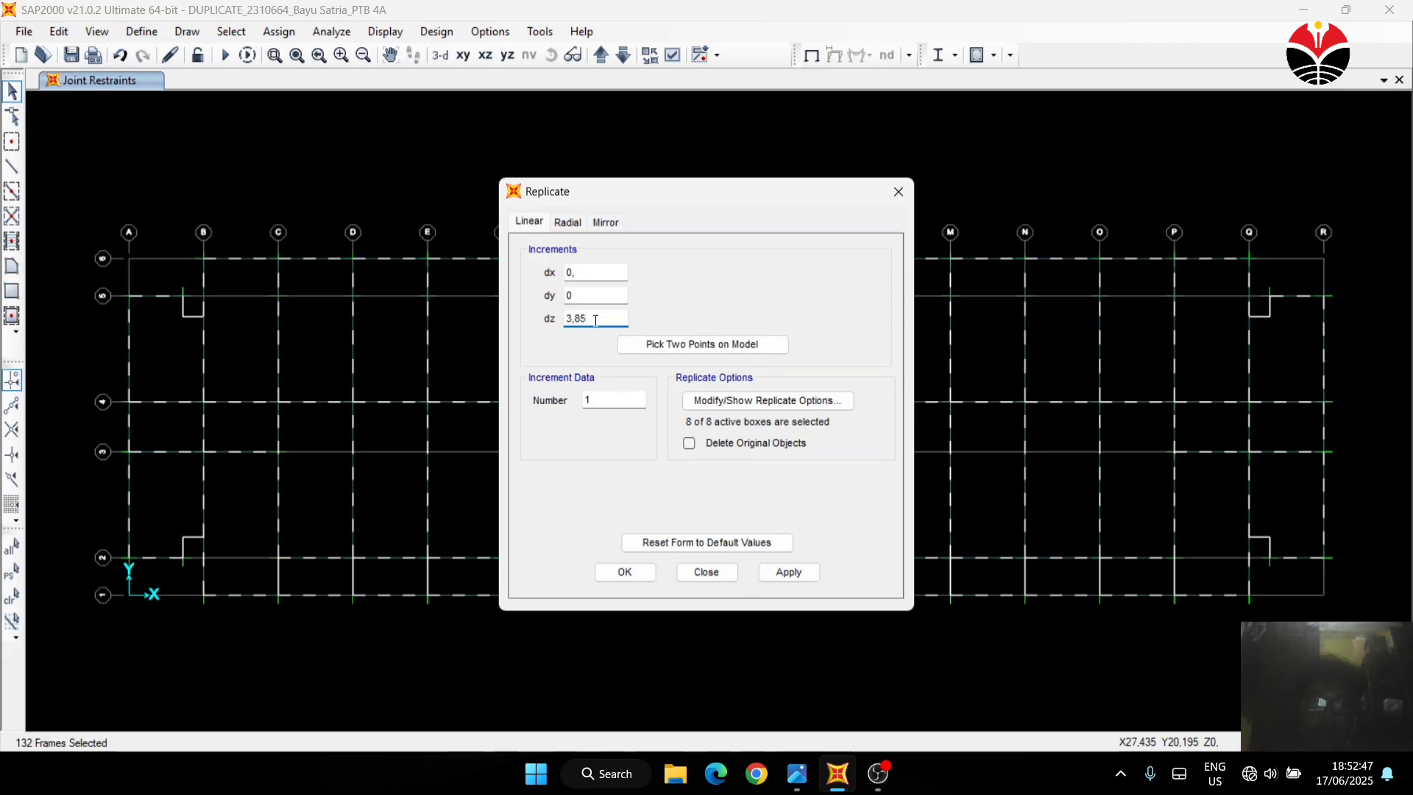
Set the replicate's dz increment to 7,7 and to 11,2, and close the replicate settings without applying them
left_click_drag(596, 321, 553, 324)
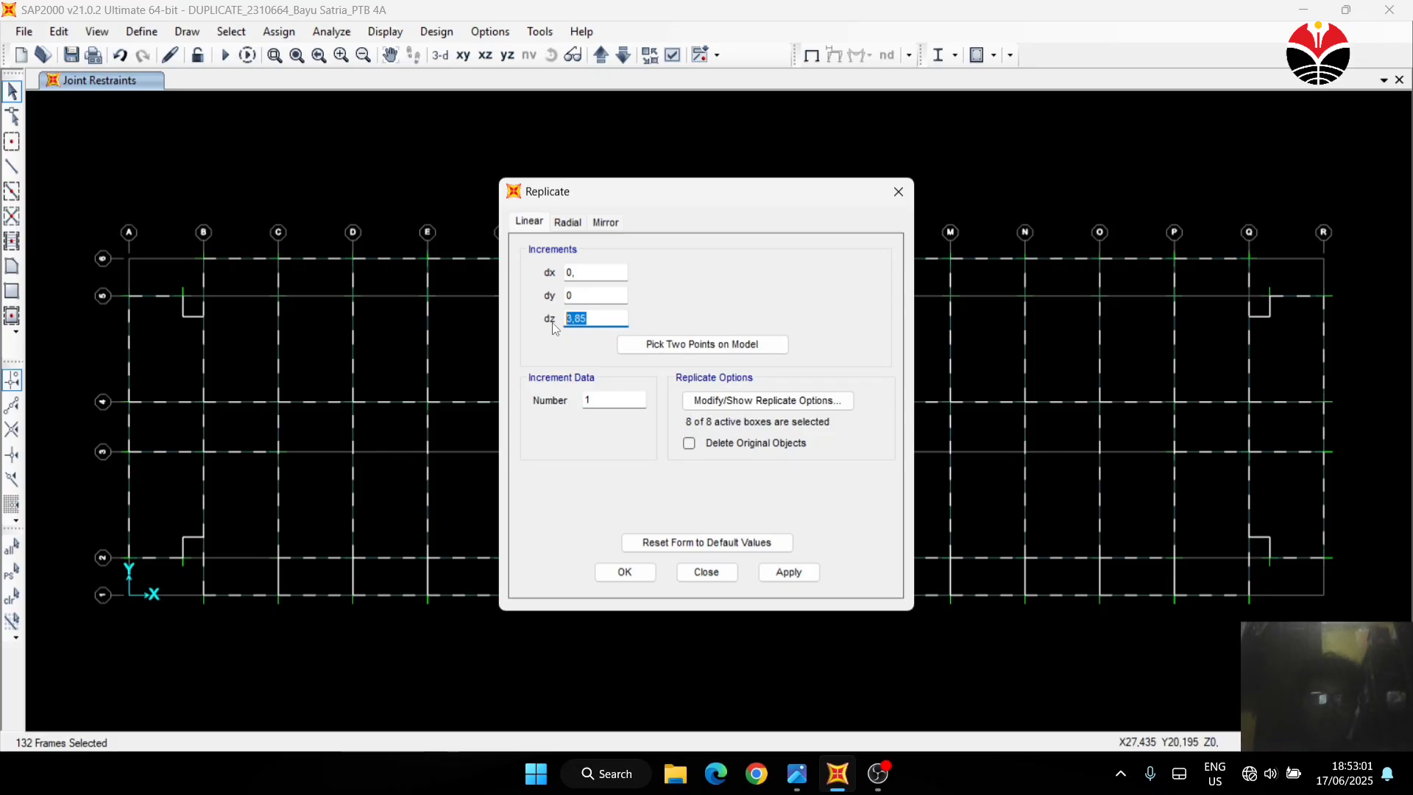
type("7,7")
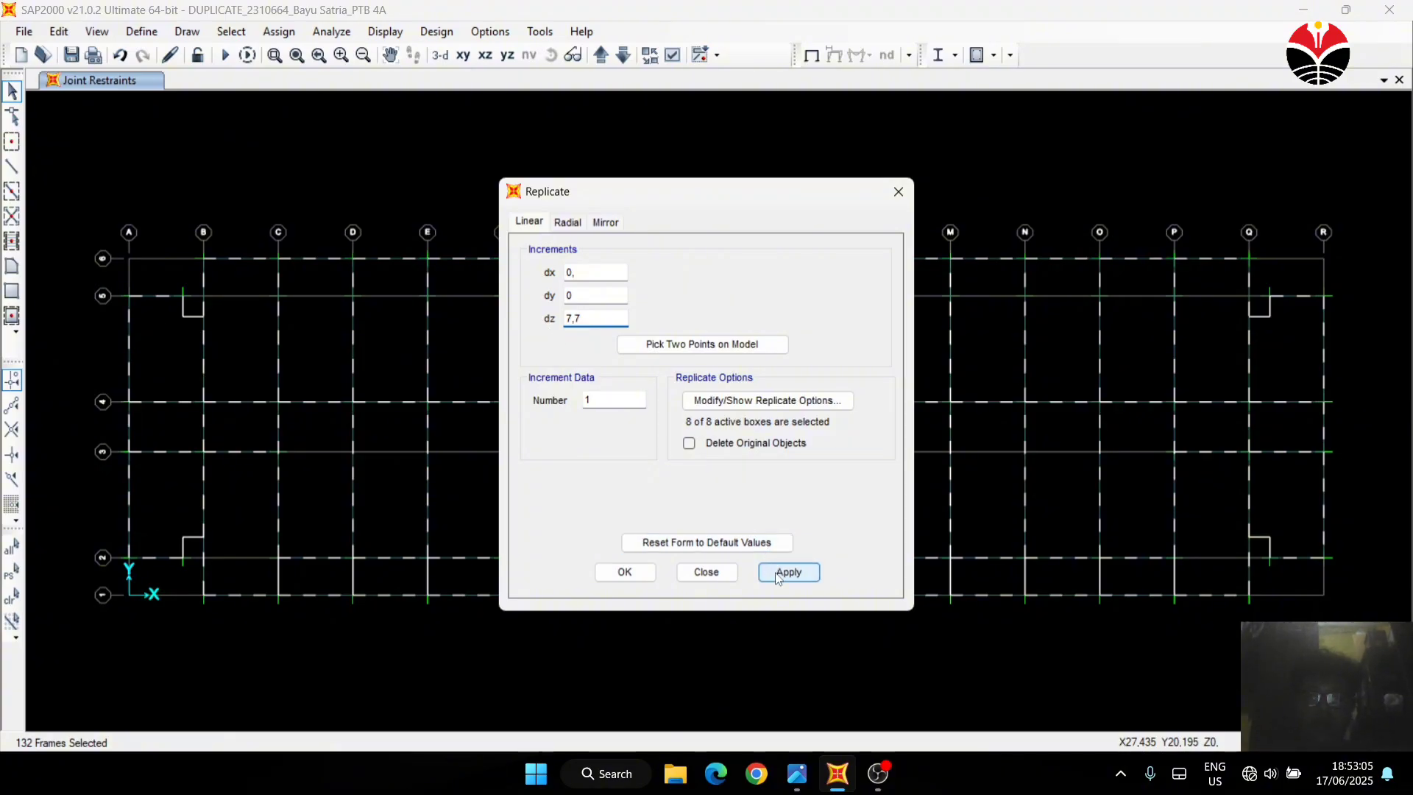
left_click_drag(581, 318, 546, 319)
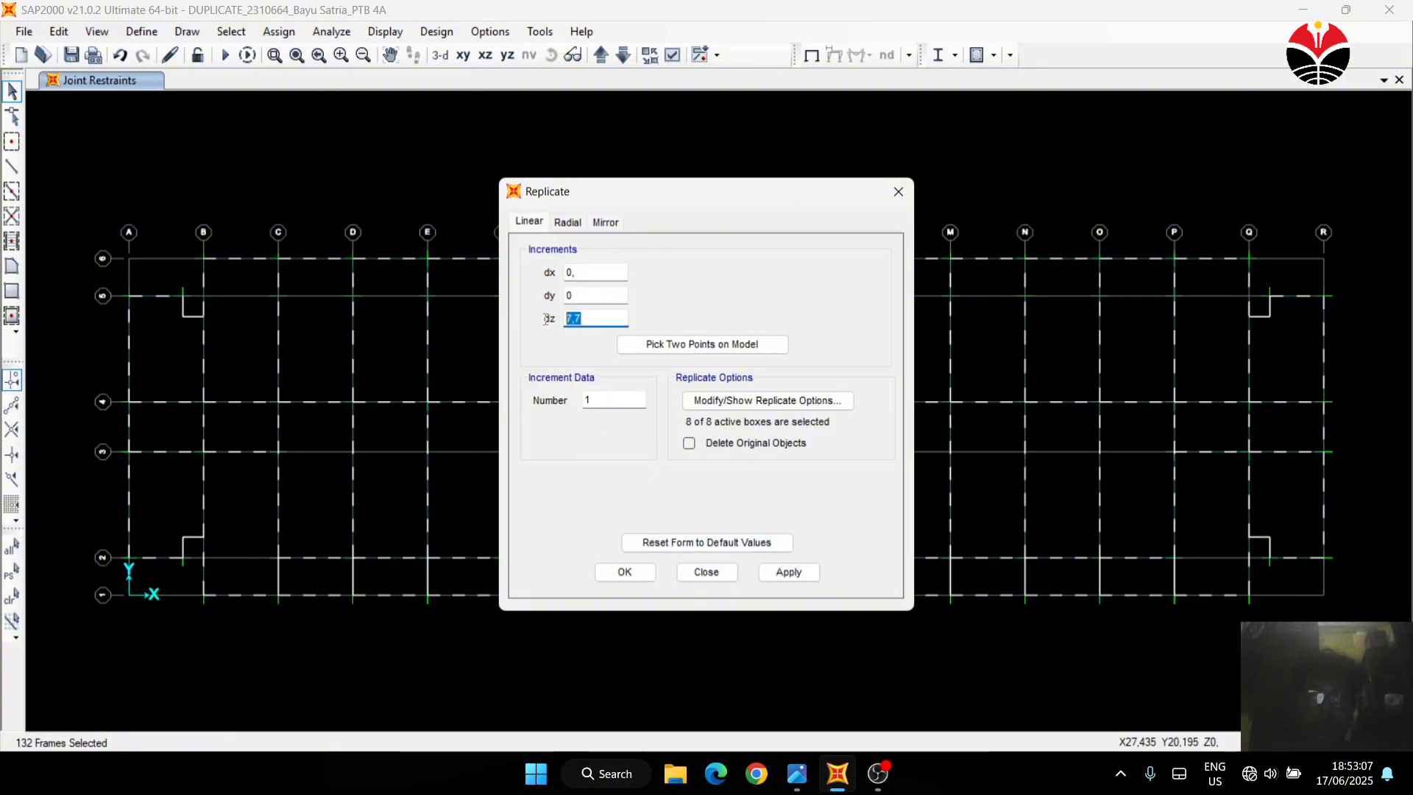
key("BackSpace")
type("11,2")
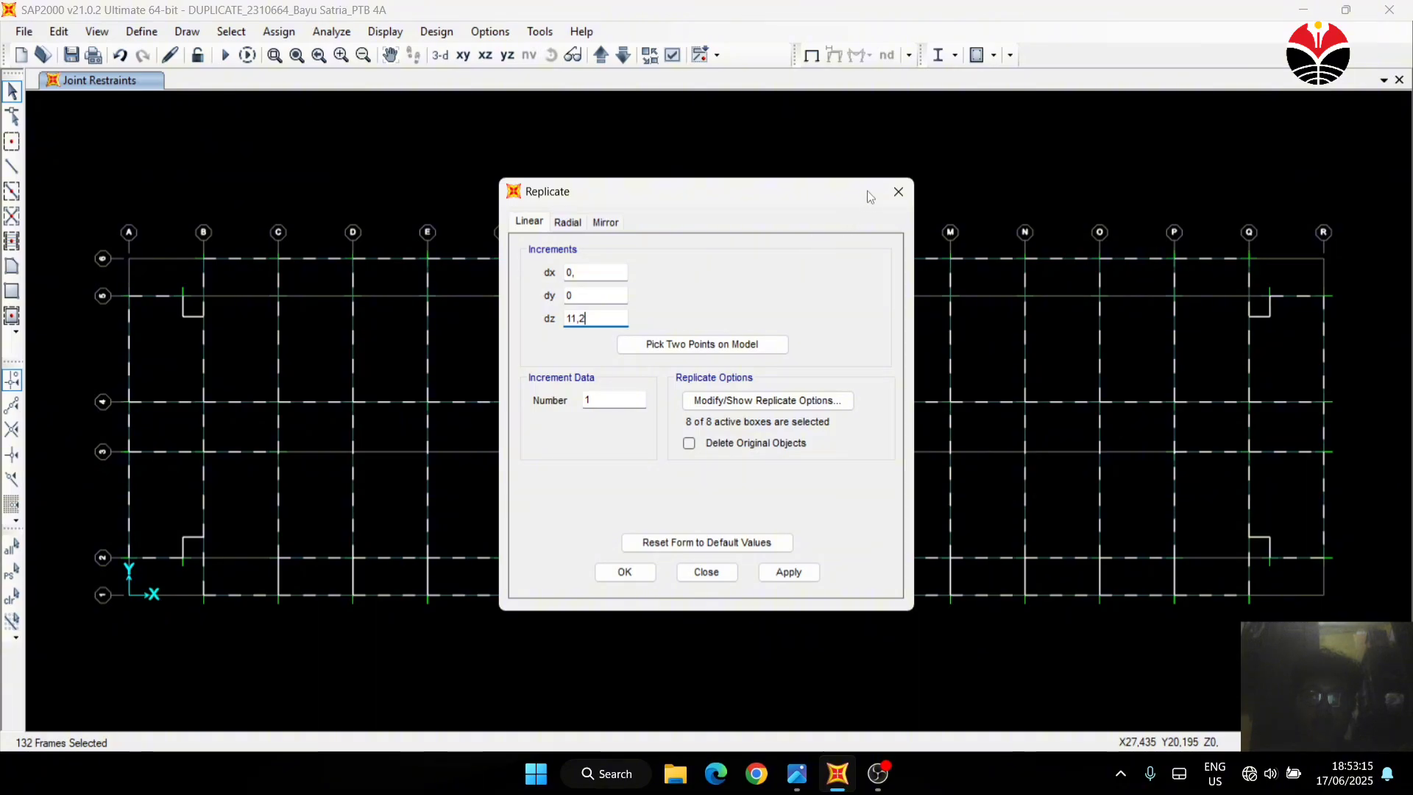
left_click(892, 191)
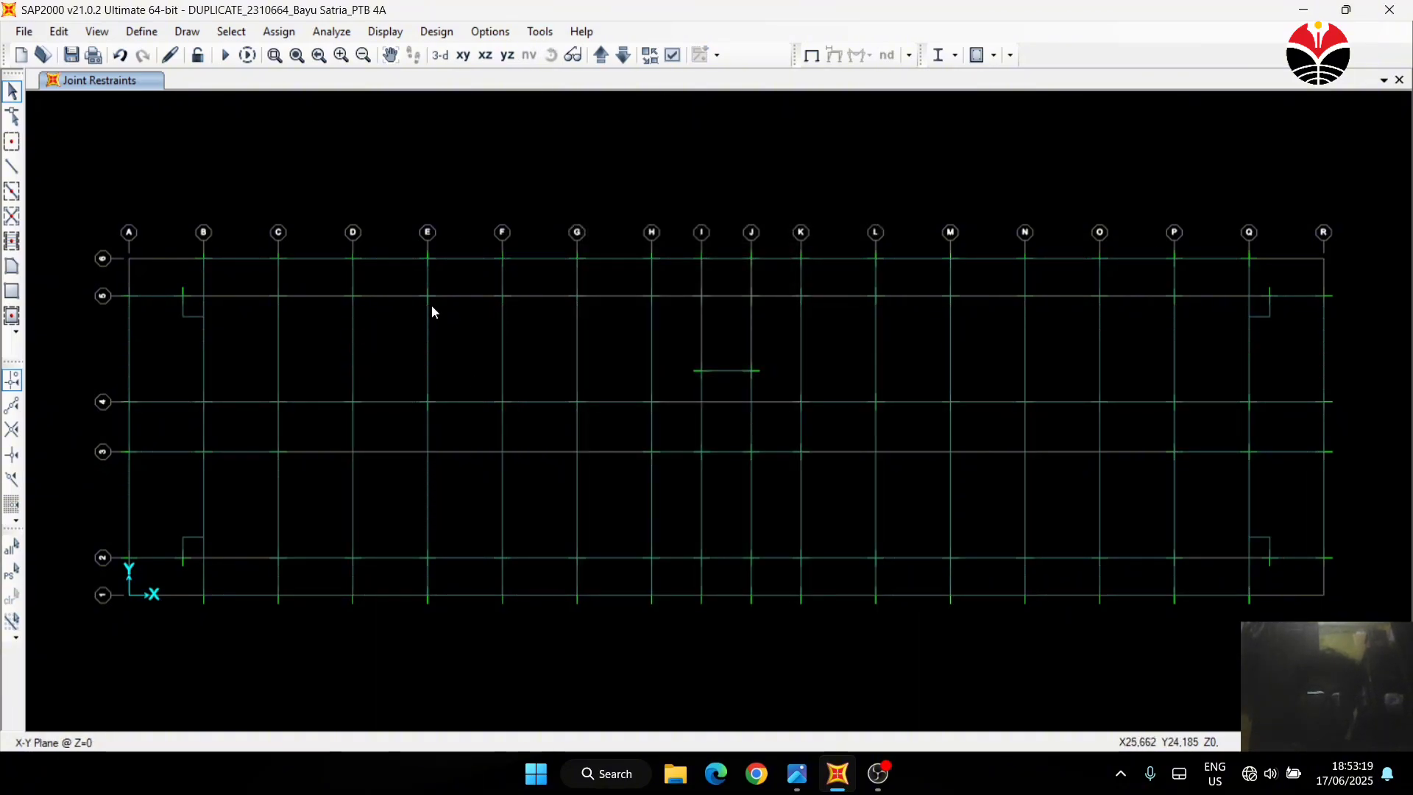
Try to select the frames with sections B Induk lt 2, B Induk lt 3, Ring Balk and Sloof, and show all objects
left_click(230, 31)
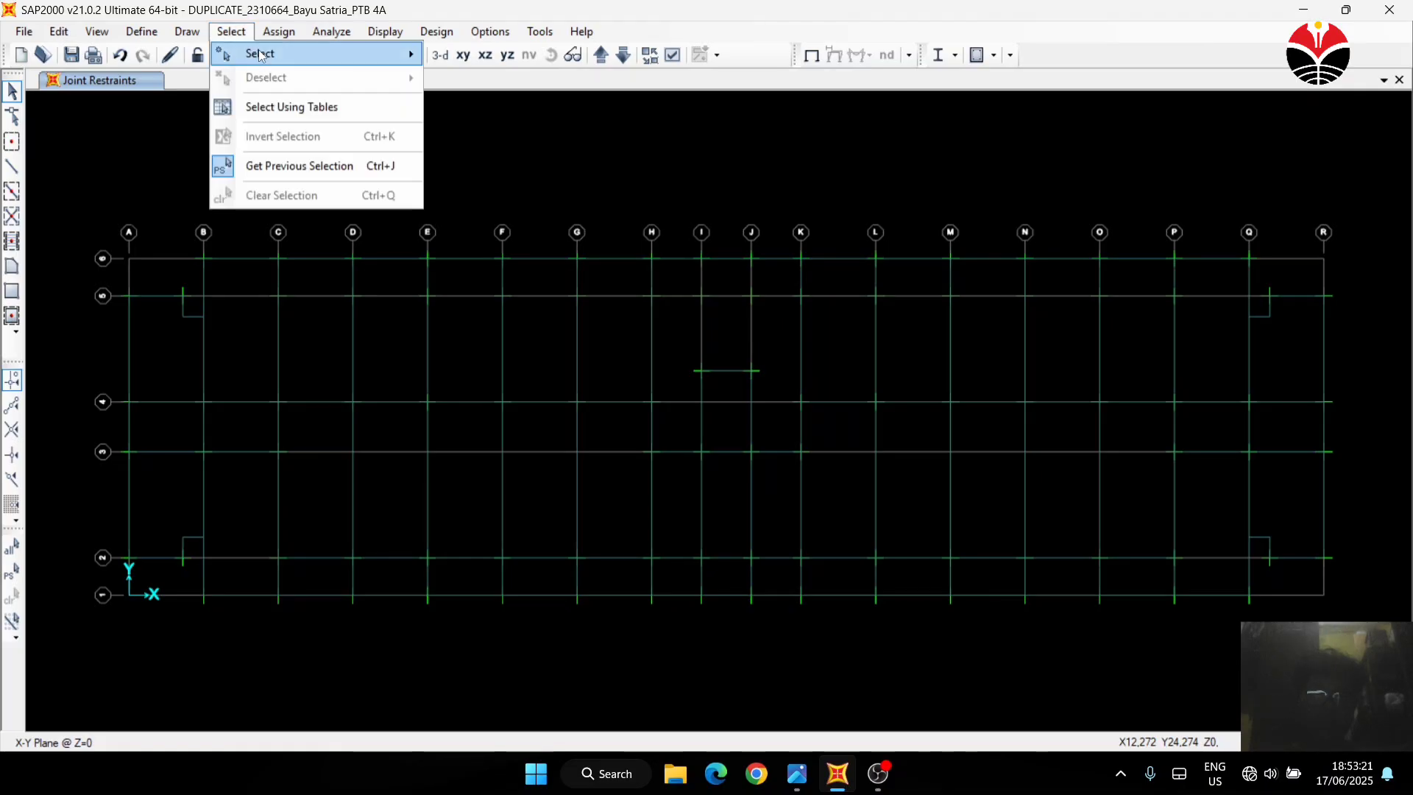
mouse_move(269, 65)
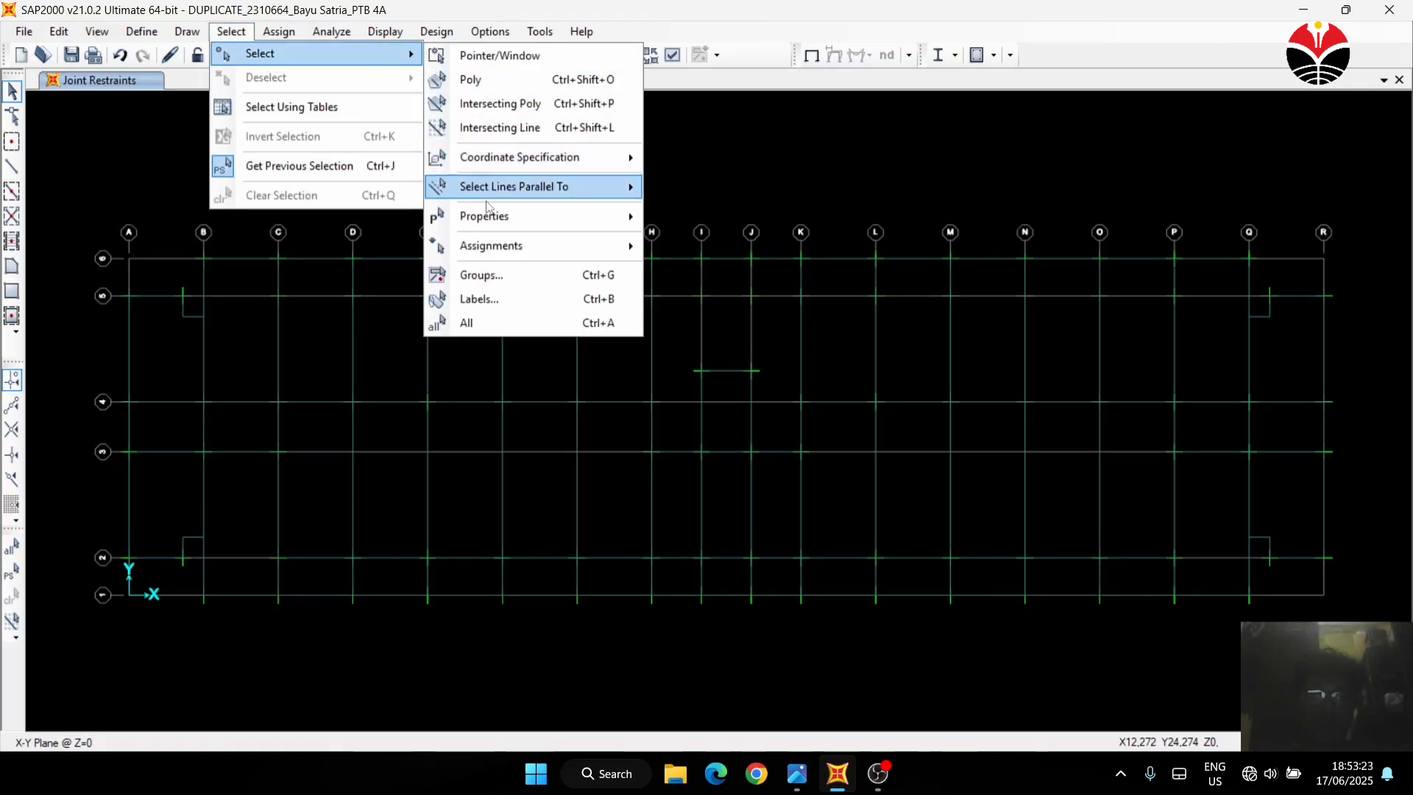
mouse_move(537, 219)
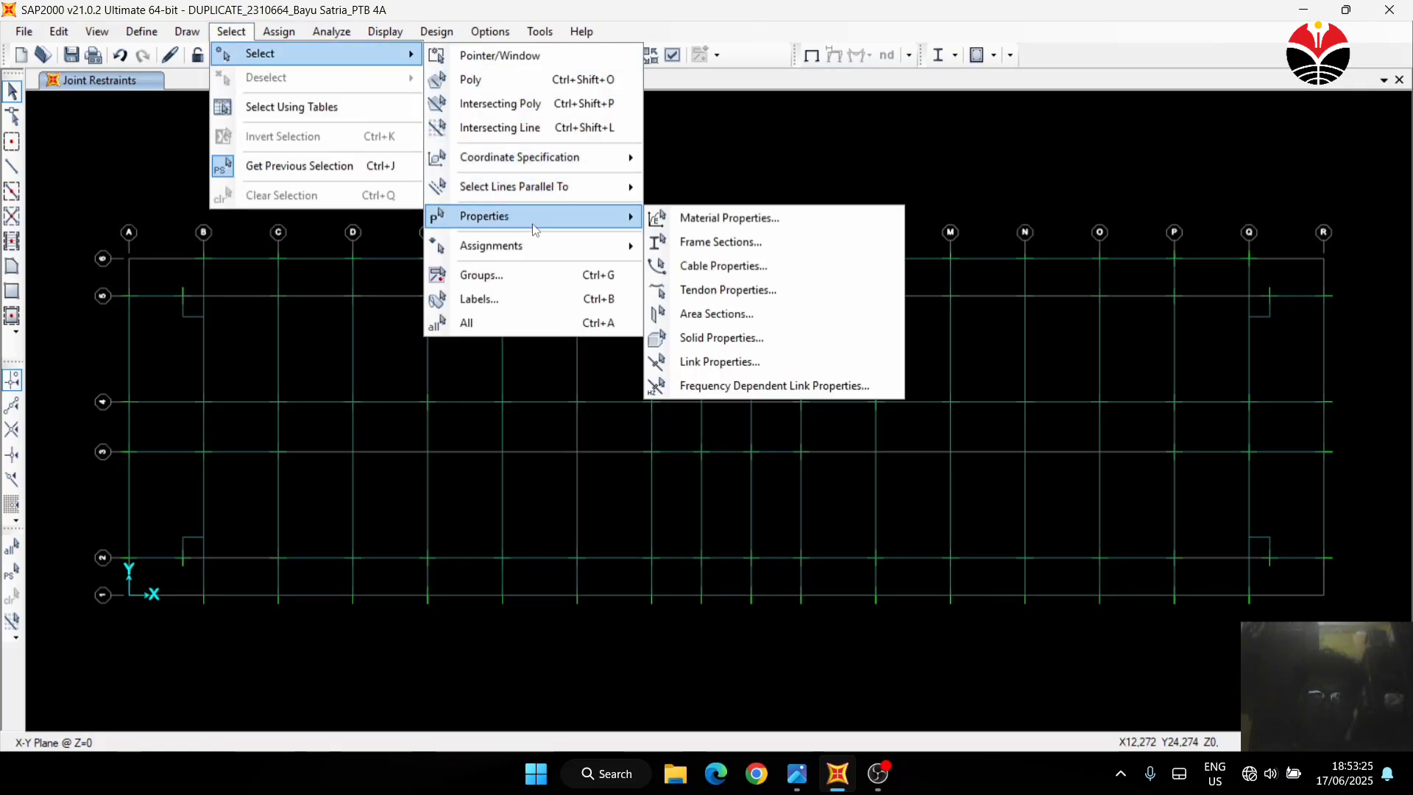
left_click(686, 241)
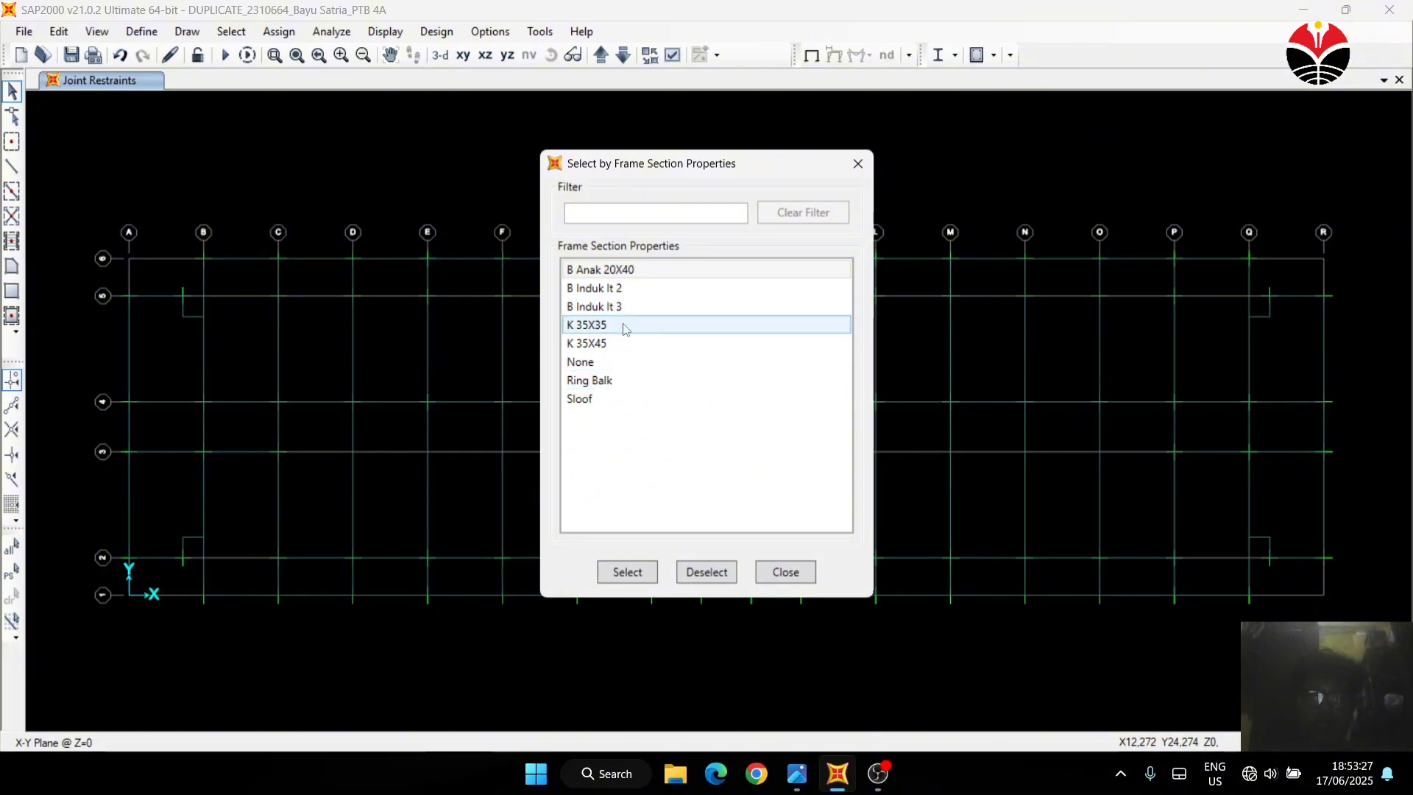
left_click(625, 284)
left_click(630, 271)
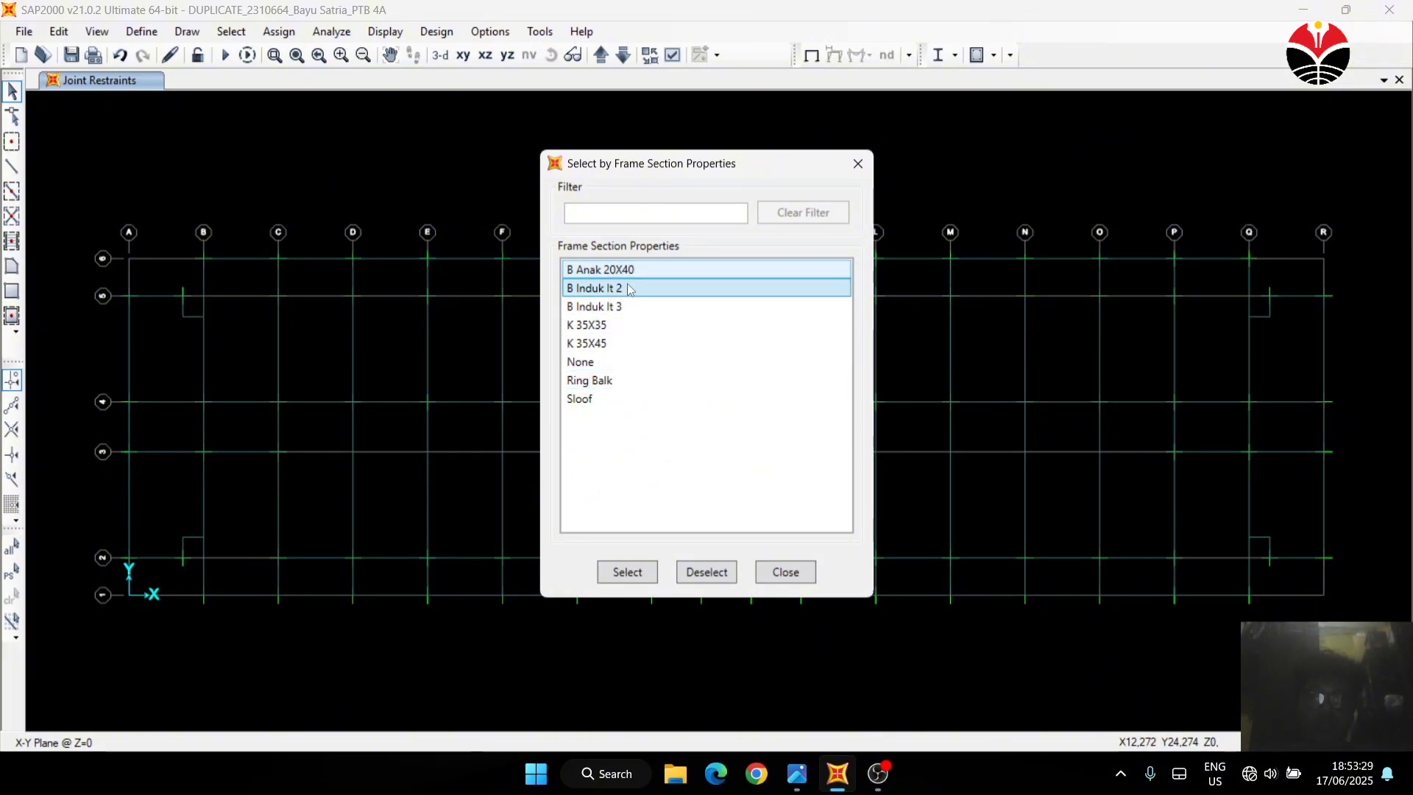
left_click(622, 306)
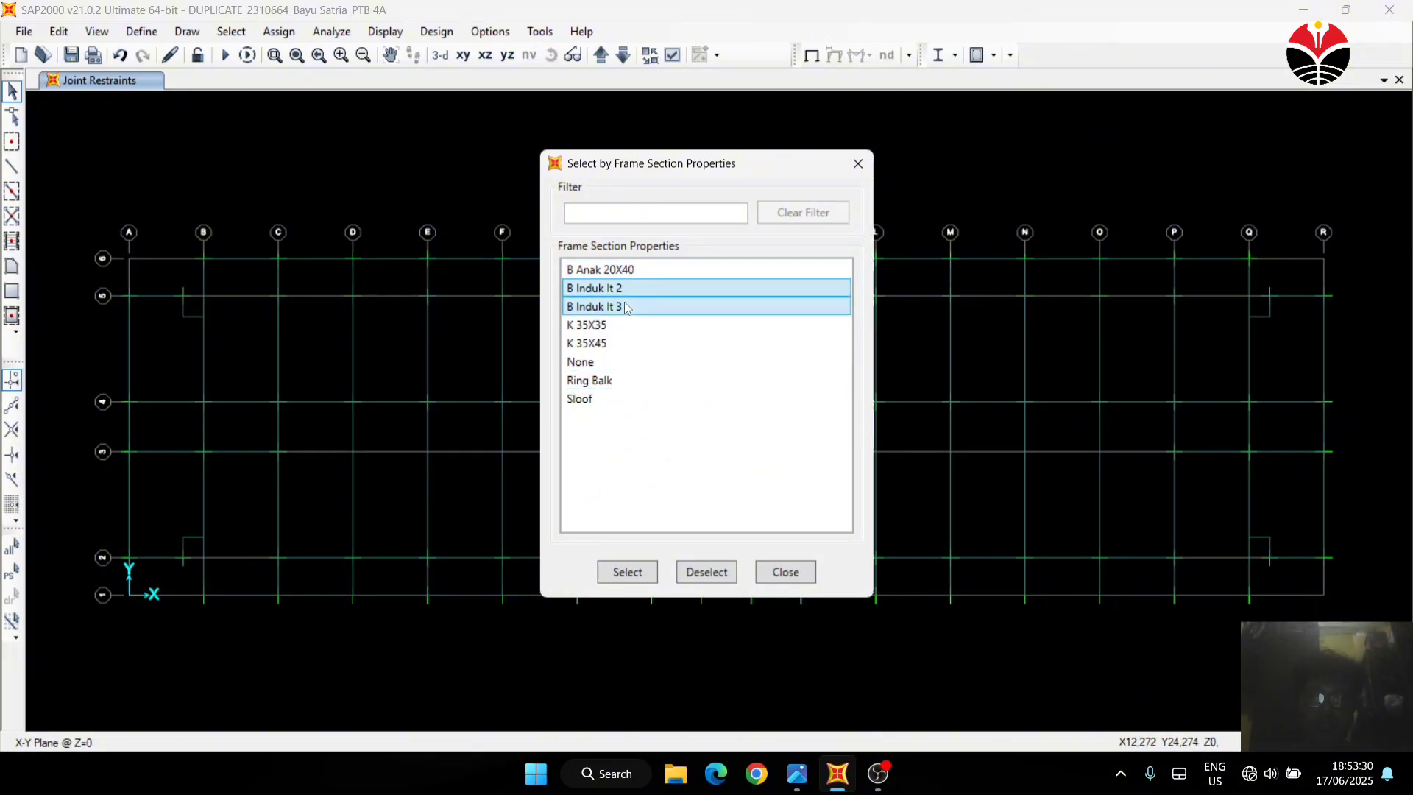
left_click(609, 379)
left_click(609, 398)
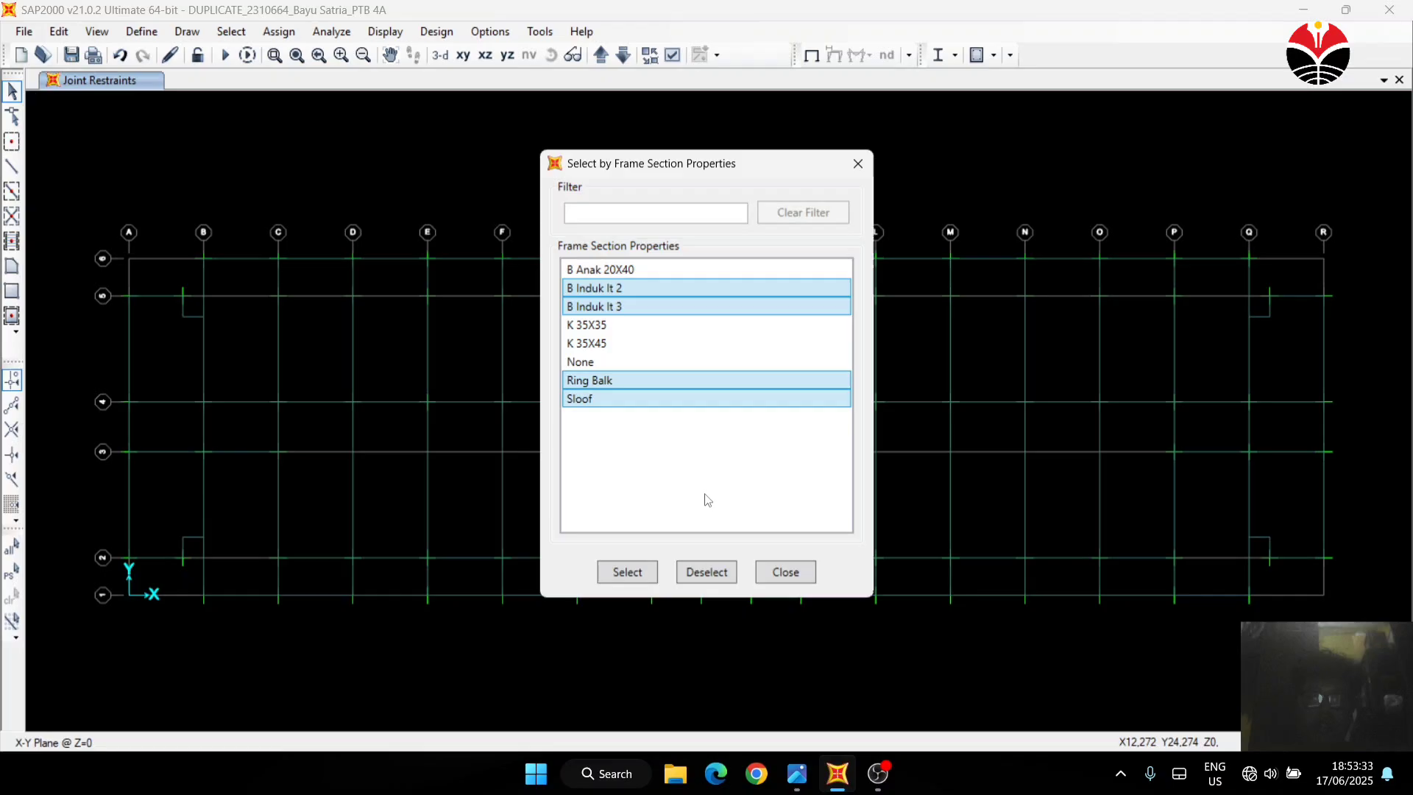
left_click(627, 573)
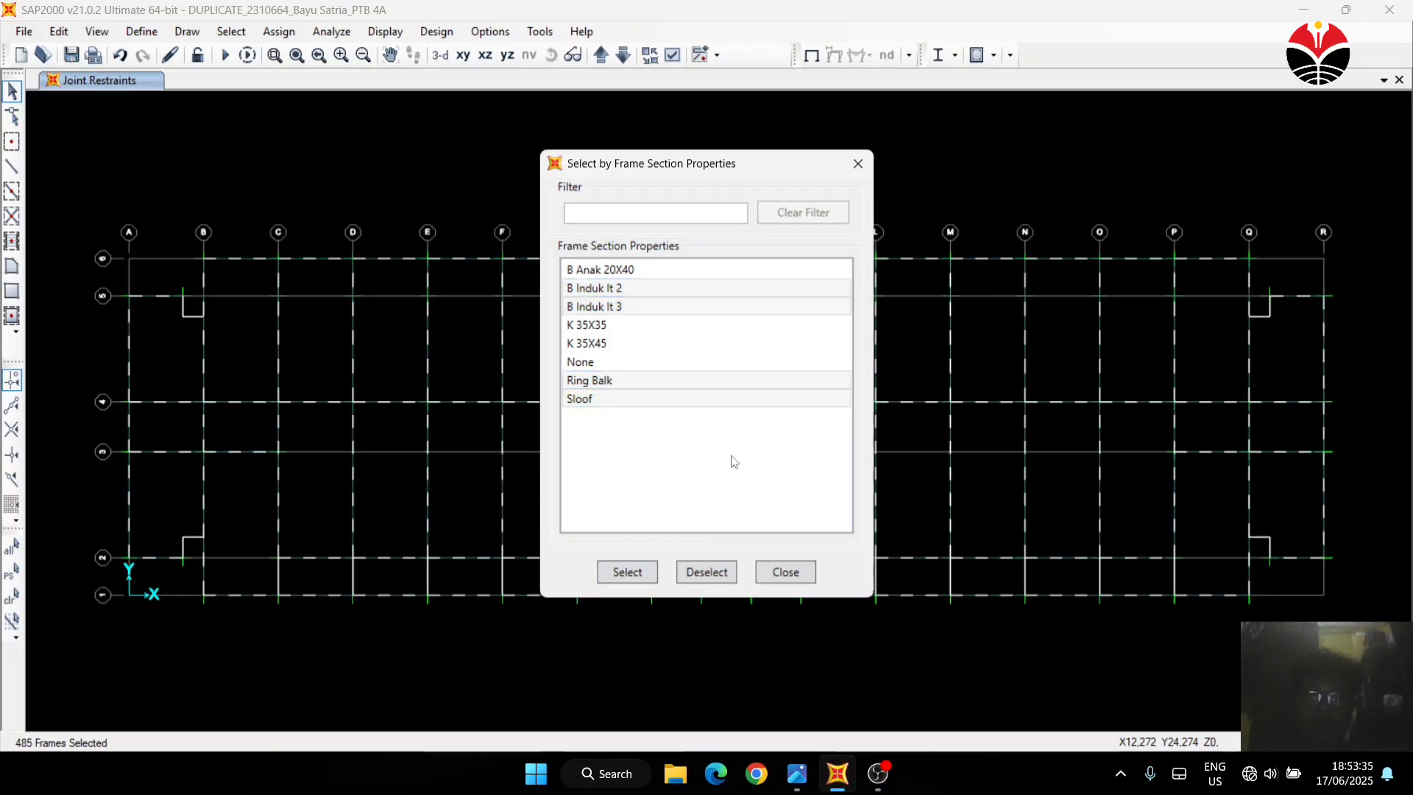
left_click(855, 165)
right_click(849, 166)
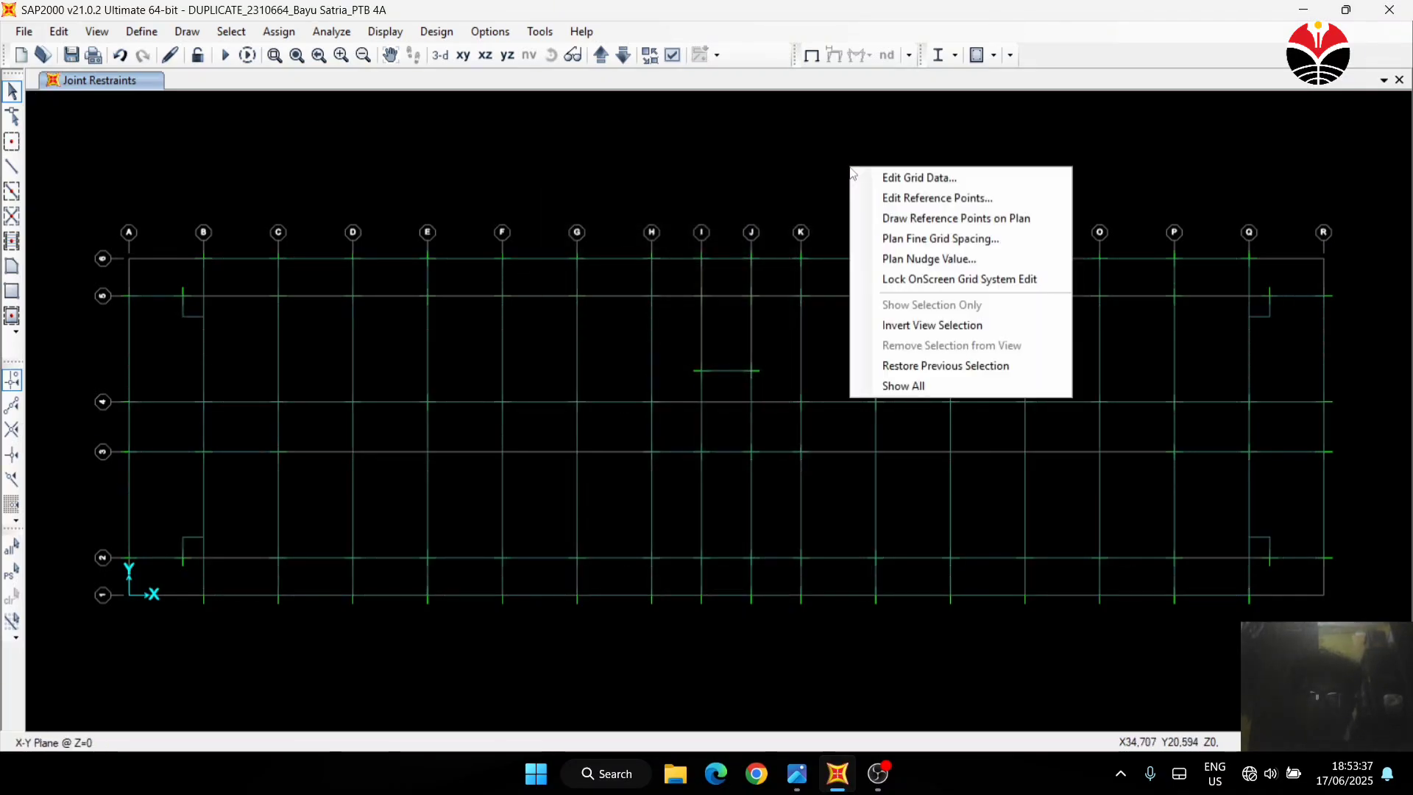
left_click(901, 384)
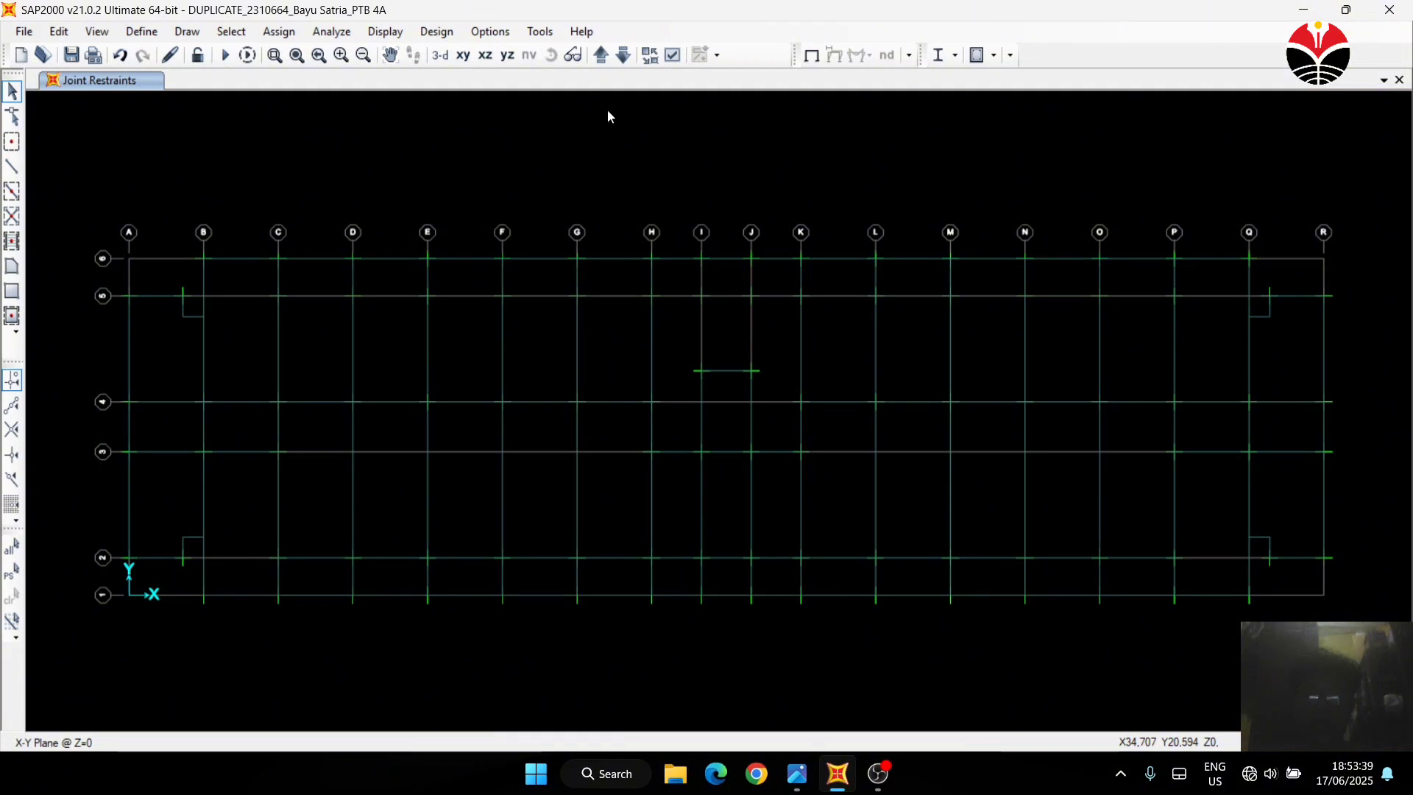
Select all frames with the sections B Induk lt 2, B Induk lt 3, K 35X35, K 35X45, Ring Balk and Sloof
left_click(232, 32)
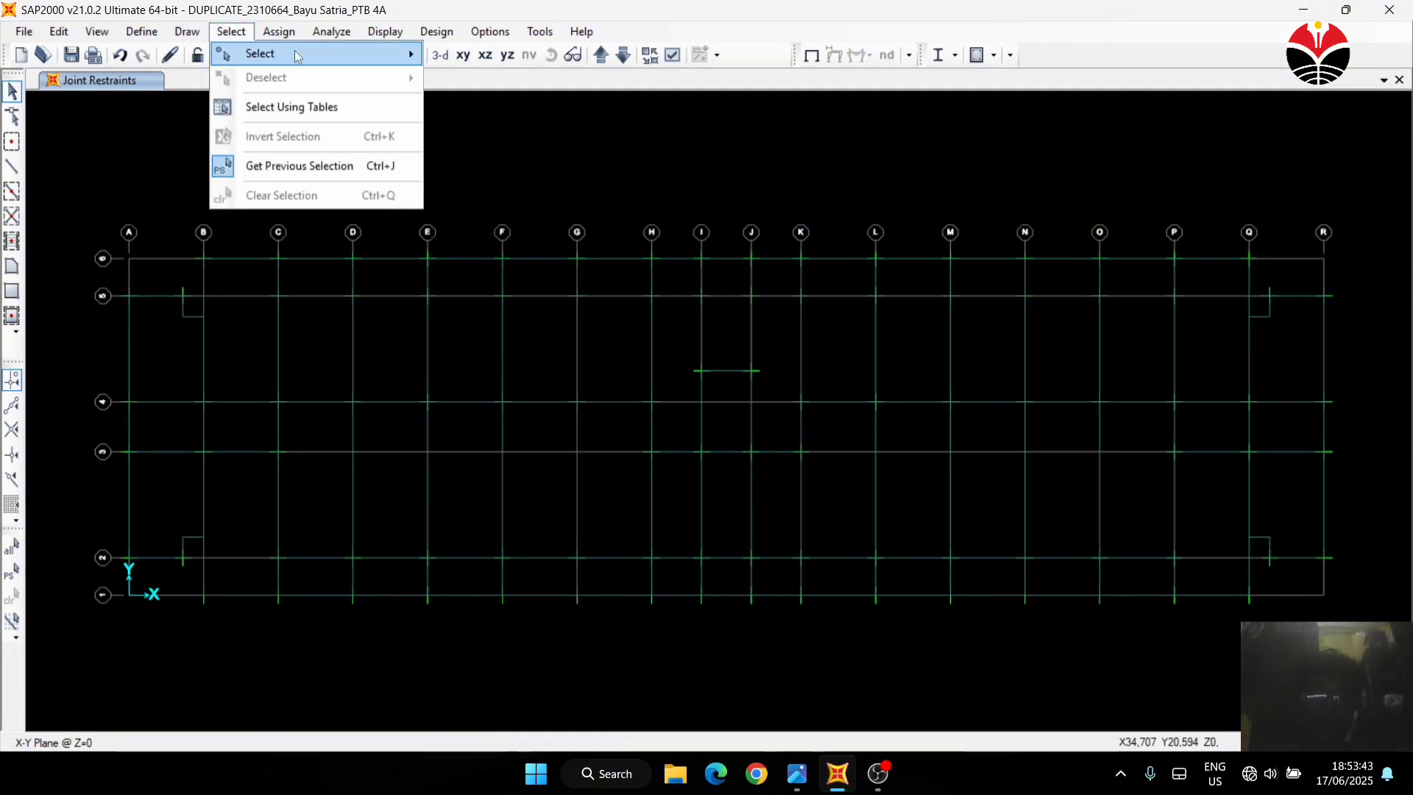
mouse_move(361, 52)
mouse_move(510, 211)
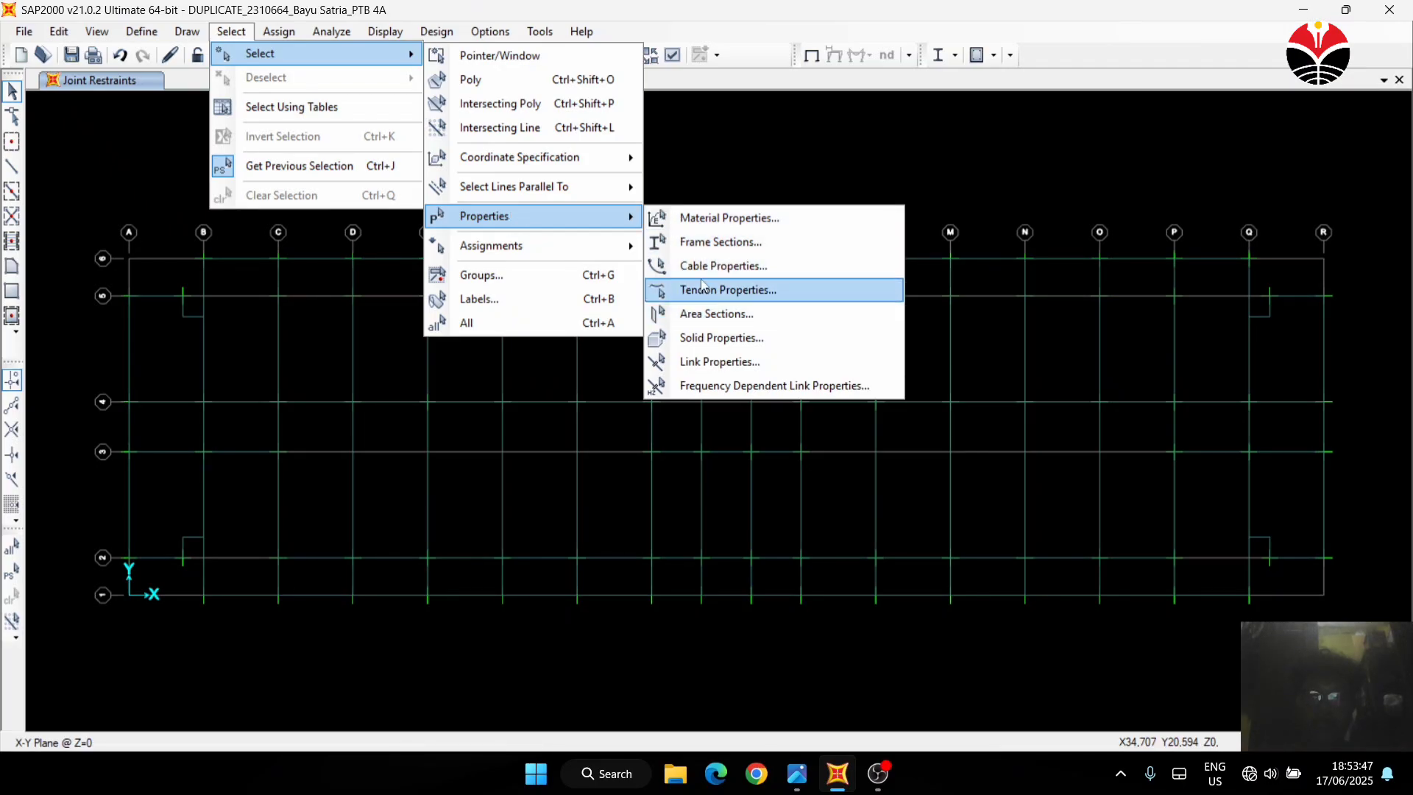
left_click(702, 247)
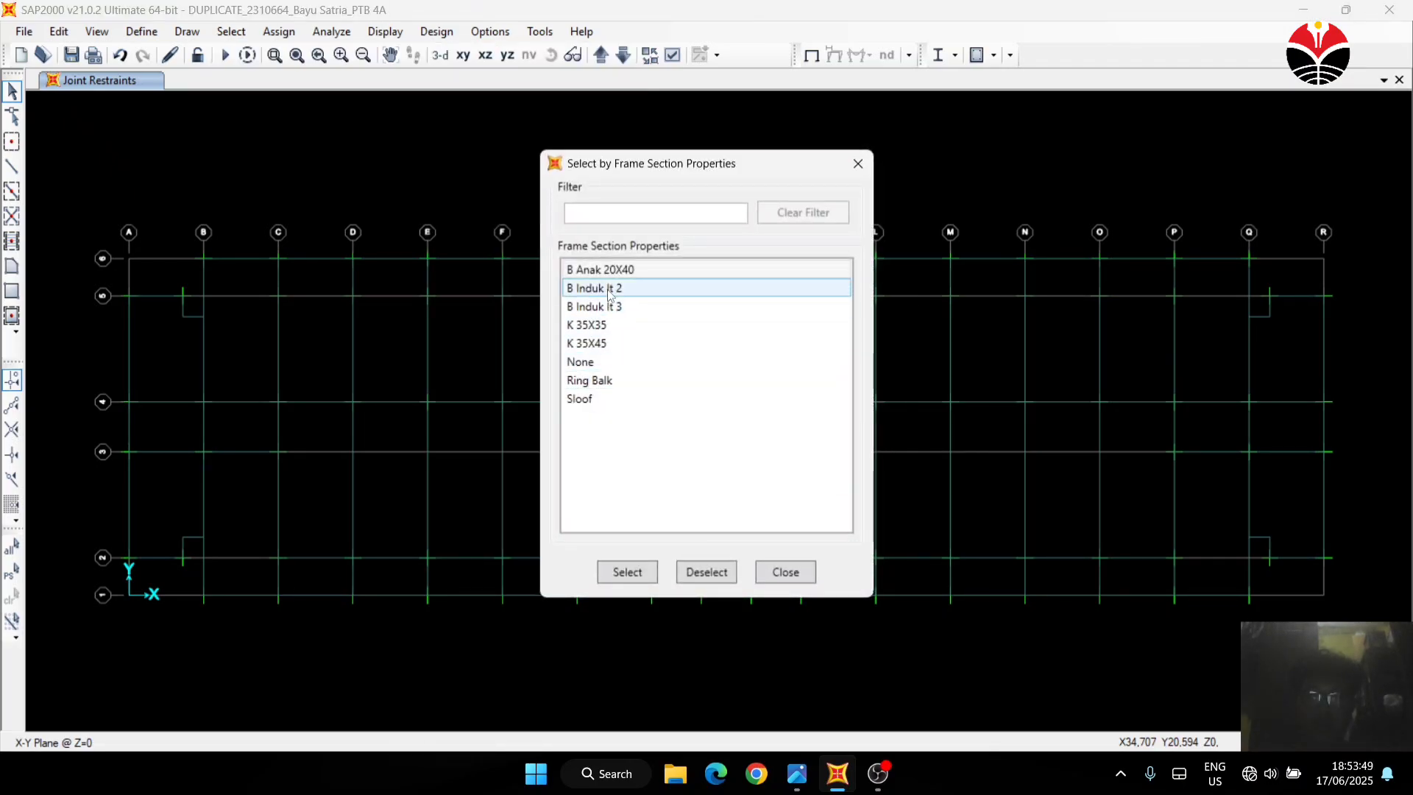
left_click(608, 285)
left_click(619, 304)
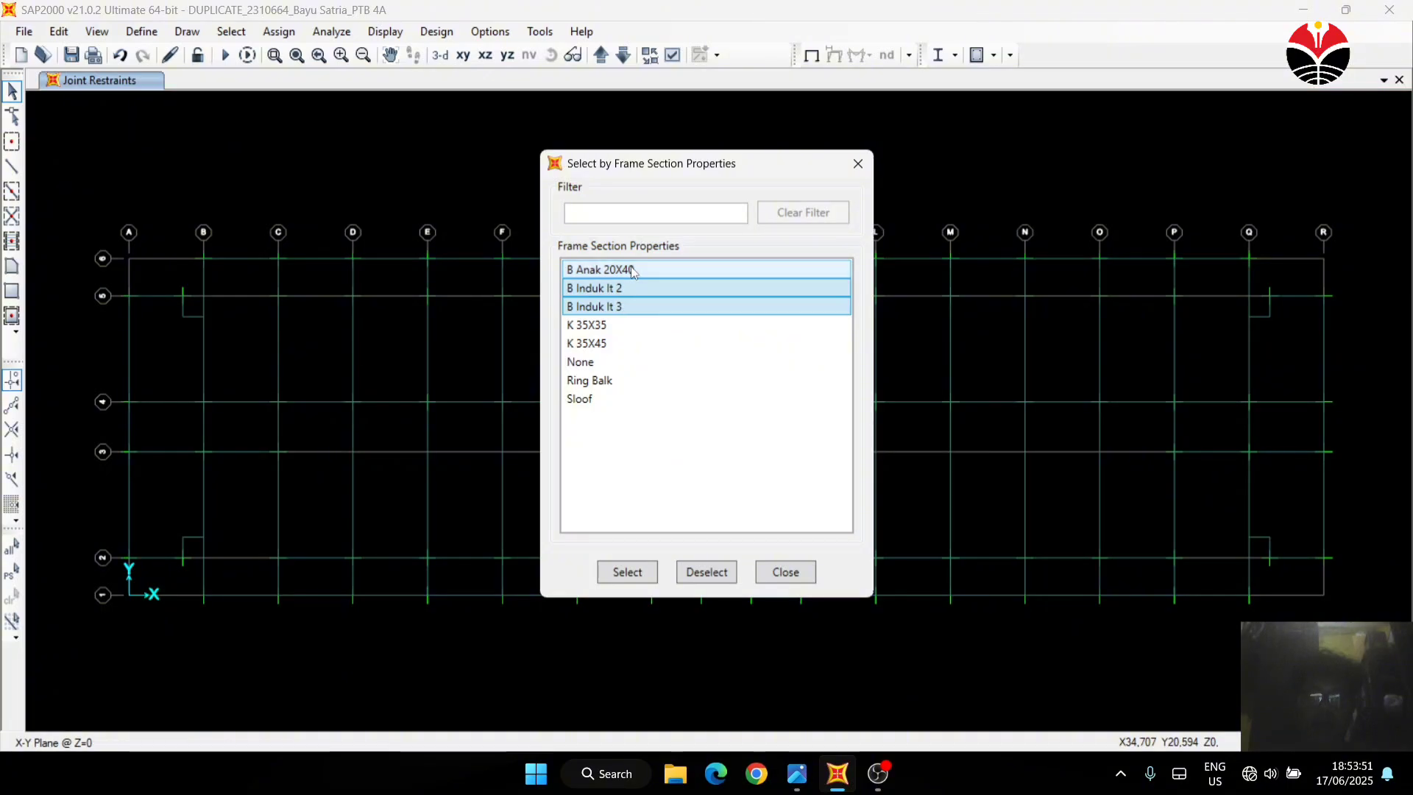
left_click(602, 382)
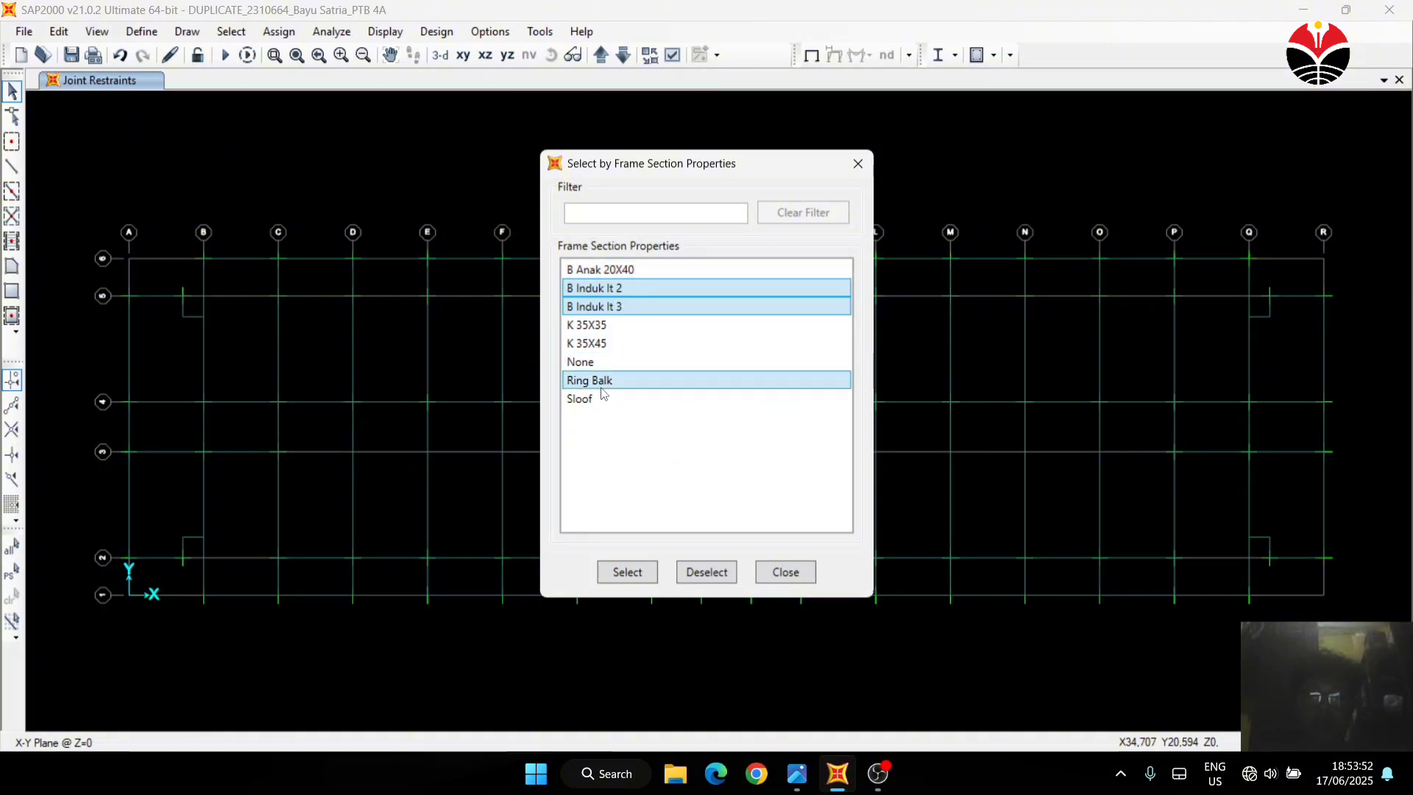
left_click(602, 400)
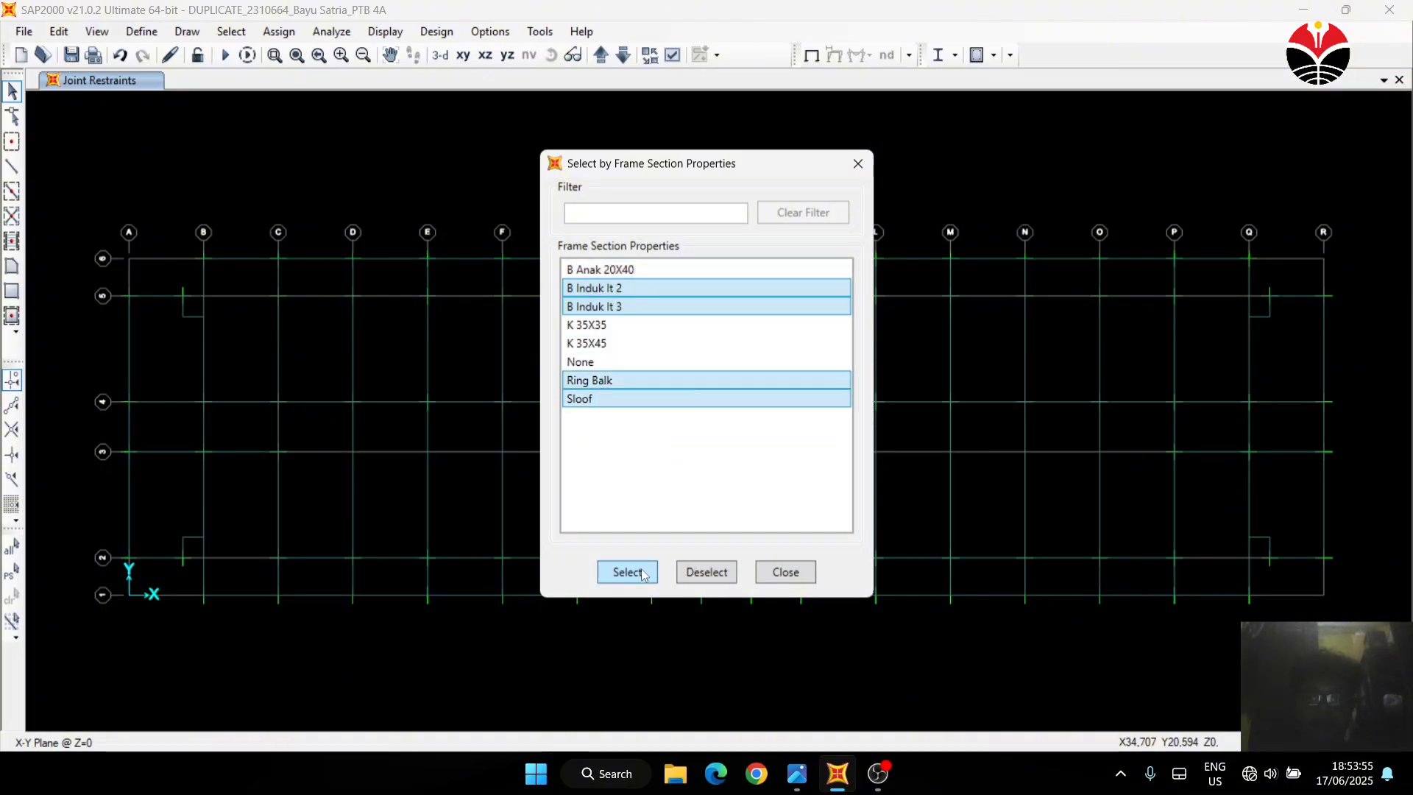
left_click(609, 325)
left_click(609, 343)
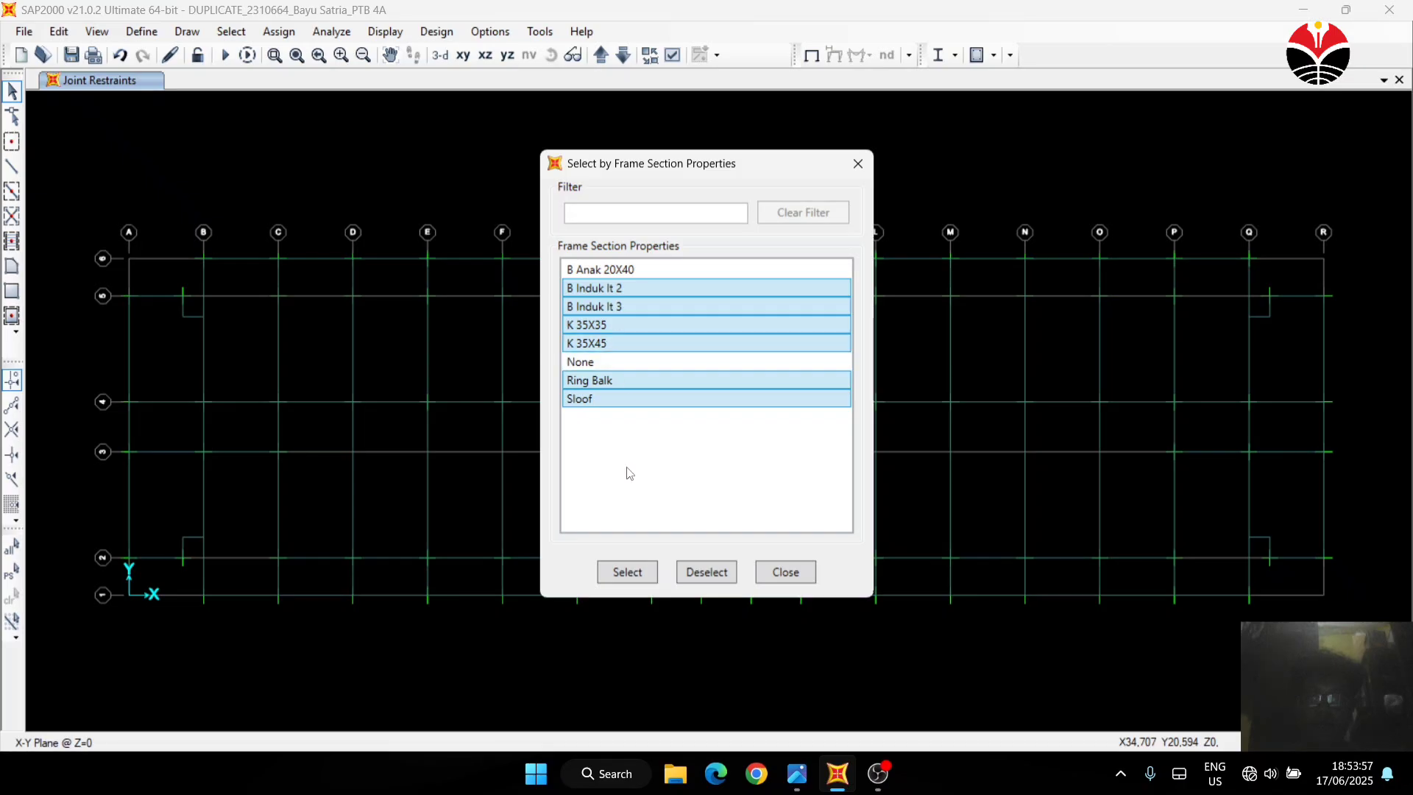
left_click(627, 572)
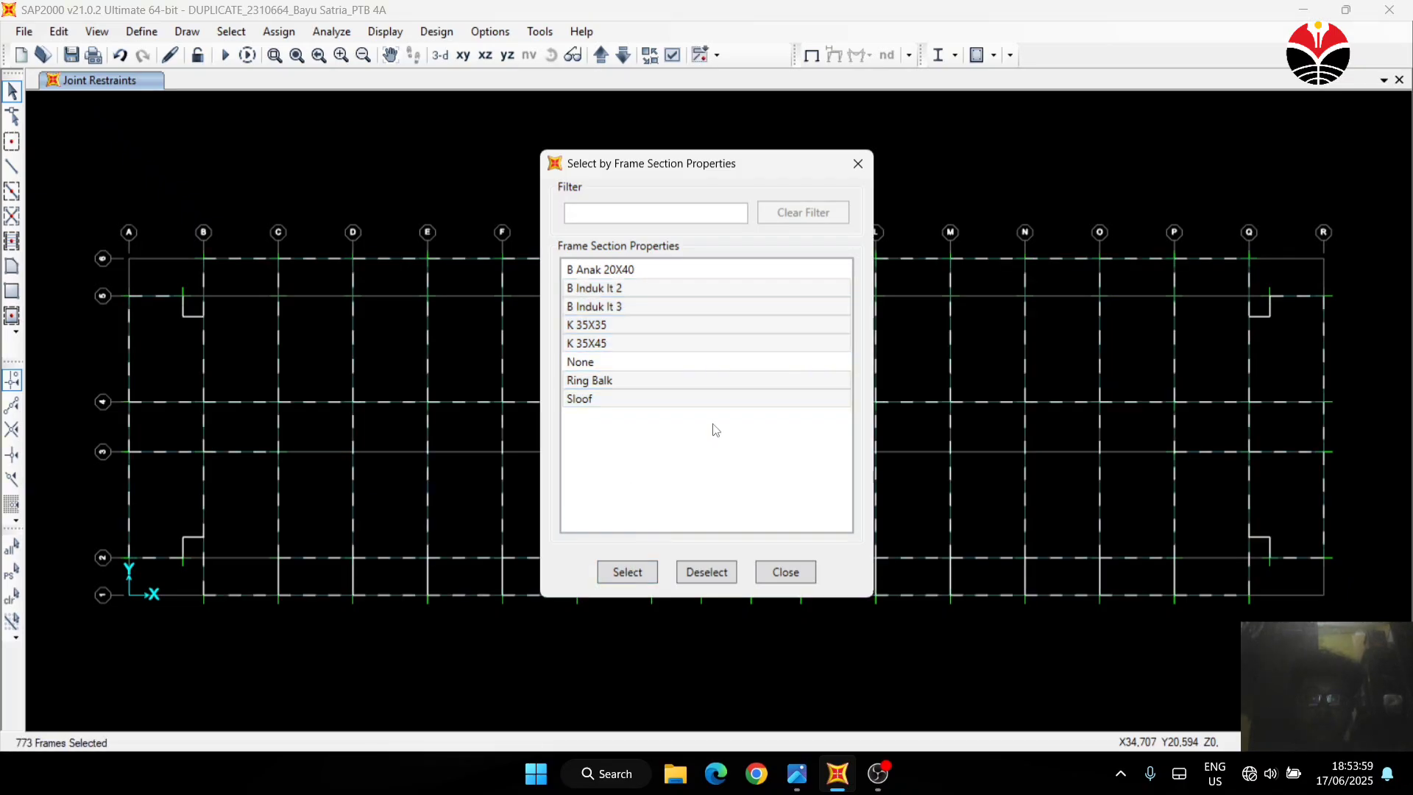
left_click(848, 171)
Show only the selected frames and display the Z=0 plan as the undeformed shape
right_click(727, 158)
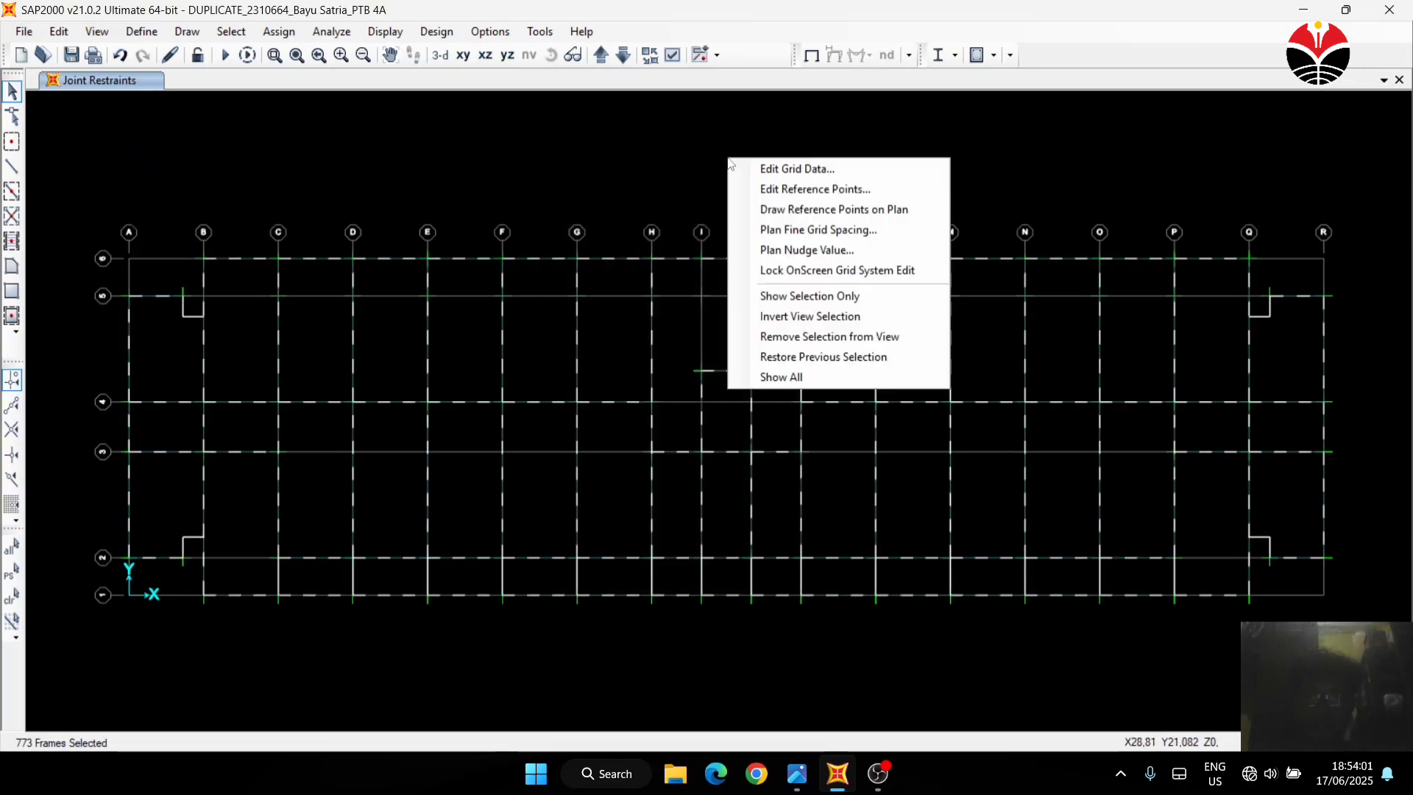
left_click(769, 295)
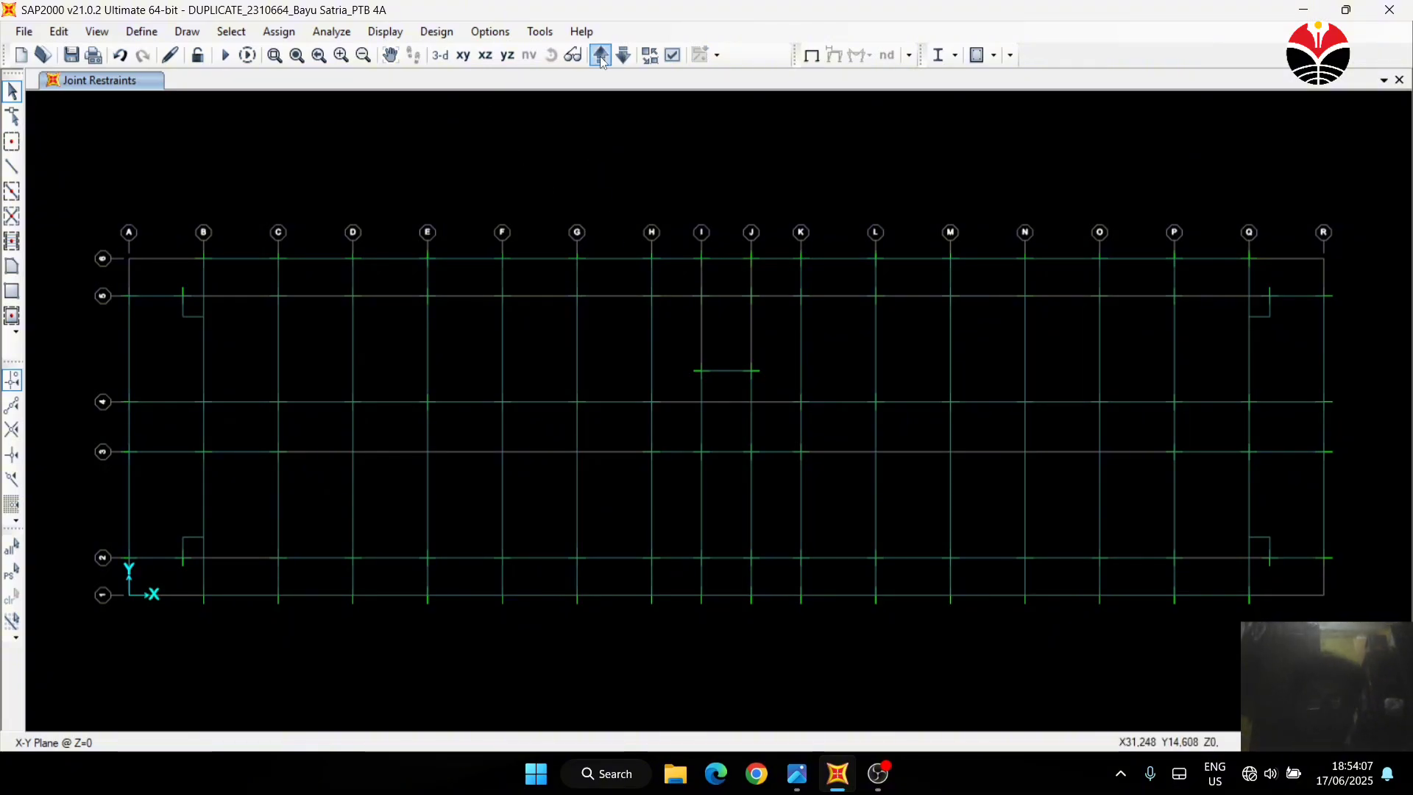
left_click(810, 64)
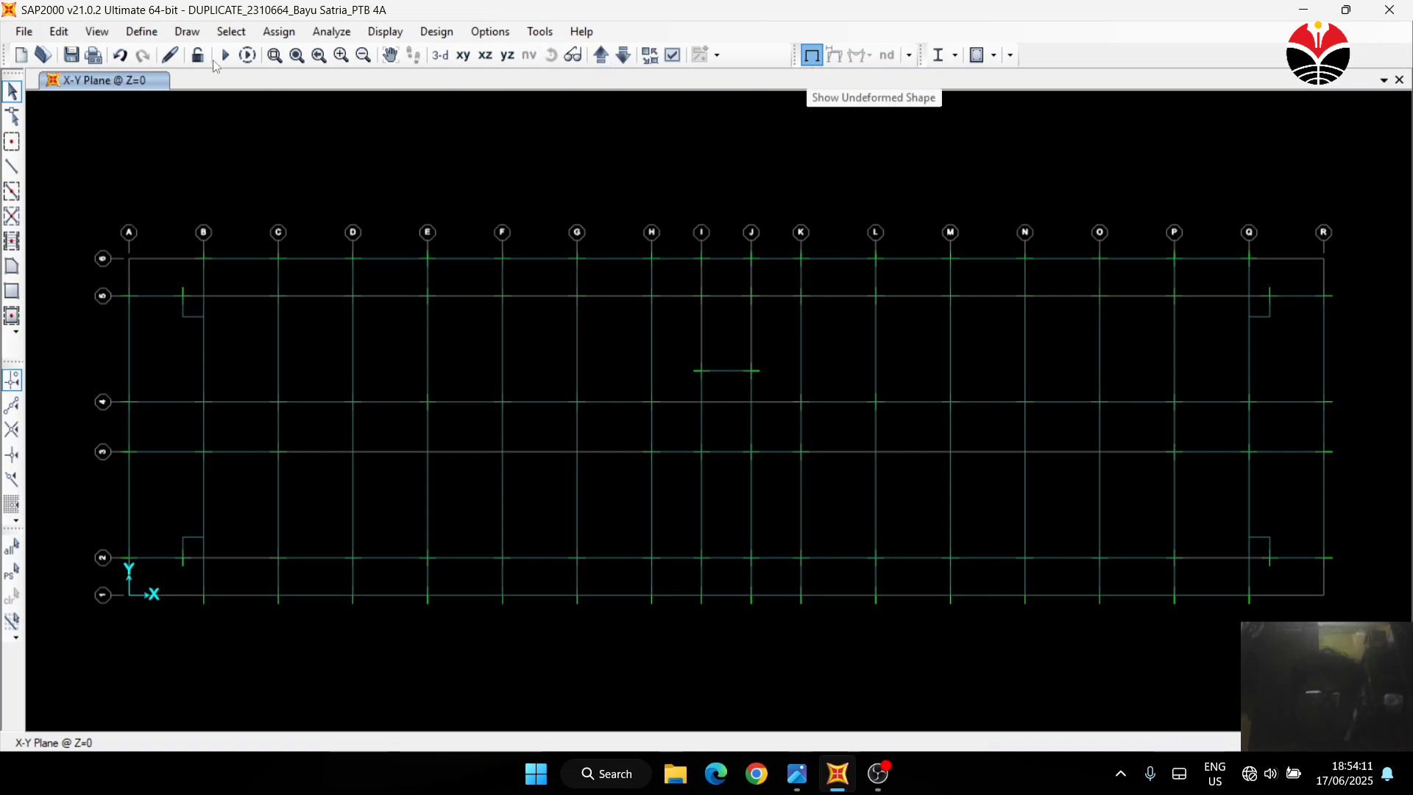
On the Z=3,85 plan, select the grid G beam between grids 4 and 6 and view the assignable frame sections without applying one
left_click(602, 56)
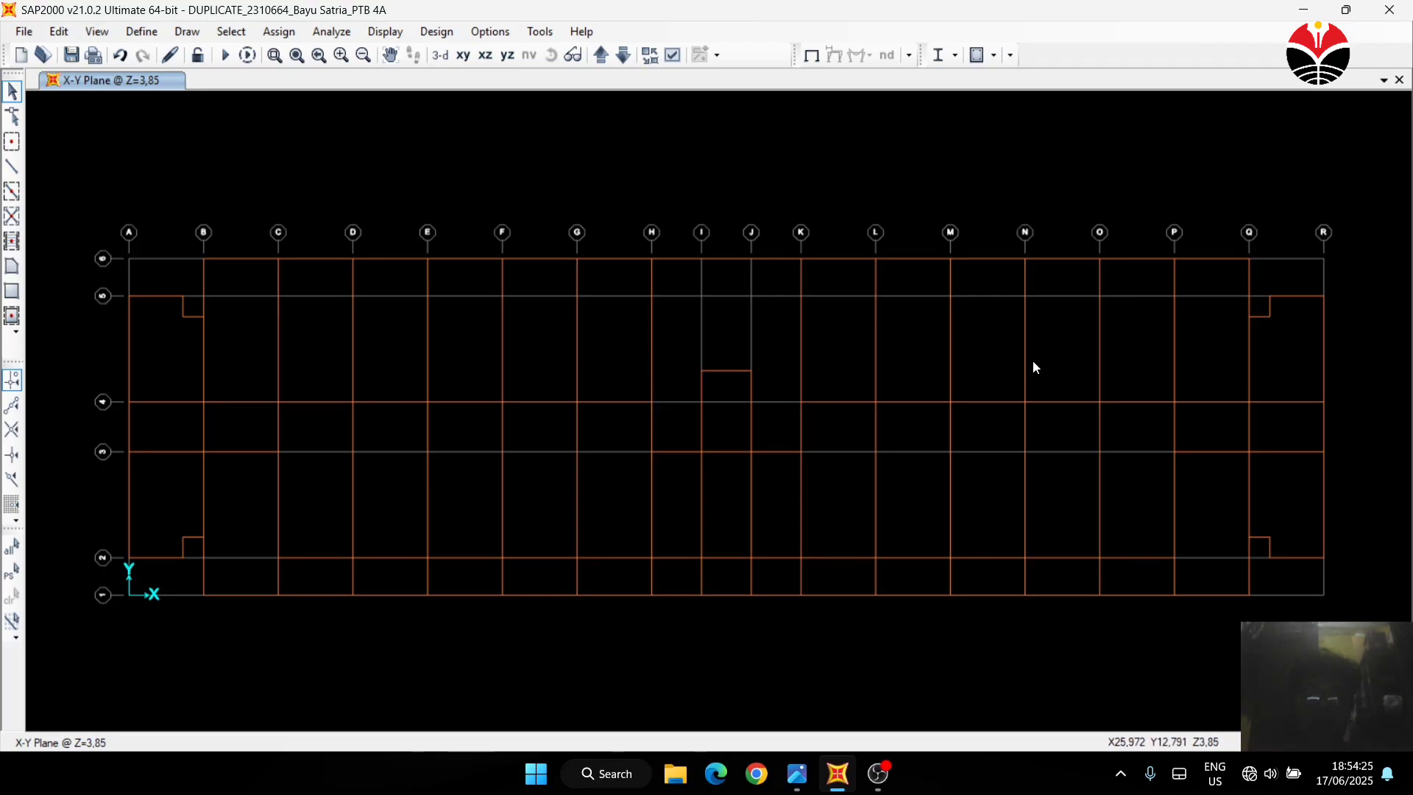
left_click_drag(670, 328, 621, 359)
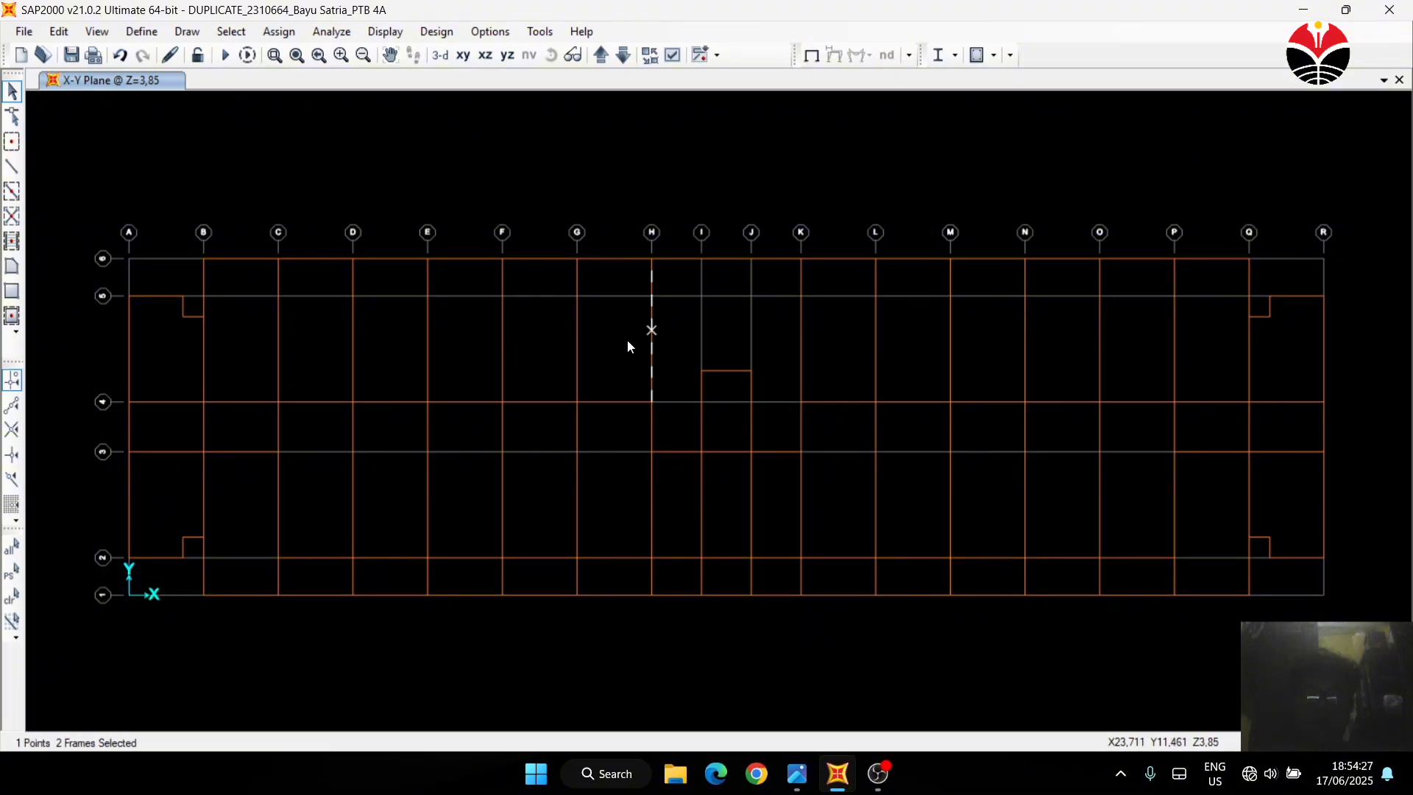
key("ctrl+q")
left_click_drag(615, 302, 550, 358)
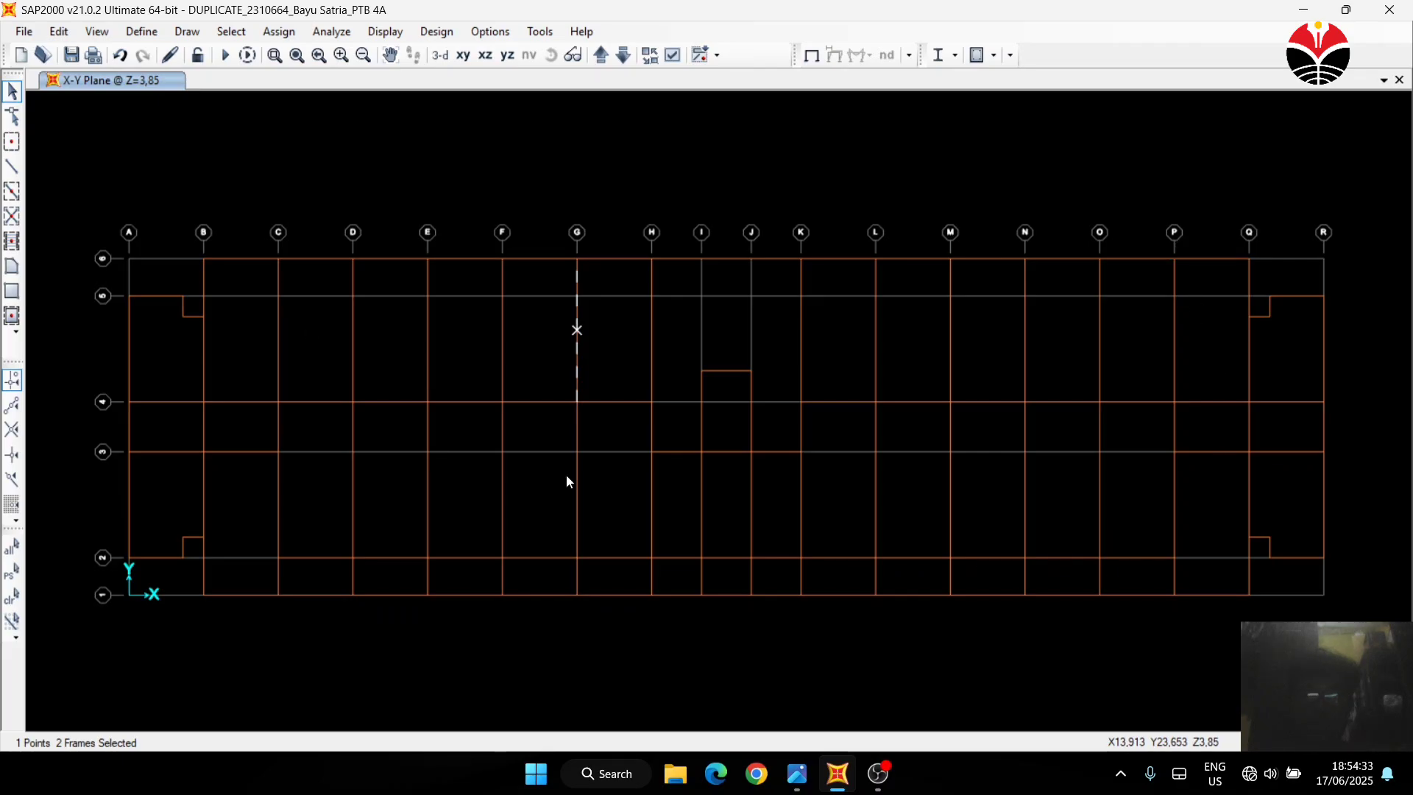
left_click(271, 37)
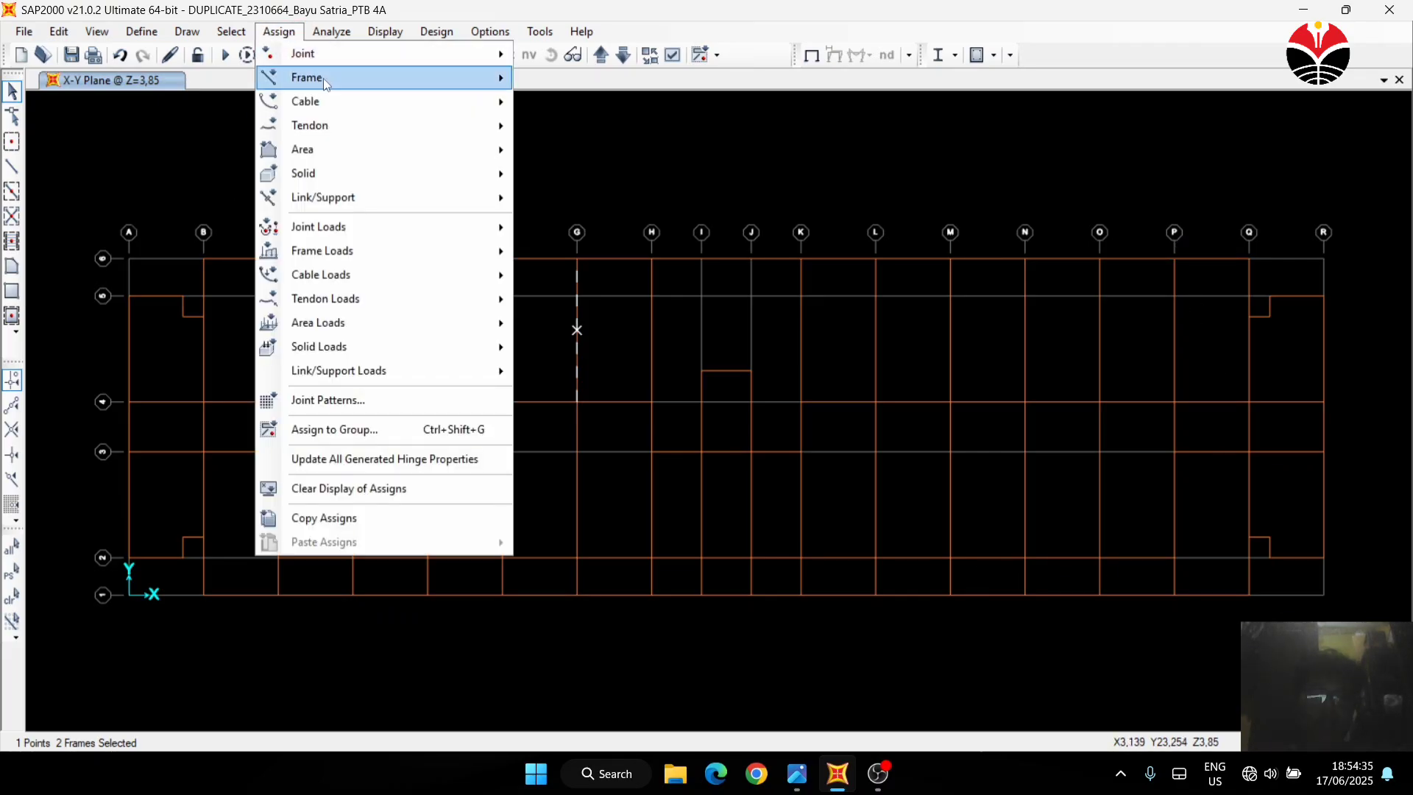
mouse_move(324, 78)
left_click(569, 81)
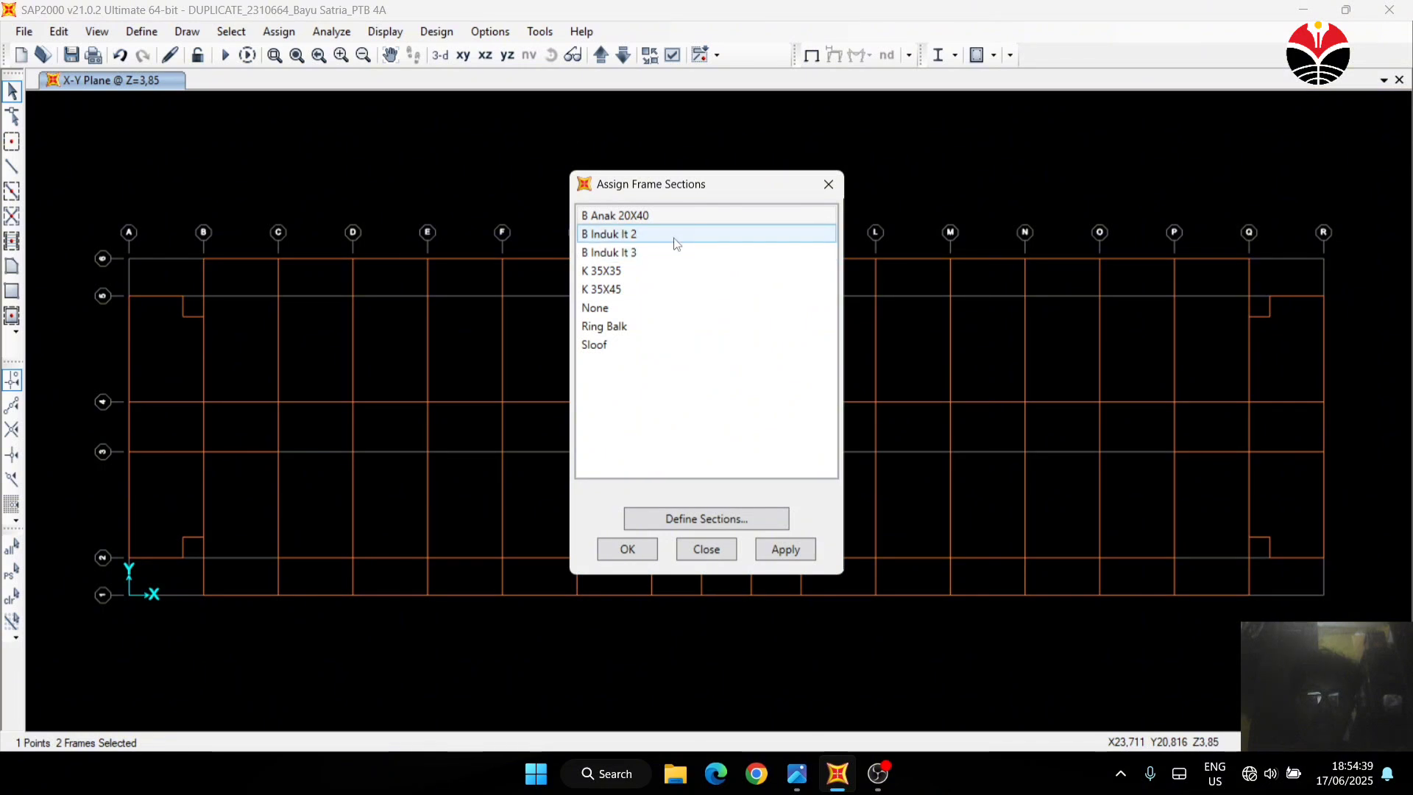
left_click(829, 184)
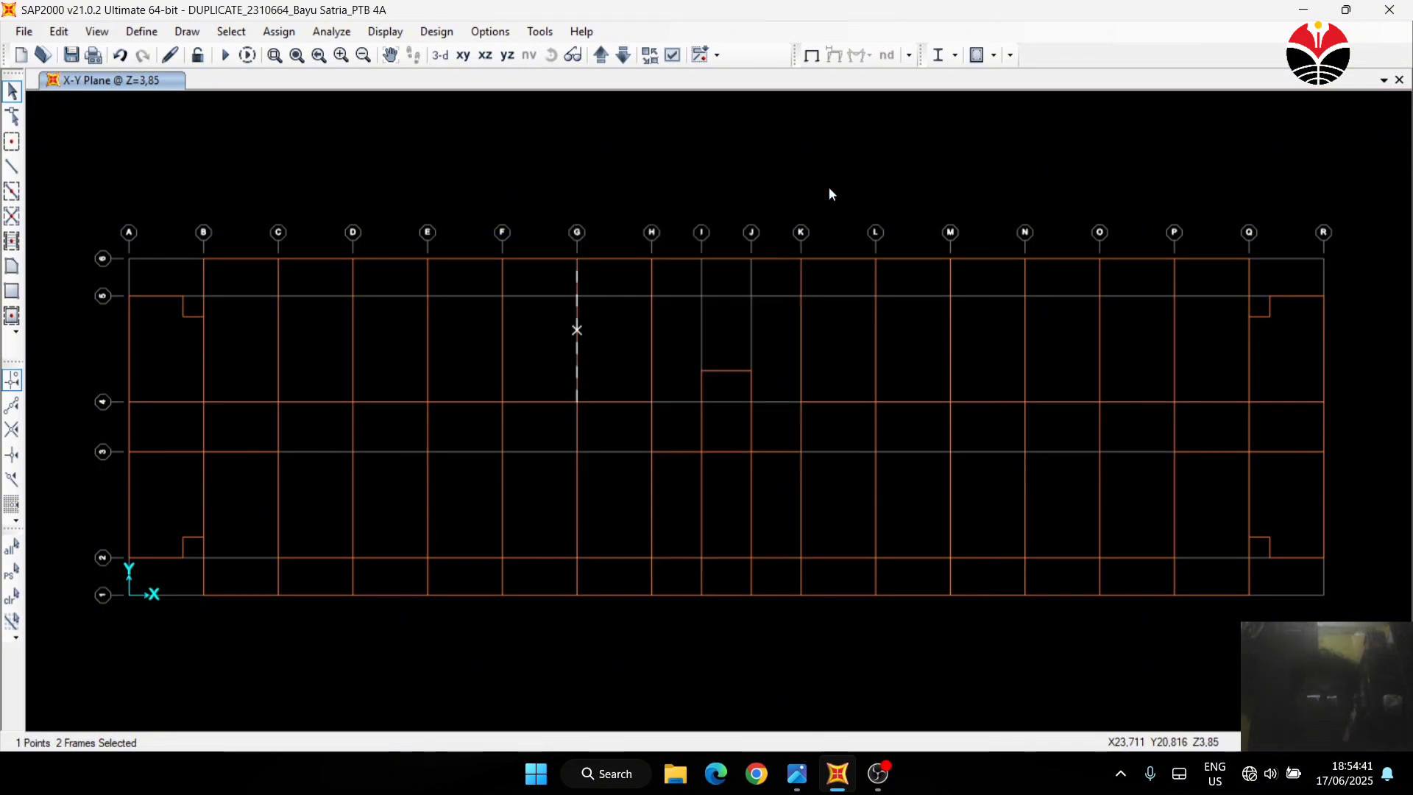
Compare the beam layouts of the Z=7,7 and Z=3,85 plans, ending on Z=7,7
left_click(601, 56)
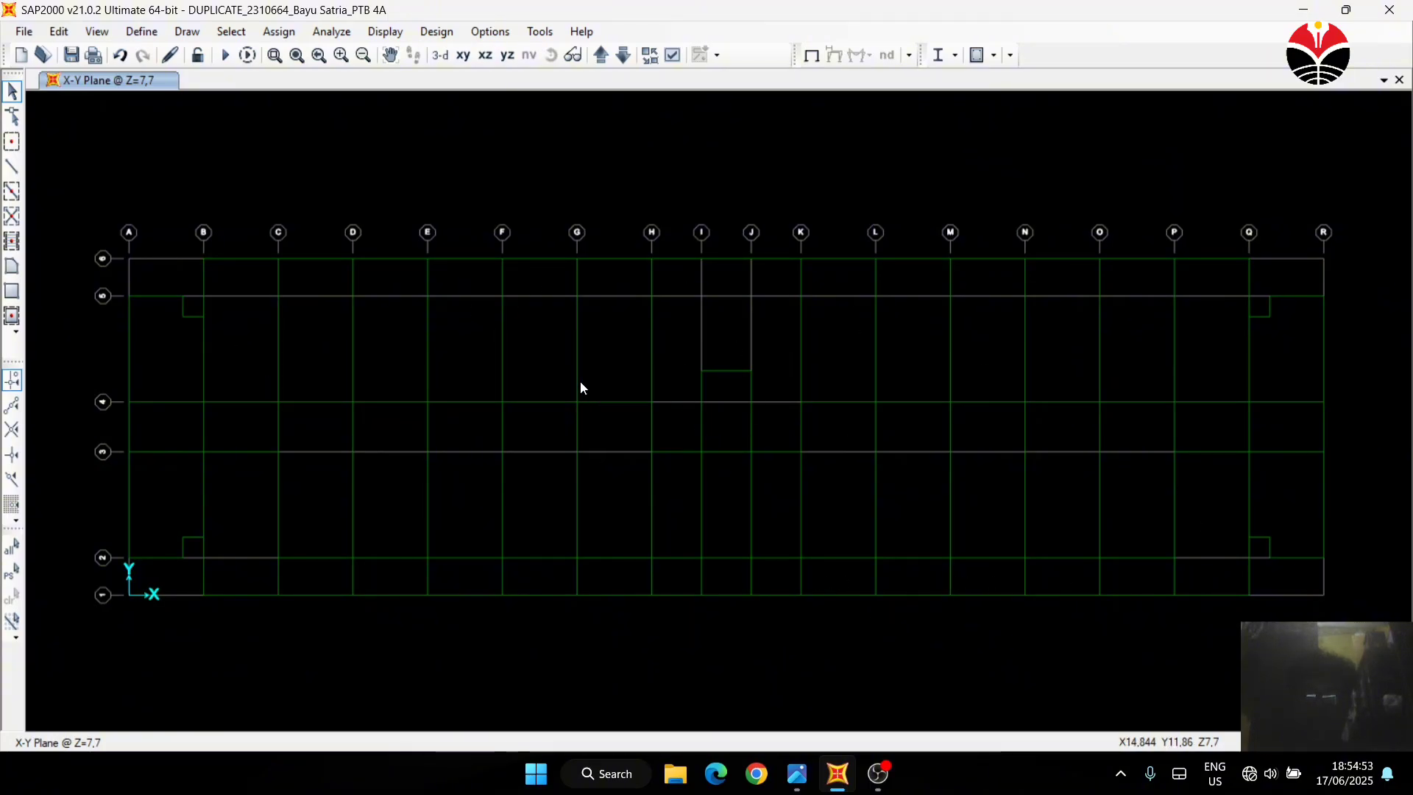
left_click(624, 55)
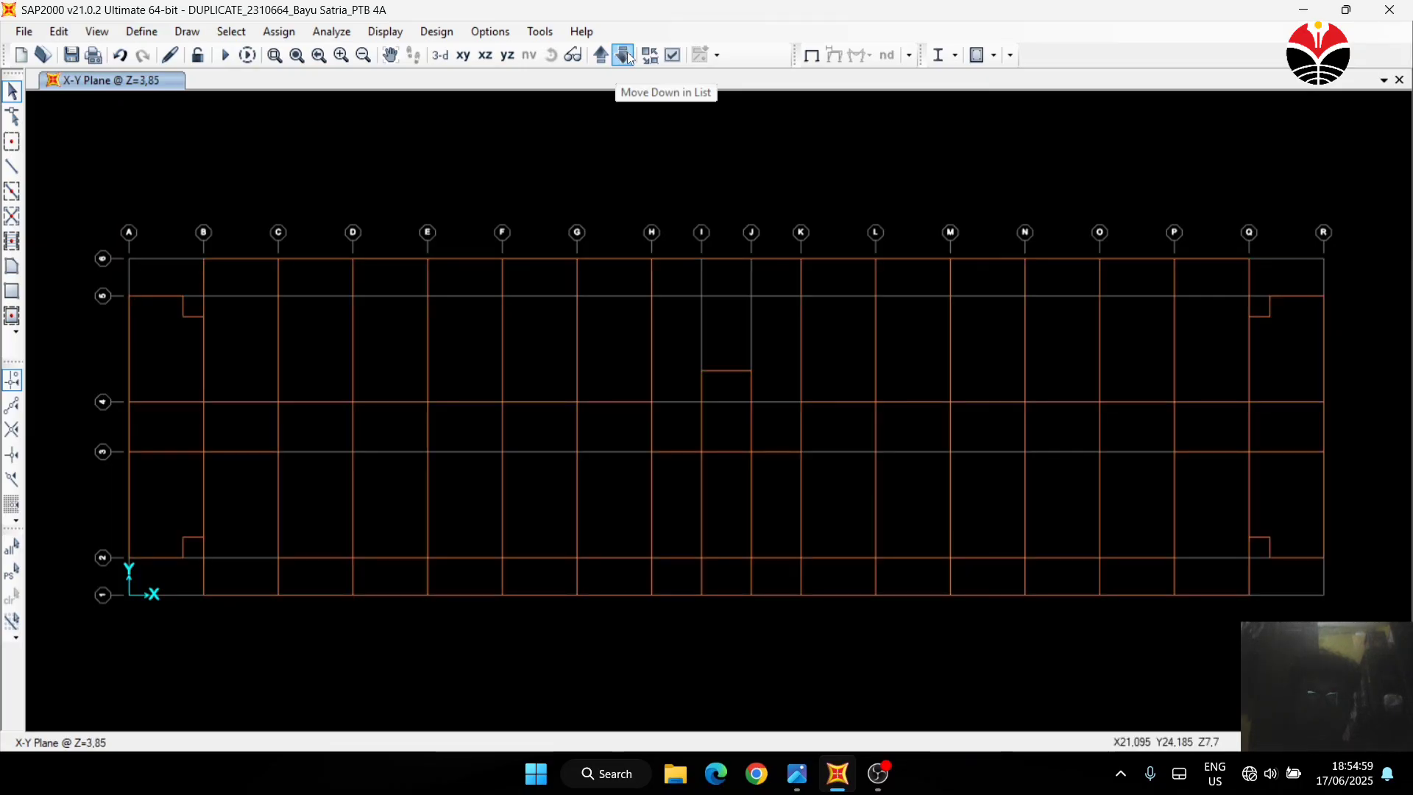
left_click(601, 56)
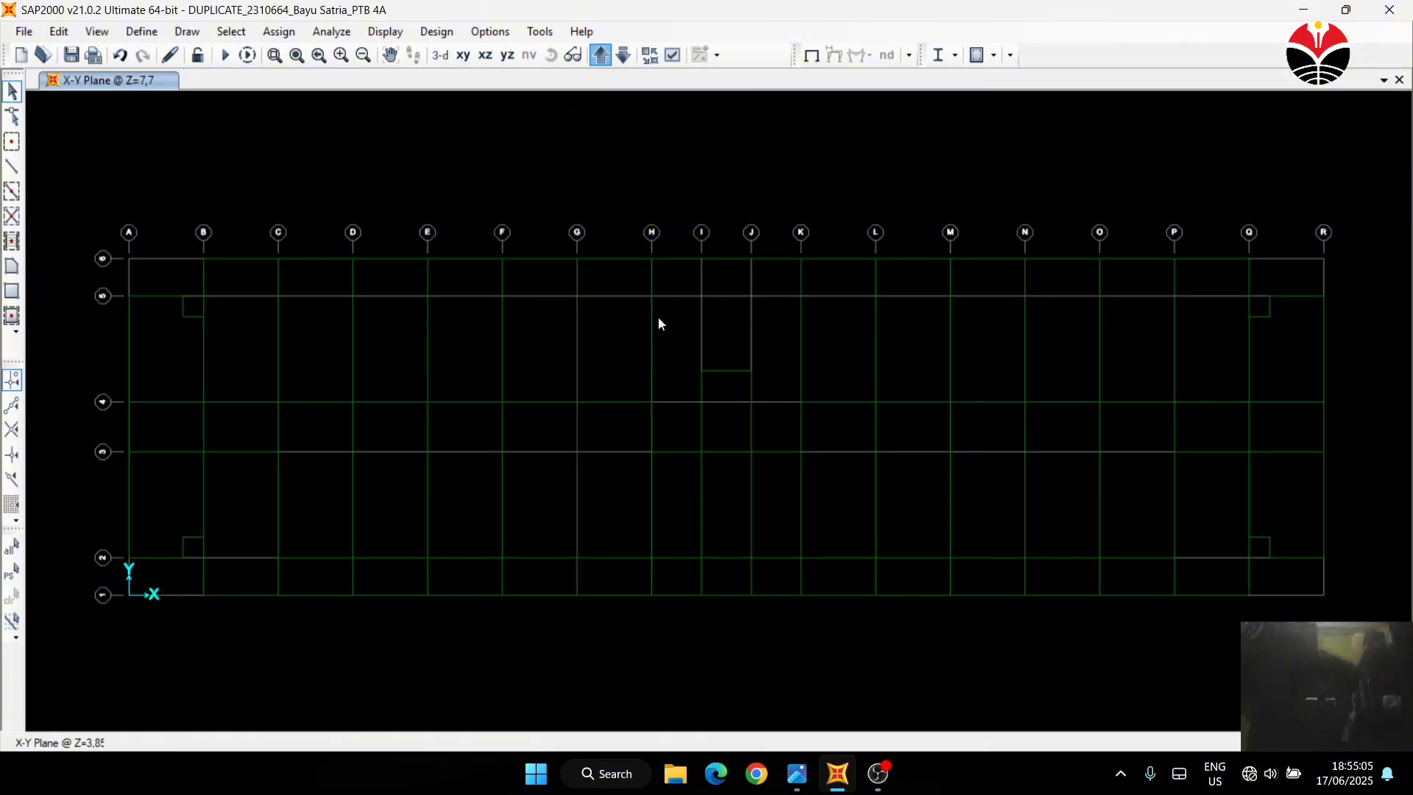
Select and deselect the grid H beam on the Z=7,7 plan, and view the assignable frame sections without applying one
left_click_drag(672, 318, 607, 346)
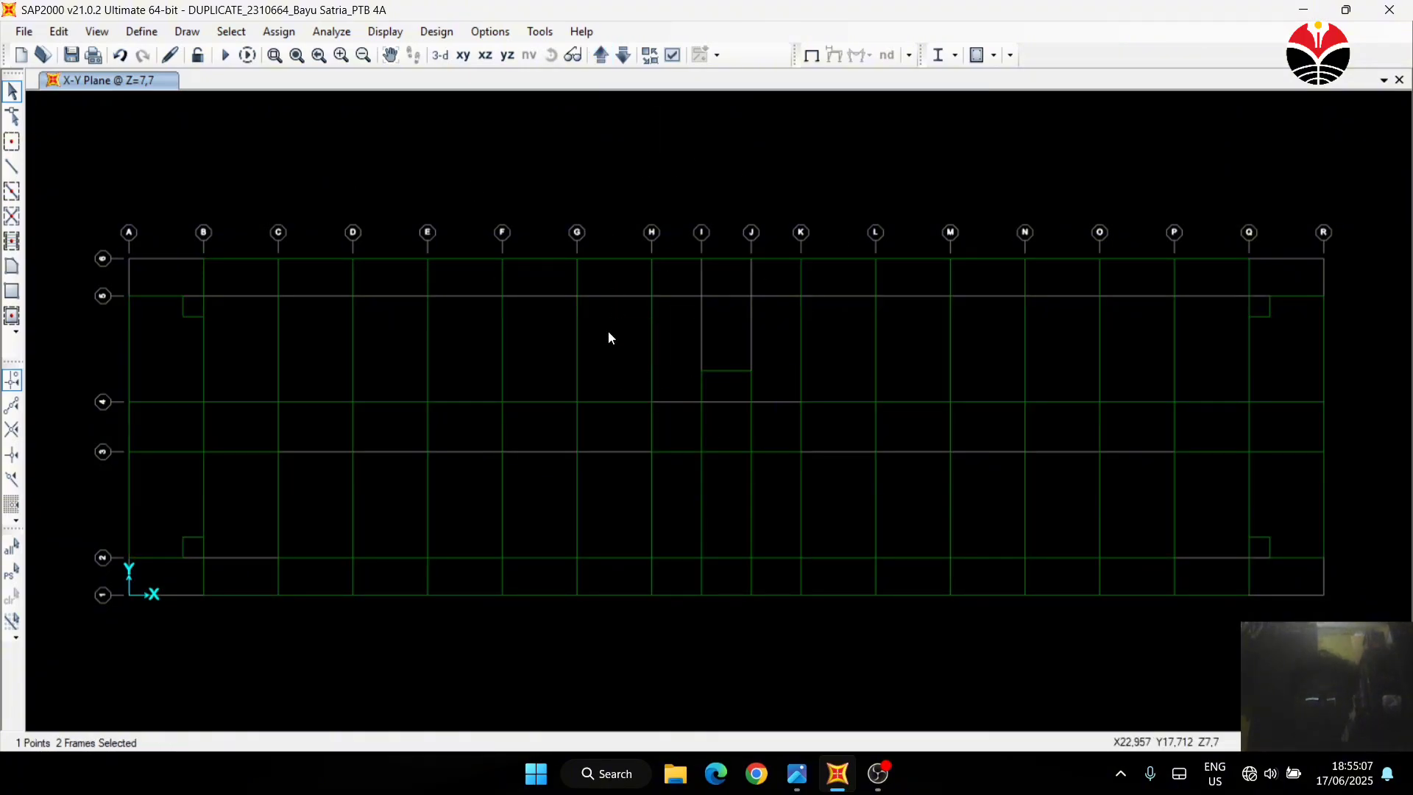
key("ctrl+q")
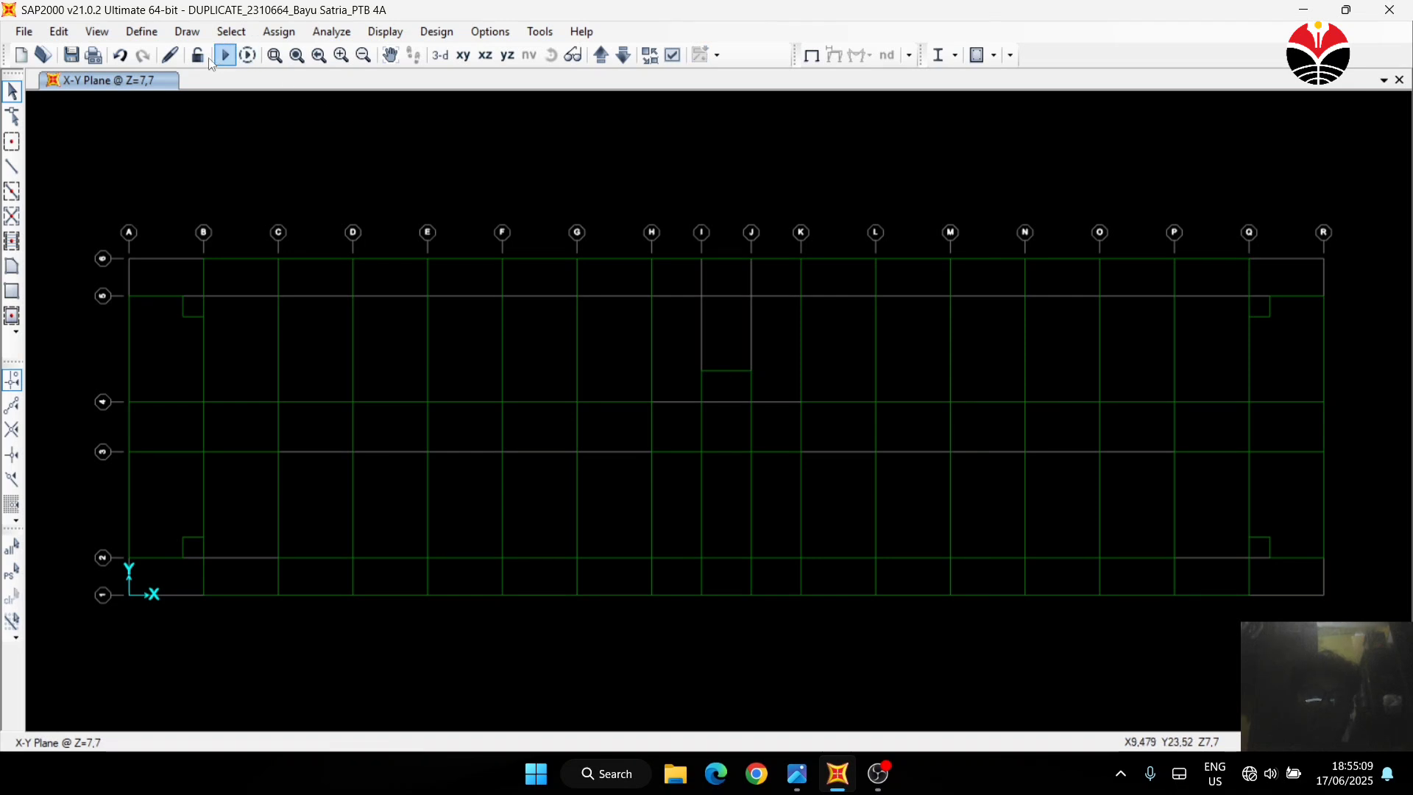
left_click(287, 34)
mouse_move(336, 80)
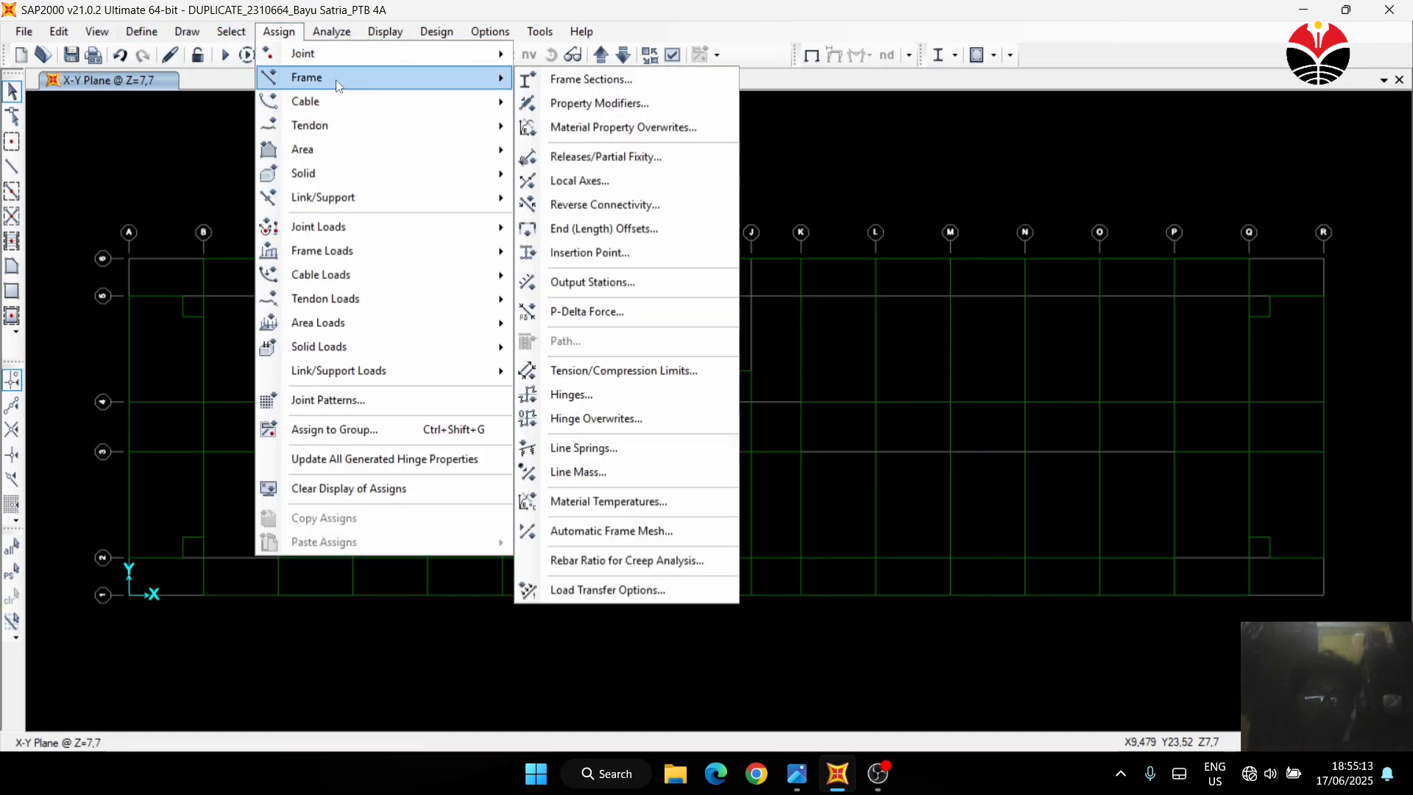
left_click(574, 88)
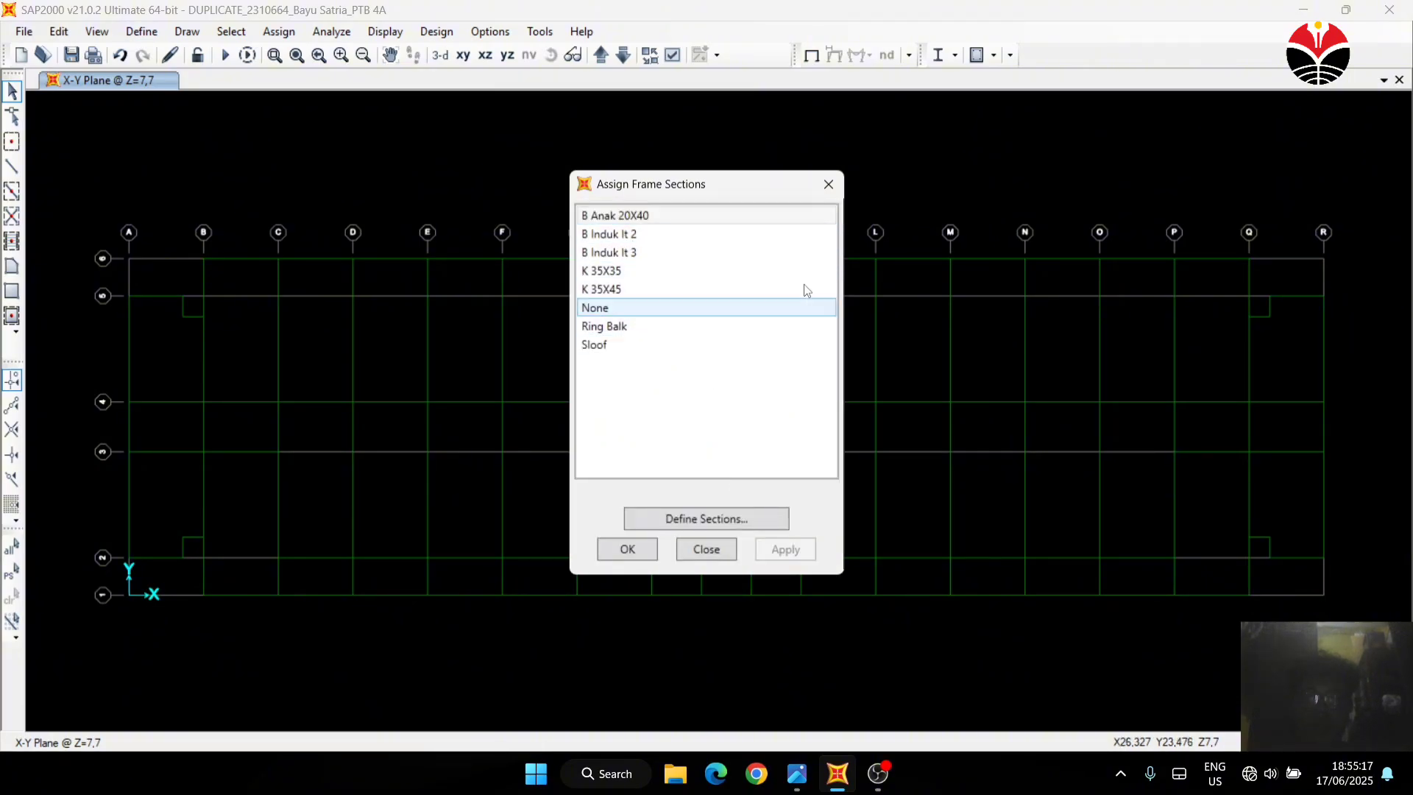
left_click(827, 184)
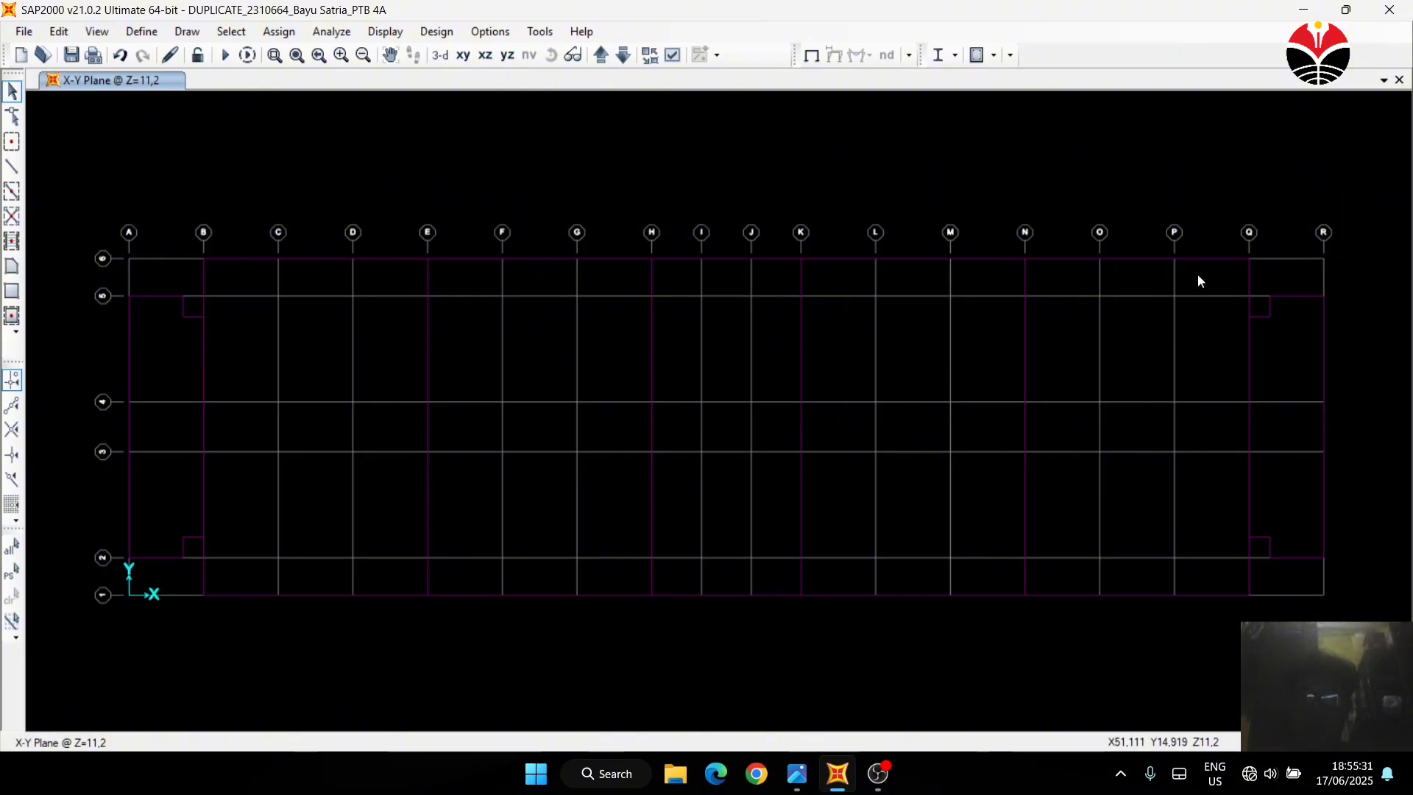
Examine the beam layout on the Z=11,2 plan and go down through Z=7,7 to the Z=3,85 plan
left_click_drag(1131, 413, 1226, 277)
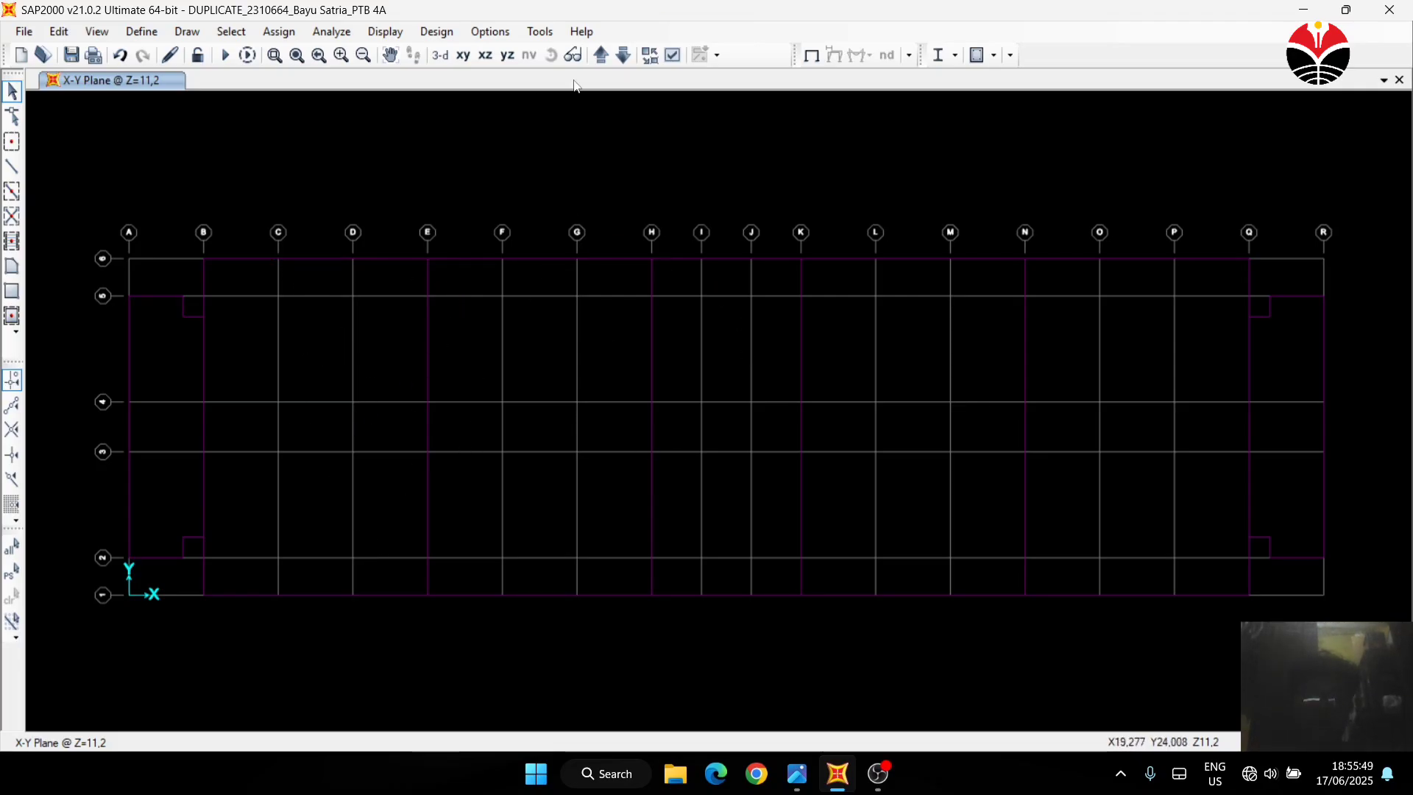
left_click(618, 64)
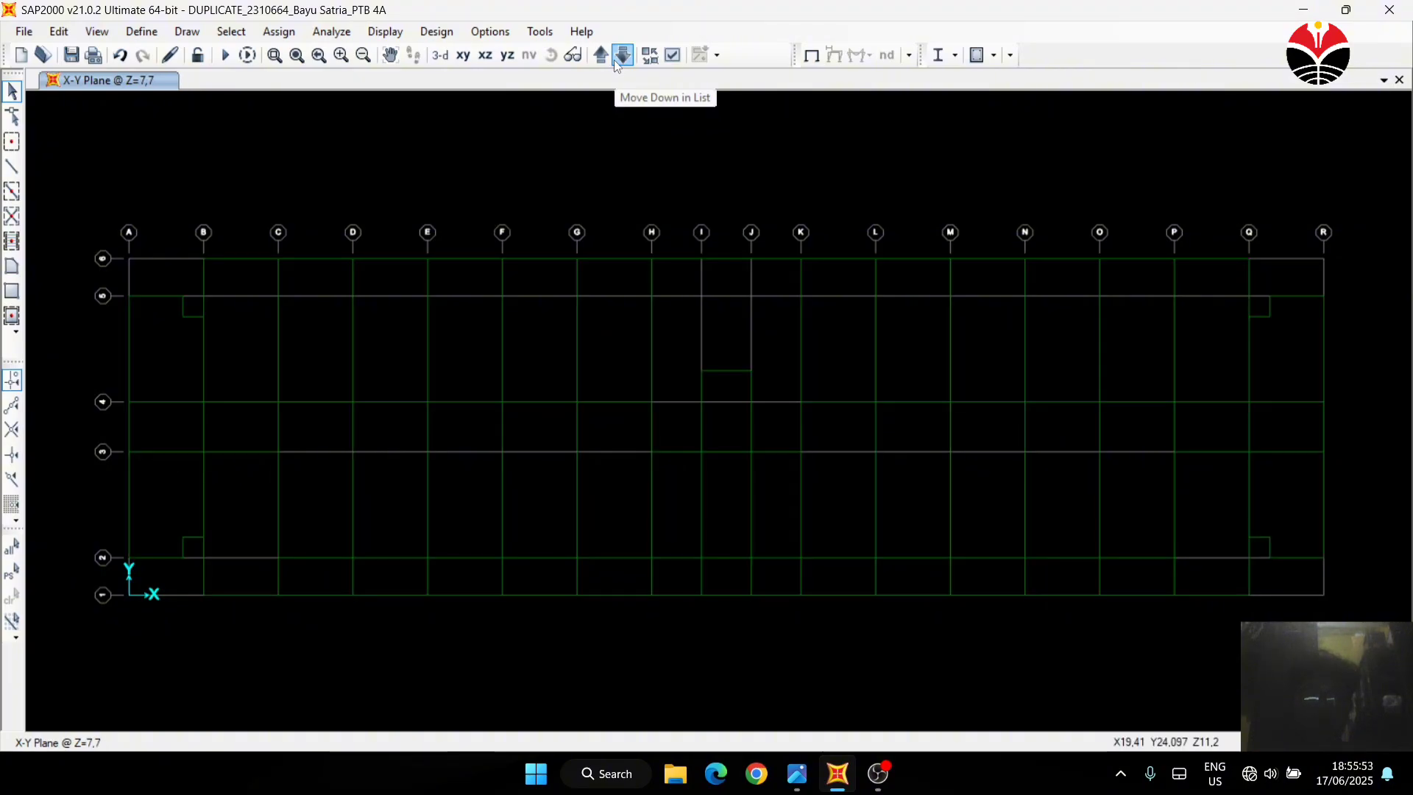
left_click(622, 59)
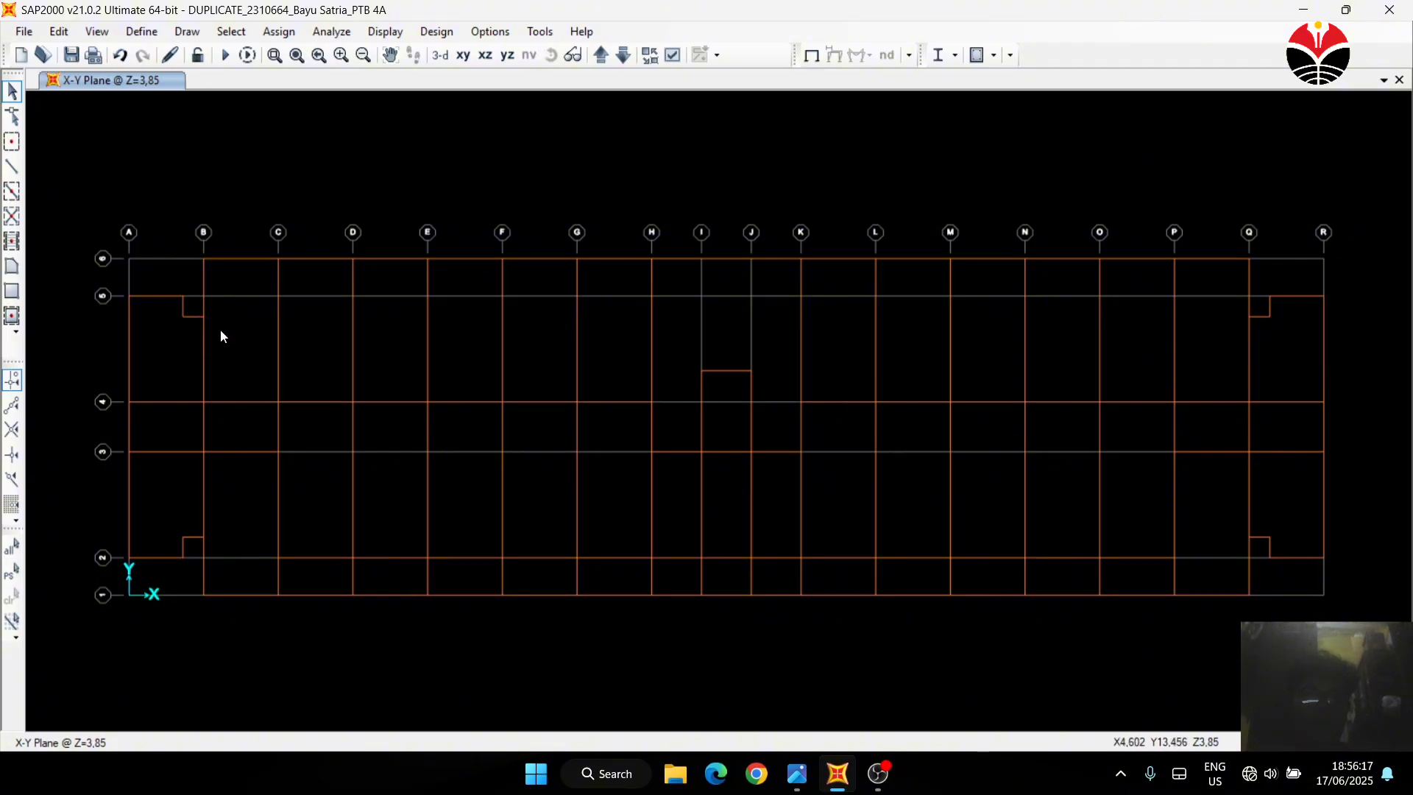
On the Z=3,85 plan, select the beams between grids 4 and 6 on B–G and K–P, and between grids 2 and 4 on C–G and K–P
left_click_drag(190, 344, 190, 345)
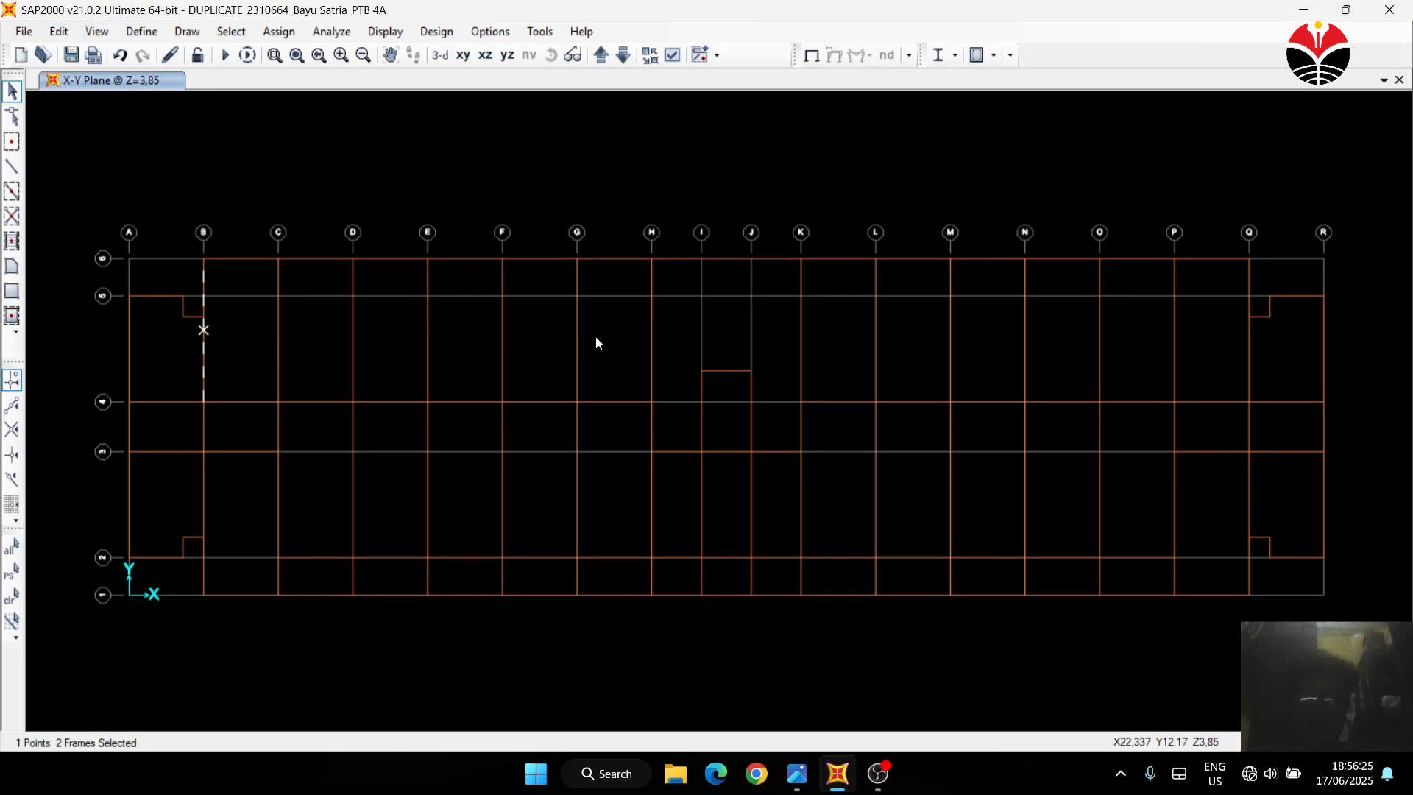
left_click_drag(384, 377, 267, 373)
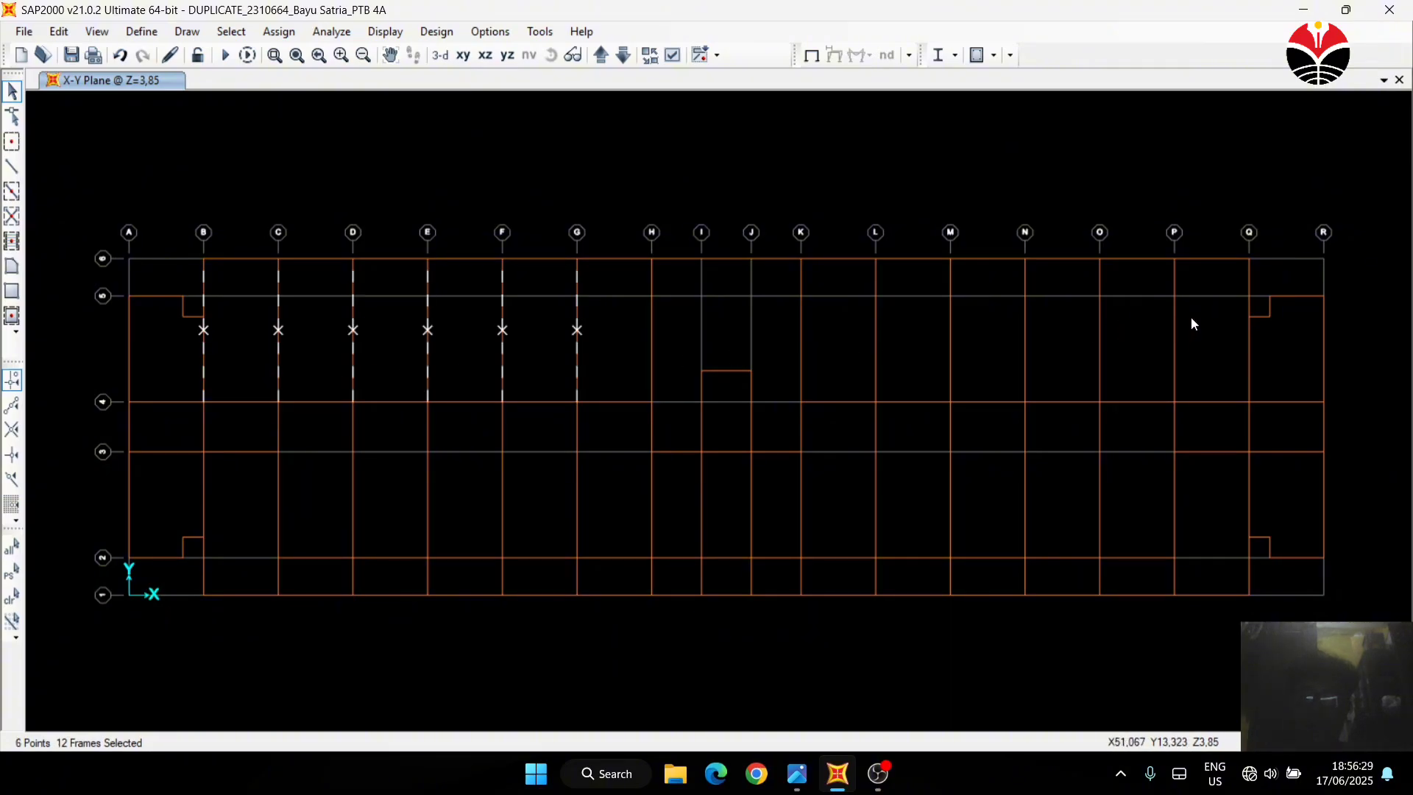
left_click_drag(1193, 315, 788, 367)
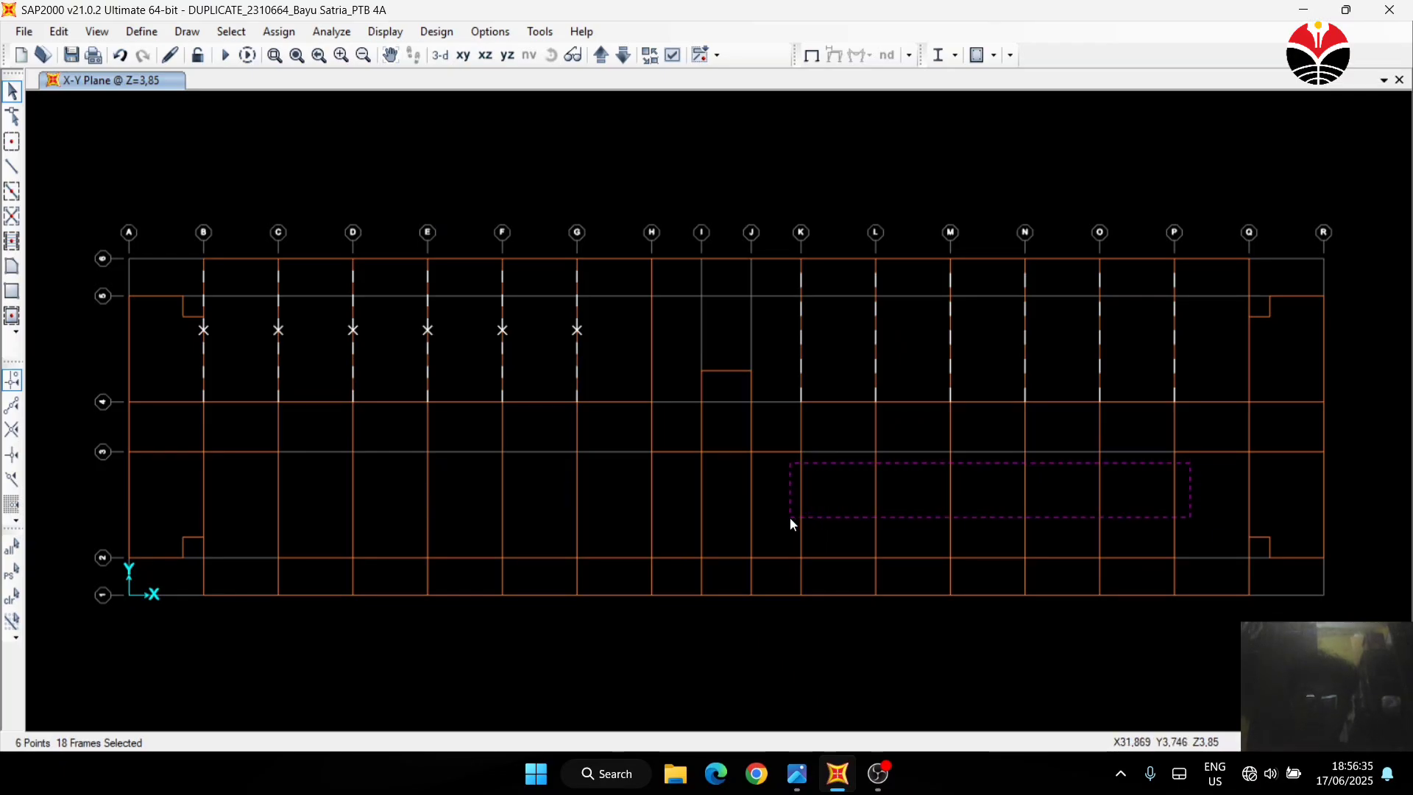
left_click_drag(792, 522, 797, 520)
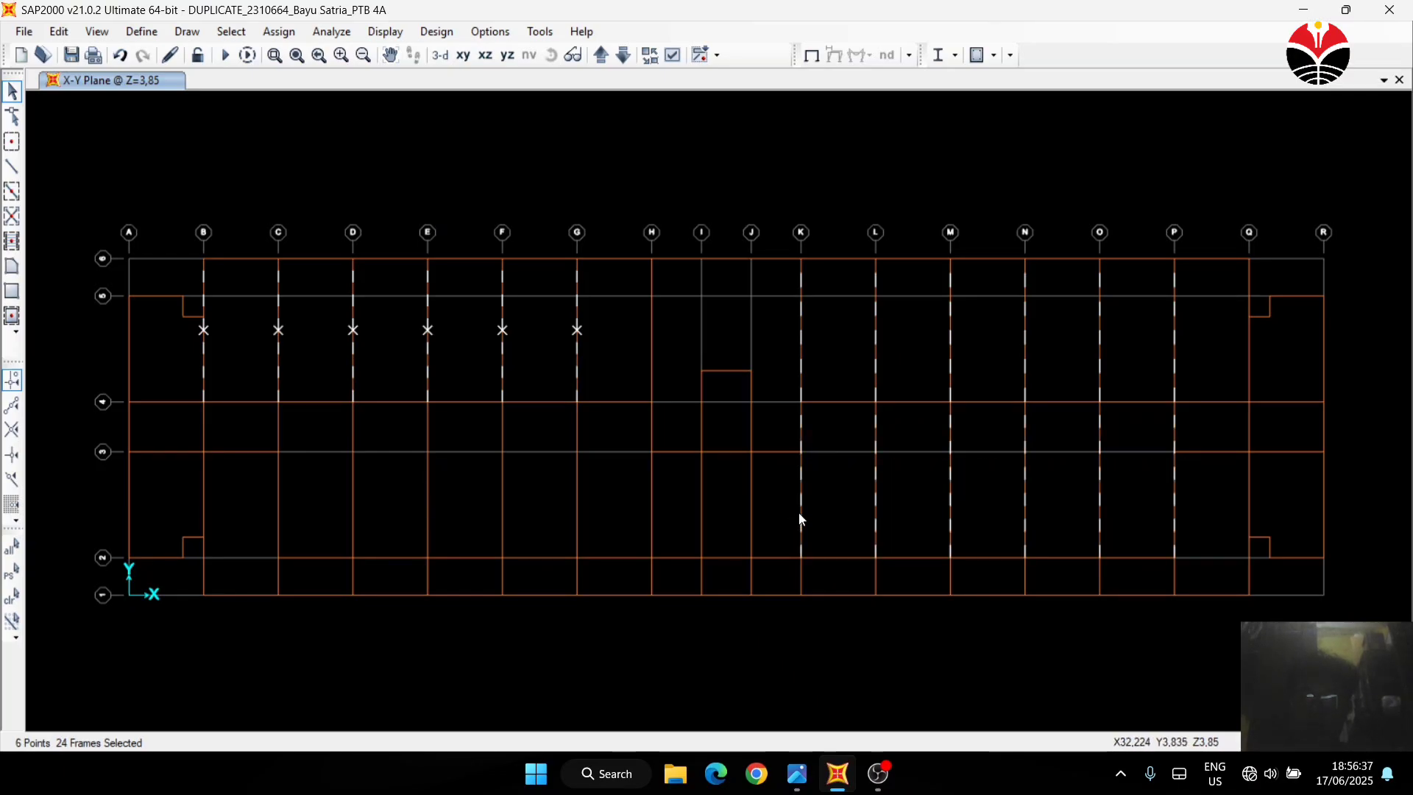
left_click_drag(612, 469, 242, 503)
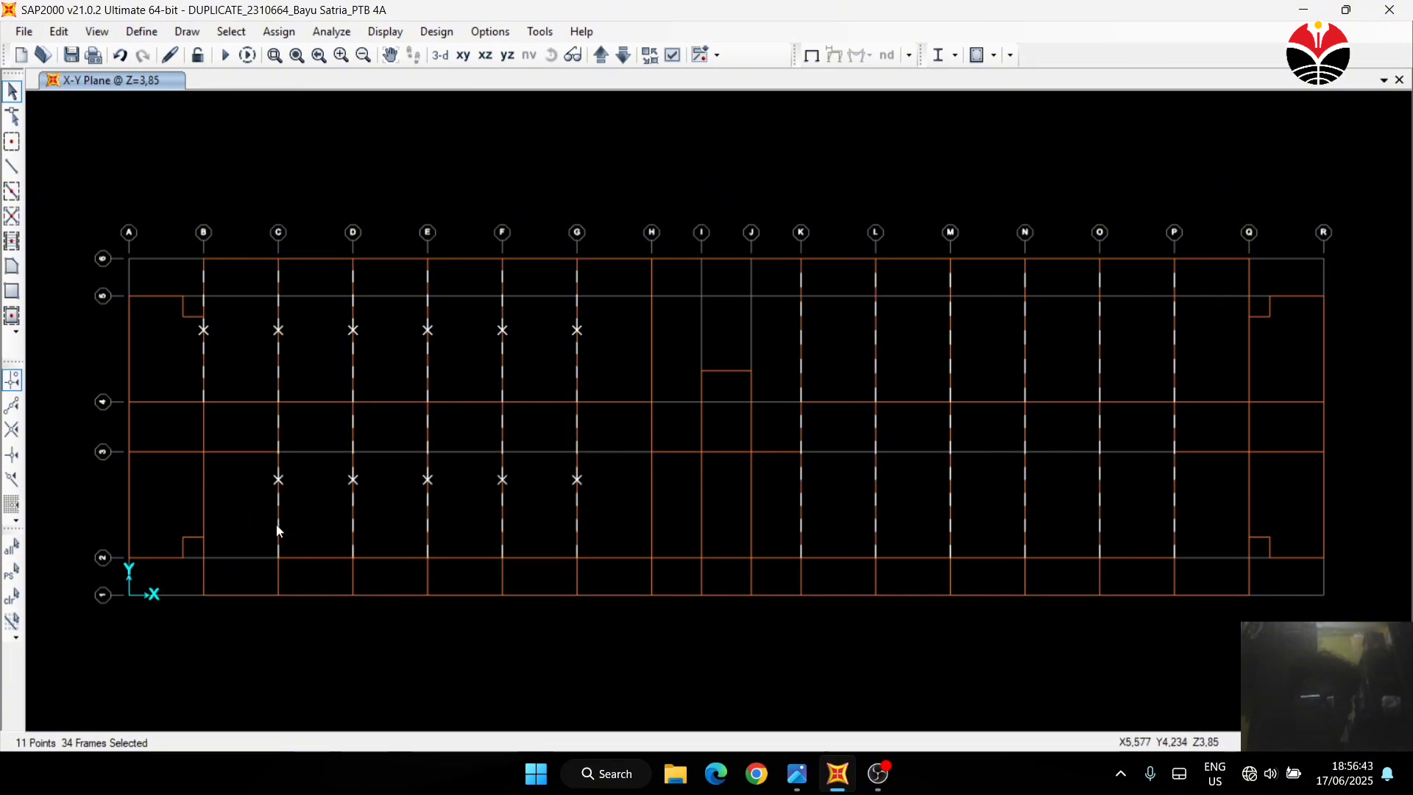
View the Divide Frames options for the selected beams on the Z=3,85 plan without applying a division
left_click(65, 34)
left_click(60, 33)
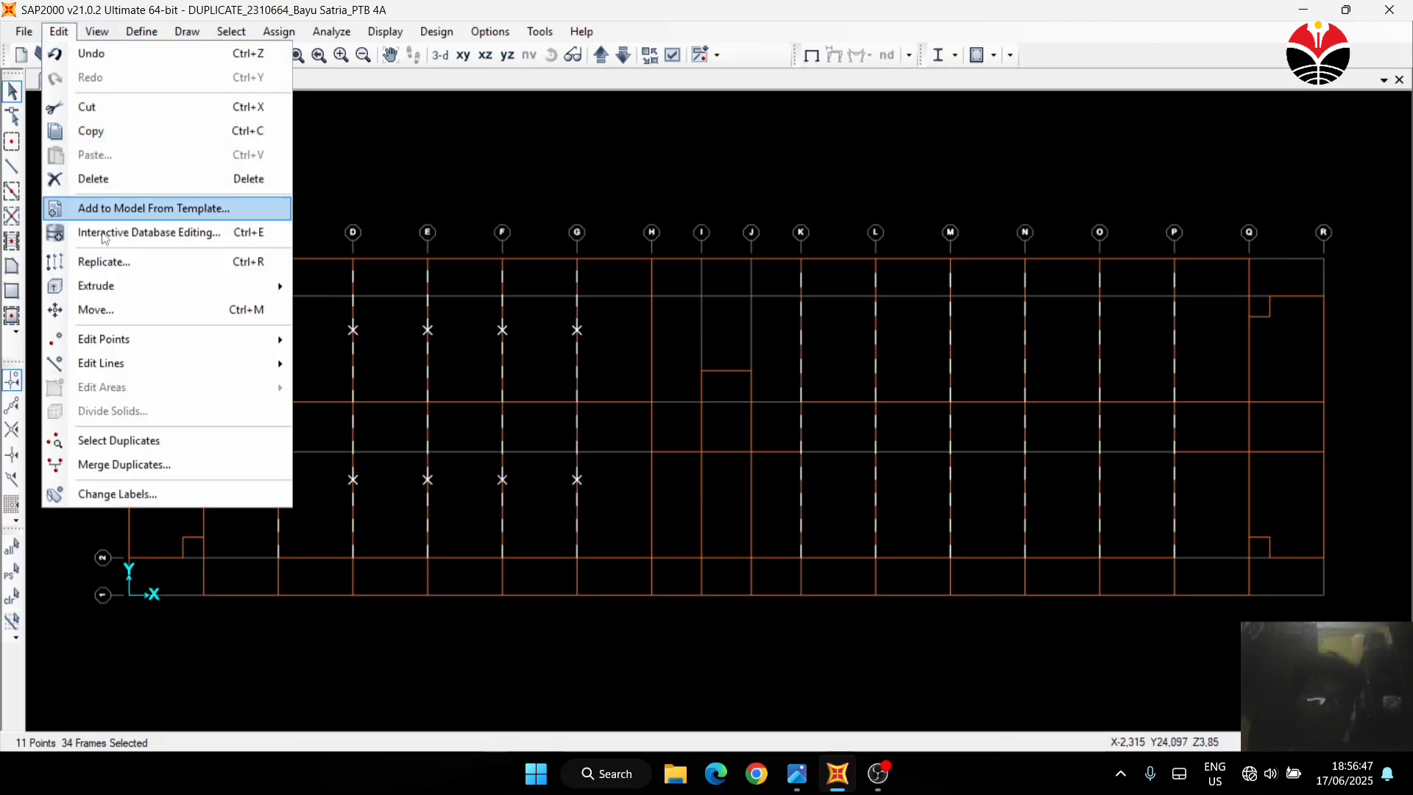
mouse_move(178, 362)
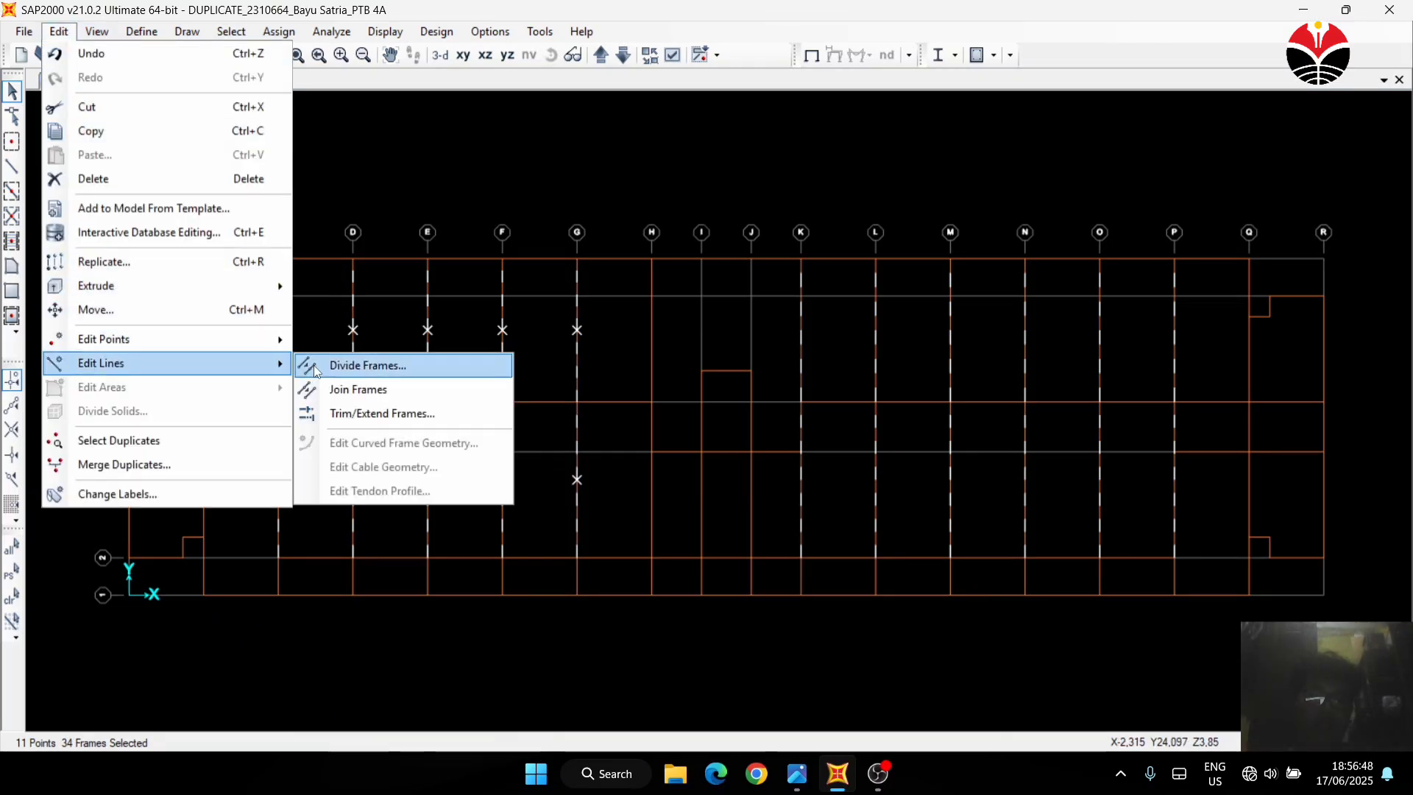
left_click(314, 364)
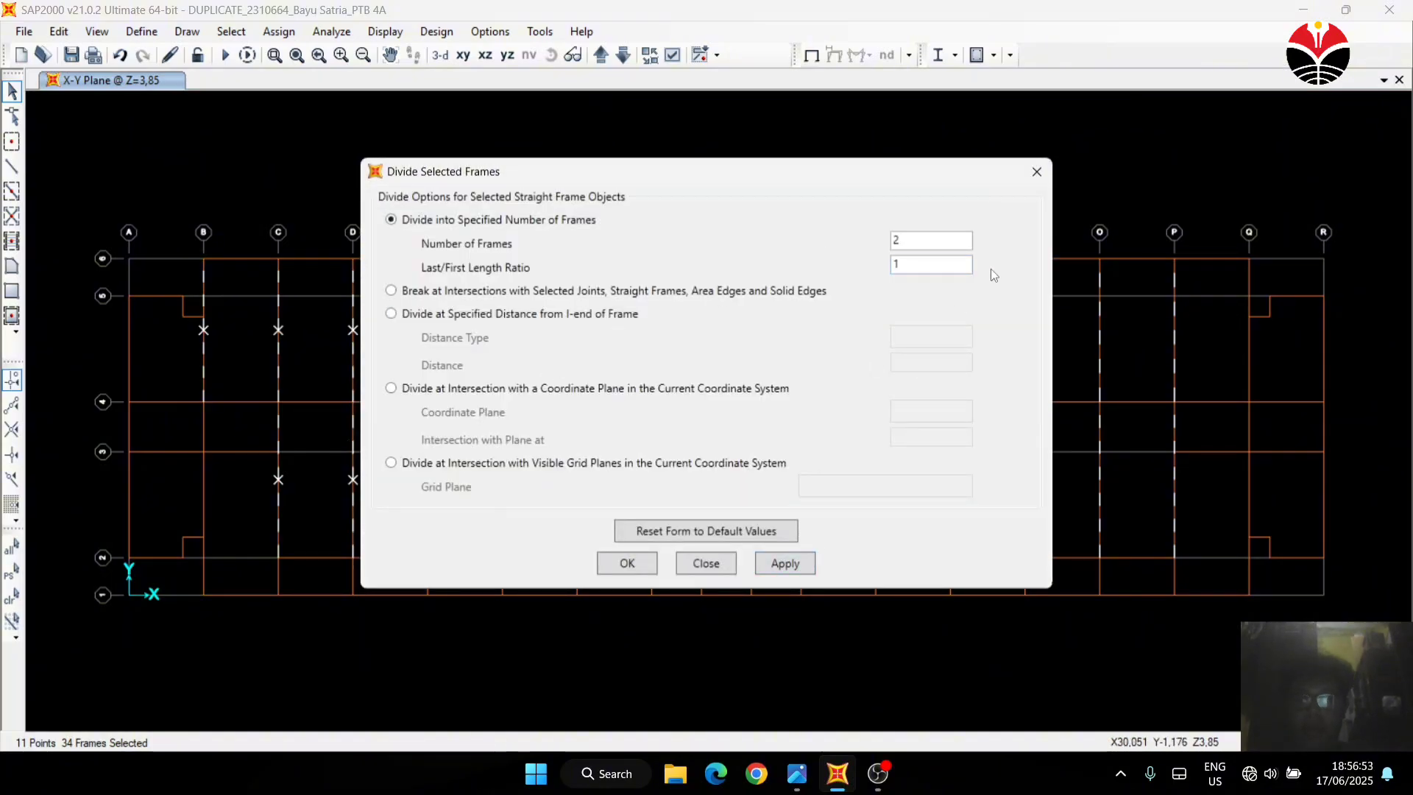
left_click(1030, 167)
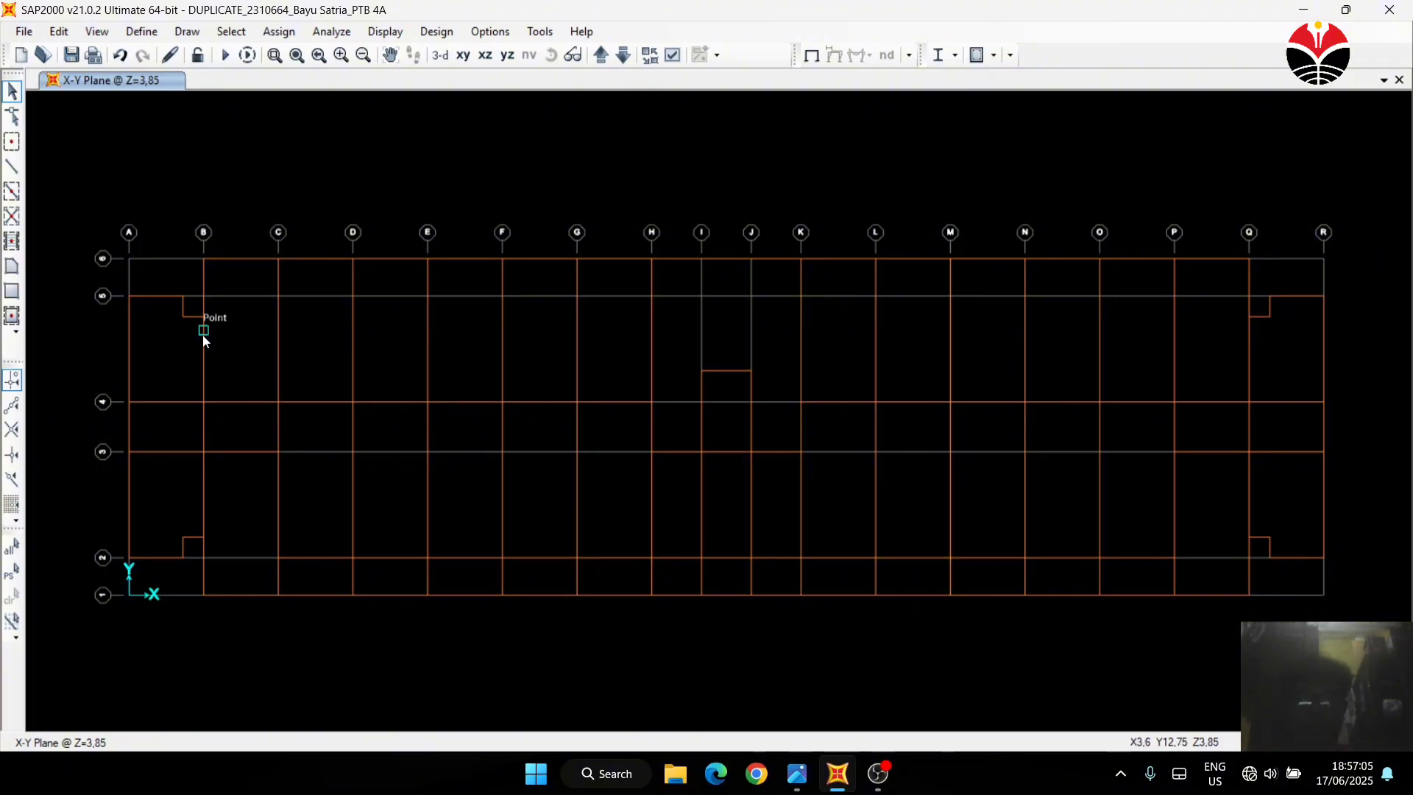
Draw secondary beams on the Z=3,85 plan through the midpoints of the grid 4–6 beams, from grid B to grid D
left_click(12, 166)
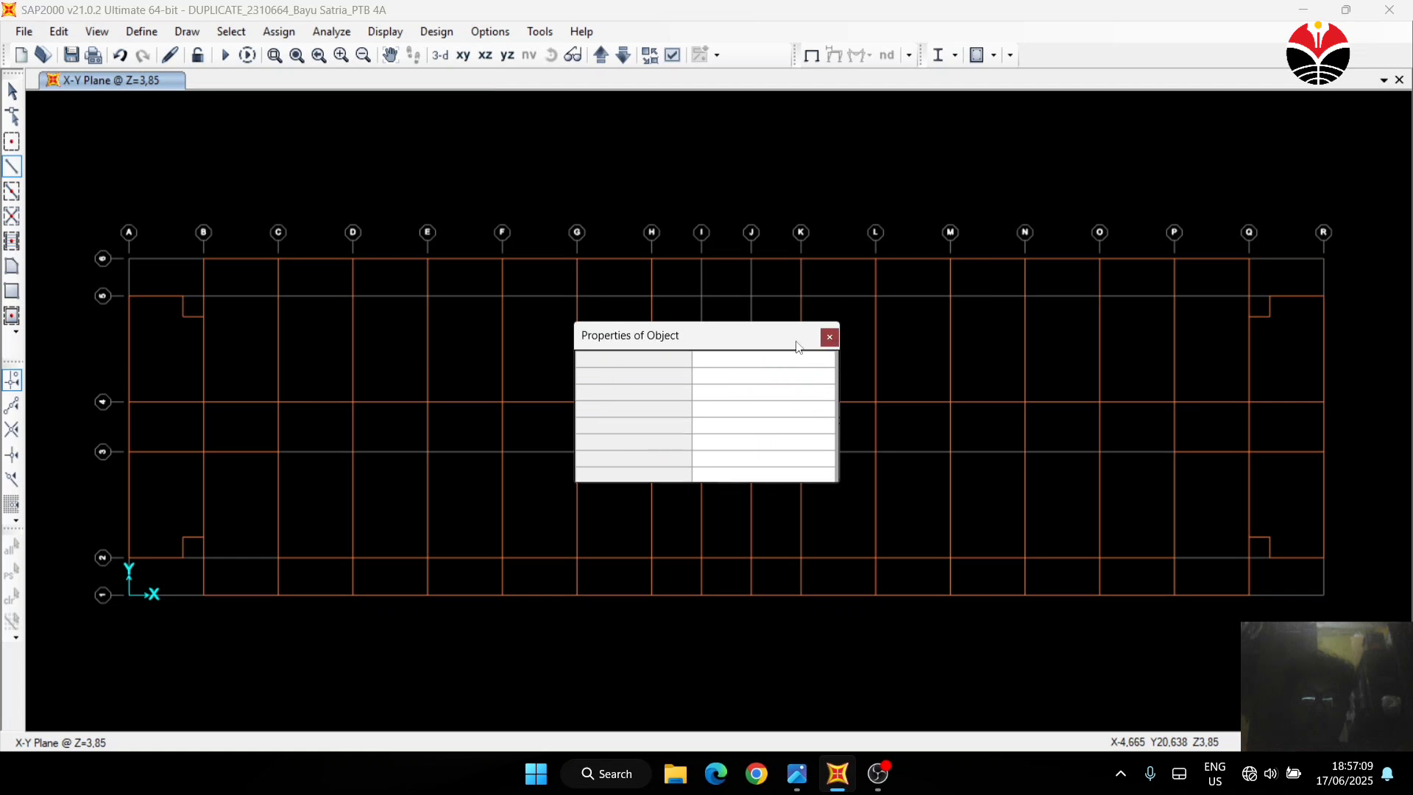
left_click(829, 337)
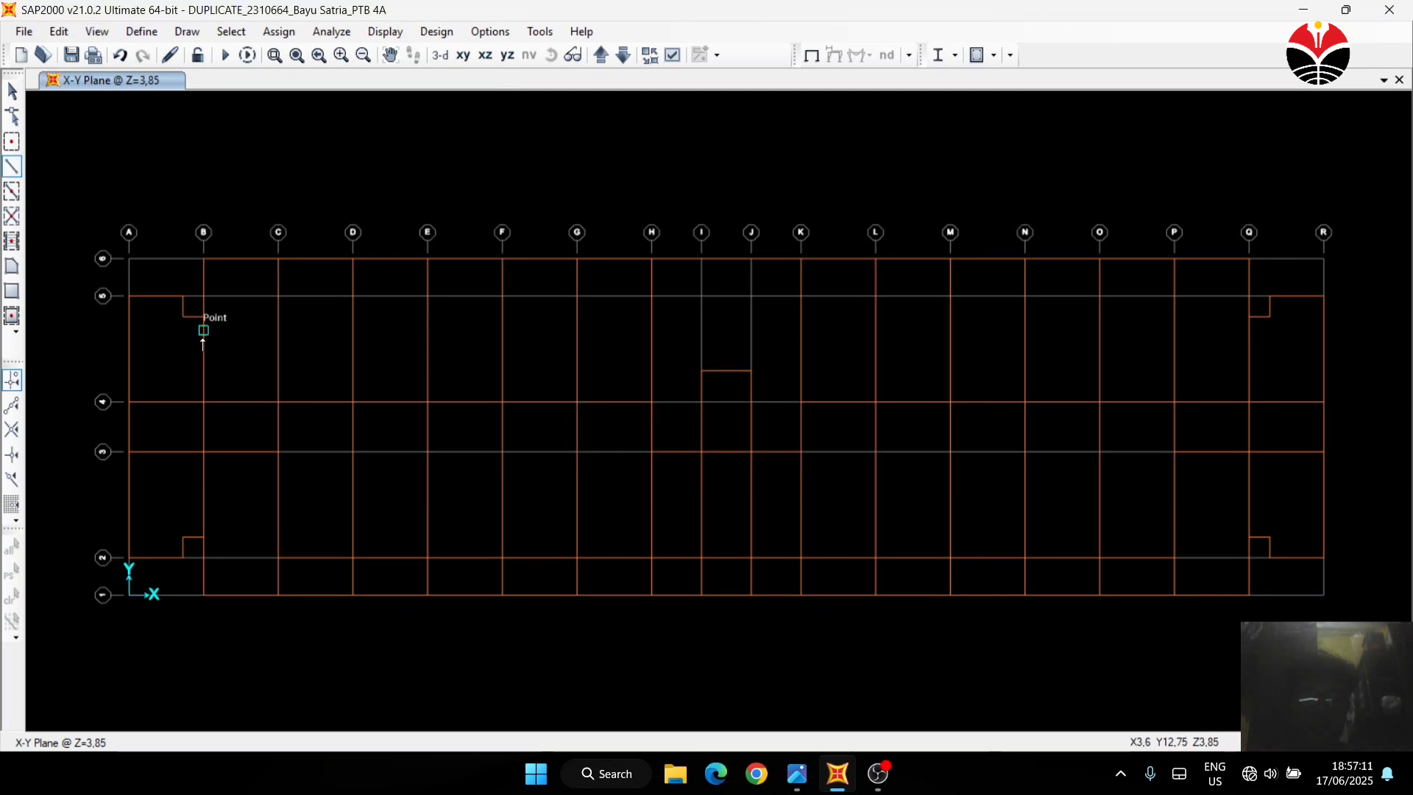
left_click(204, 331)
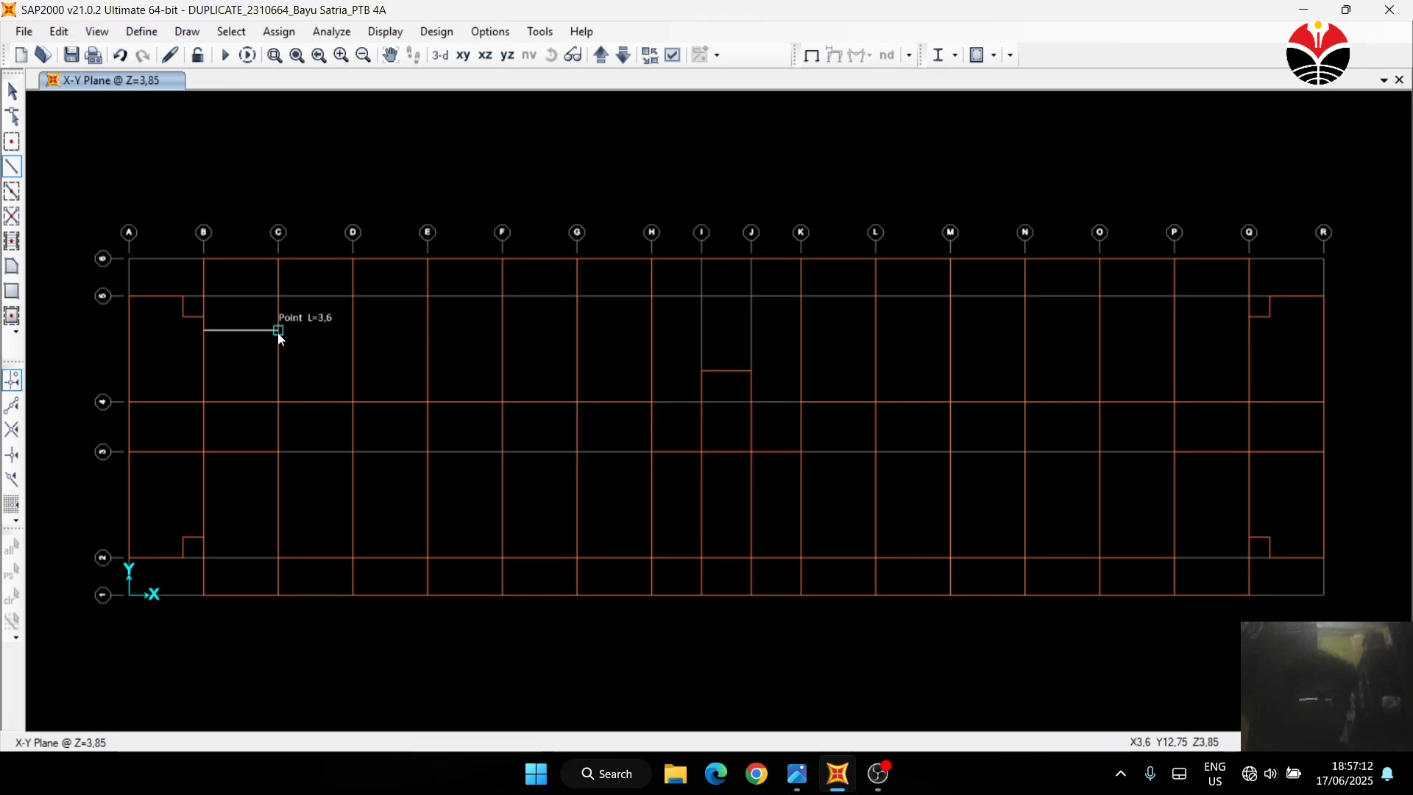
left_click(353, 331)
key("Escape")
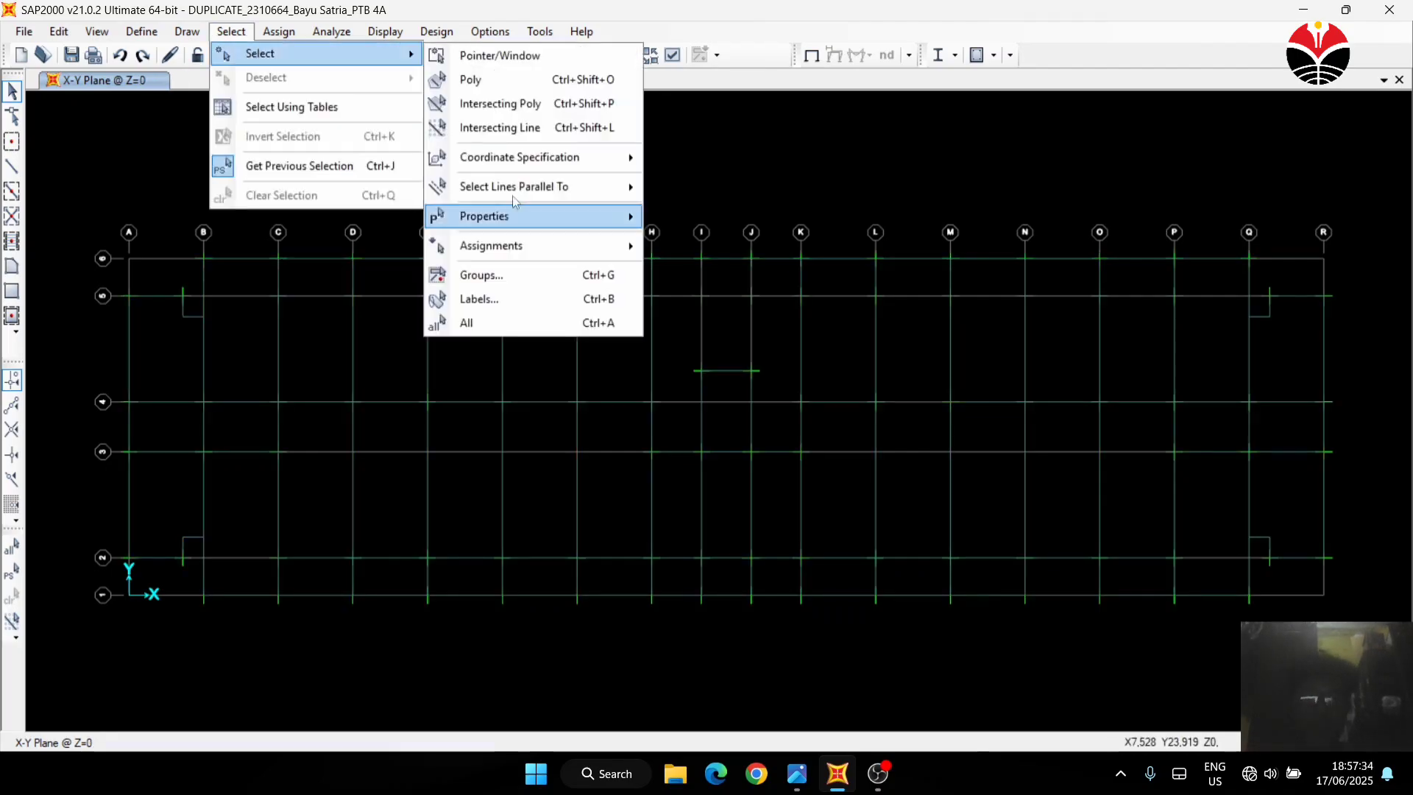
Show the Z=3,85 plan, and select and deselect the secondary beams between grids B and D
key("Escape")
key("Escape")
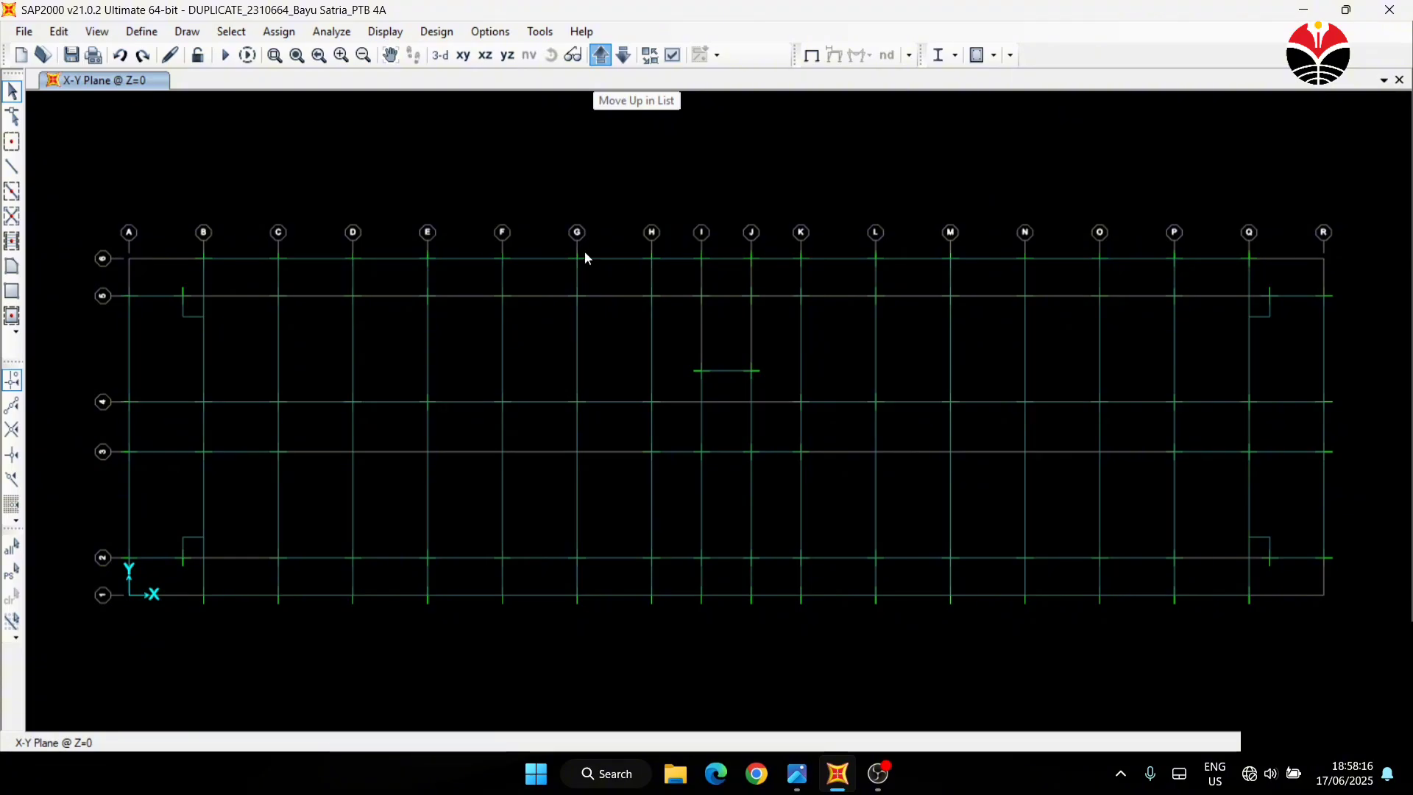
left_click(598, 62)
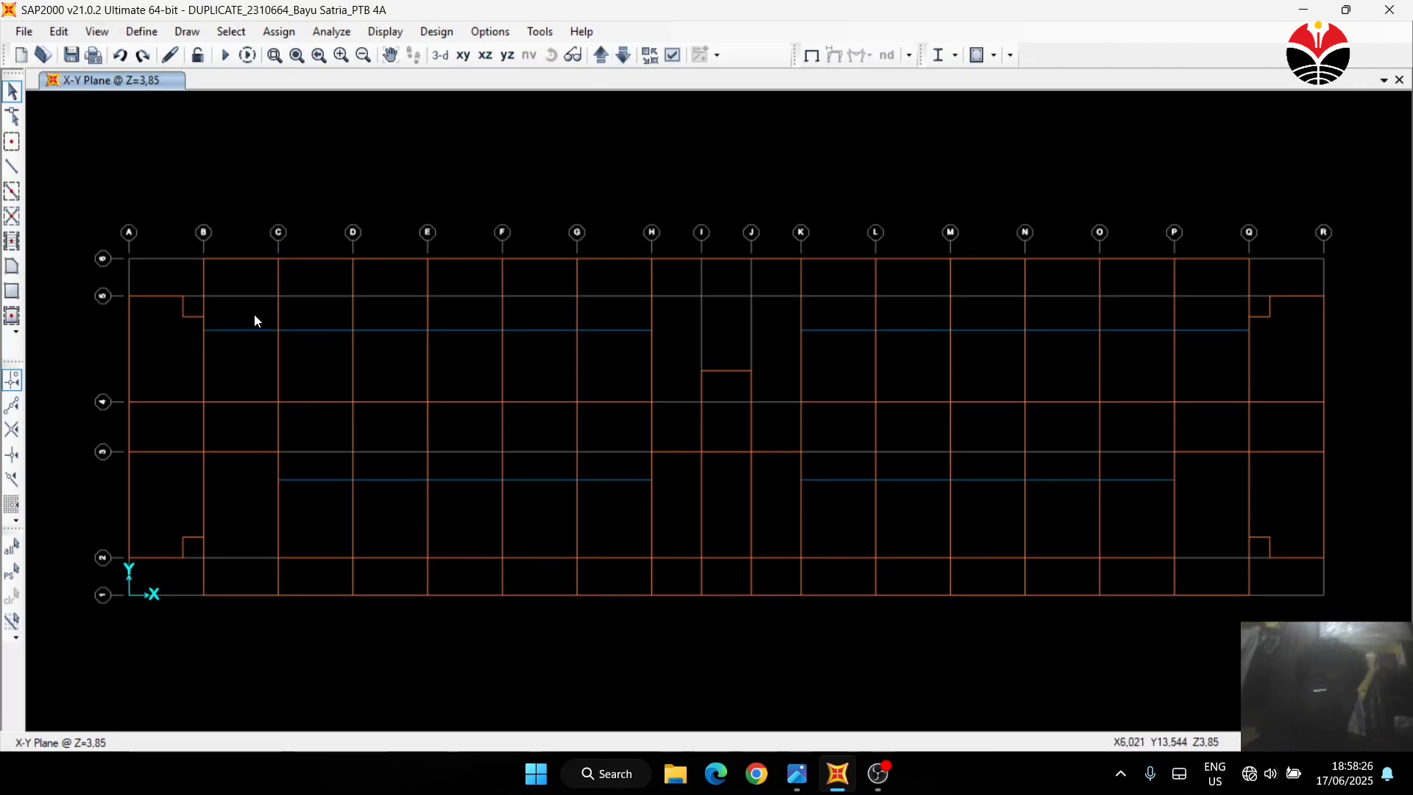
left_click(232, 330)
left_click(318, 330)
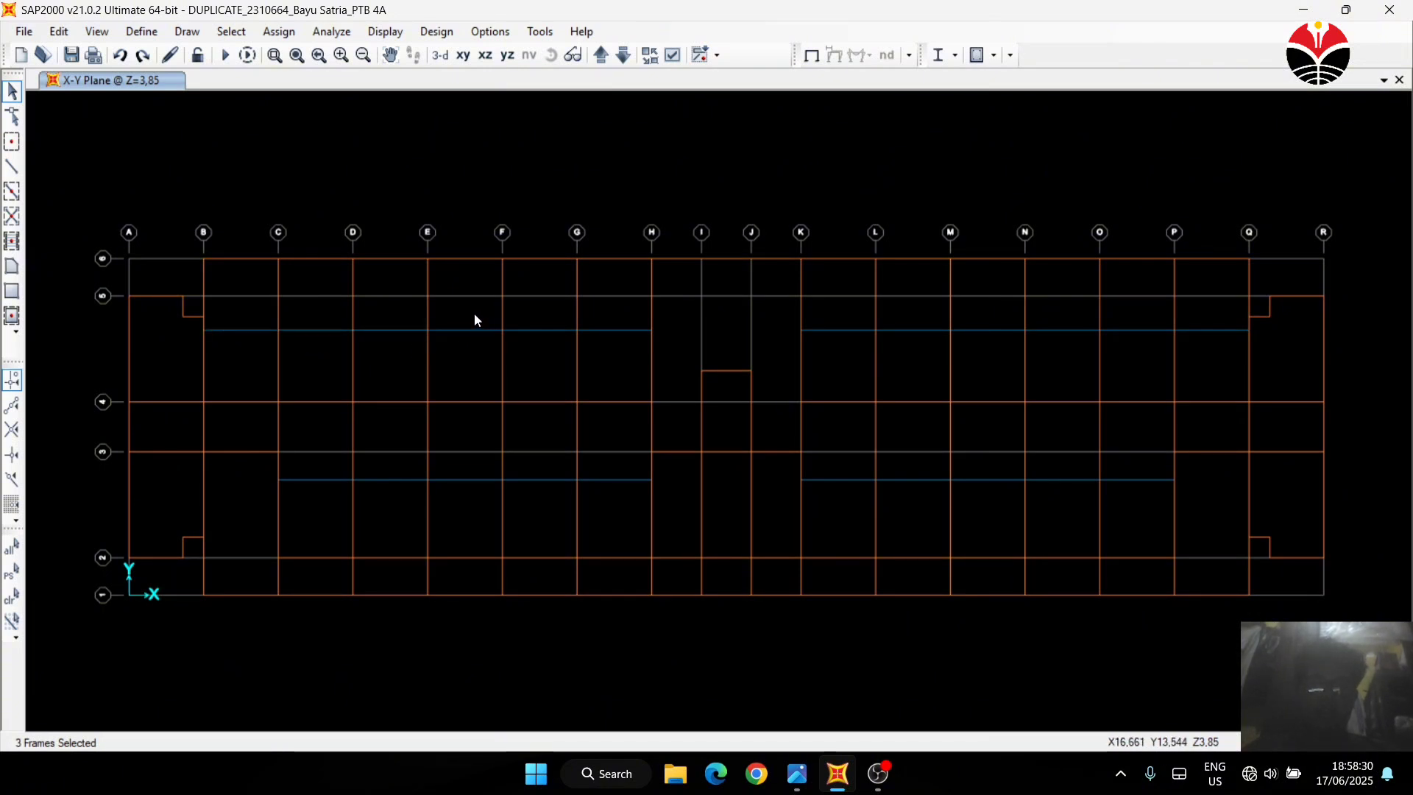
key("Escape")
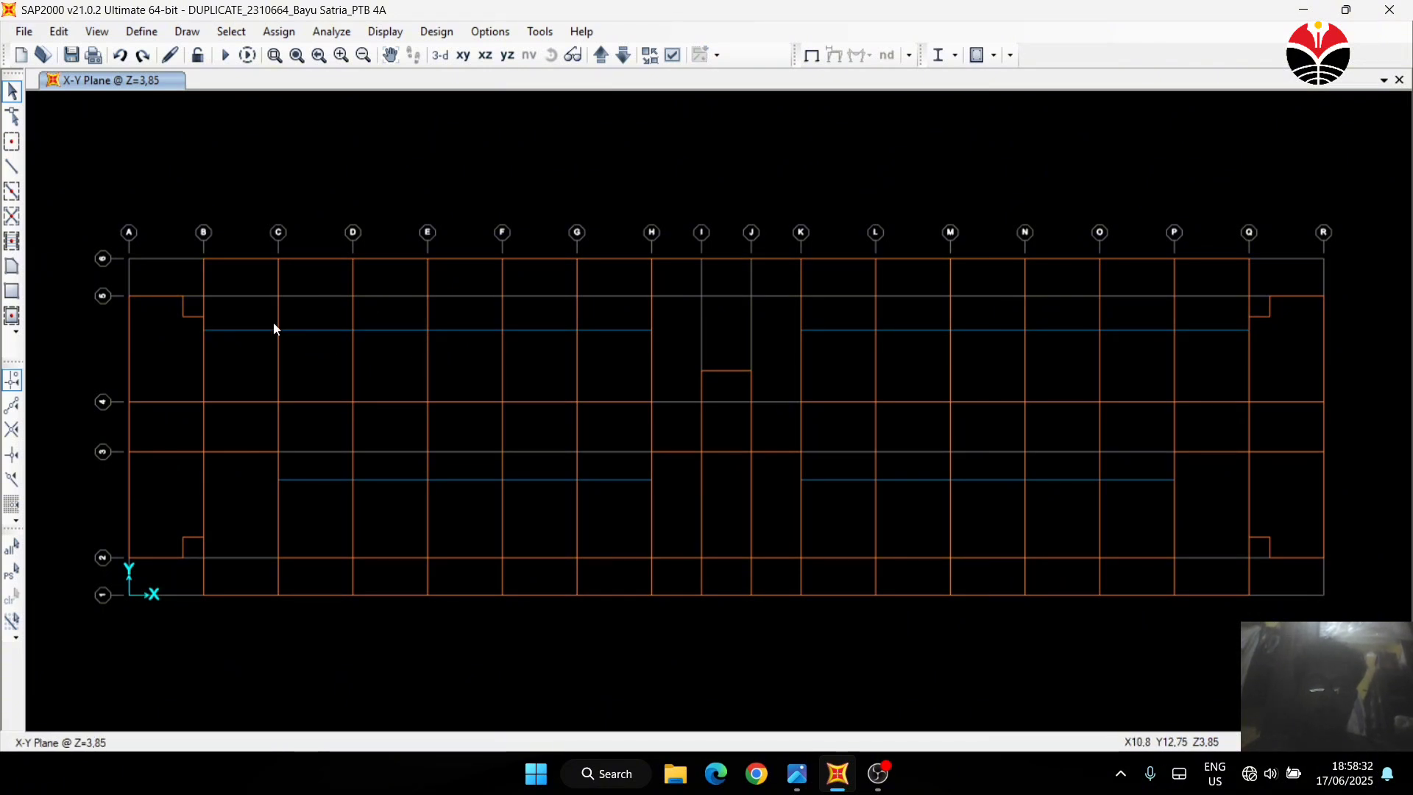
left_click(243, 331)
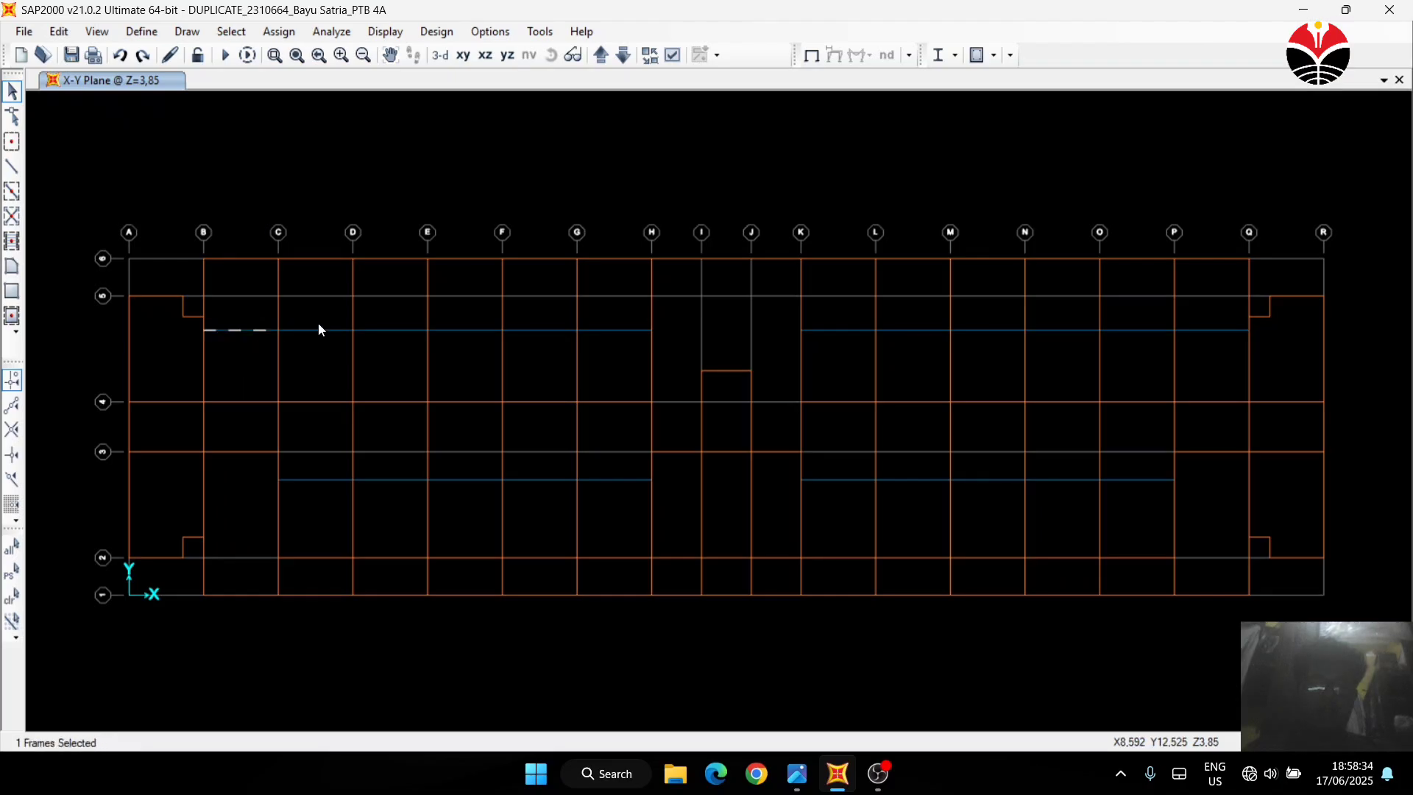
left_click(332, 332)
key("Escape")
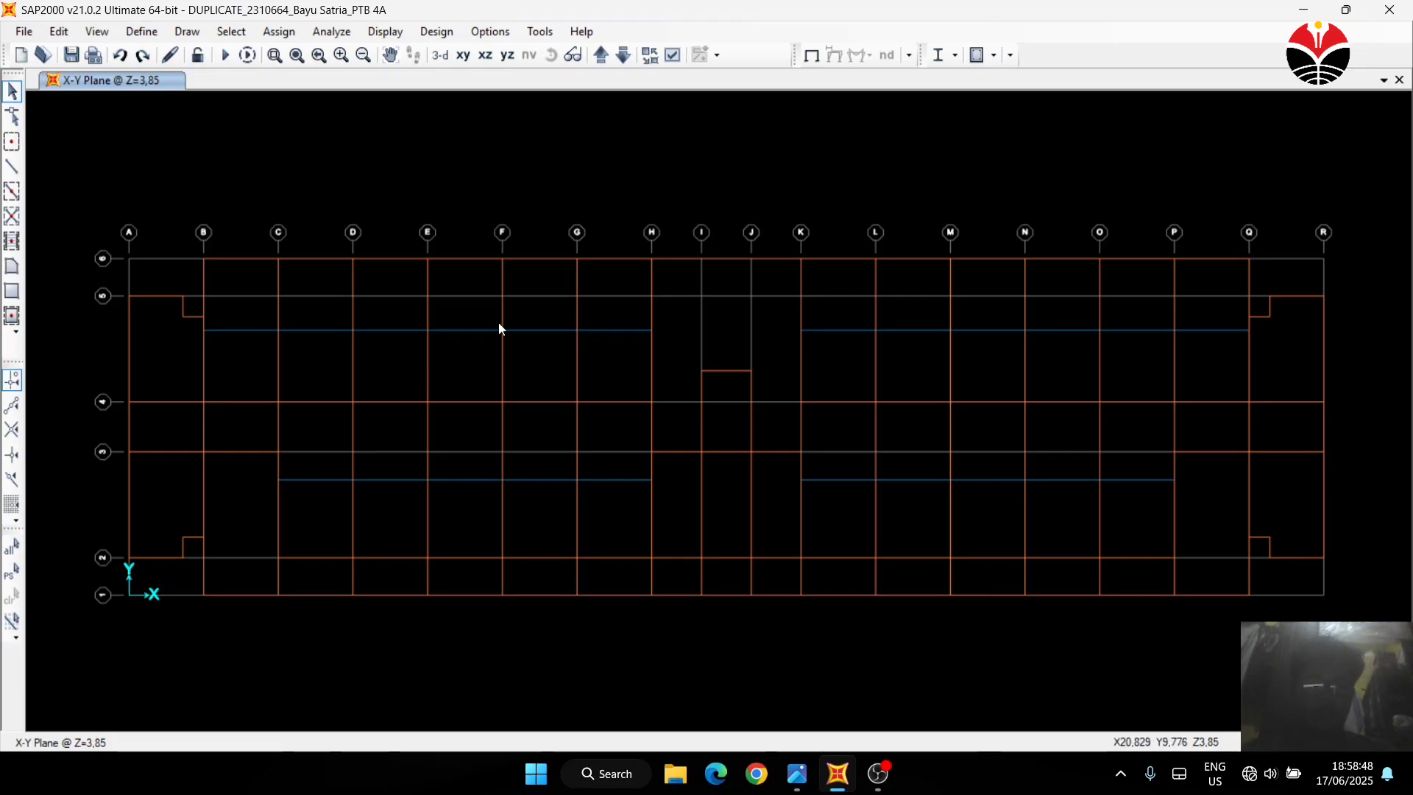
Set up a linear replication of the upper secondary beam between grids E and F with dy 0 and dz 3,85, and cancel it
left_click(474, 331)
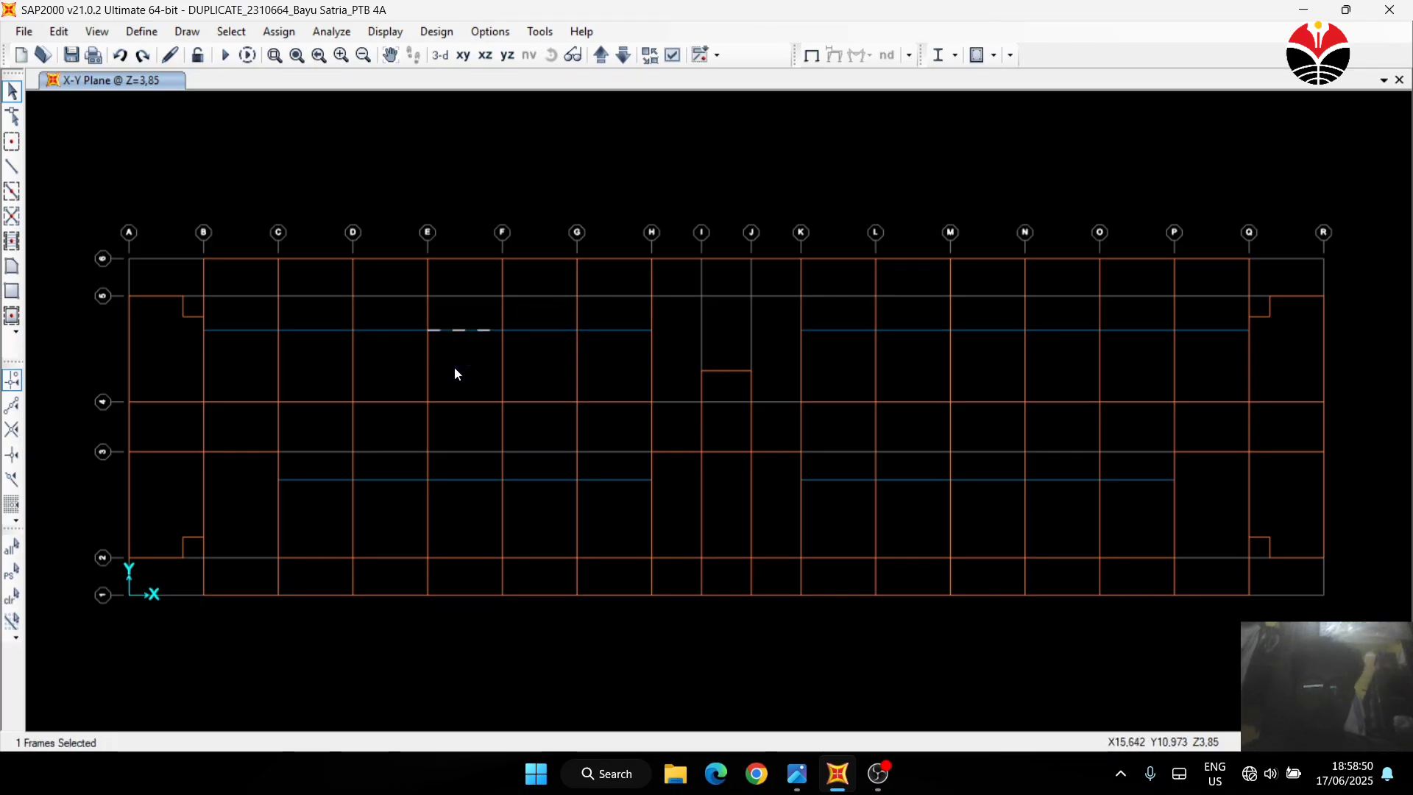
key("ctrl+r")
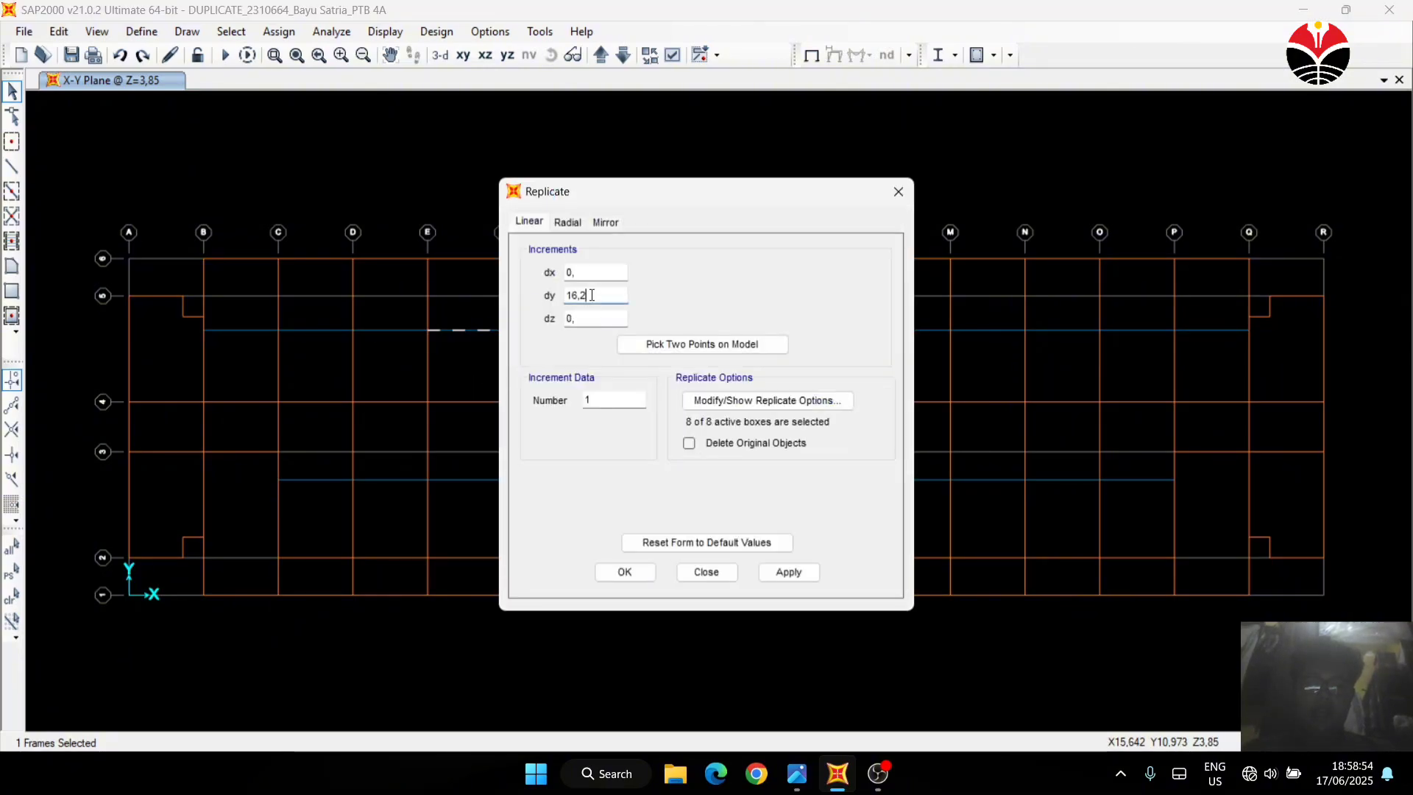
double_click(591, 295)
type("0")
key("Tab")
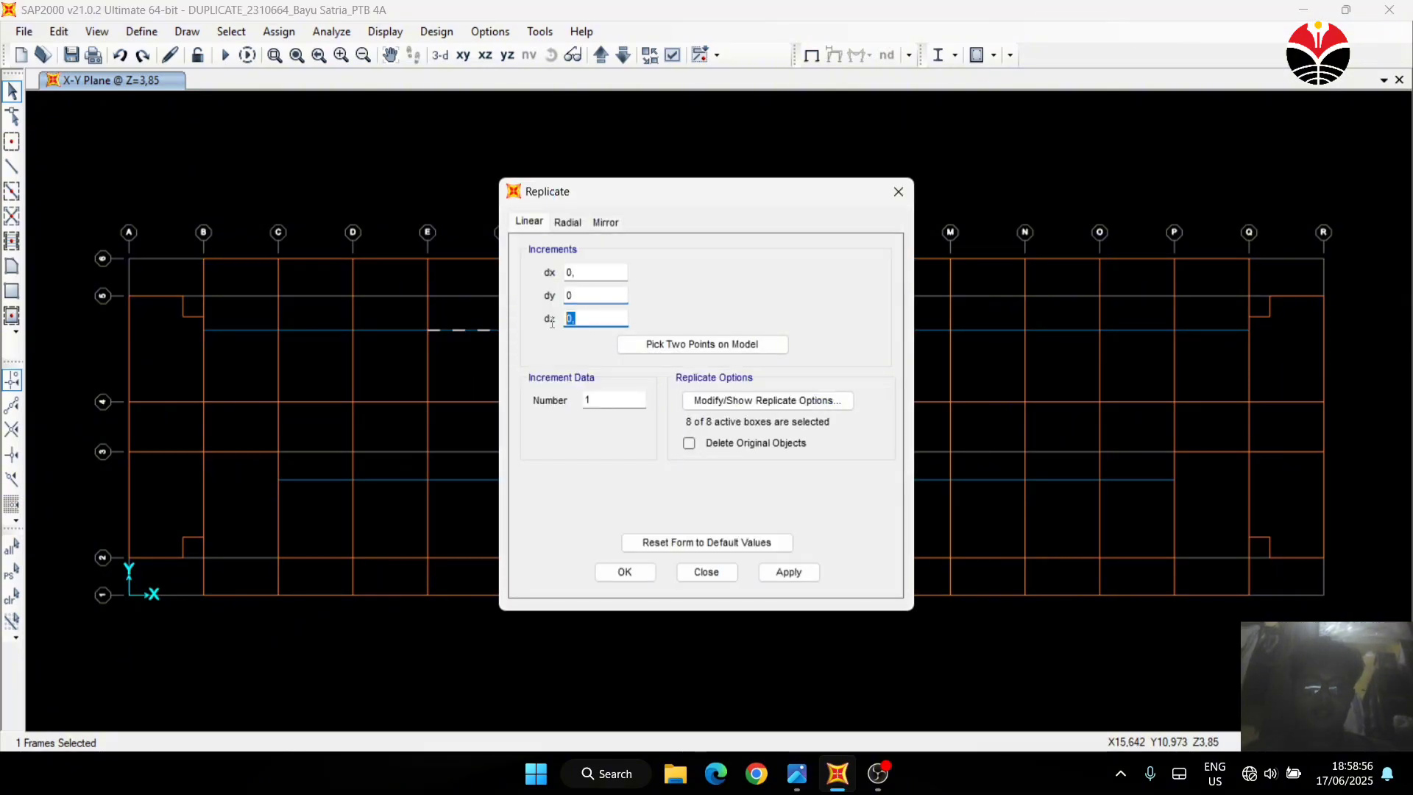
type("3,")
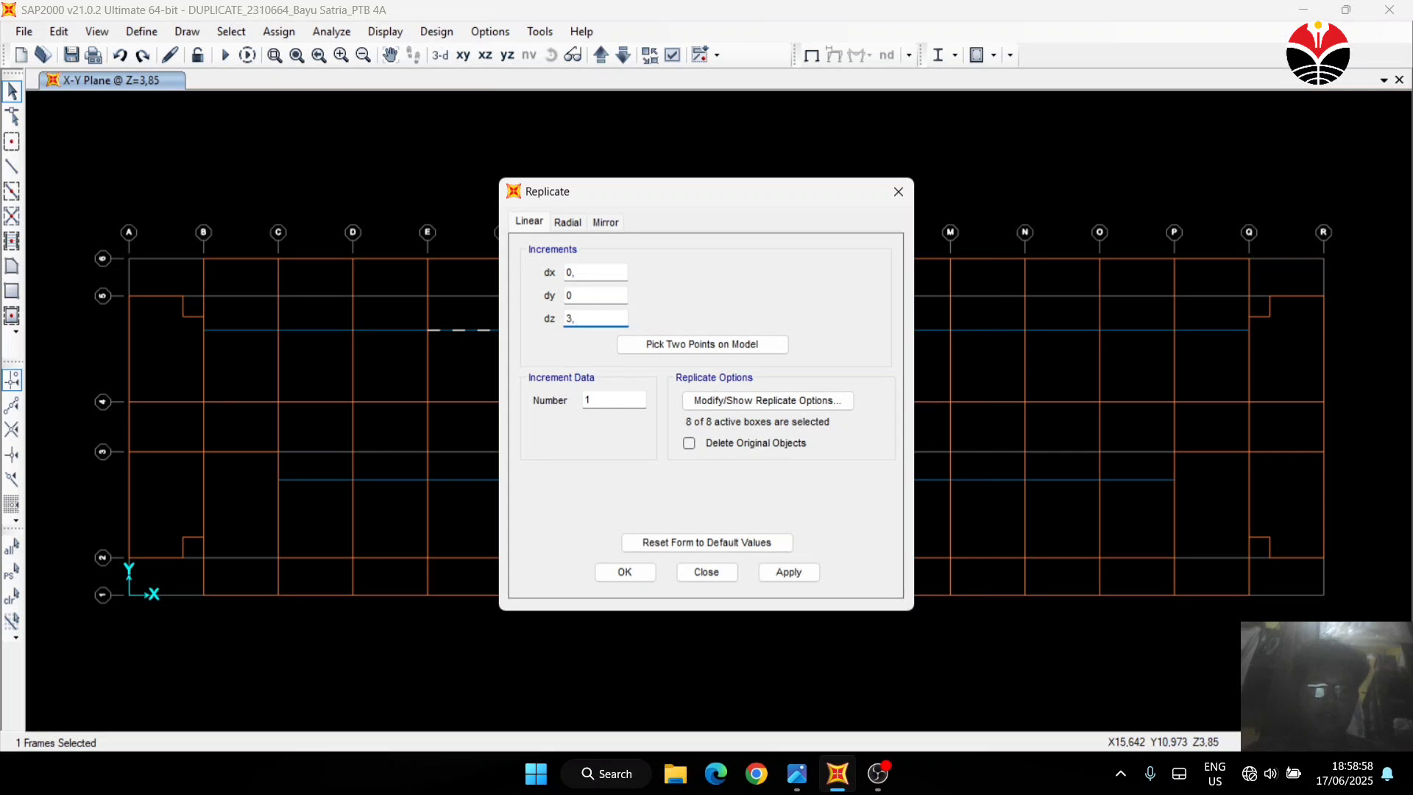
type("85")
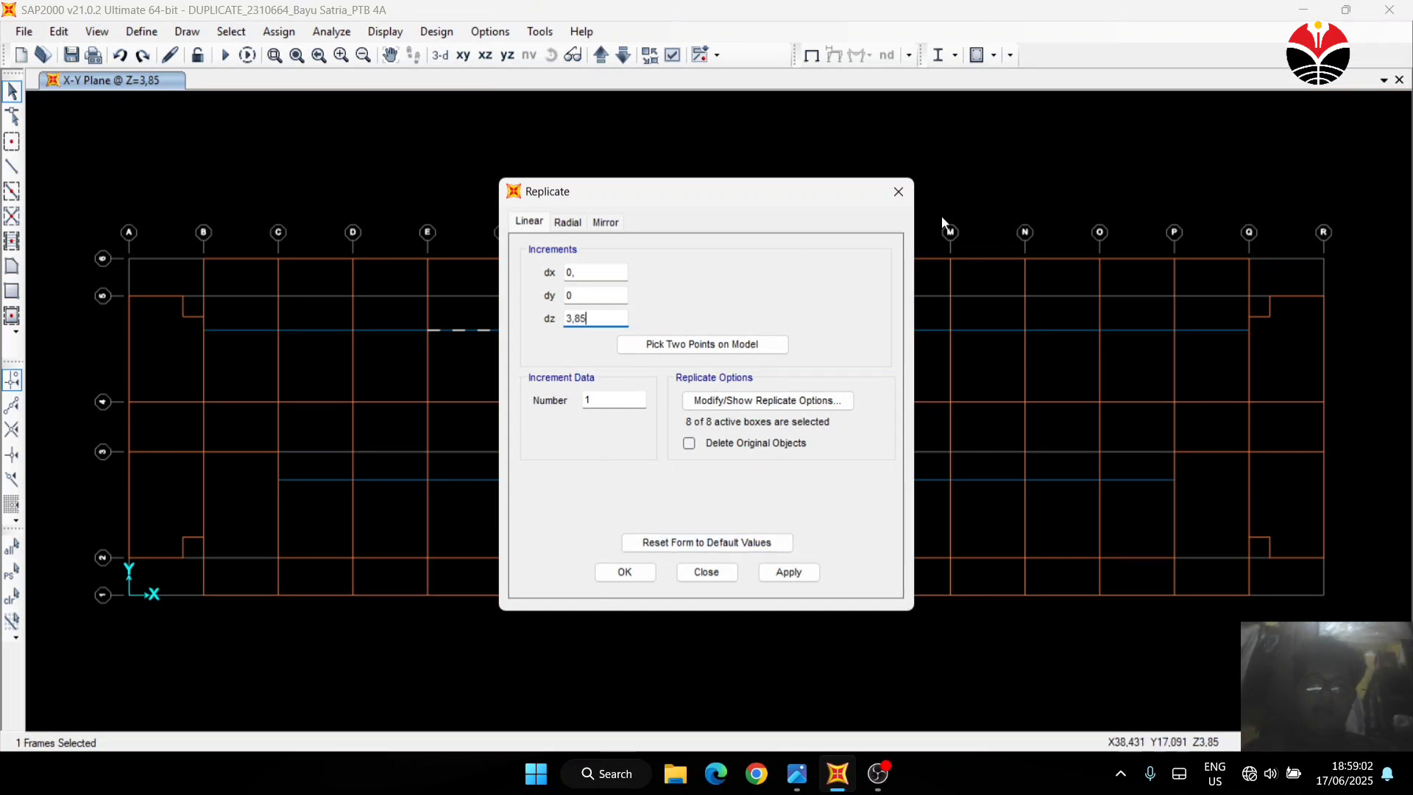
left_click(898, 191)
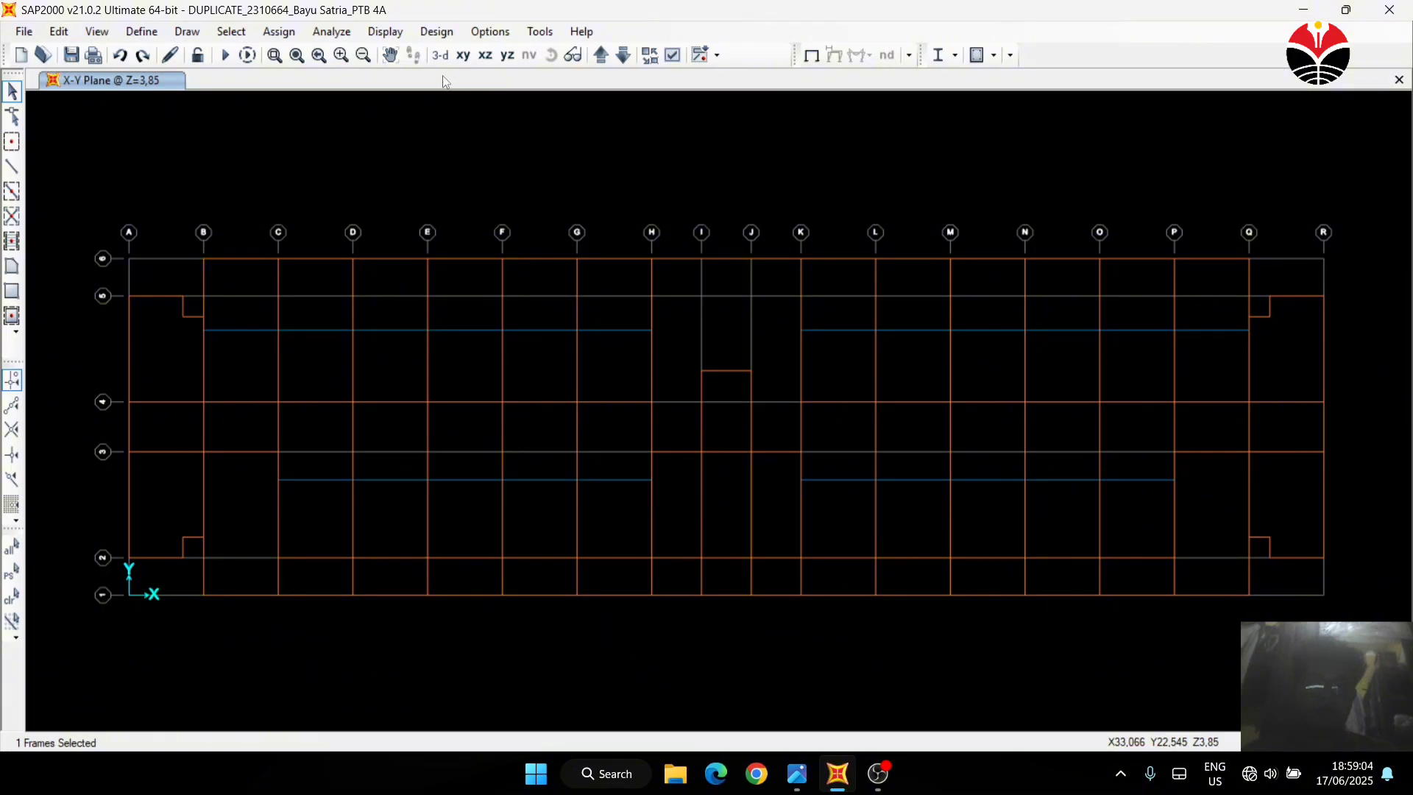
Show the Z=7,7 plan, and select and deselect the secondary beam between grids B and C
left_click(463, 55)
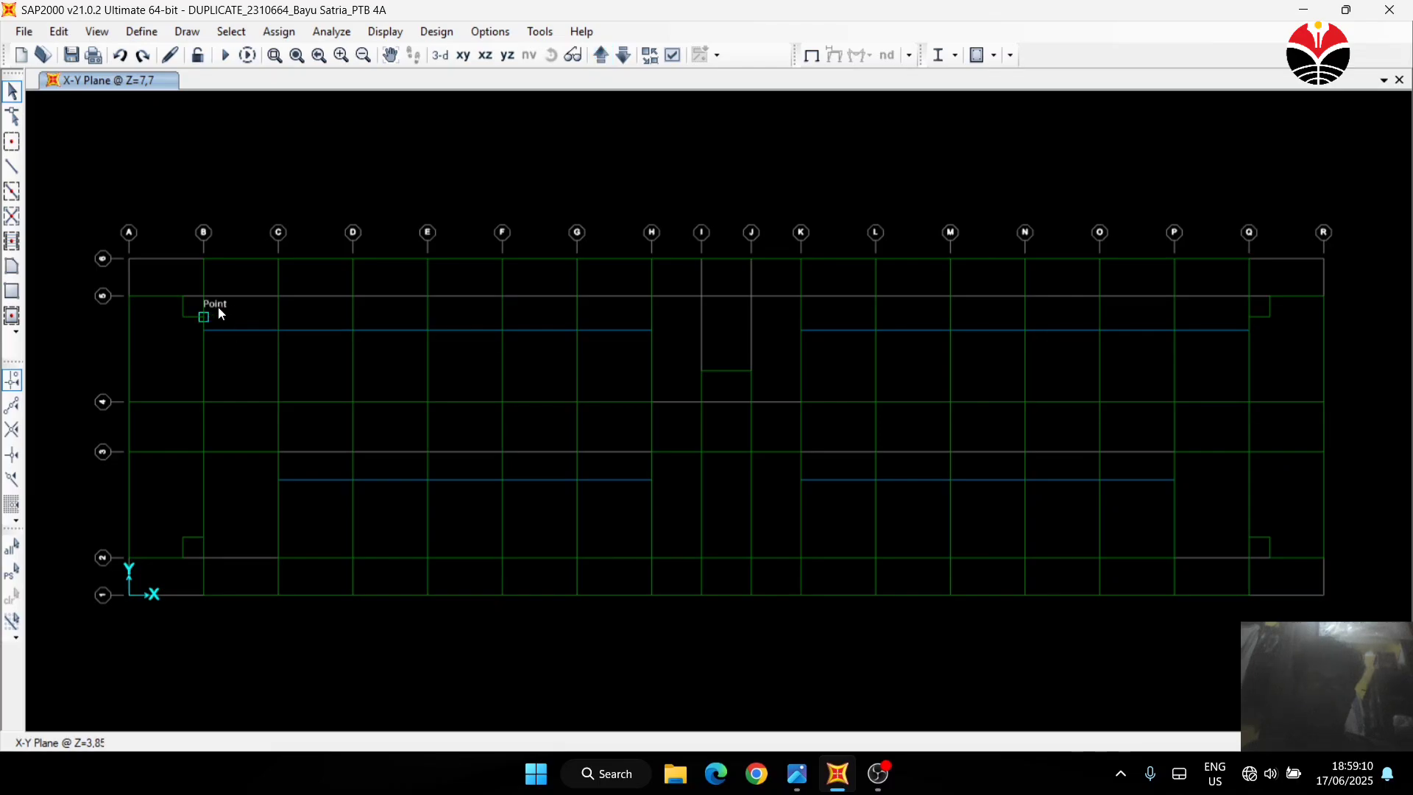
left_click(240, 331)
left_click(247, 331)
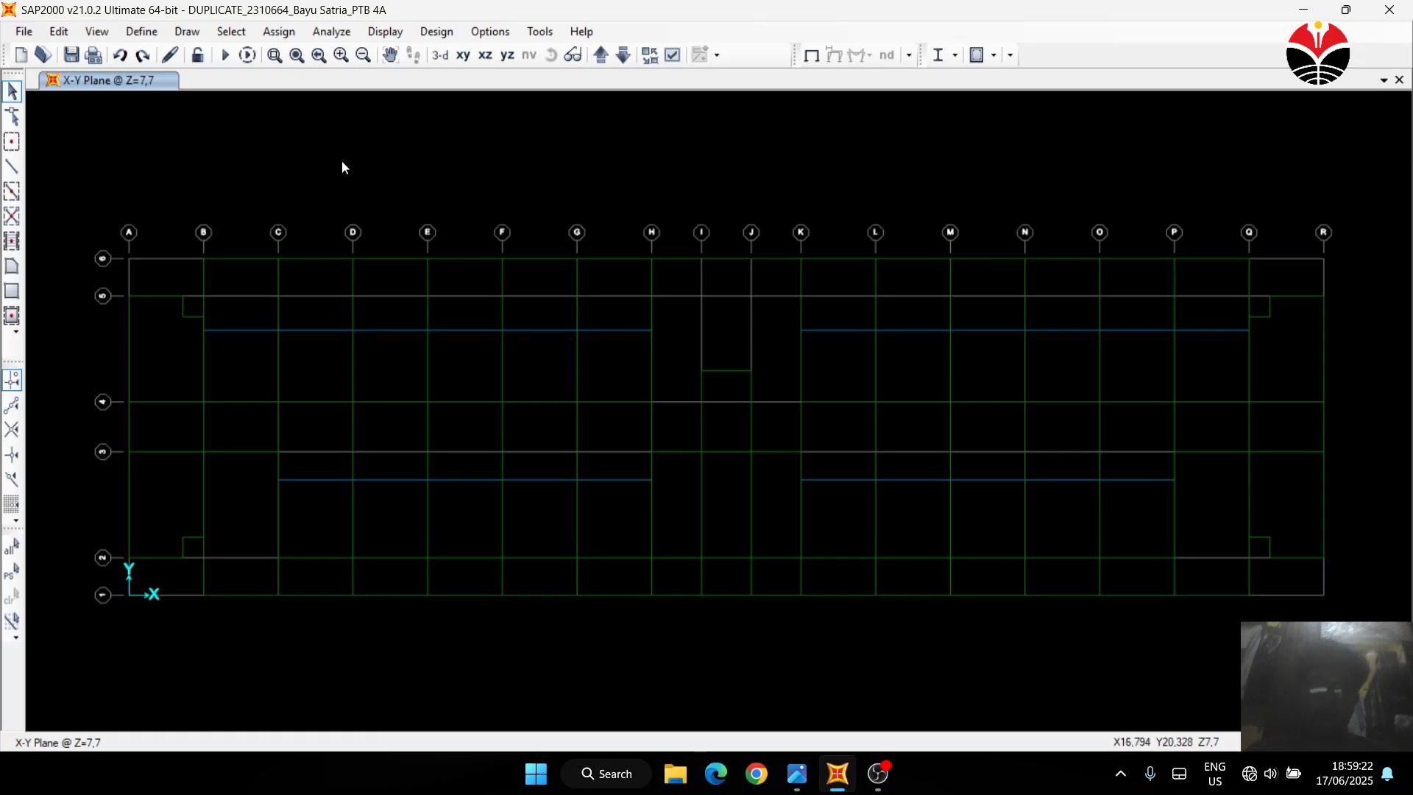
Show the model in 3D with the grid lines hidden and examine the whole frame from a lower angle
left_click(438, 60)
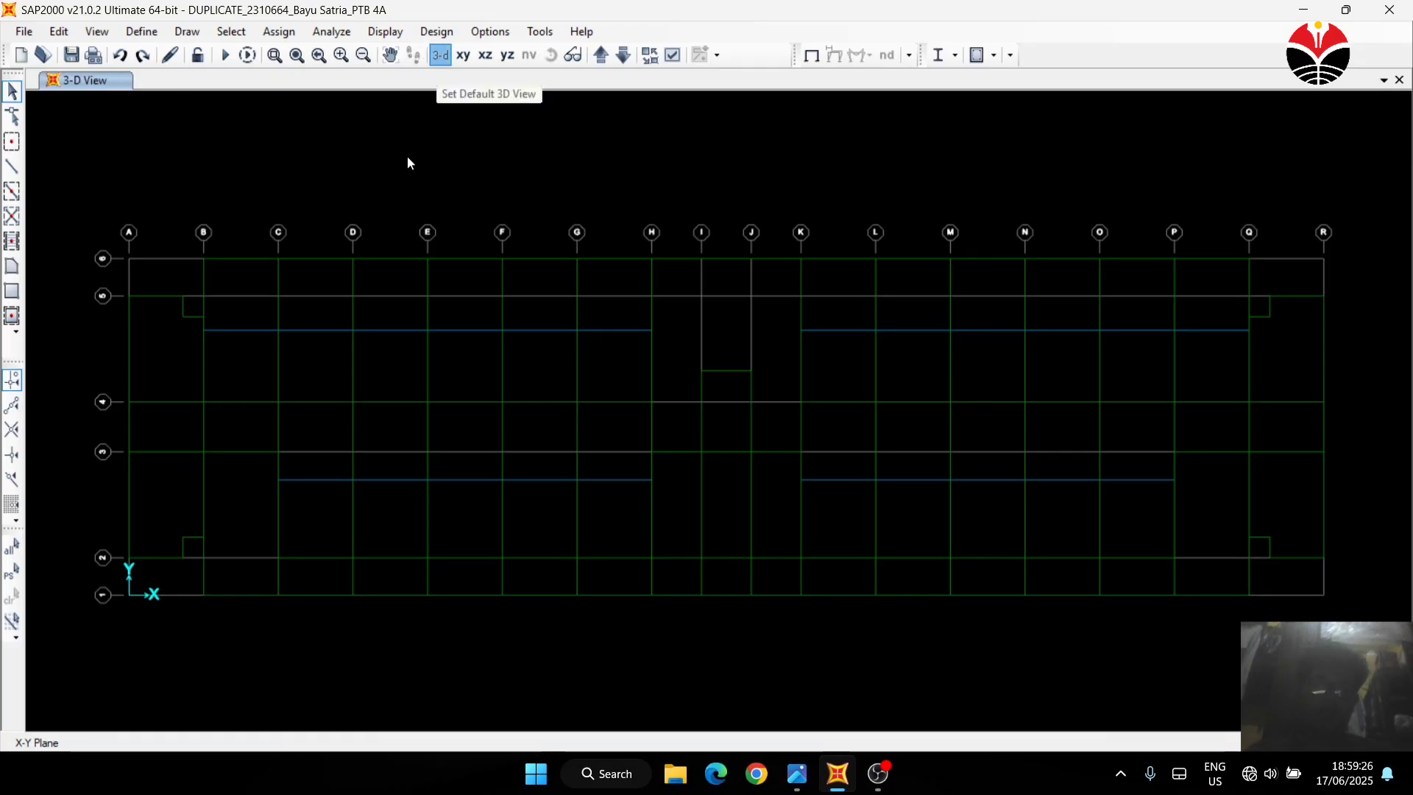
left_click(94, 32)
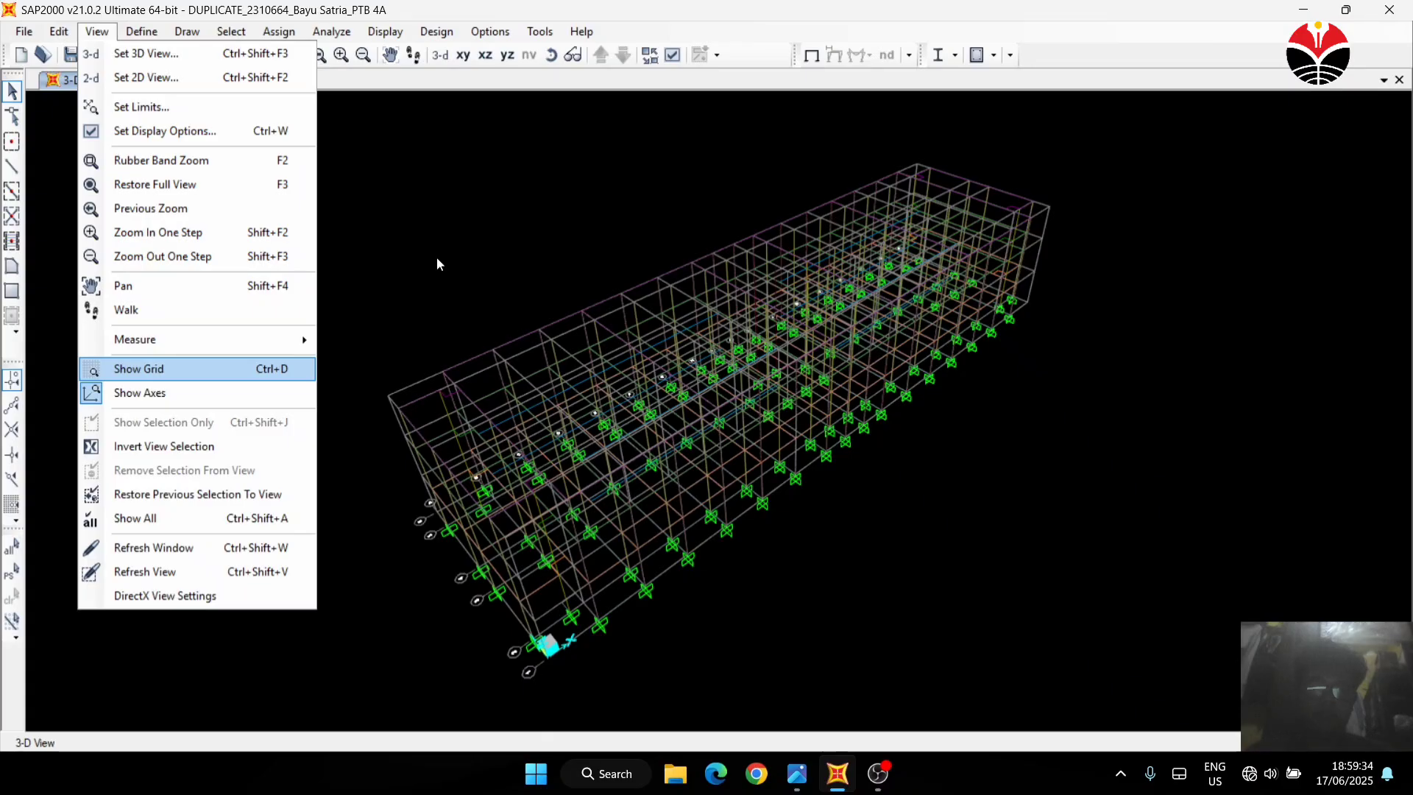
key("Return")
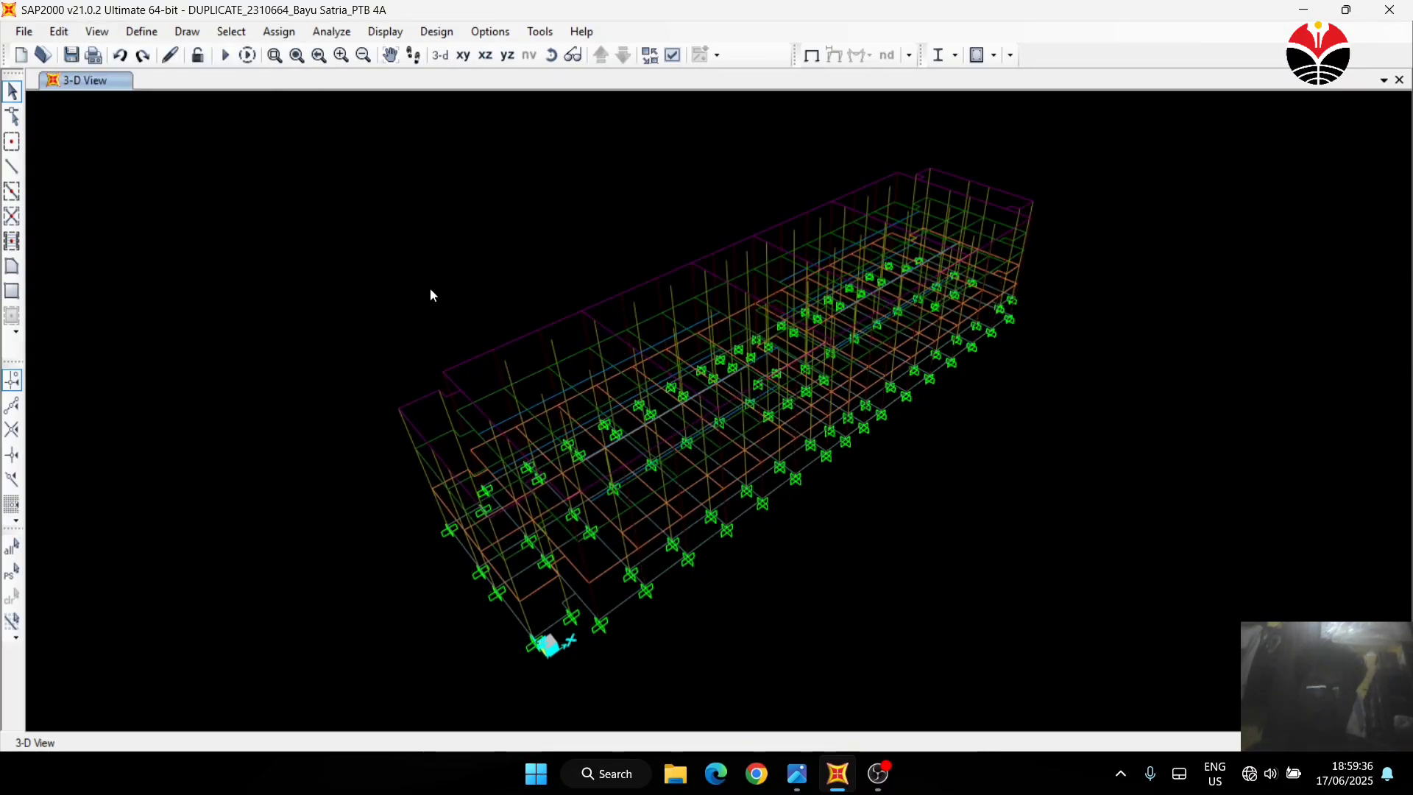
middle_click_drag(499, 272, 413, 218, "shift")
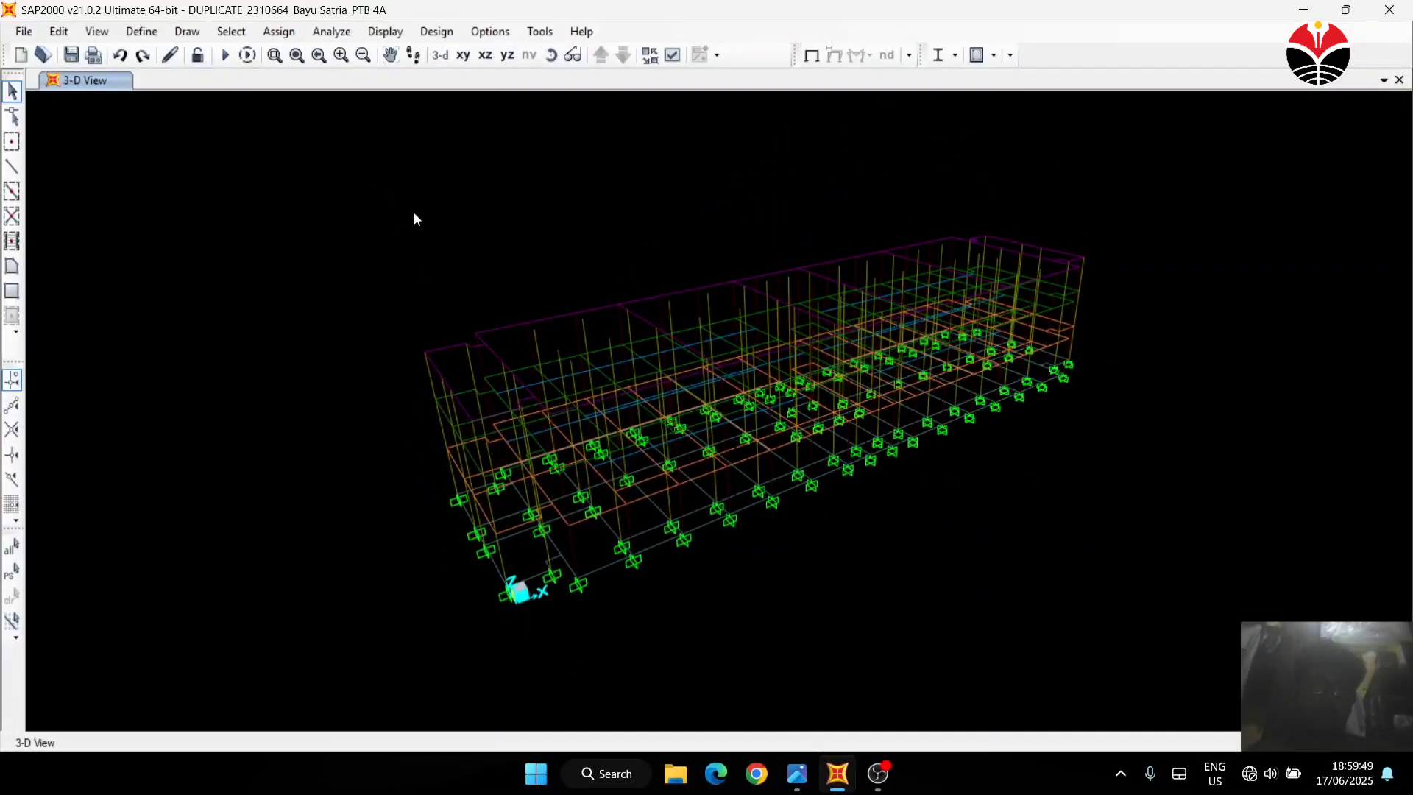
Return to the plan view and compare the secondary beams at Z=7,7 and Z=3,85, ending on Z=3,85
left_click(464, 58)
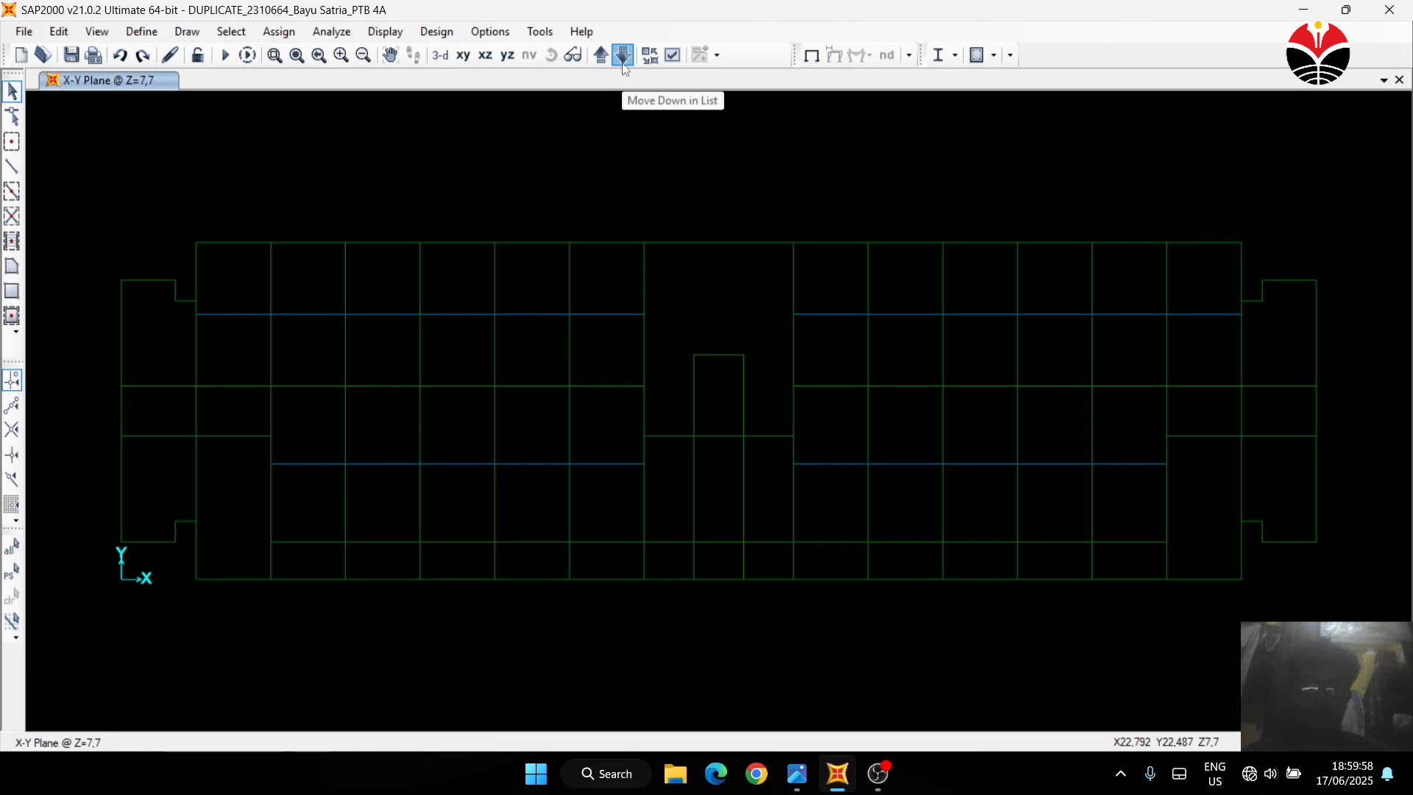
left_click(623, 65)
left_click(624, 65)
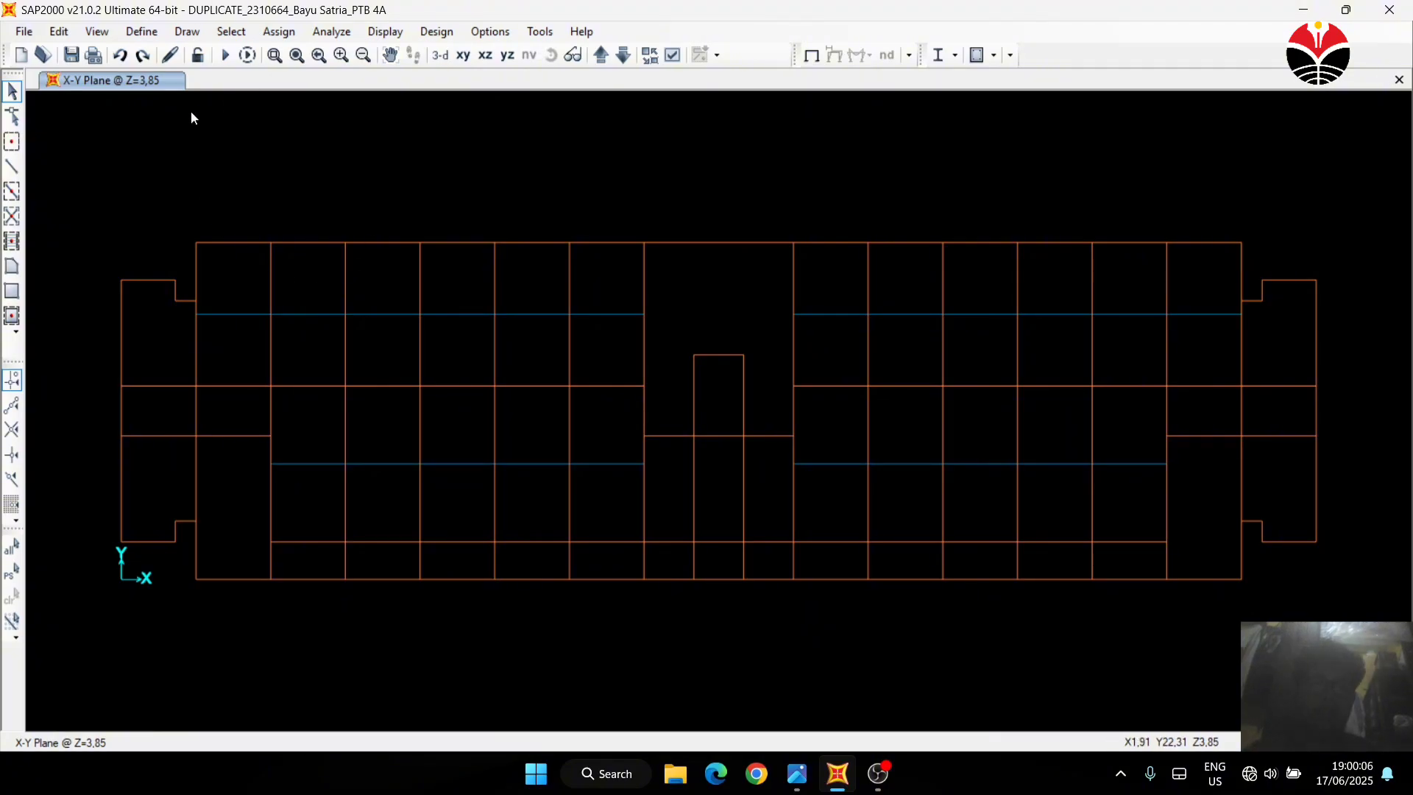
Review the shell section data of the area section Plat 12 cm, including its type, thickness and material, without changing it
left_click(138, 32)
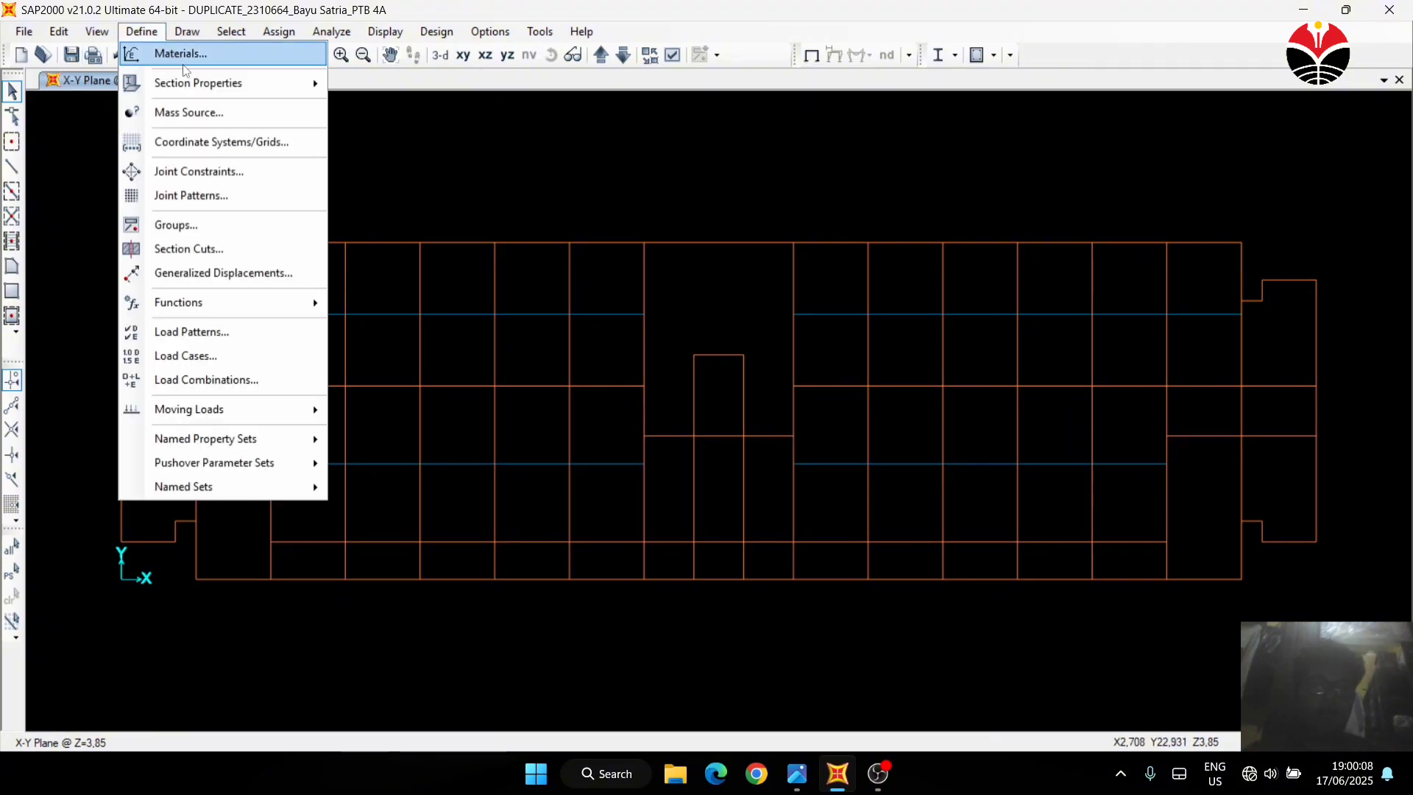
mouse_move(204, 85)
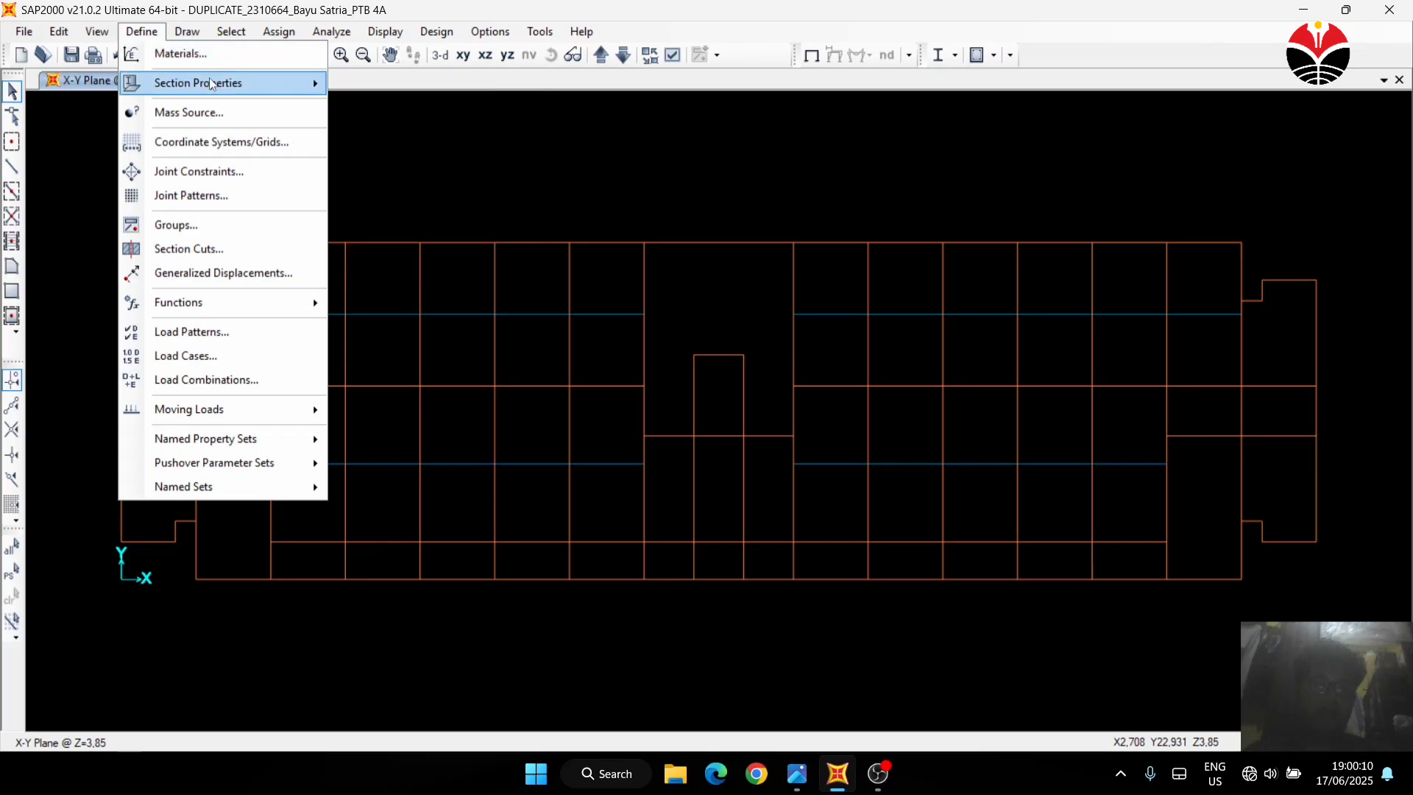
left_click(401, 163)
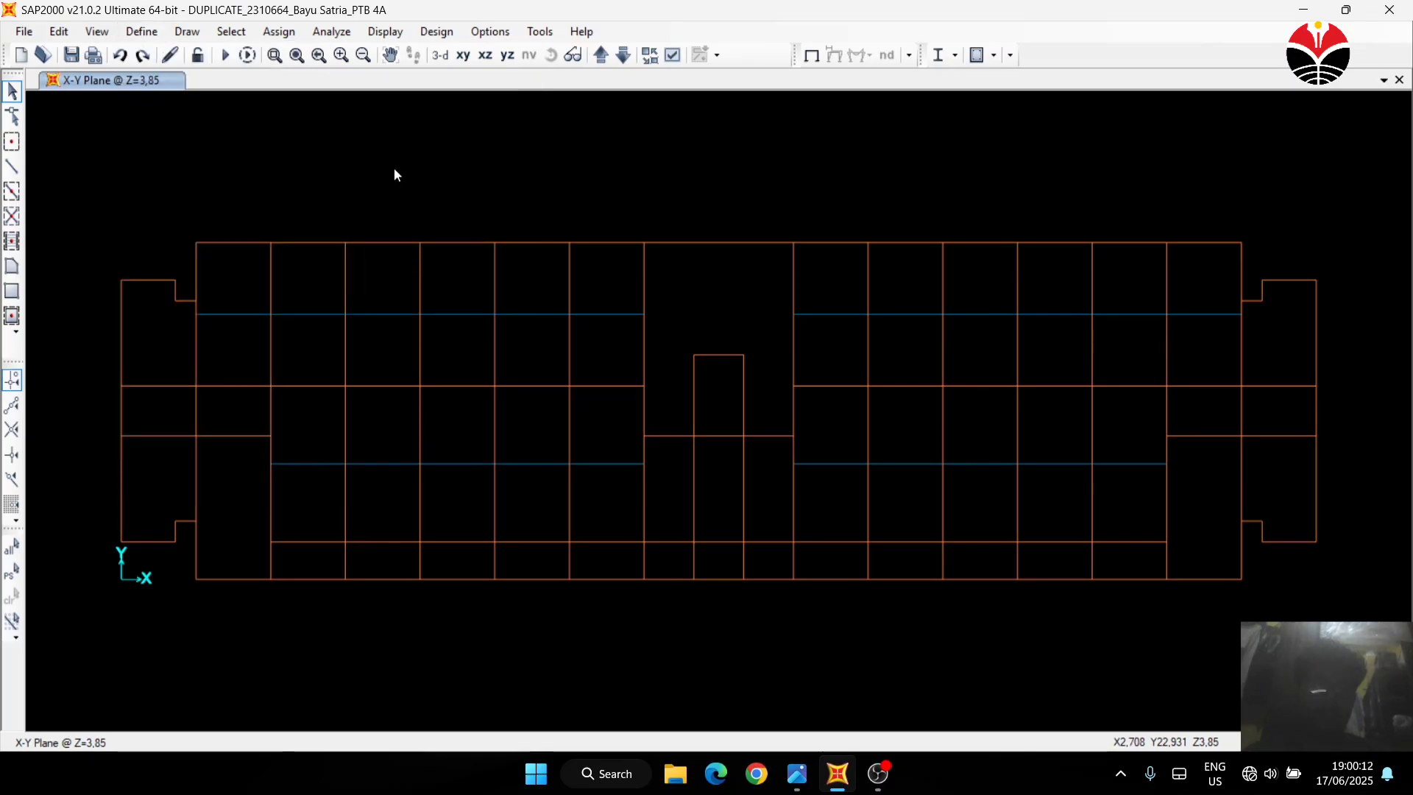
left_click(581, 326)
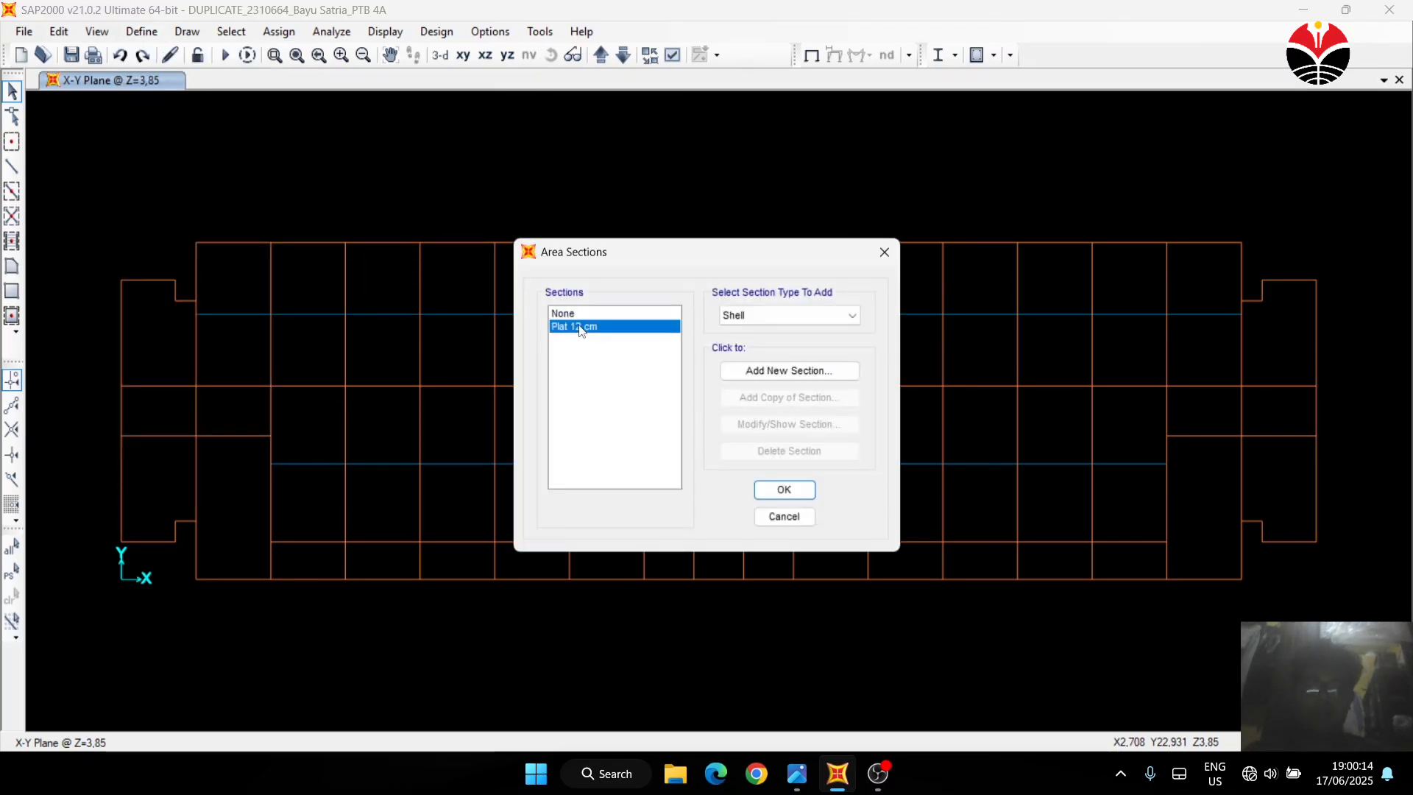
left_click(742, 426)
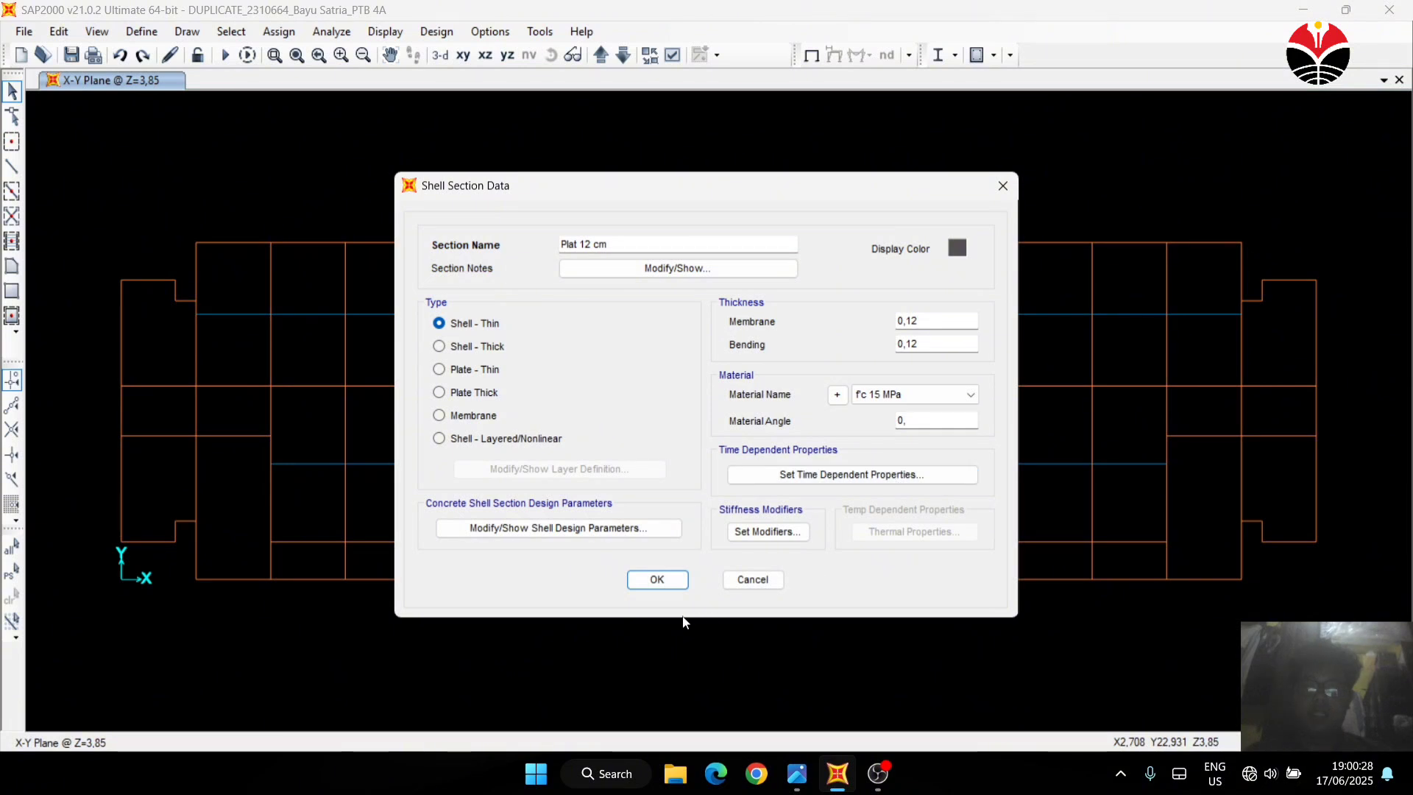
left_click(659, 579)
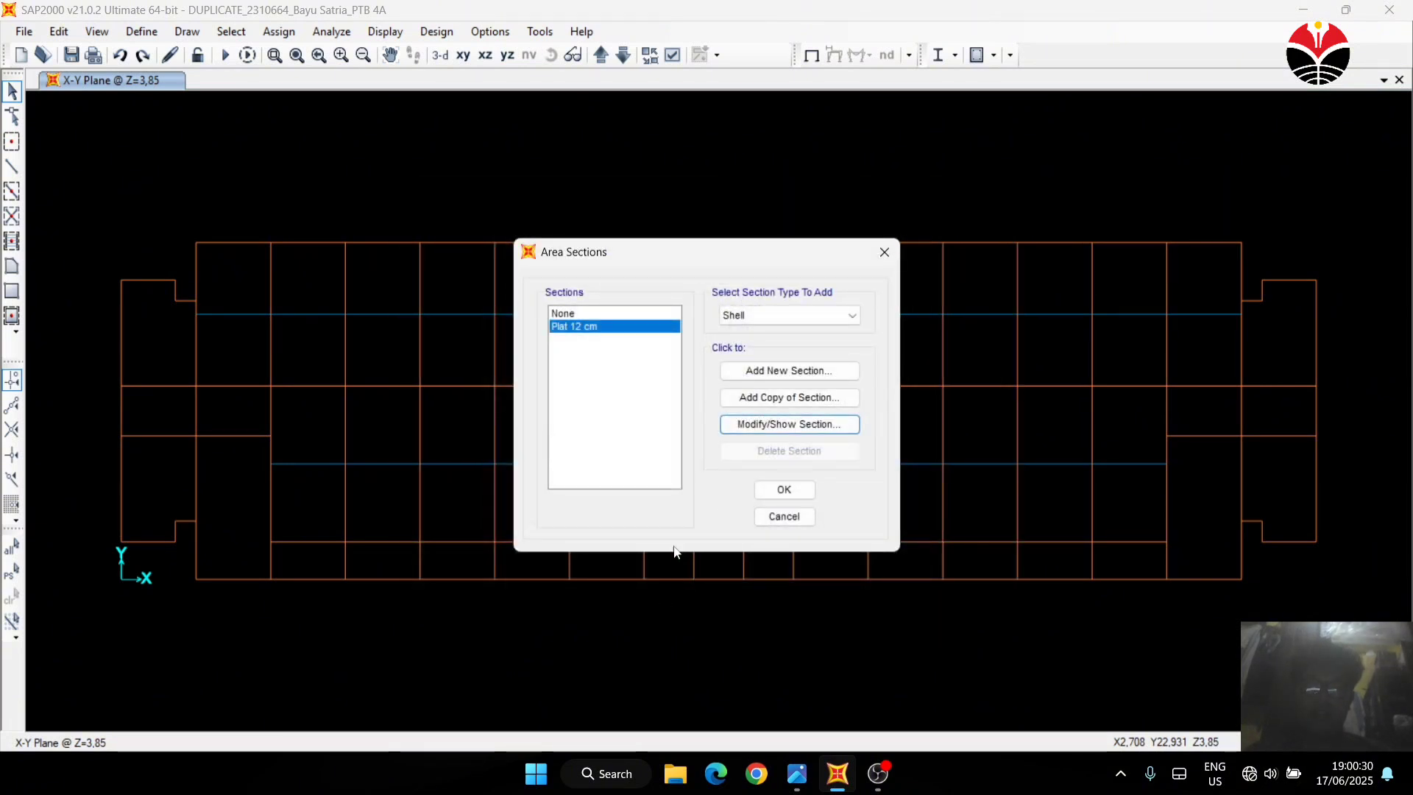
left_click(777, 489)
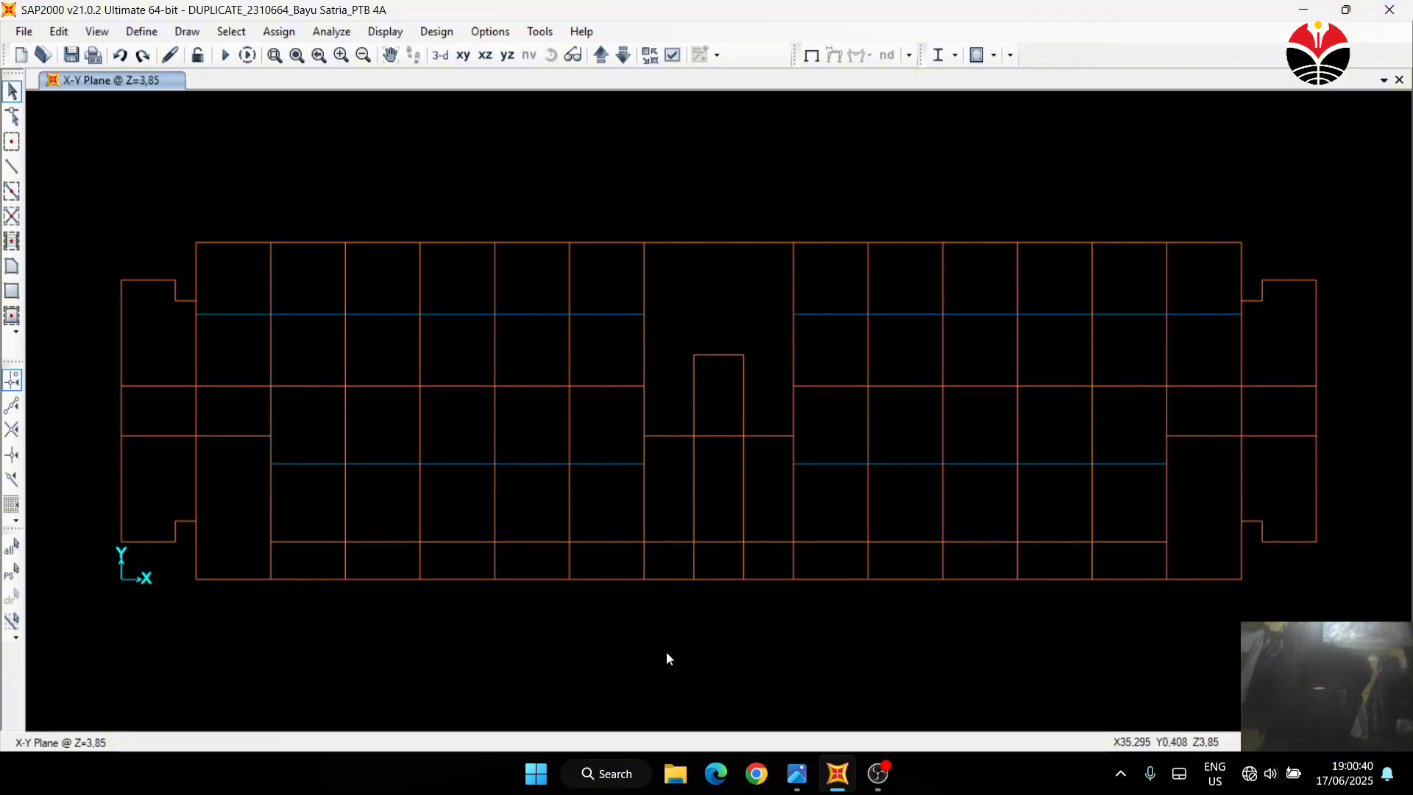
Shrink the slab layout image window, place it beside the Z=3,85 plan and examine the slab types in its left bays
left_click(799, 774)
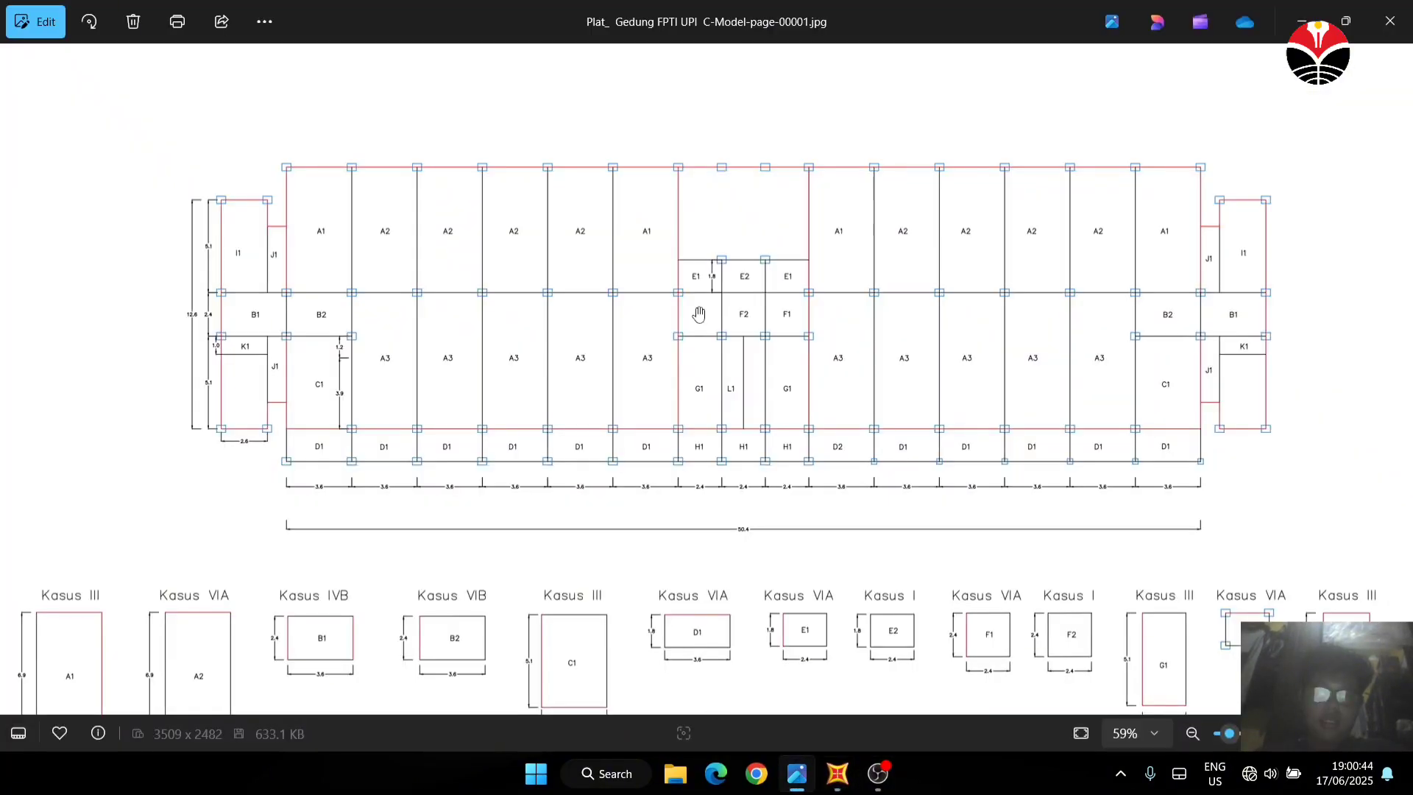
left_click(1296, 20)
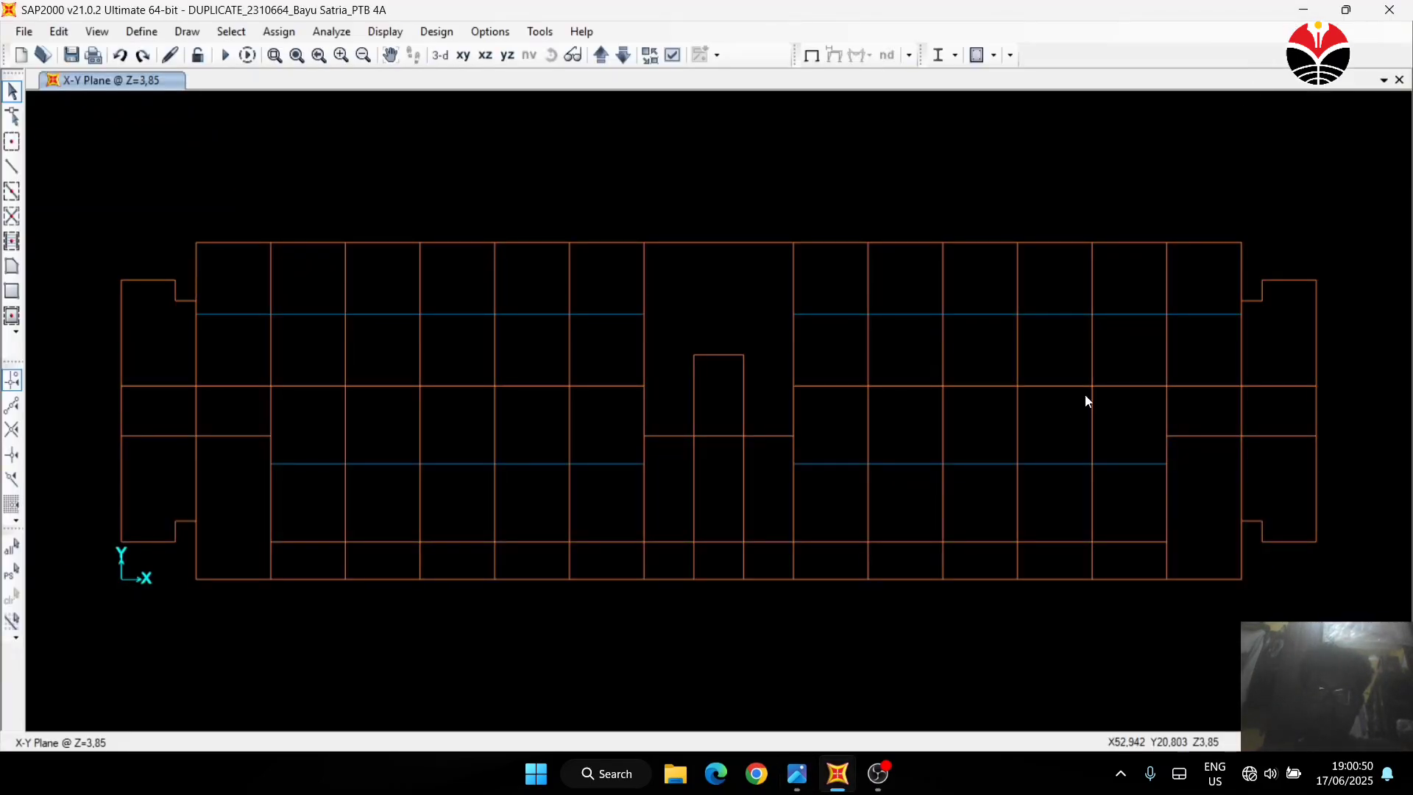
left_click(793, 773)
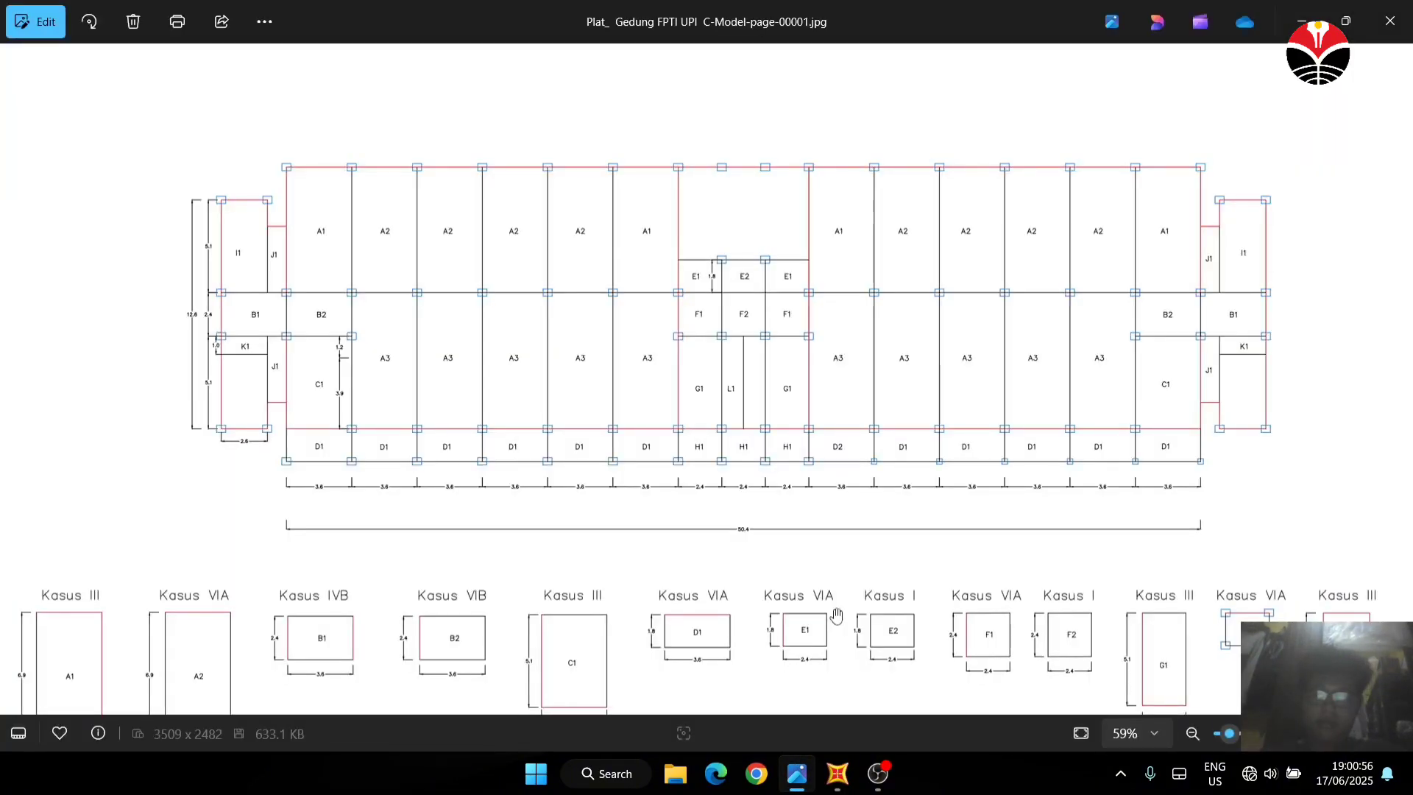
left_click(1346, 21)
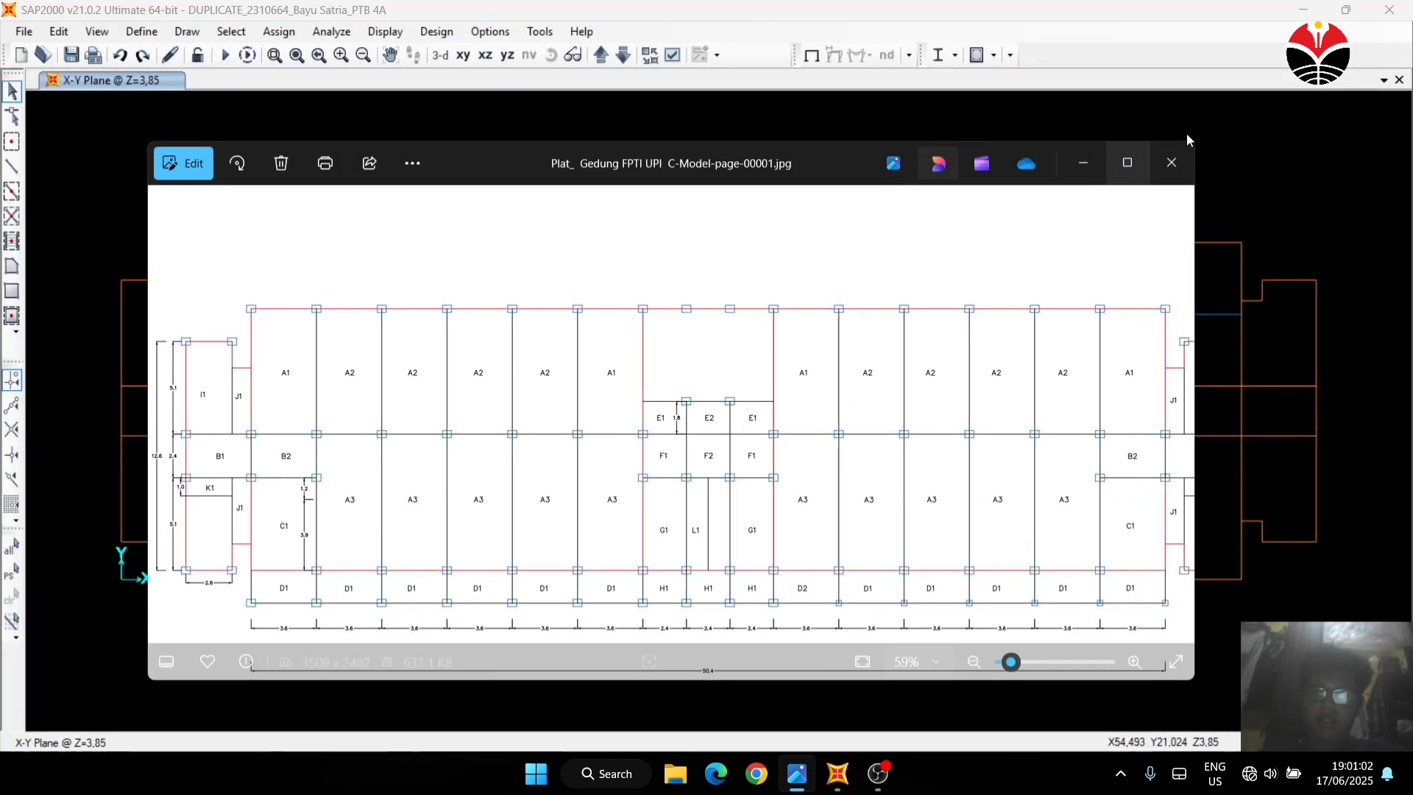
left_click_drag(1192, 143, 720, 213)
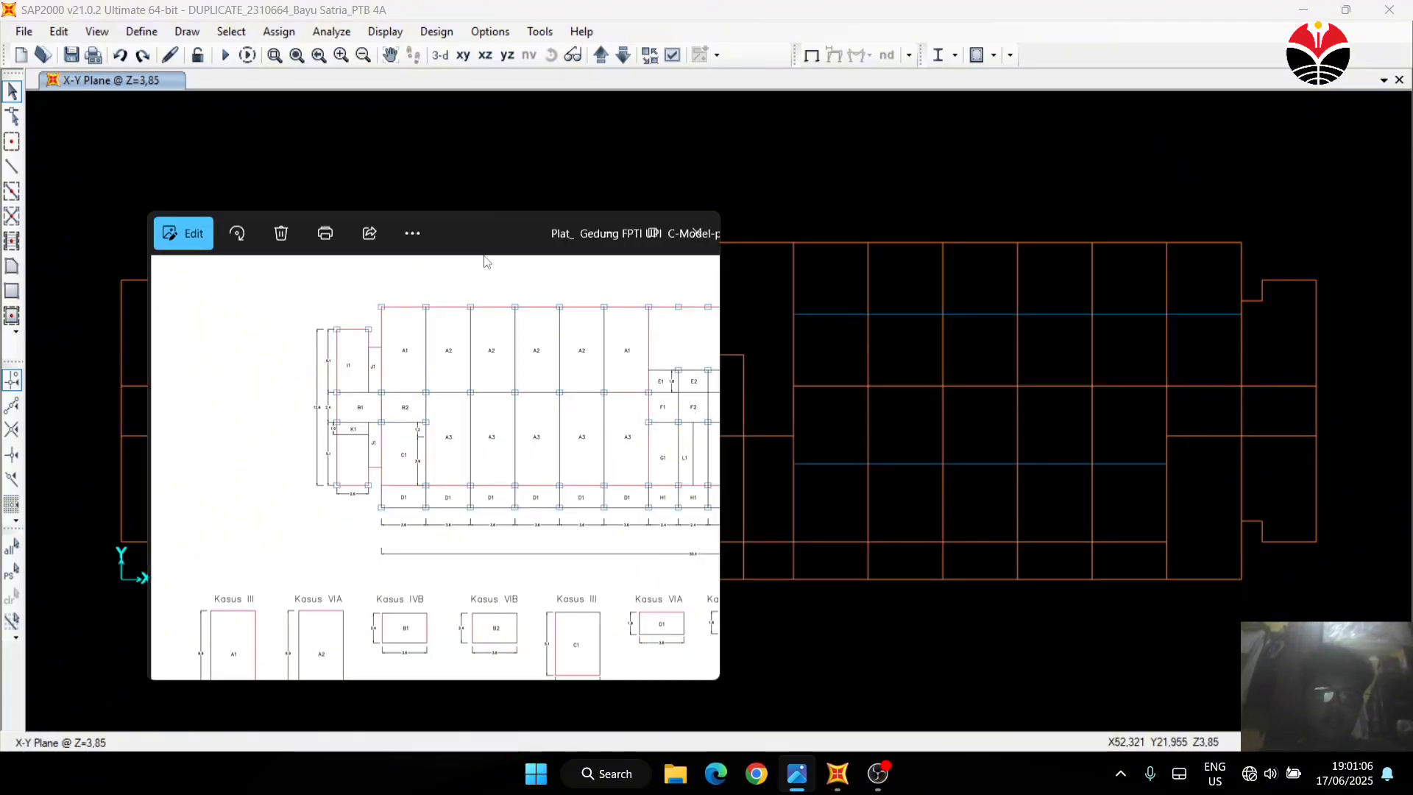
left_click_drag(468, 235, 1113, 189)
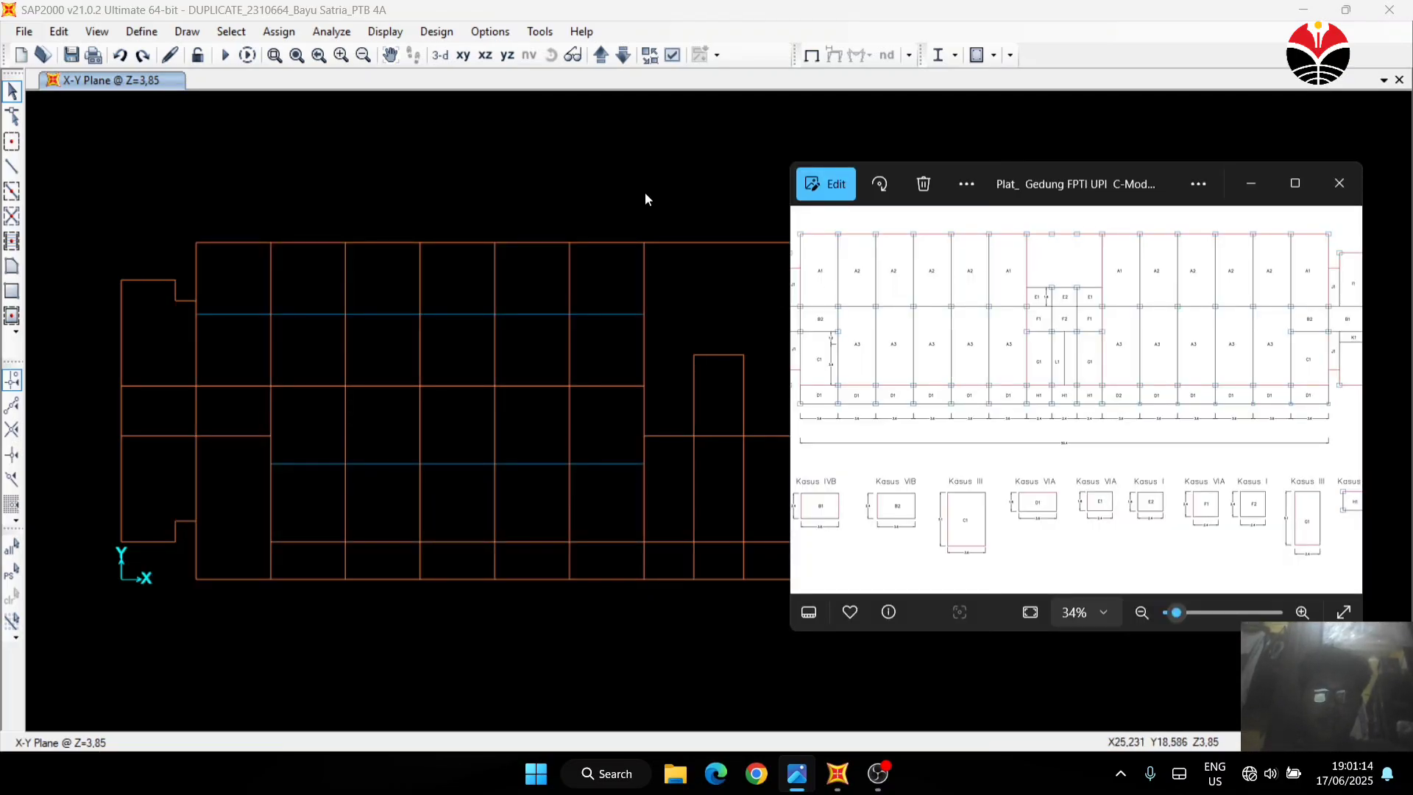
scroll(917, 320, "up", 1)
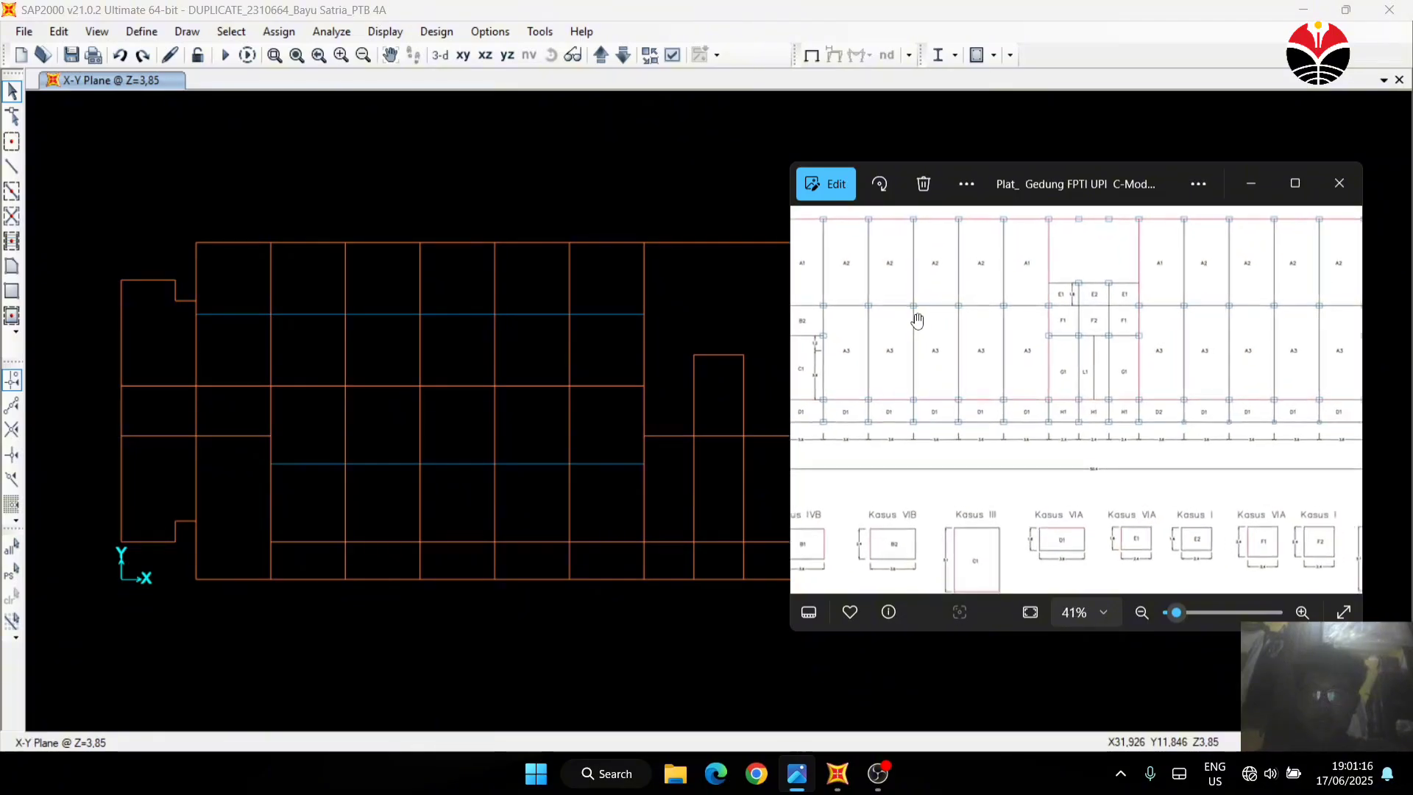
scroll(916, 319, "down", 2)
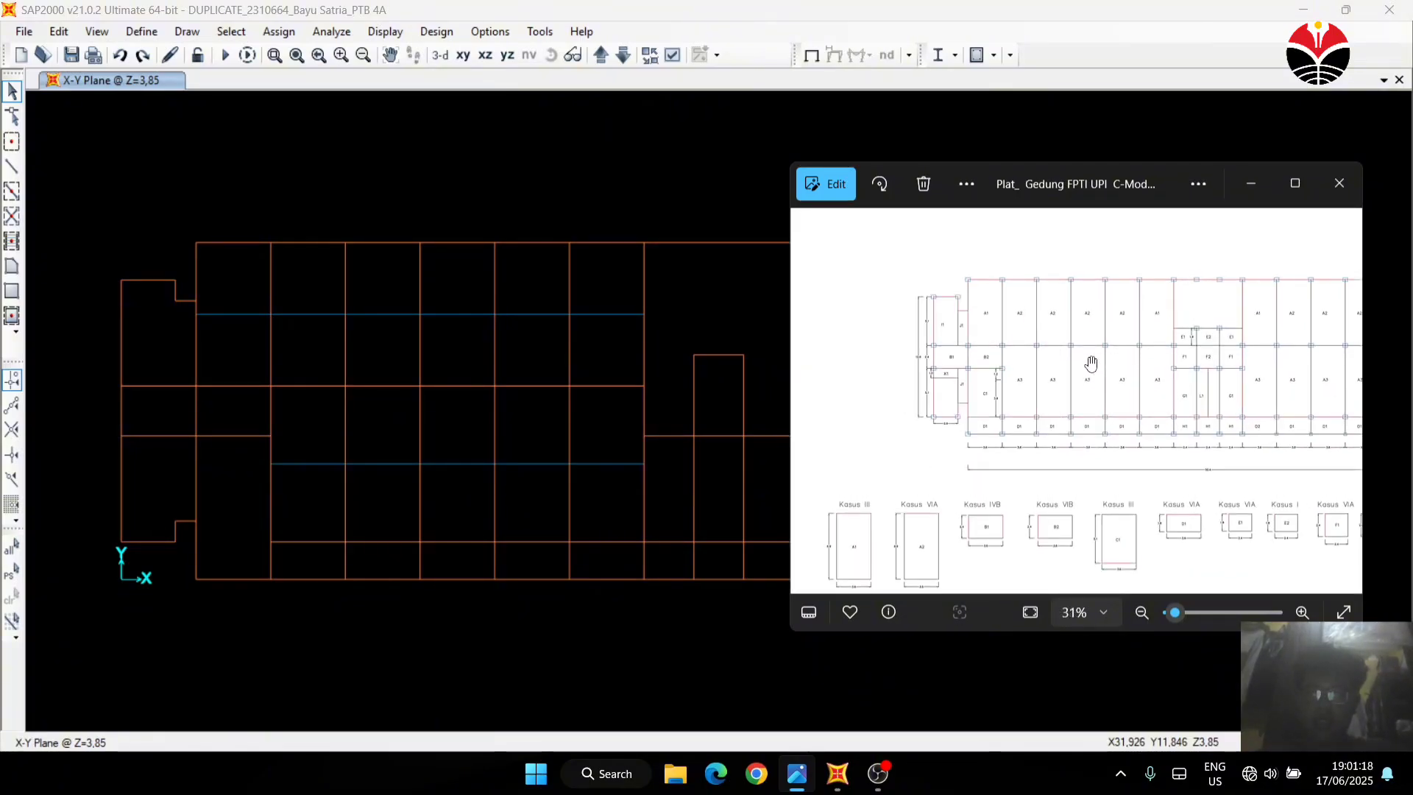
scroll(1026, 363, "up", 3)
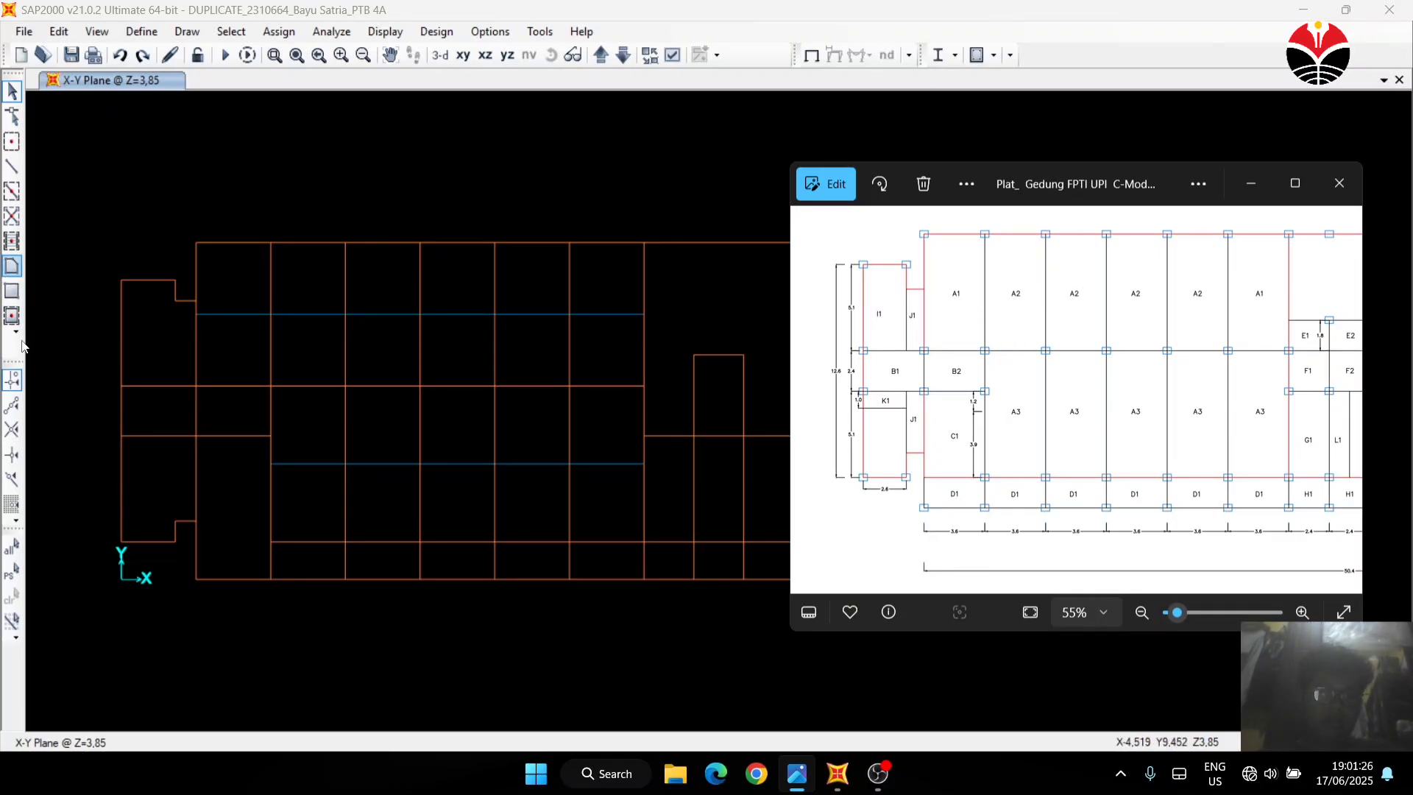
Try to draw a polygon area with section Plat 12 cm over the corner slab A1 in the plan's upper-left bay
left_click(13, 271)
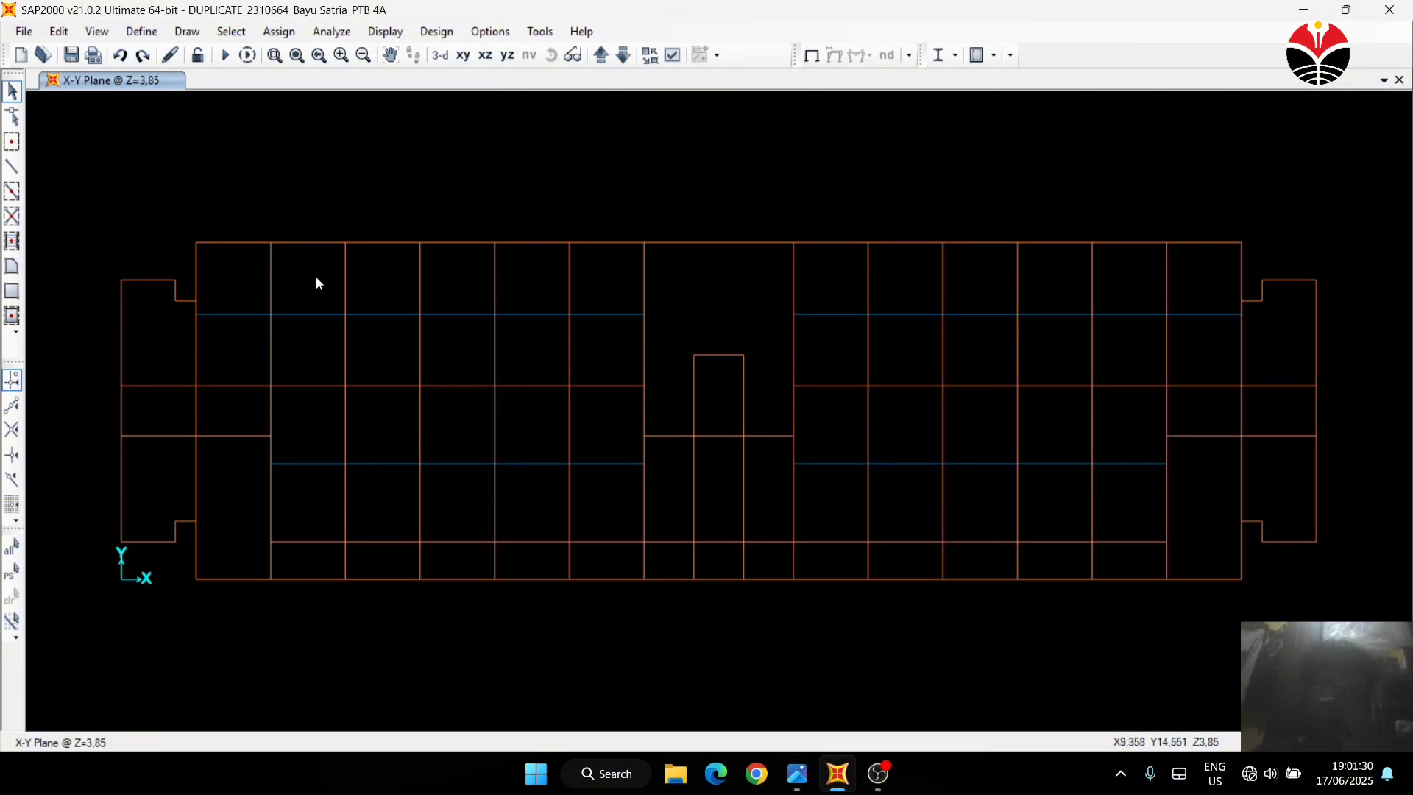
left_click(12, 268)
left_click(13, 268)
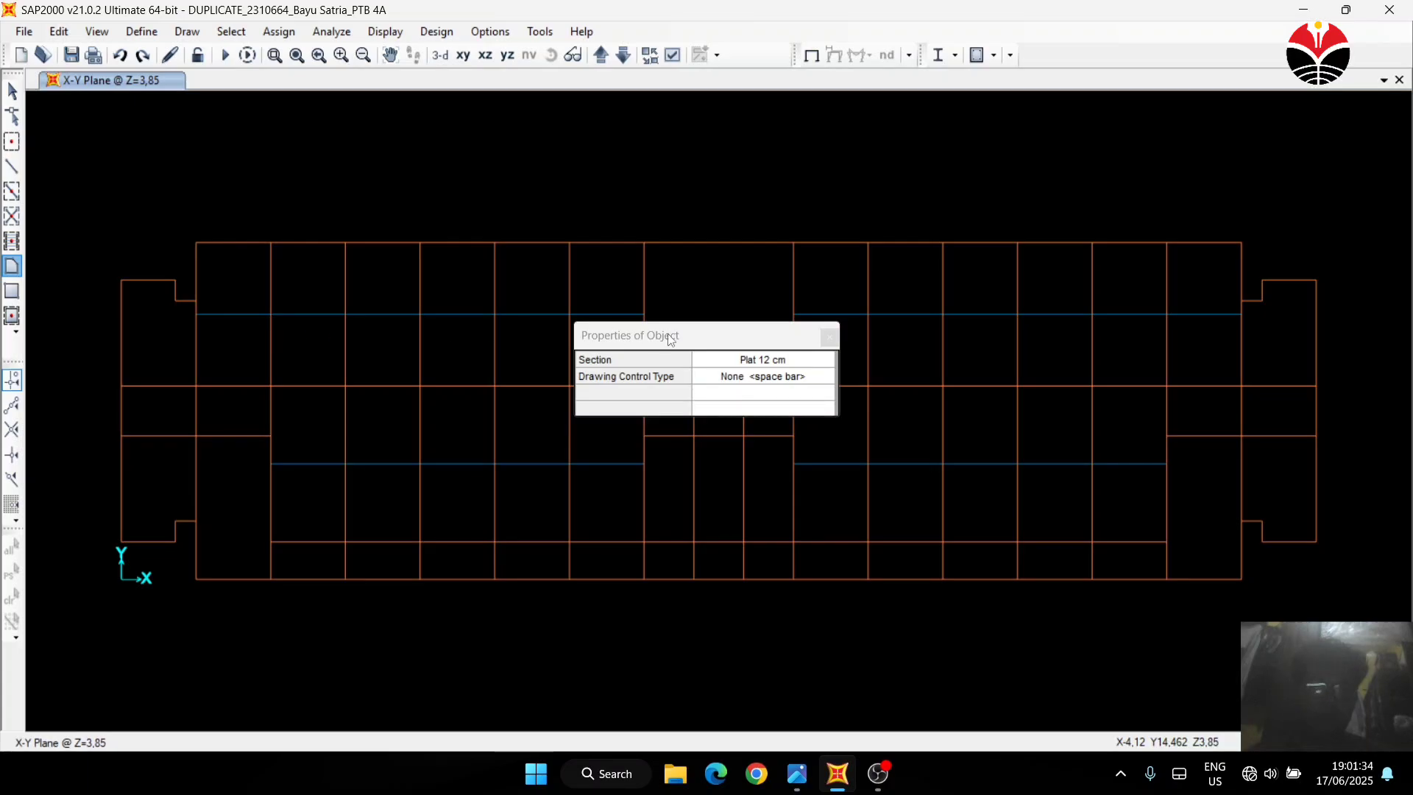
left_click(836, 343)
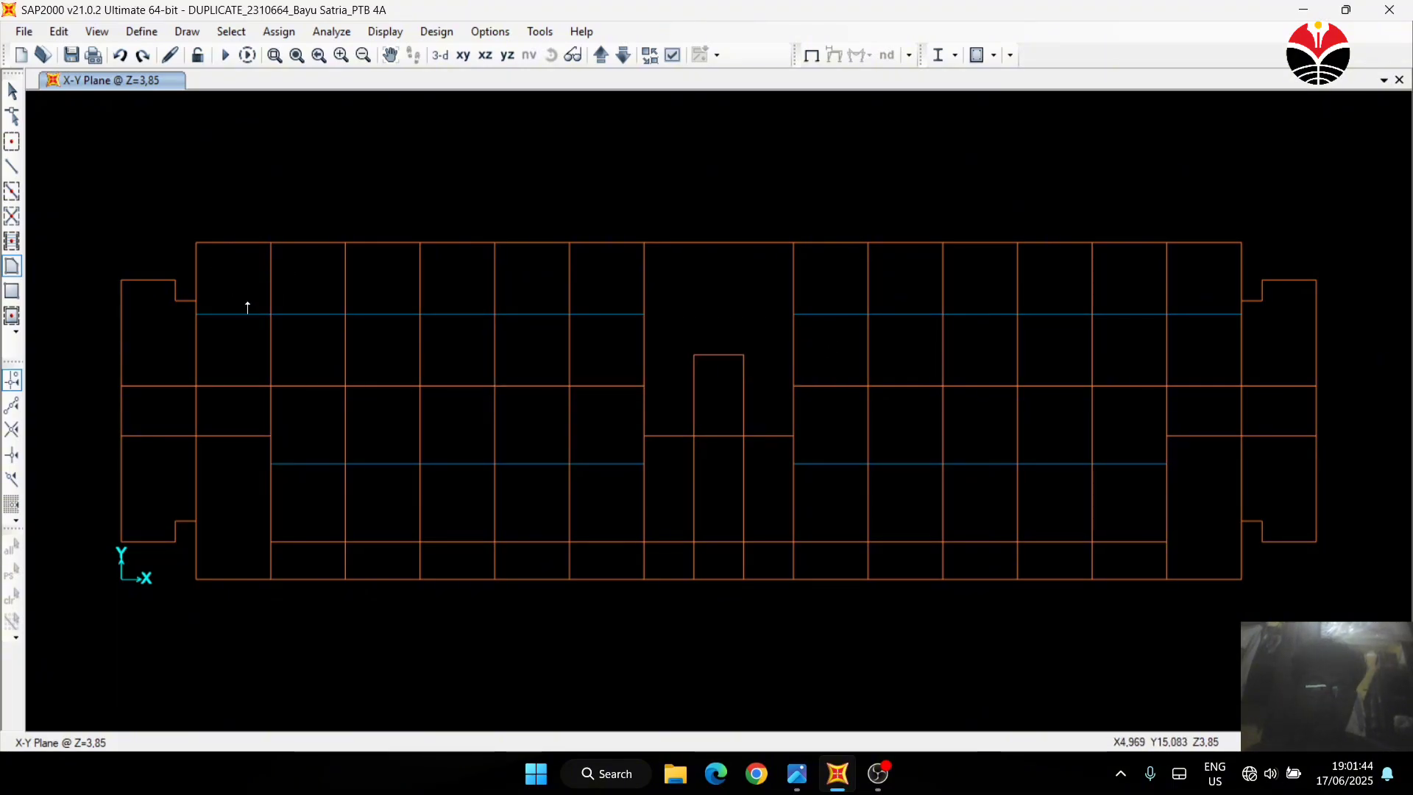
left_click(196, 243)
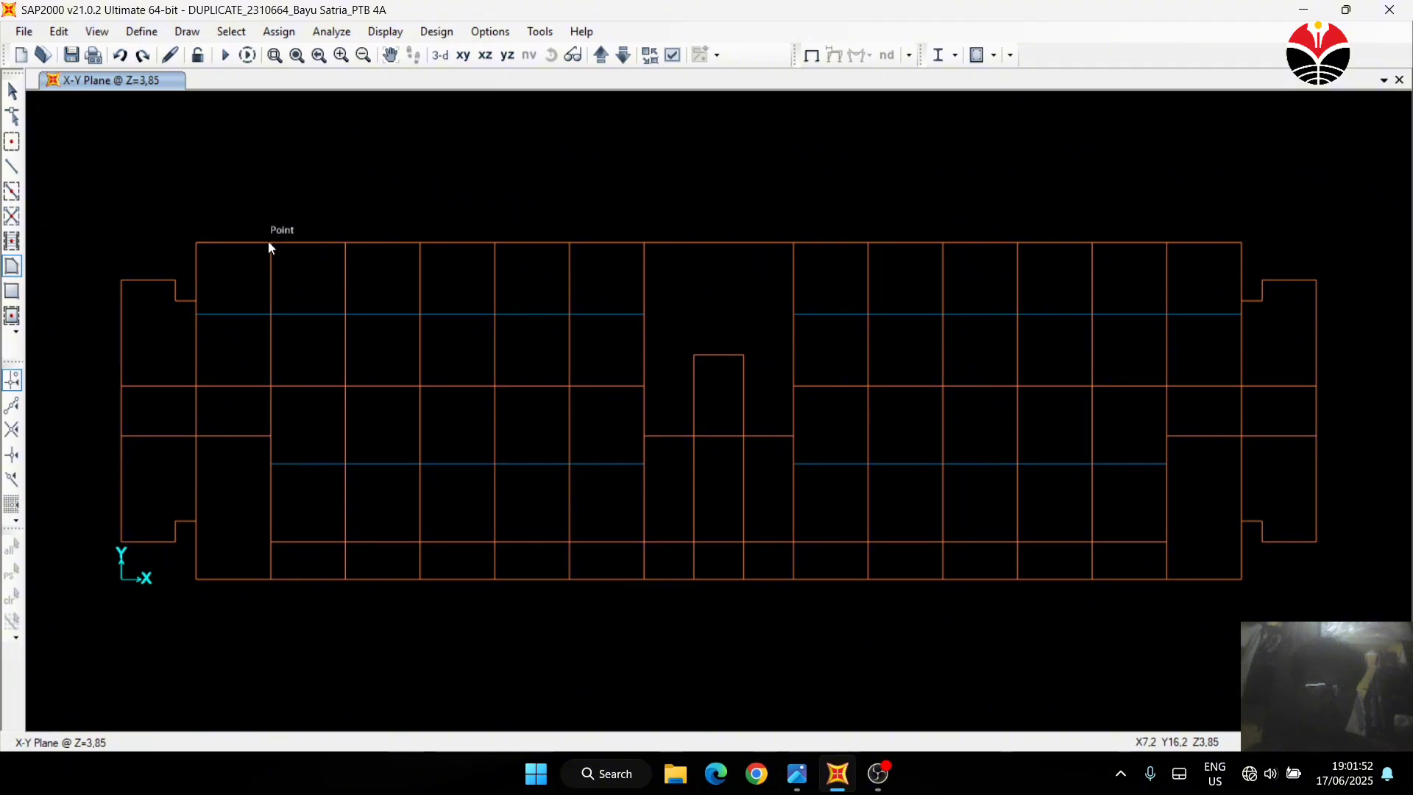
left_click(272, 387)
left_click(189, 386)
key("Escape")
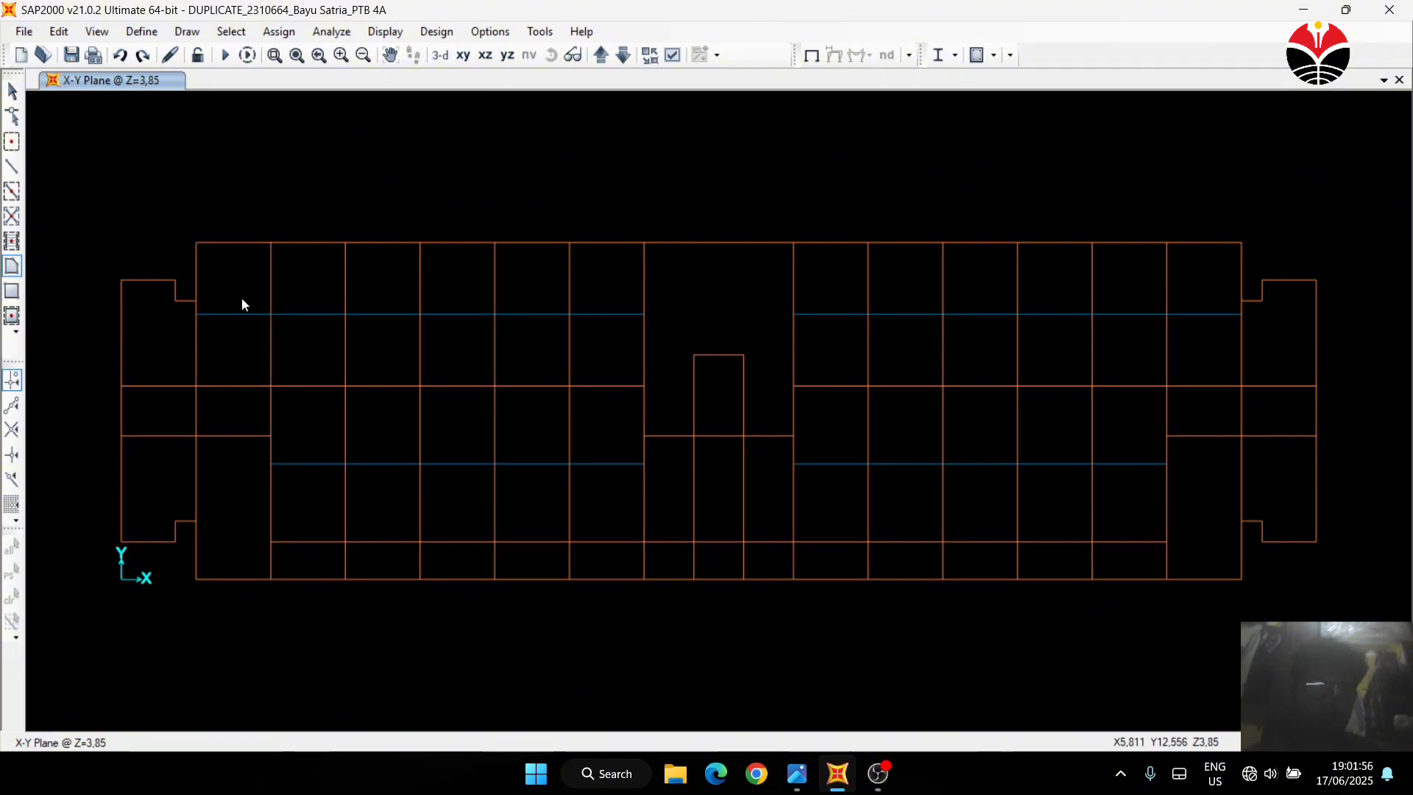
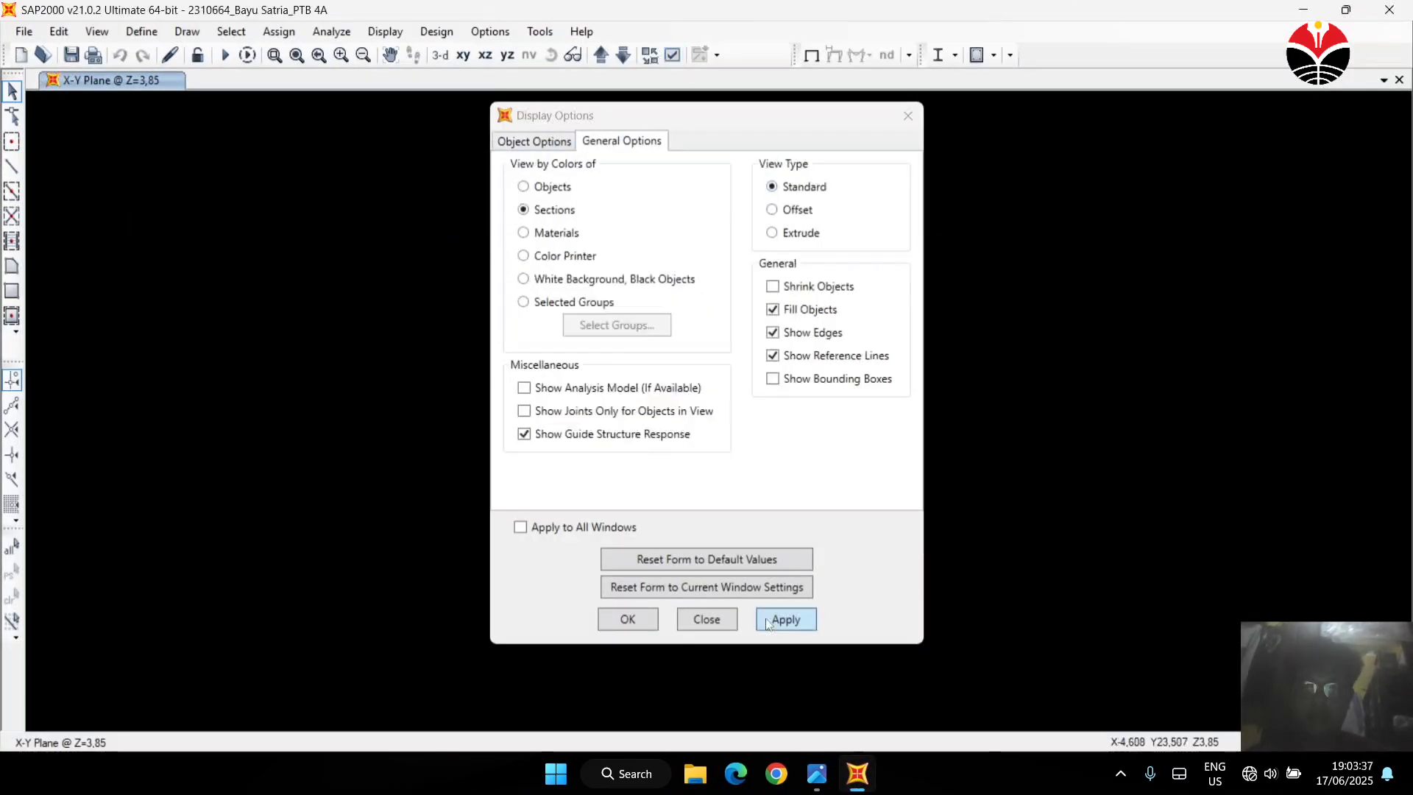
Apply the display options with section colours and Fill Objects, and compare the Z=3,85 slabs with the slab layout drawing
left_click(784, 619)
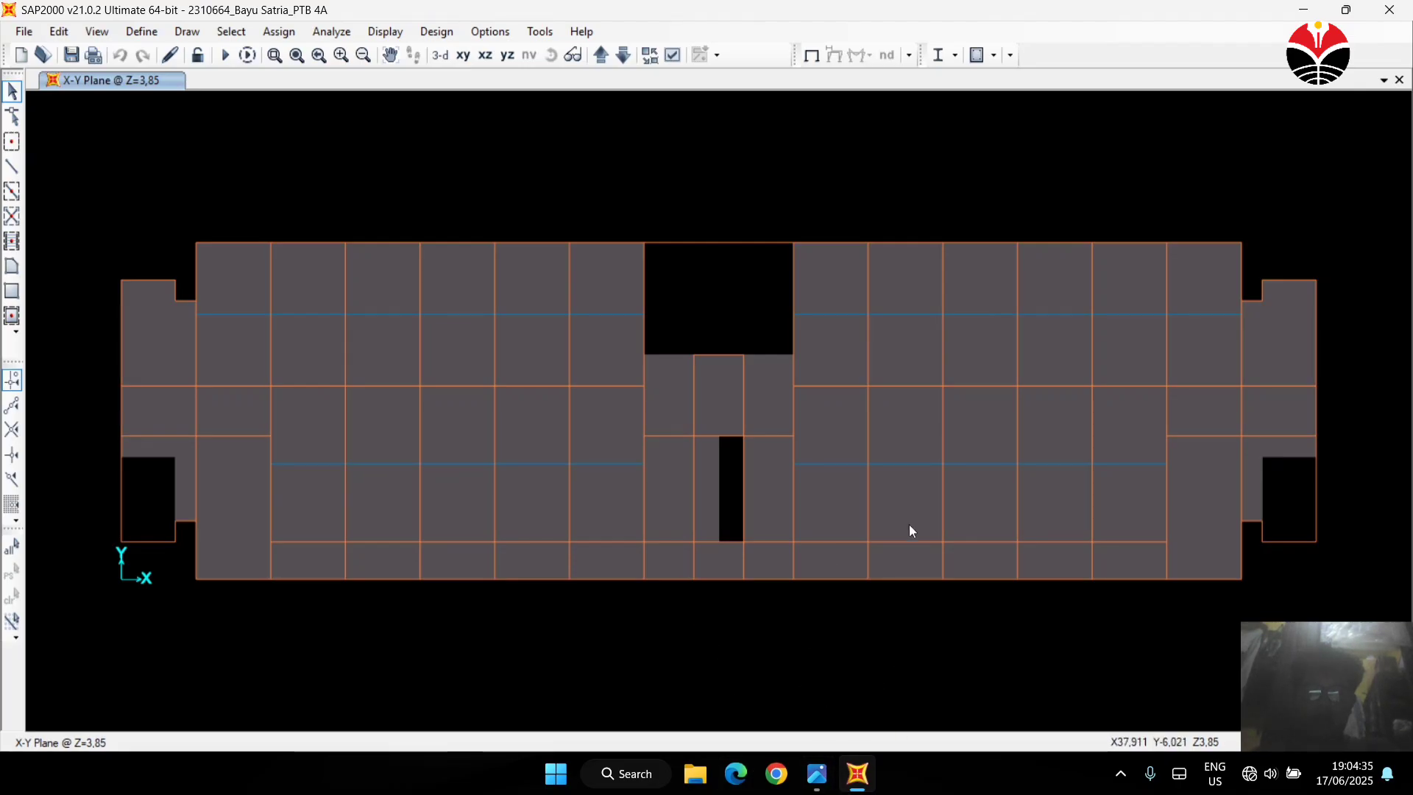
left_click(817, 773)
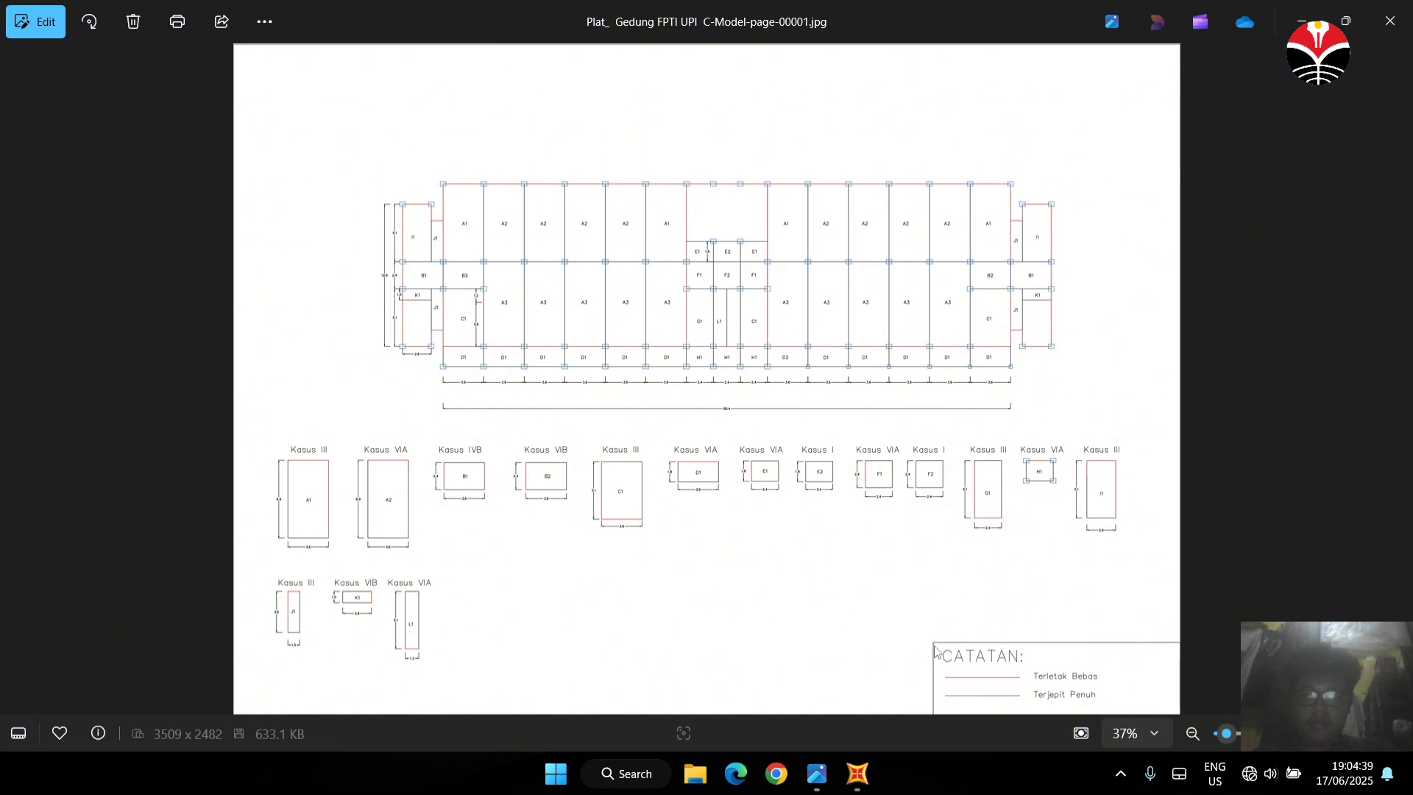
left_click(858, 773)
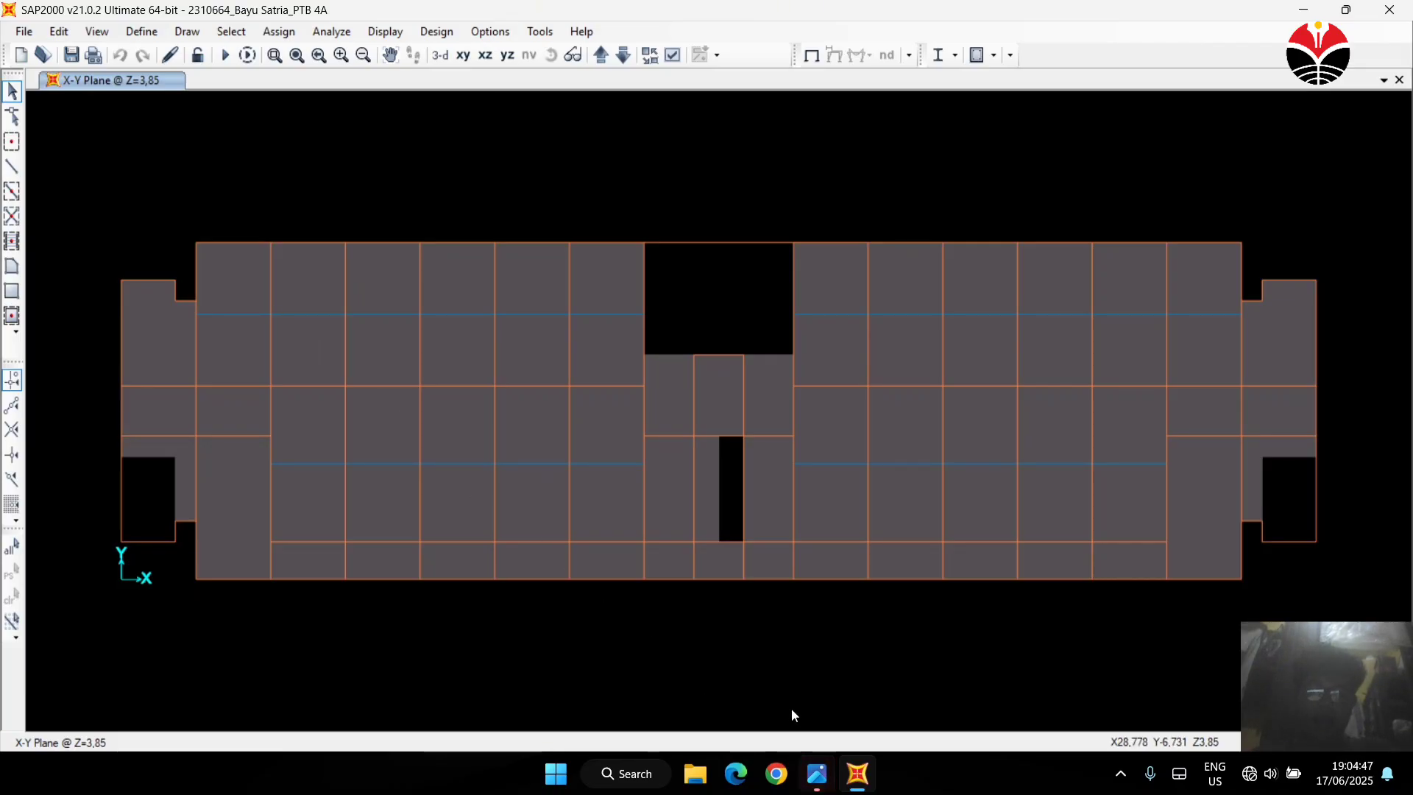
Select and deselect the slab areas in the upper-left bays, ending with the corner slab A1 selected
left_click(239, 290)
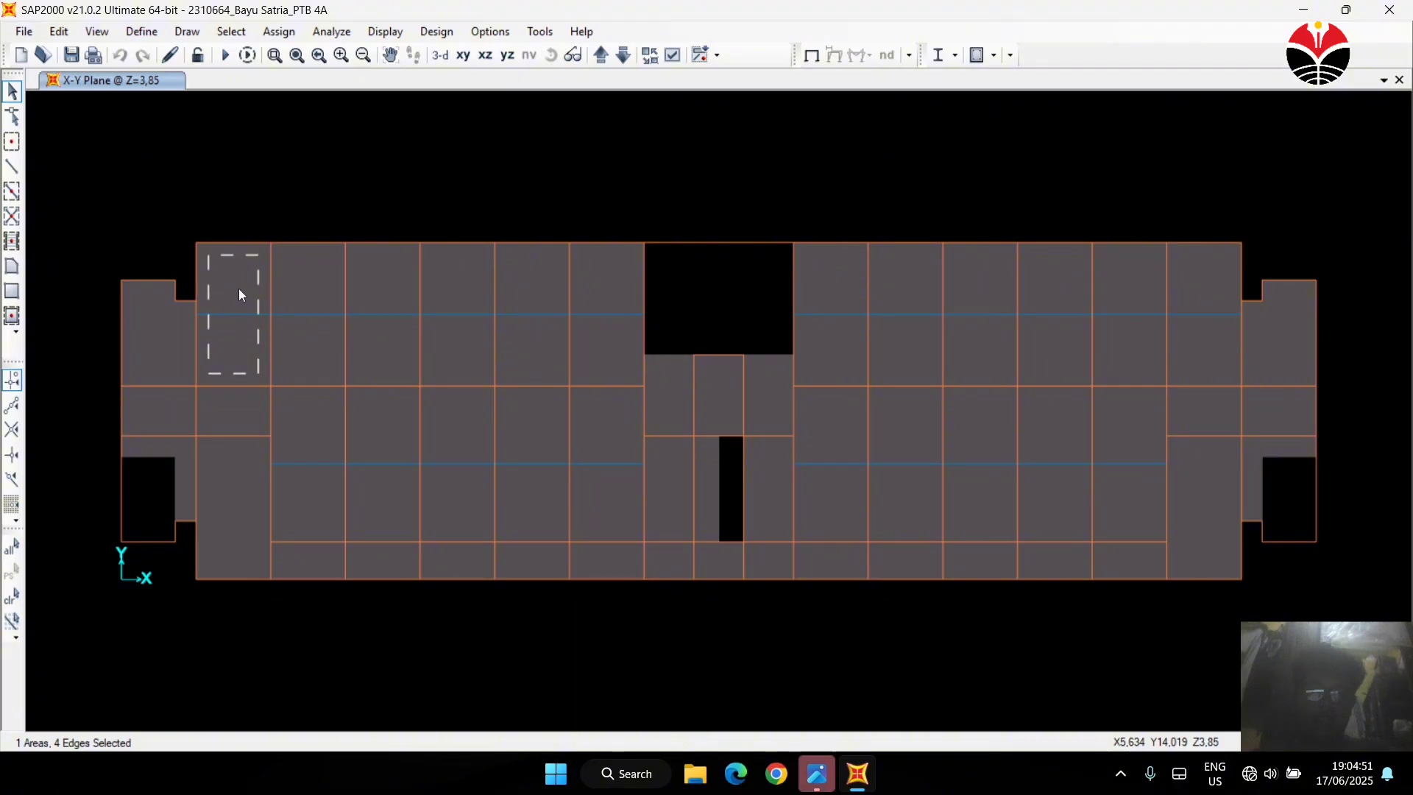
left_click(298, 323)
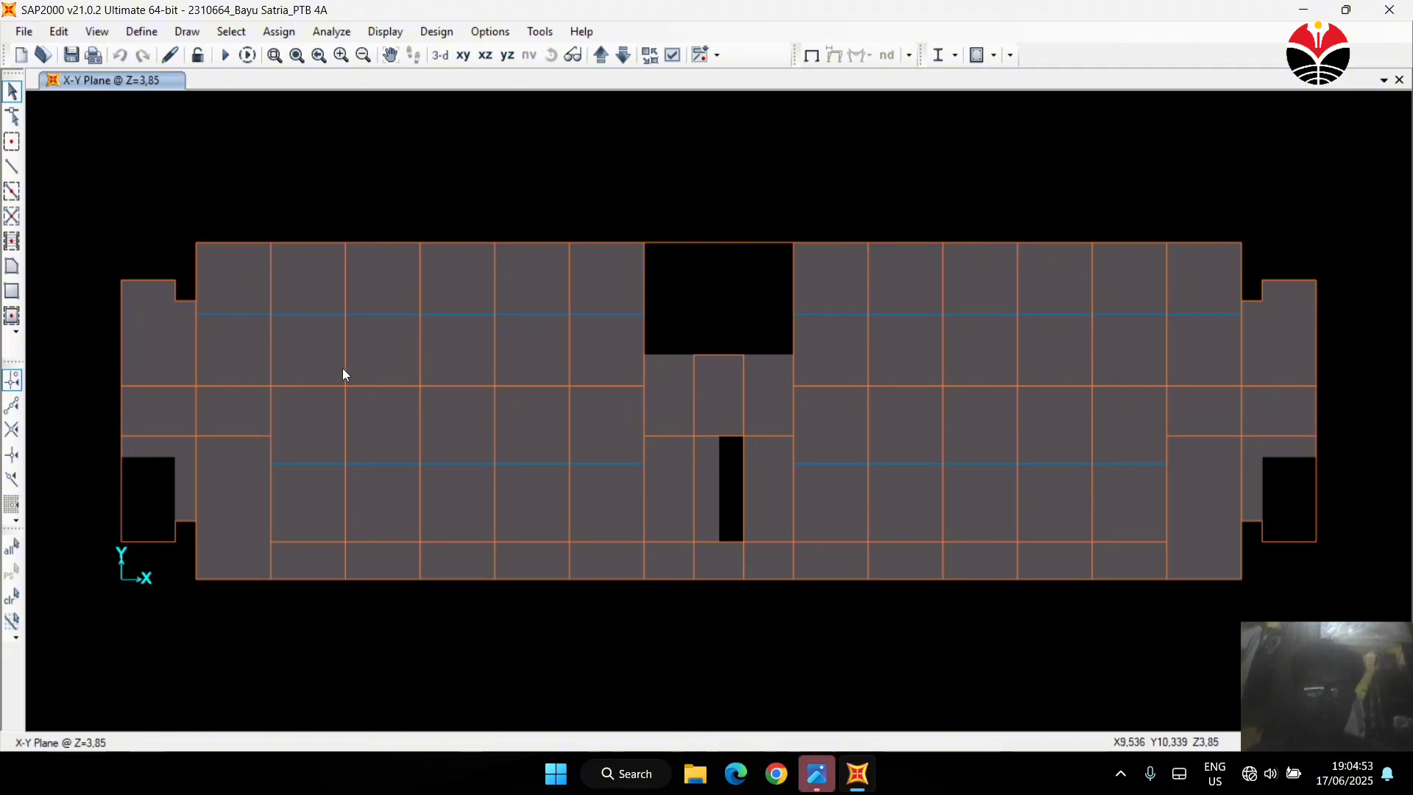
left_click(233, 293)
left_click(249, 298)
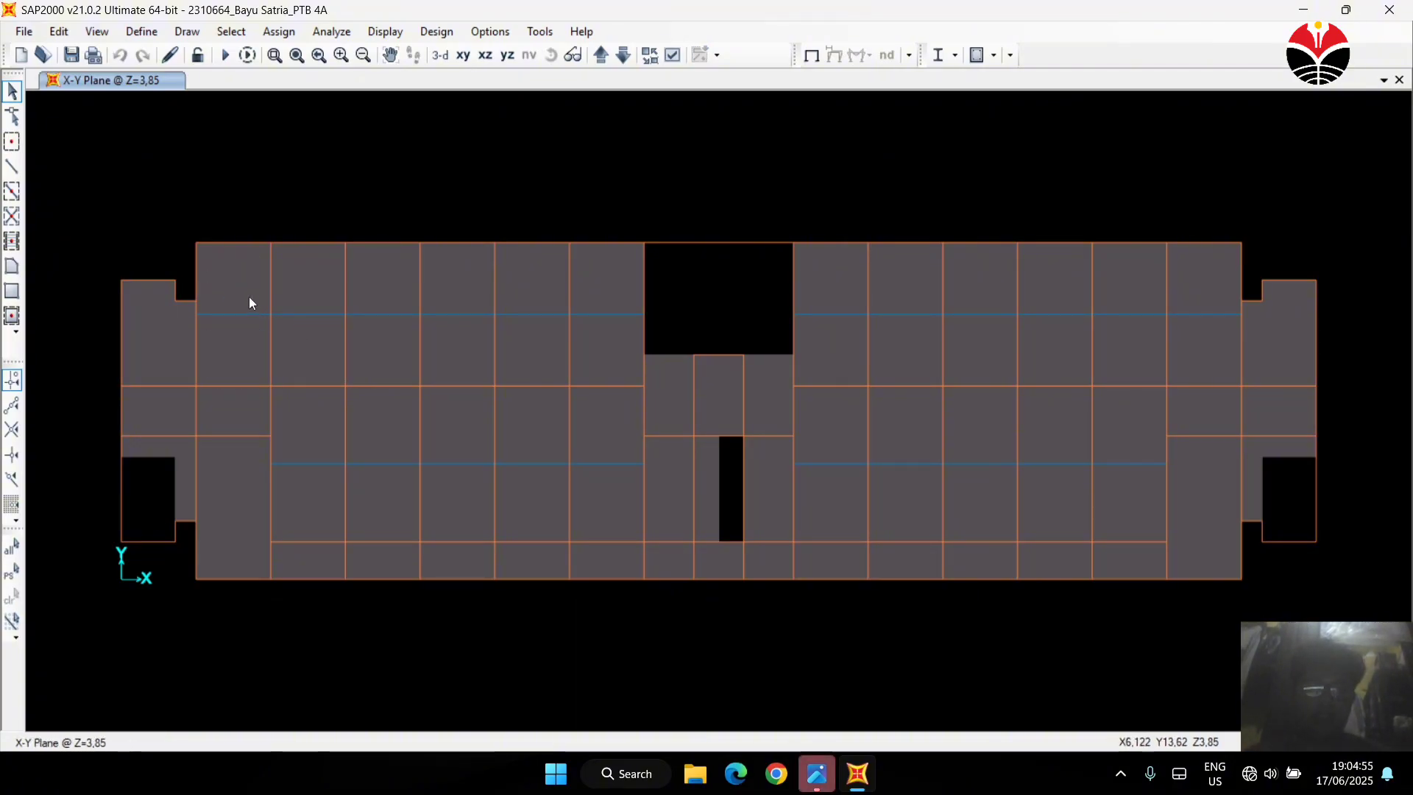
left_click(249, 297)
left_click(248, 298)
left_click(248, 297)
left_click(249, 297)
left_click(249, 297)
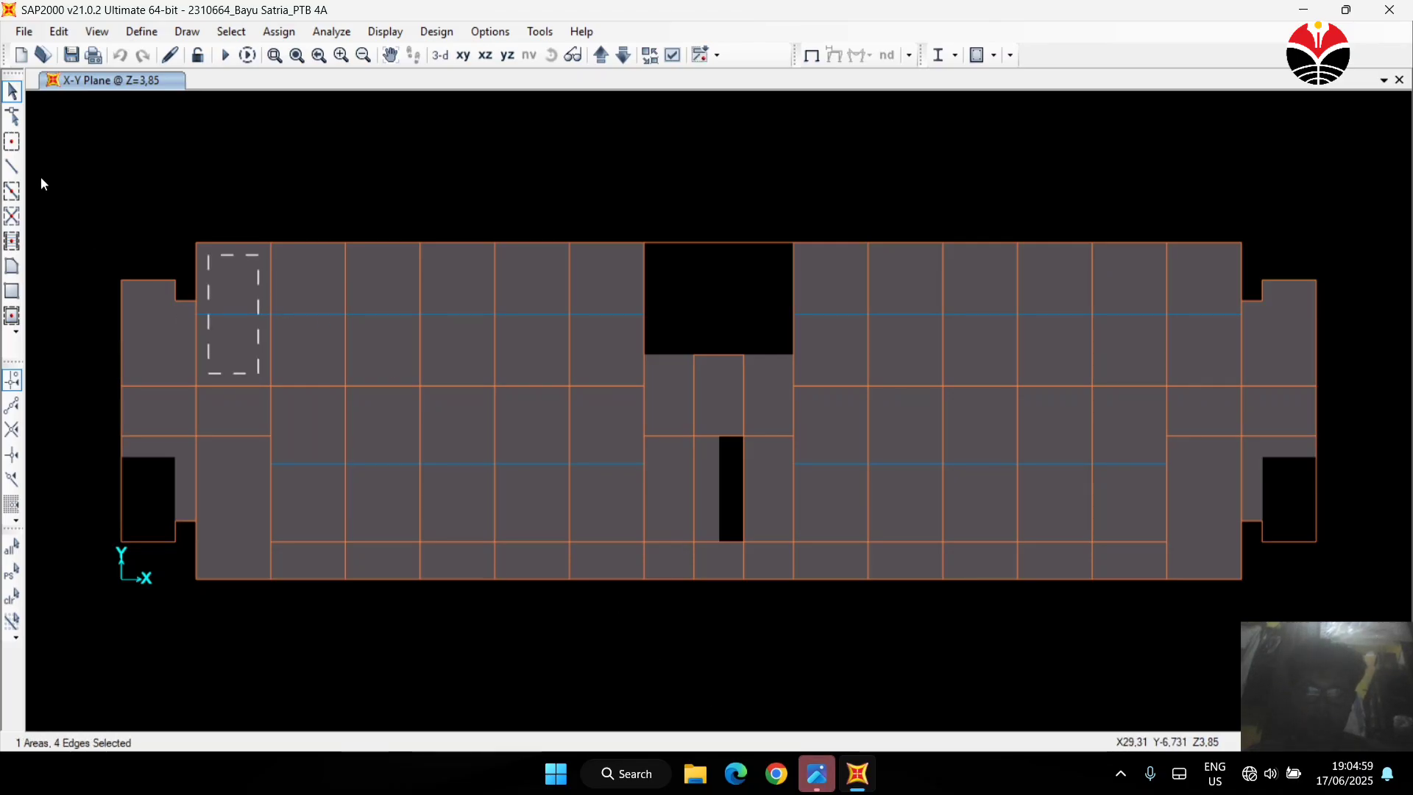
Examine the slab layout drawing from the left bays' slab types down to the case details with their dimensions
left_click(817, 773)
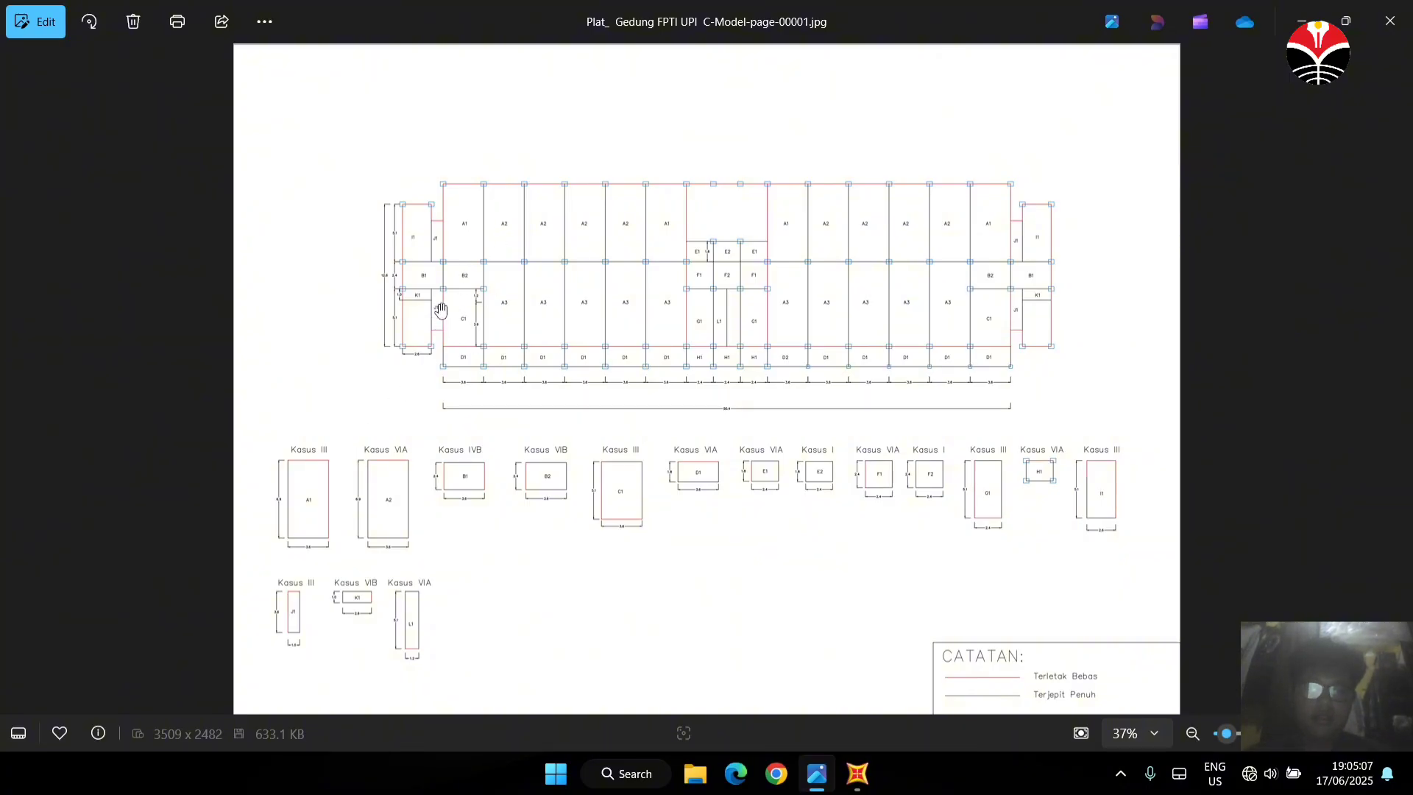
scroll(454, 284, "up", 2)
scroll(347, 259, "up", 5)
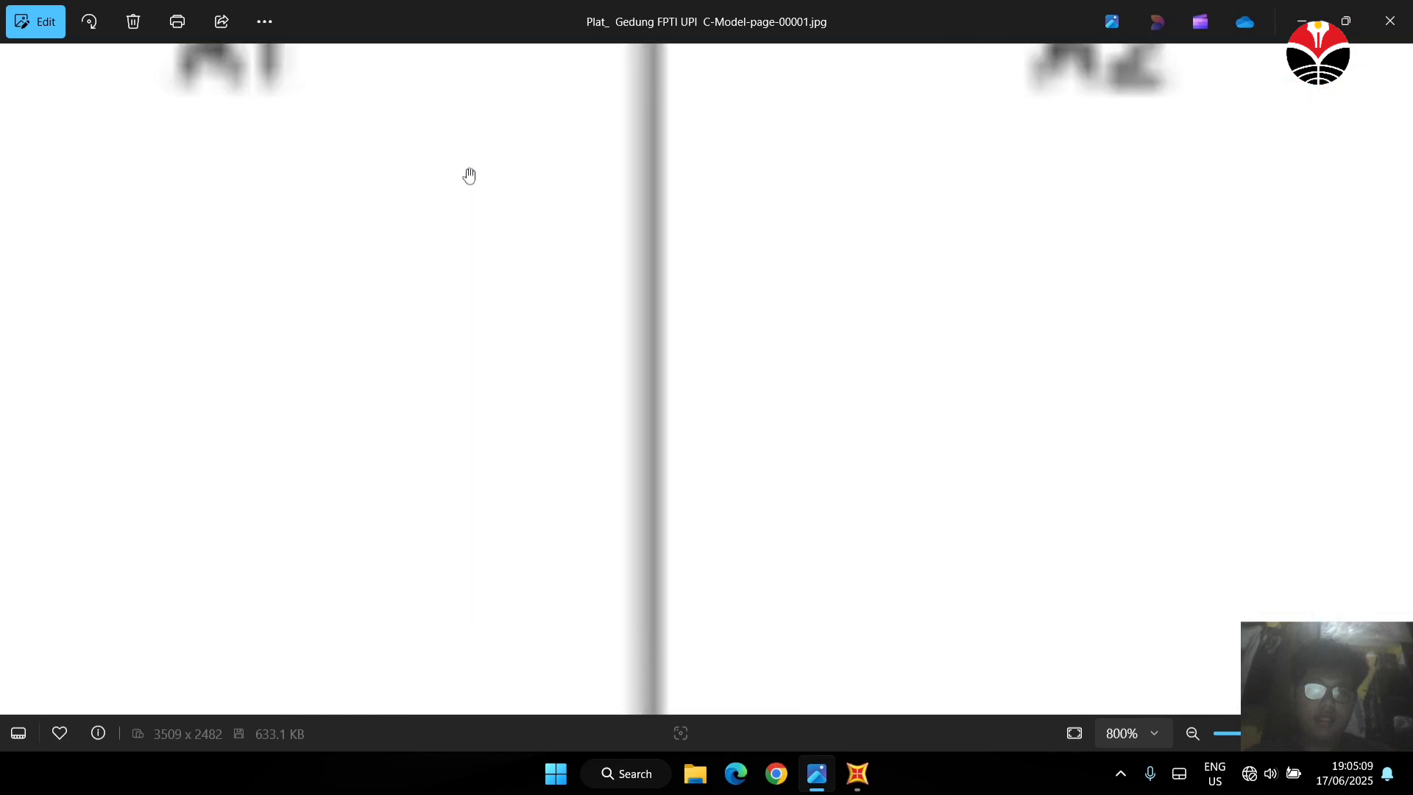
scroll(450, 226, "down", 6)
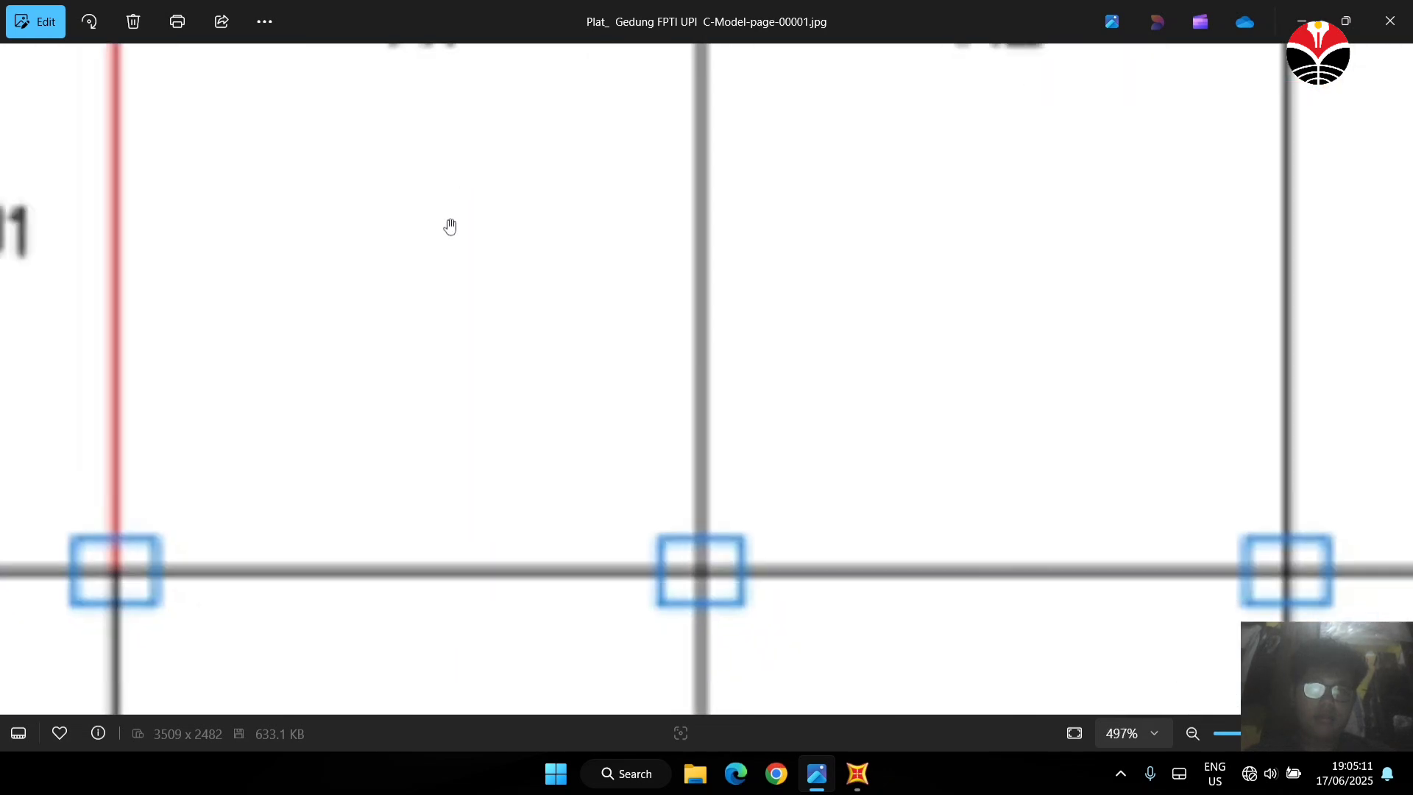
left_click_drag(428, 314, 618, 142)
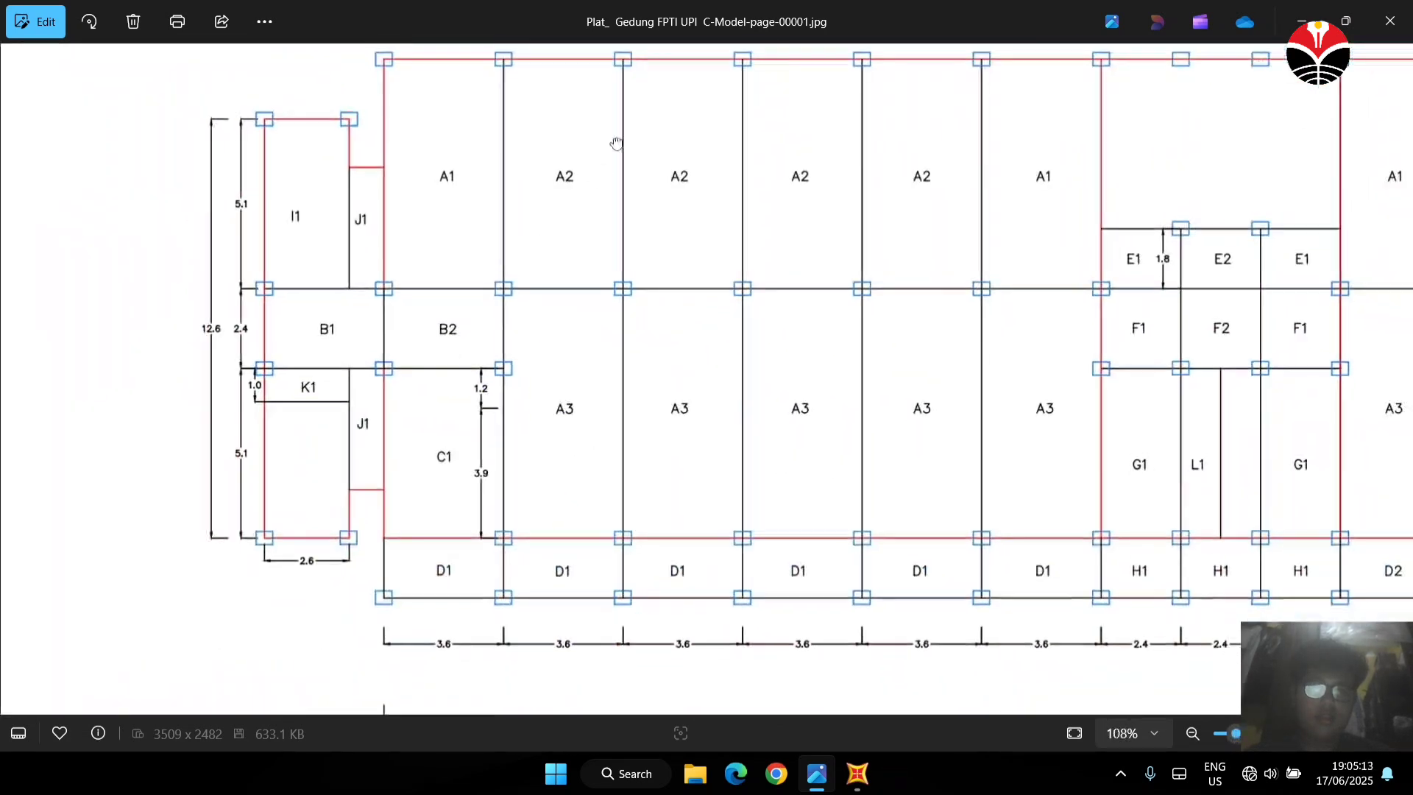
left_click_drag(457, 316, 589, 101)
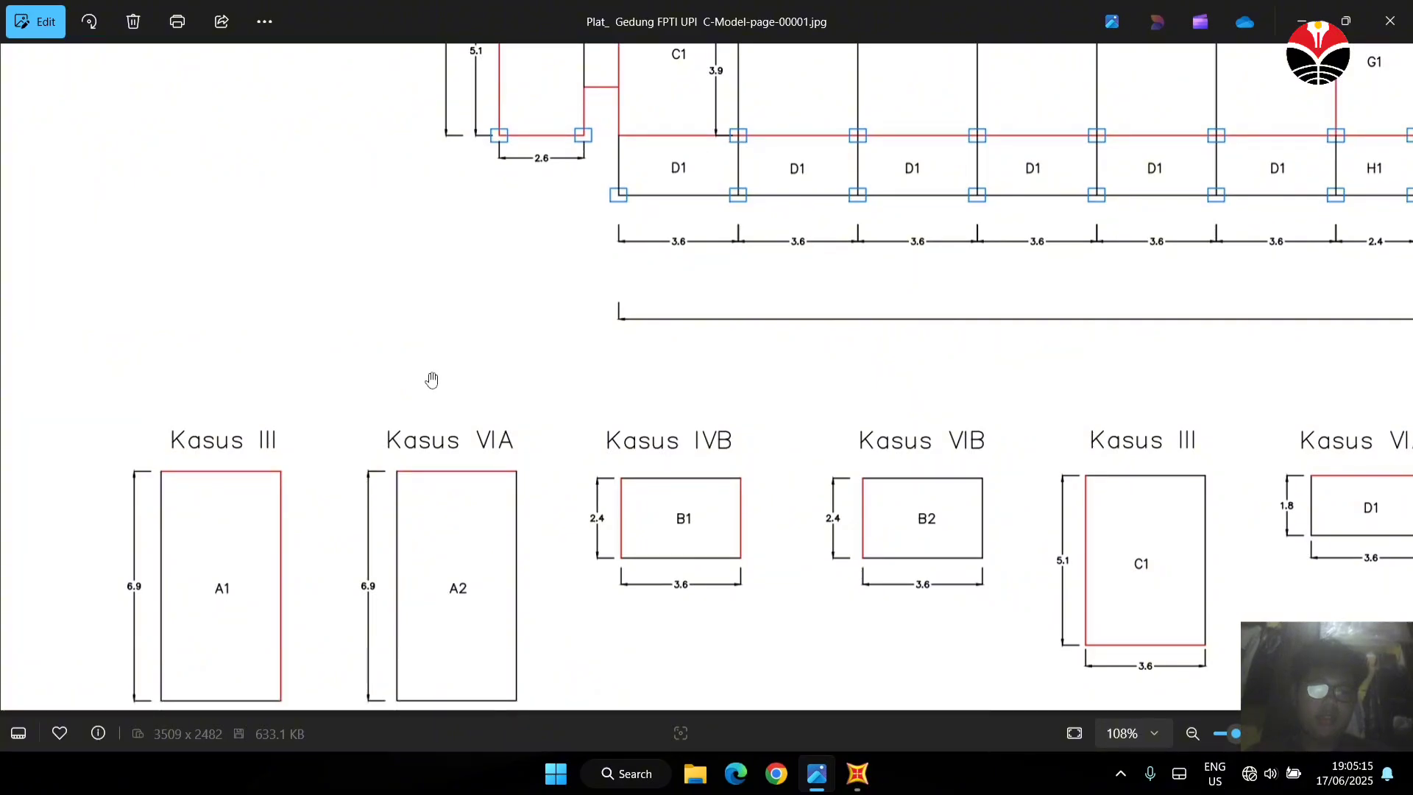
left_click_drag(367, 395, 412, 95)
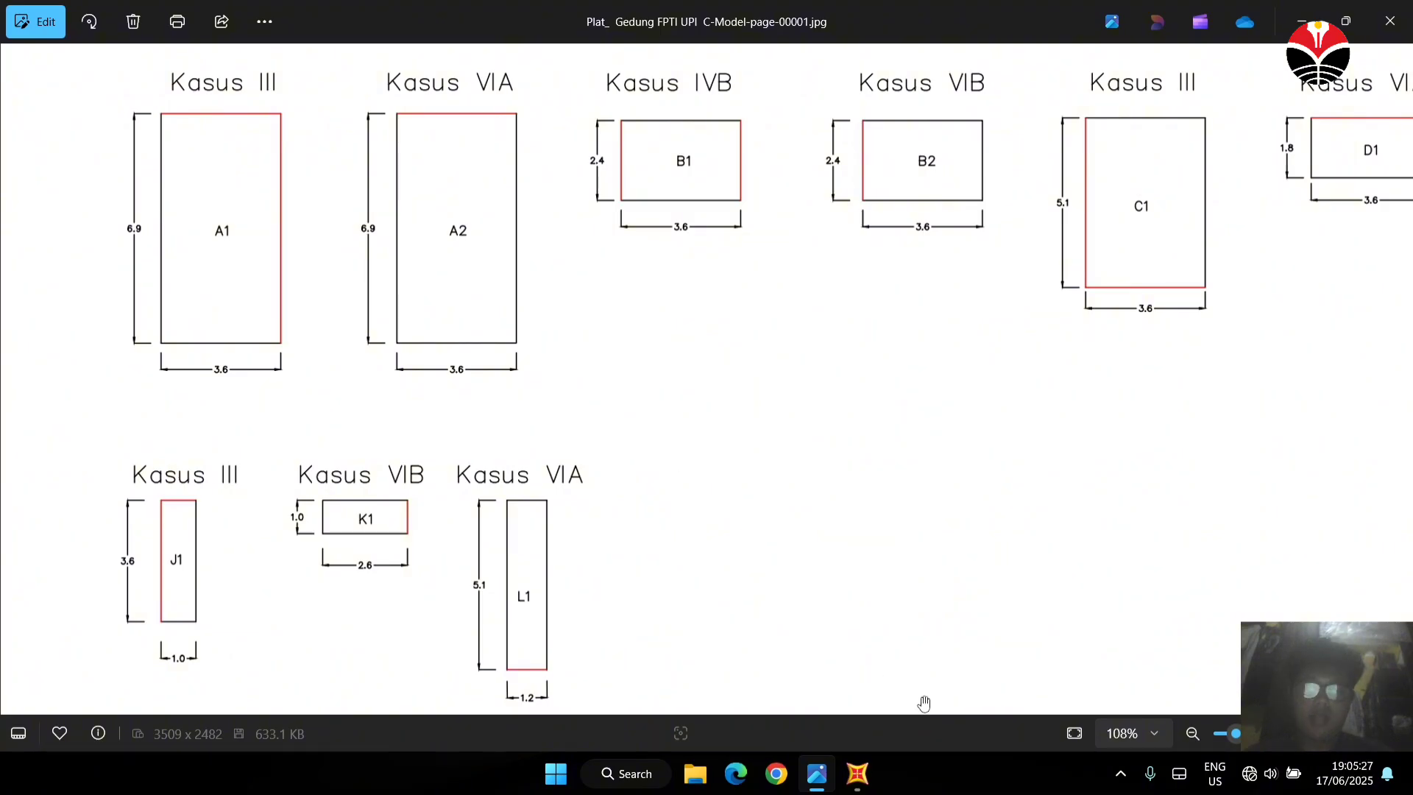
Return to SAP2000 and review the corner slab A1's area assignments, including its section and automatic mesh, without changing them
left_click(858, 773)
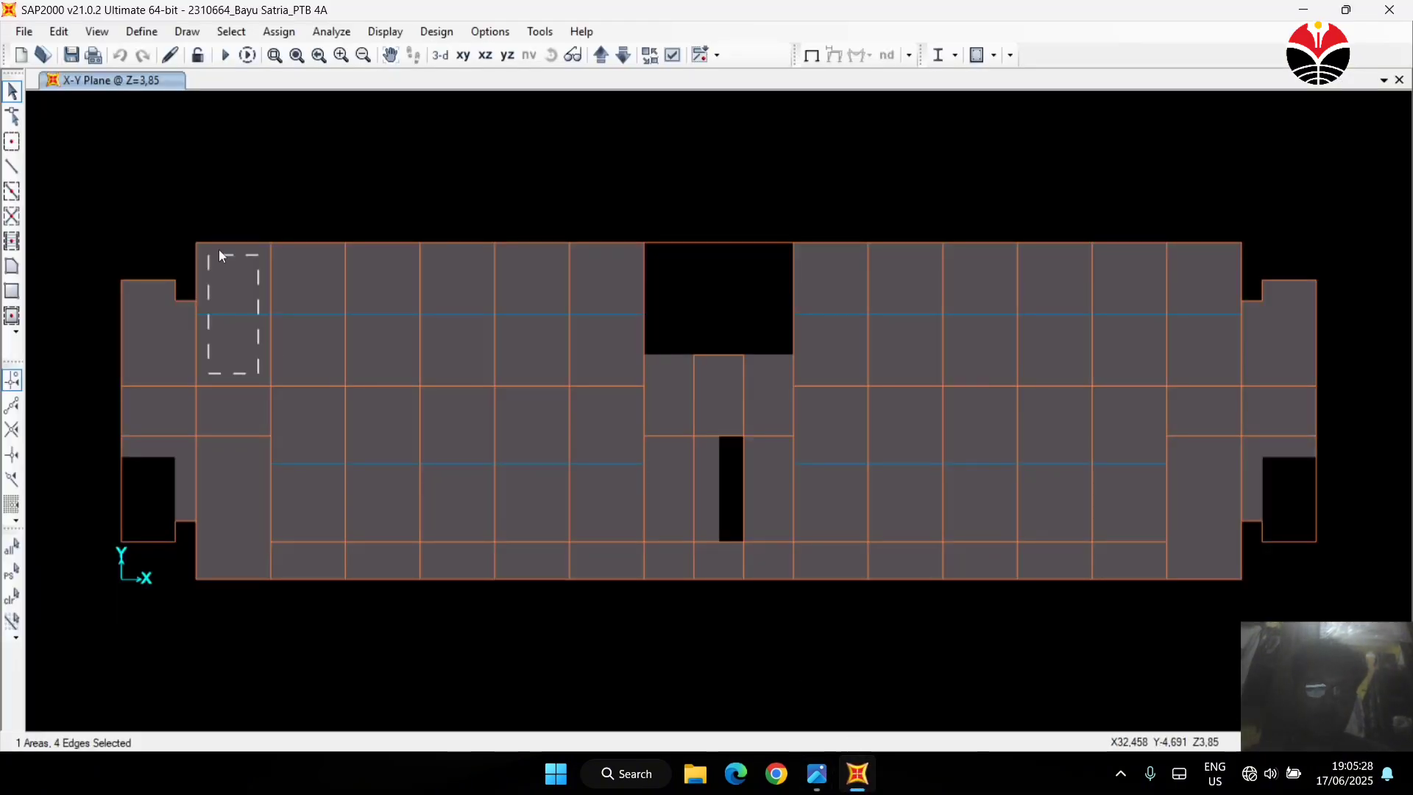
right_click(224, 289)
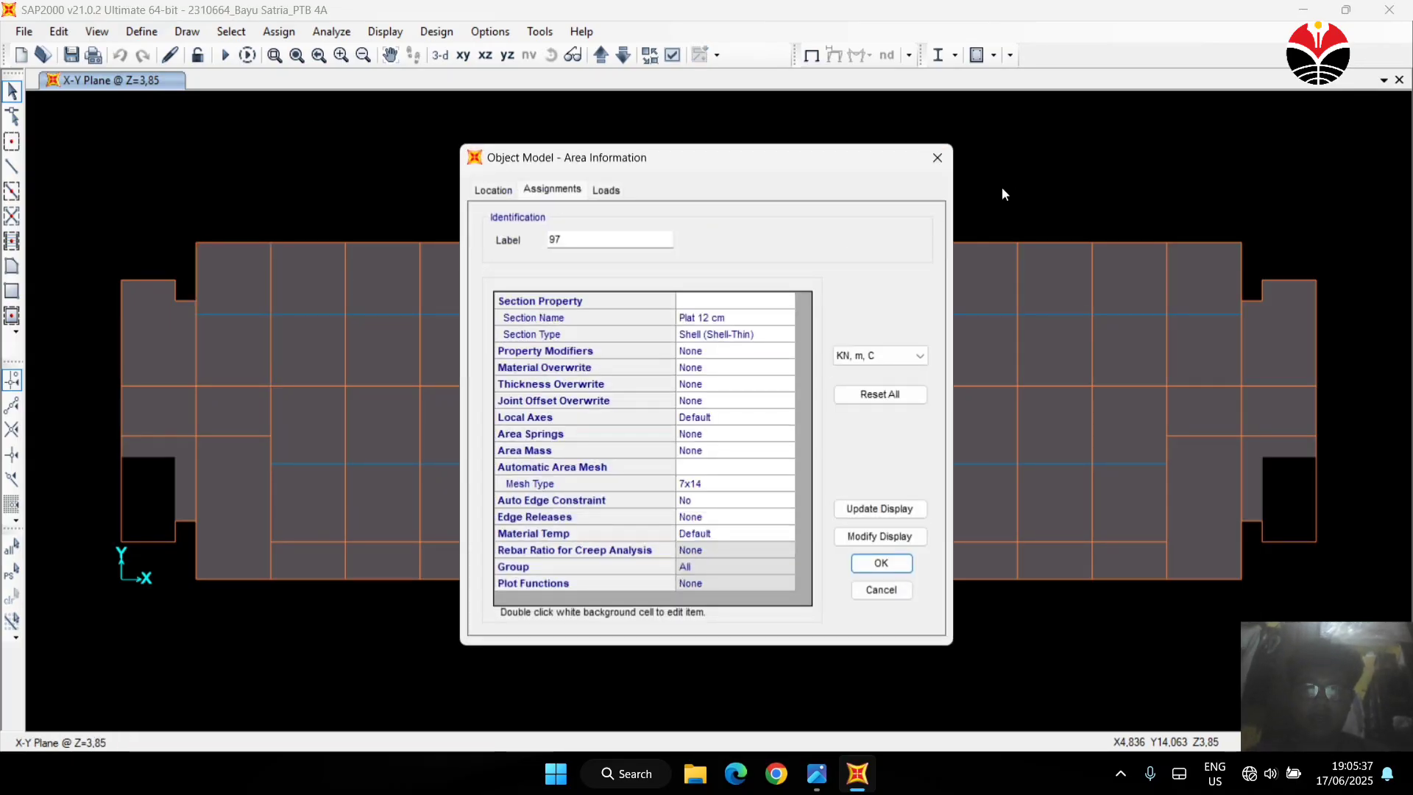
key("Escape")
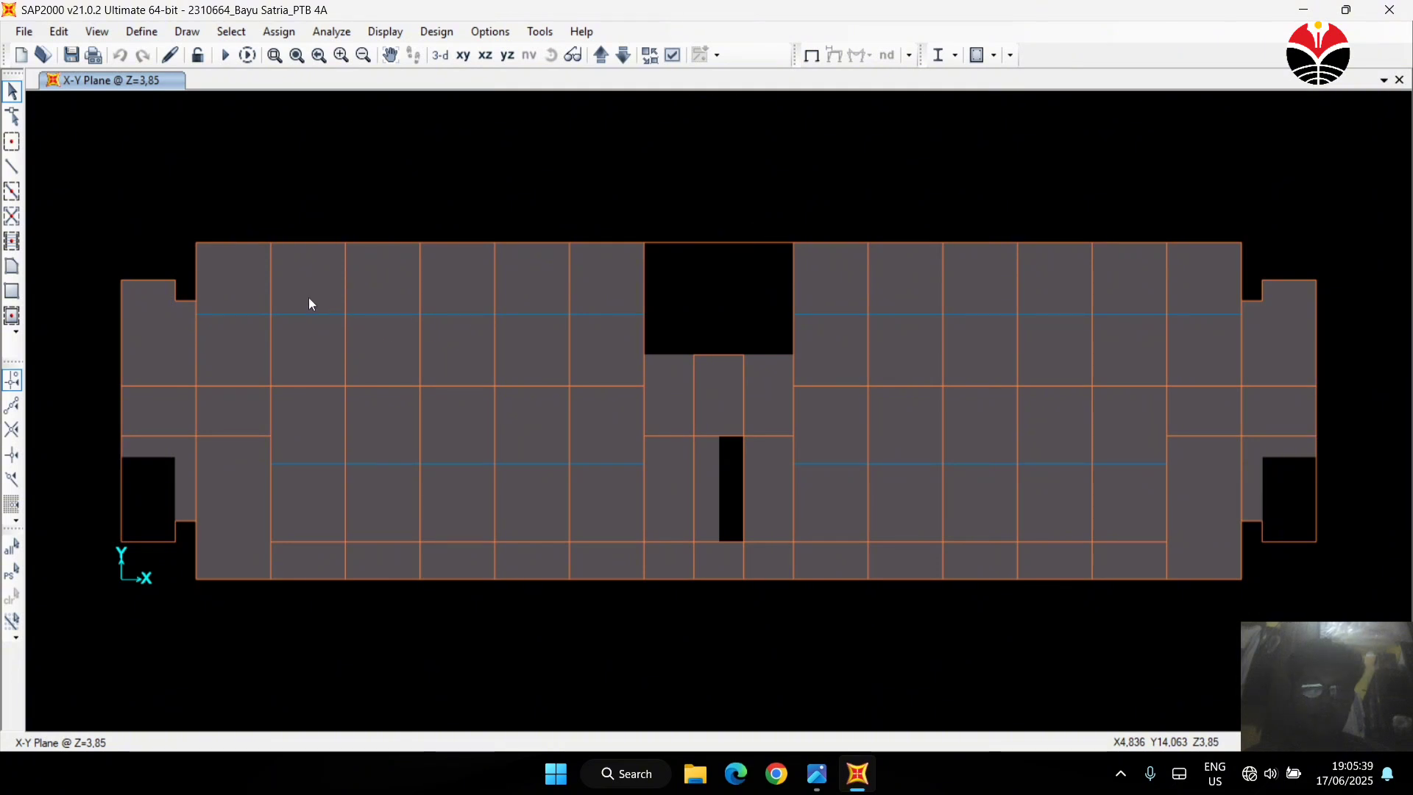
Open the area division options for the upper-left corner slab A1 and check its dimensions in the slab layout drawing
left_click(246, 286)
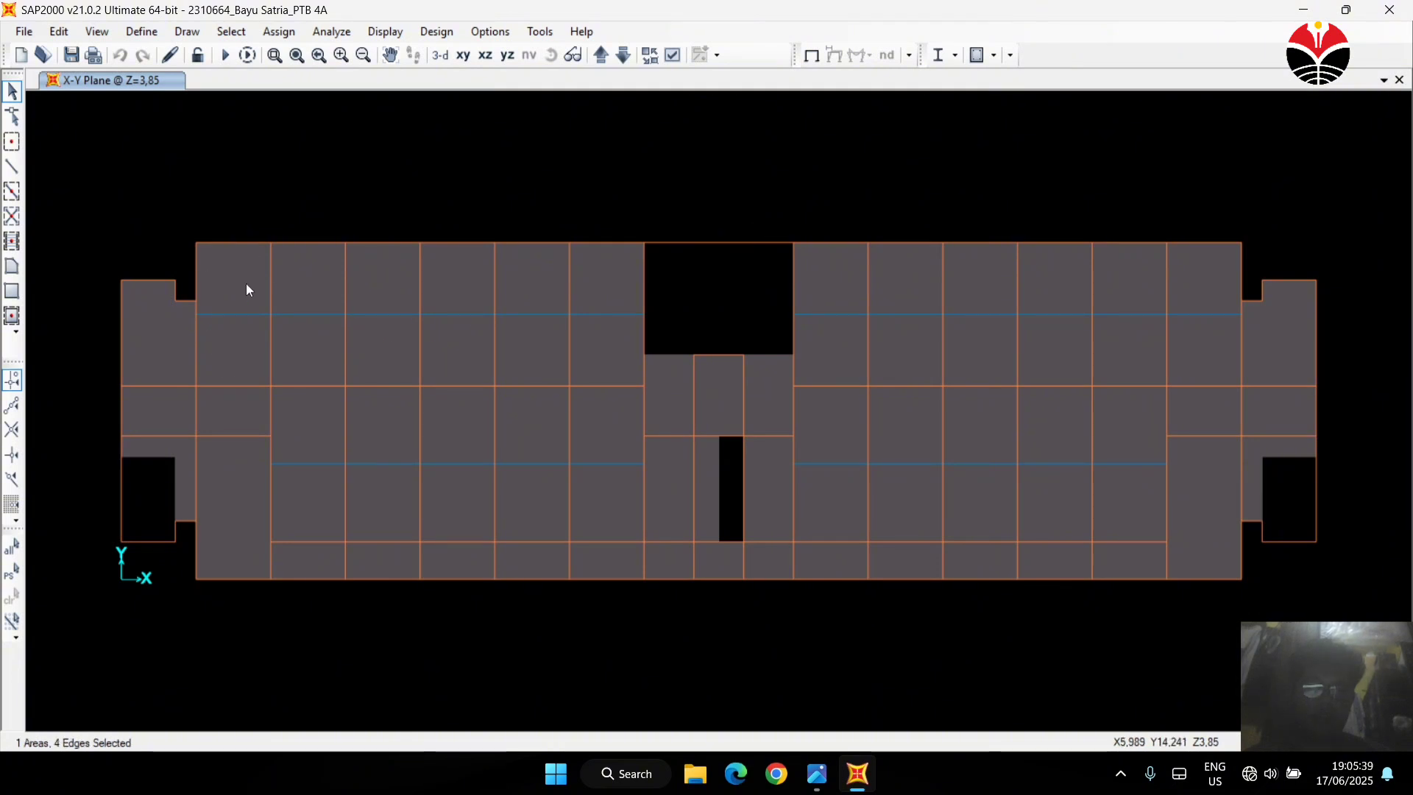
left_click(62, 33)
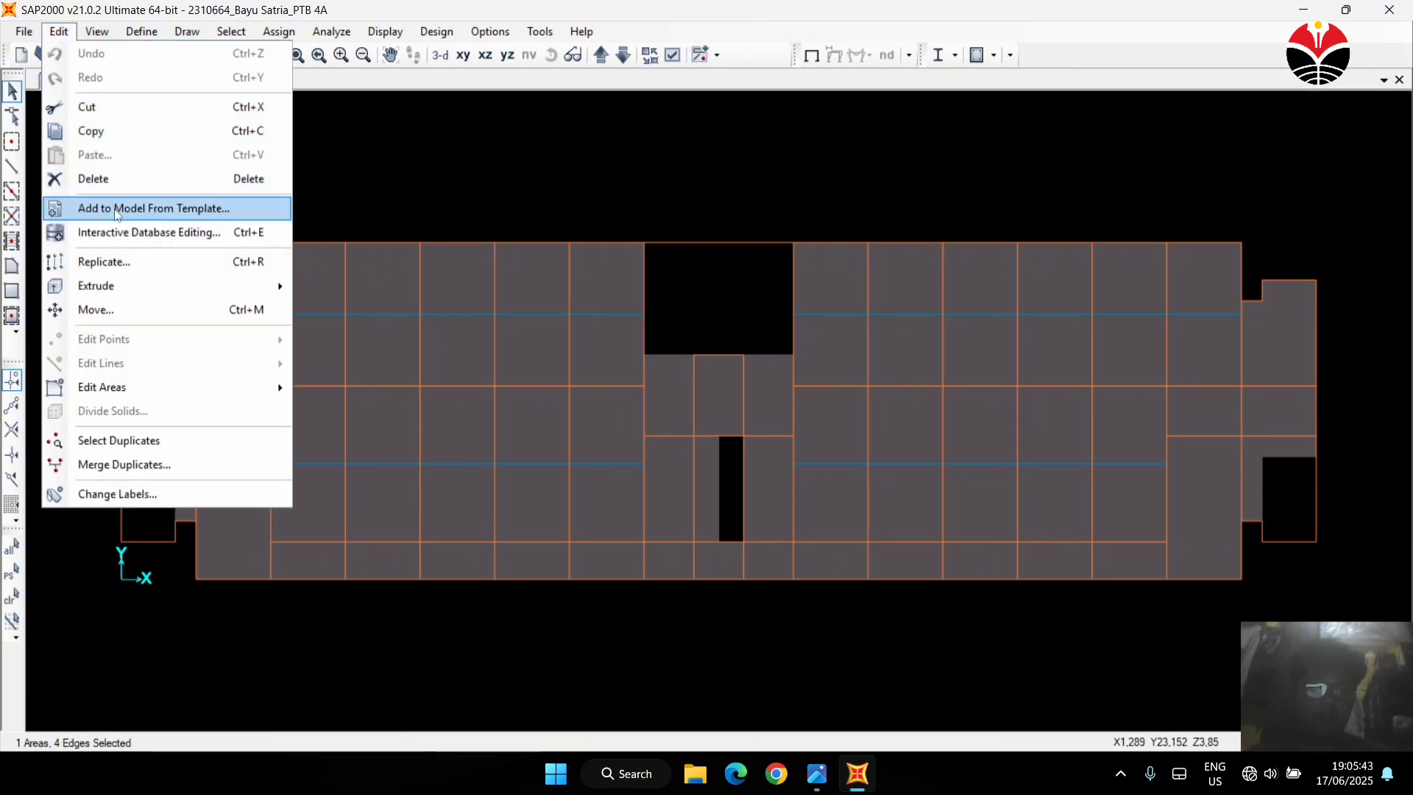
mouse_move(155, 386)
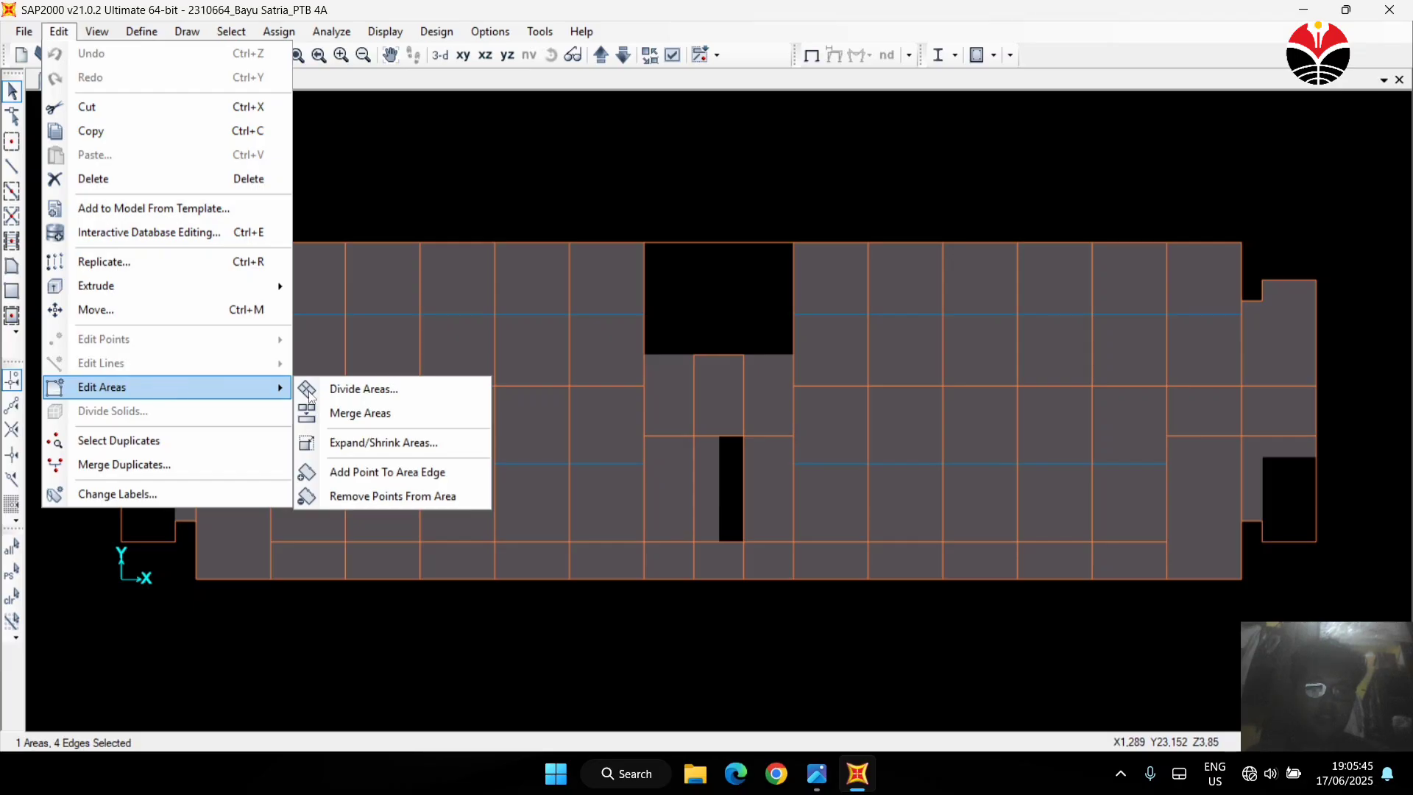
left_click(361, 388)
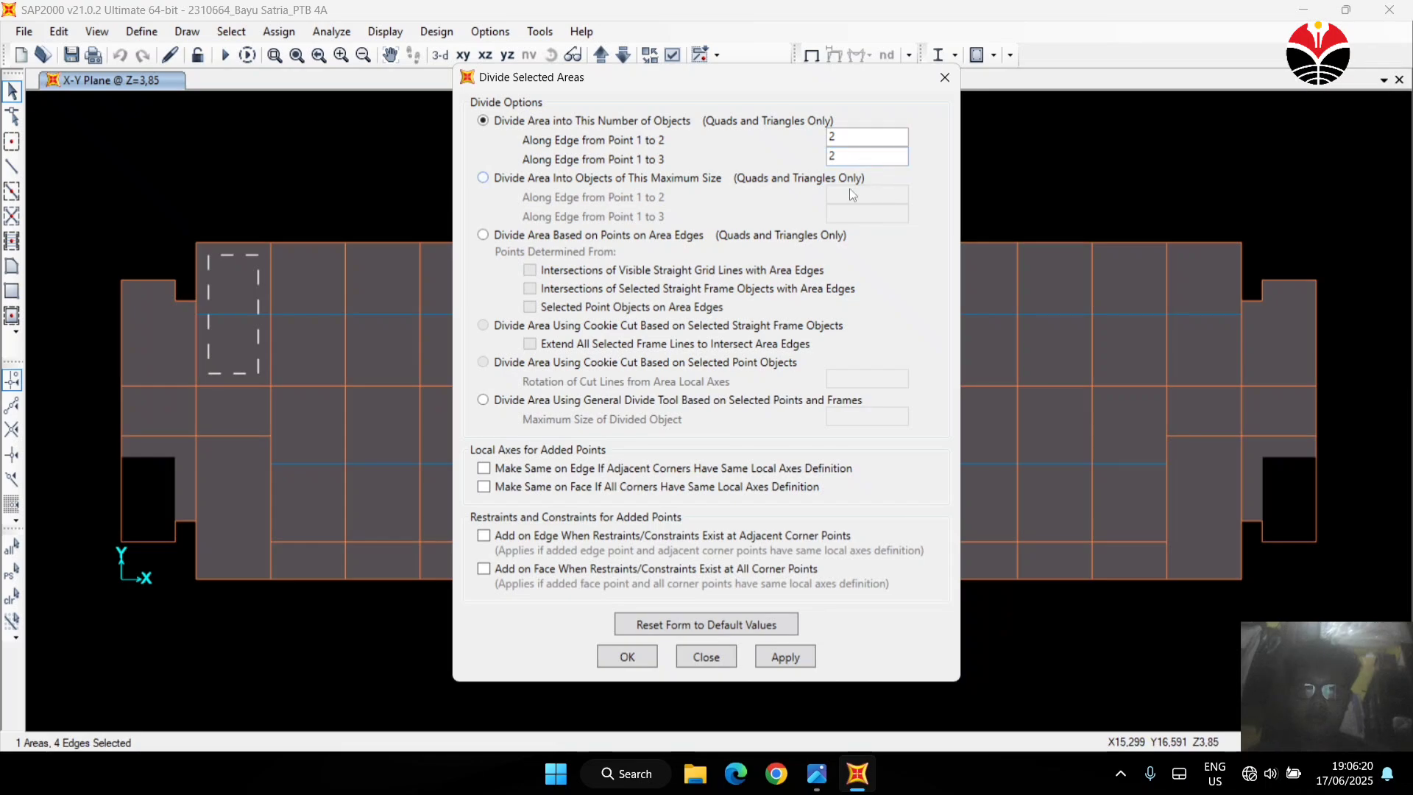
left_click(819, 786)
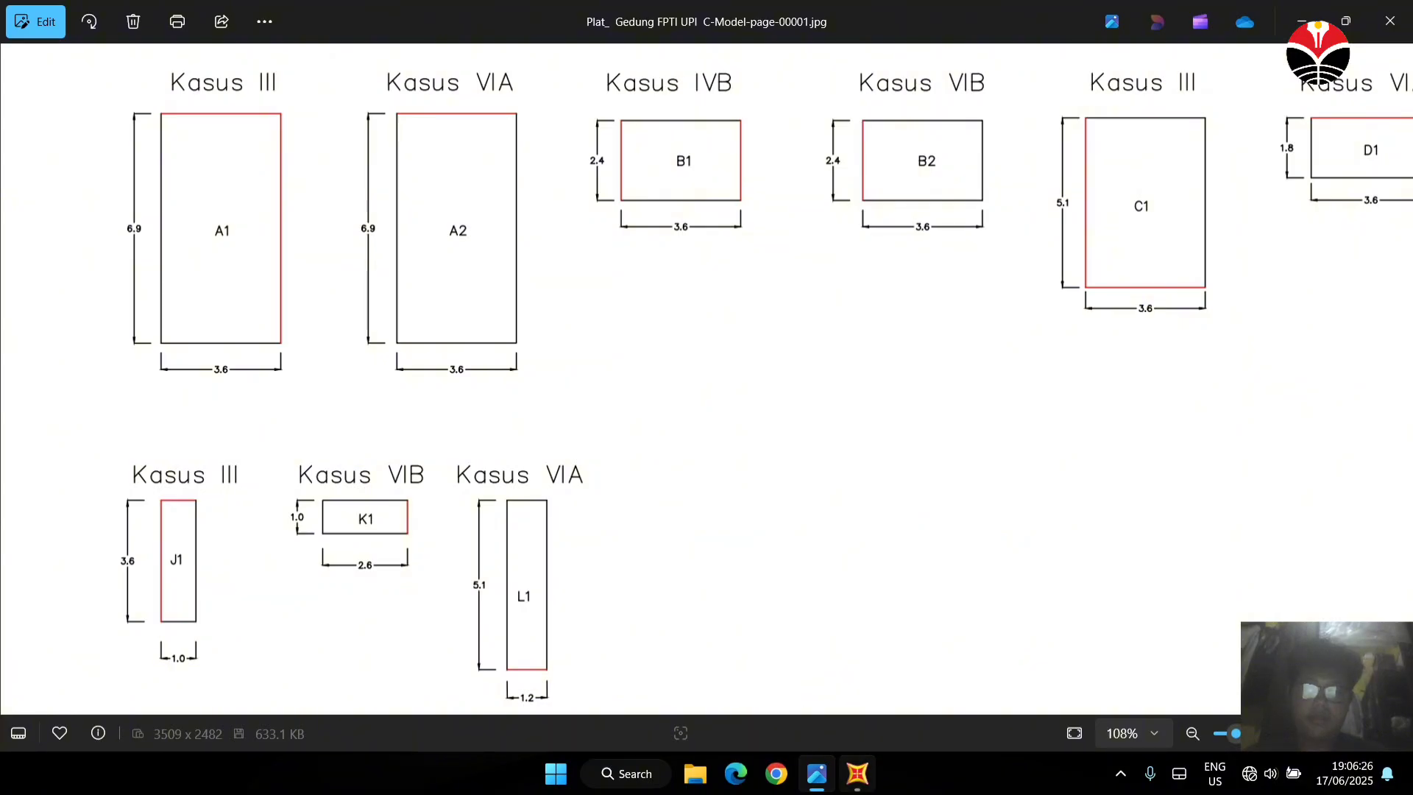
left_click(857, 773)
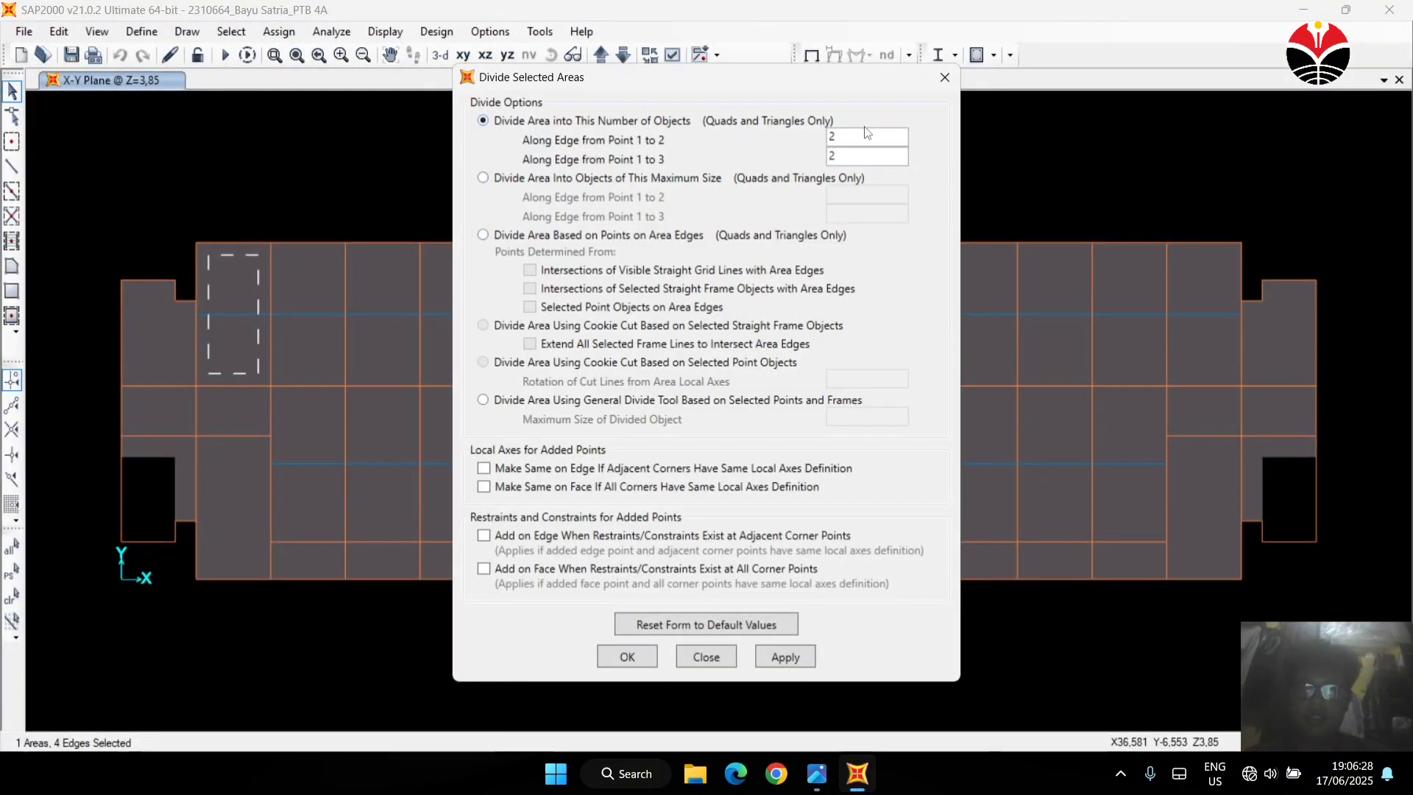
Enter a division of slab A1 into 7 objects along edge 1-2 and 14 along edge 1-3, and close without applying
double_click(872, 135)
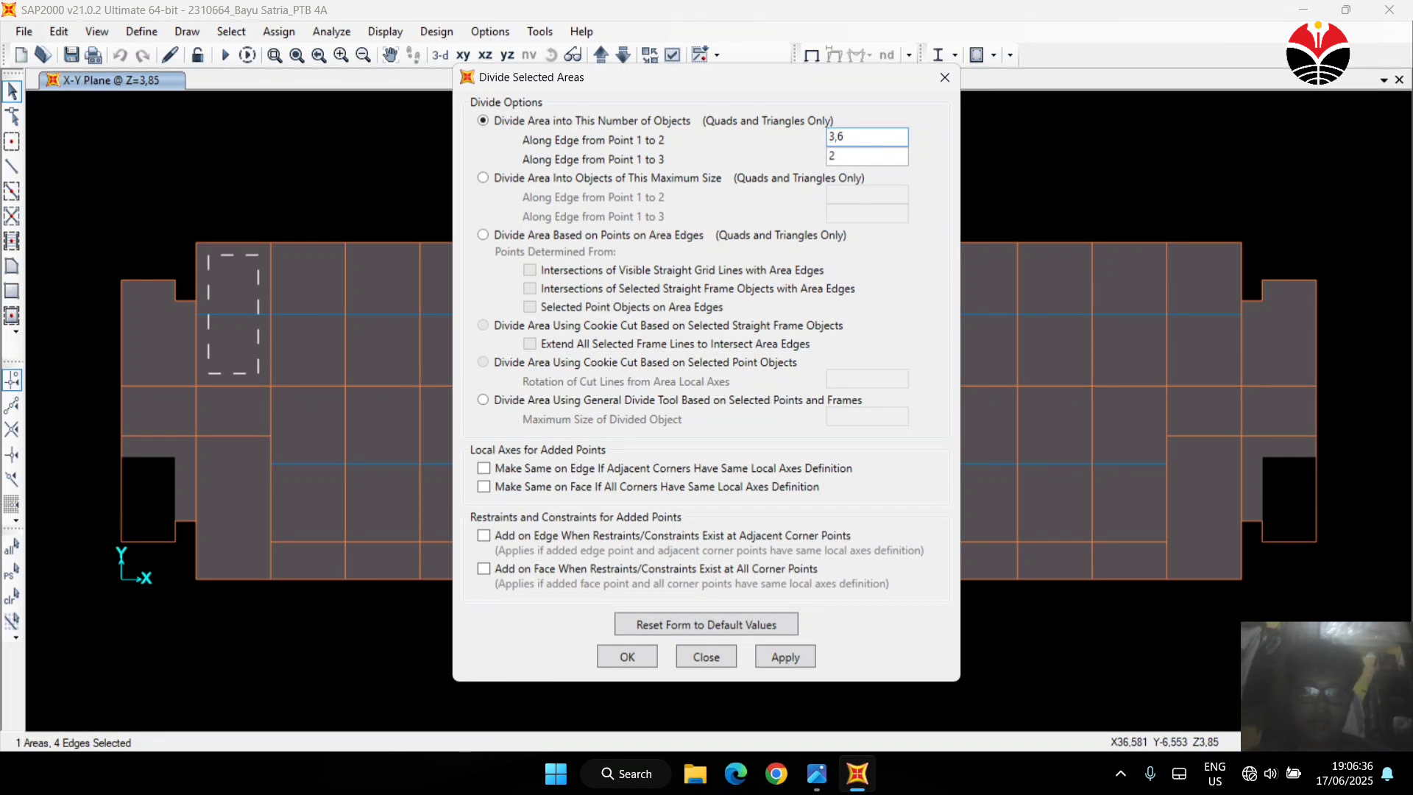
type("3,6*2")
key("Tab")
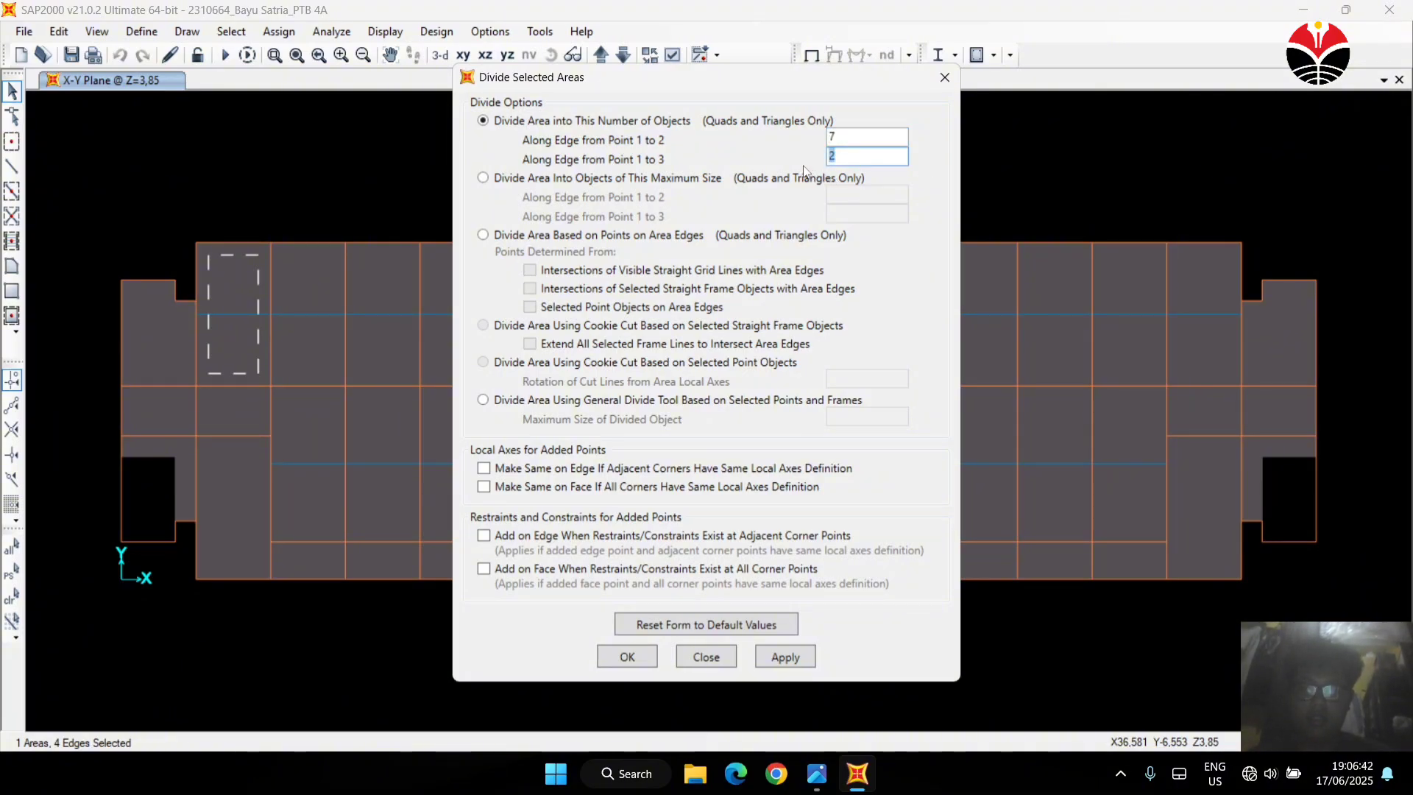
type("6,")
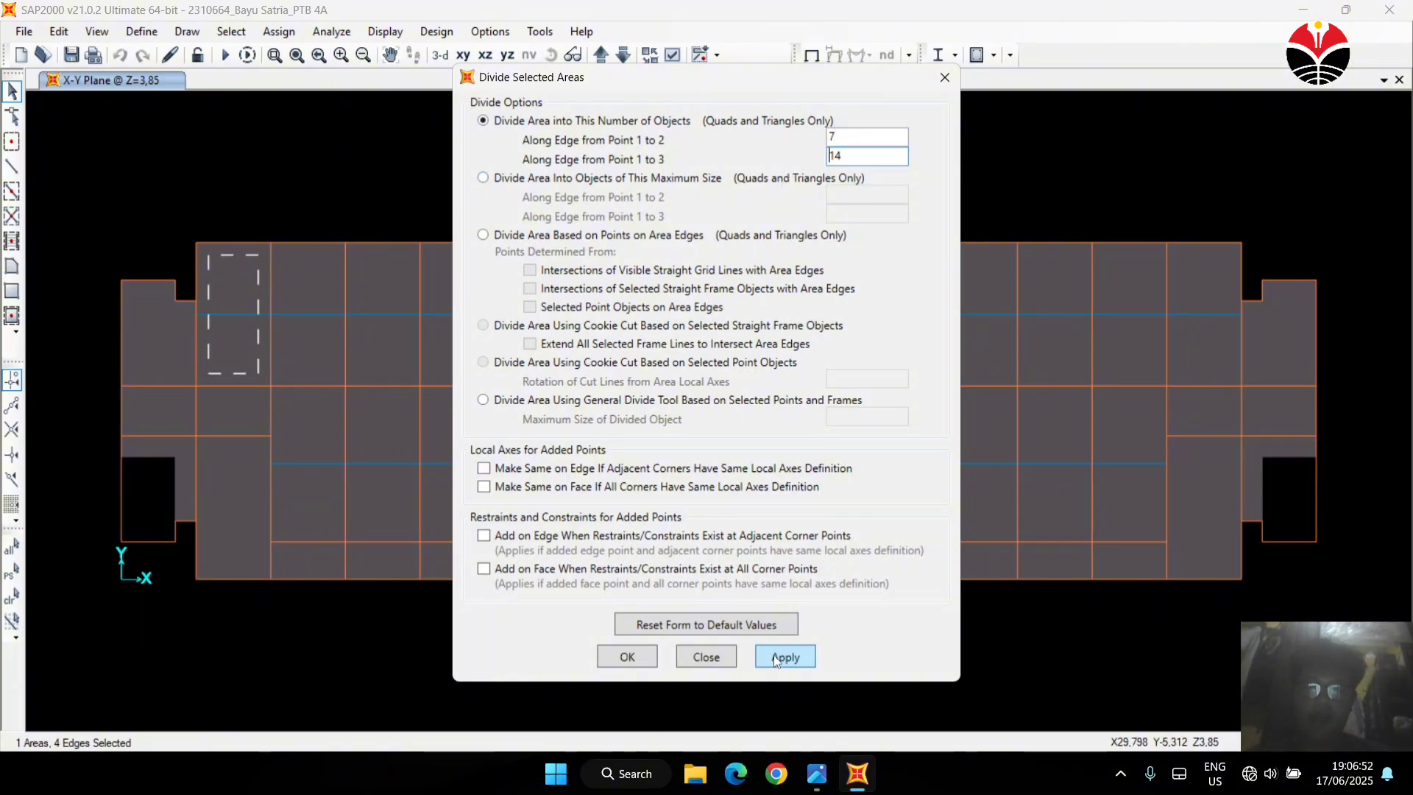
left_click(944, 78)
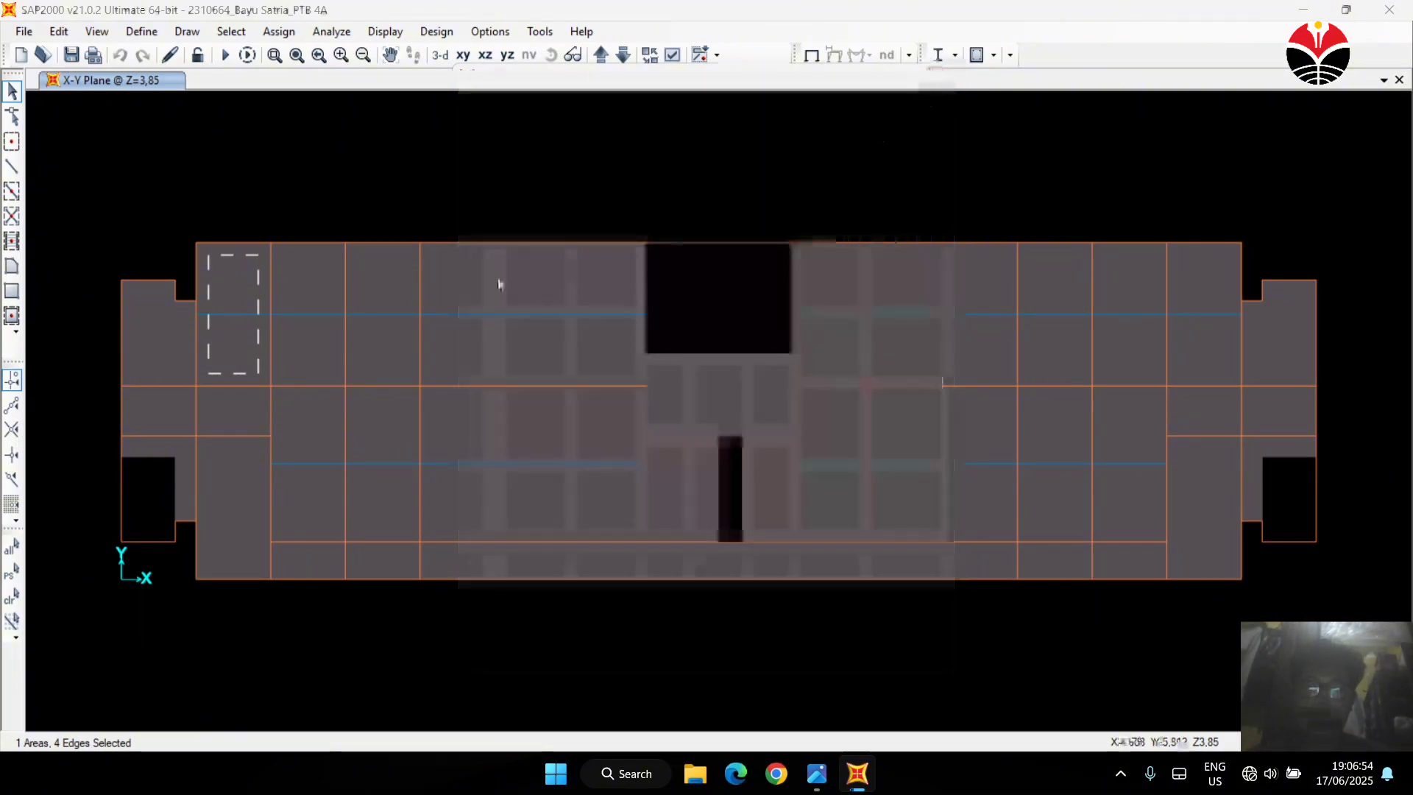
Review the corner slab A1's automatic mesh assignment, and locate the narrow slab J1 in the slab layout drawing
right_click(237, 279)
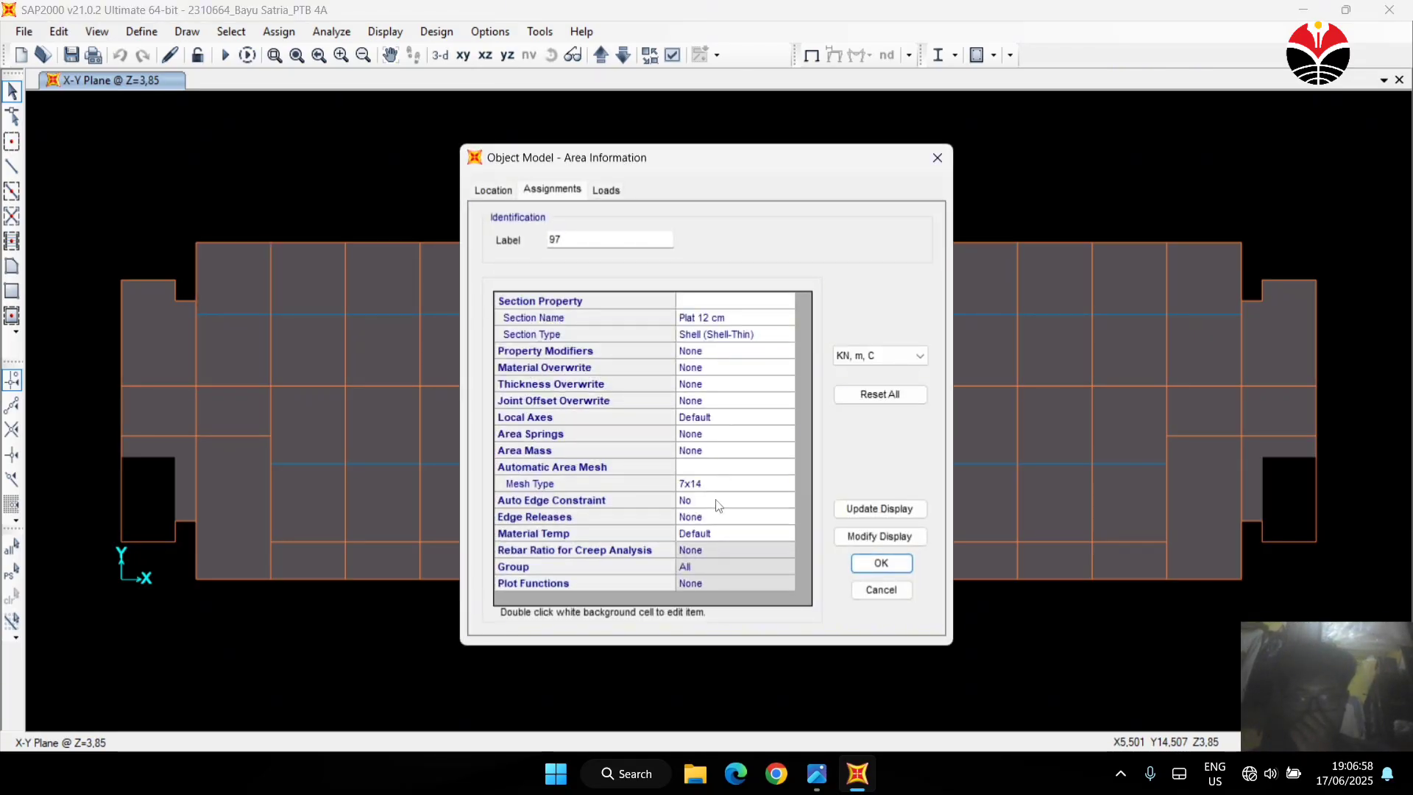
left_click(859, 562)
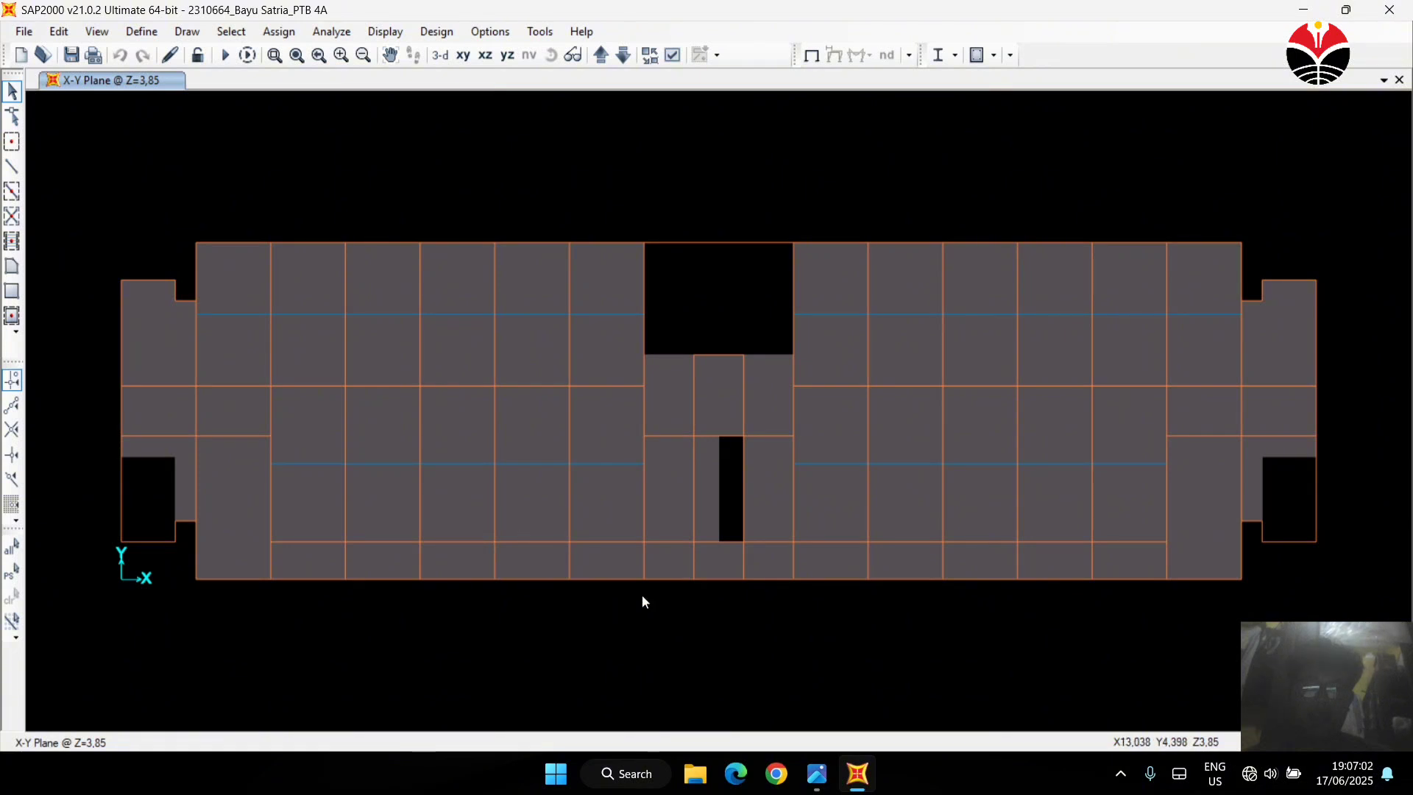
left_click(816, 773)
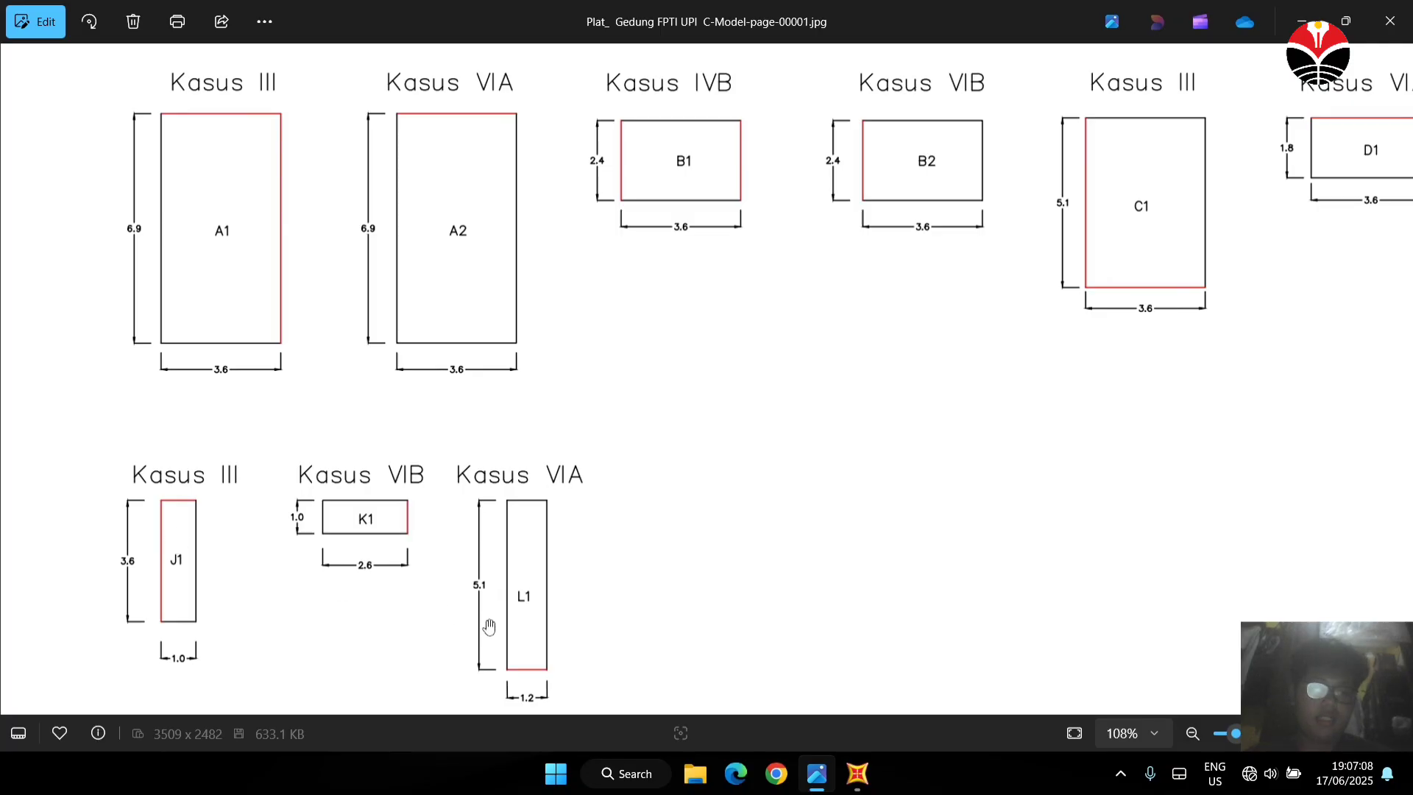
scroll(460, 407, "up", 5)
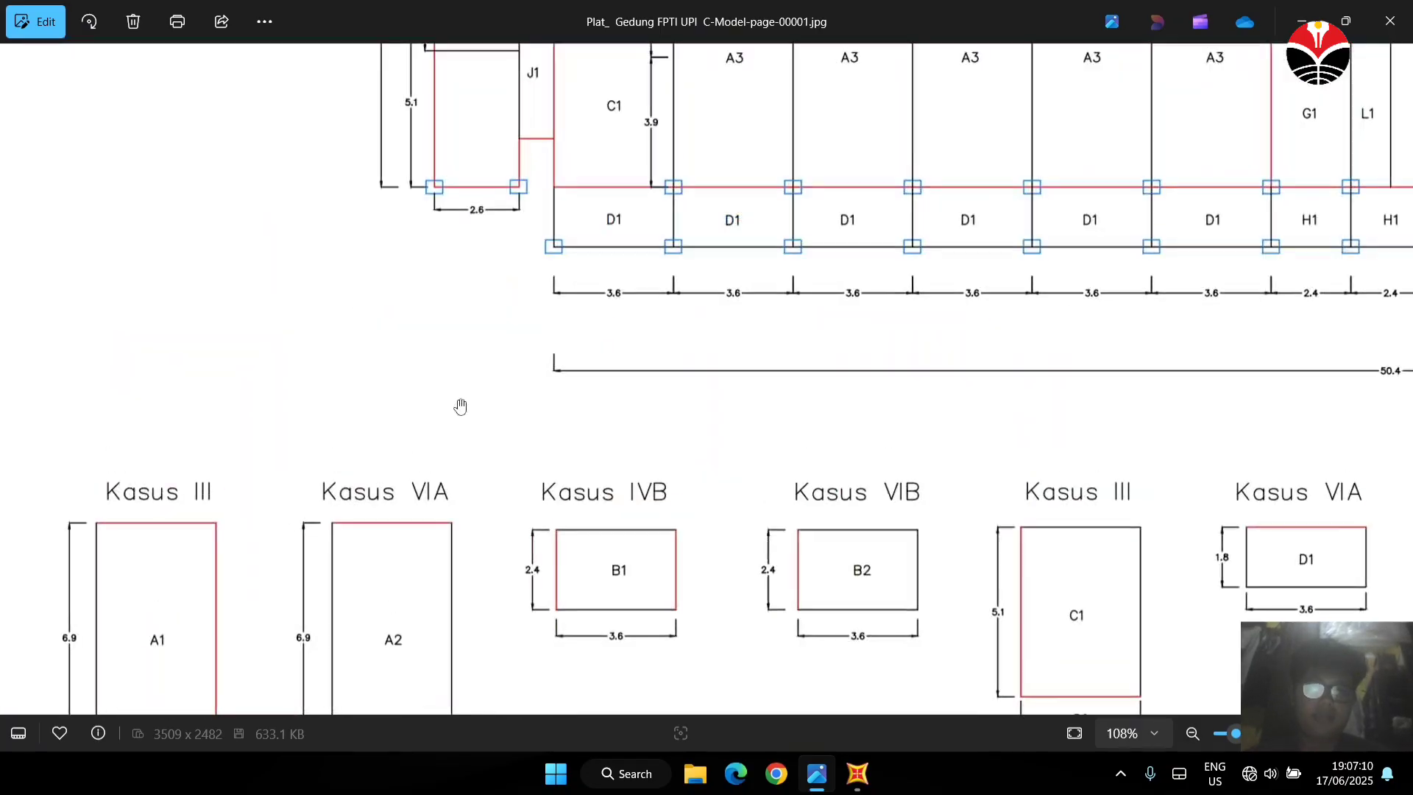
scroll(460, 407, "down", 3, "ctrl")
scroll(464, 295, "up", 3)
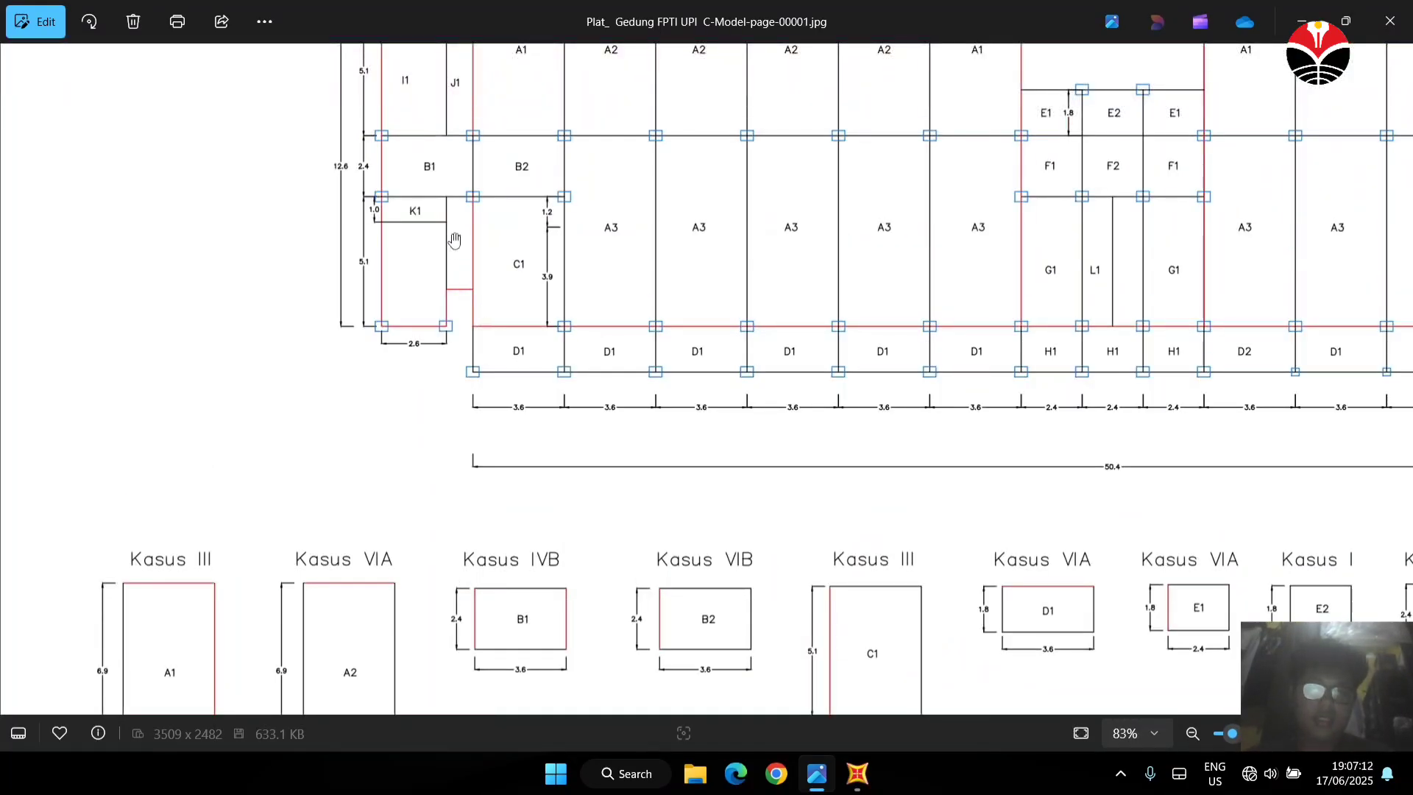
left_click(858, 774)
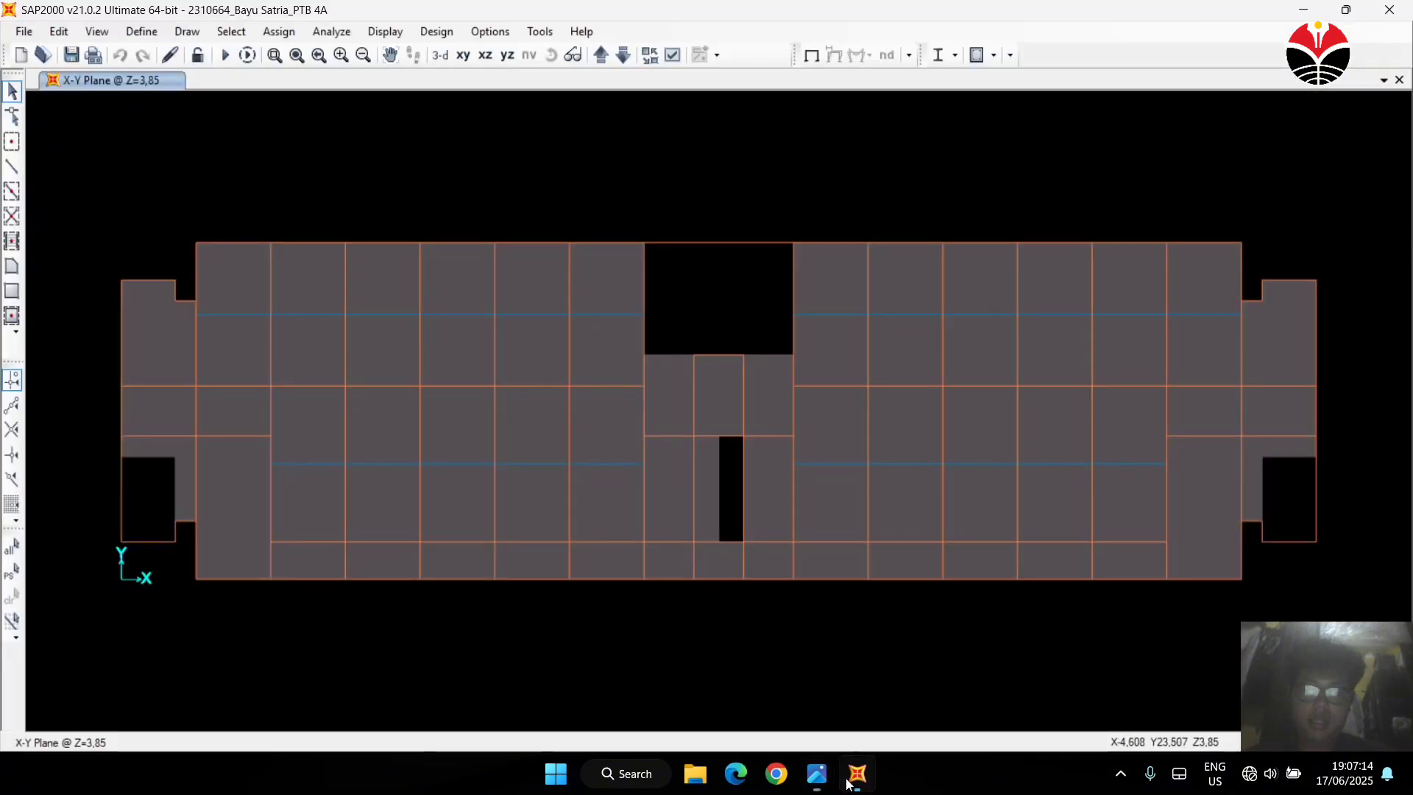
Review the automatic mesh of the lower-left narrow slab J1 and compare it with J1's dimensions in the slab layout drawing
right_click(183, 479)
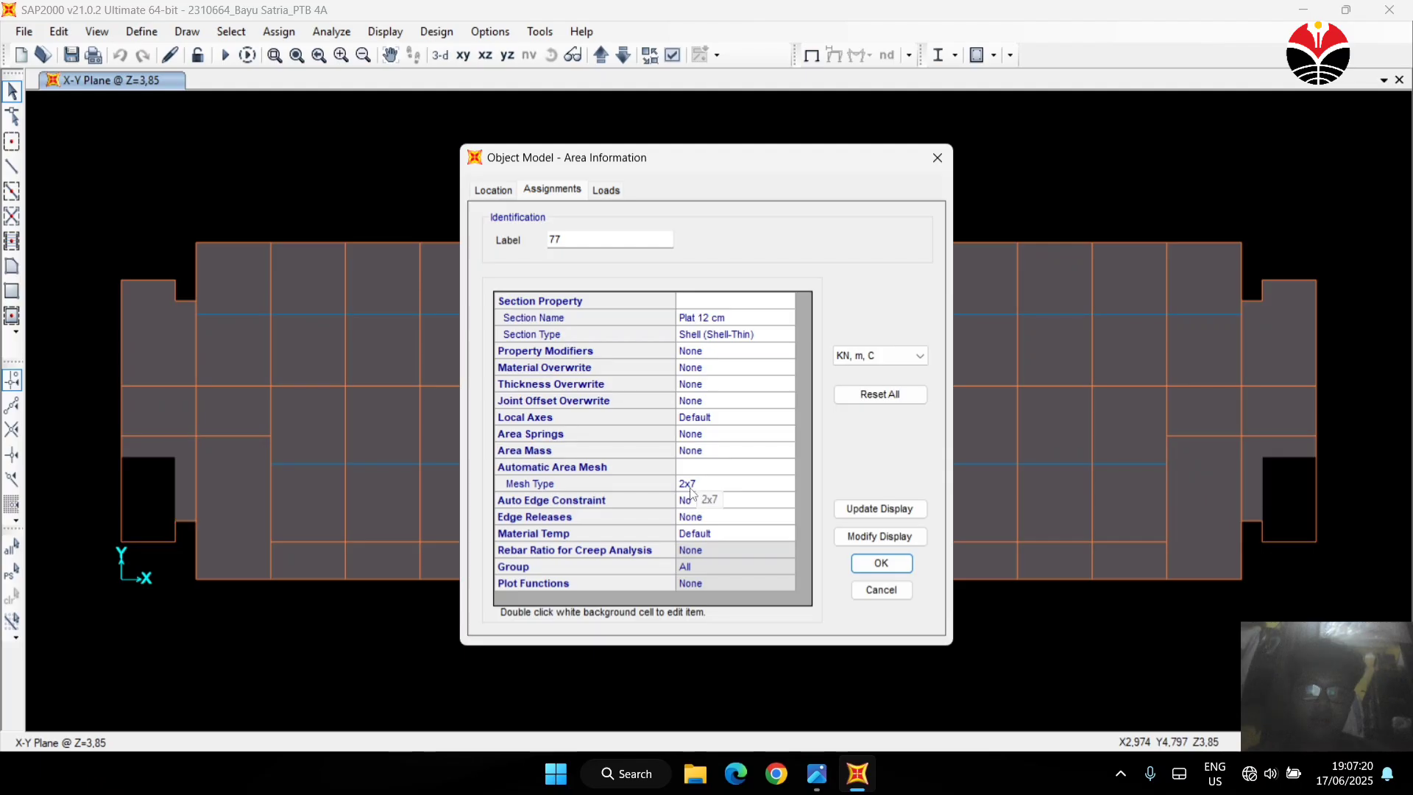
left_click(815, 773)
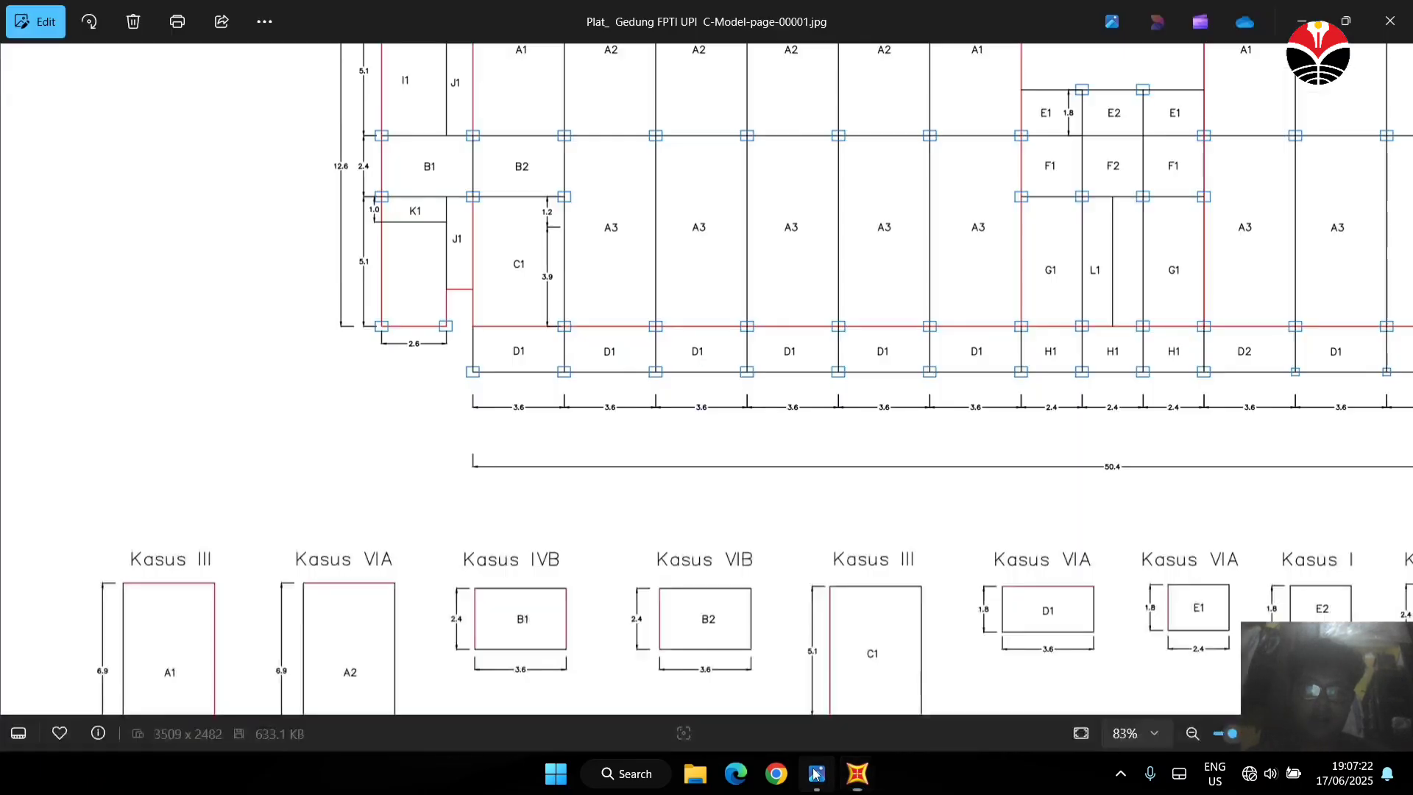
scroll(390, 479, "down", 3)
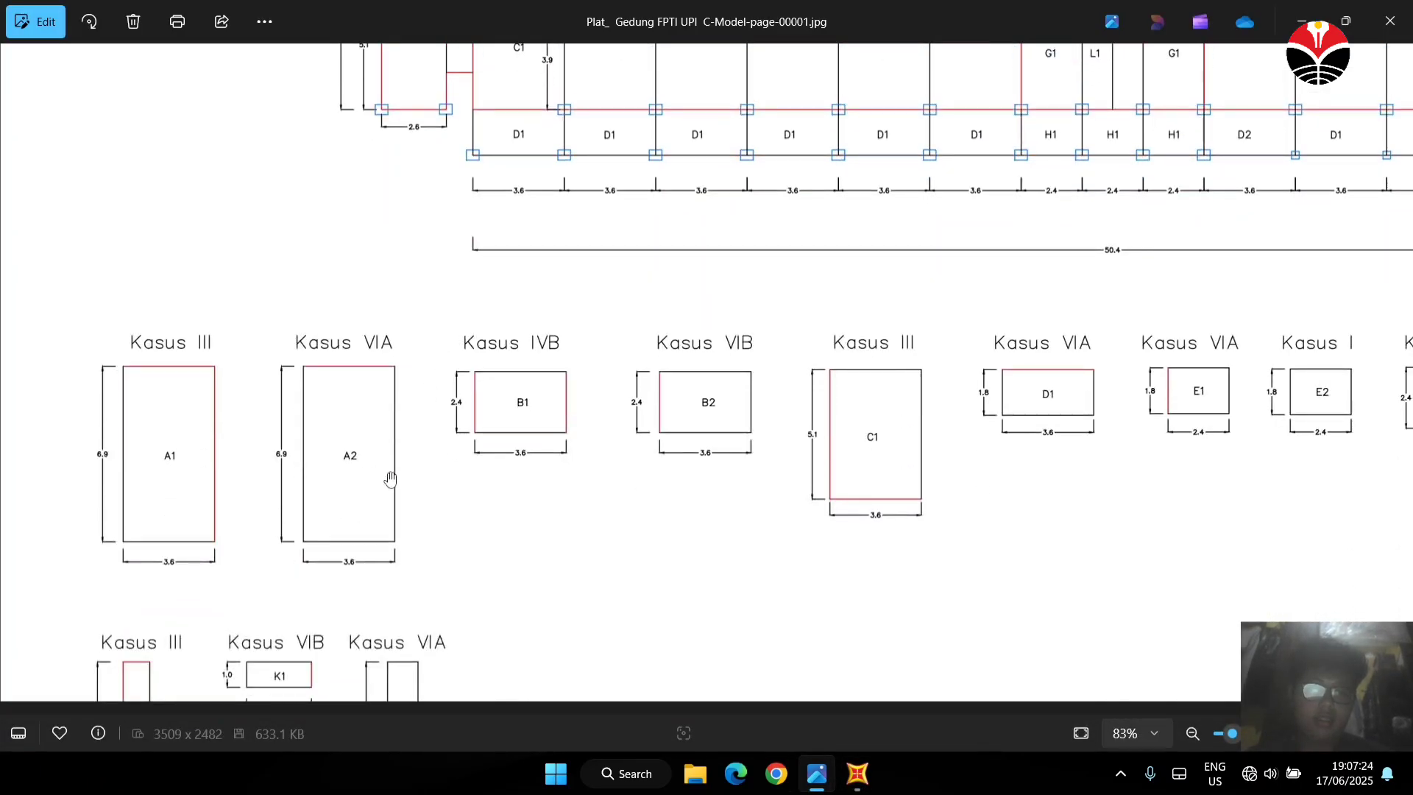
scroll(390, 479, "down", 2)
scroll(395, 464, "down", 2)
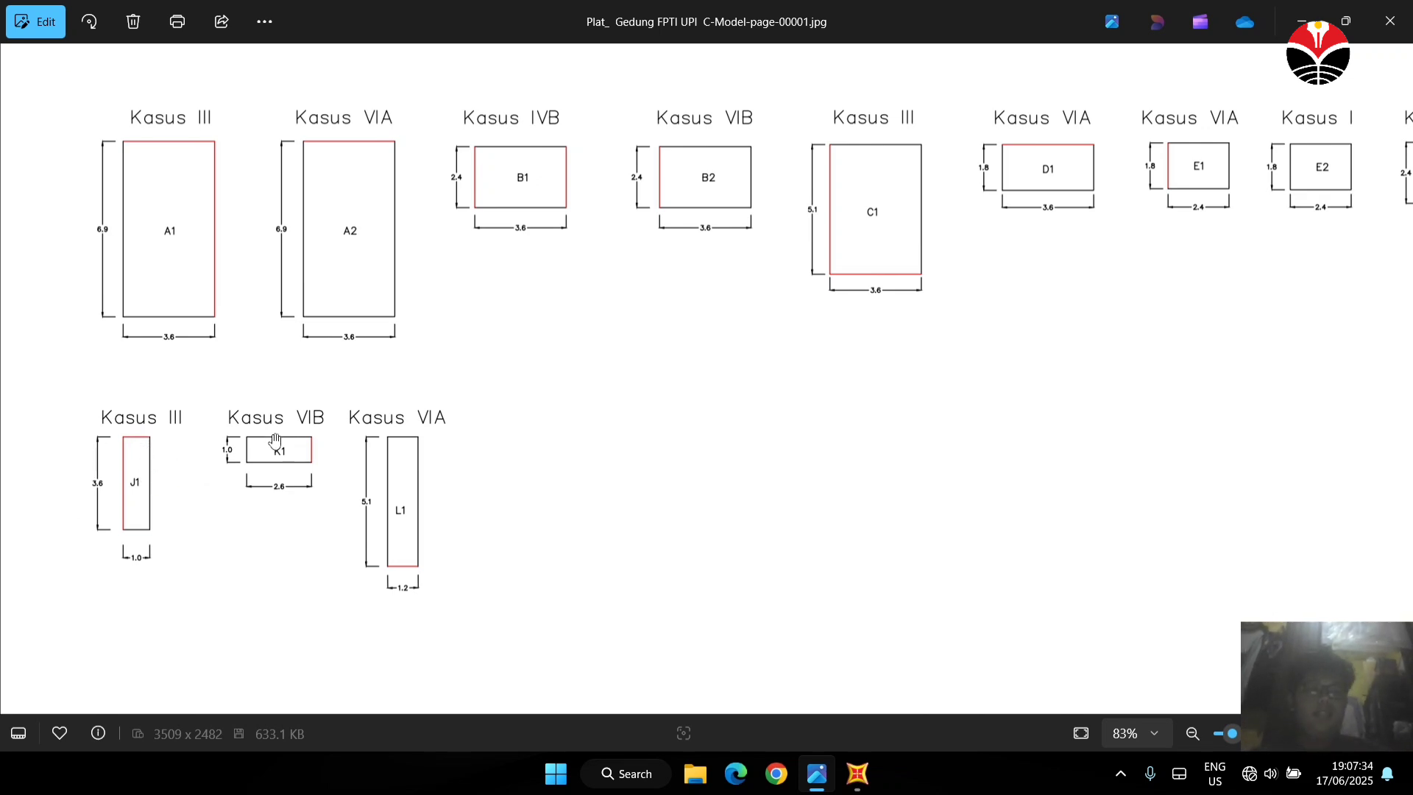
left_click(862, 785)
left_click(938, 158)
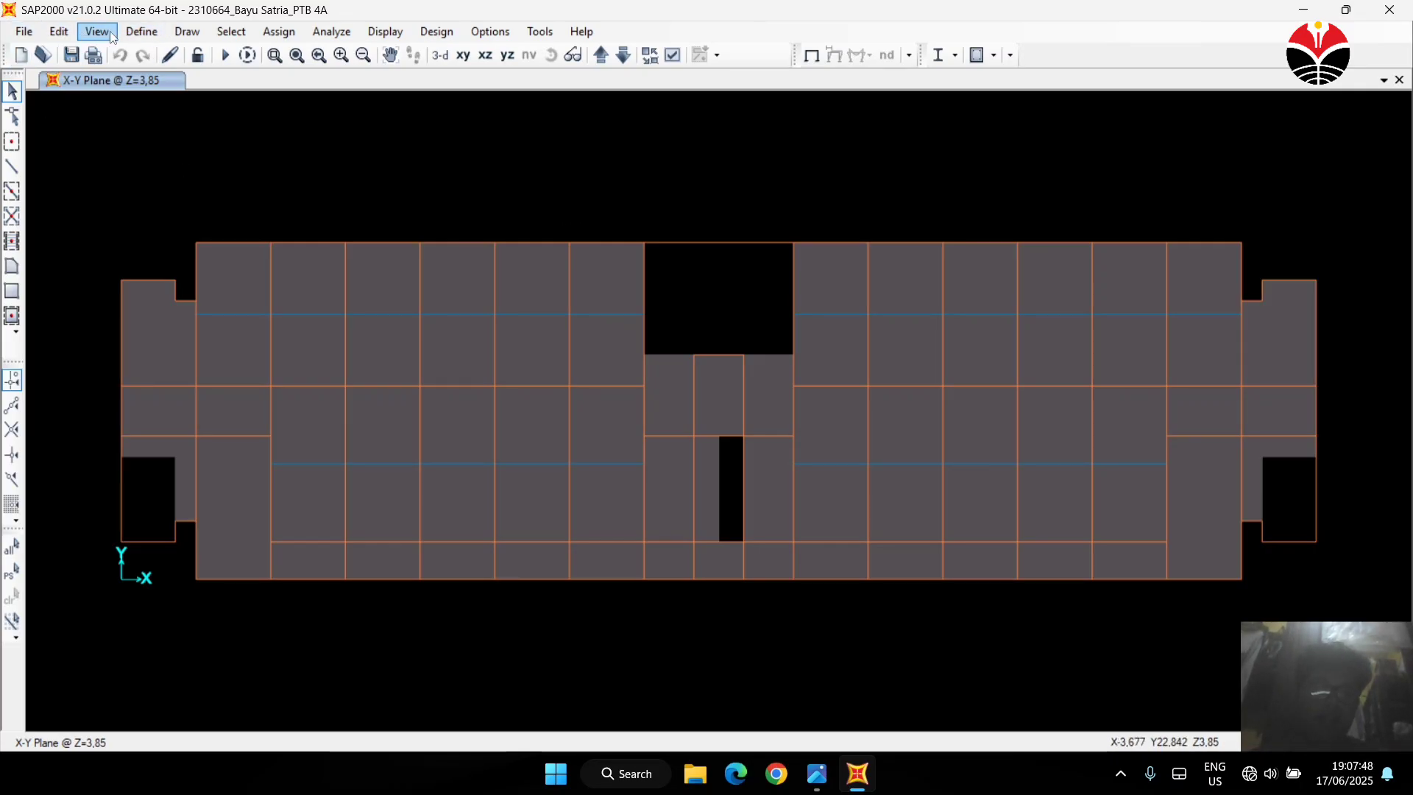
Review the defined DL and LL load patterns without changing them
left_click(133, 33)
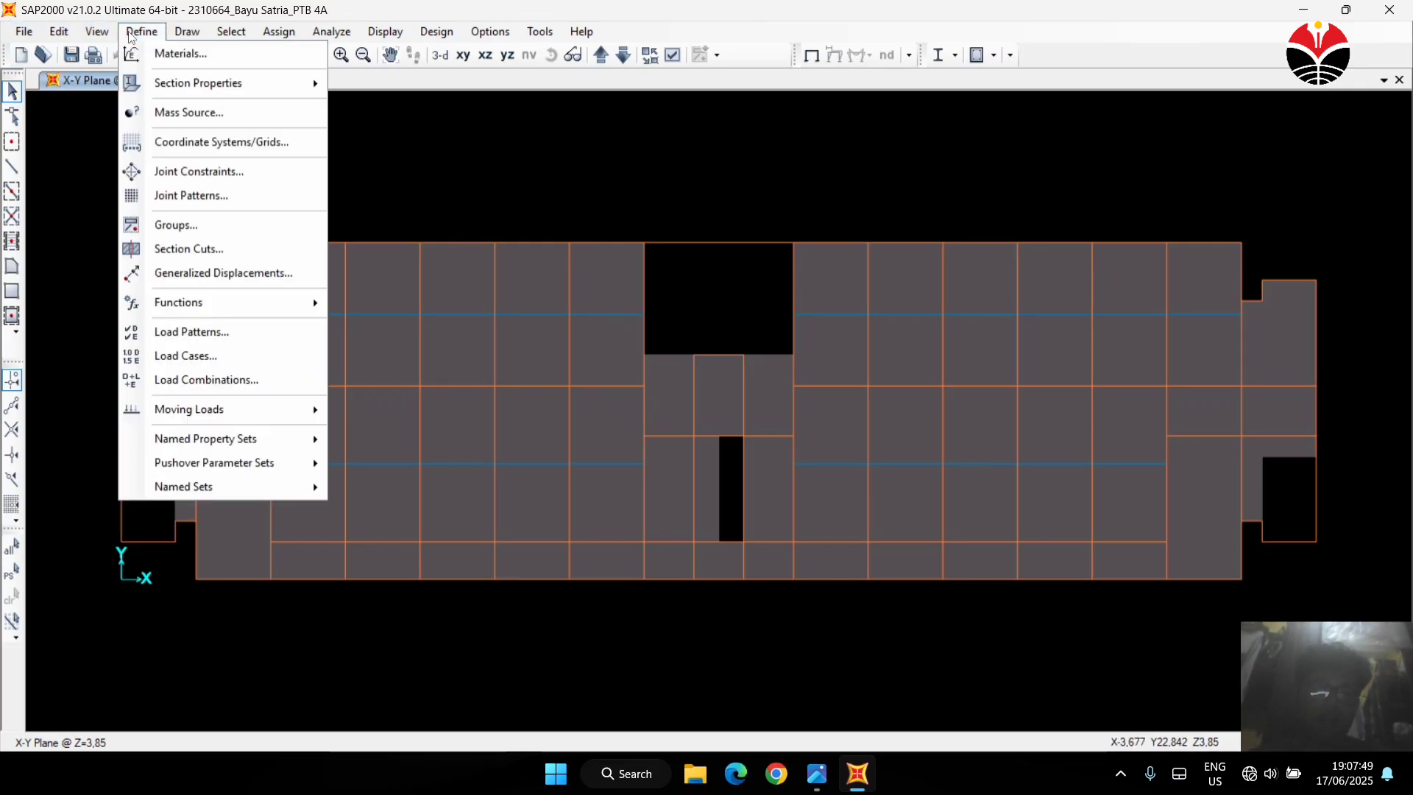
left_click(211, 335)
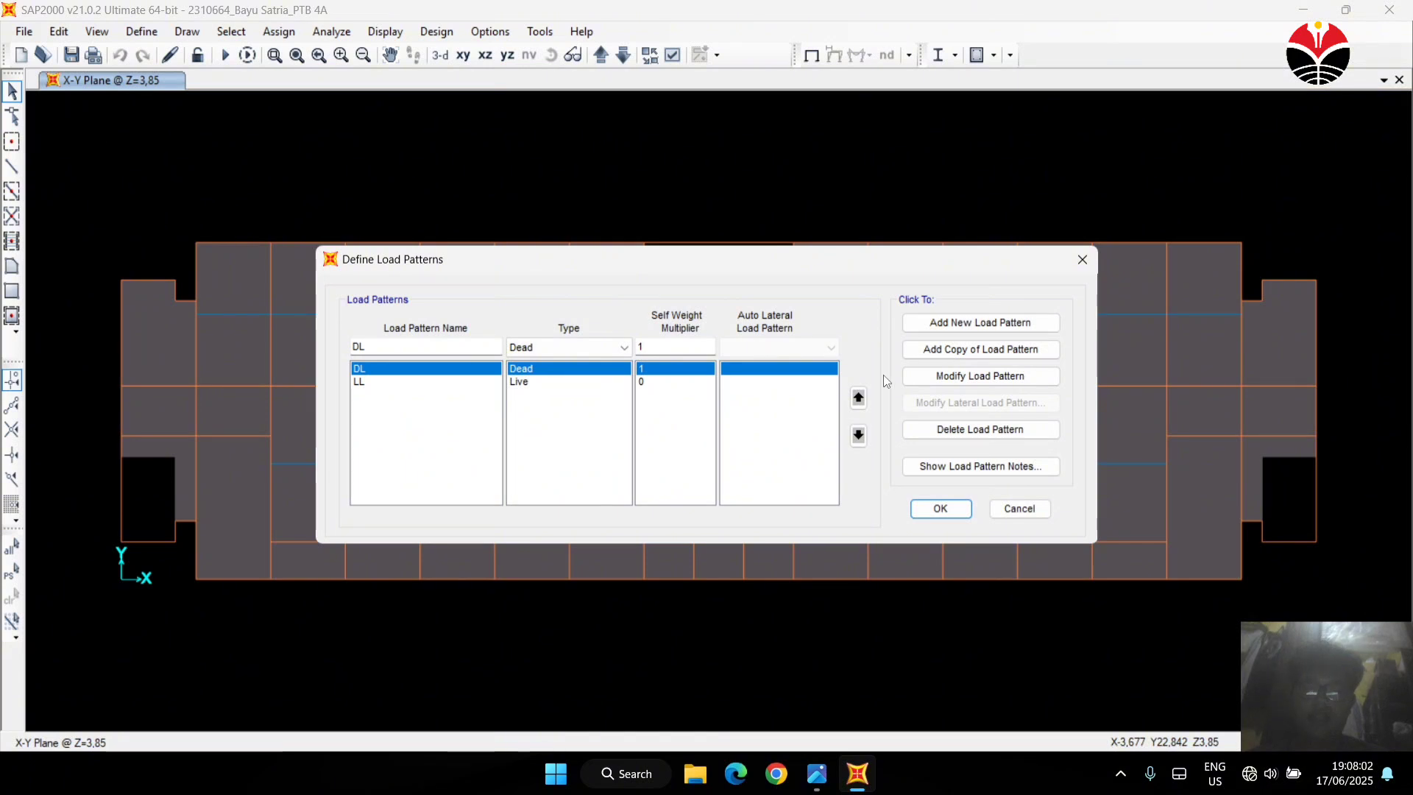
left_click(430, 382)
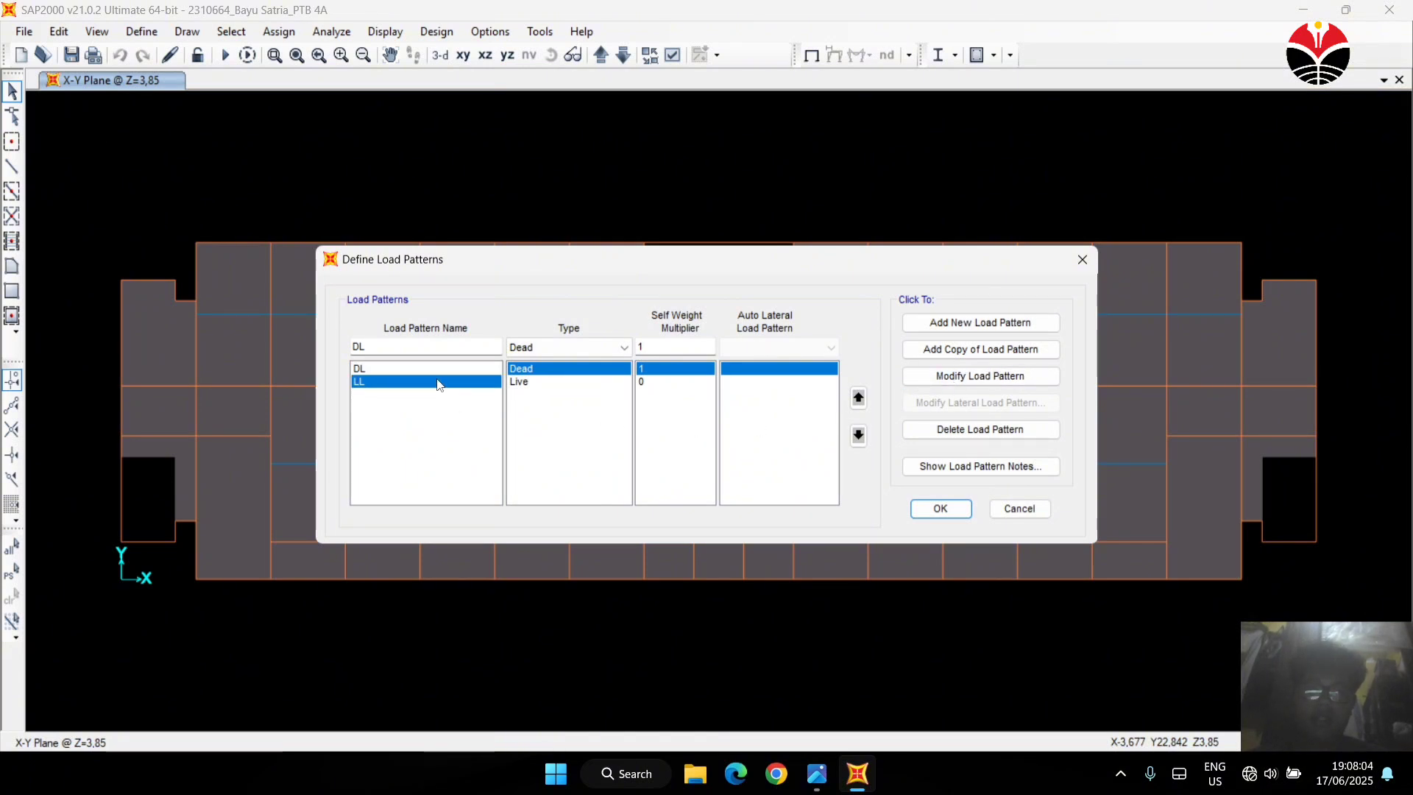
left_click(941, 509)
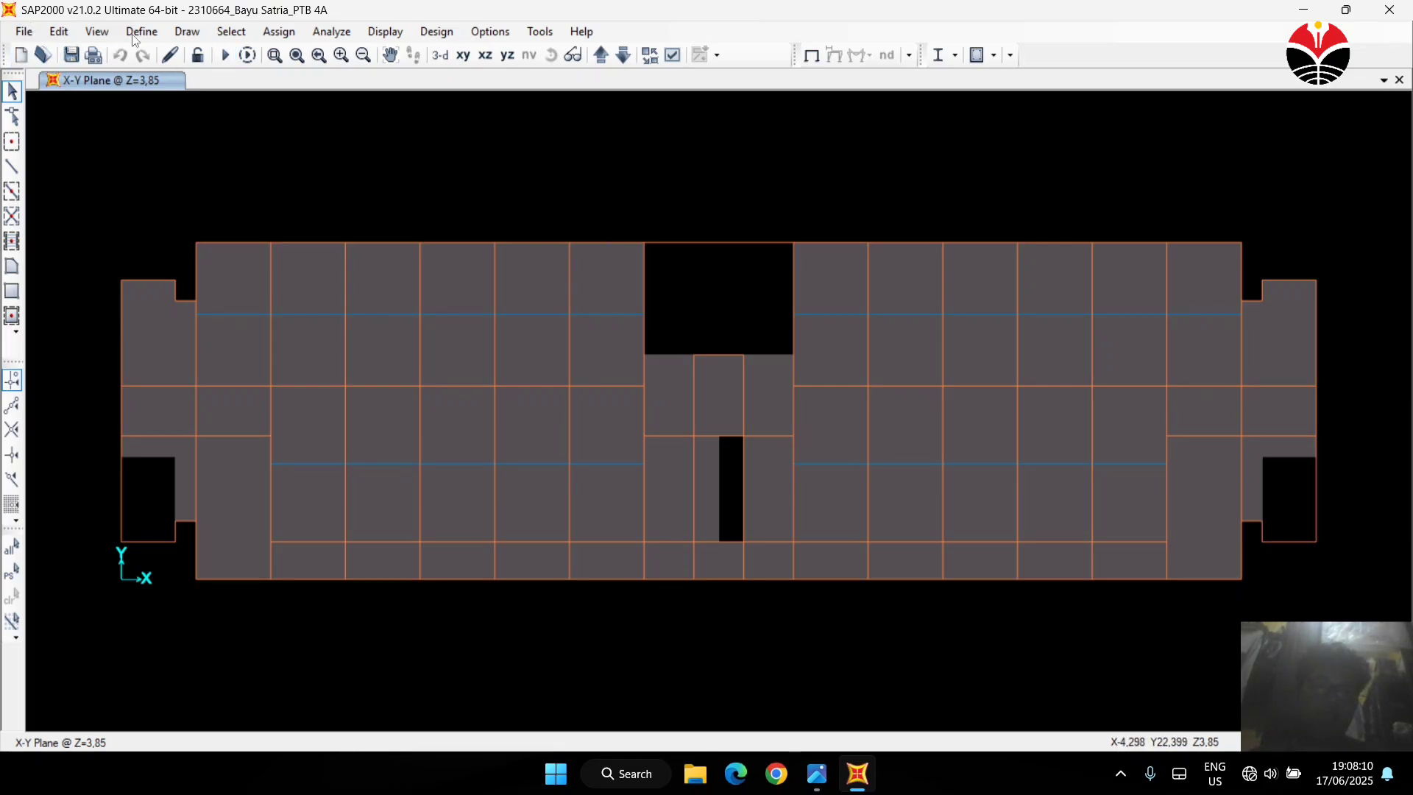
Review the load cases and scale factors of the 1,2 DL + 1,6 LL combination without changing them
left_click(155, 36)
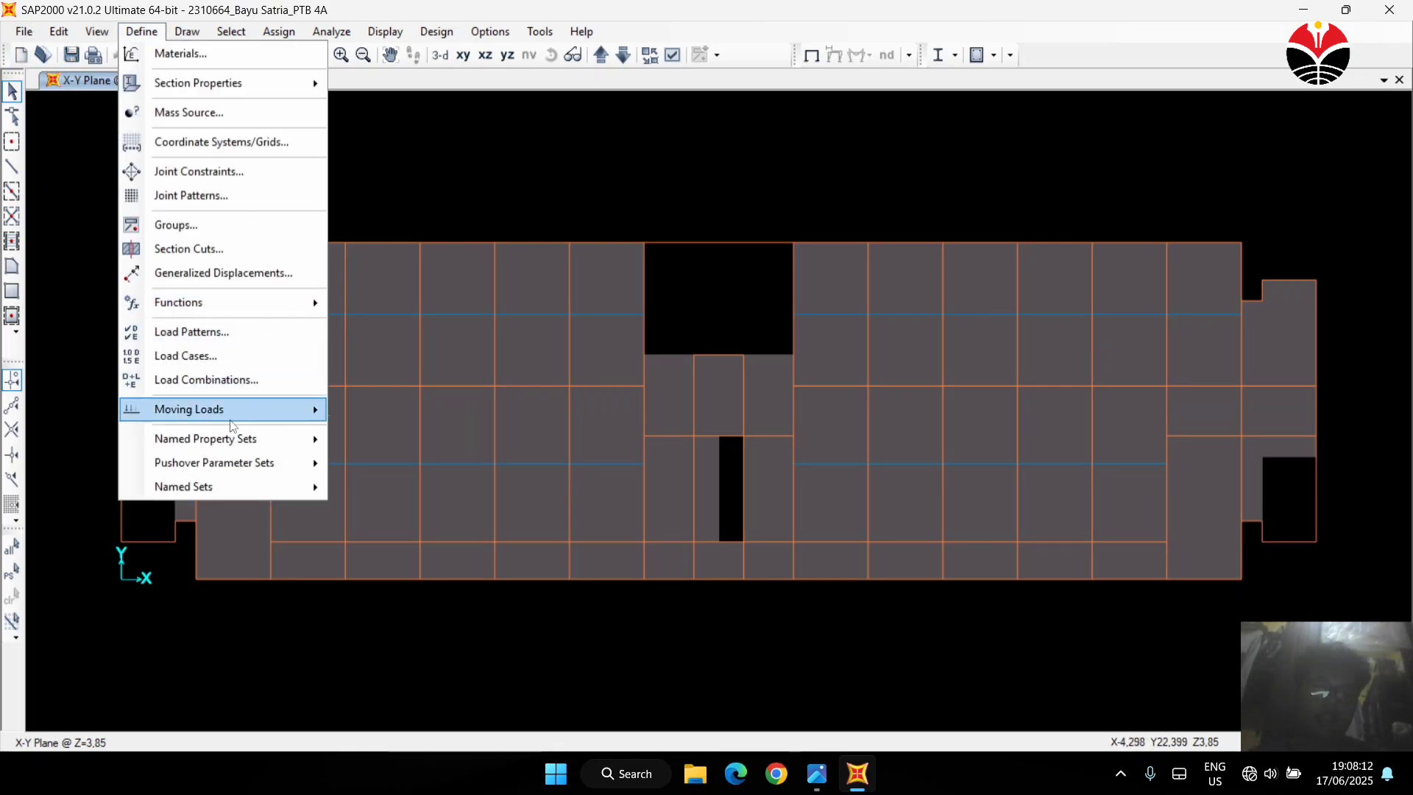
left_click(365, 377)
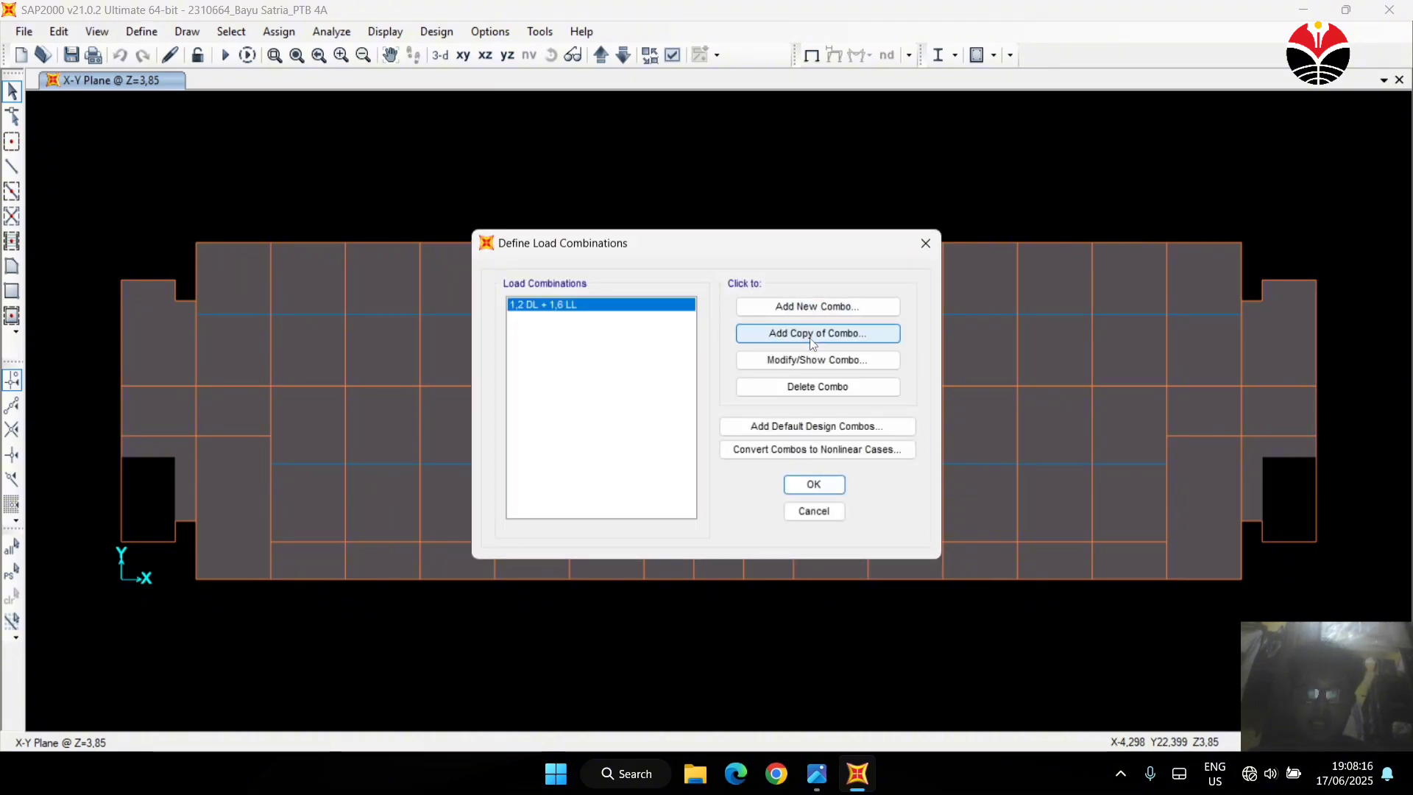
left_click(814, 356)
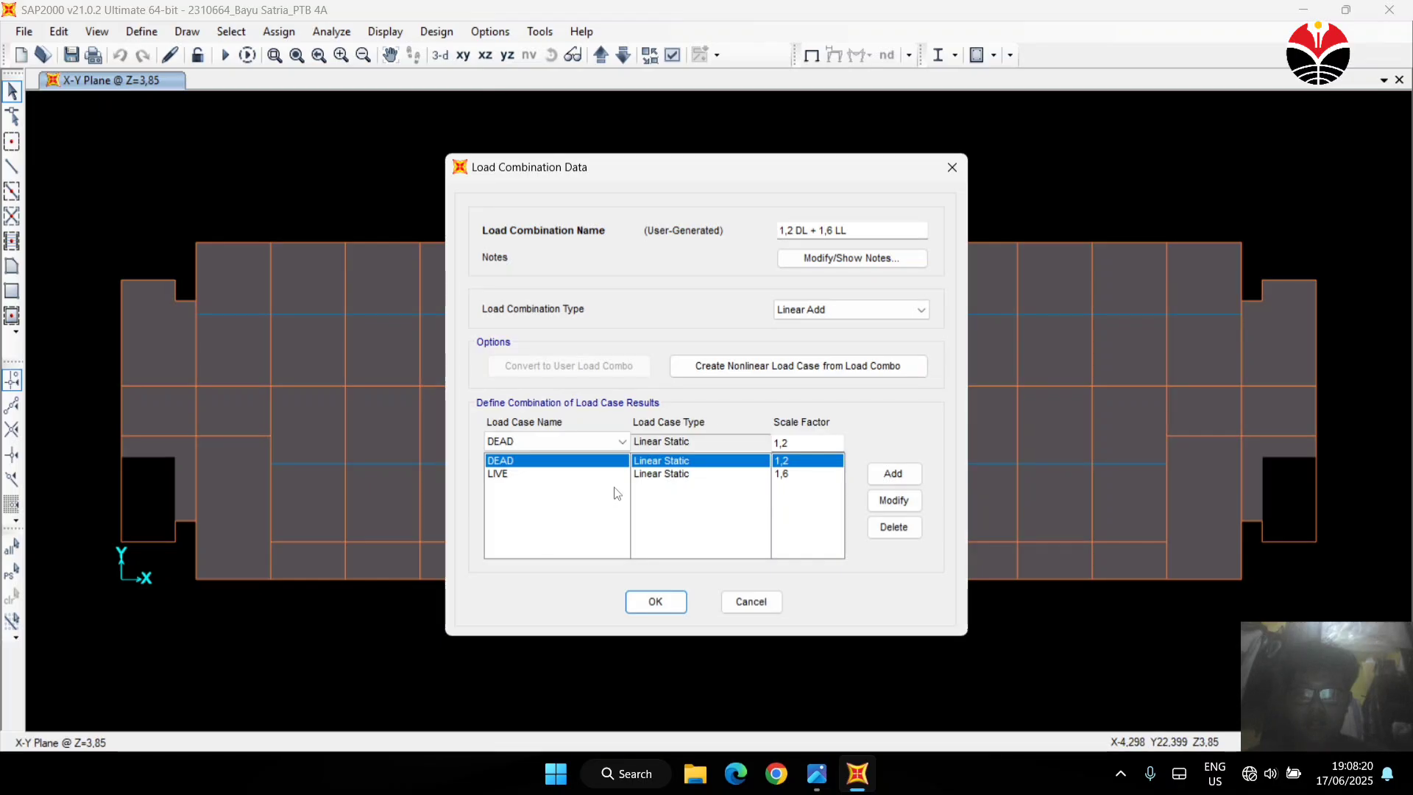
left_click(608, 447)
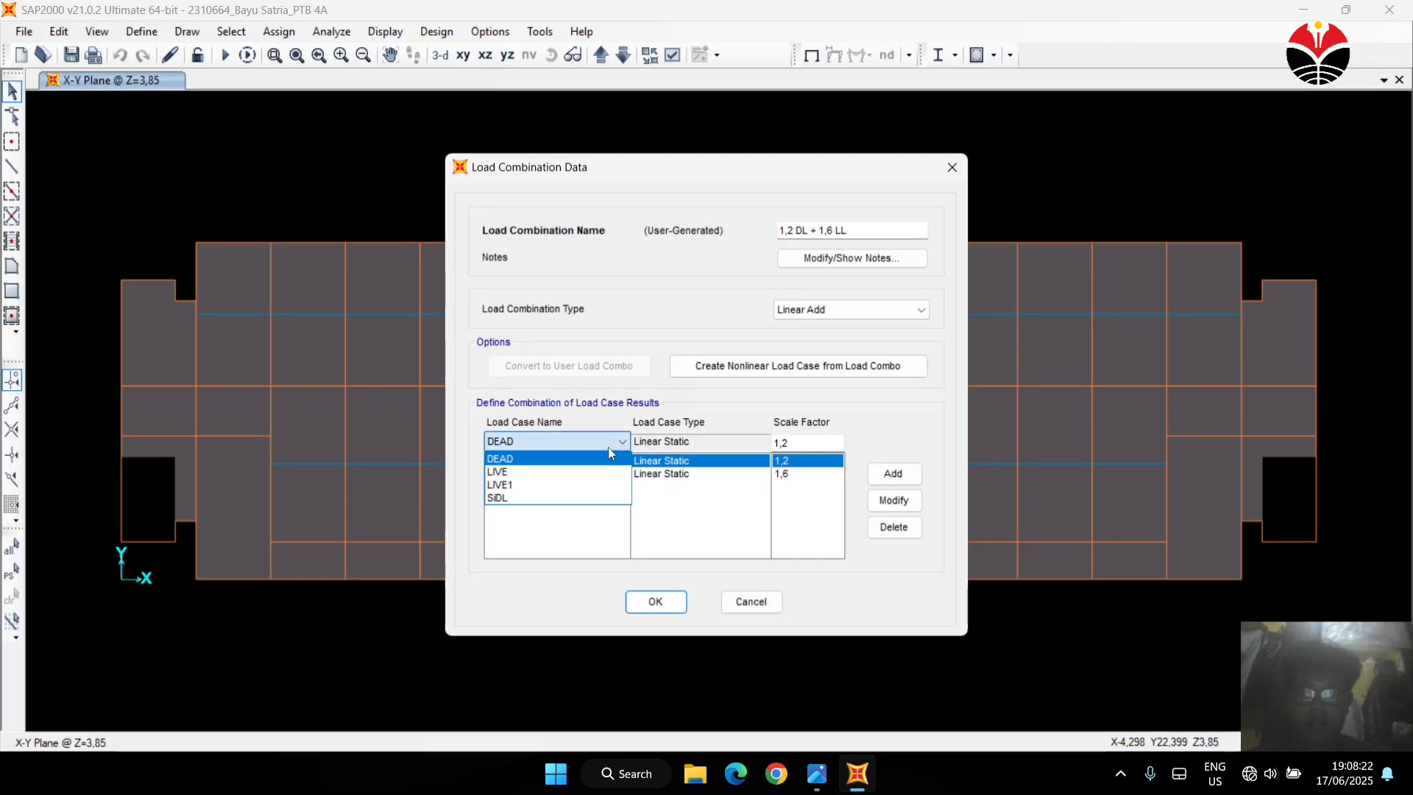
left_click(608, 448)
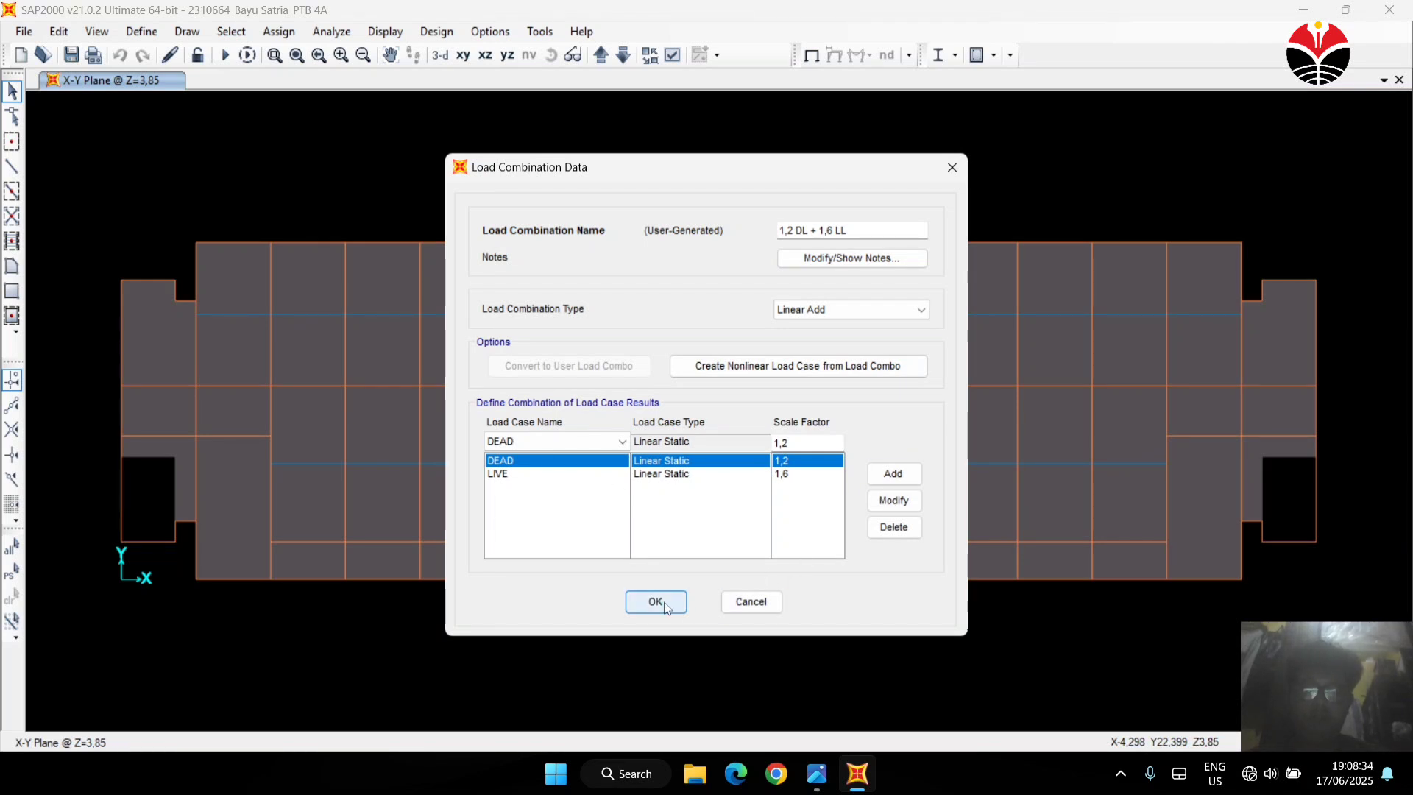
left_click(645, 609)
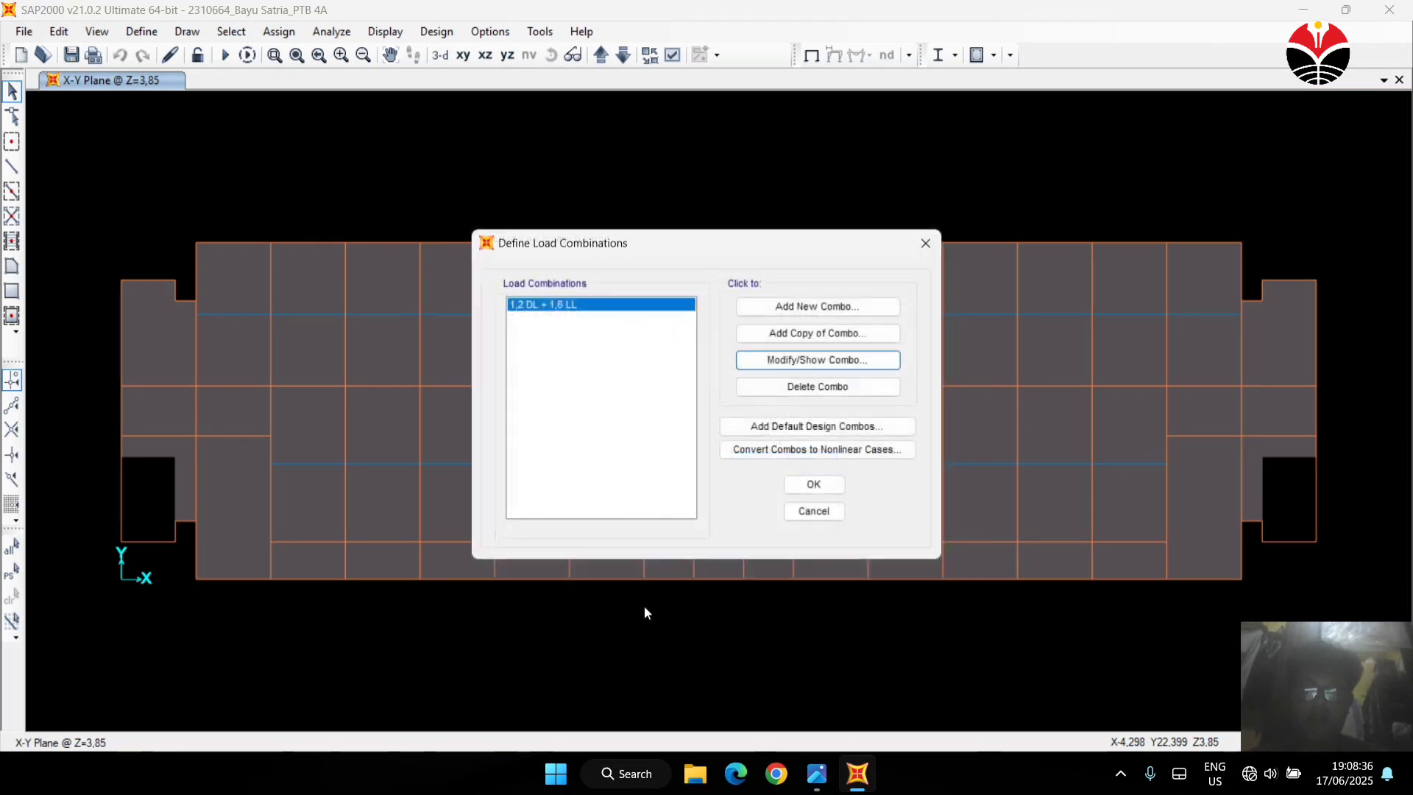
left_click(928, 241)
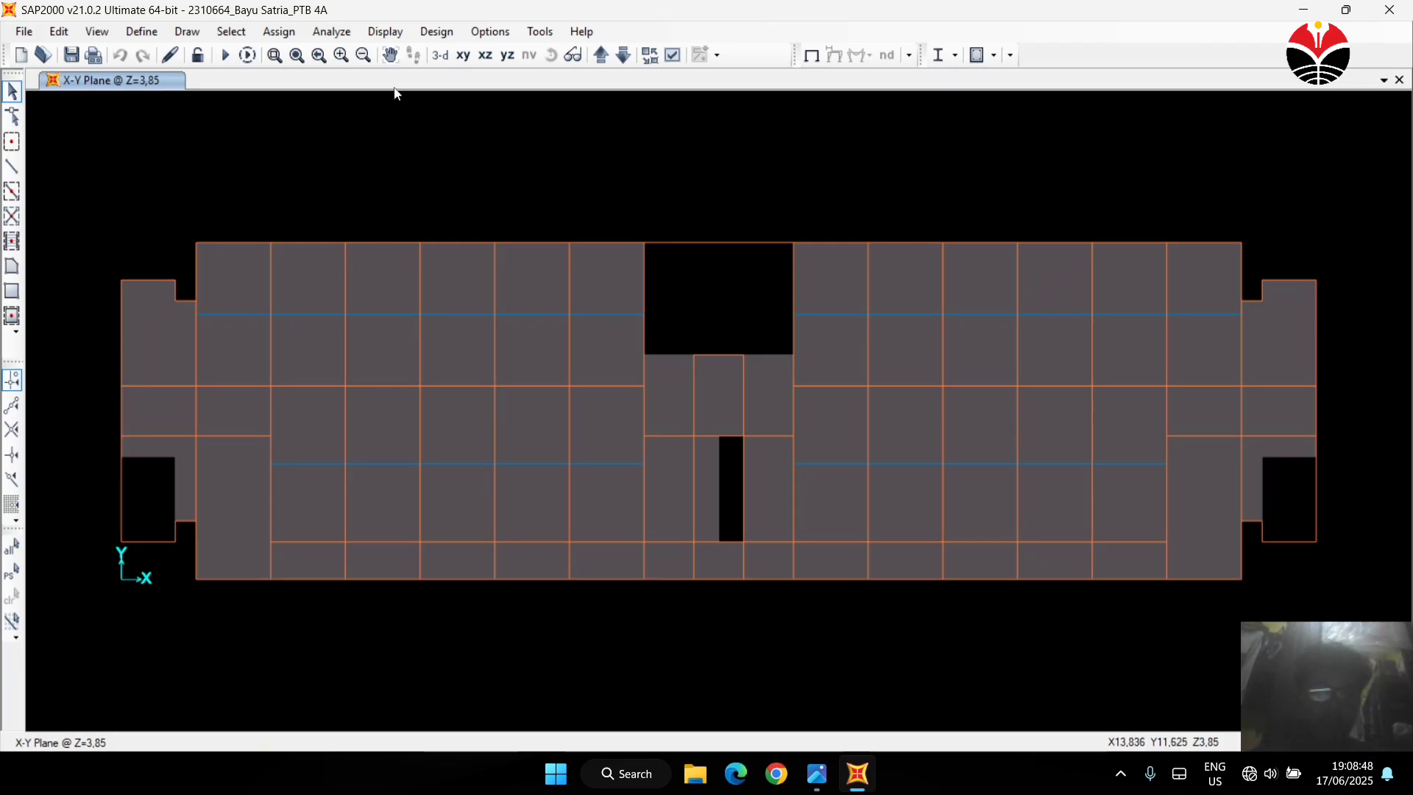
Select all area objects that use the Plat 12 cm area section
left_click(234, 34)
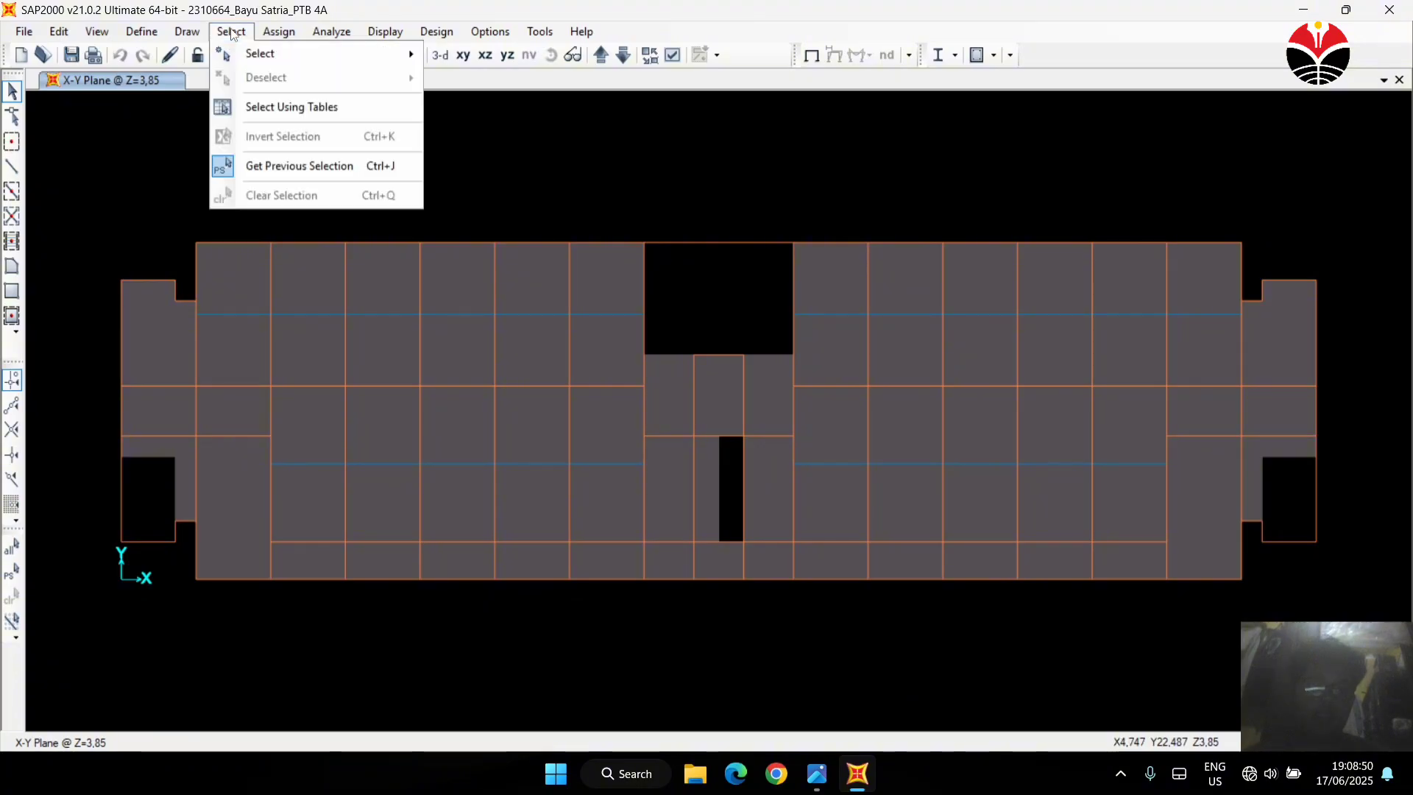
left_click(243, 34)
left_click(243, 34)
mouse_move(252, 55)
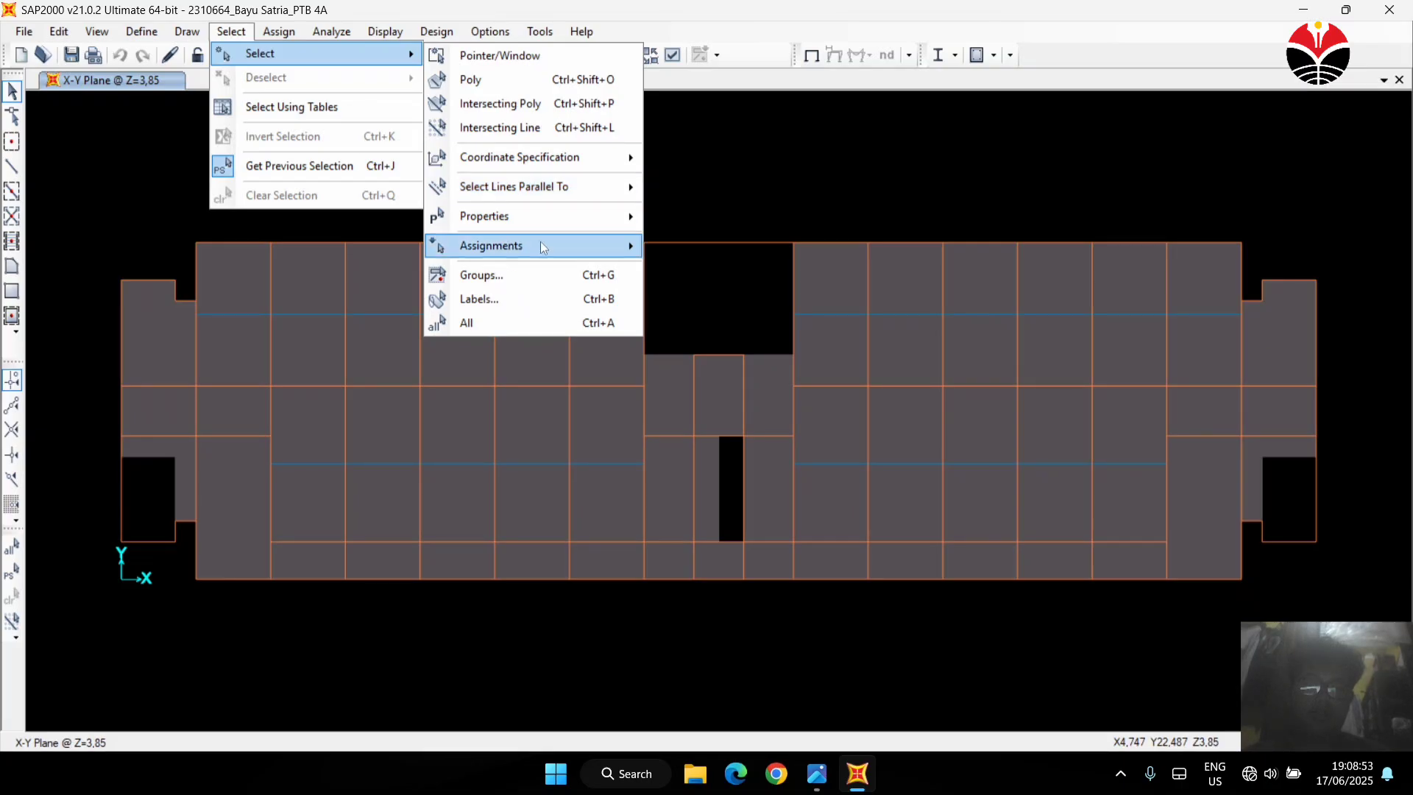
mouse_move(541, 221)
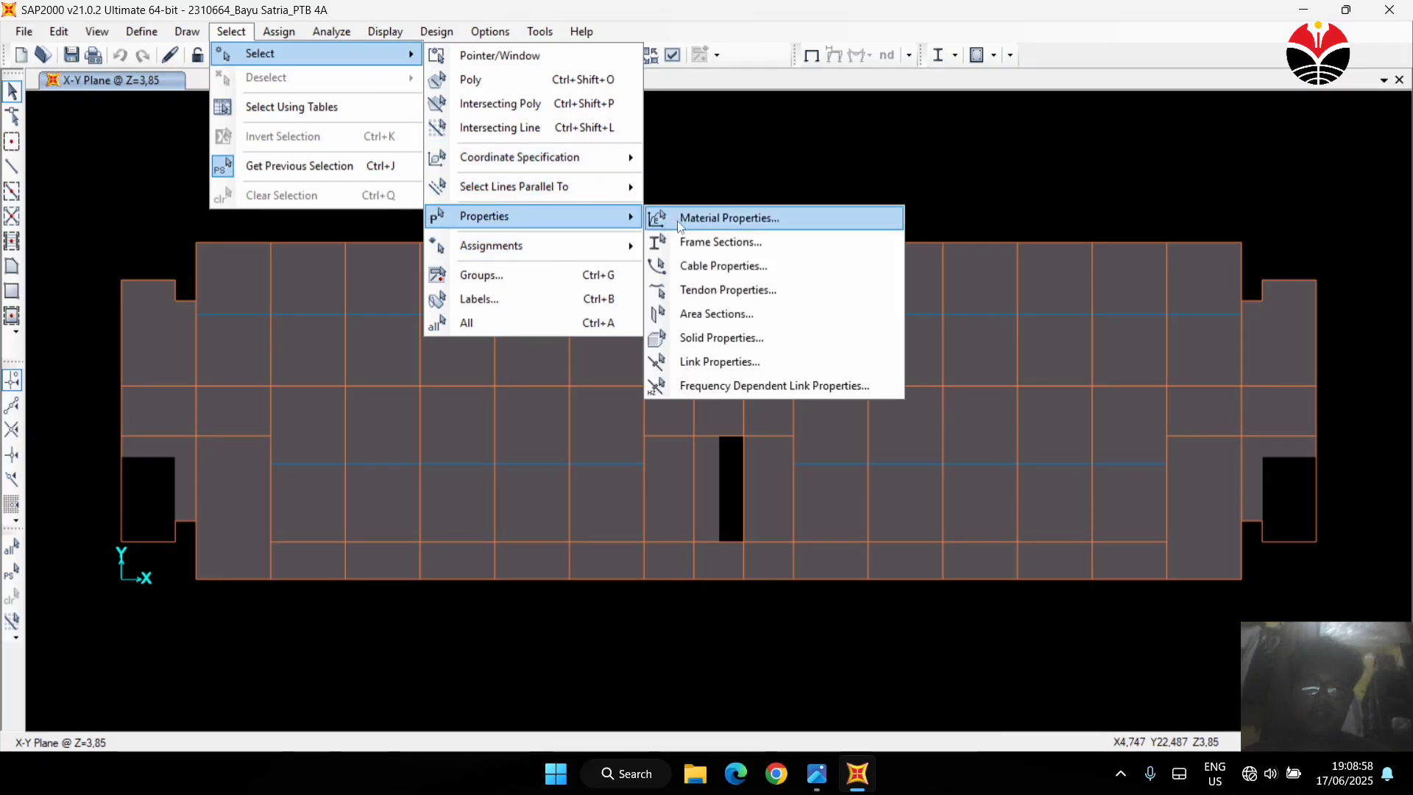
left_click(695, 313)
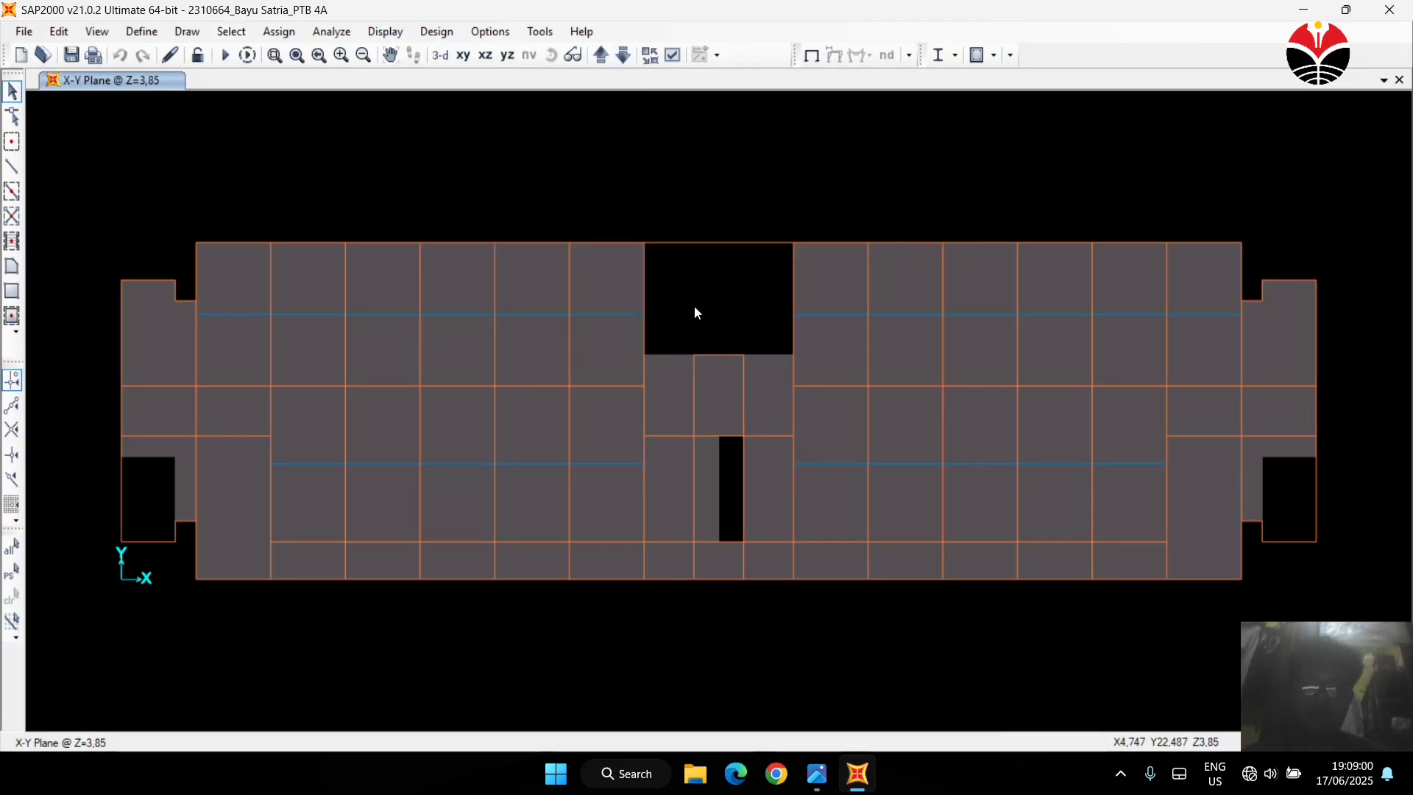
left_click(624, 291)
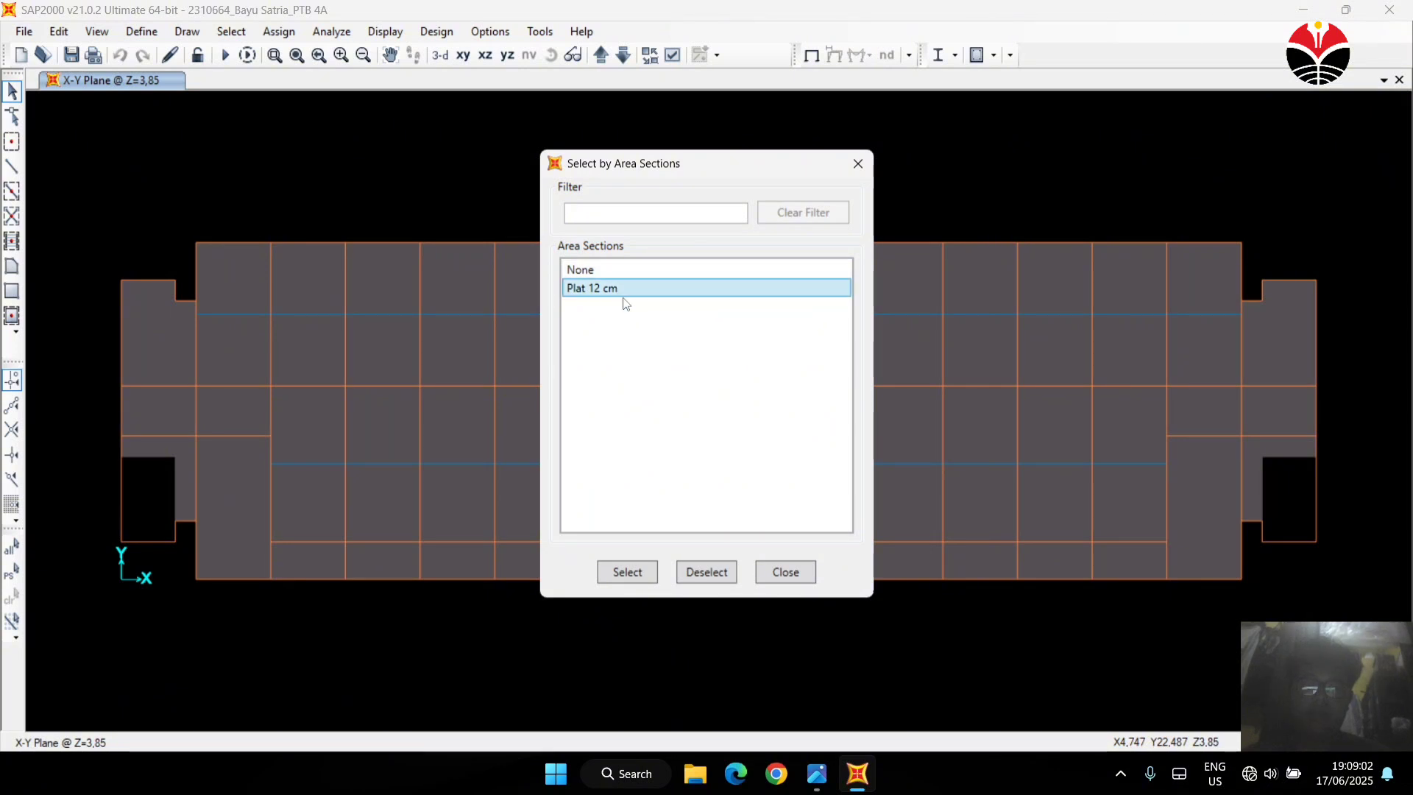
left_click(641, 580)
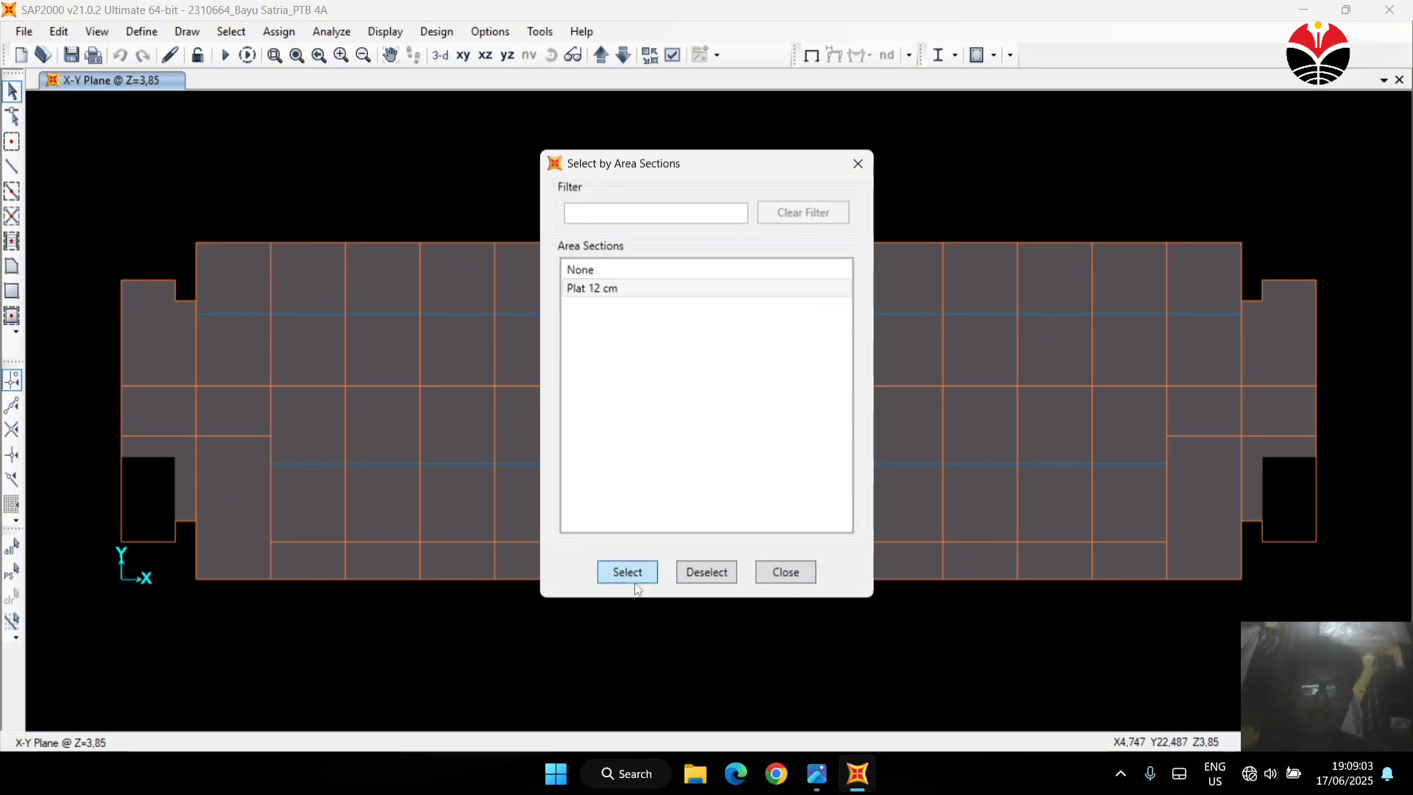
left_click(855, 165)
Enter a uniform-to-frame DL area load of 1,49 kN/m² for the selected slabs, in the Gravity direction with Two Way distribution
left_click(275, 33)
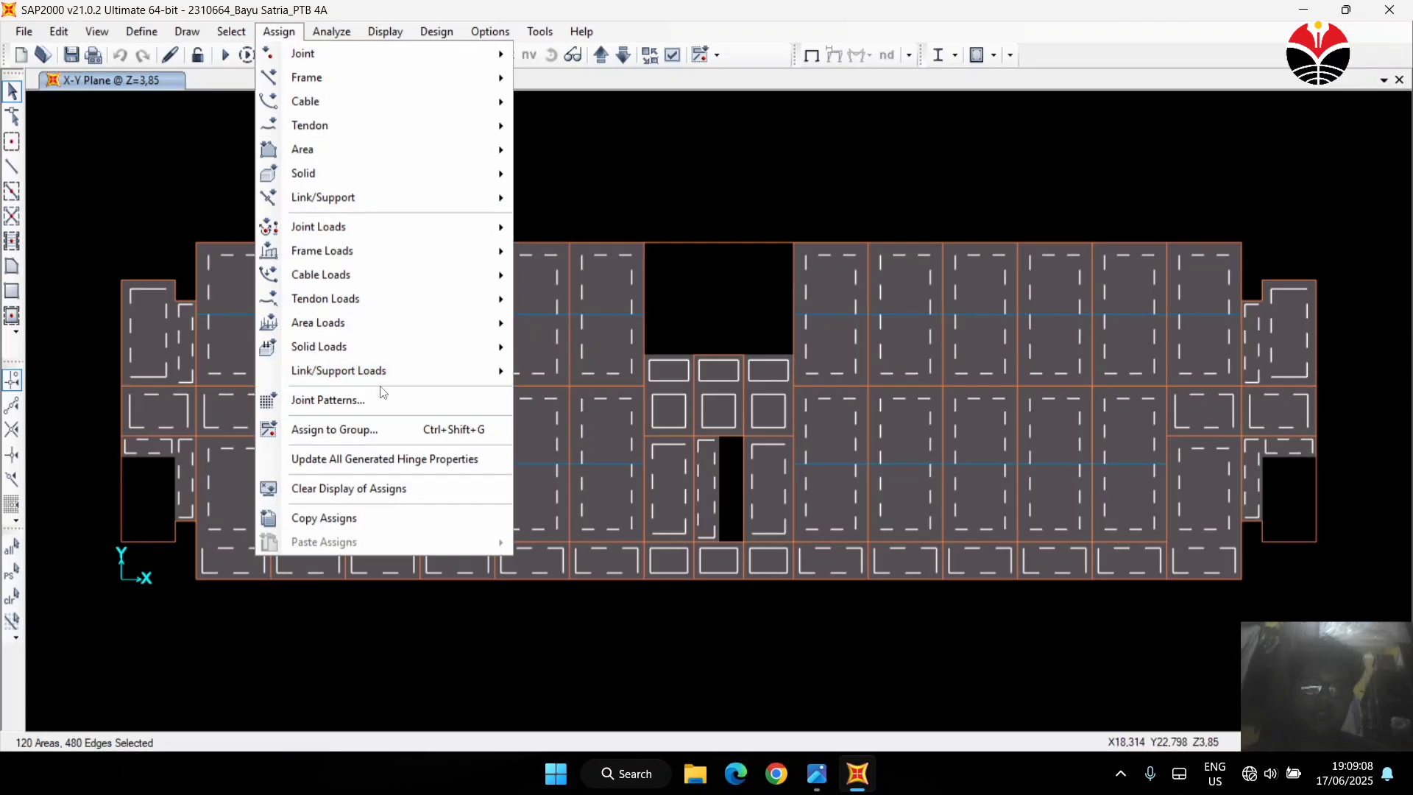
mouse_move(387, 322)
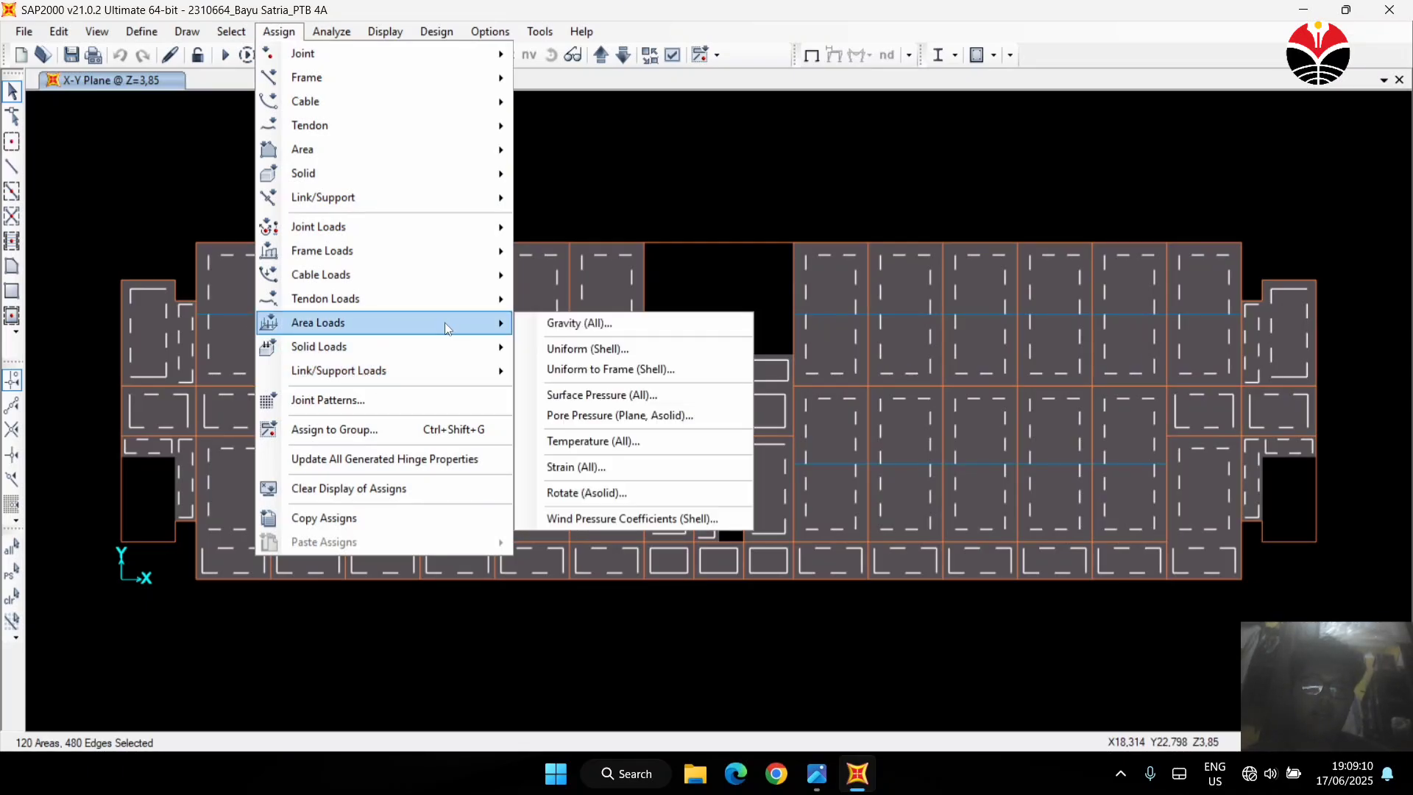
left_click(582, 370)
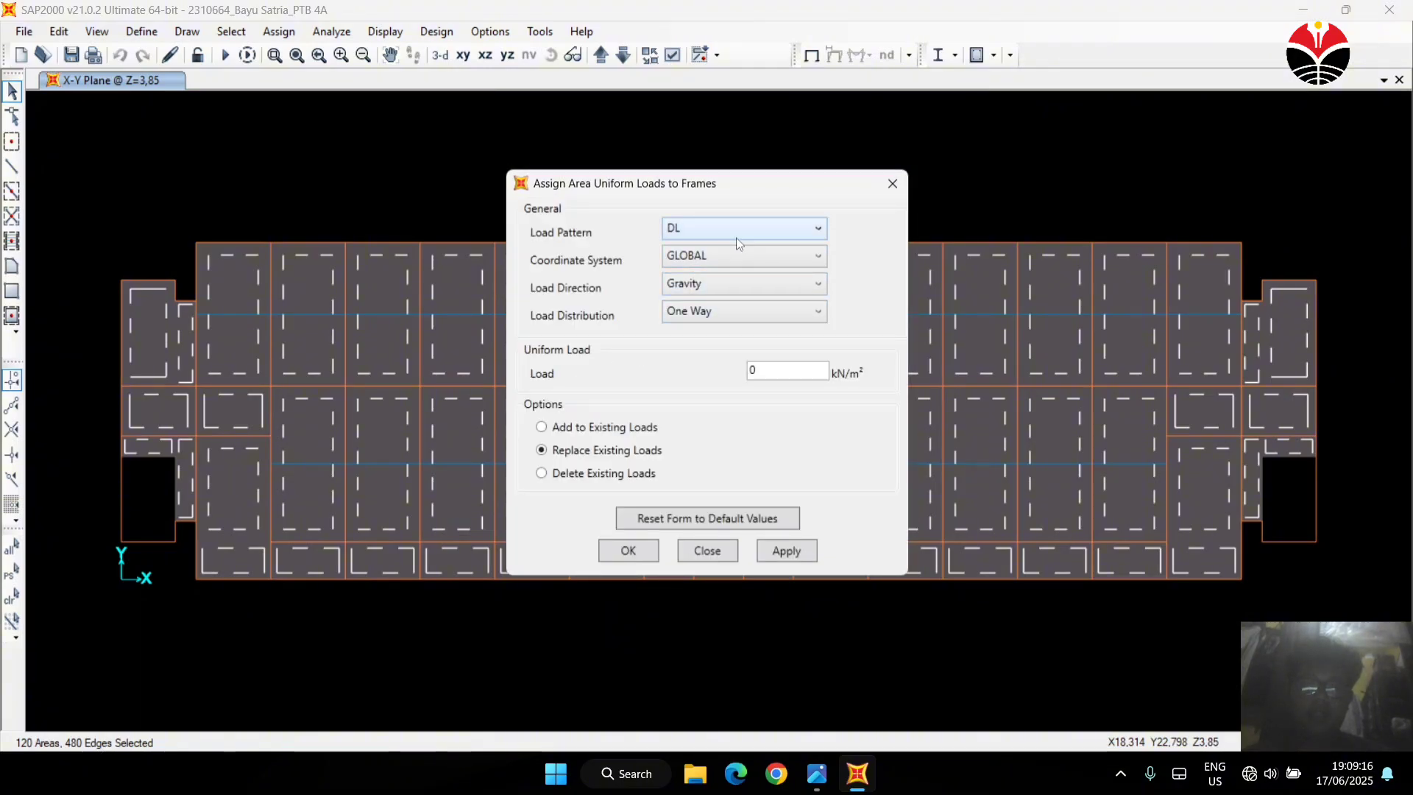
left_click(722, 317)
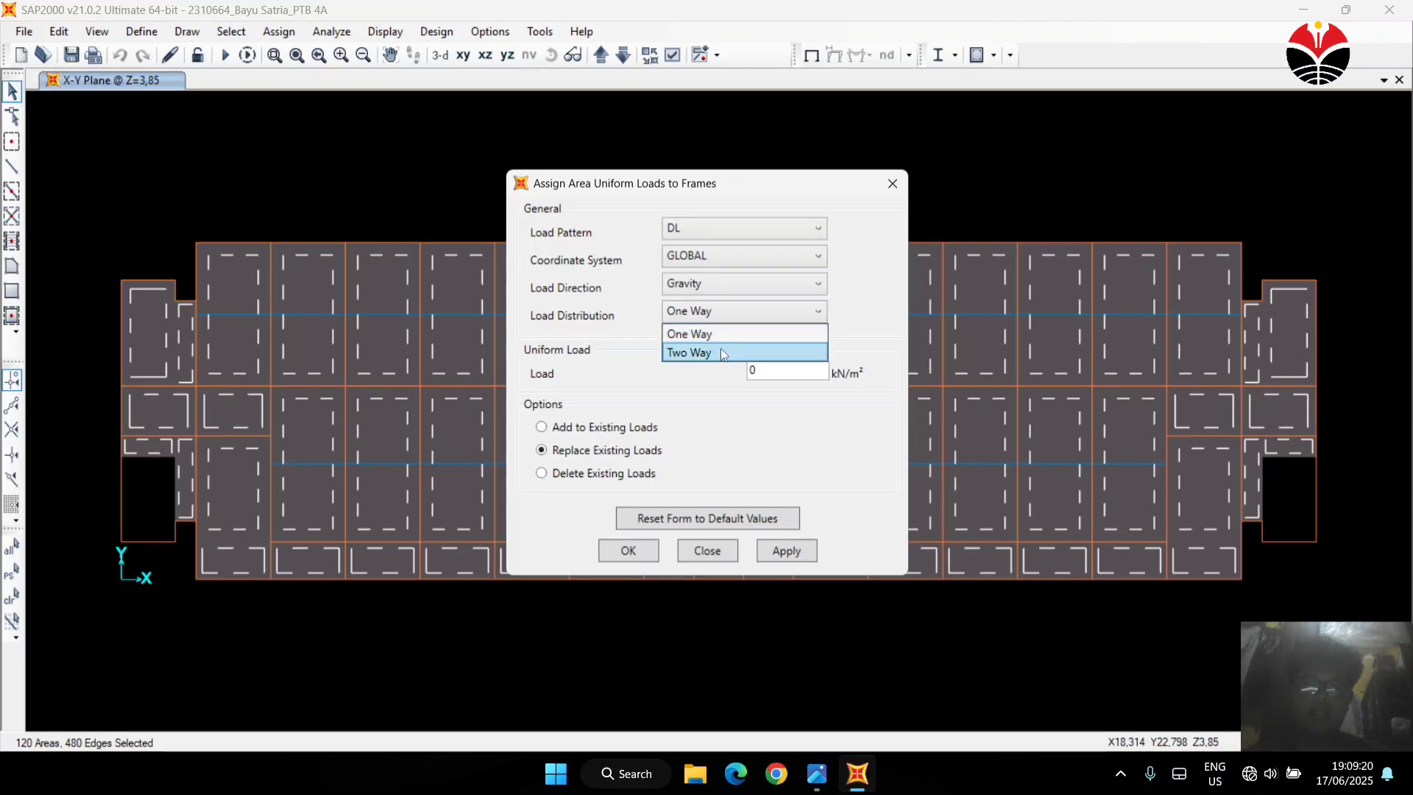
left_click(721, 349)
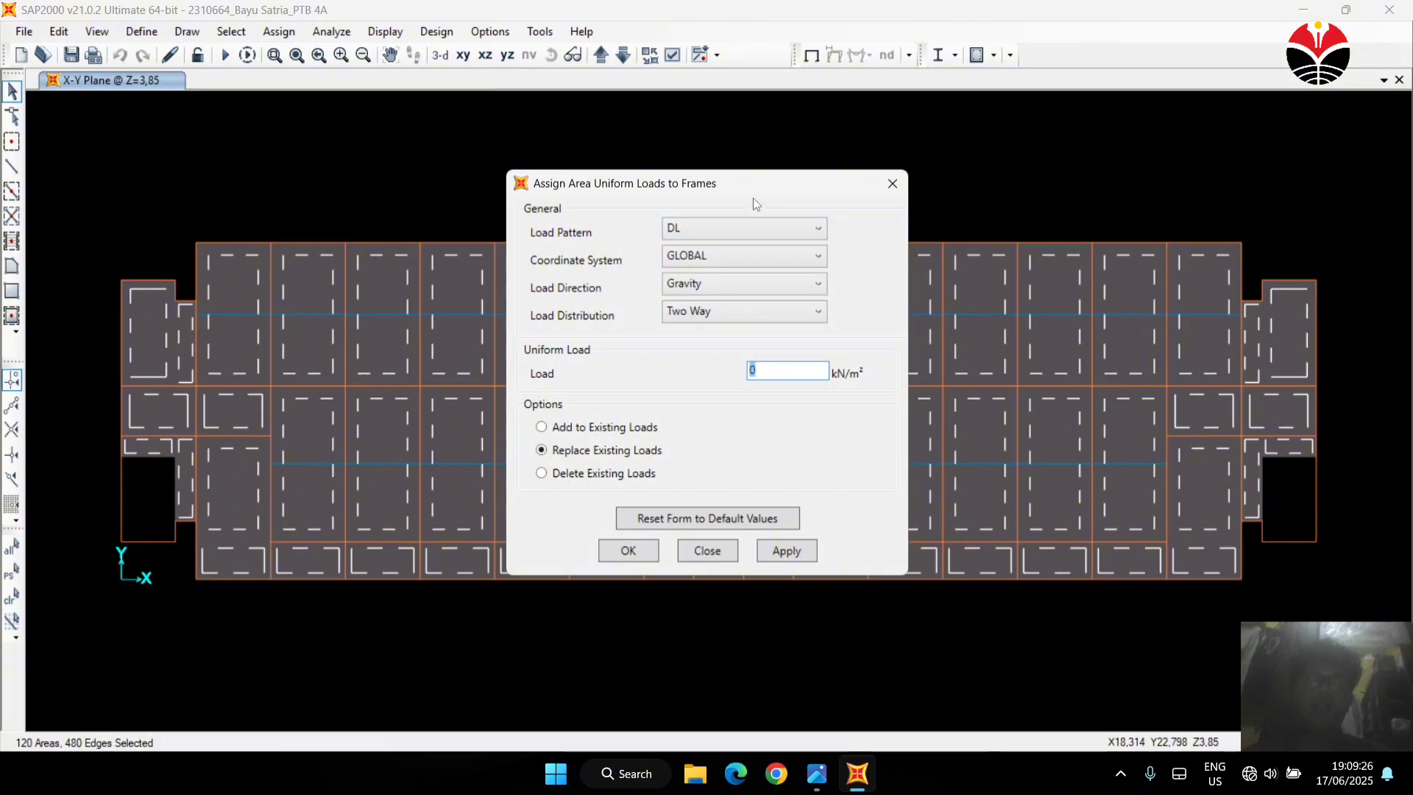
type("1")
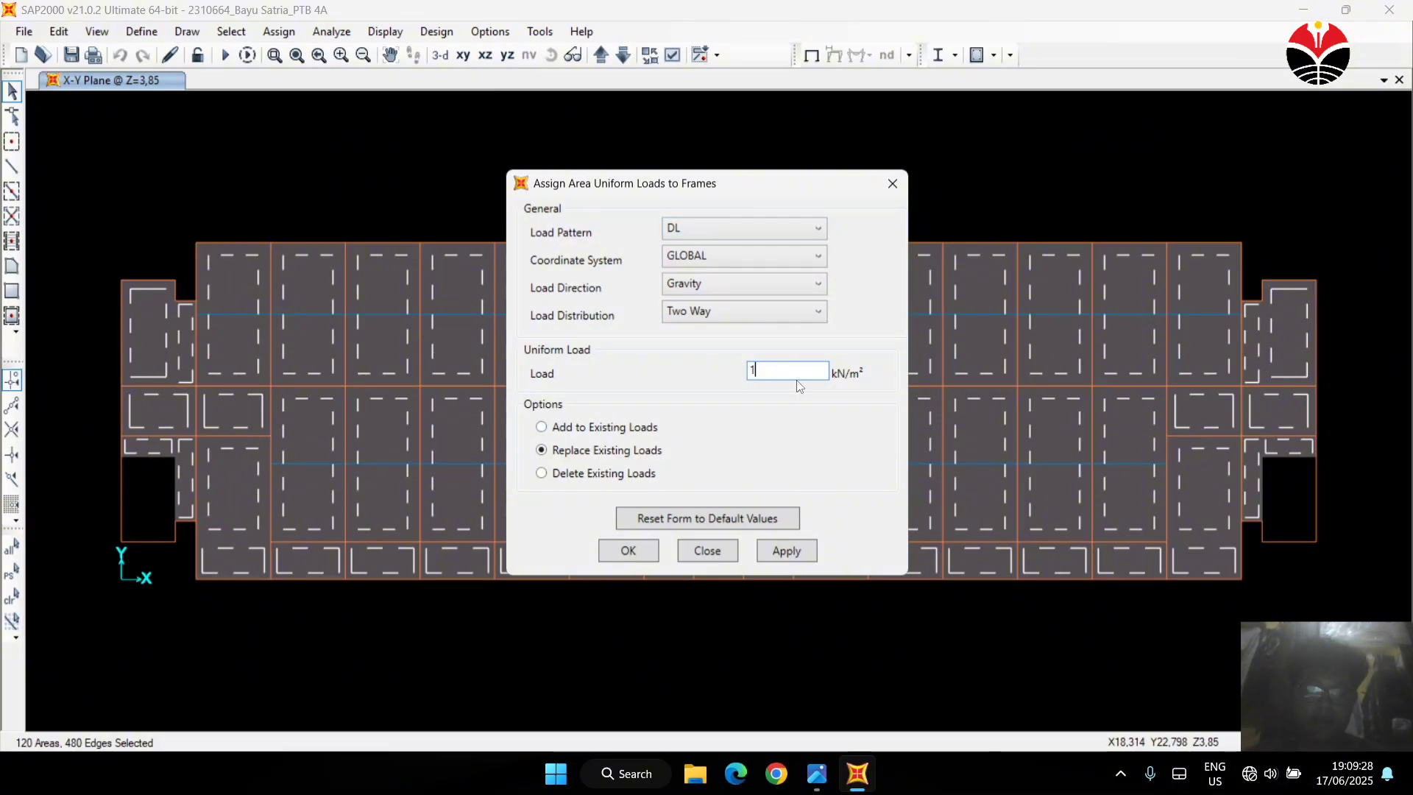
type(",49")
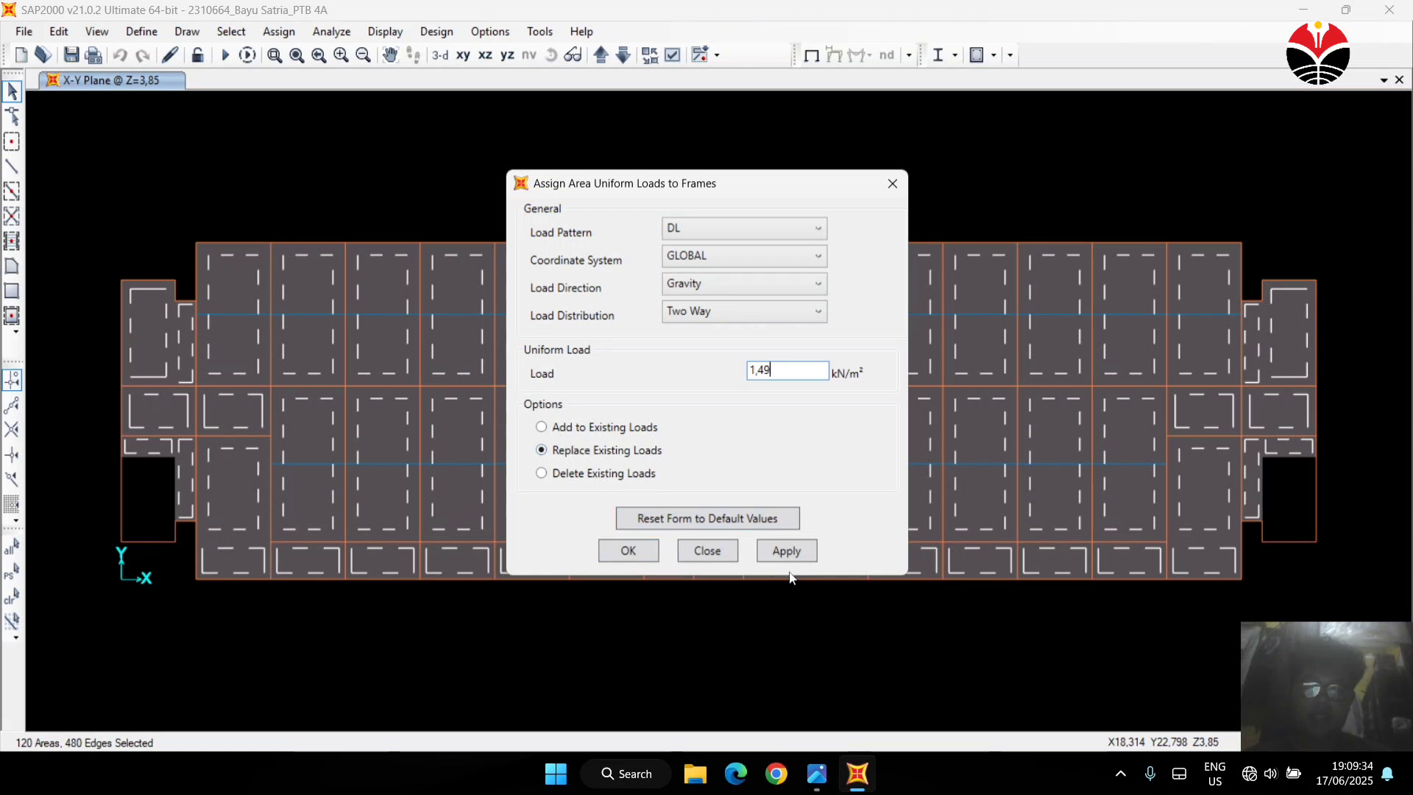
Switch the uniform-to-frame load to pattern LL, enter 2,5 kN/m² with Two Way distribution, and close the load assignment
left_click(800, 231)
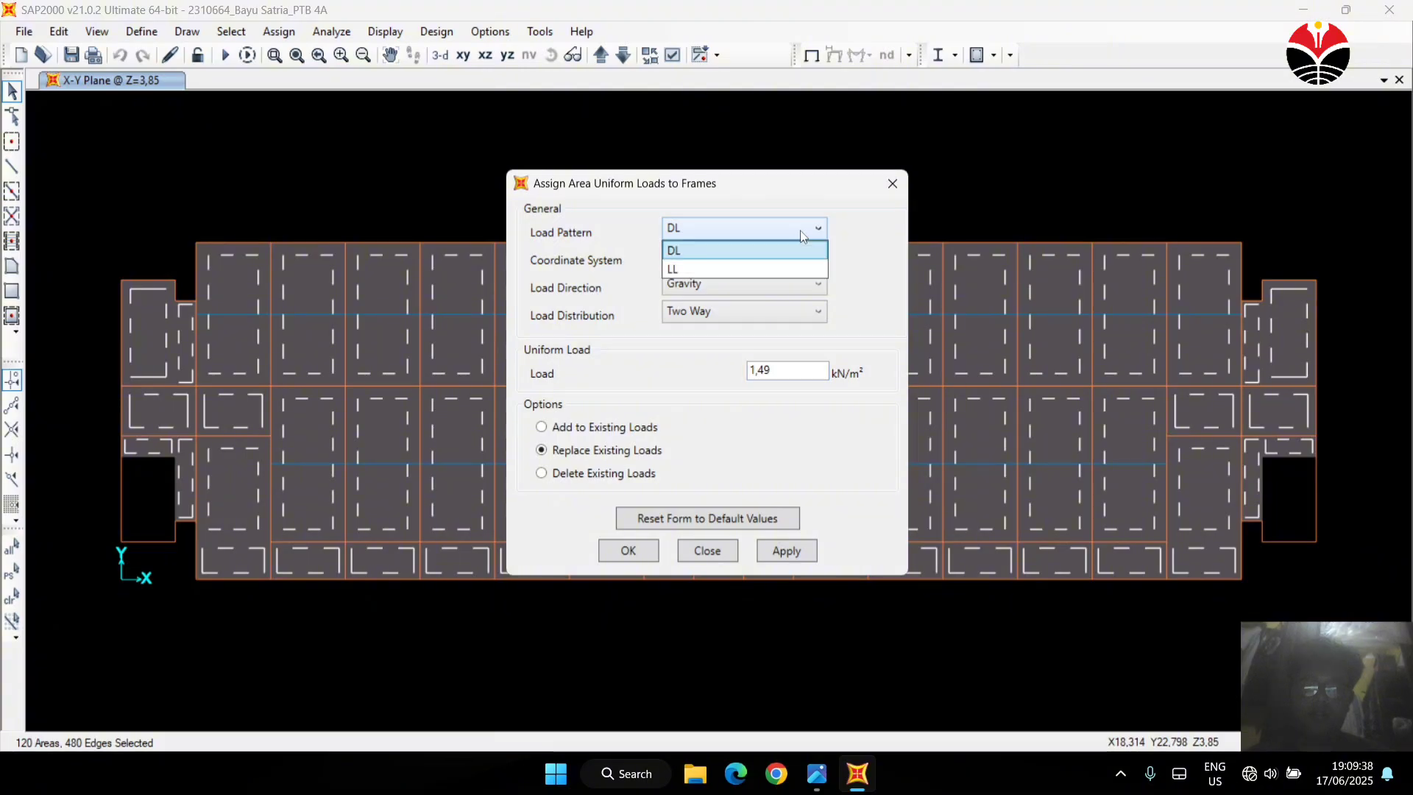
left_click(771, 268)
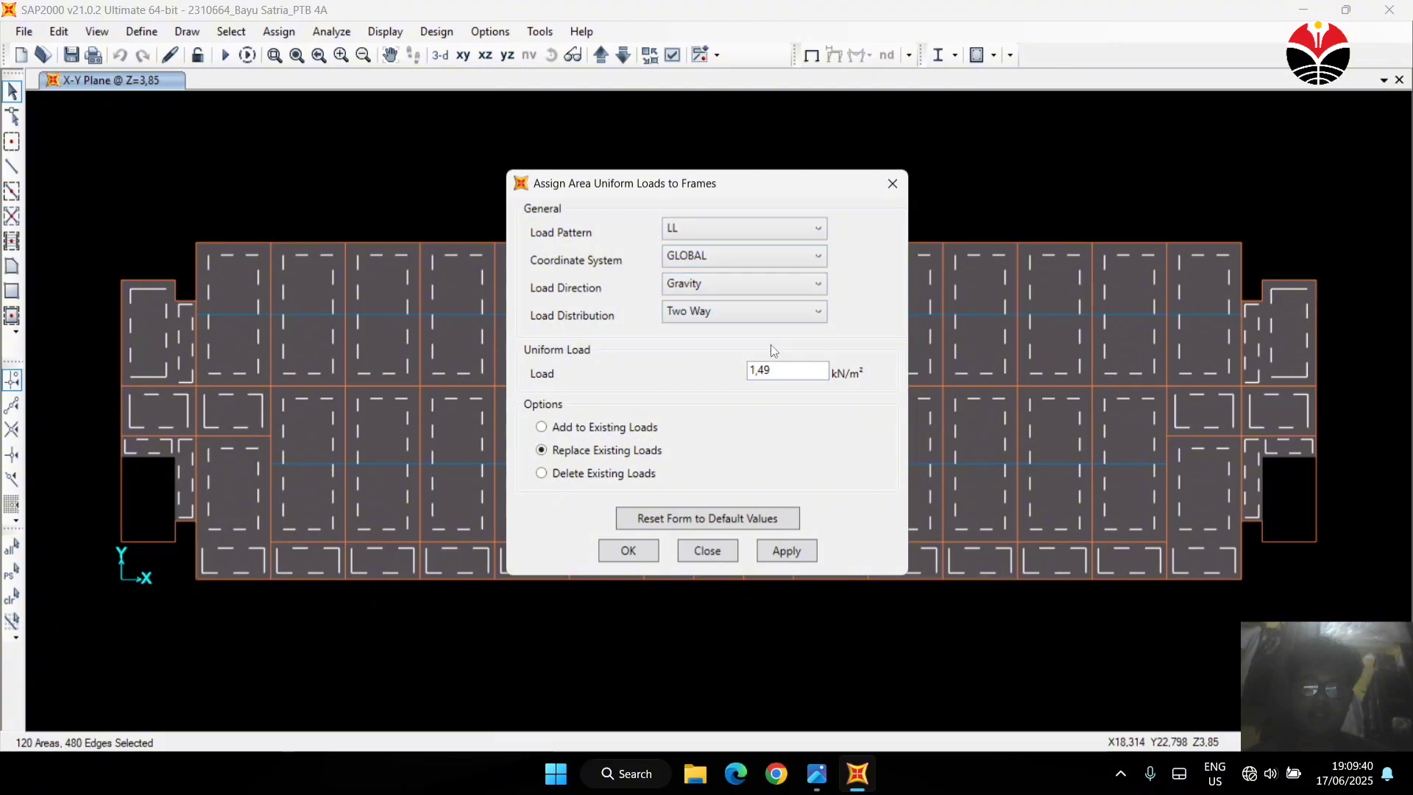
left_click_drag(794, 373, 726, 379)
type("2,5")
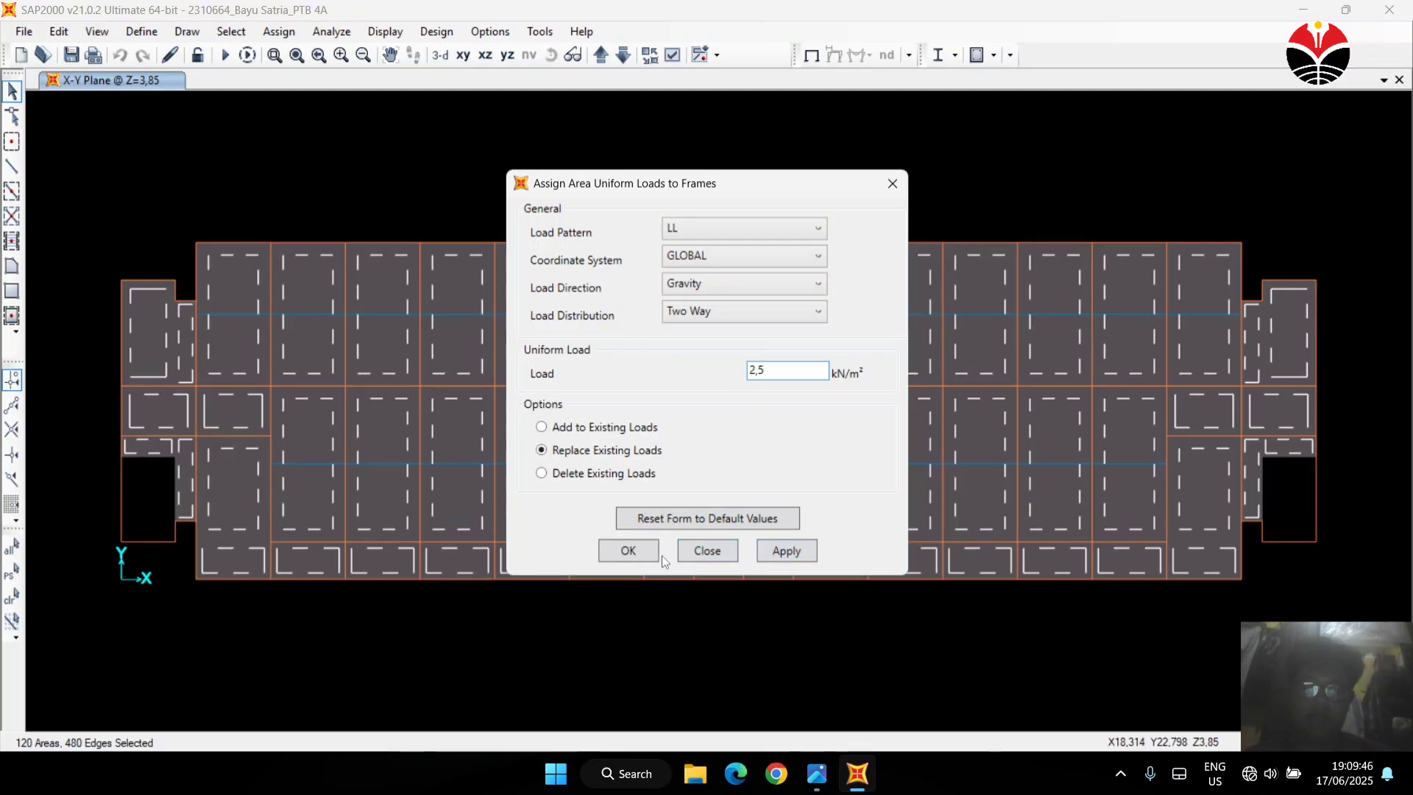
left_click(895, 183)
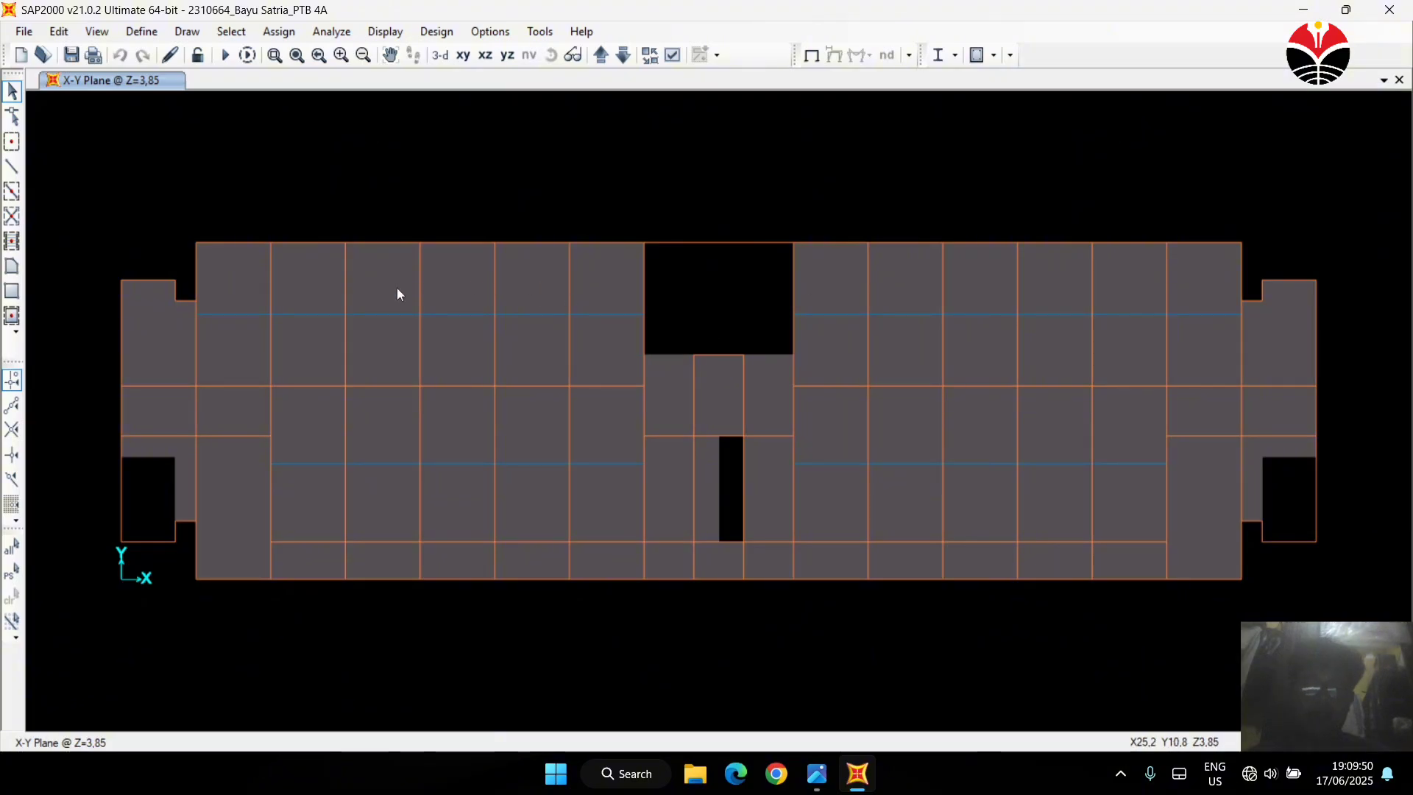
Review the DL and LL uniform-to-frame loads assigned to the upper-left slab in its area information
right_click(246, 290)
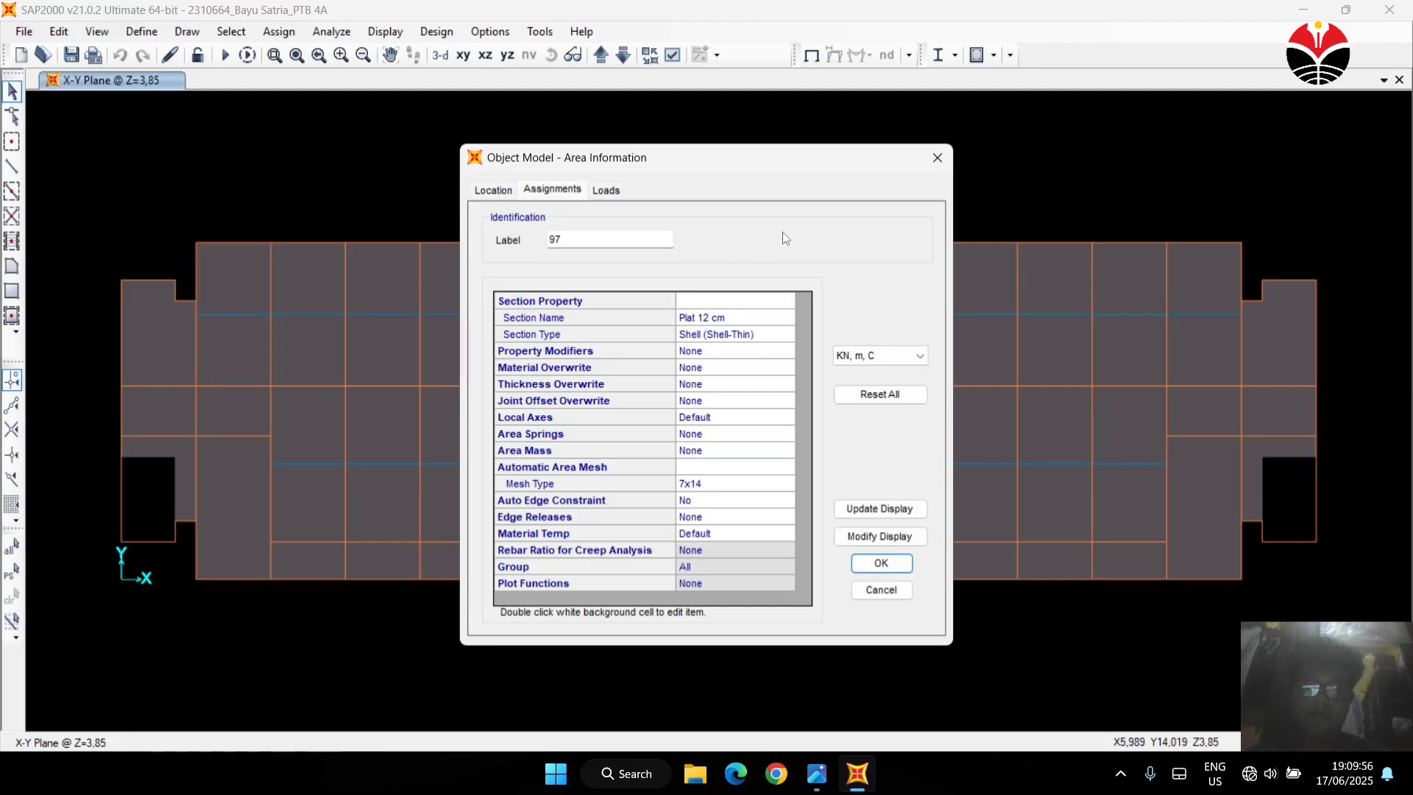
left_click(606, 190)
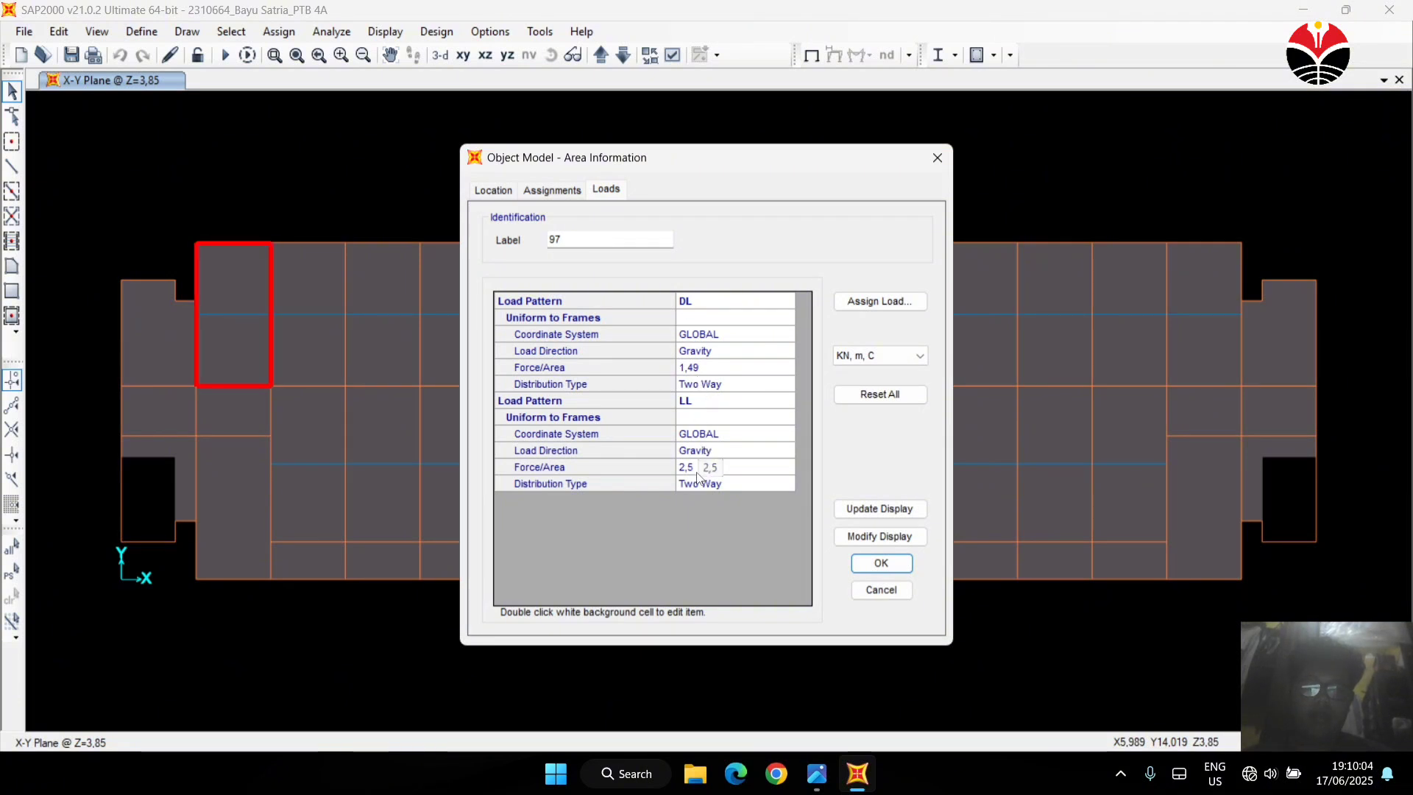
left_click(856, 564)
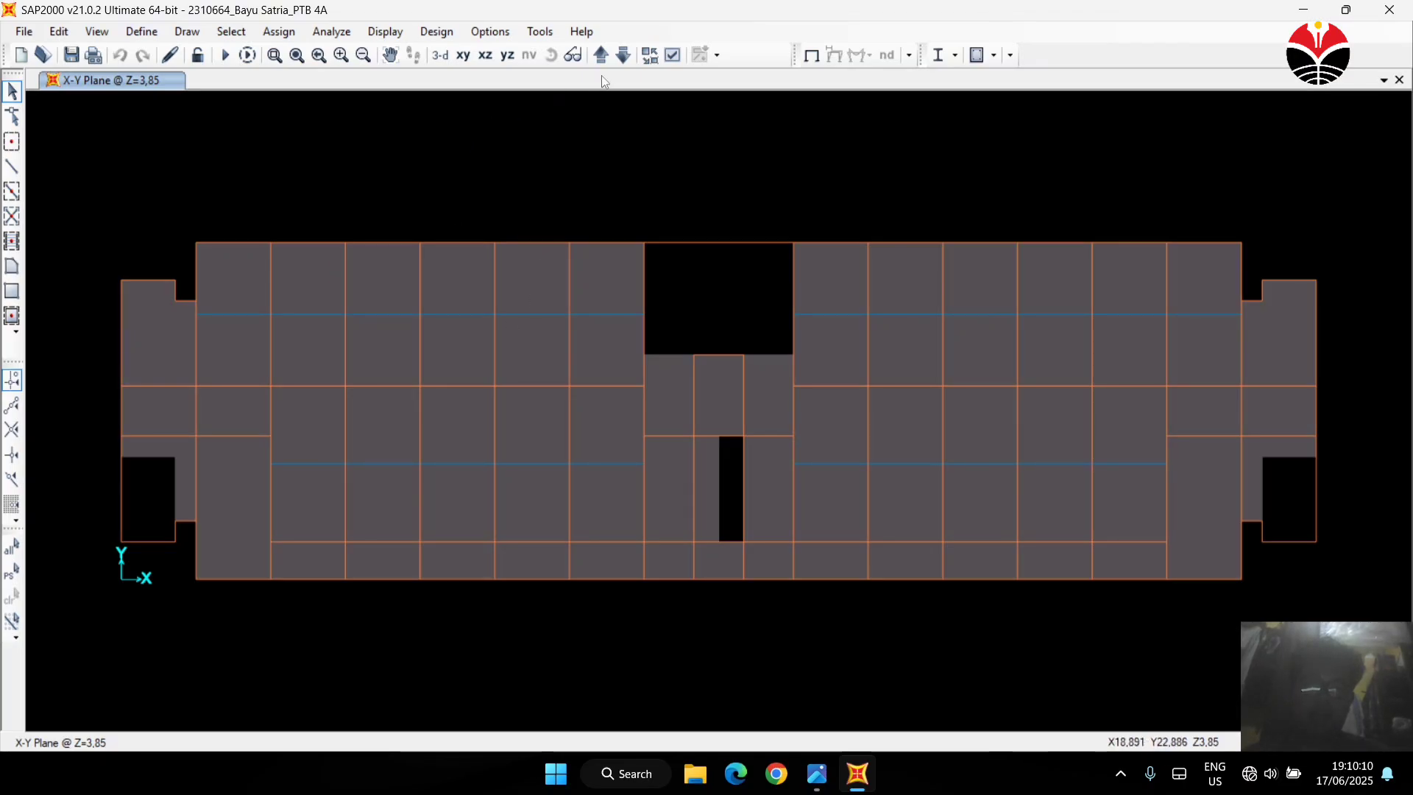
Display the floor plan with the Extrude view type, coloured by Sections
left_click(676, 56)
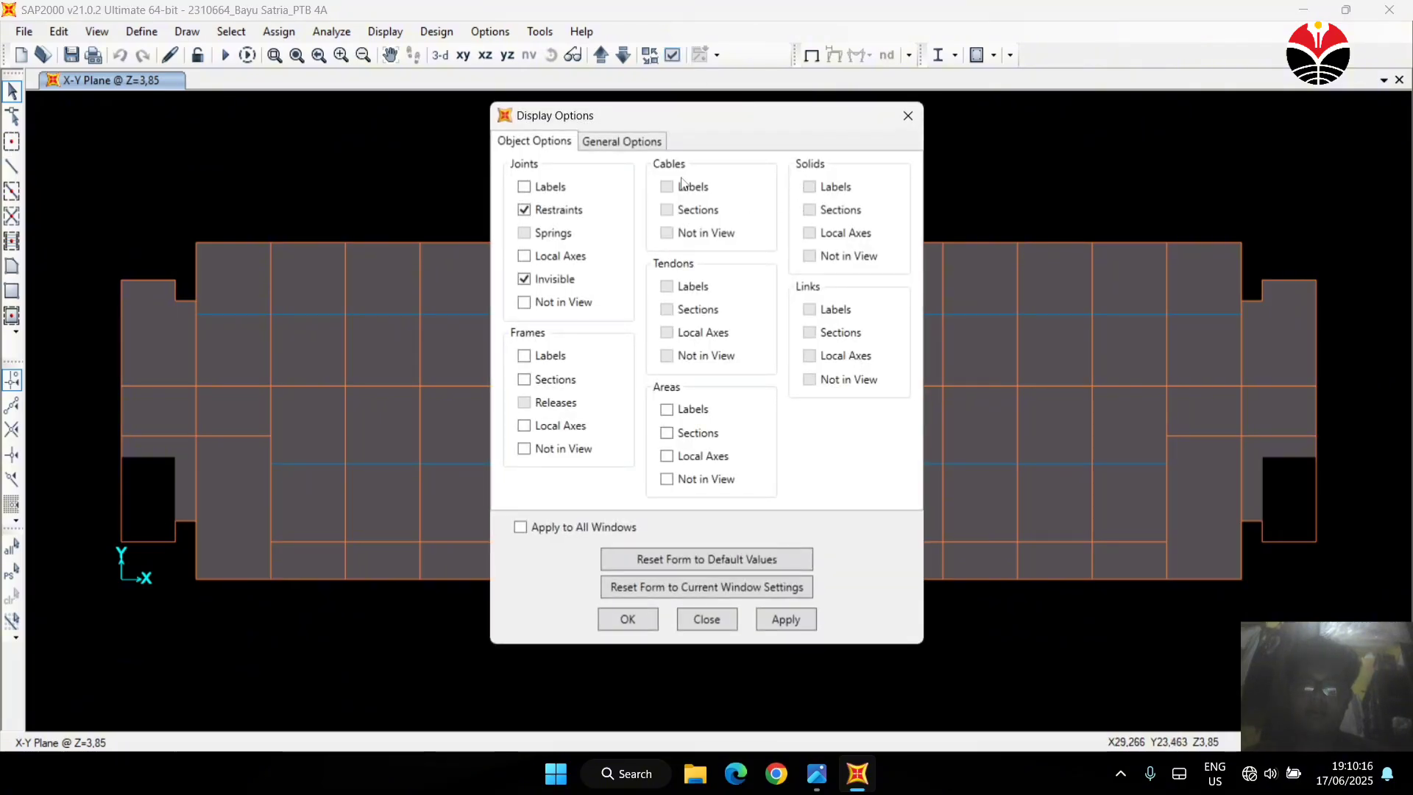
left_click(643, 142)
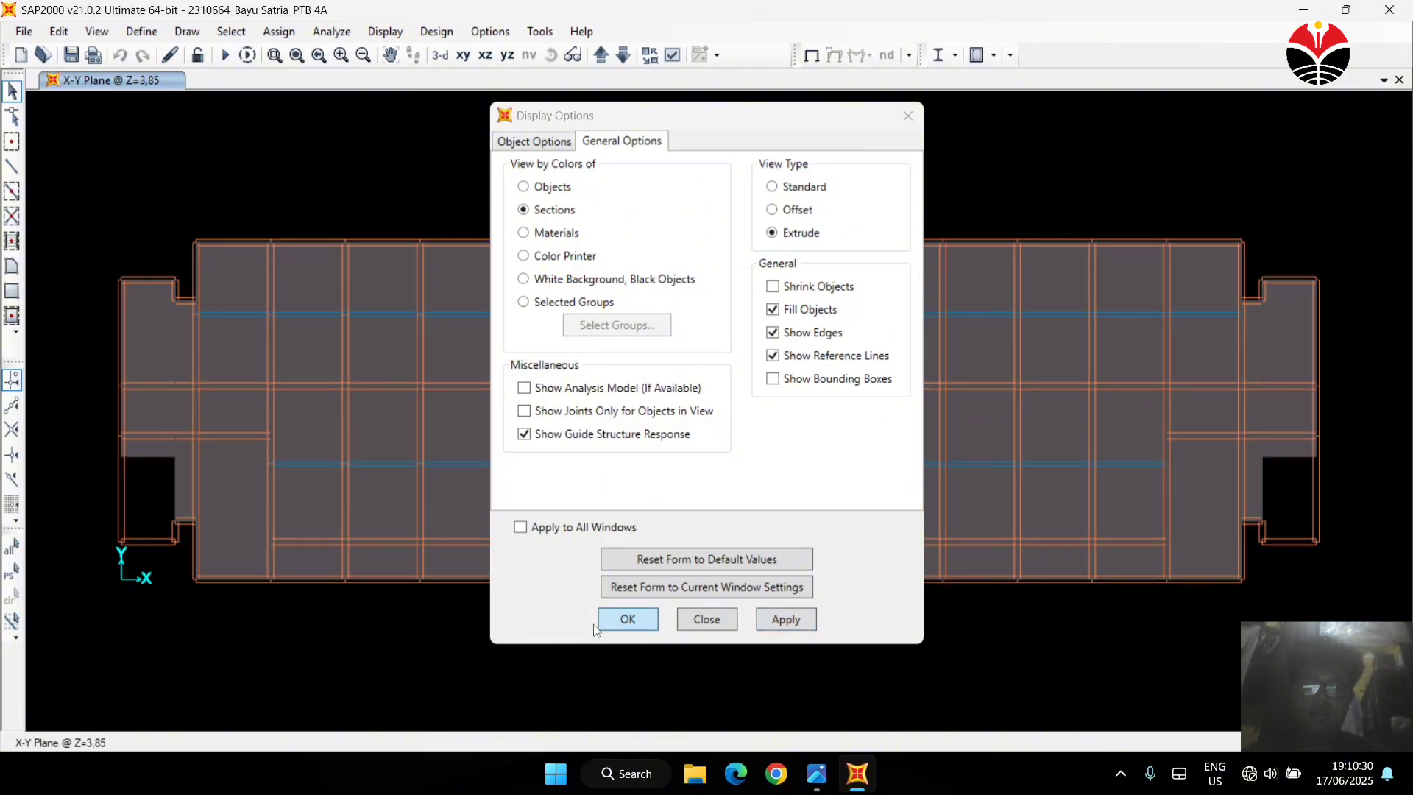
left_click(626, 619)
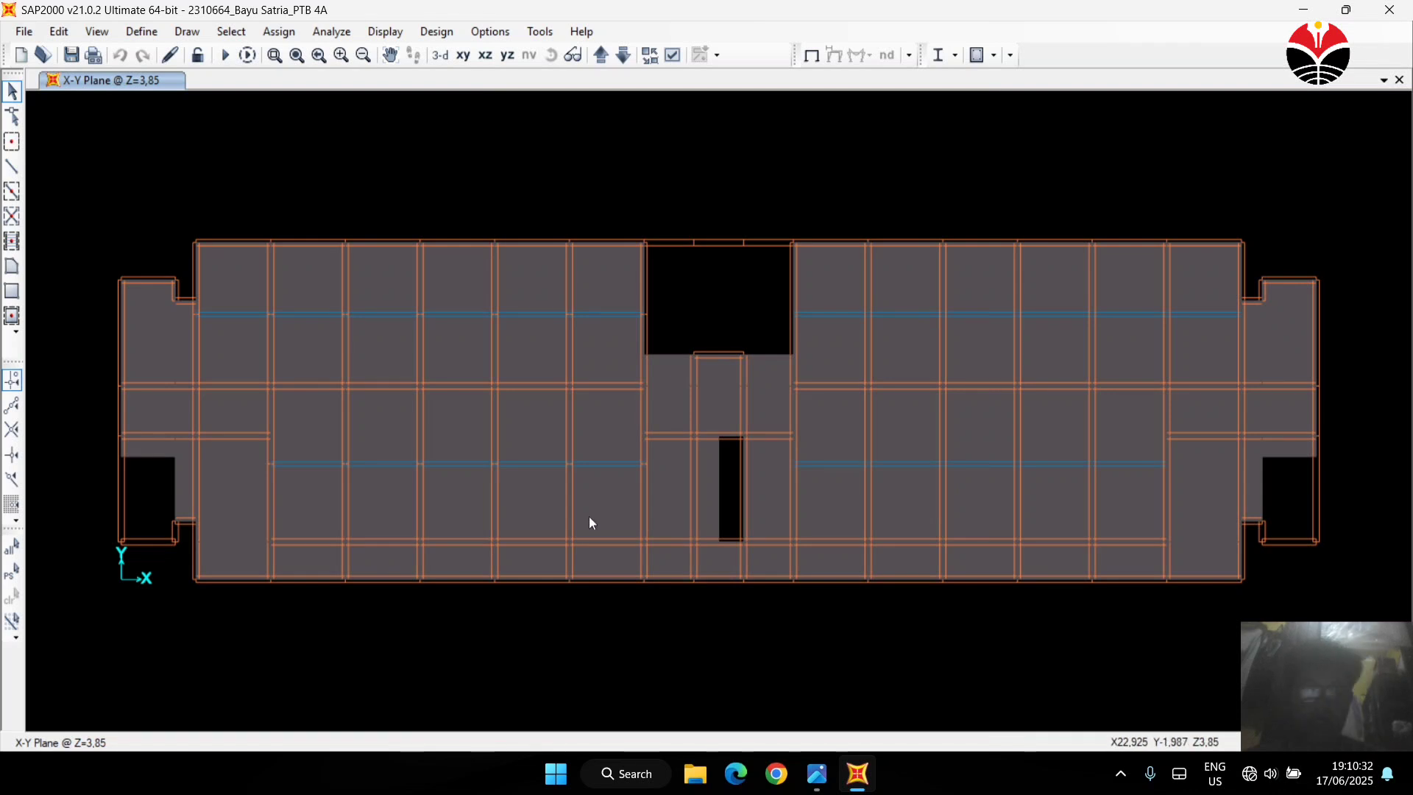
Inspect the extruded building in 3D from several angles, and return to the X-Y plan at Z=3,85
left_click(440, 58)
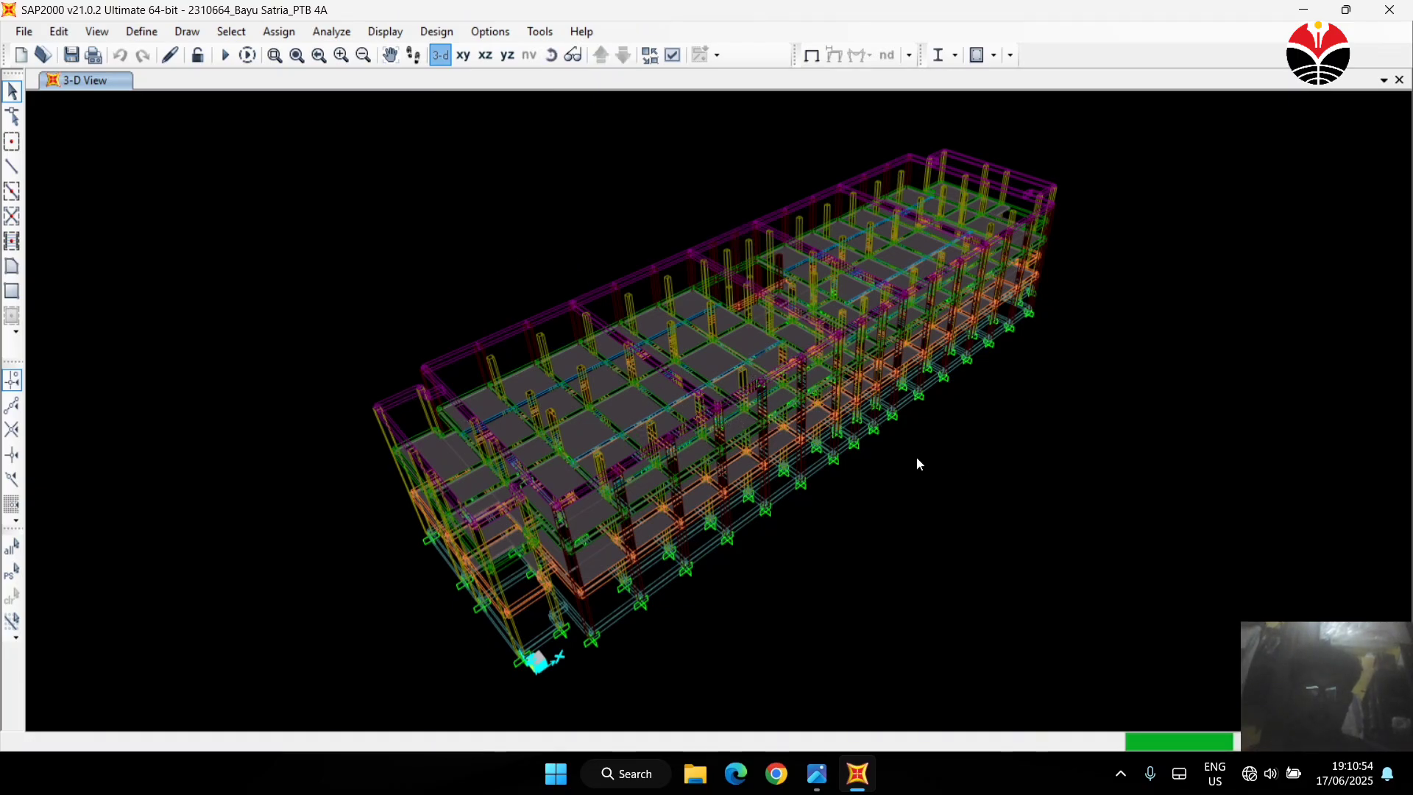
middle_click_drag(934, 410, 1055, 317, "shift")
middle_click_drag(1050, 407, 1015, 398, "shift")
middle_click_drag(1104, 401, 1088, 496, "shift")
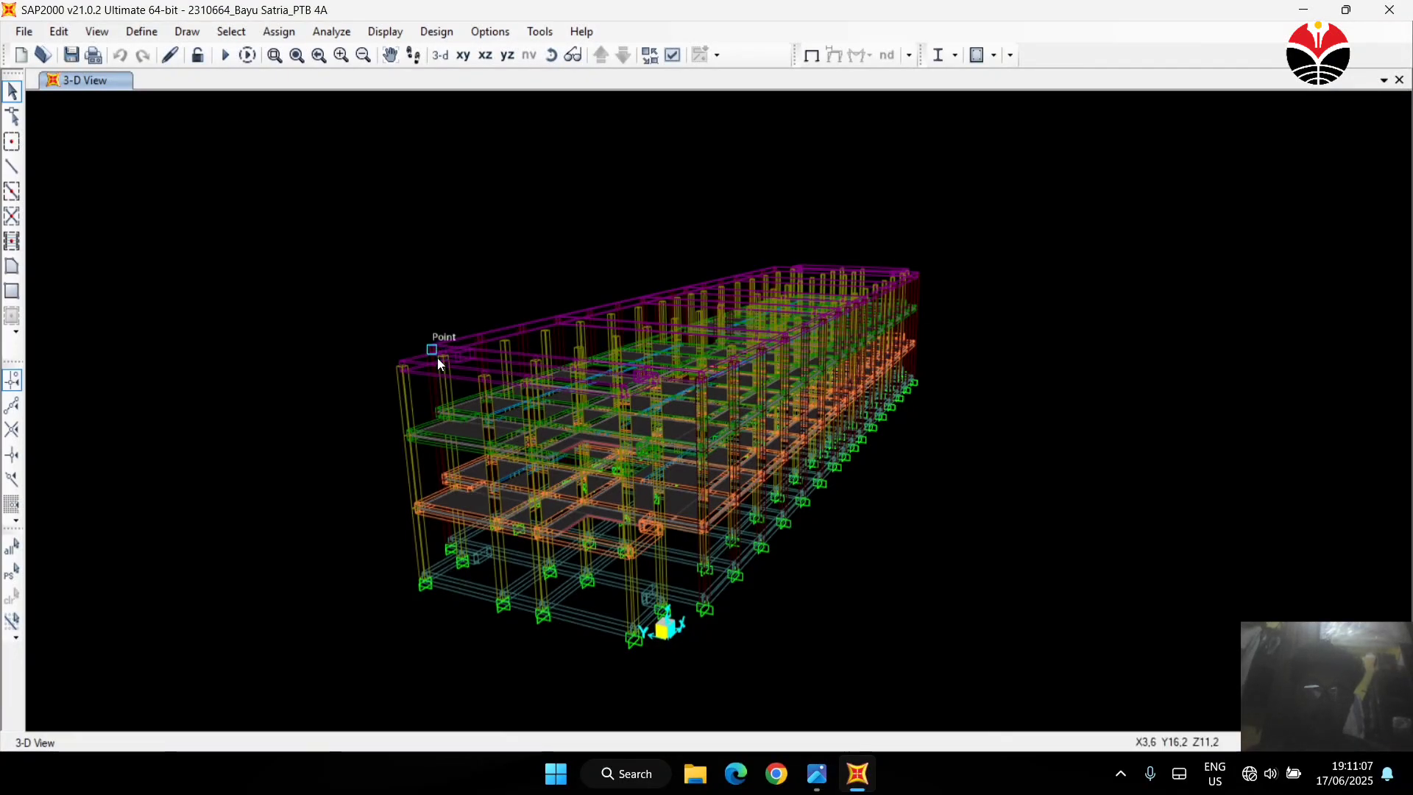
middle_click_drag(996, 475, 697, 444, "shift")
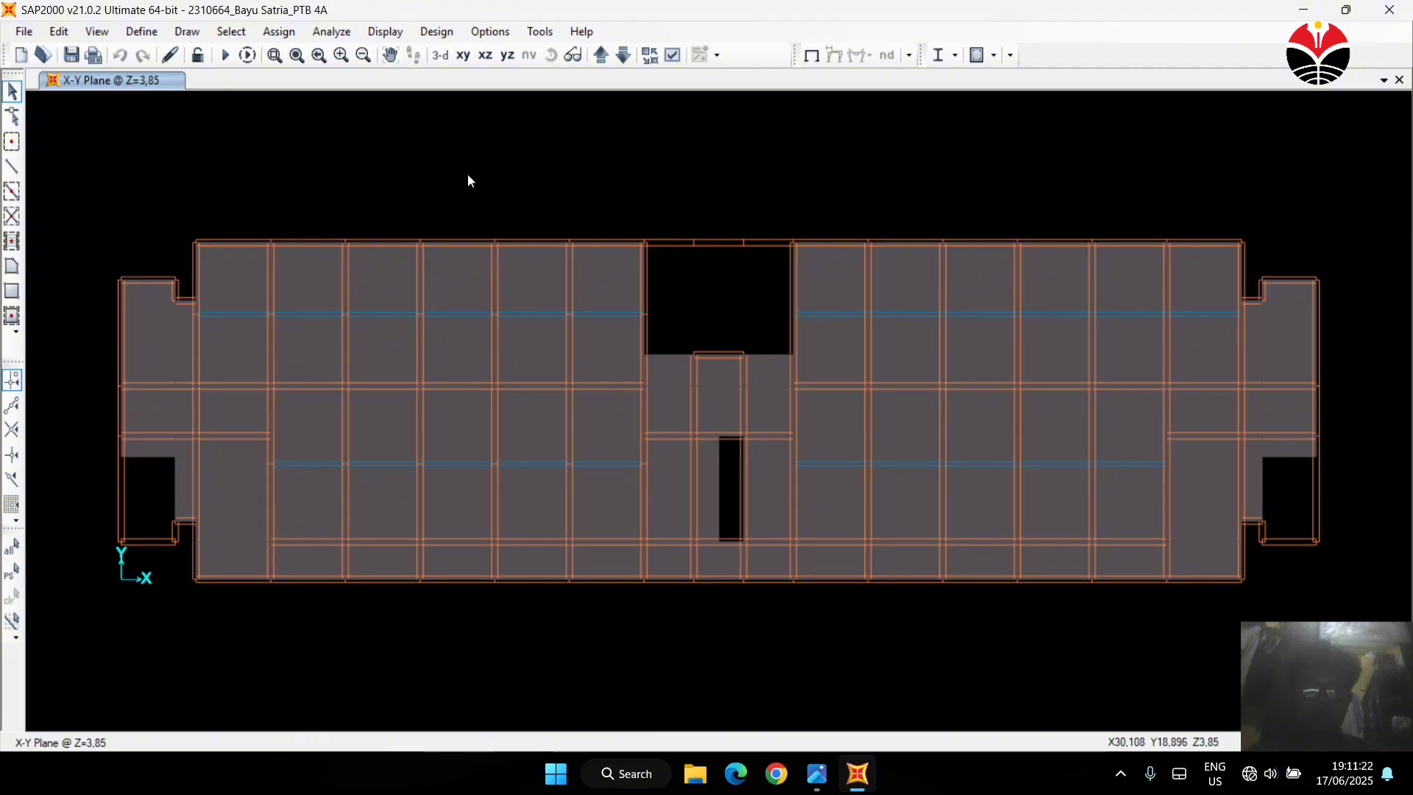
Confirm the analysis options with all six degrees of freedom UX, UY, UZ, RX, RY and RZ available
left_click(331, 31)
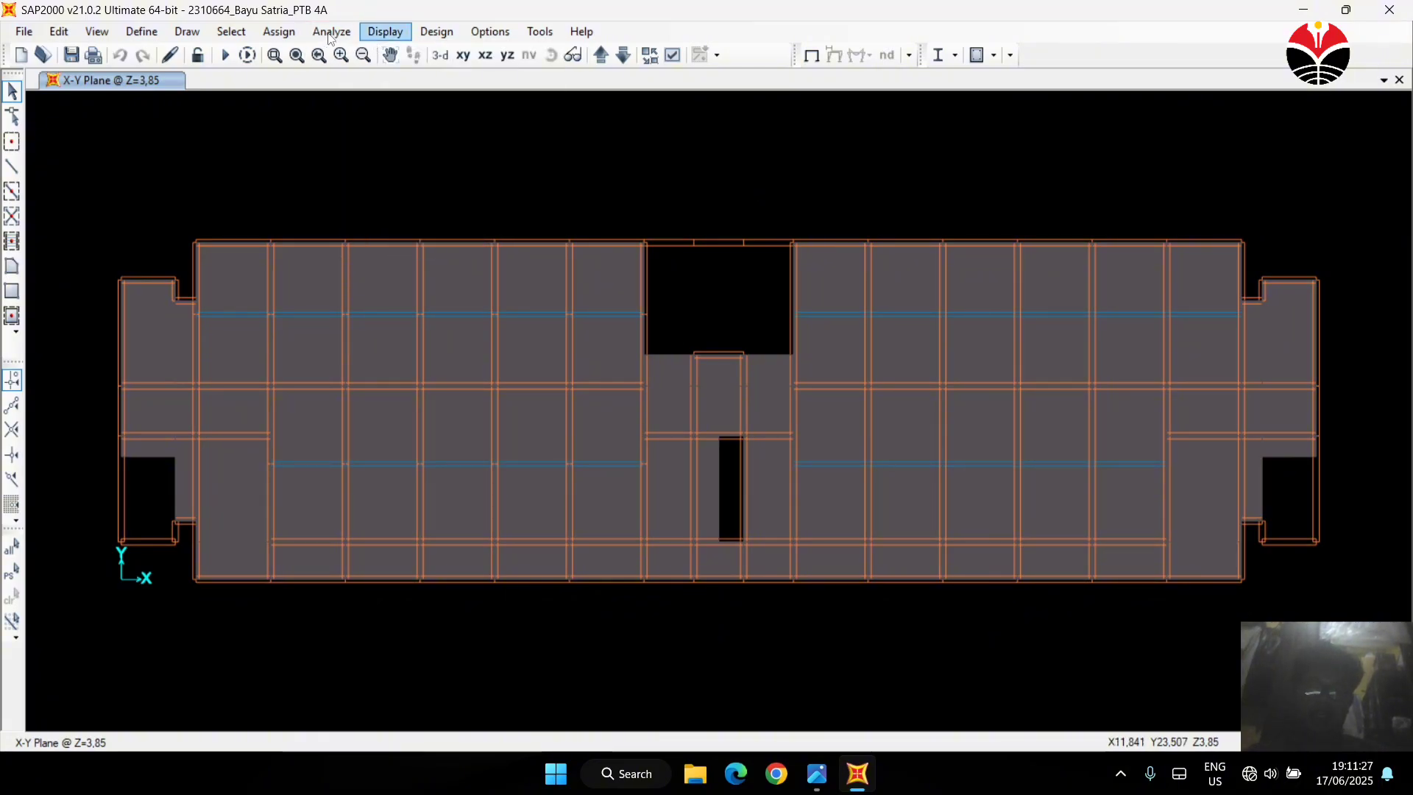
left_click(330, 35)
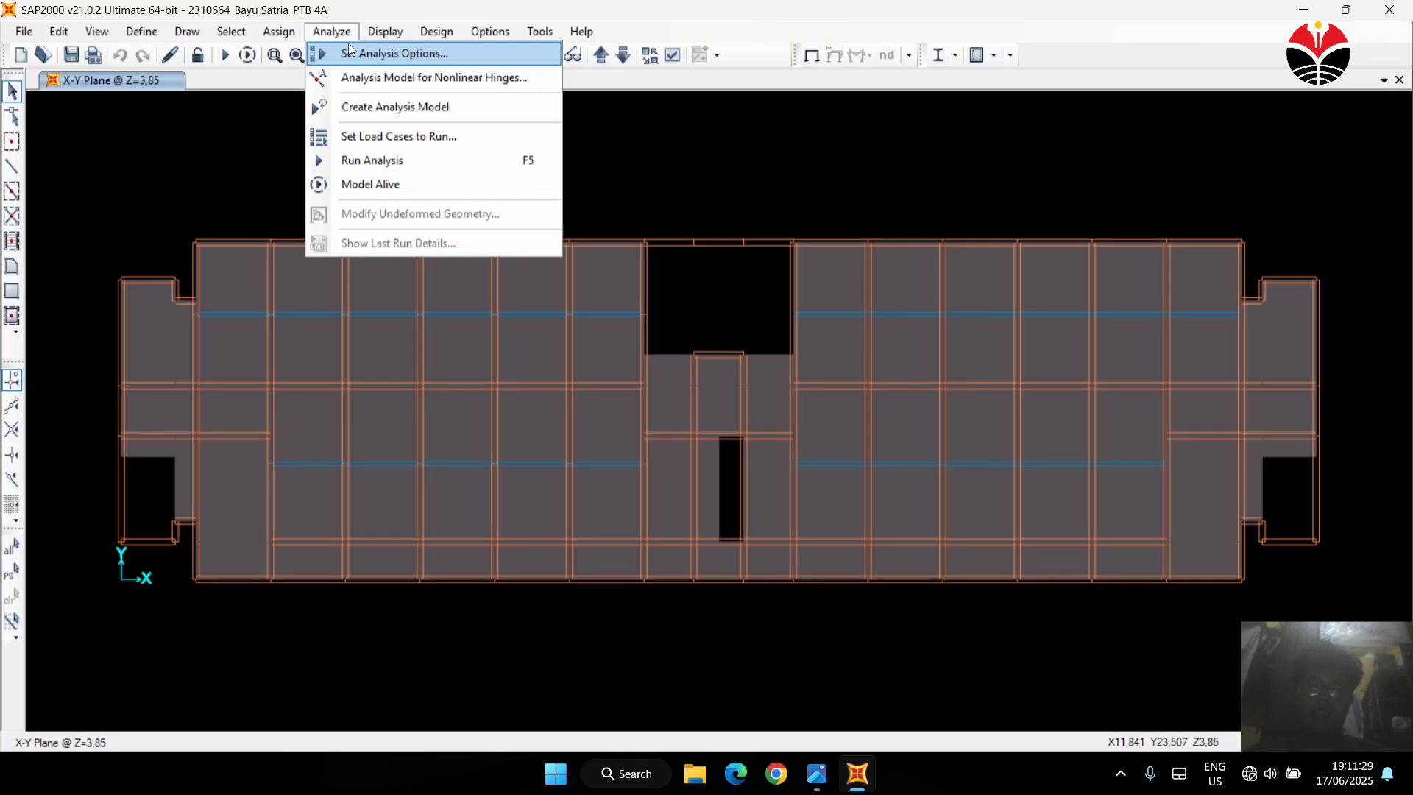
left_click(394, 53)
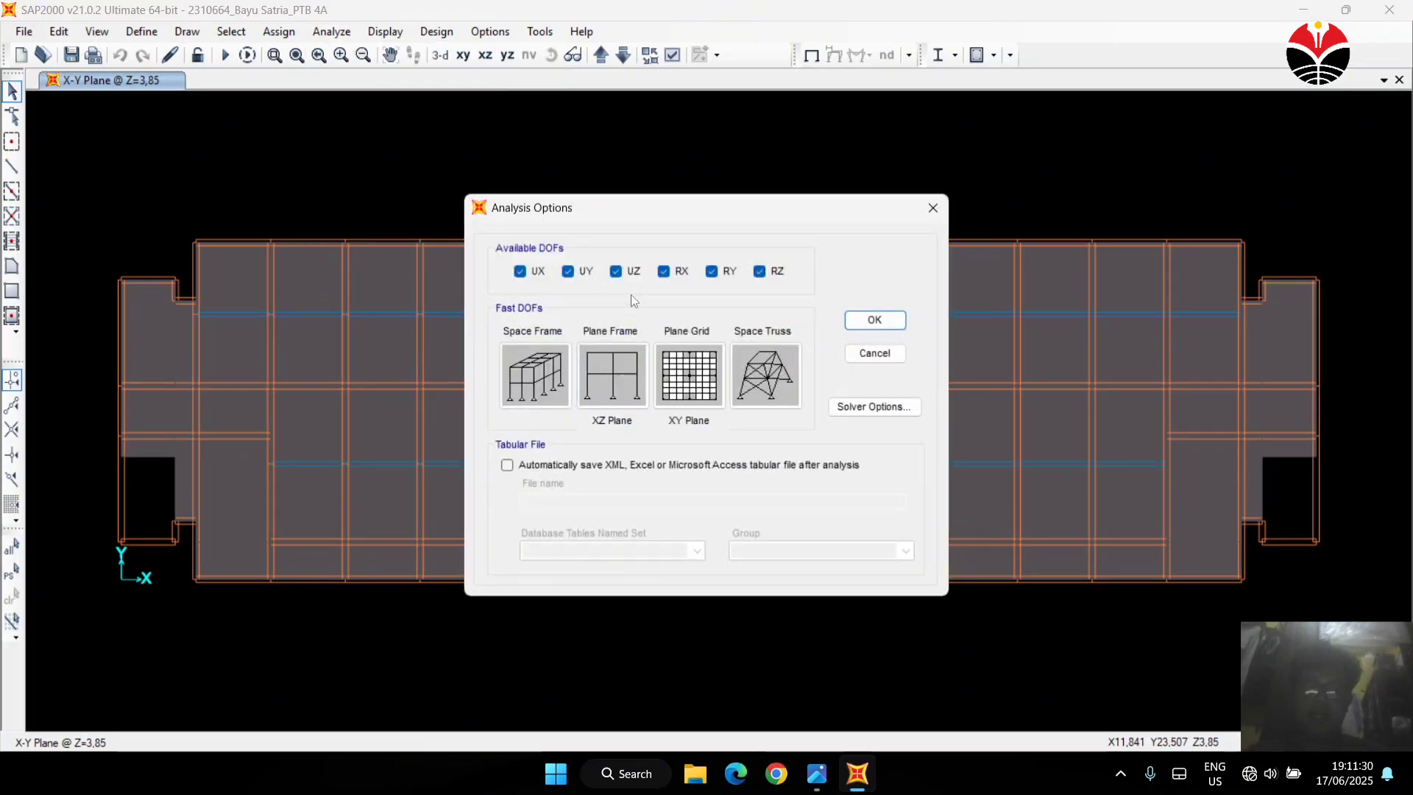
left_click(847, 320)
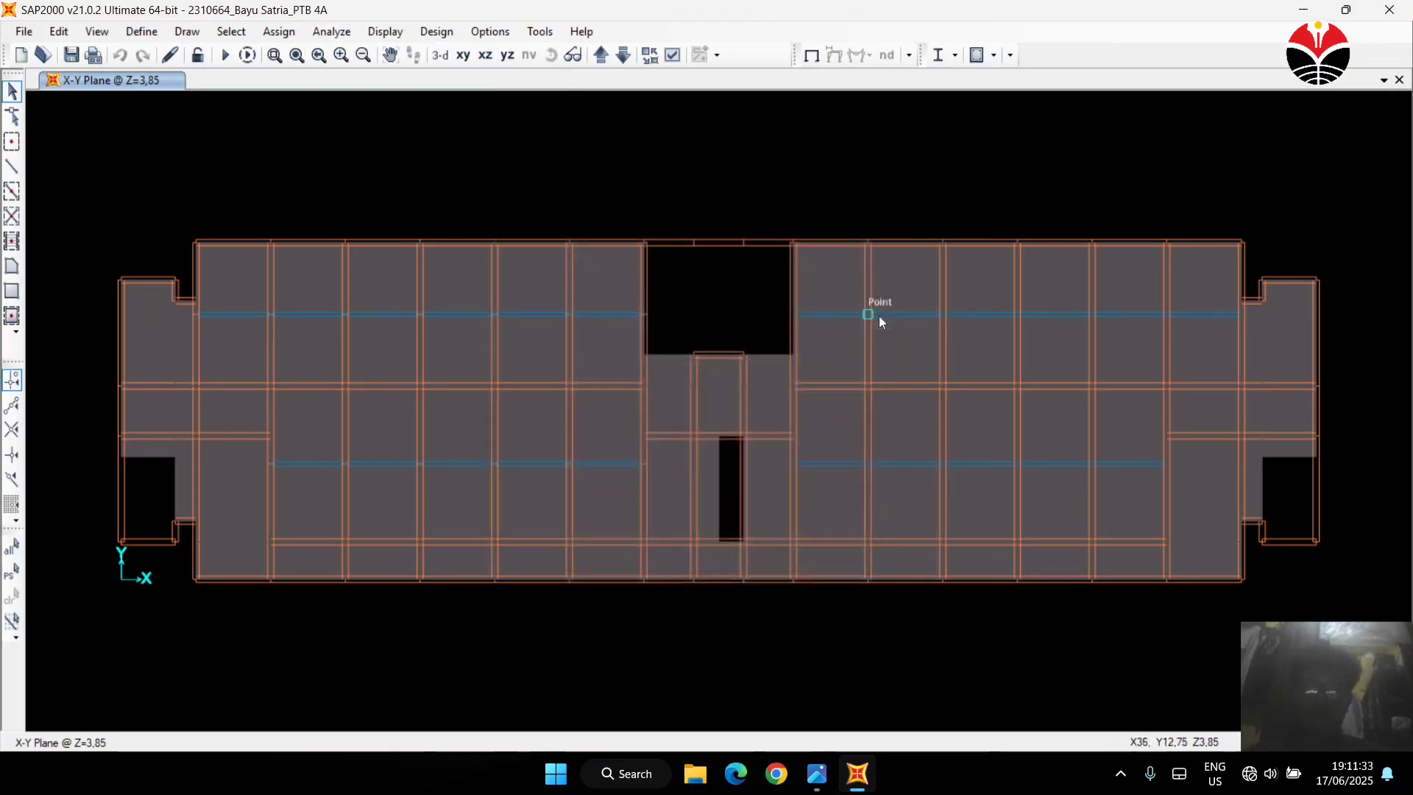
Run the analysis for the DEAD and LIVE load cases, leaving MODAL, SIDL and LIVE1 out of the run
left_click(331, 31)
left_click(370, 161)
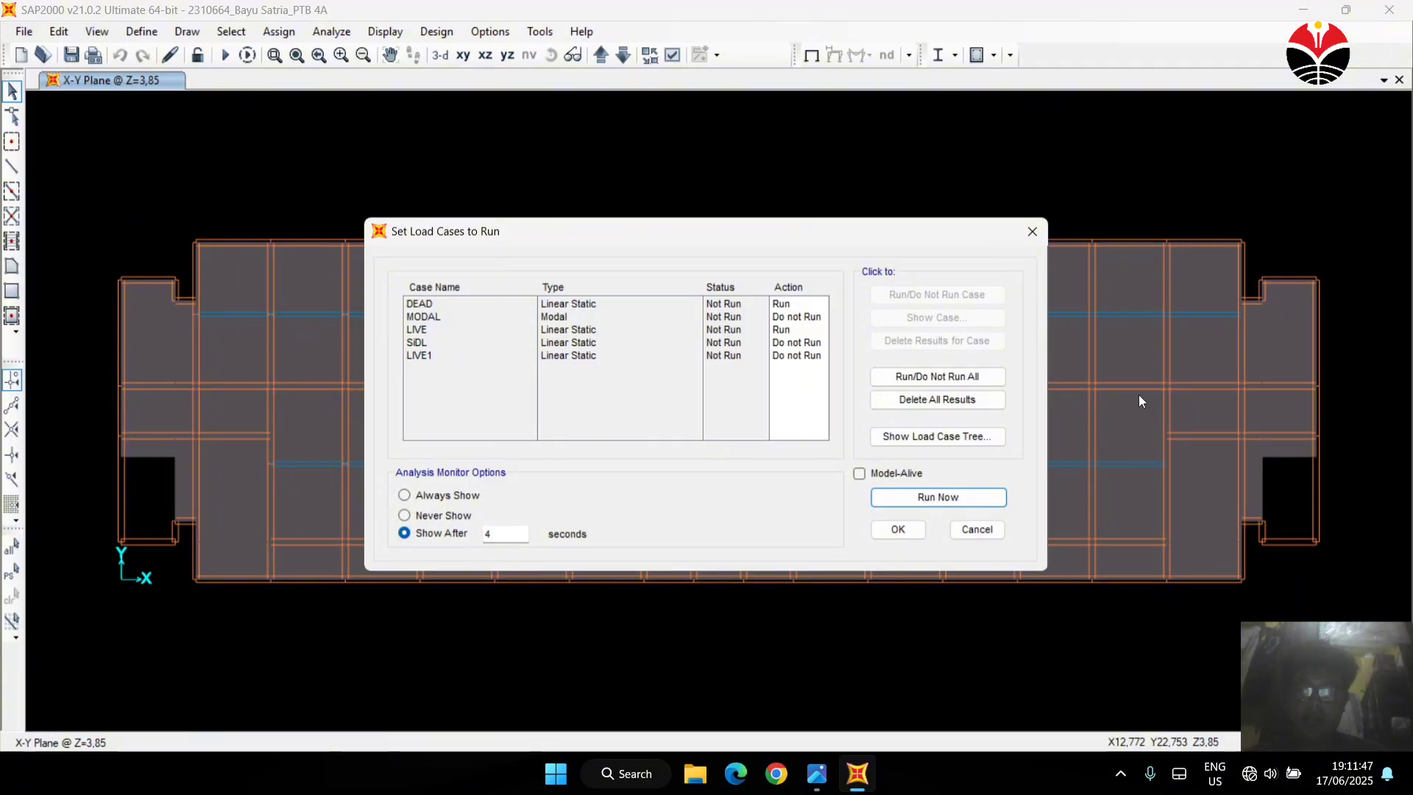
left_click(939, 498)
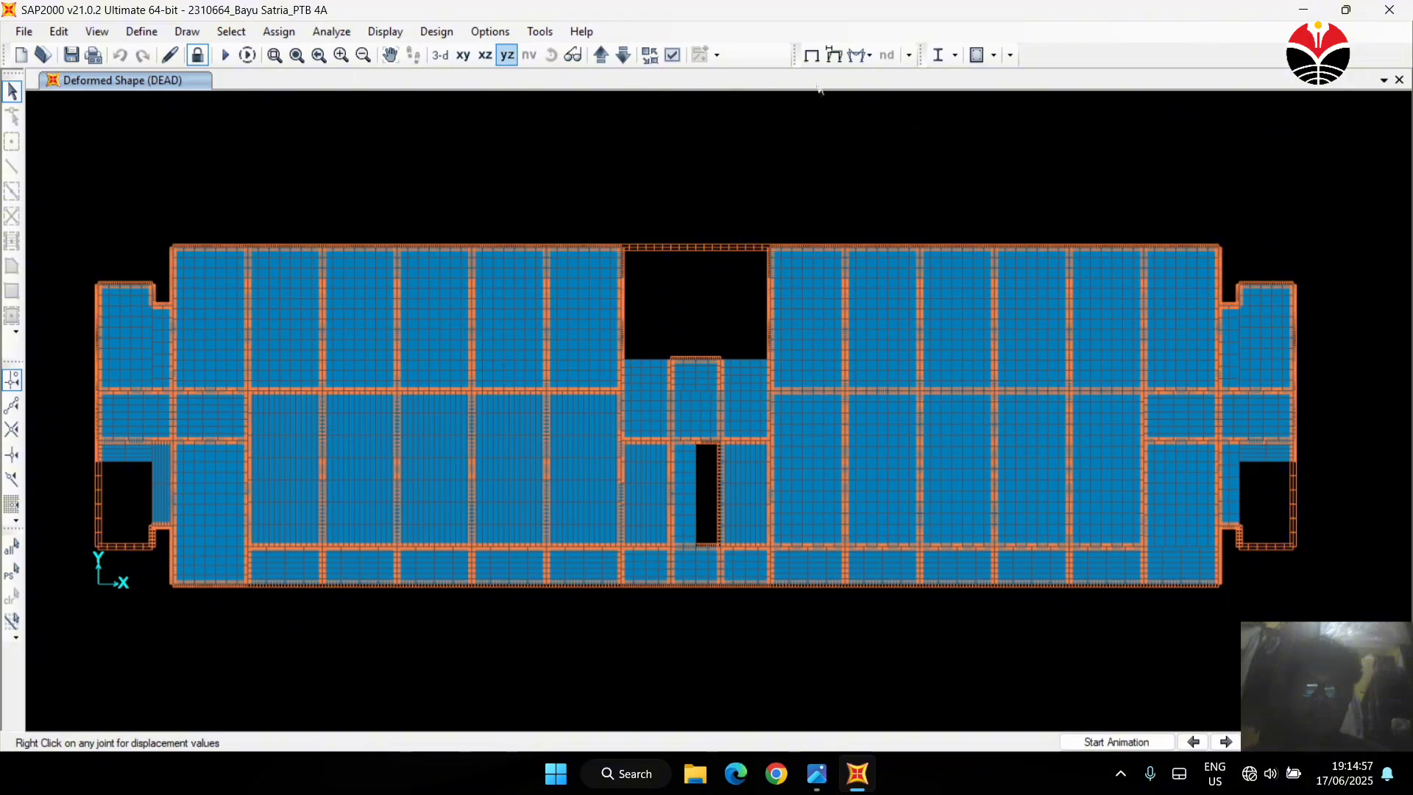
Display the shell resultant force diagram of component M11 for the 1,2 DL + 1,6 LL combination
left_click(864, 55)
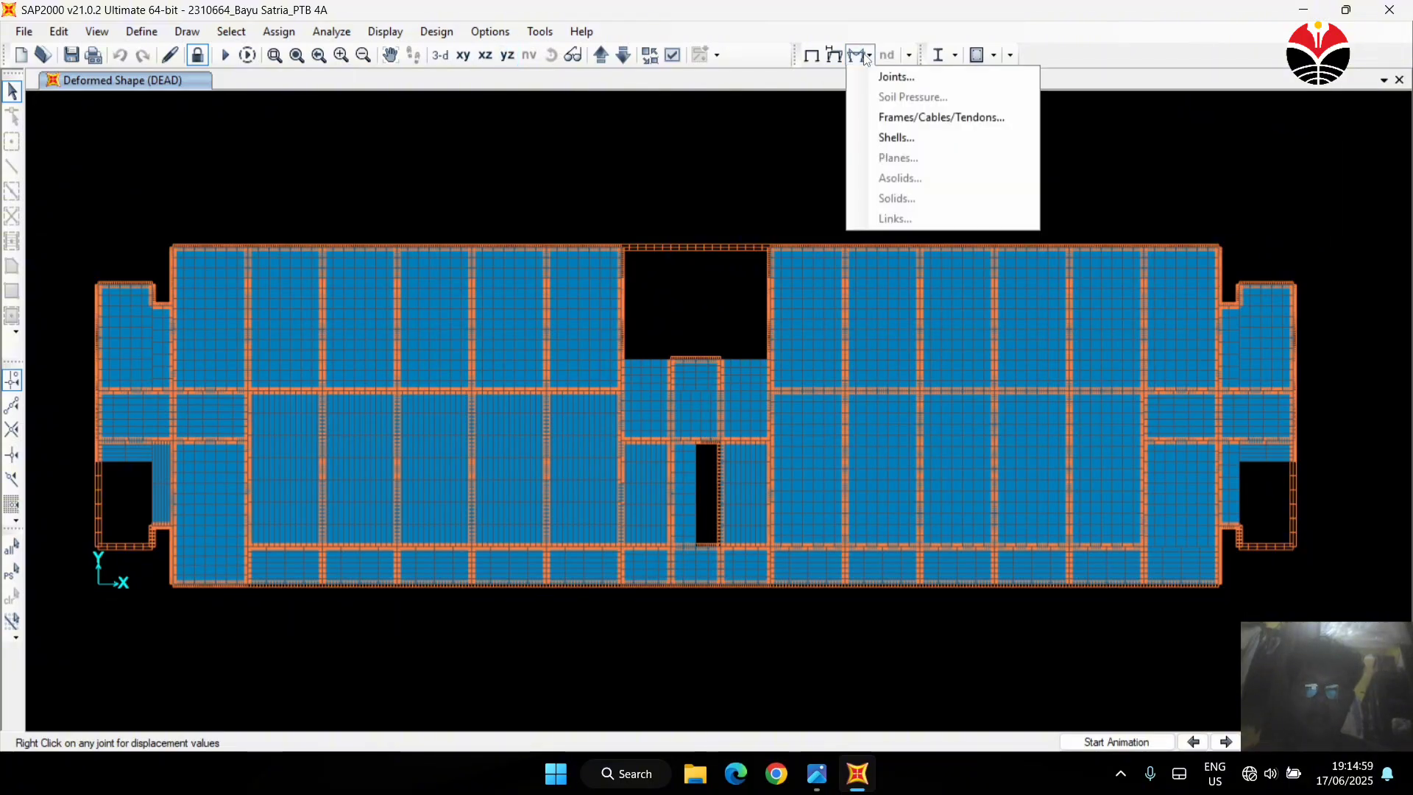
left_click(867, 57)
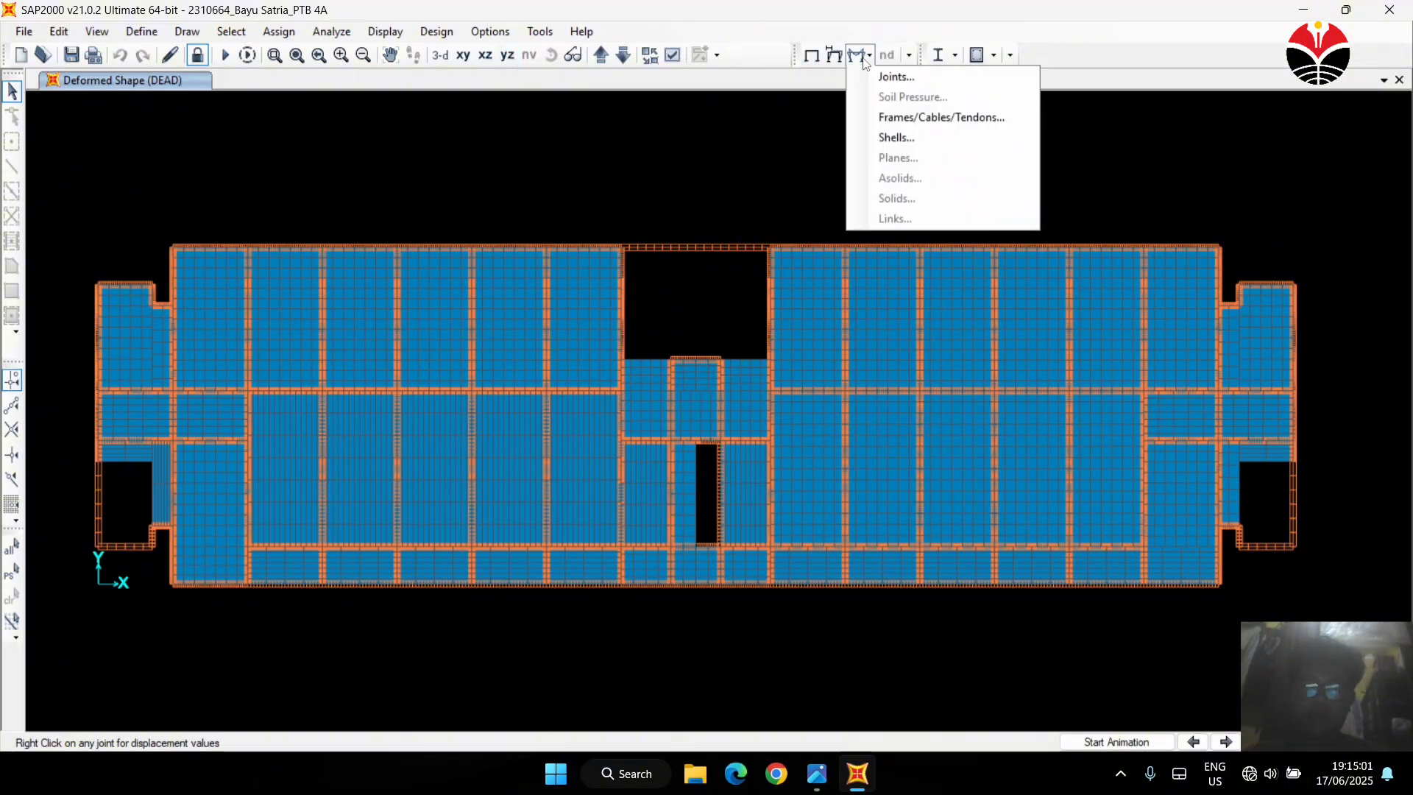
left_click(911, 136)
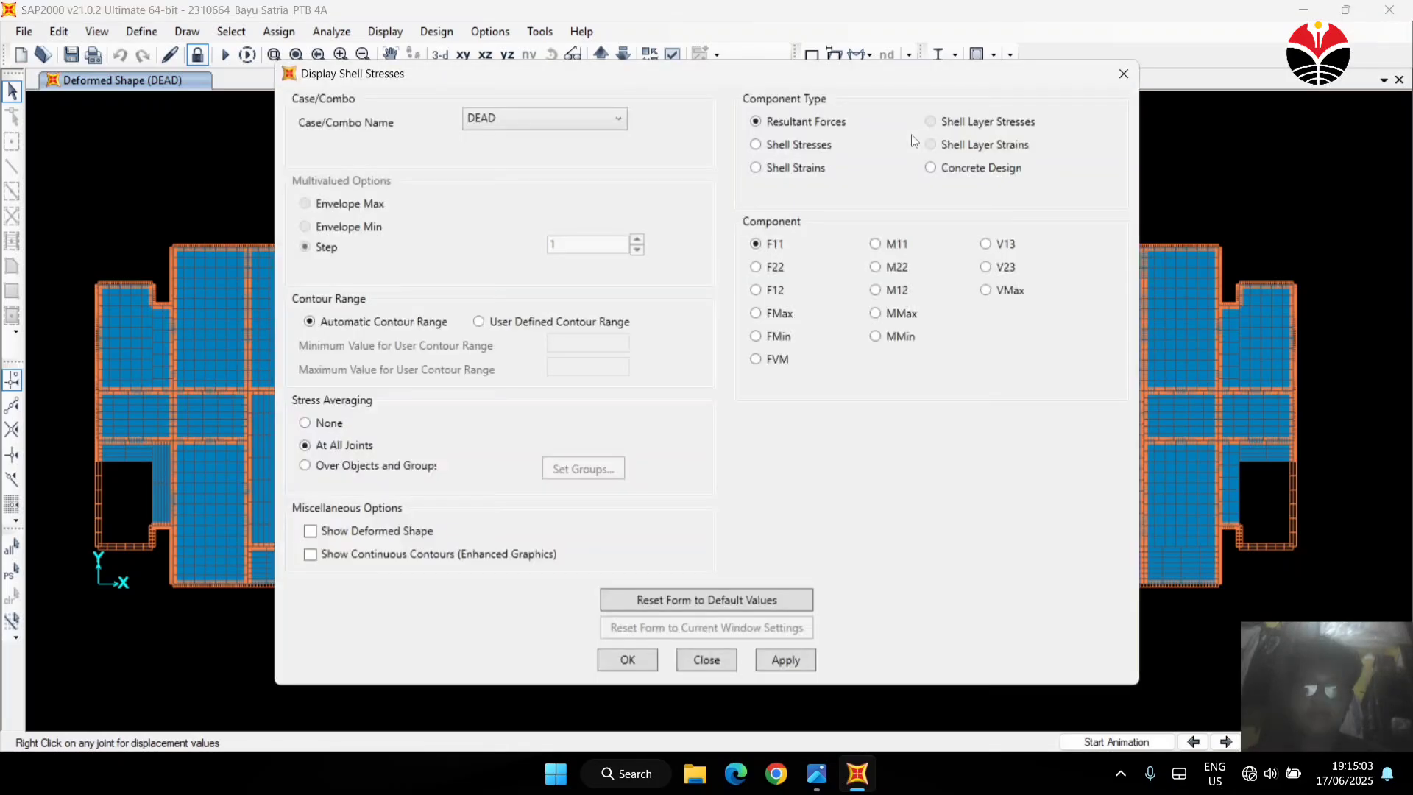
left_click(580, 124)
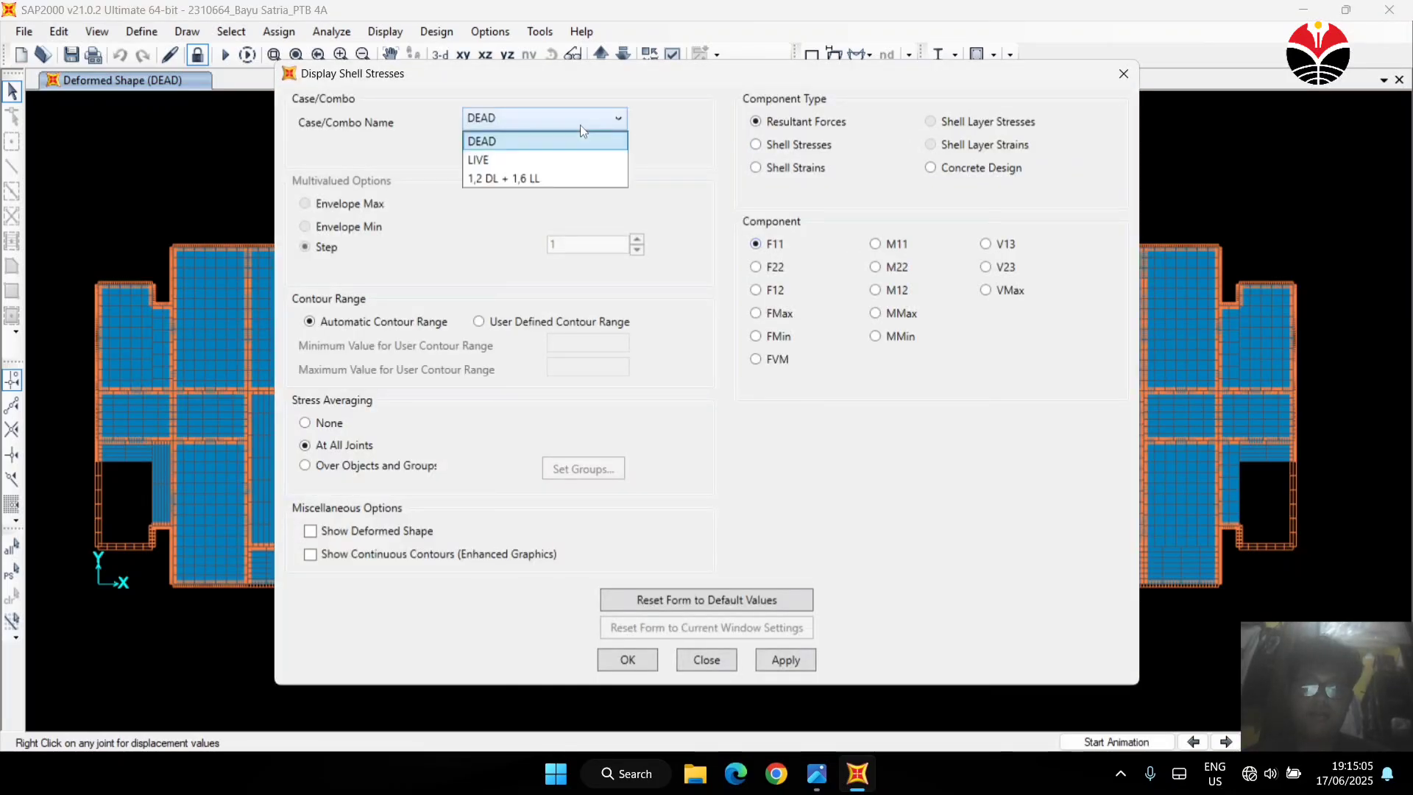
left_click(578, 179)
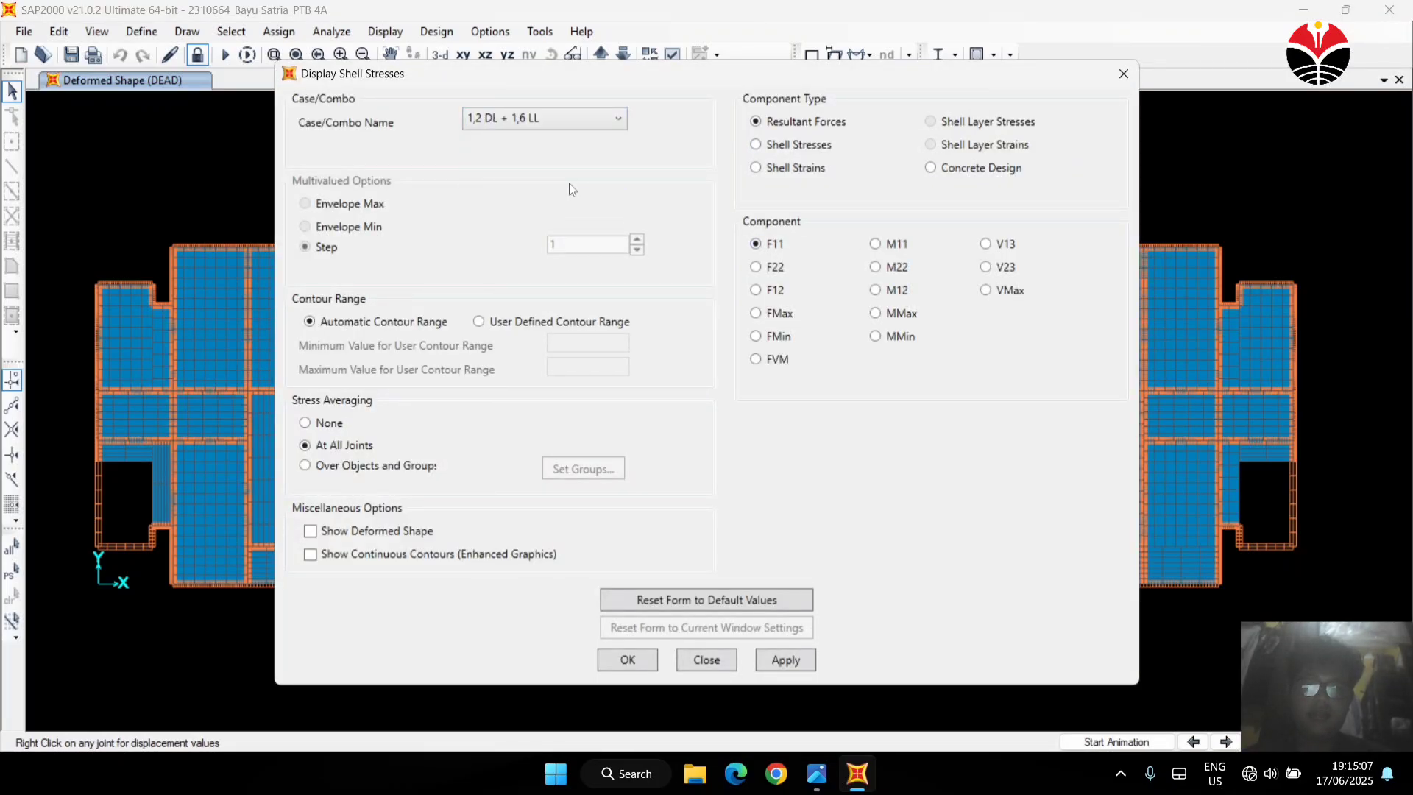
left_click(877, 243)
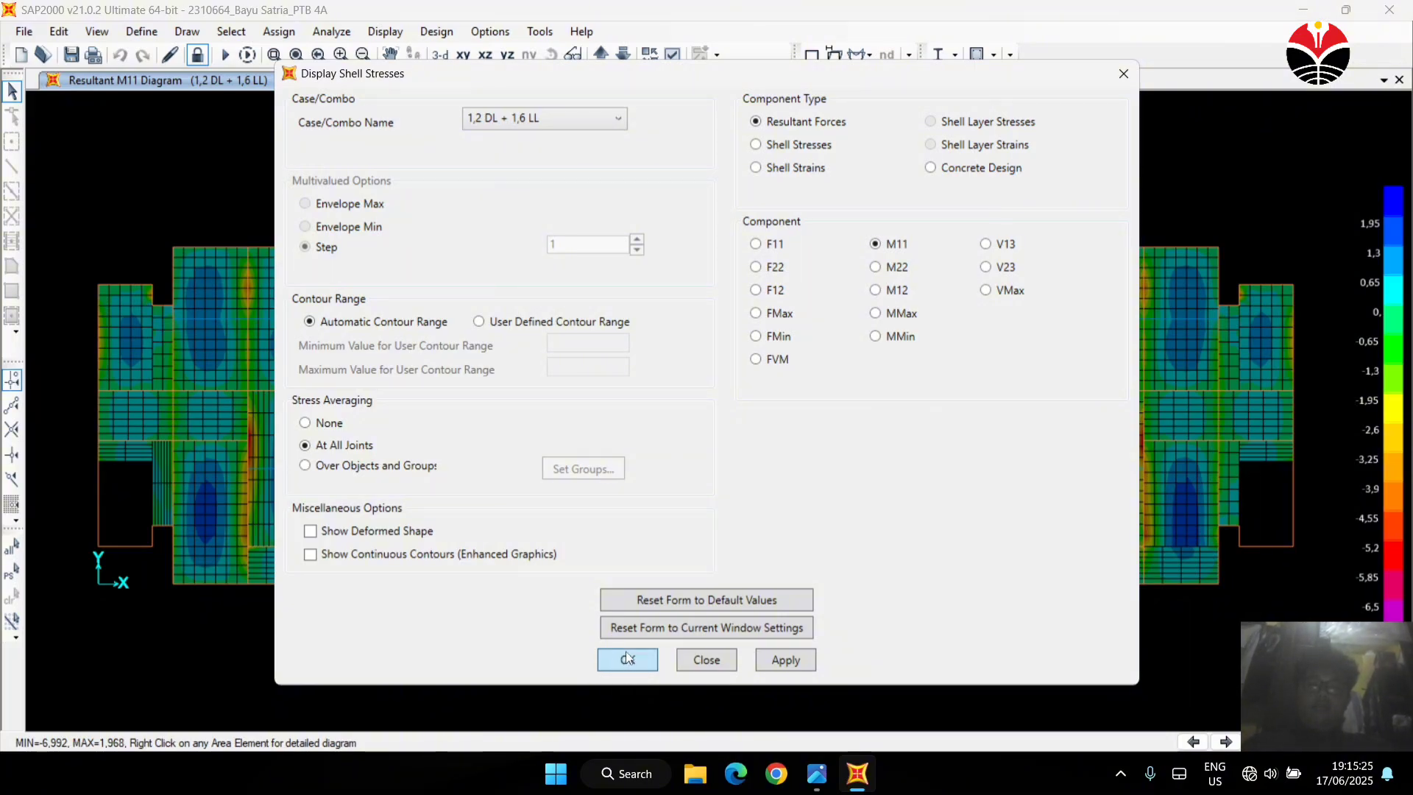
left_click(626, 652)
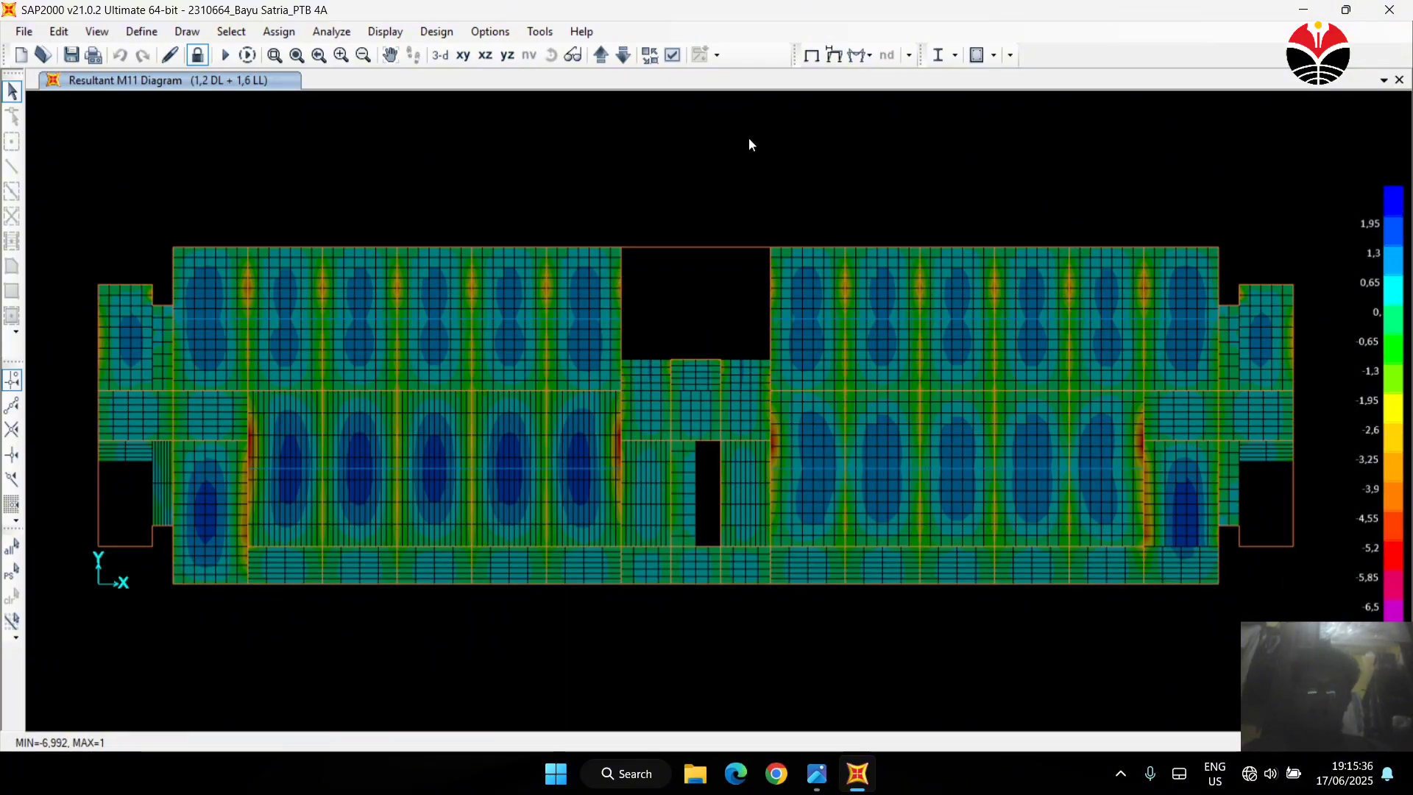
mouse_move(749, 138)
middle_mouse_down()
mouse_move(761, 174)
mouse_move(745, 150)
middle_mouse_up()
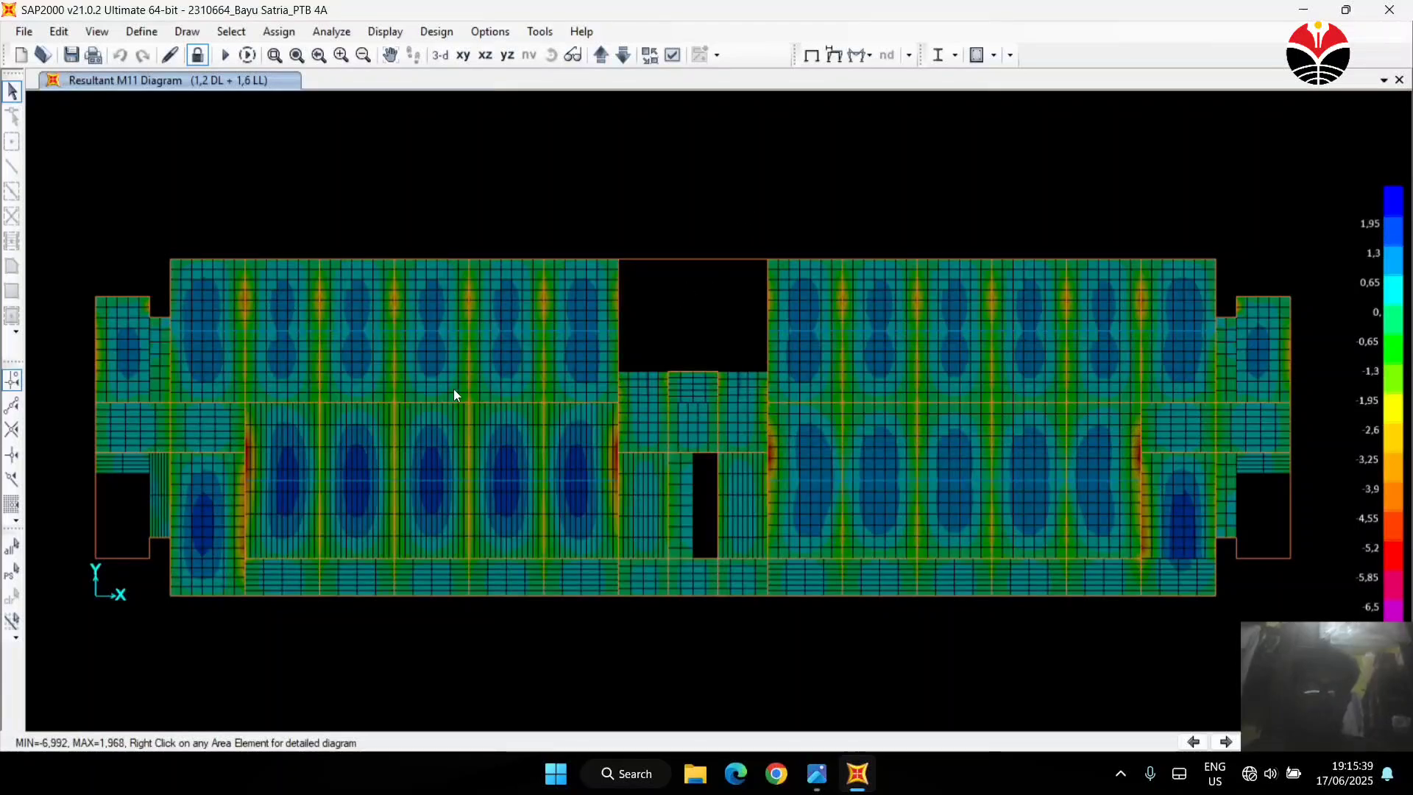
Switch the shell resultant force diagram to component M22 for the 1,2 DL + 1,6 LL combination
left_click(872, 54)
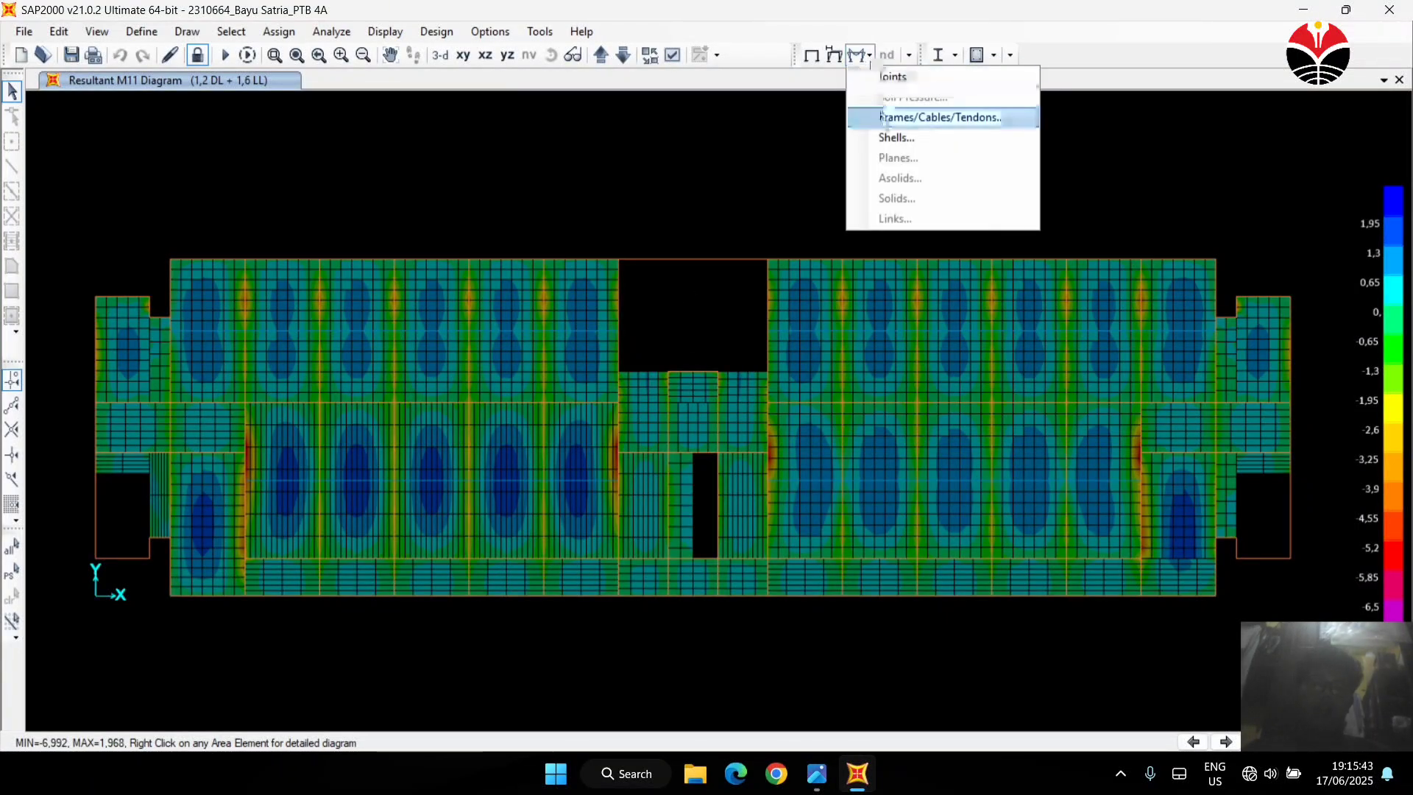
left_click(891, 137)
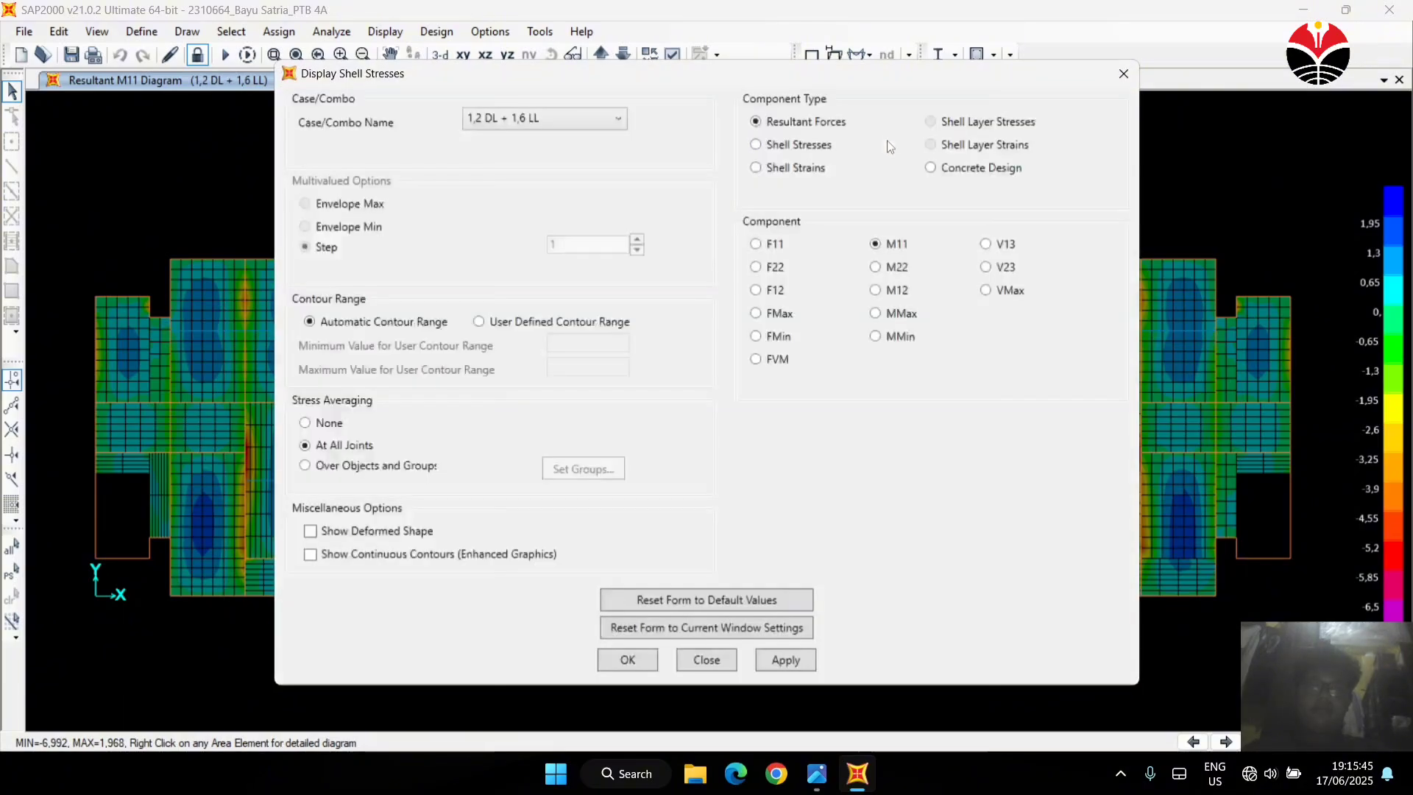
left_click(888, 268)
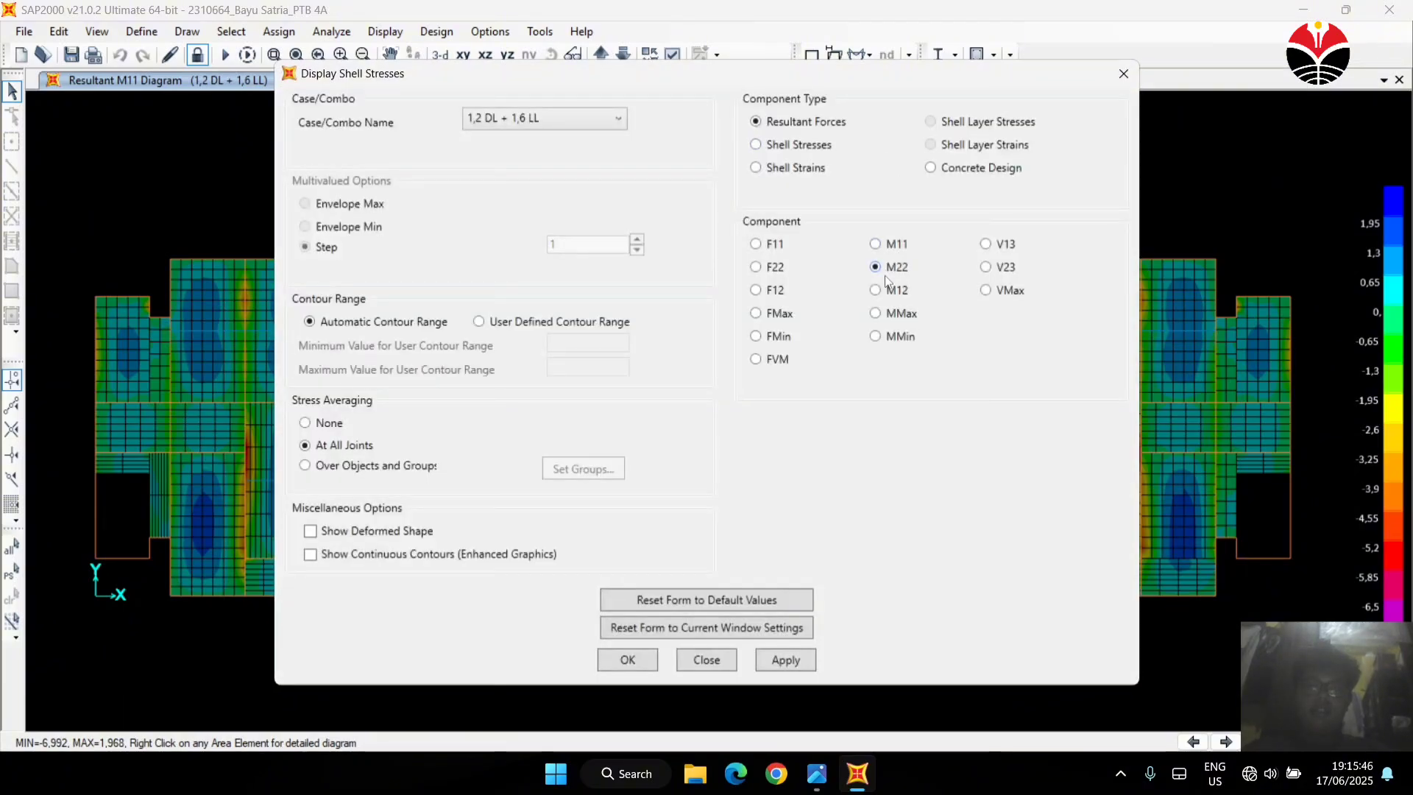
left_click(779, 658)
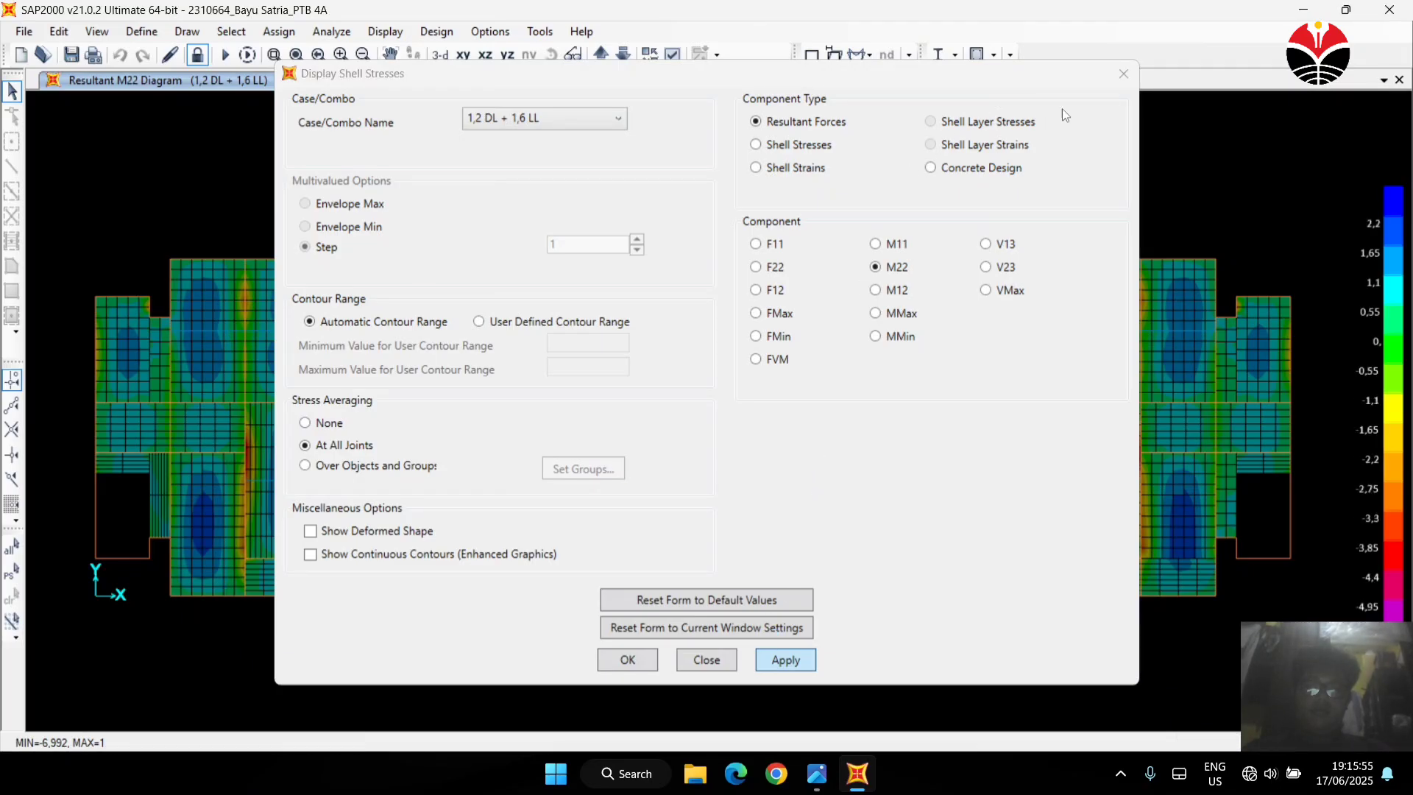
left_click(1120, 75)
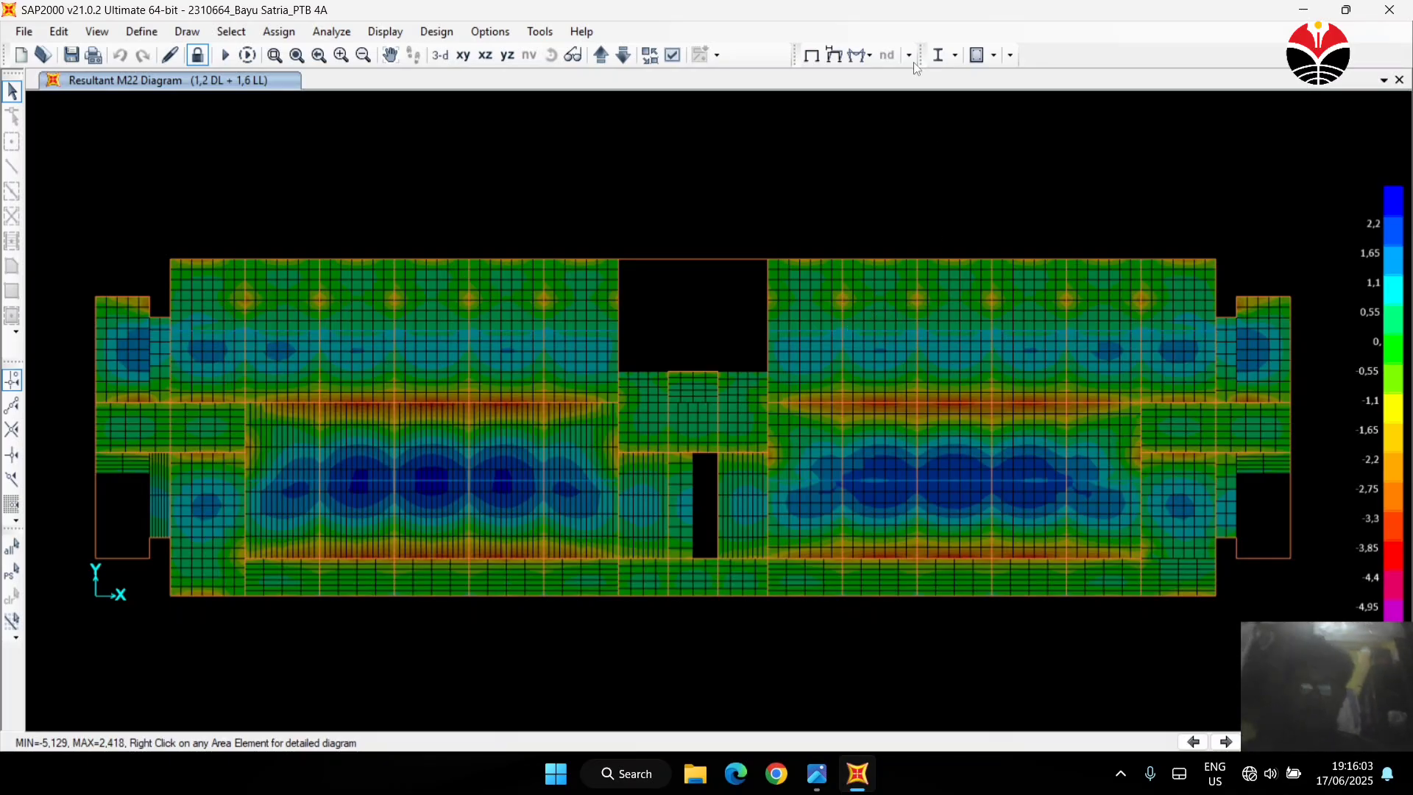
Show the shell M11 diagram for 1,2 DL + 1,6 LL again, this time with the deformed shape enabled
left_click(871, 52)
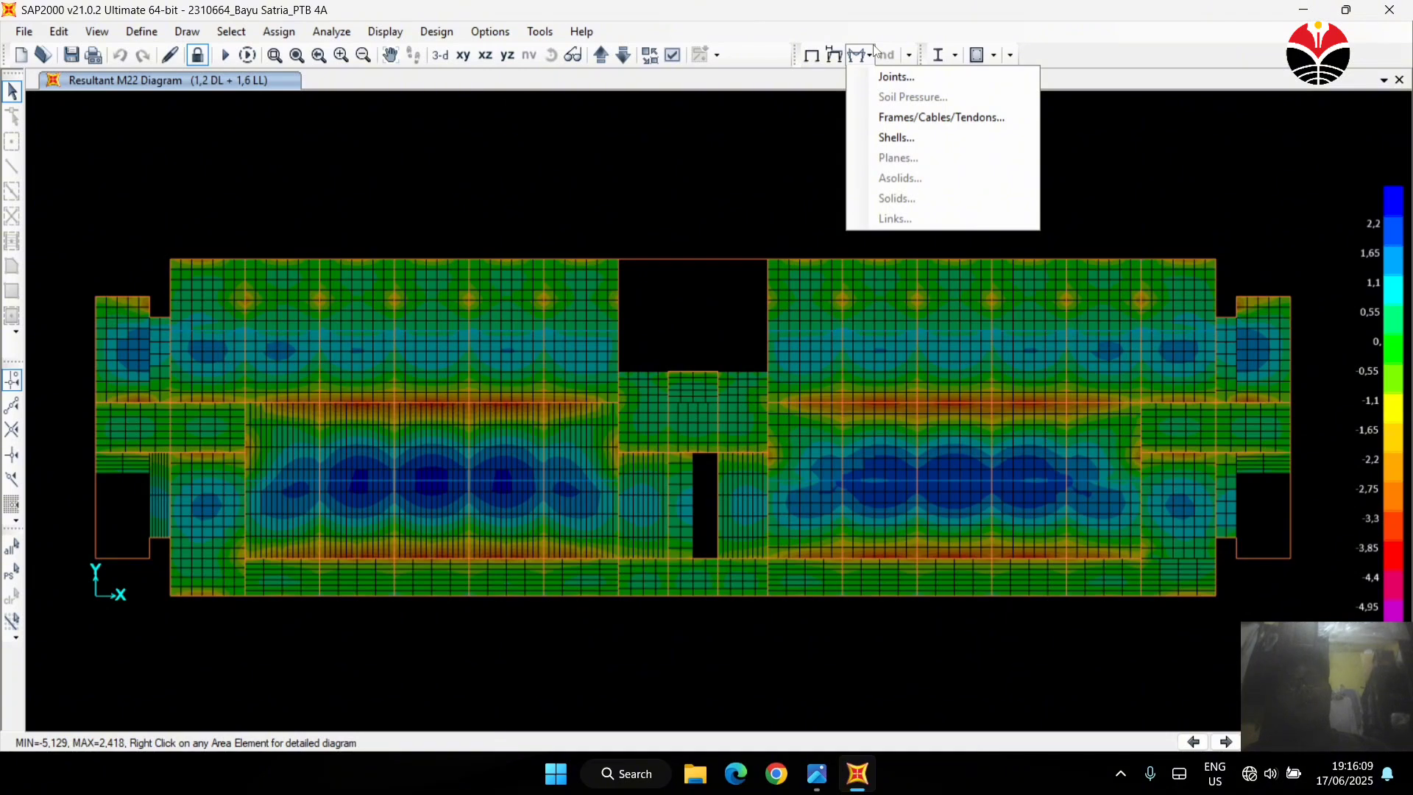
left_click(895, 137)
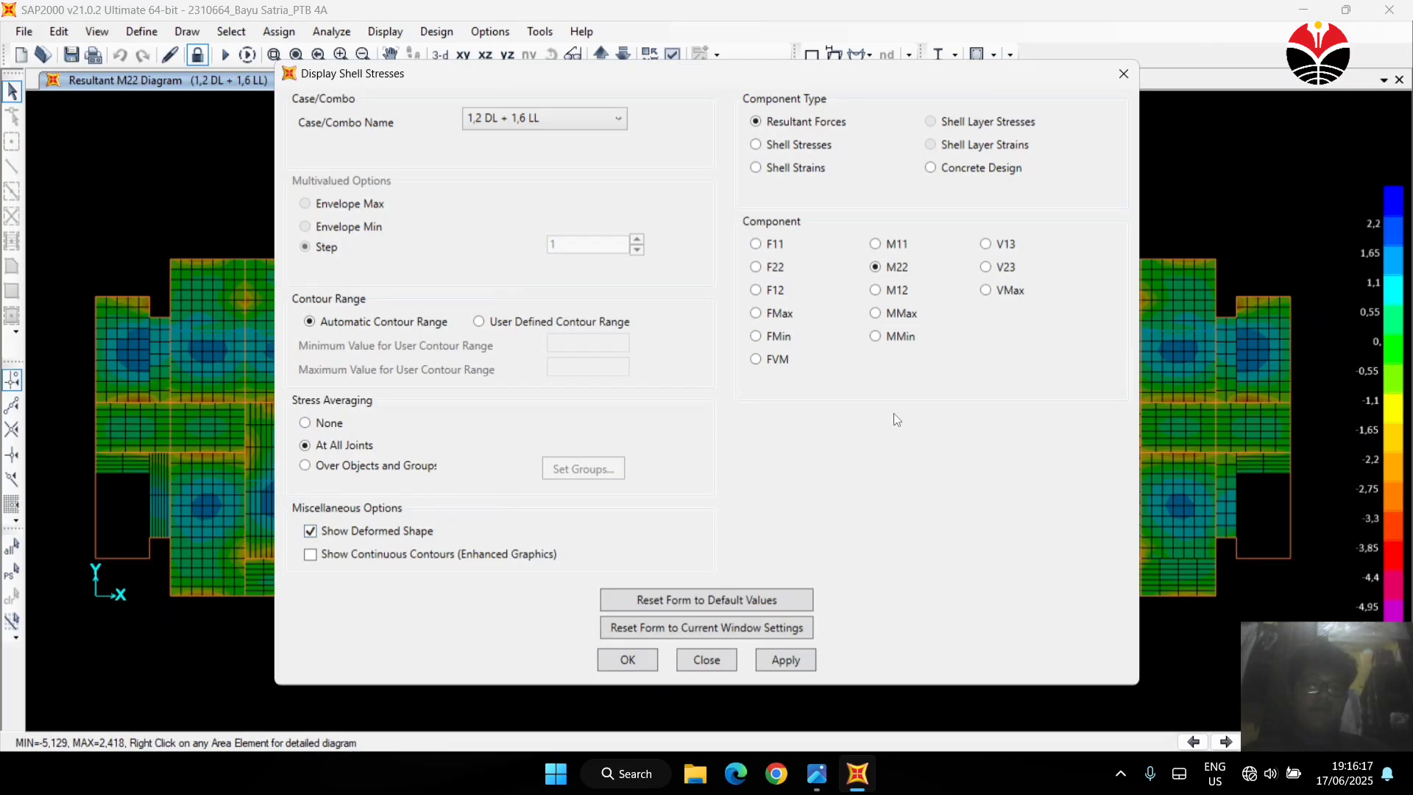
left_click(766, 658)
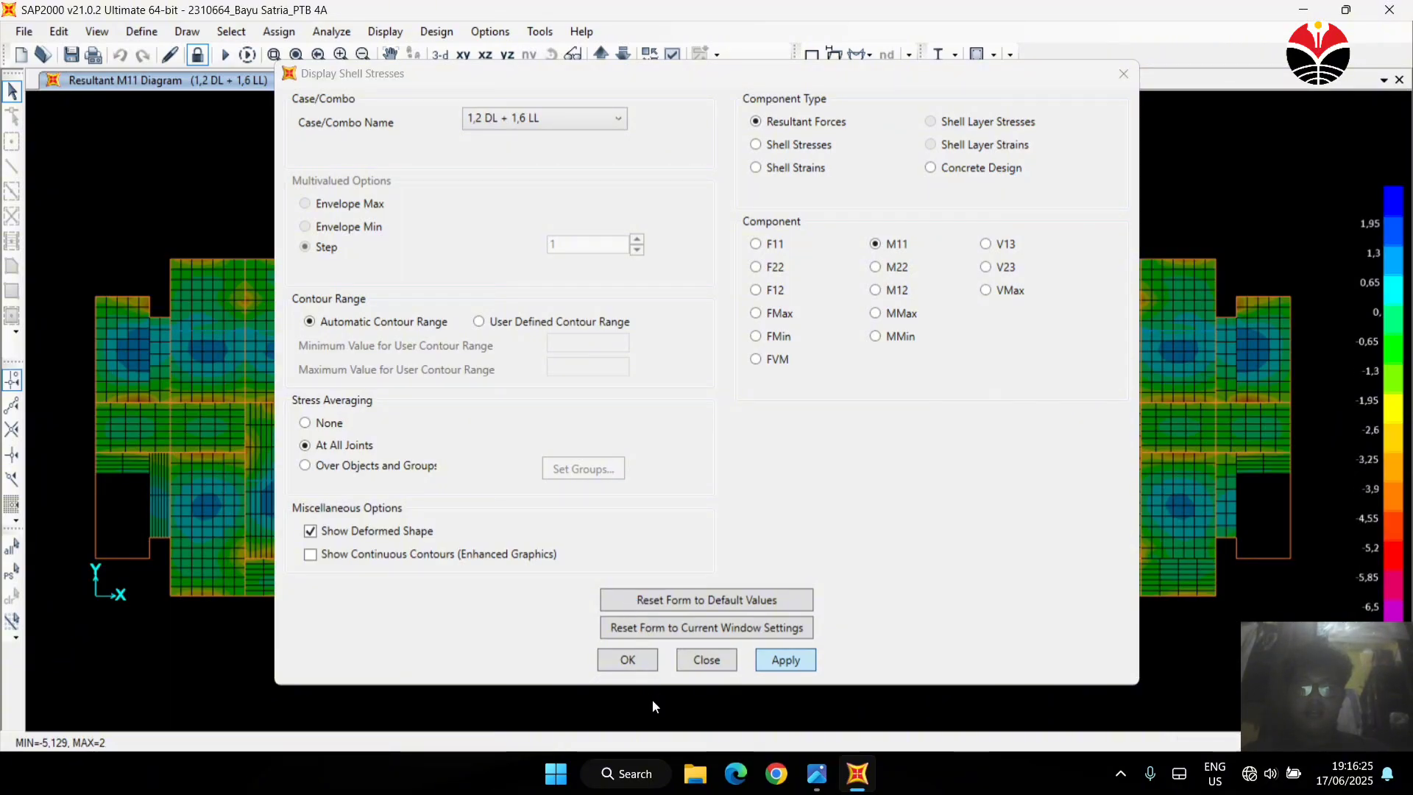
left_click(645, 661)
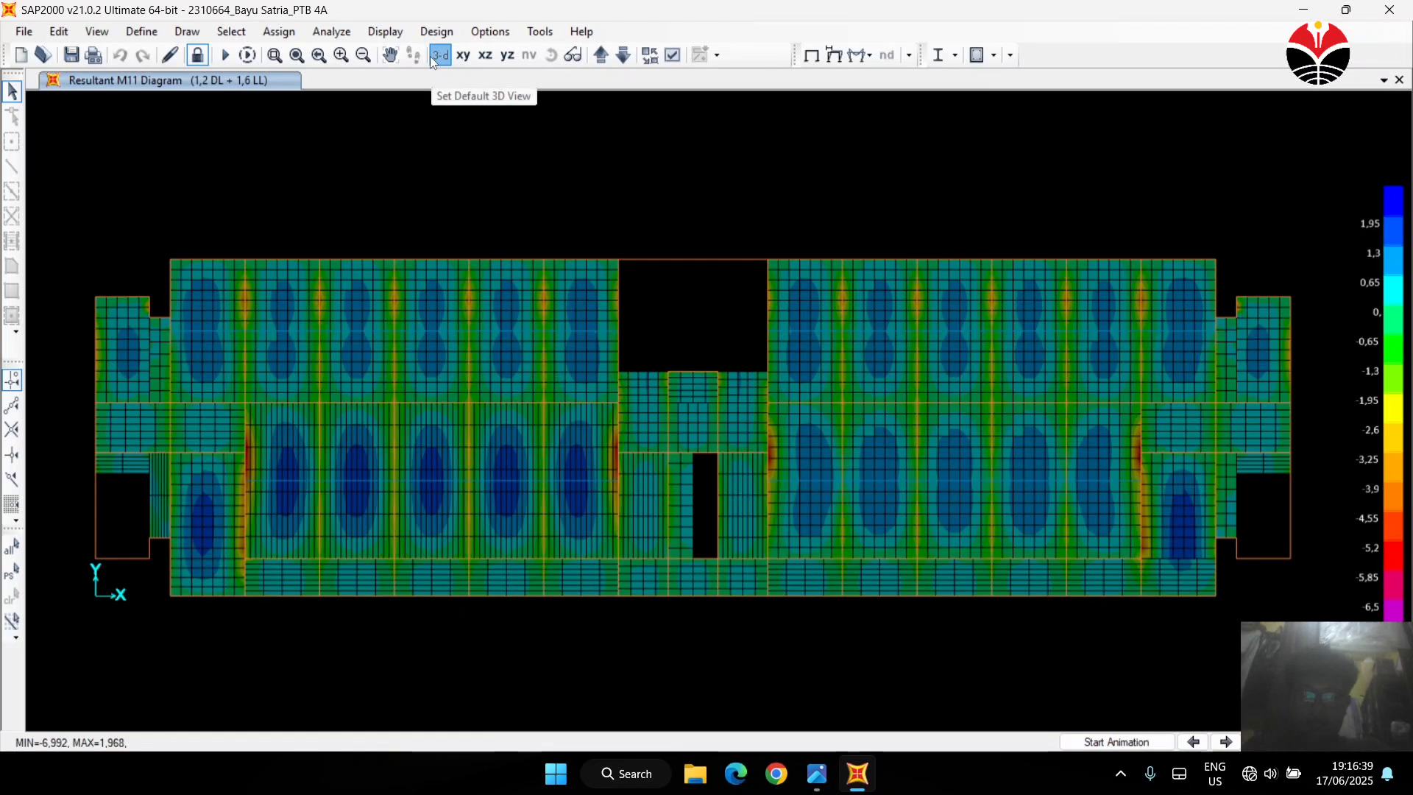
Inspect the deformed M11 contours of the slabs in 3D from another angle, and return to the X-Y plan view
left_click(430, 56)
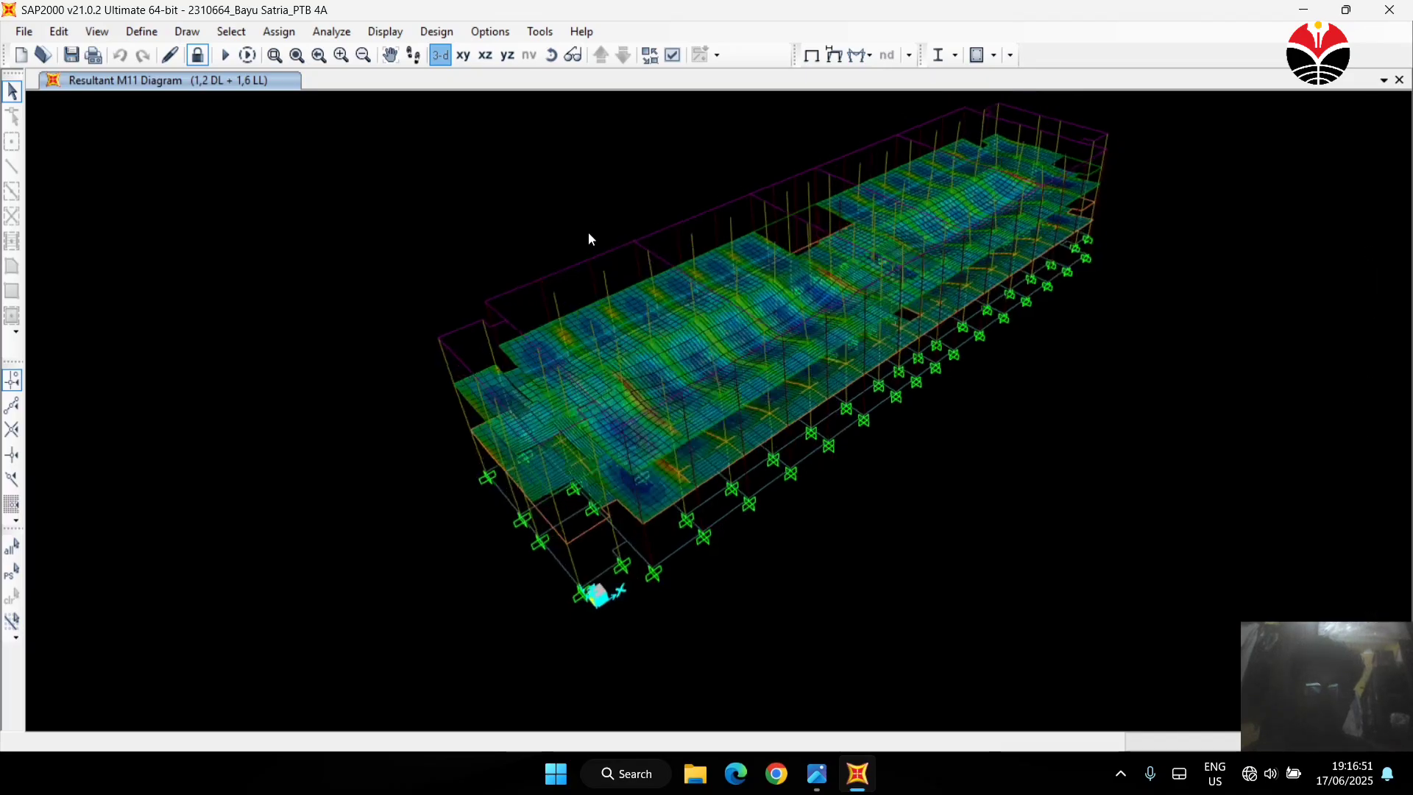
middle_click_drag(1093, 279, 1143, 346, "shift")
middle_click_drag(1049, 344, 396, 6, "shift")
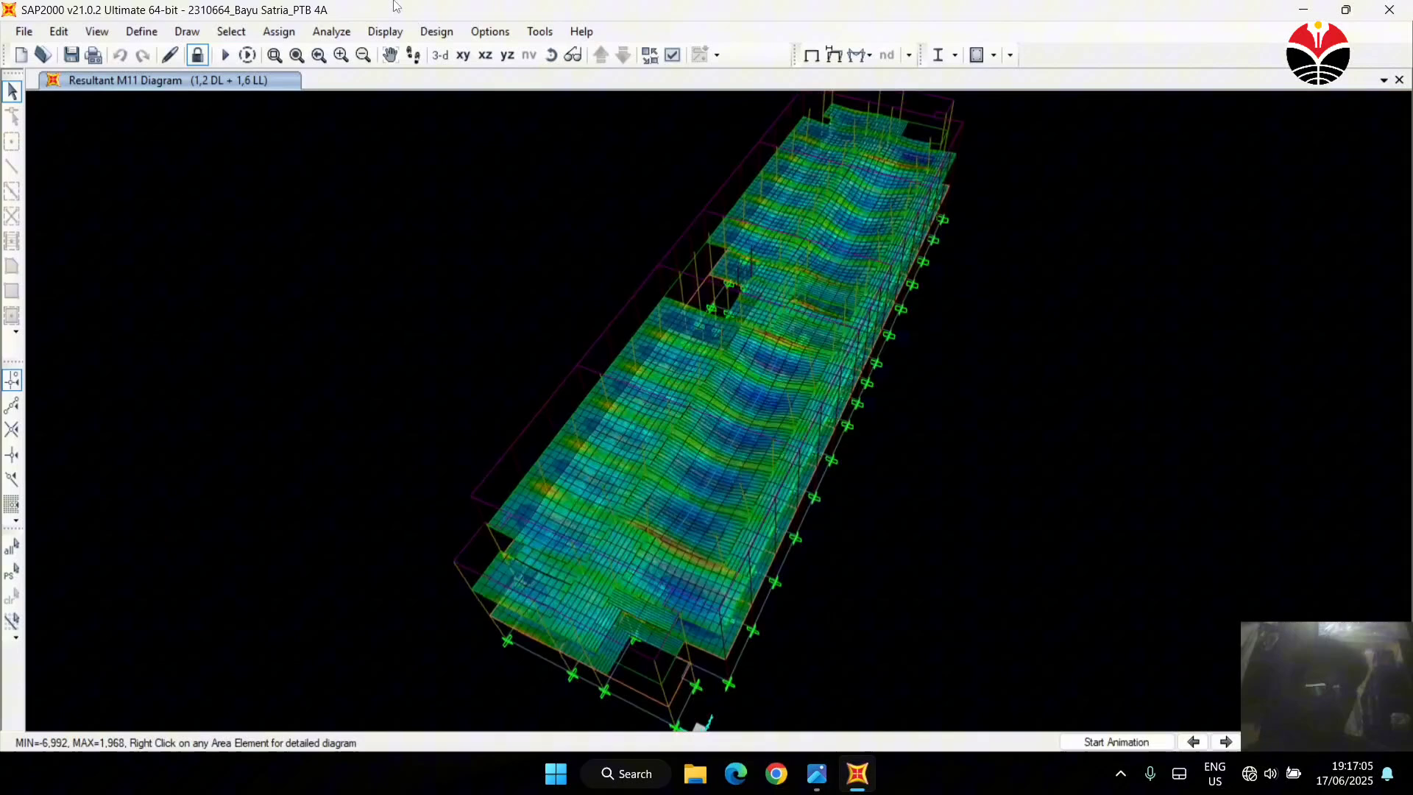
left_click(462, 54)
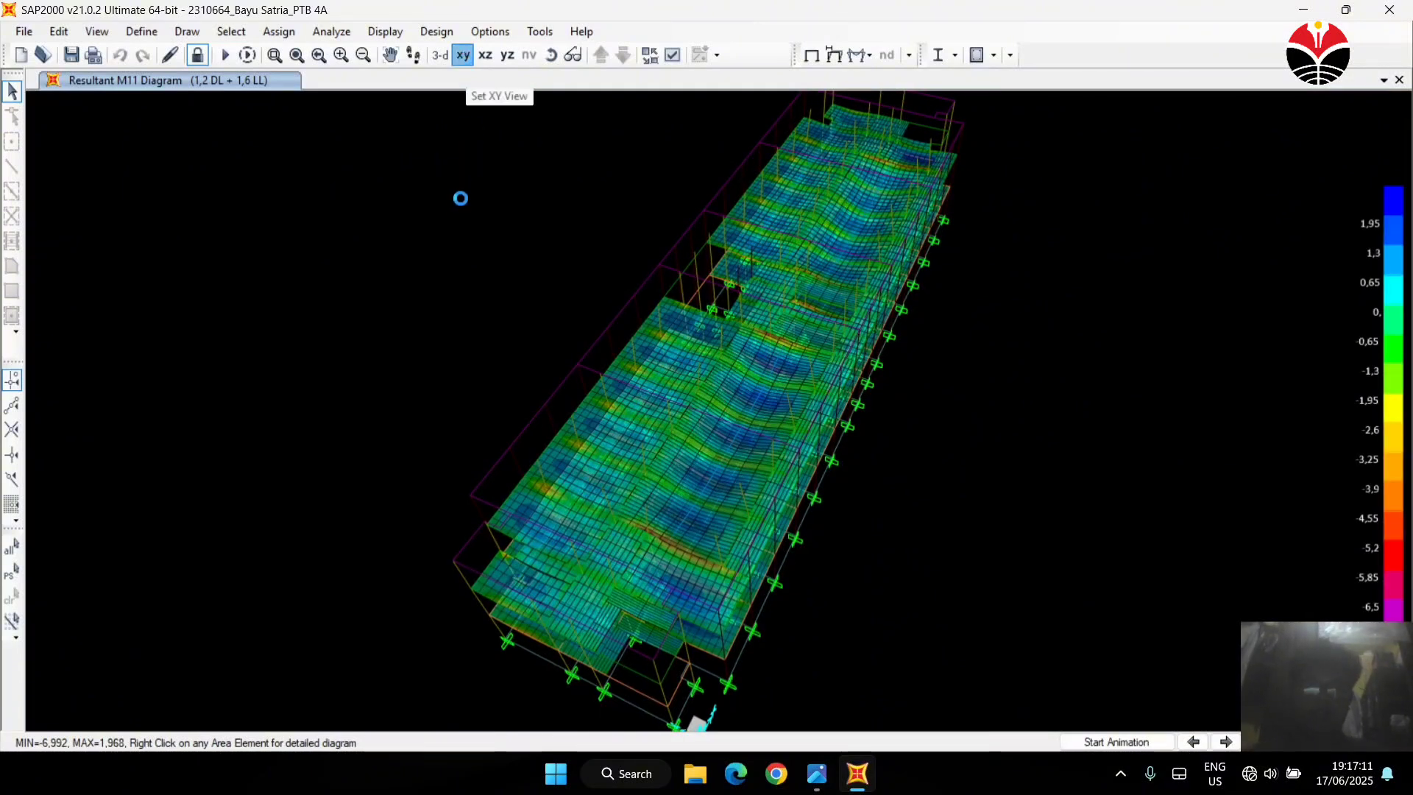